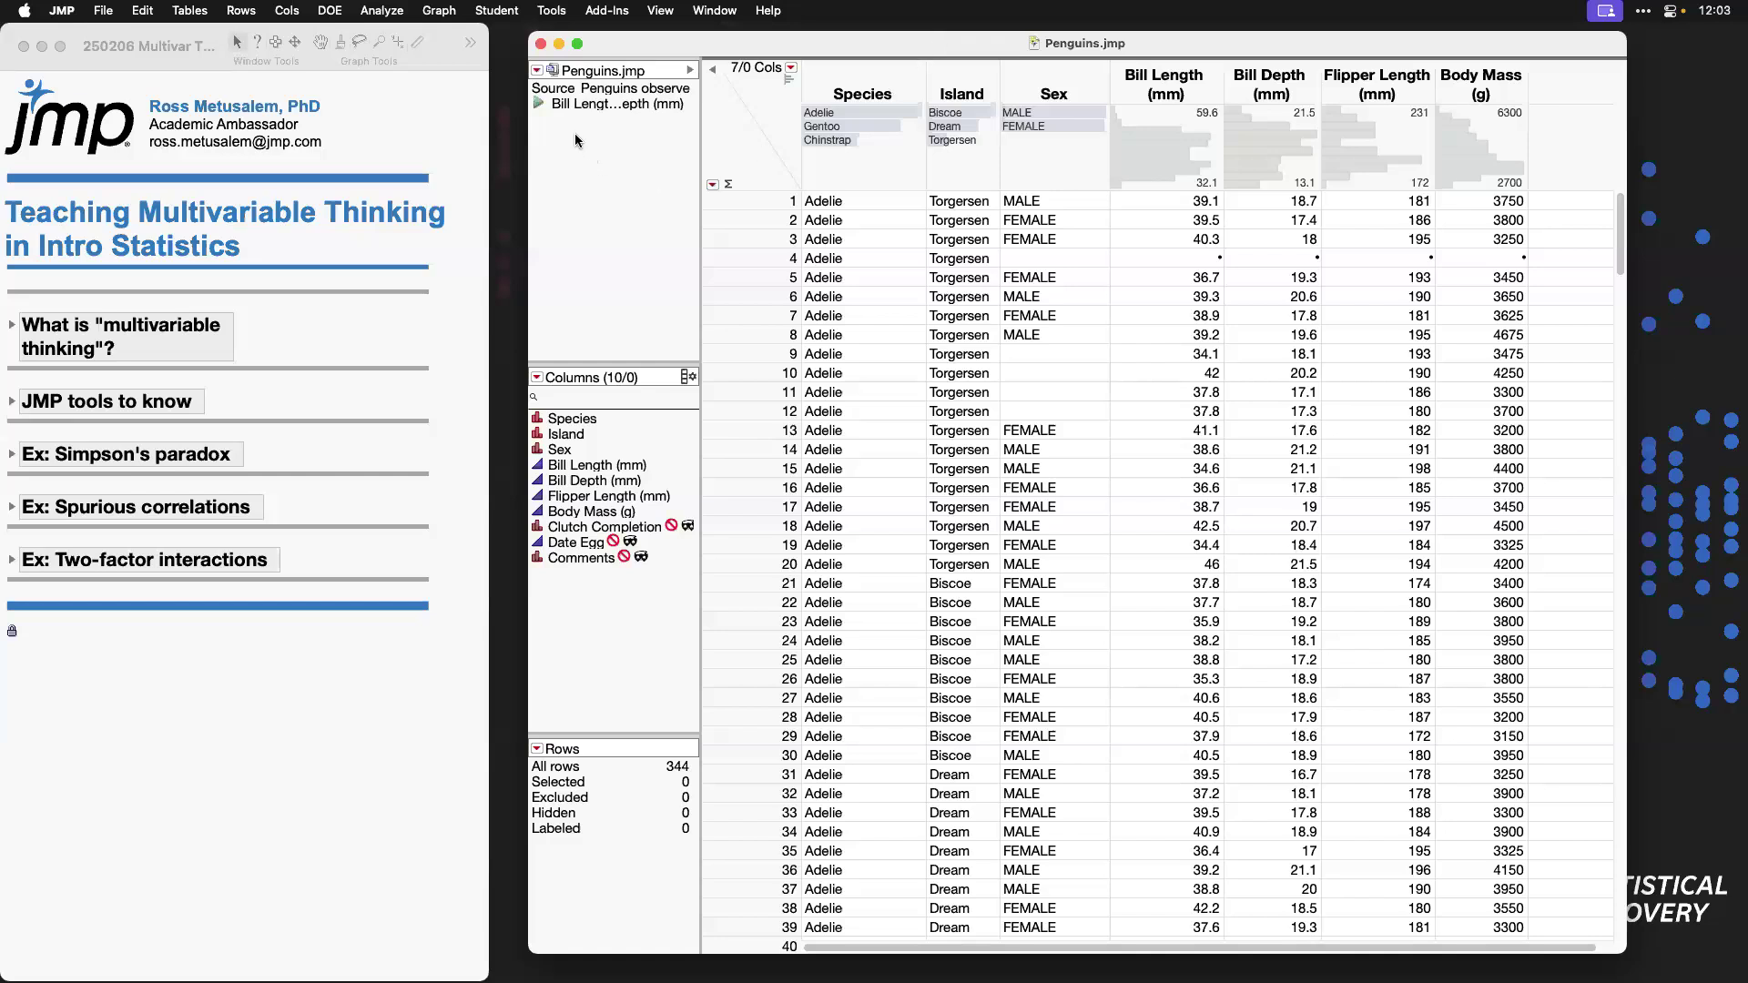
# Step: Run the Penguins table's saved bill length versus bill depth graph script and overlay the graph by Species
pyautogui.click(541, 109)
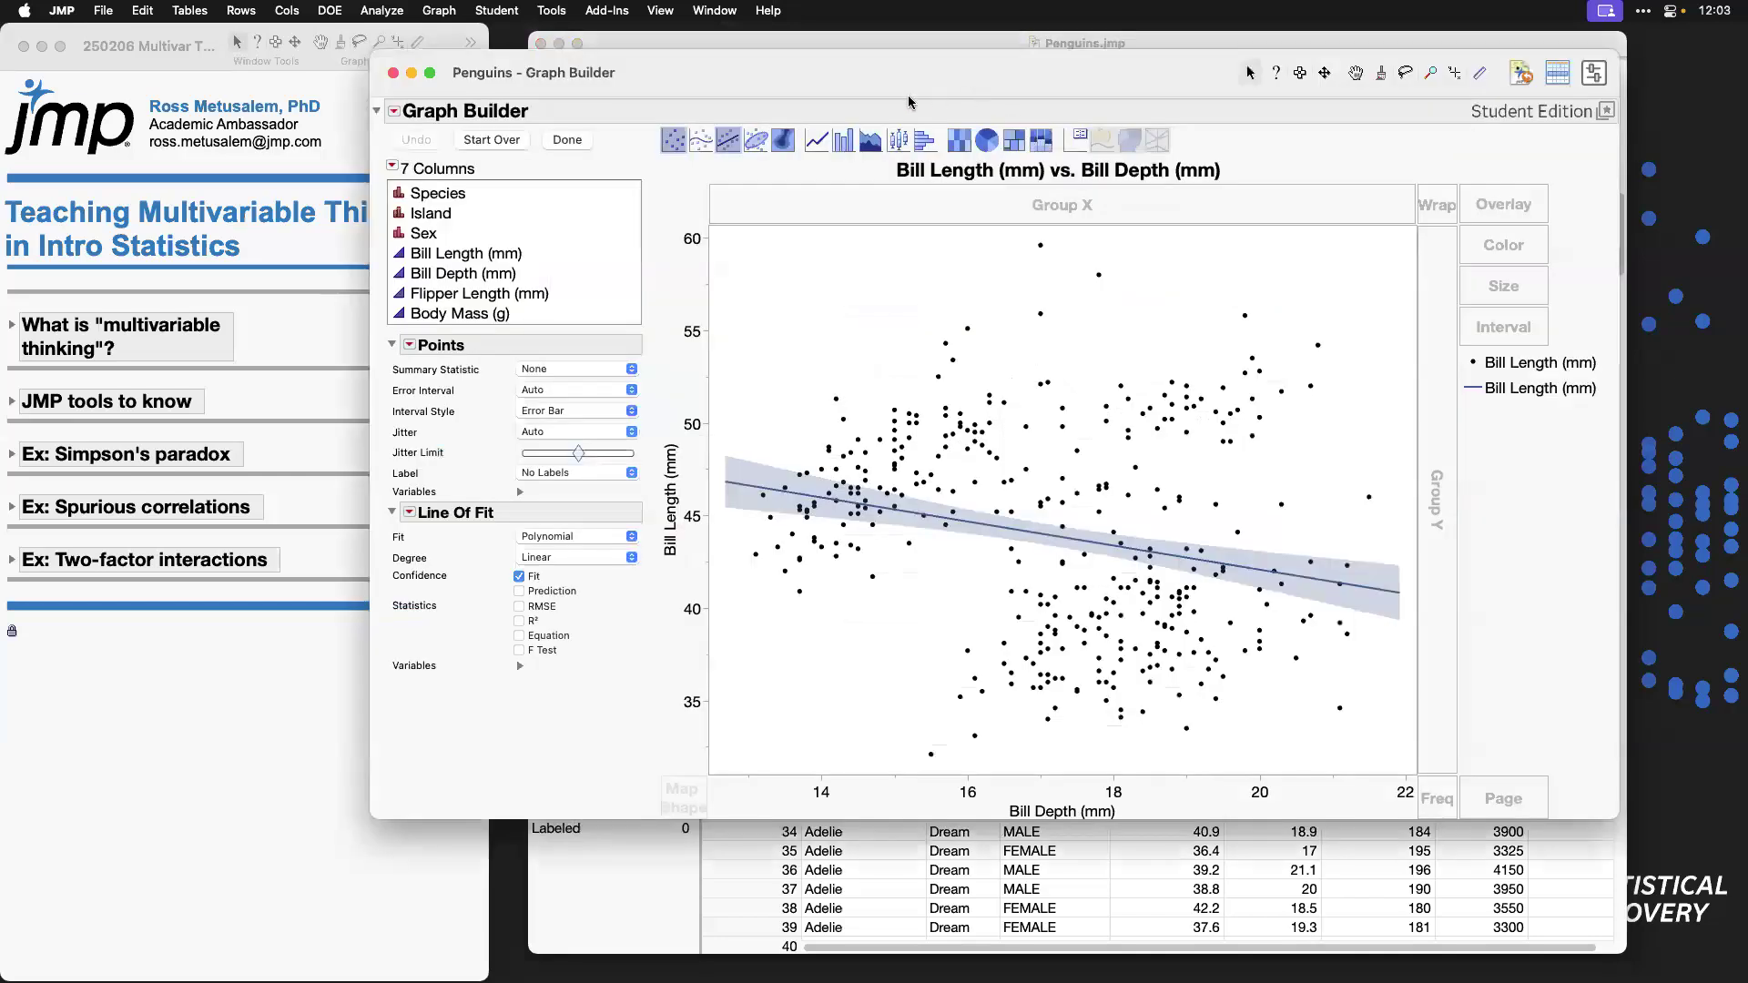
pyautogui.moveTo(923, 76); pyautogui.dragTo(1013, 91)
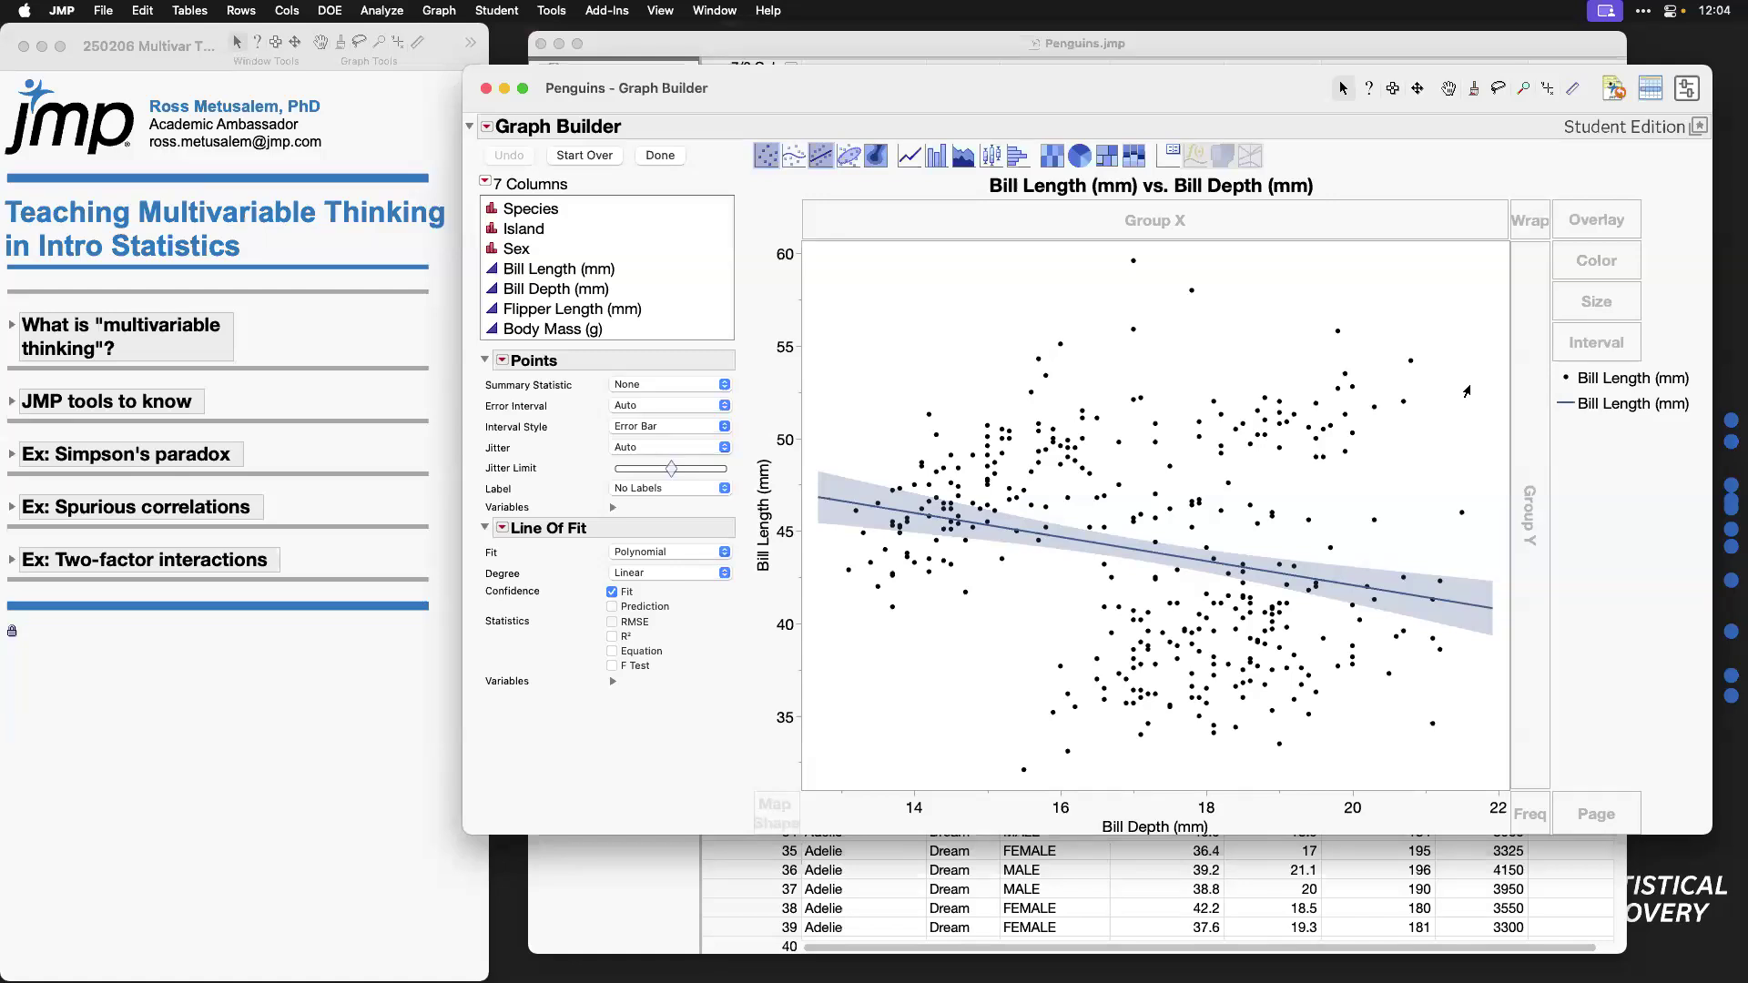
pyautogui.click(607, 211)
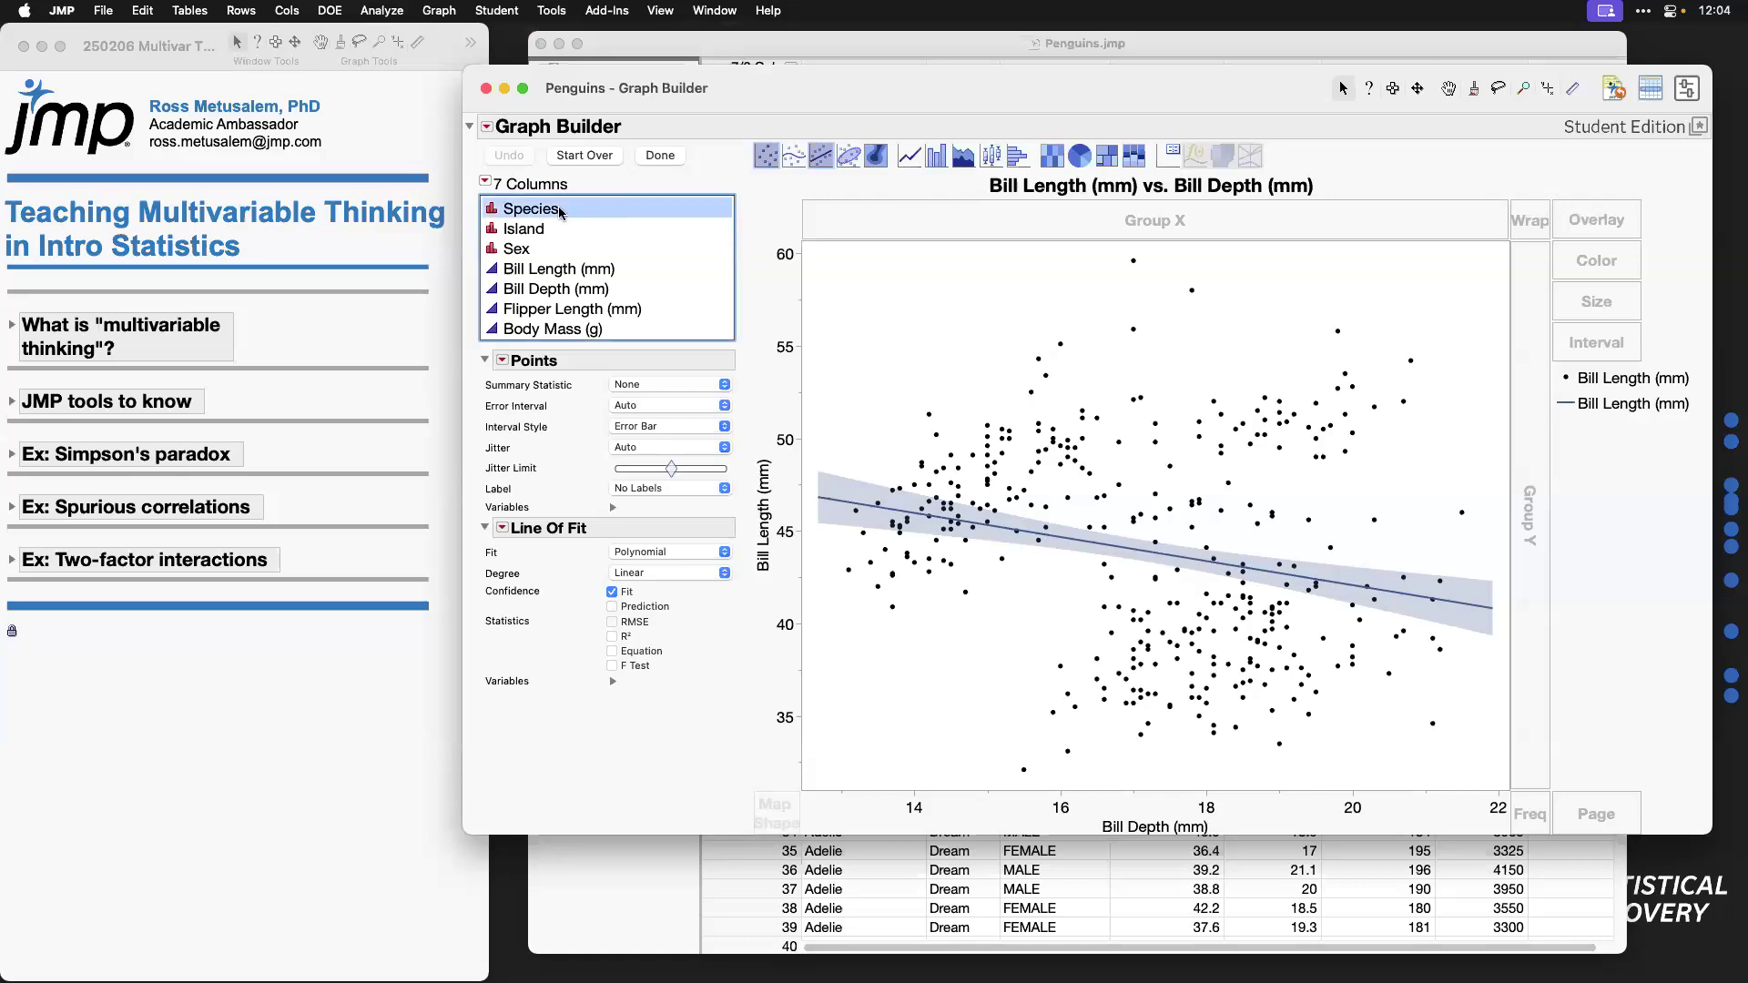
pyautogui.moveTo(559, 211); pyautogui.dragTo(1589, 218)
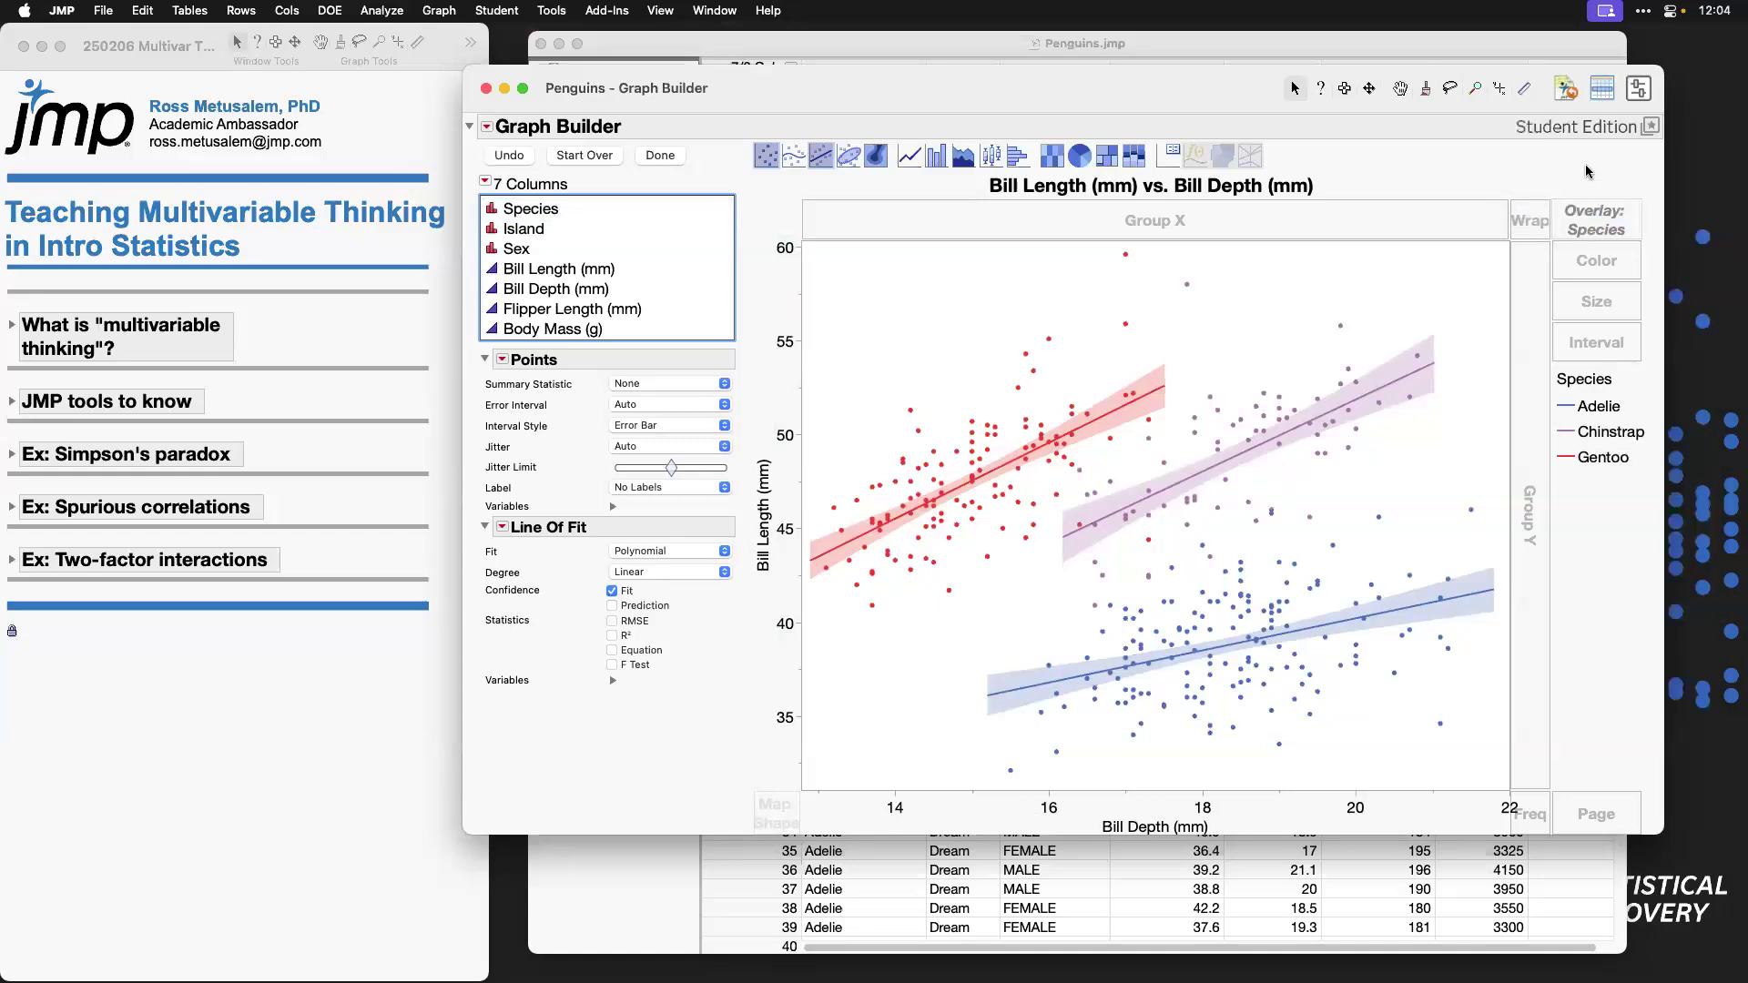
# Step: Highlight the Adelie, Chinstrap and Gentoo groups in turn on the graph, and clear the highlighting
pyautogui.click(1602, 408)
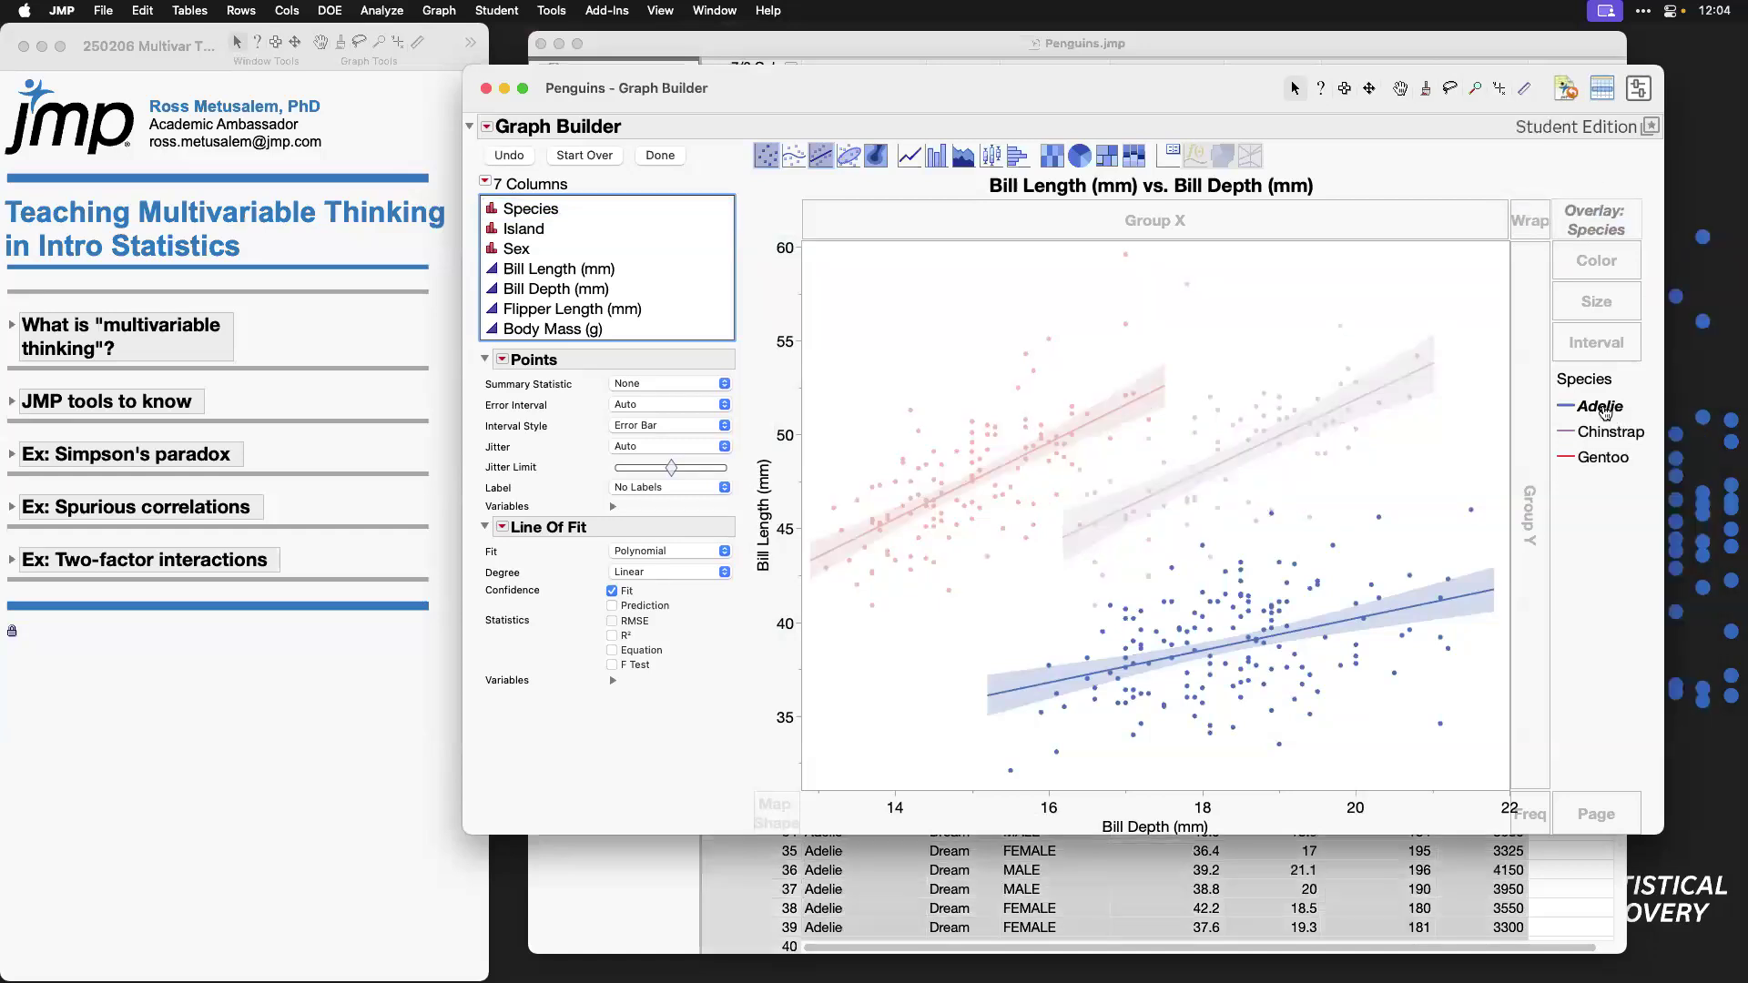
pyautogui.click(1612, 438)
pyautogui.click(1613, 460)
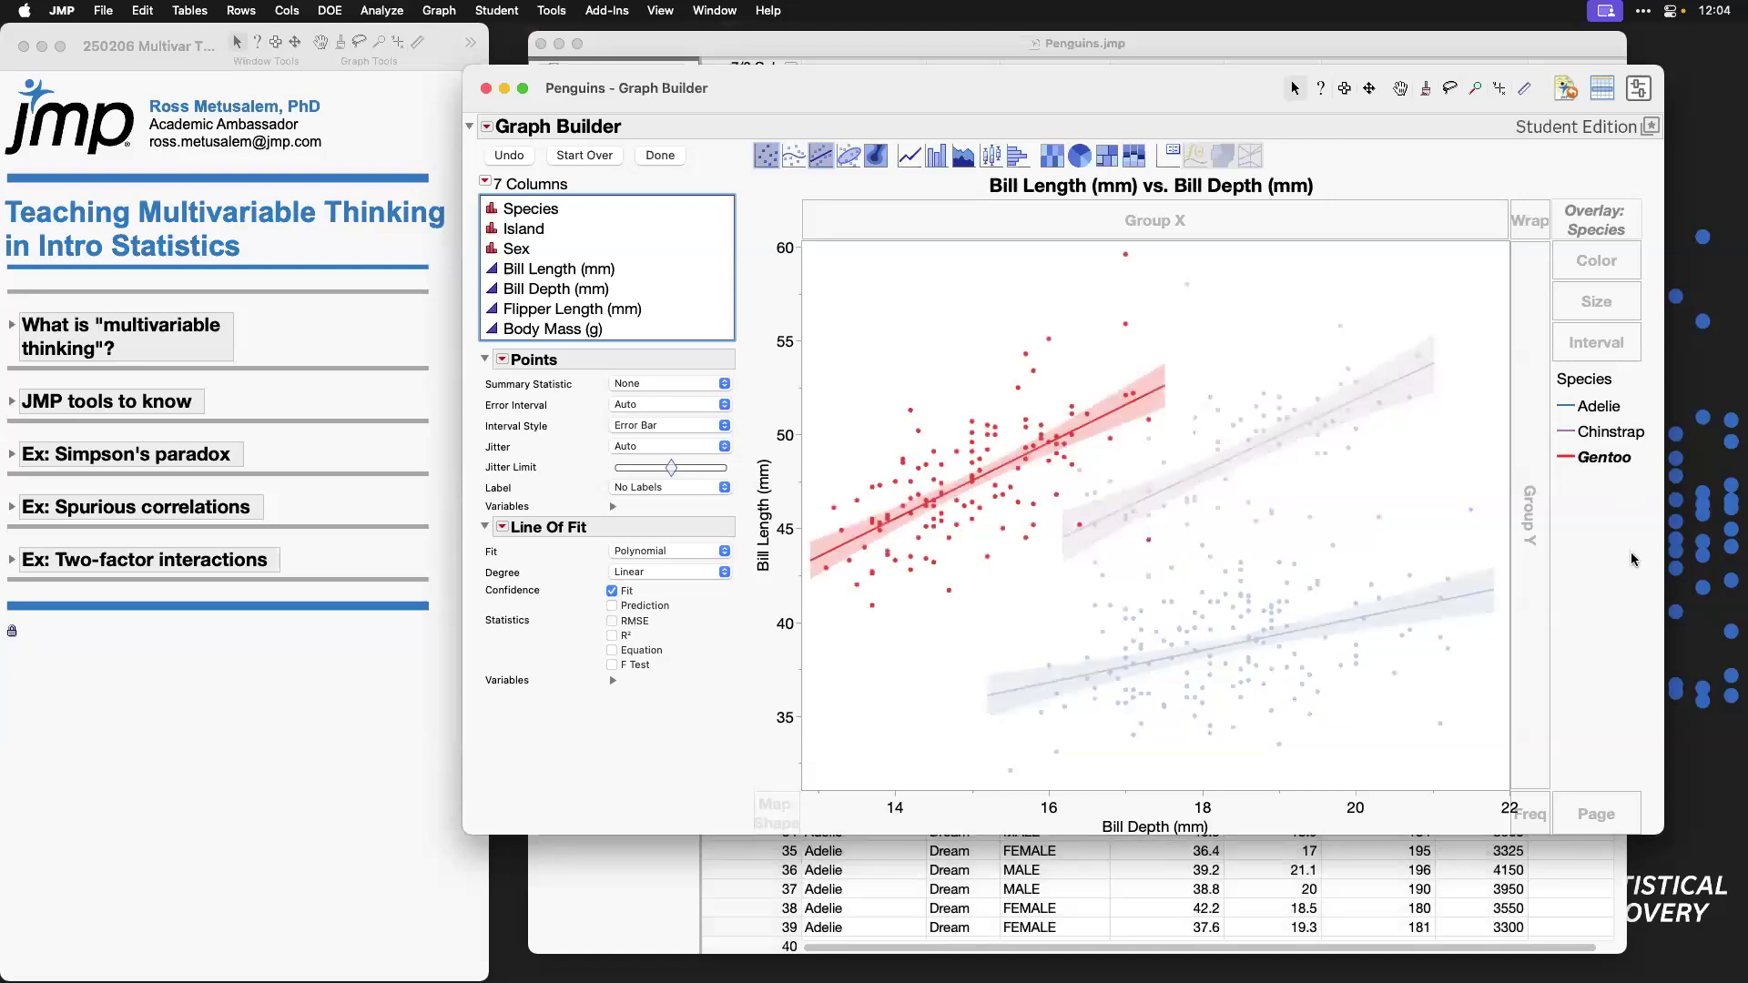
pyautogui.click(1265, 296)
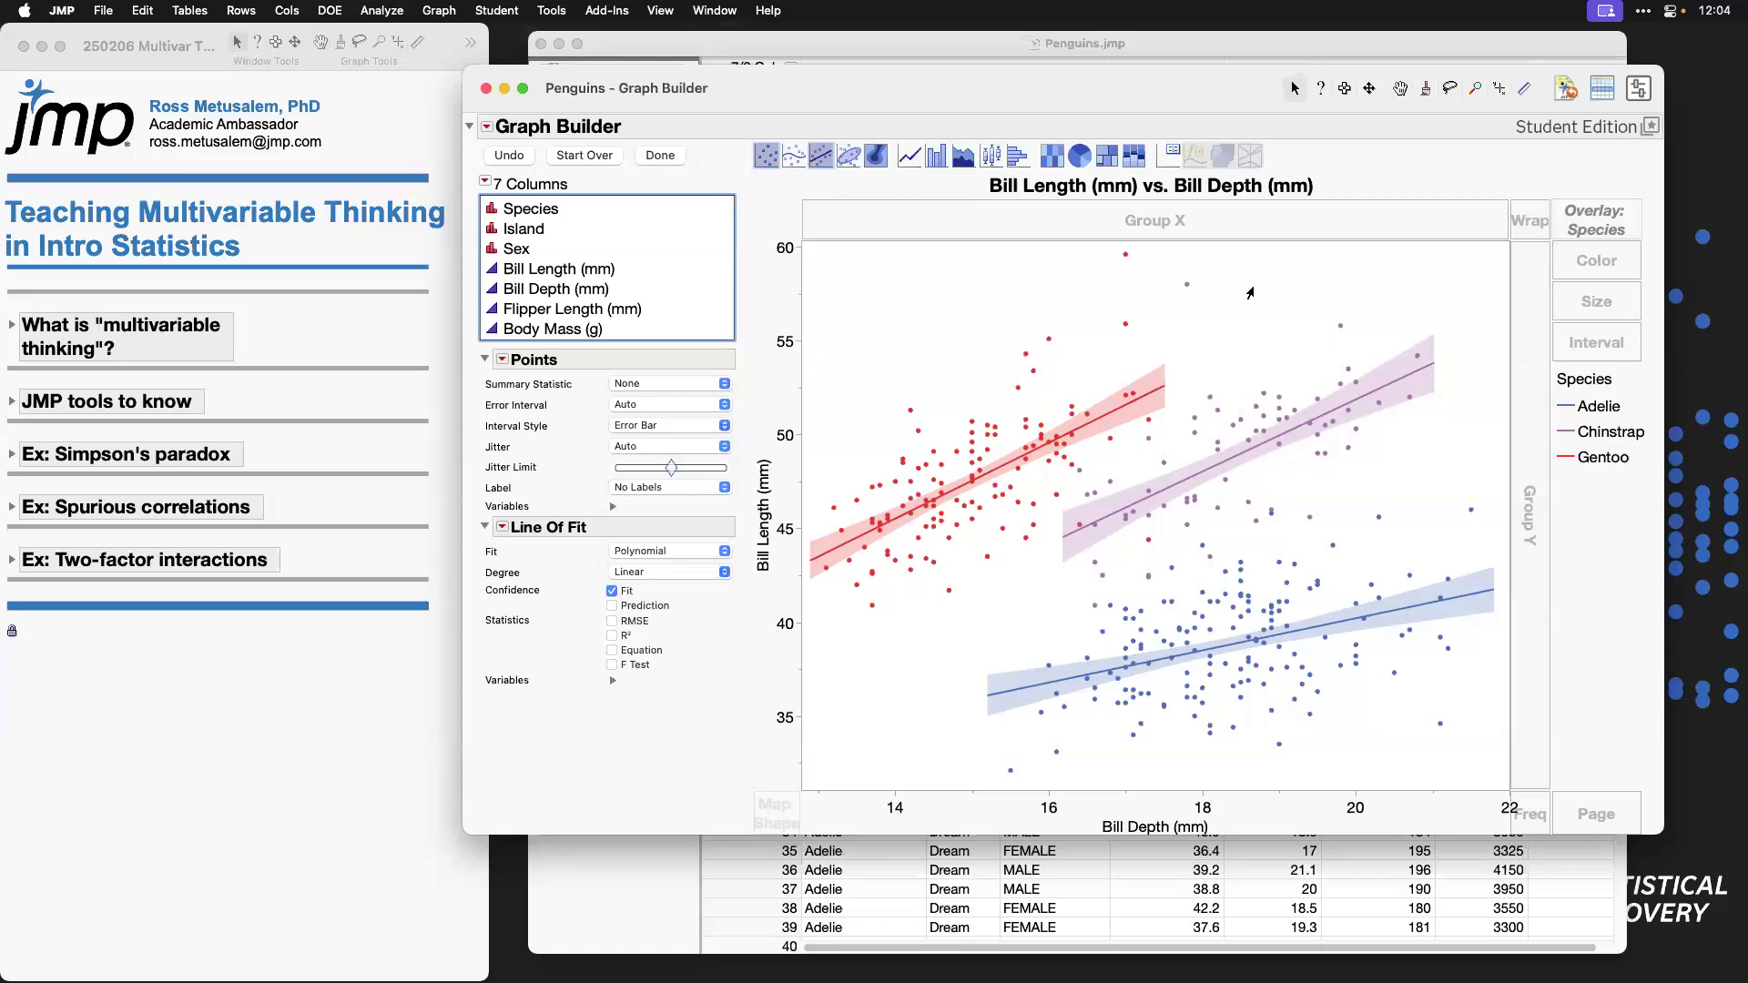
# Step: Compare the graph with and without the Species overlay, leave the overlay removed and close the graph window
pyautogui.moveTo(1587, 221); pyautogui.dragTo(1573, 169)
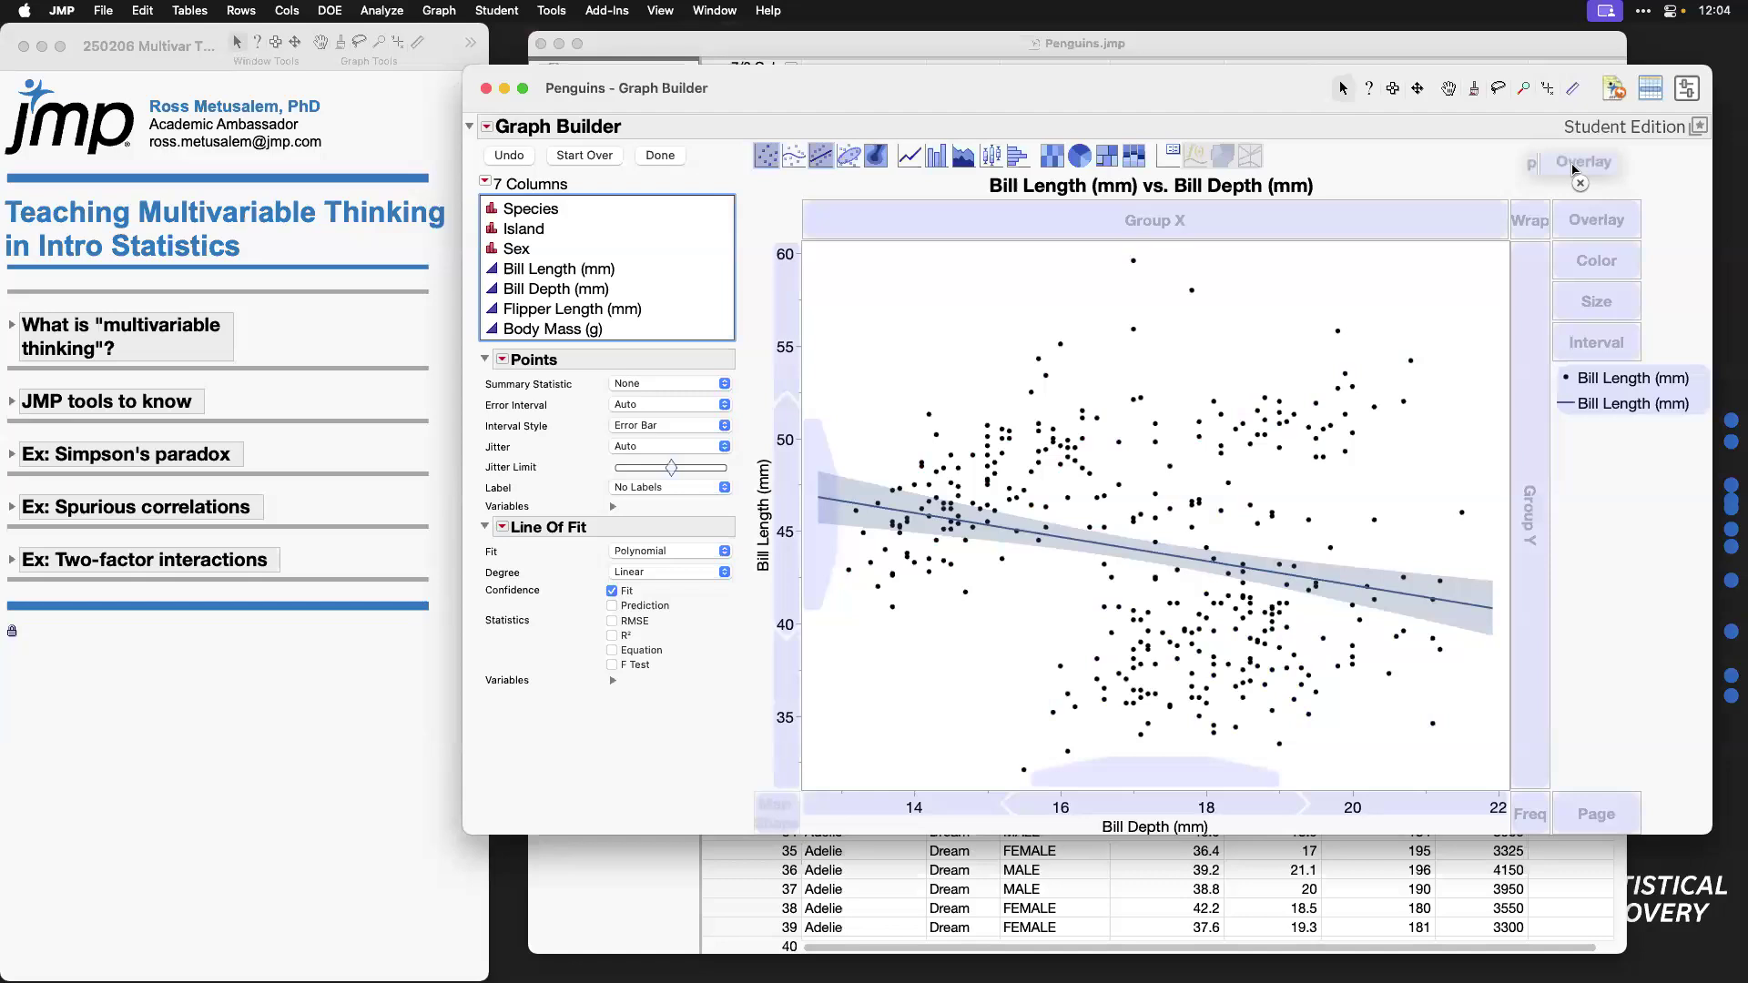
pyautogui.moveTo(1573, 169); pyautogui.dragTo(1603, 219)
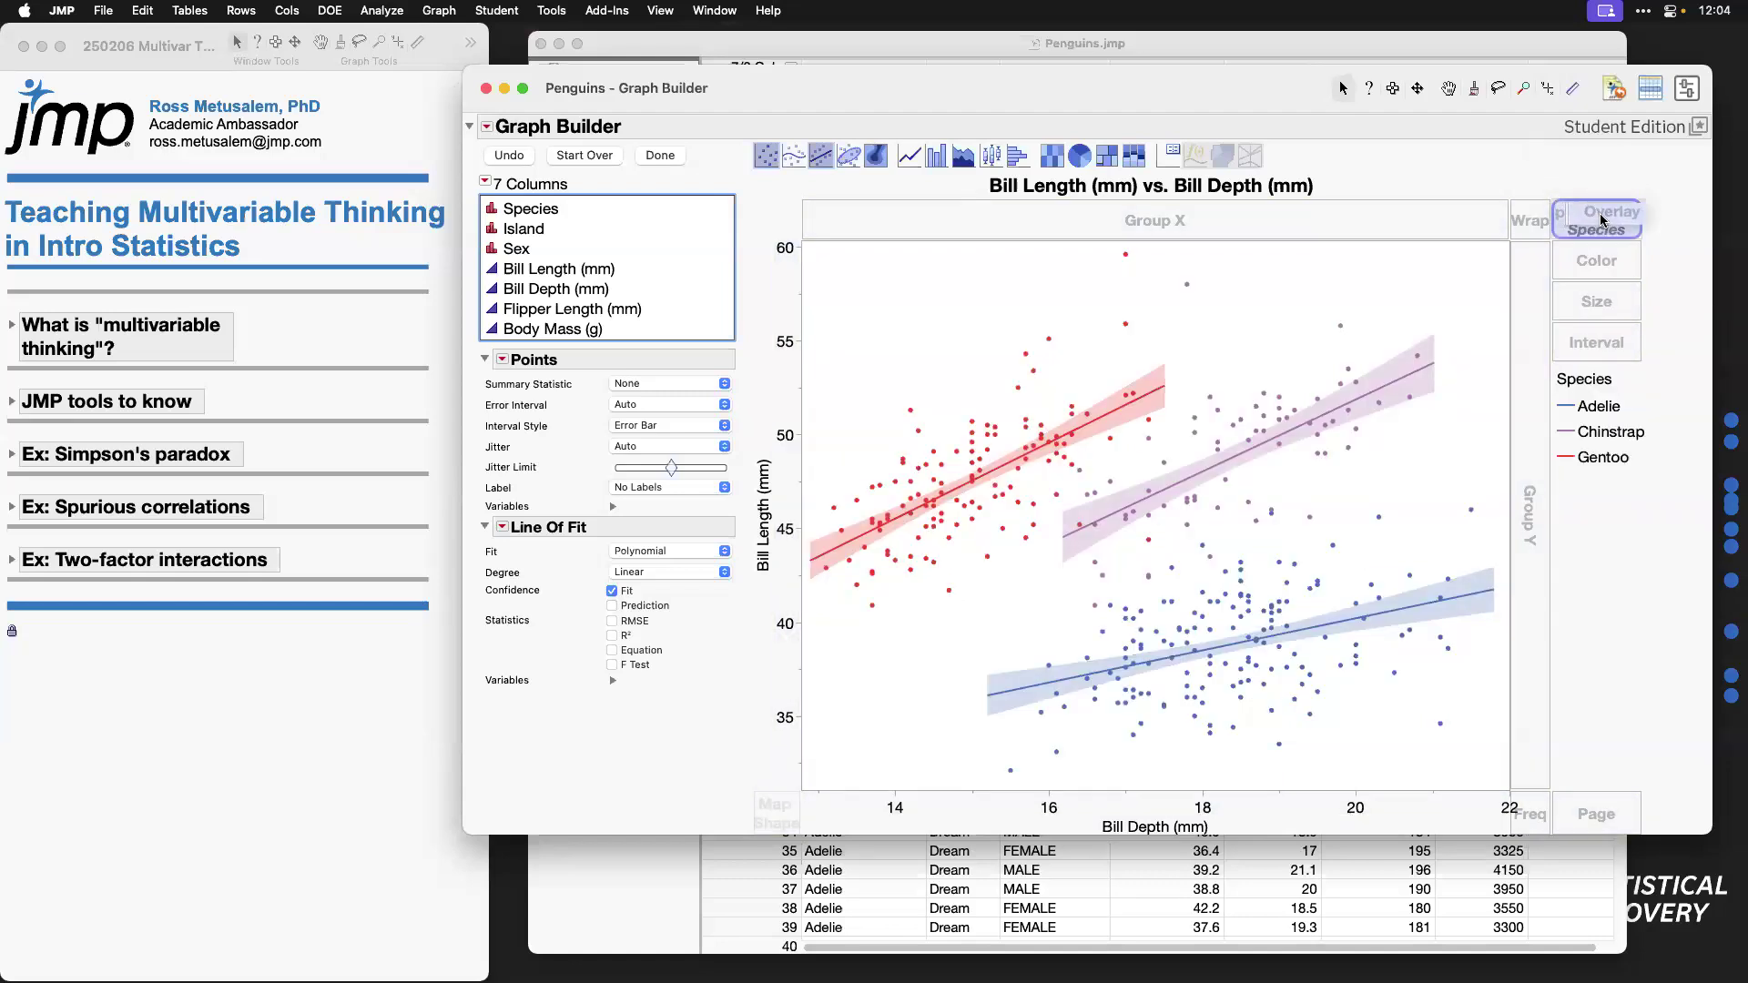
pyautogui.moveTo(1603, 219); pyautogui.dragTo(1555, 164)
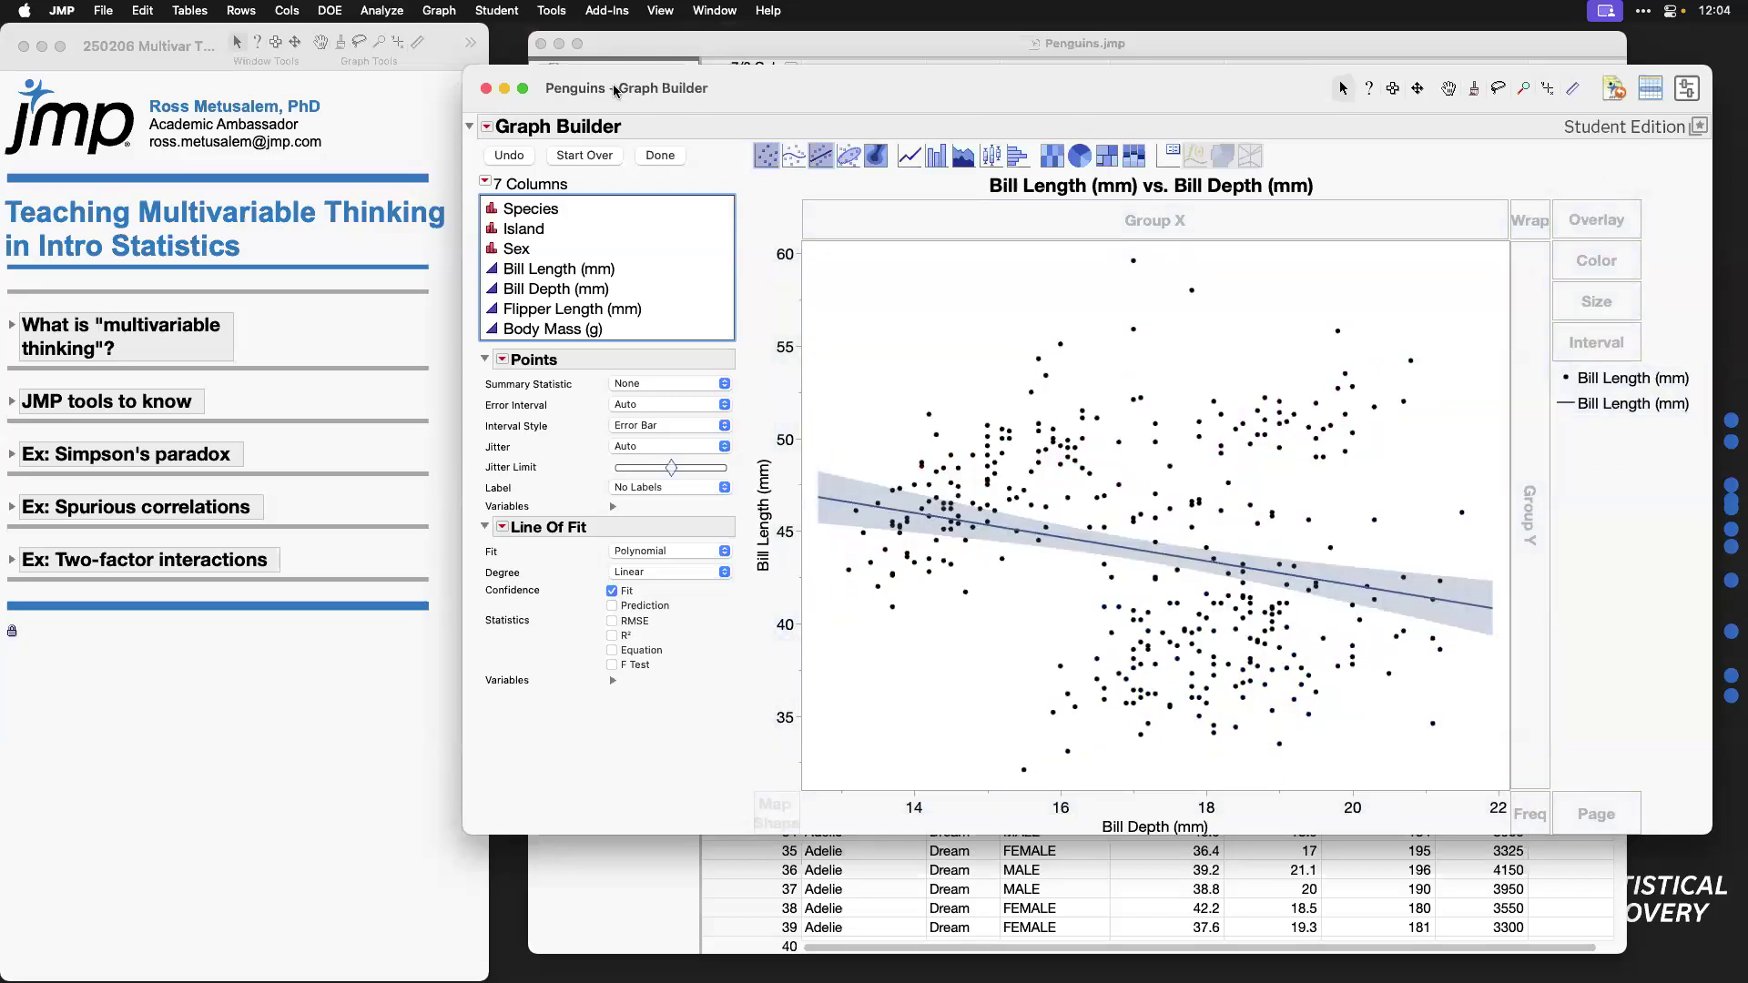
pyautogui.click(487, 88)
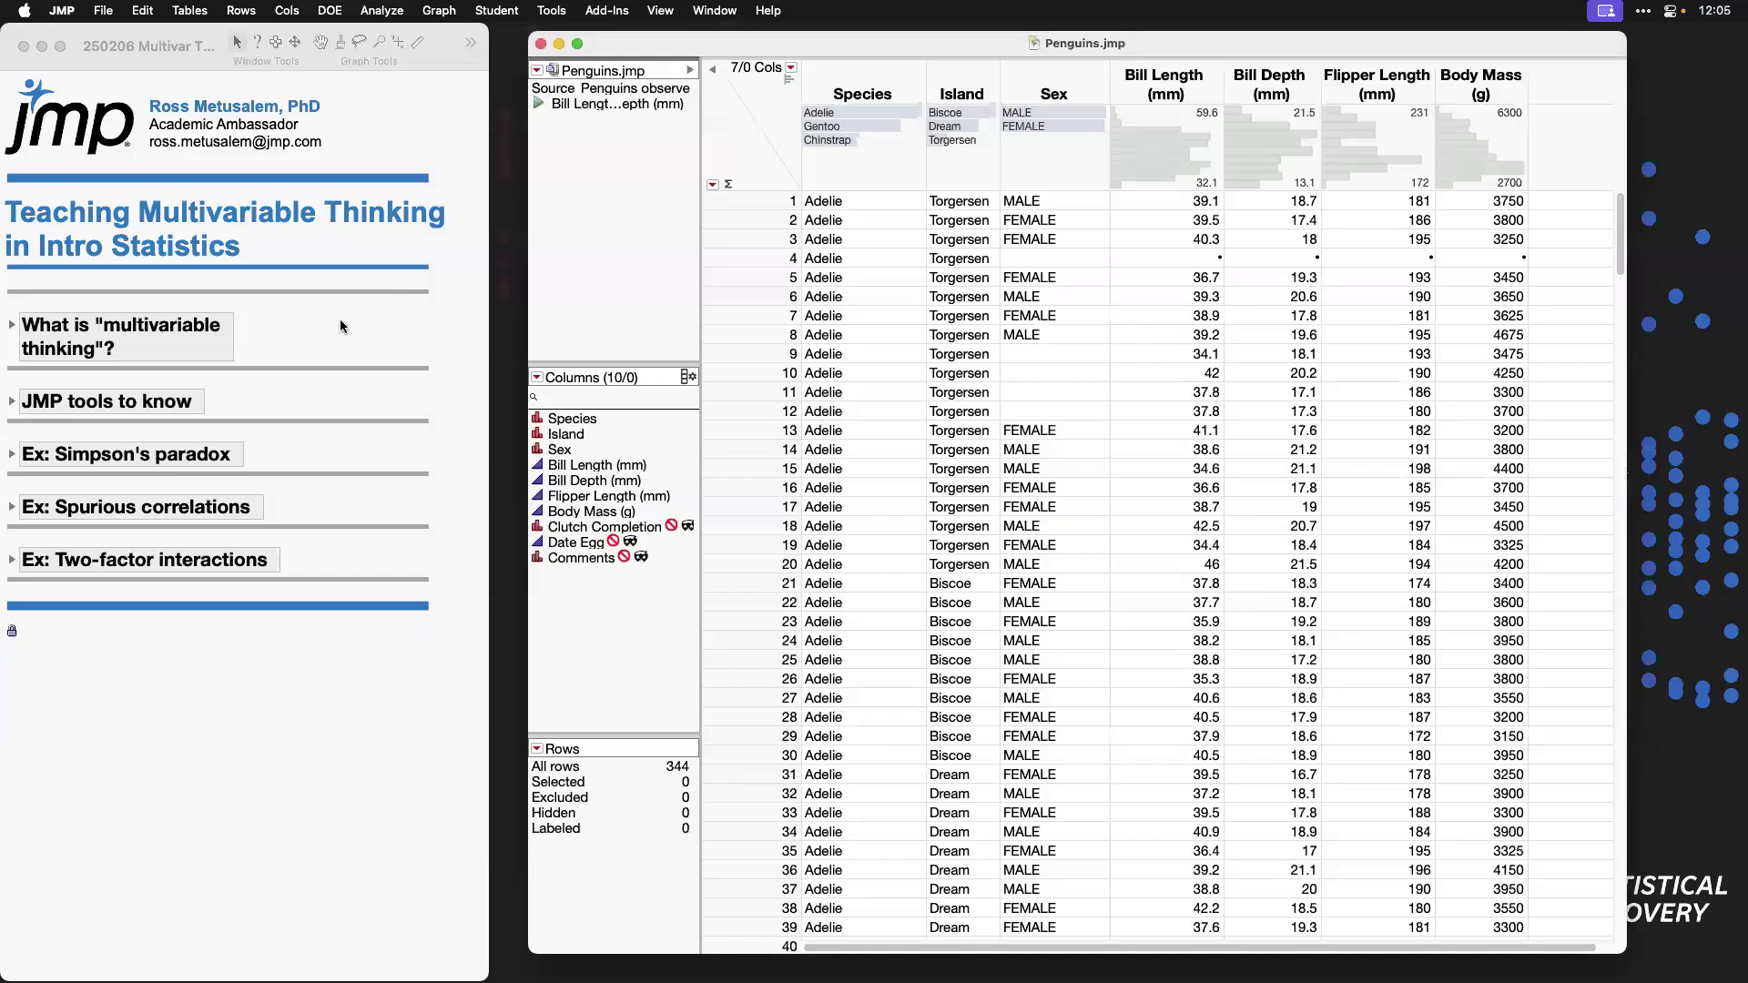
# Step: Read the GAISE report quote in the "What is multivariable thinking?" section of the outline and collapse the section
pyautogui.click(13, 329)
pyautogui.click(13, 328)
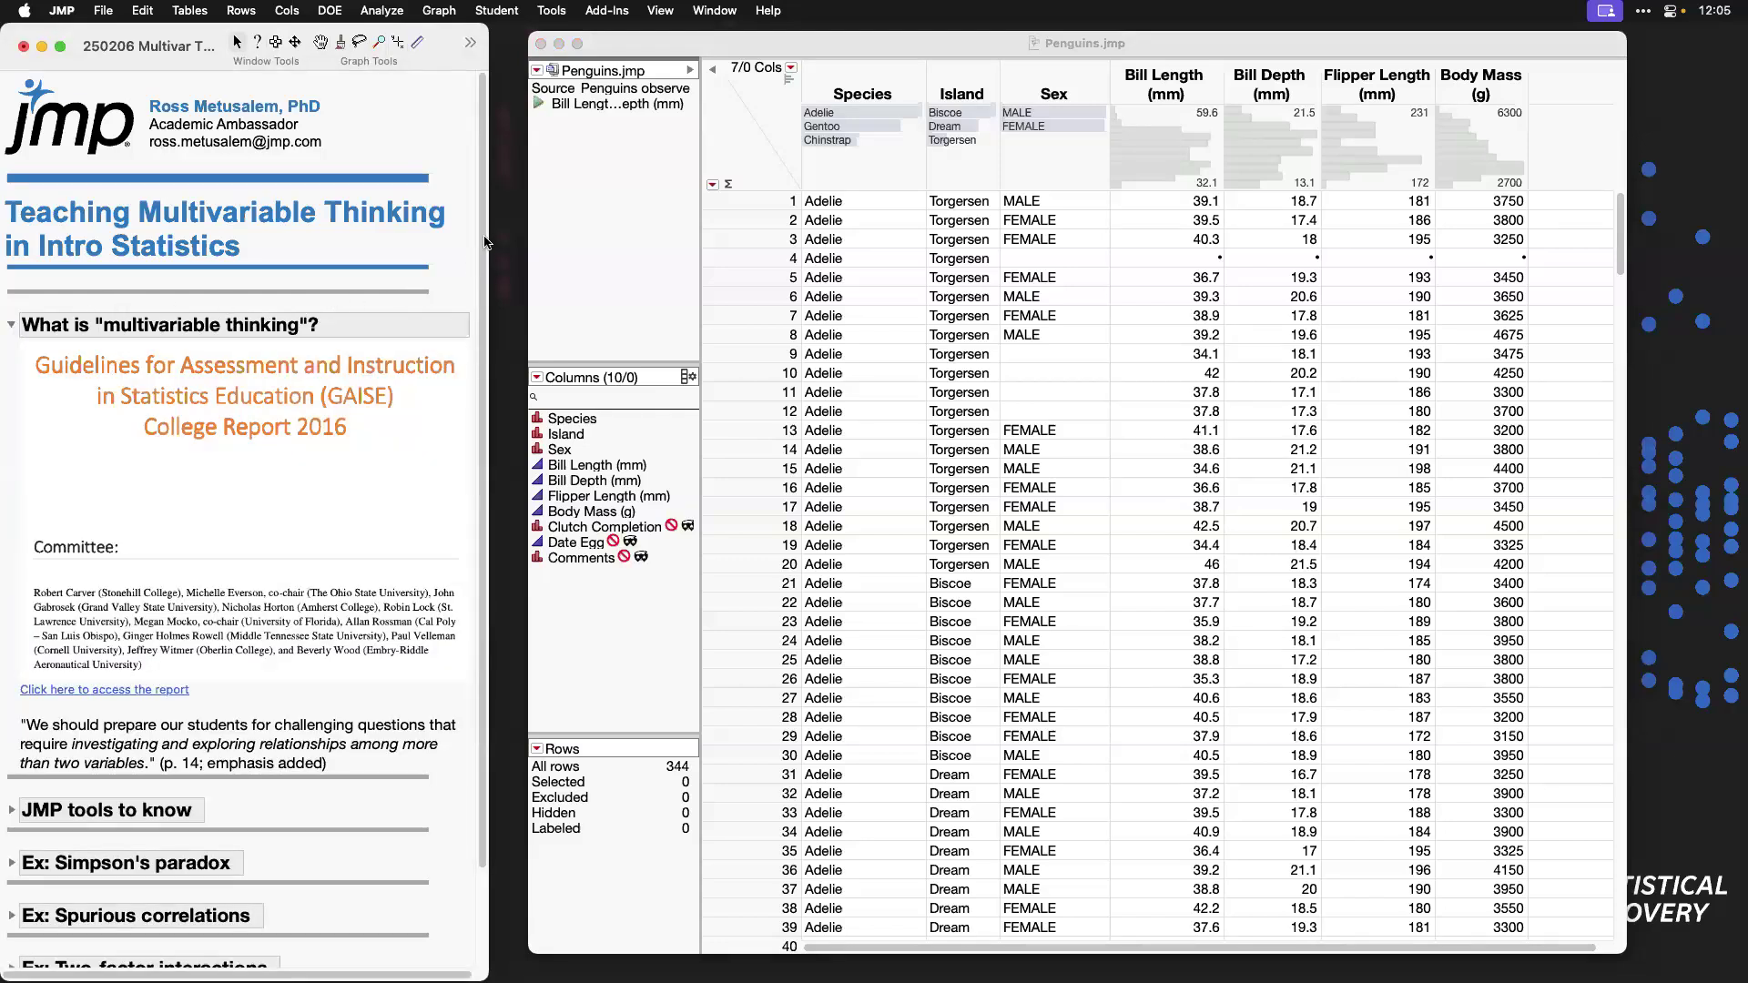
pyautogui.scroll(-3, 446, 219)
pyautogui.scroll(-1, 459, 208)
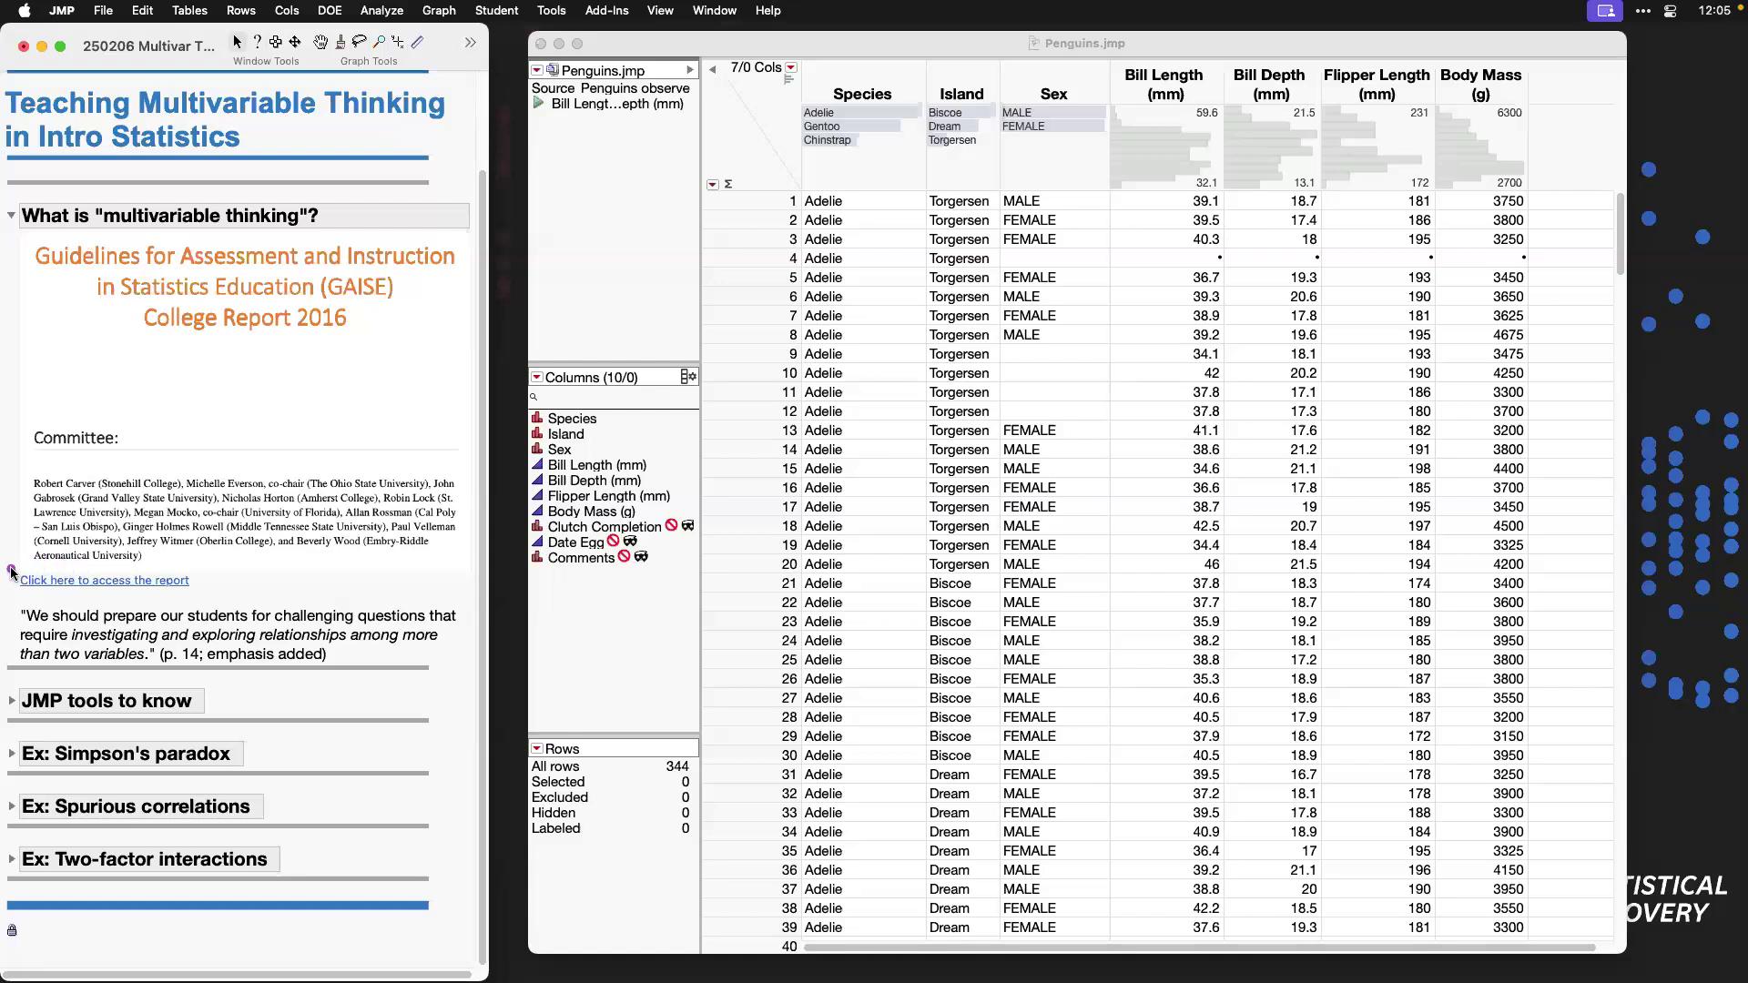
pyautogui.moveTo(11, 571); pyautogui.dragTo(200, 601)
pyautogui.click(252, 634)
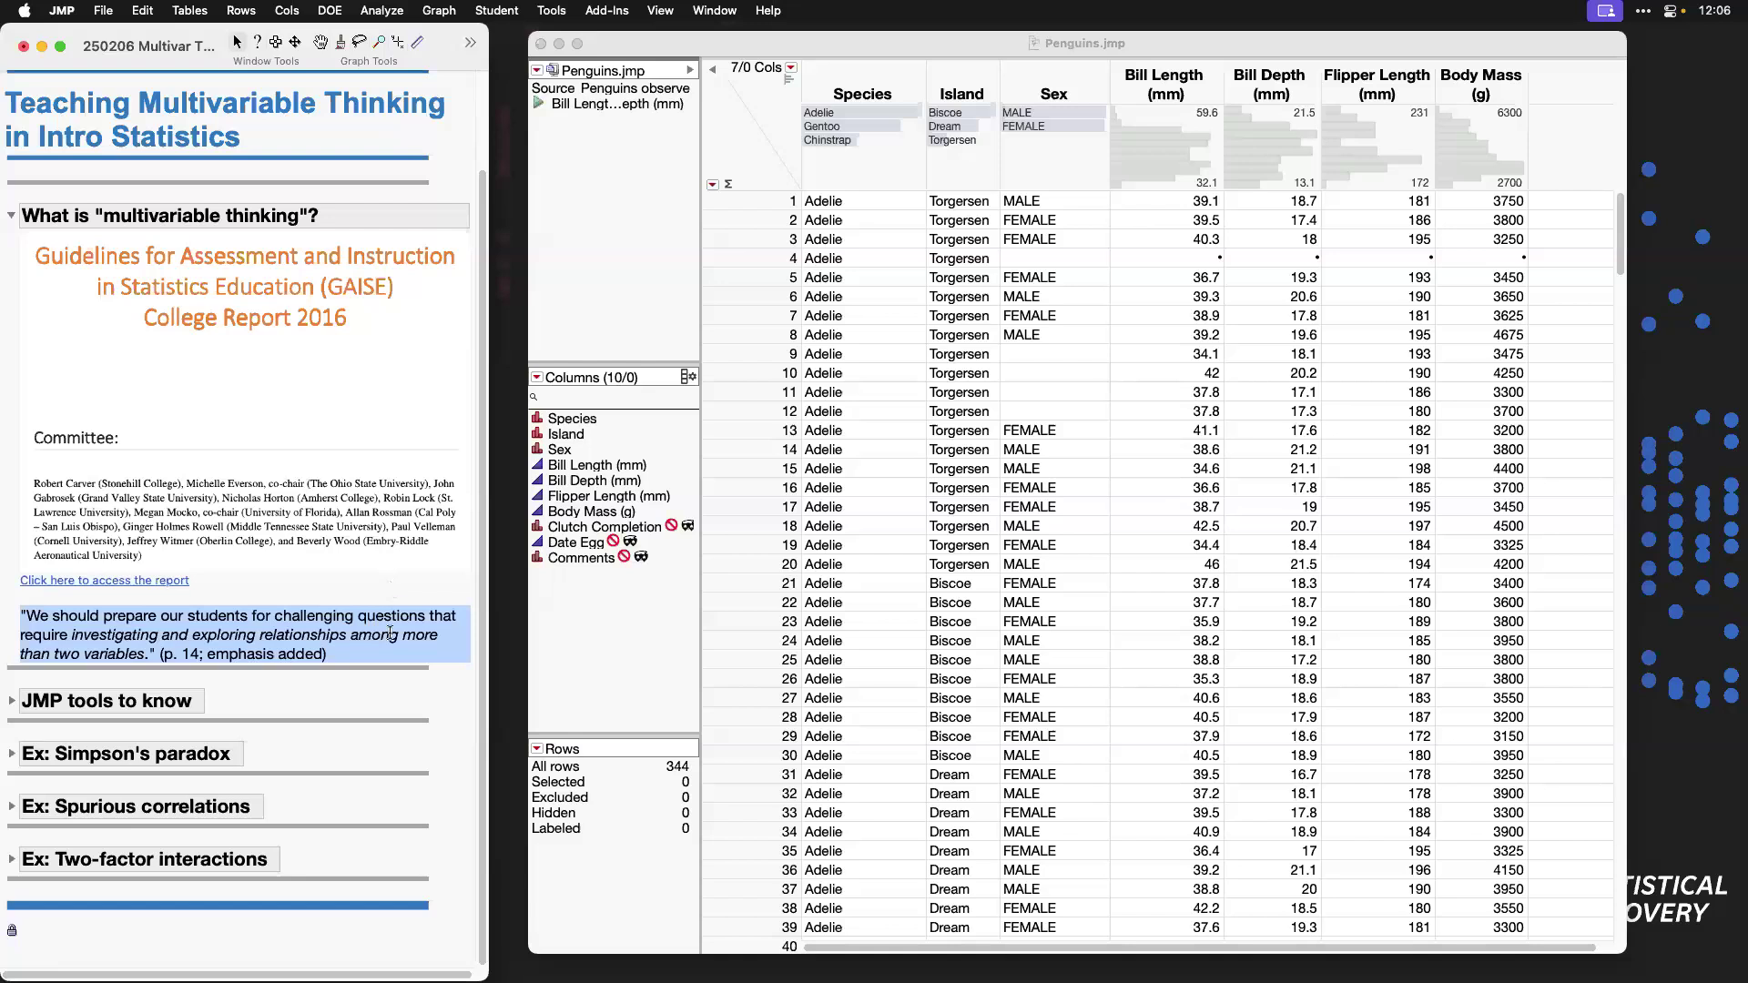
pyautogui.click(405, 596)
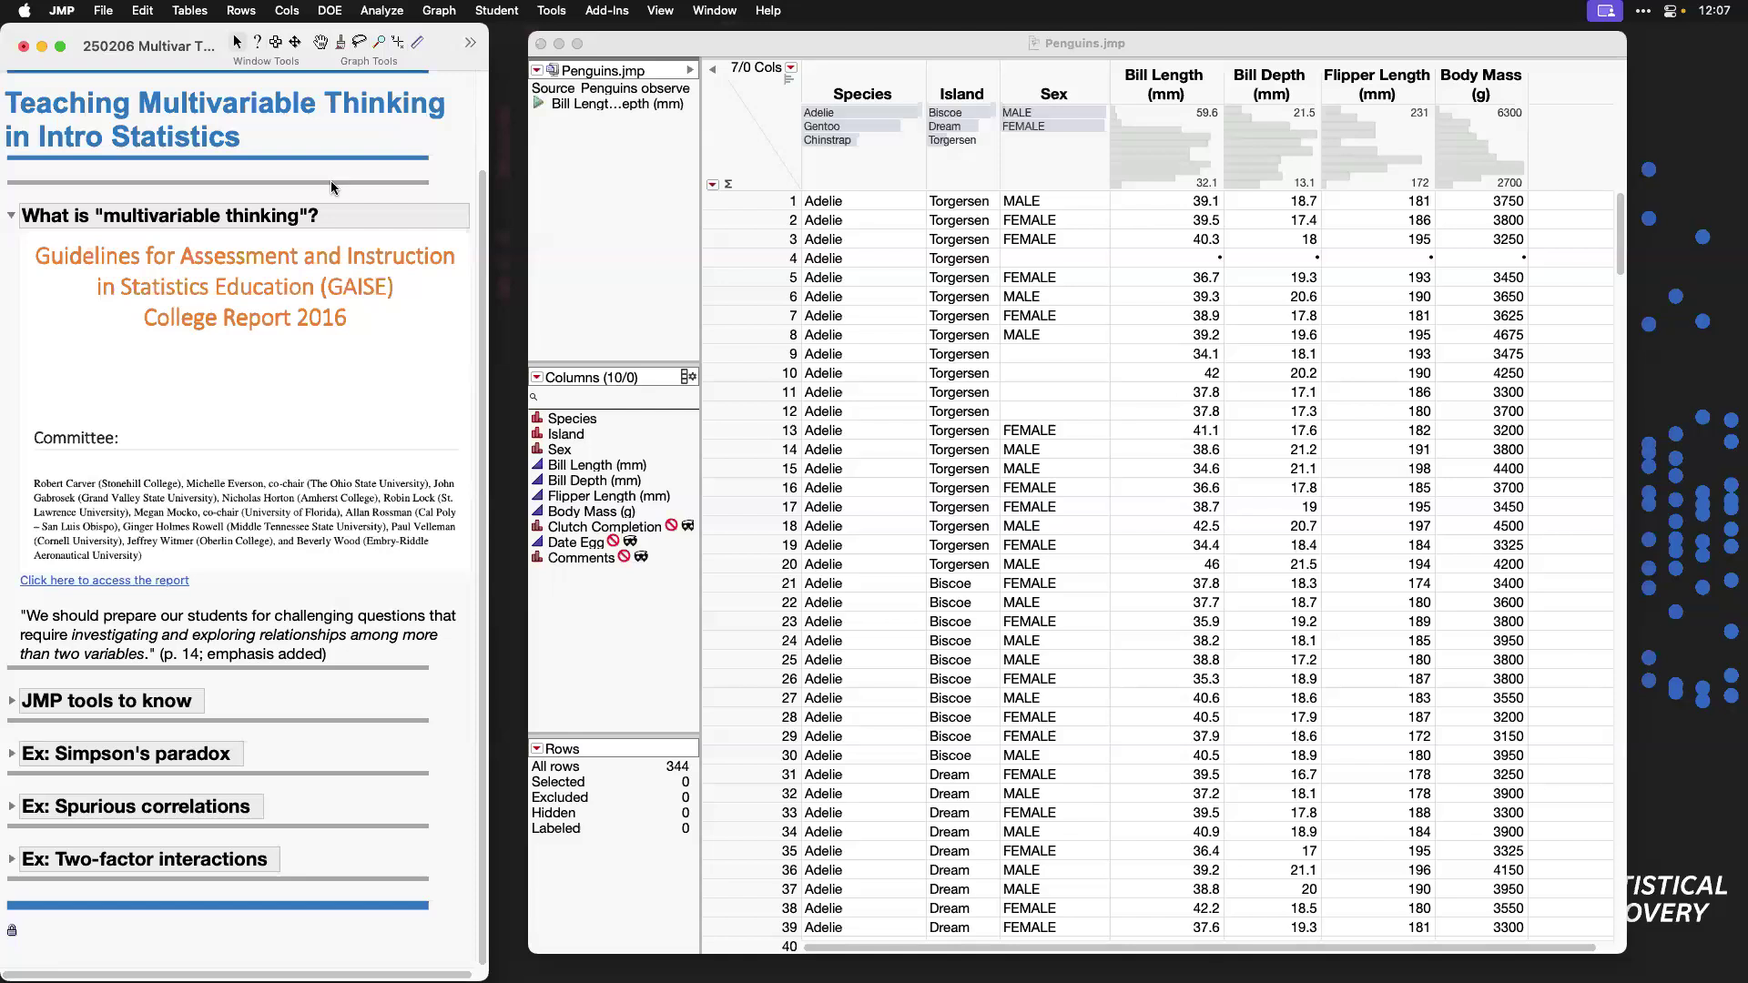
pyautogui.click(13, 219)
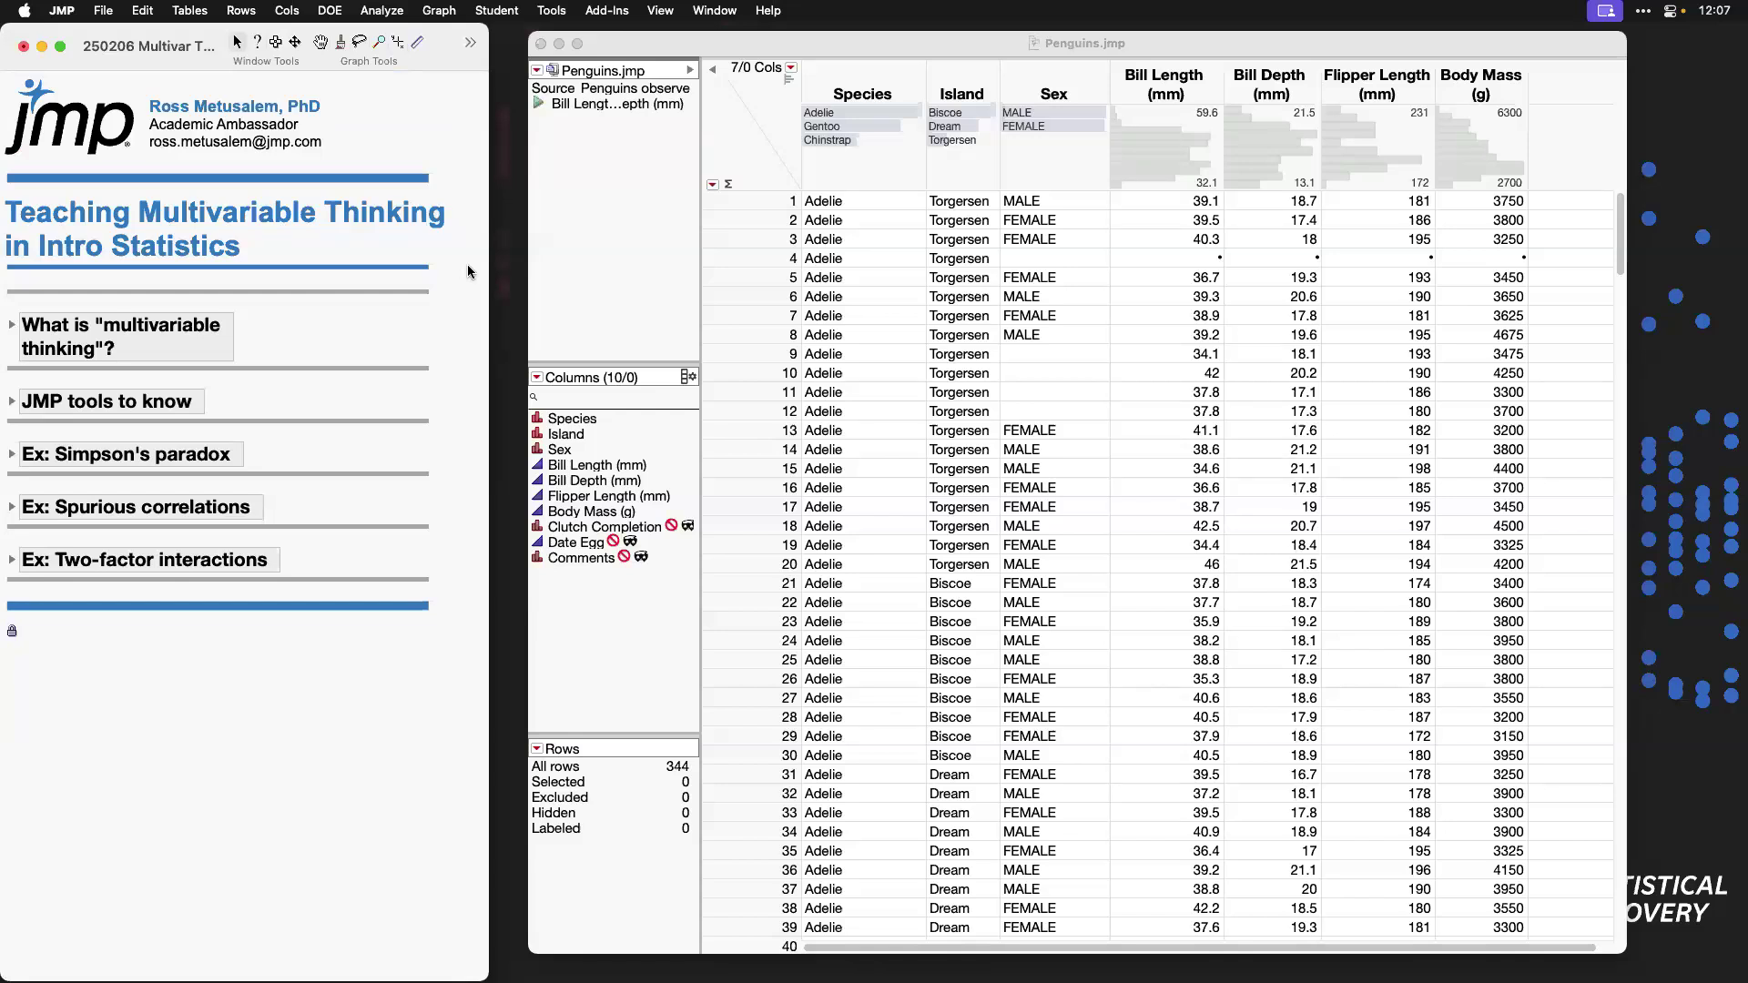
# Step: Expand the "JMP tools to know" section and launch an enlarged Graph Builder window for the Penguins table
pyautogui.click(12, 401)
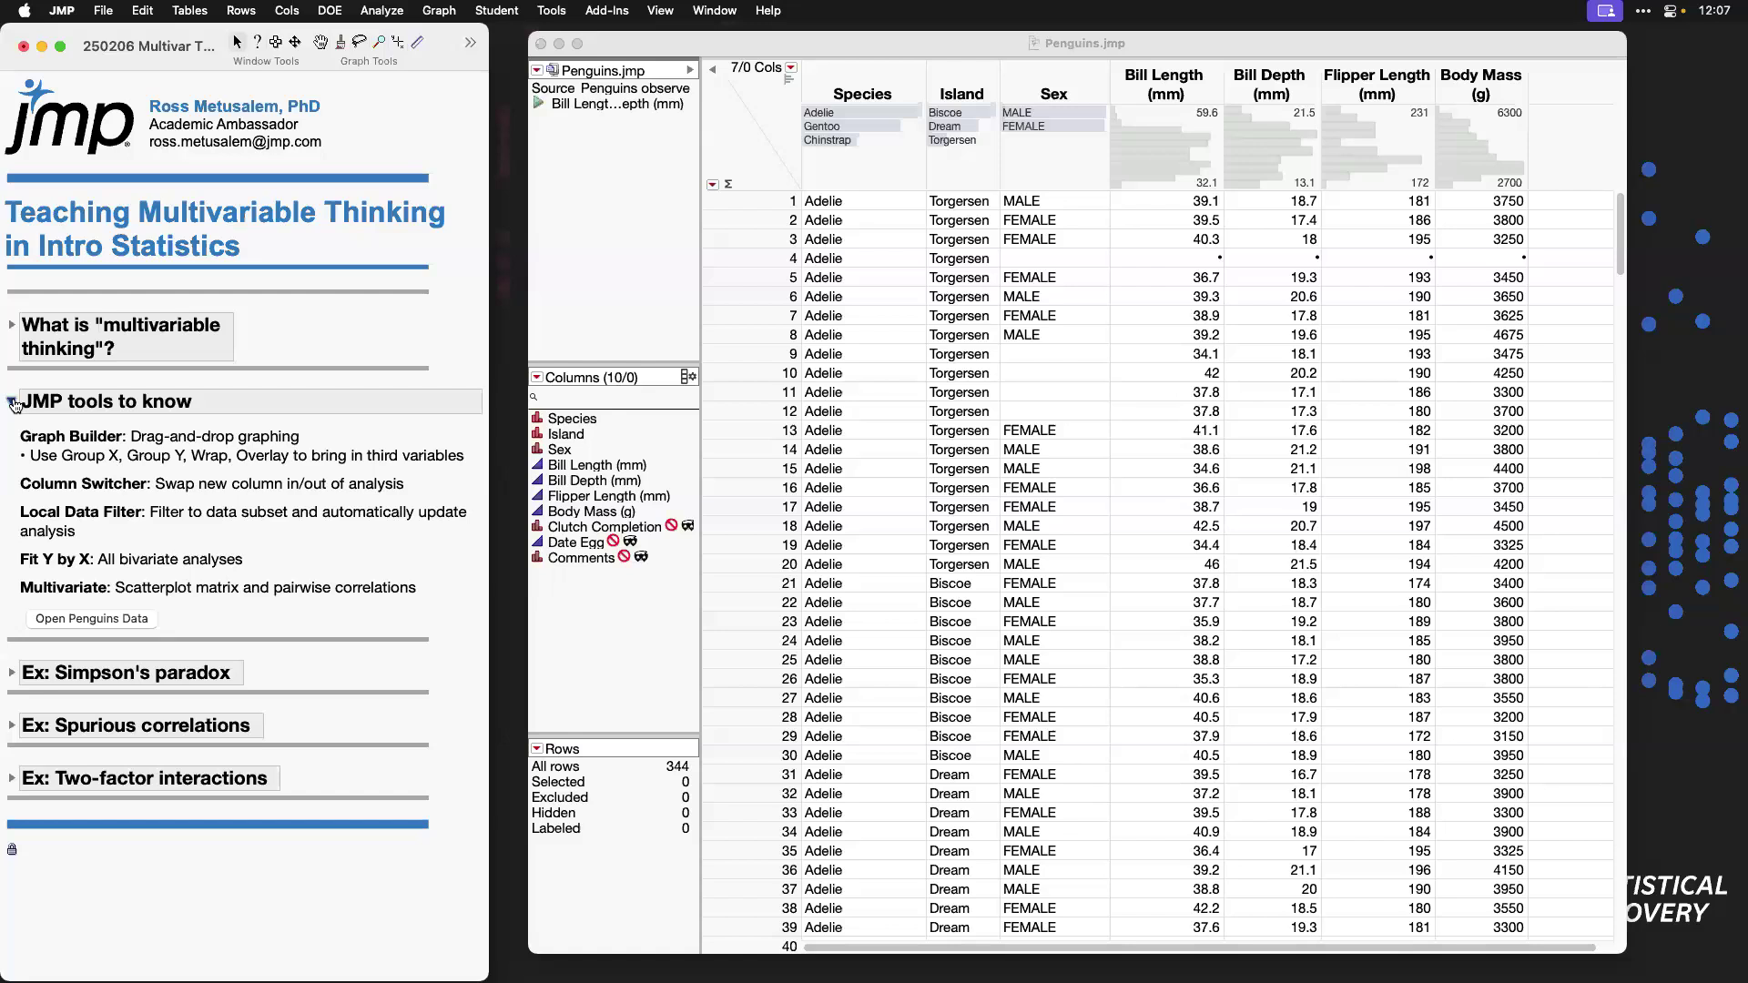
pyautogui.tripleClick(273, 434)
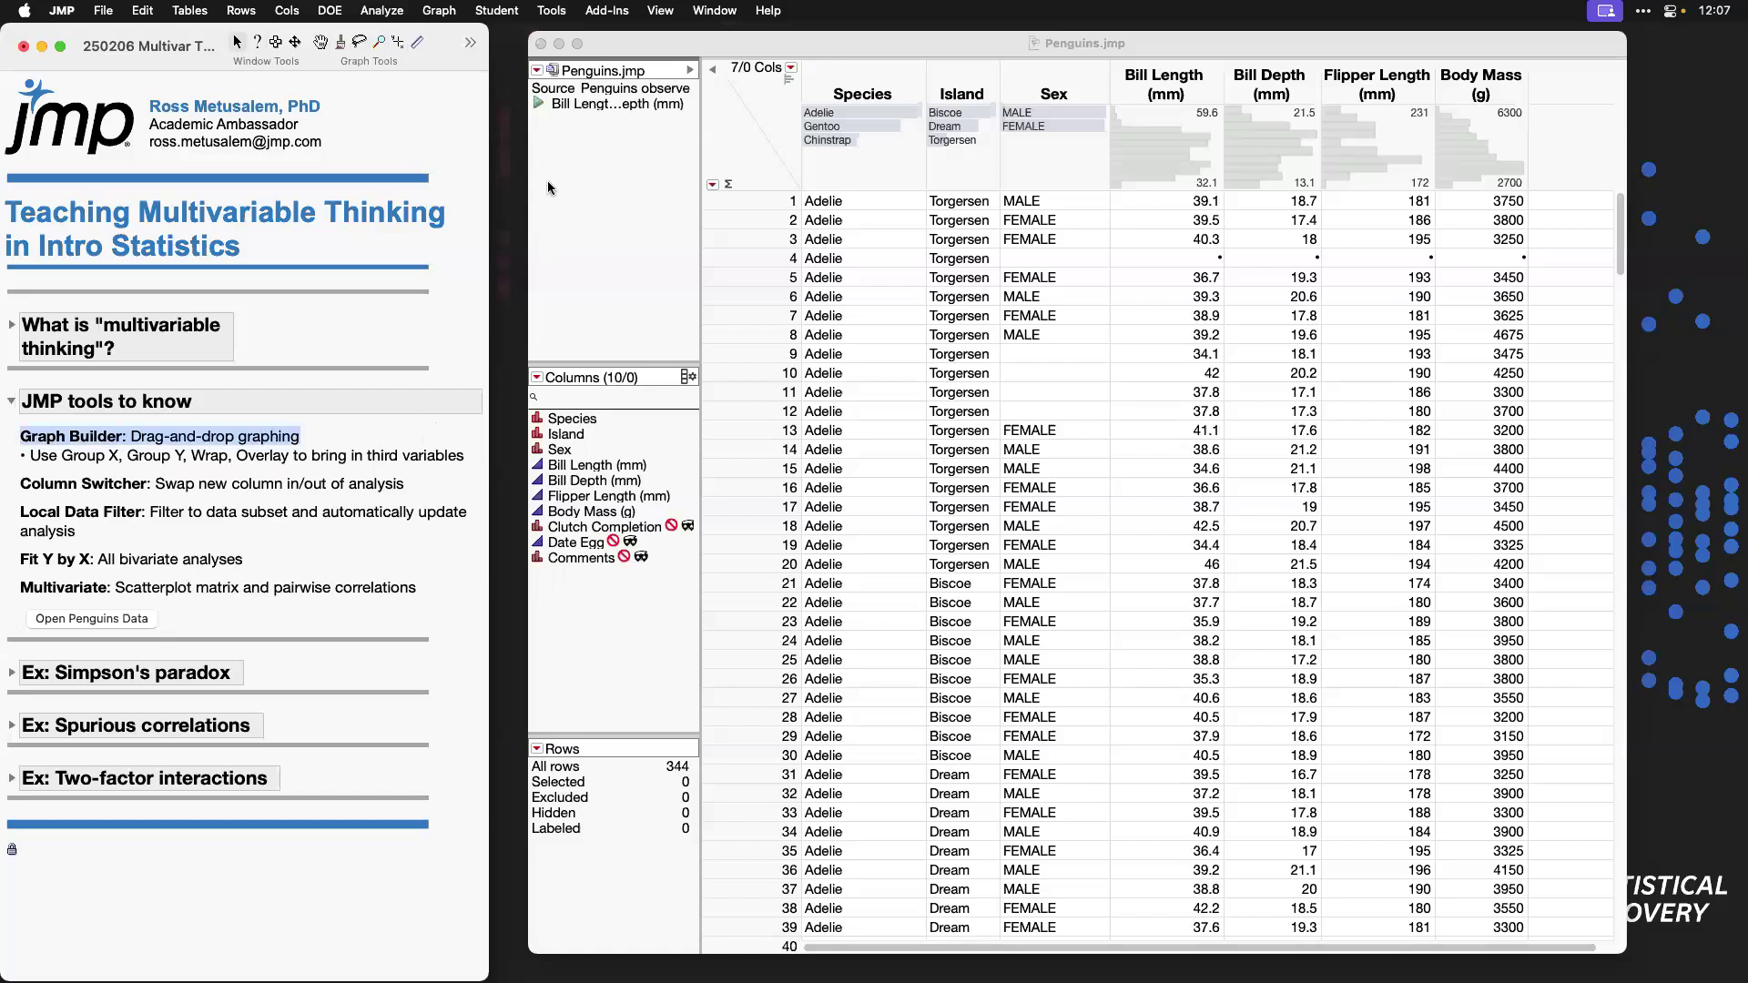
pyautogui.click(457, 17)
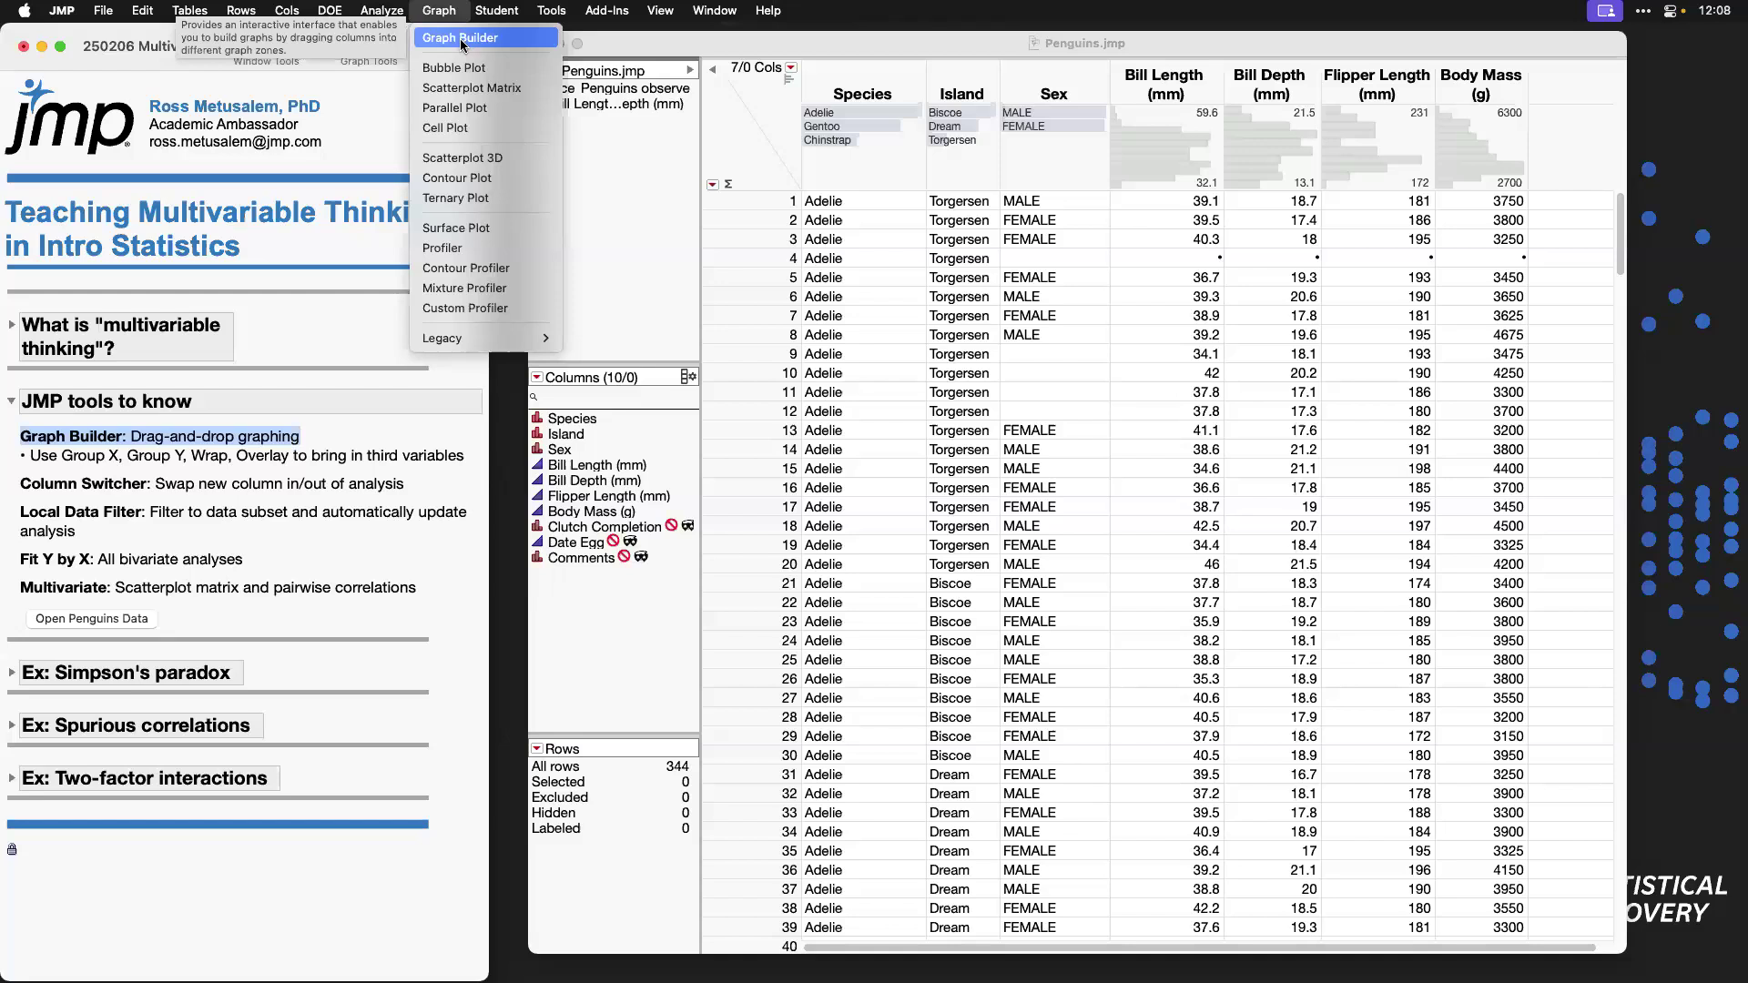
pyautogui.click(461, 39)
pyautogui.moveTo(705, 49); pyautogui.dragTo(790, 56)
pyautogui.moveTo(1386, 586); pyautogui.dragTo(1643, 836)
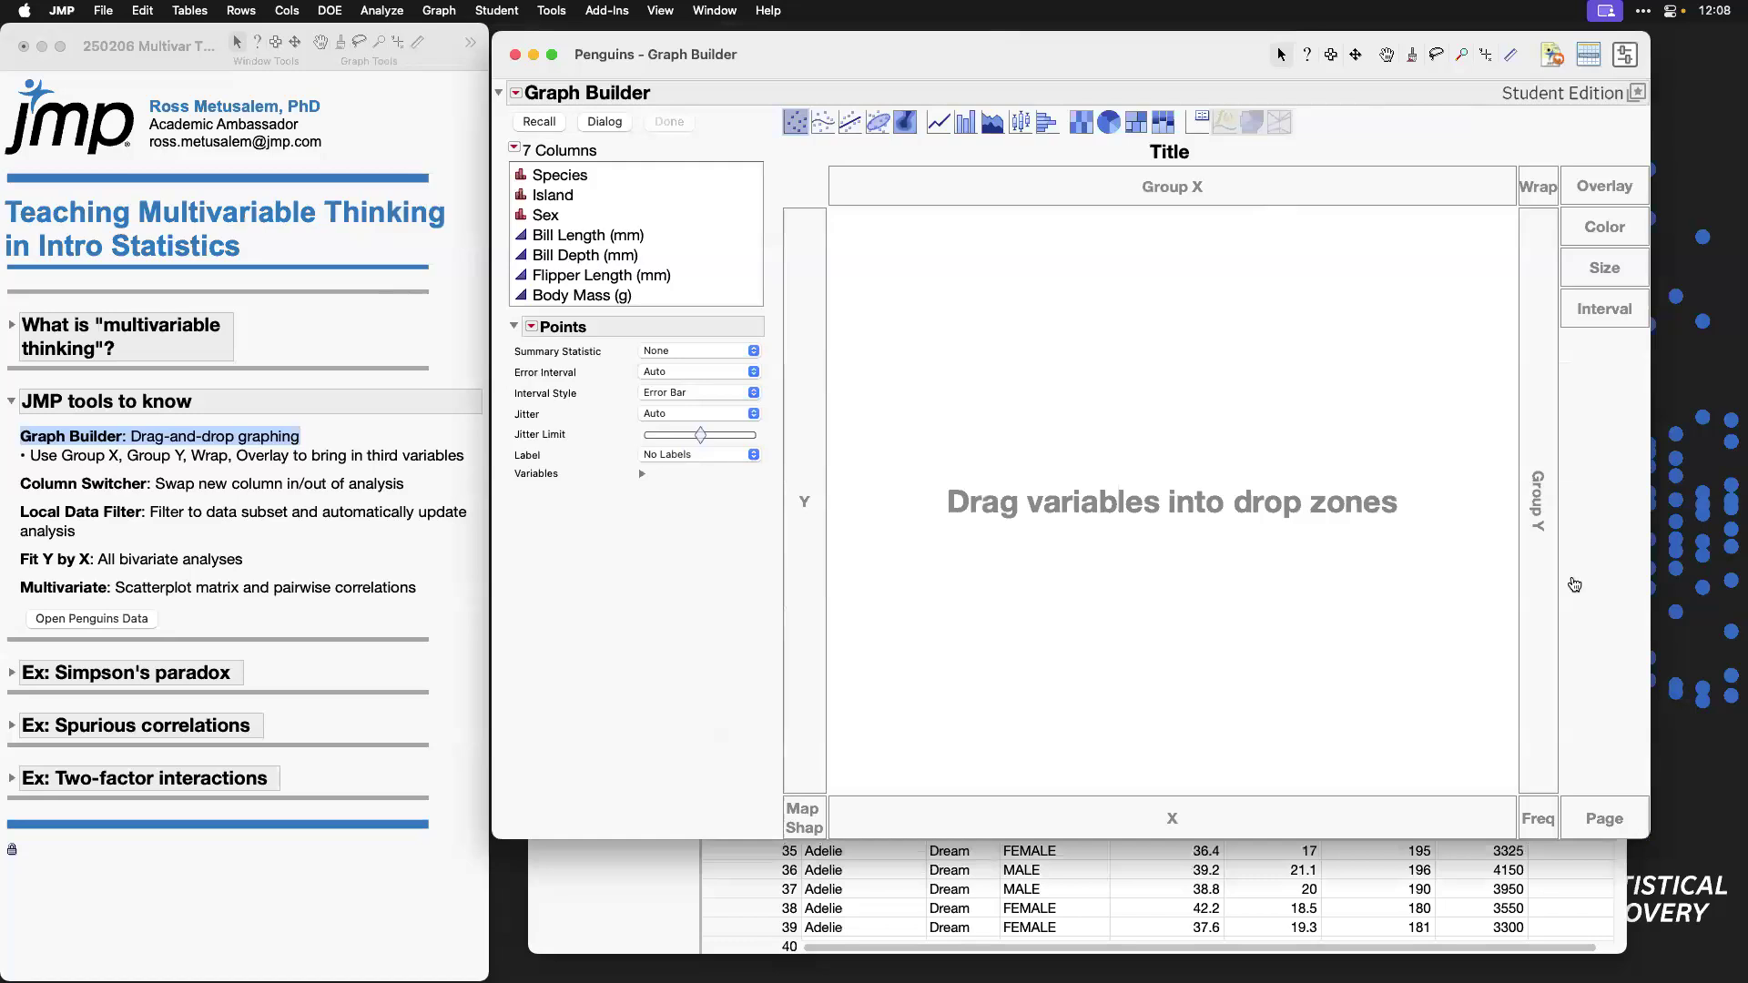
# Step: Plot Bill Length (mm) on the Y axis against Bill Depth (mm) on the X axis
pyautogui.click(600, 239)
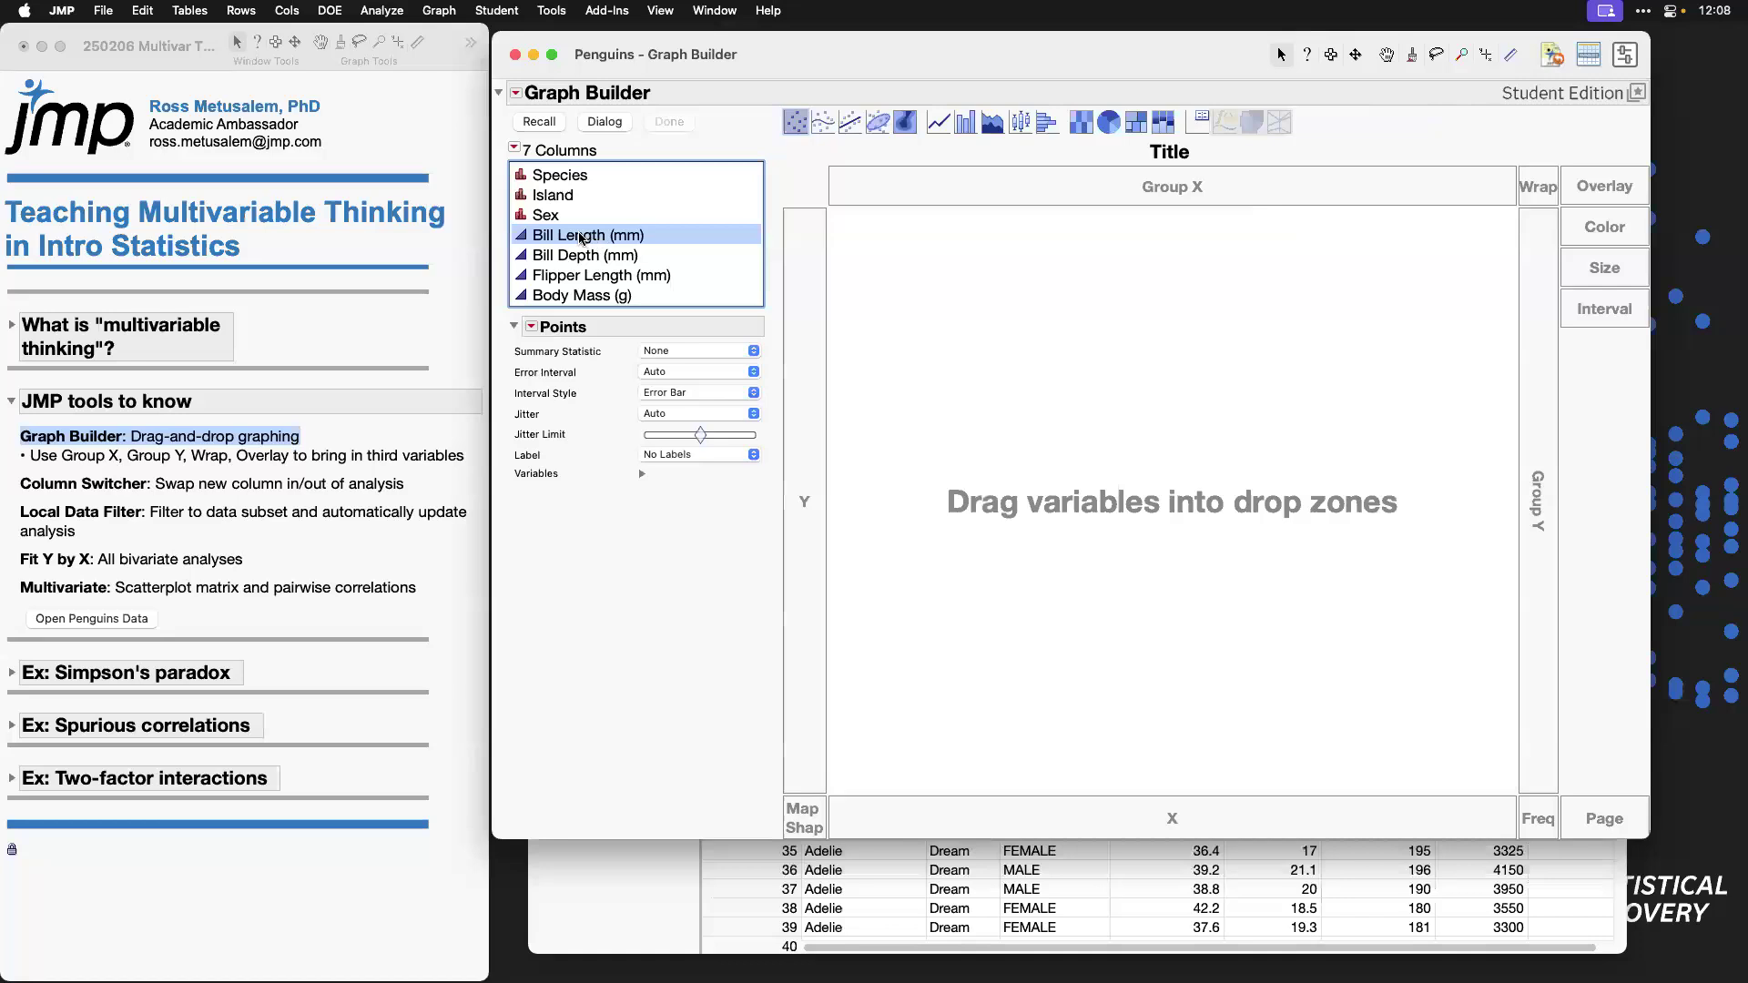
pyautogui.moveTo(598, 241); pyautogui.dragTo(815, 341)
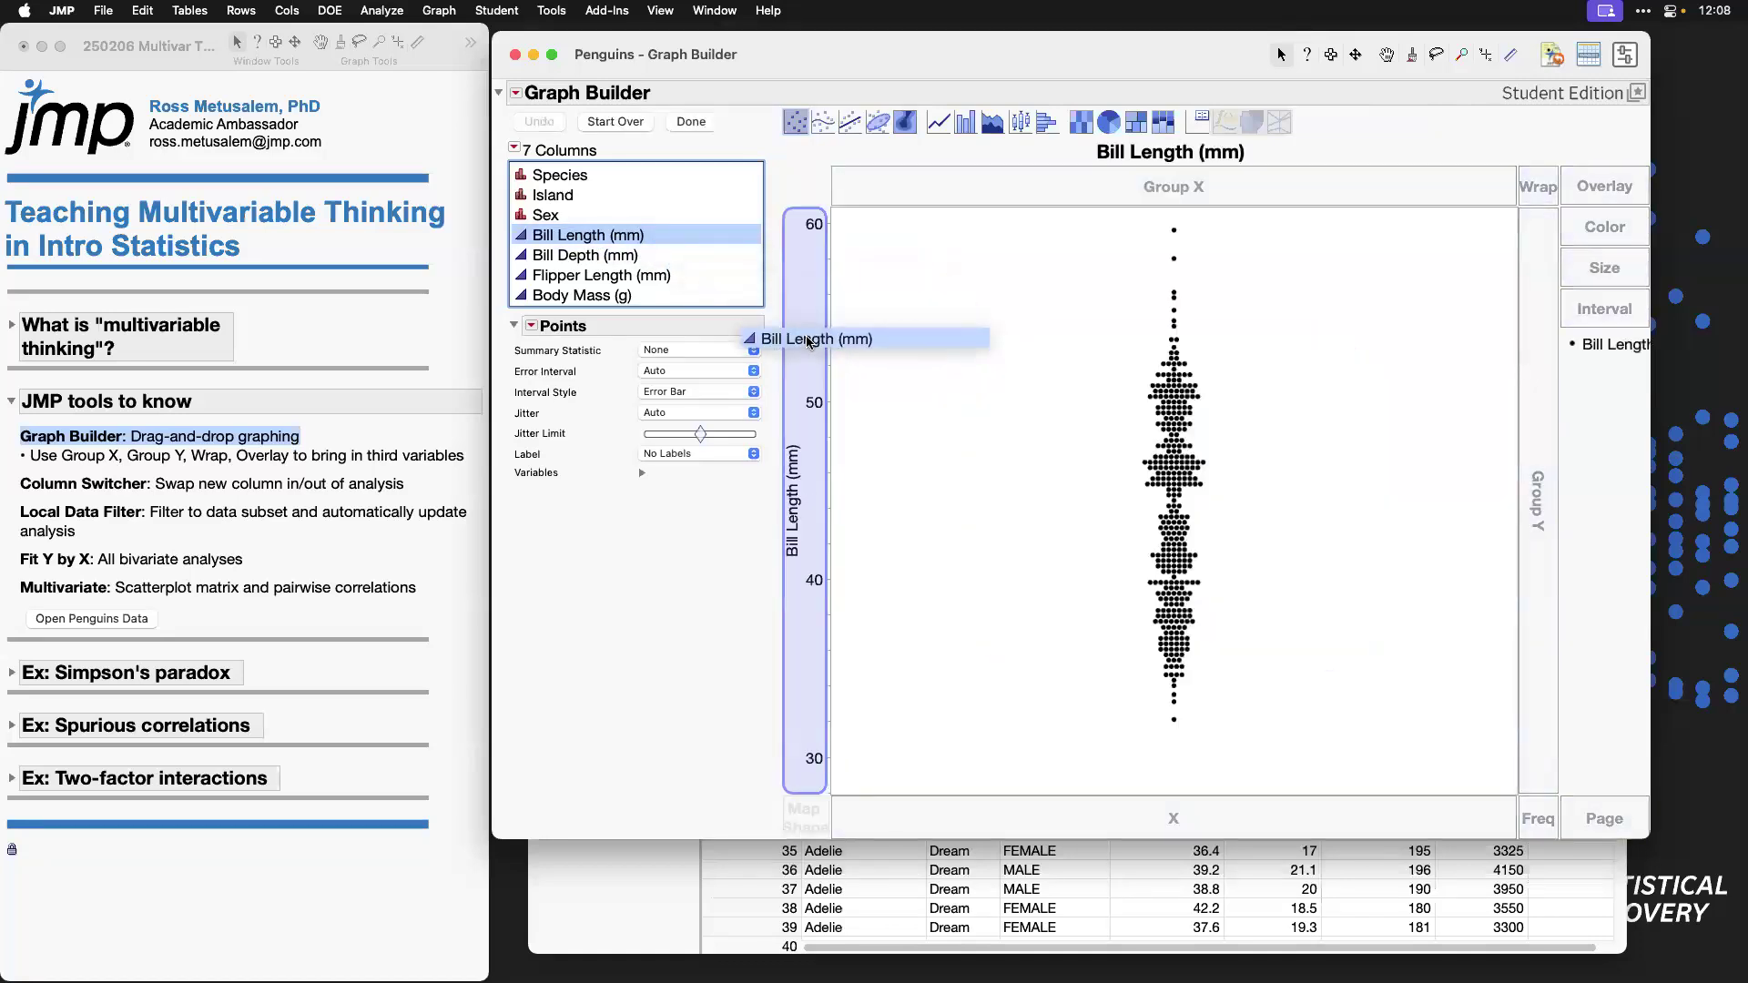
pyautogui.click(601, 256)
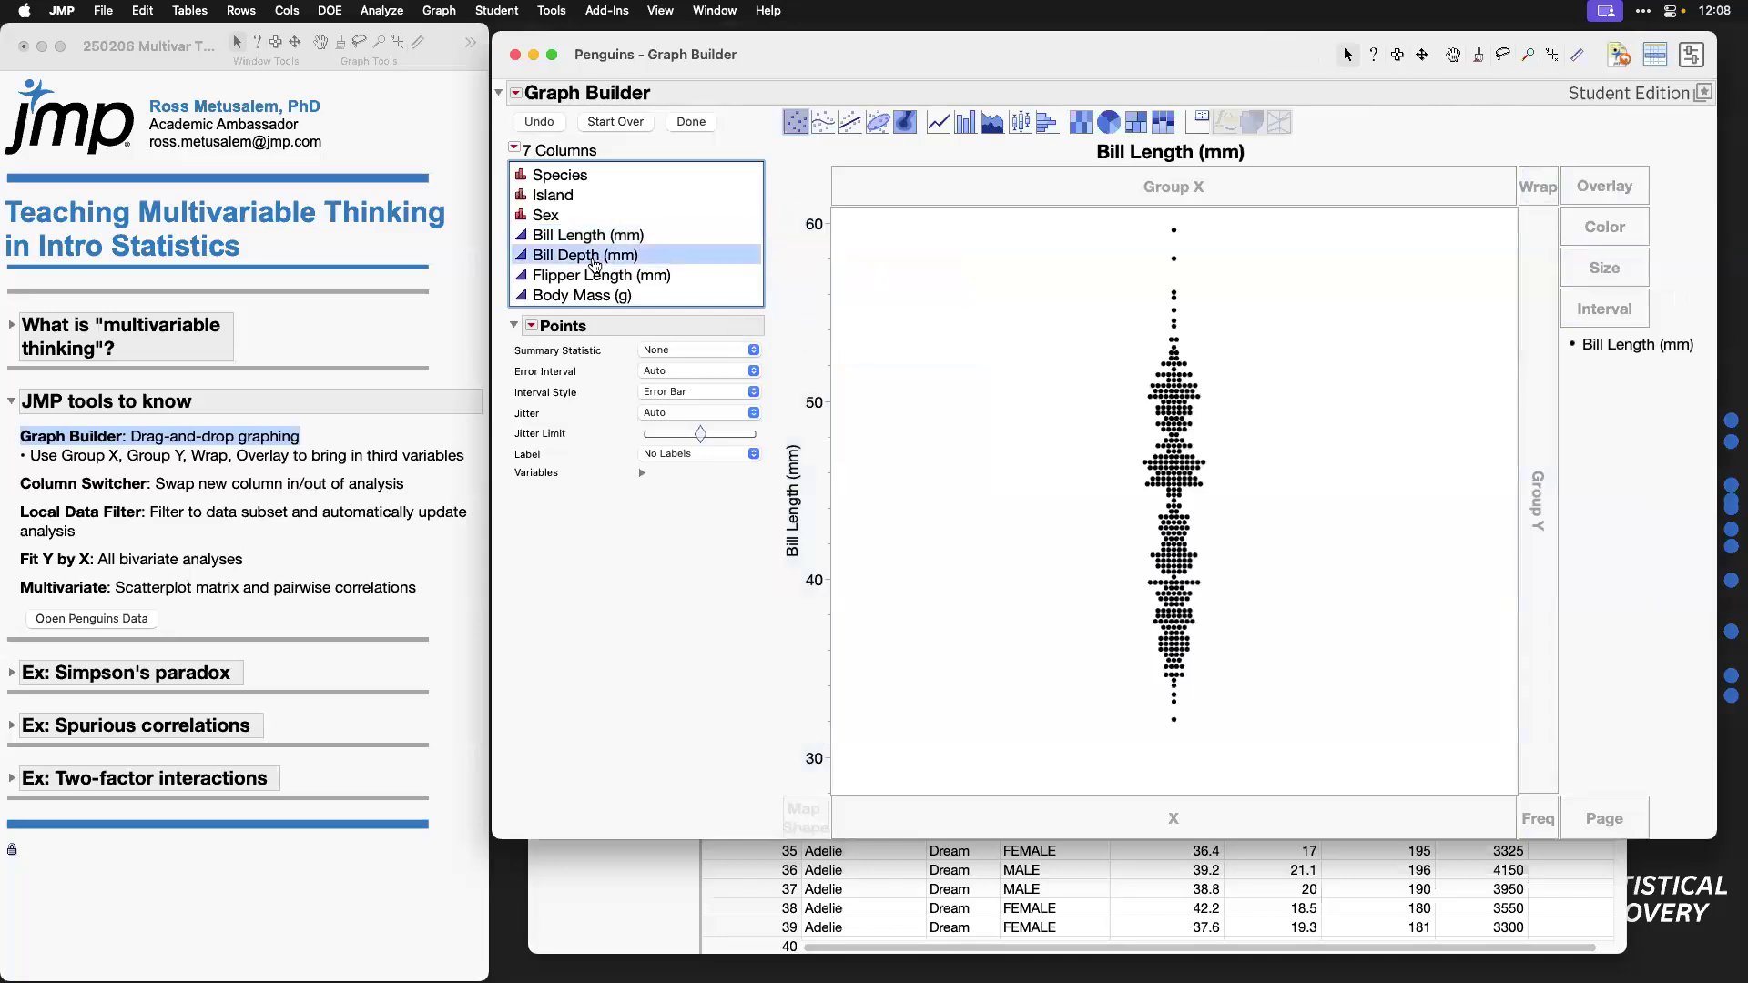
pyautogui.moveTo(587, 260); pyautogui.dragTo(953, 819)
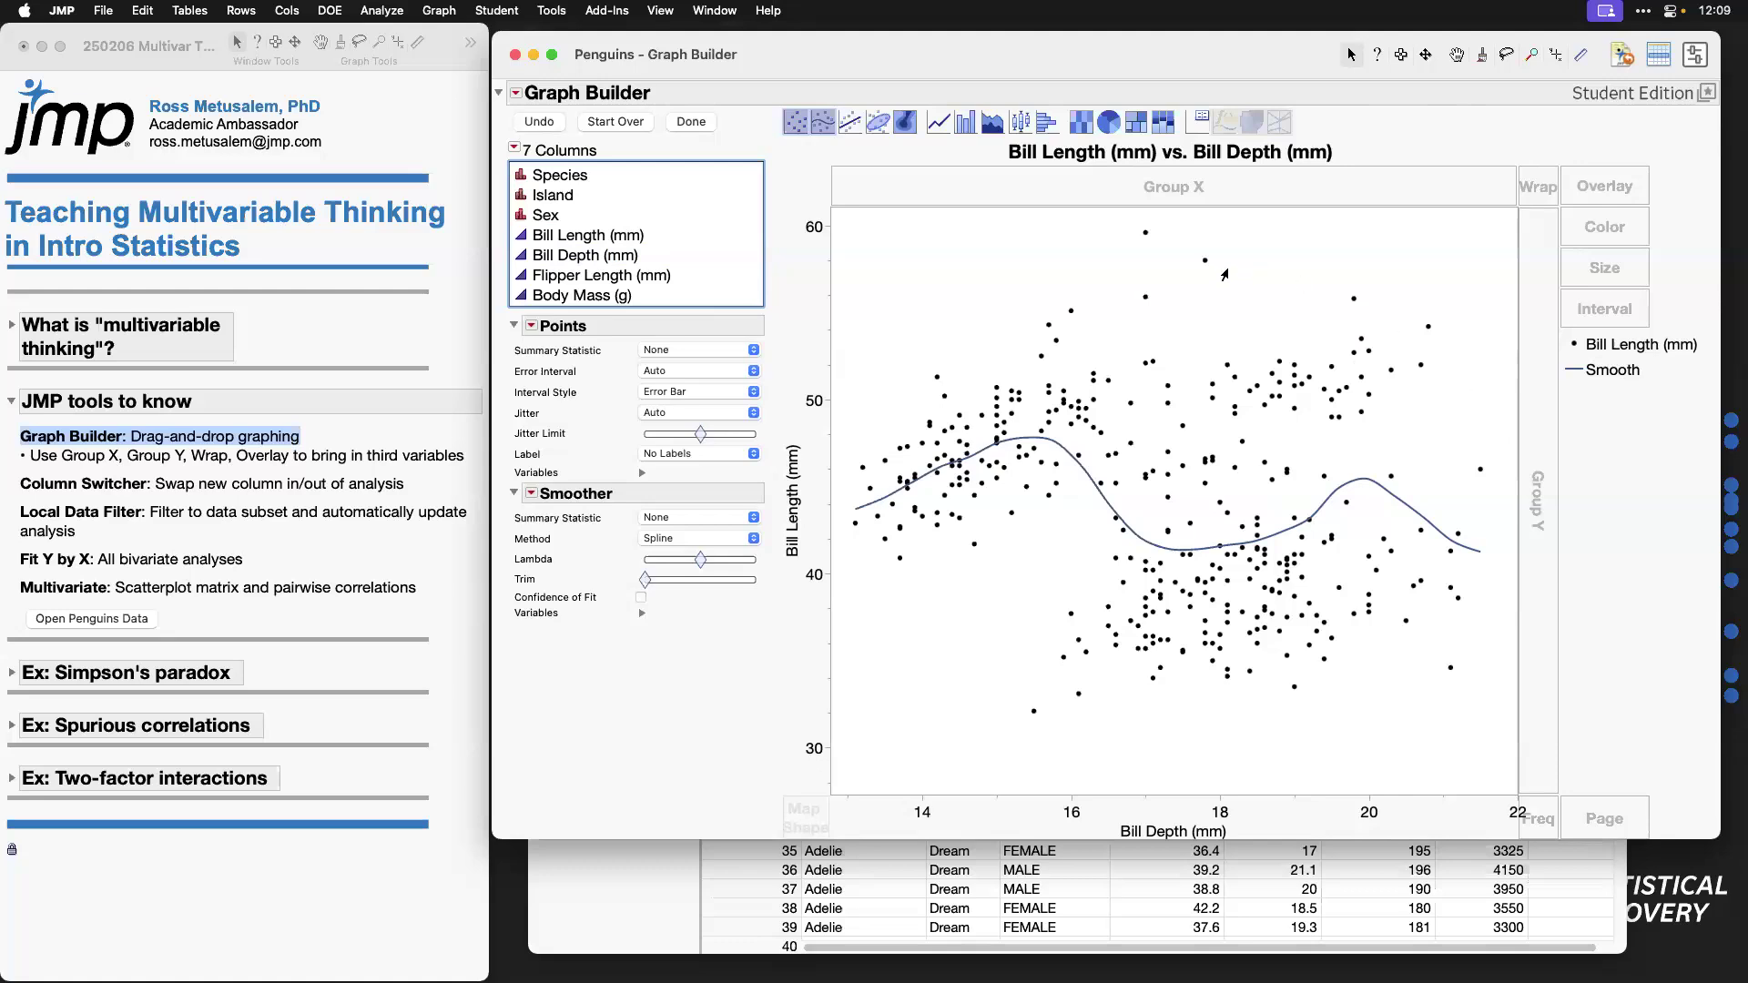
# Step: Check the modeling type options of the Sex column in the column list
pyautogui.click(662, 254)
pyautogui.click(523, 219)
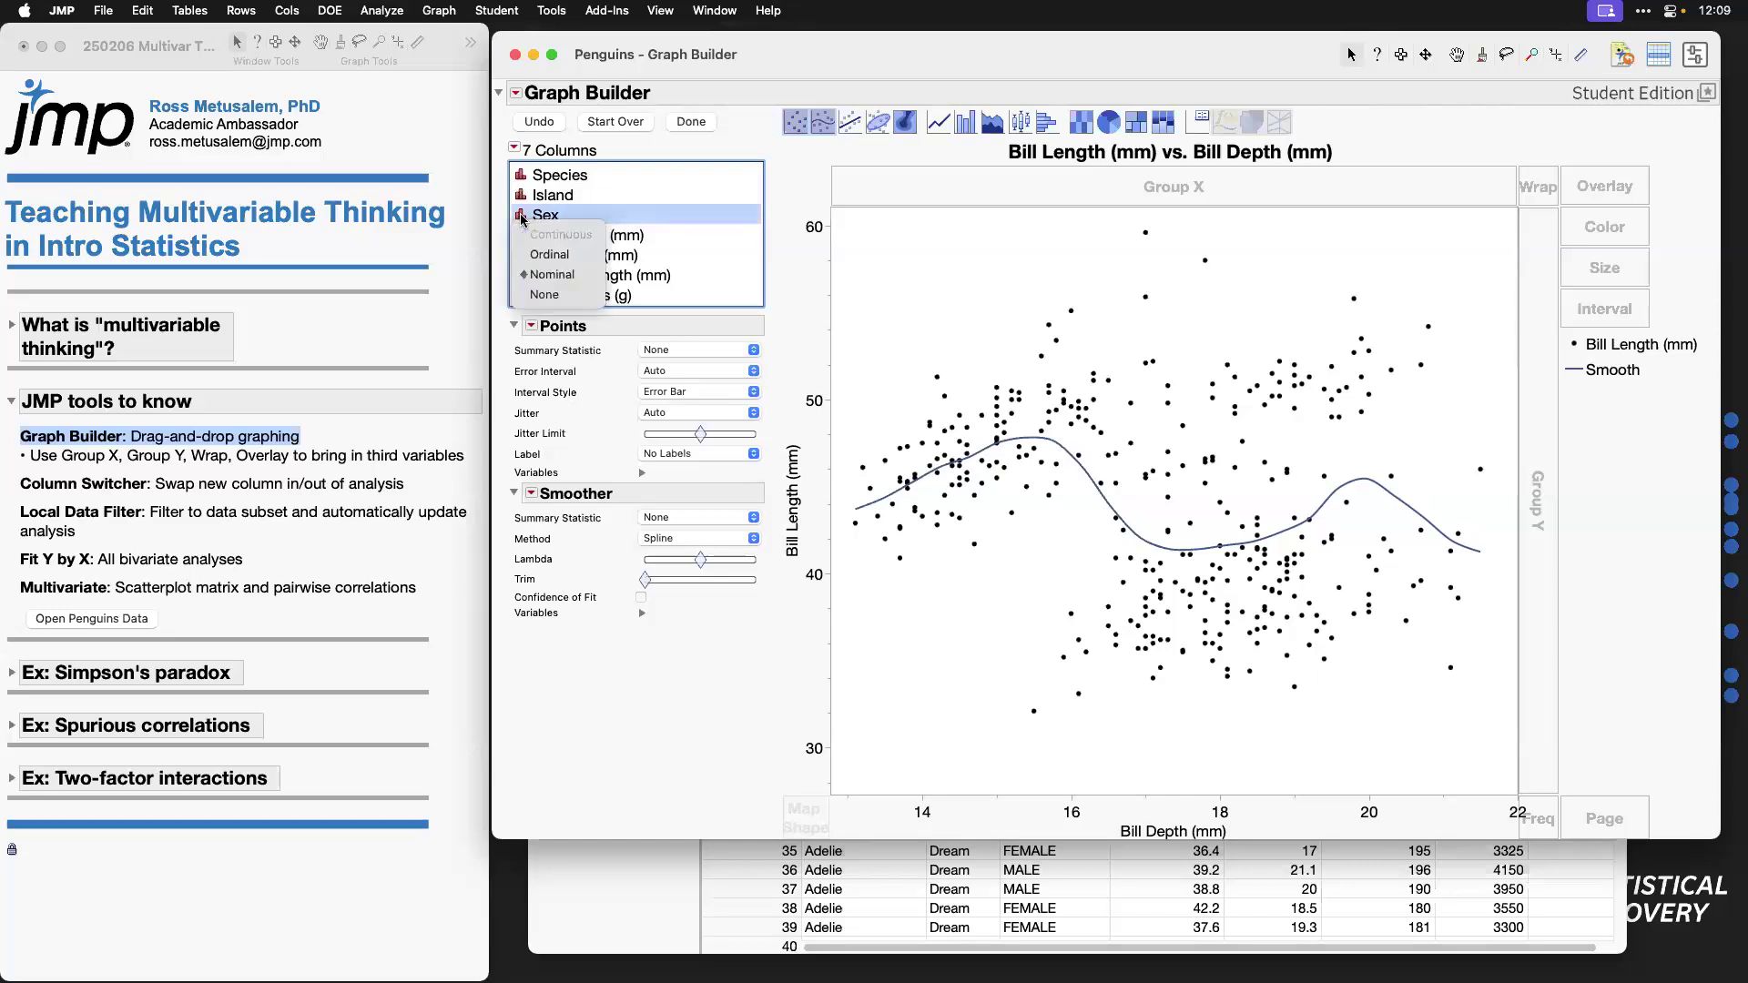
pyautogui.click(809, 181)
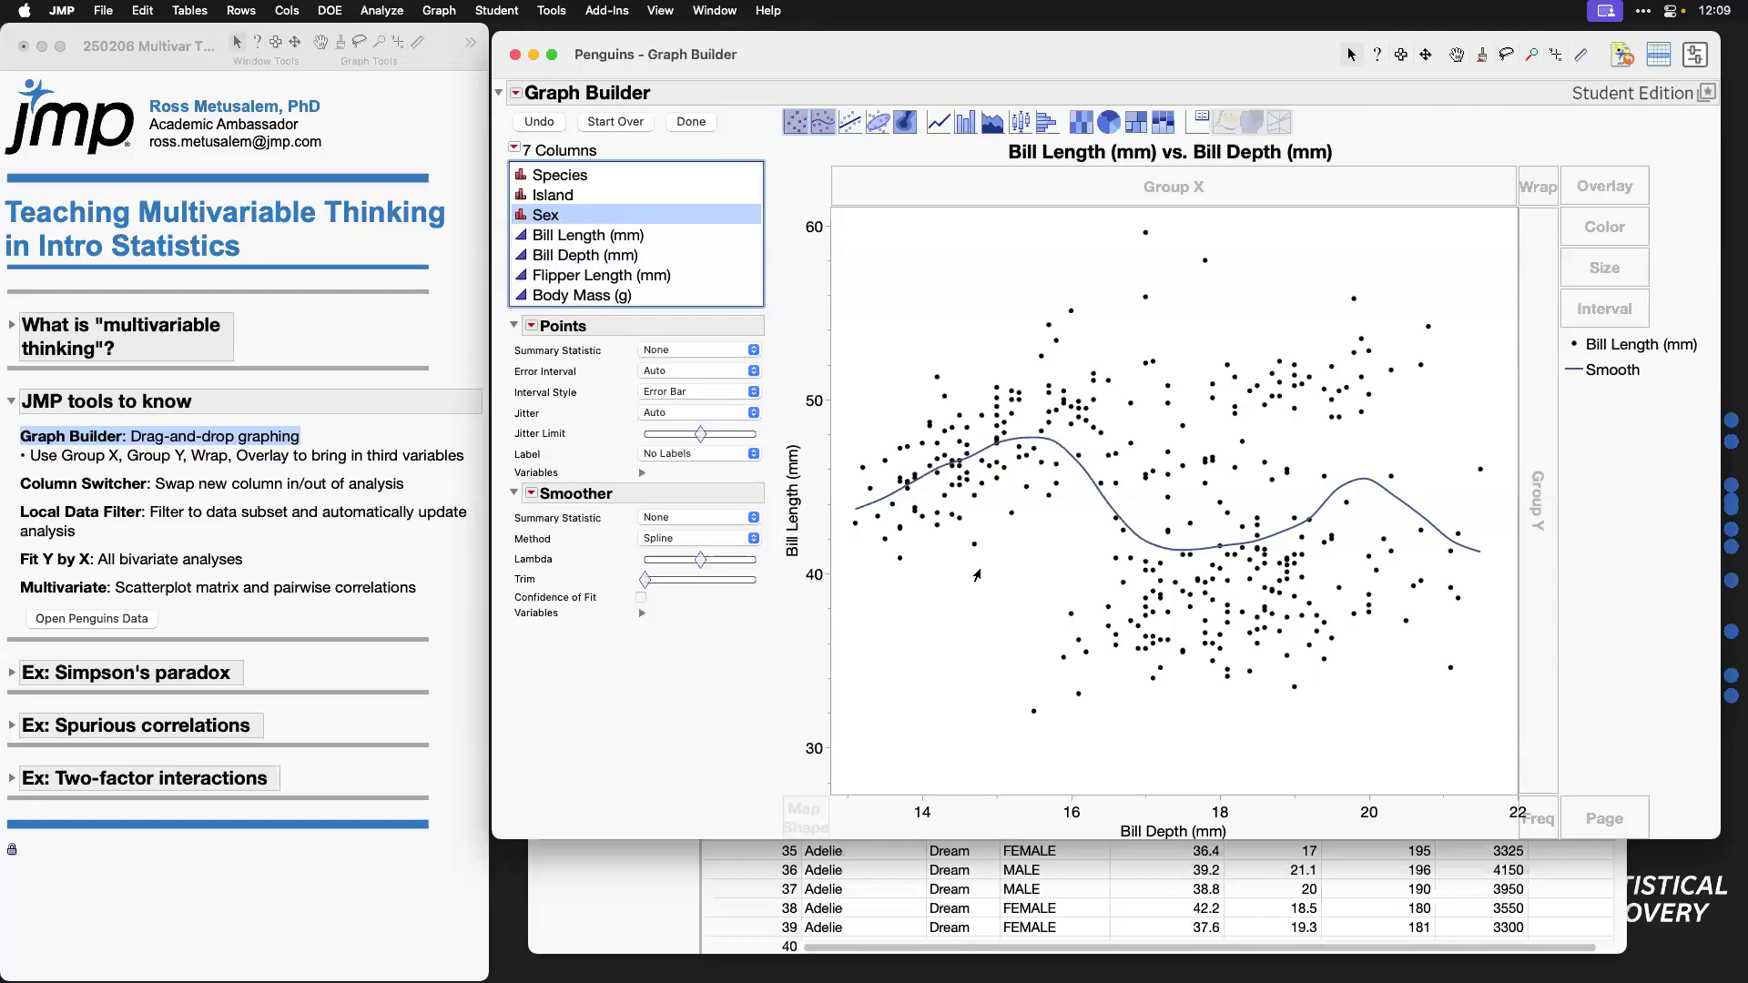
# Step: Replace the smoother on the scatterplot with a linear line of fit
pyautogui.click(823, 122)
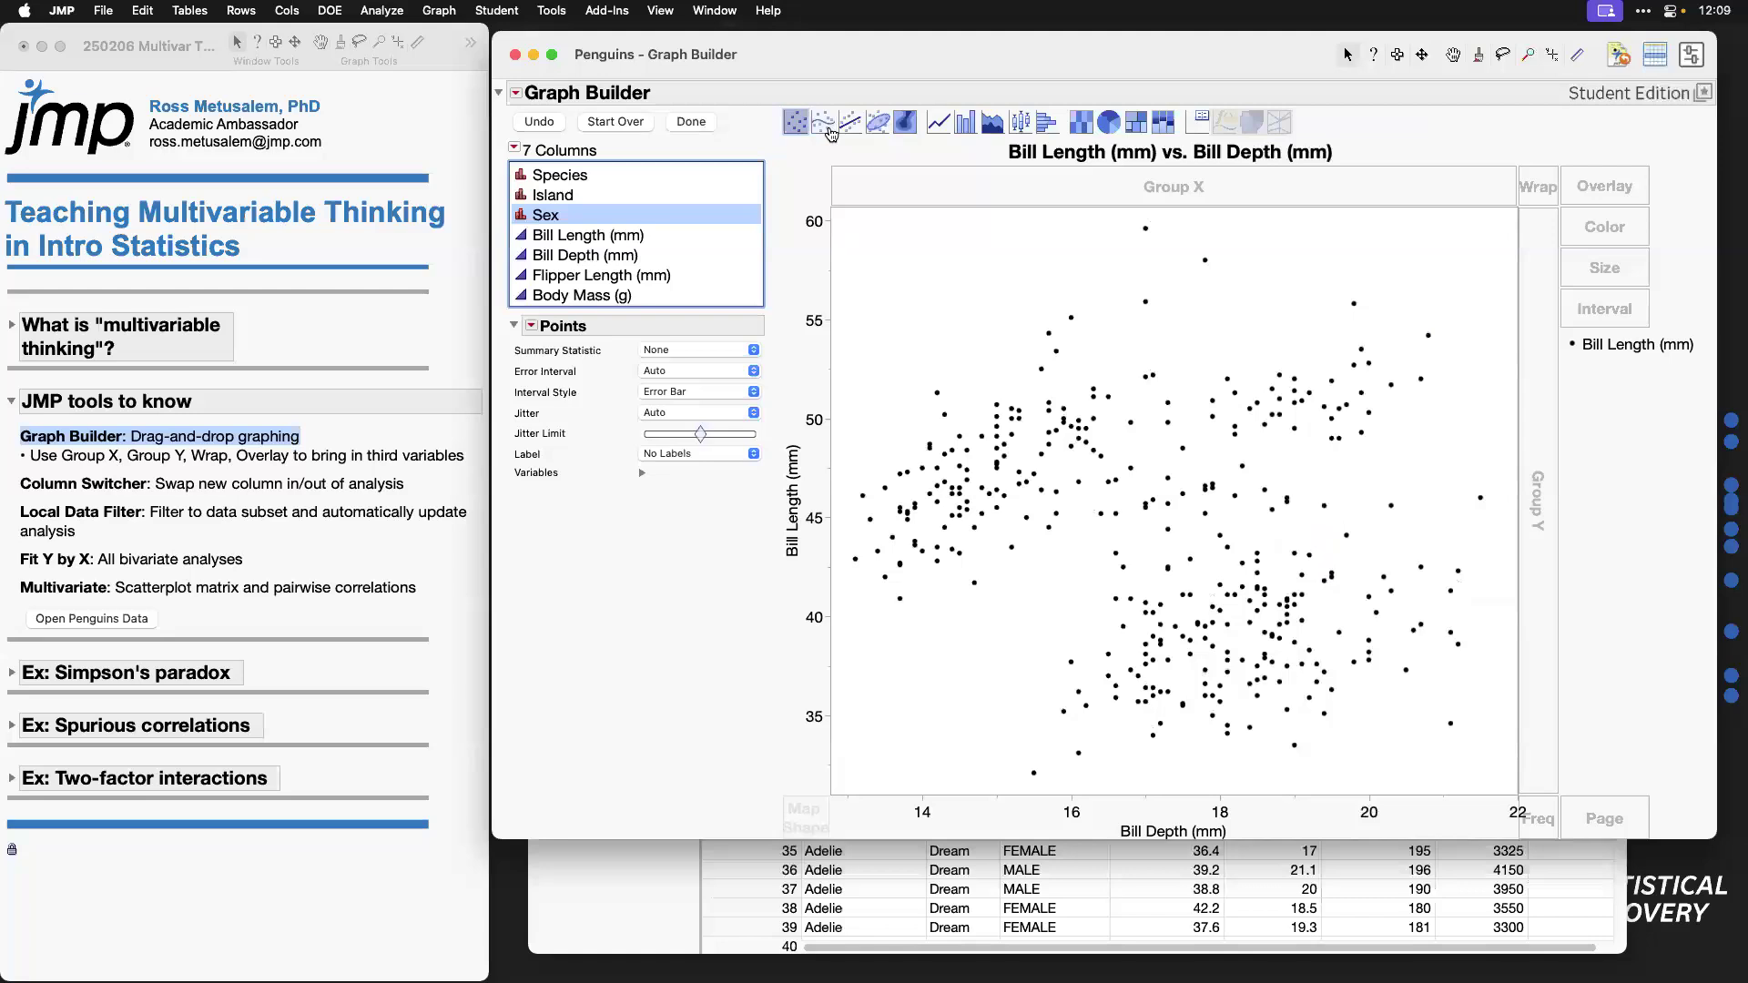
pyautogui.click(854, 128)
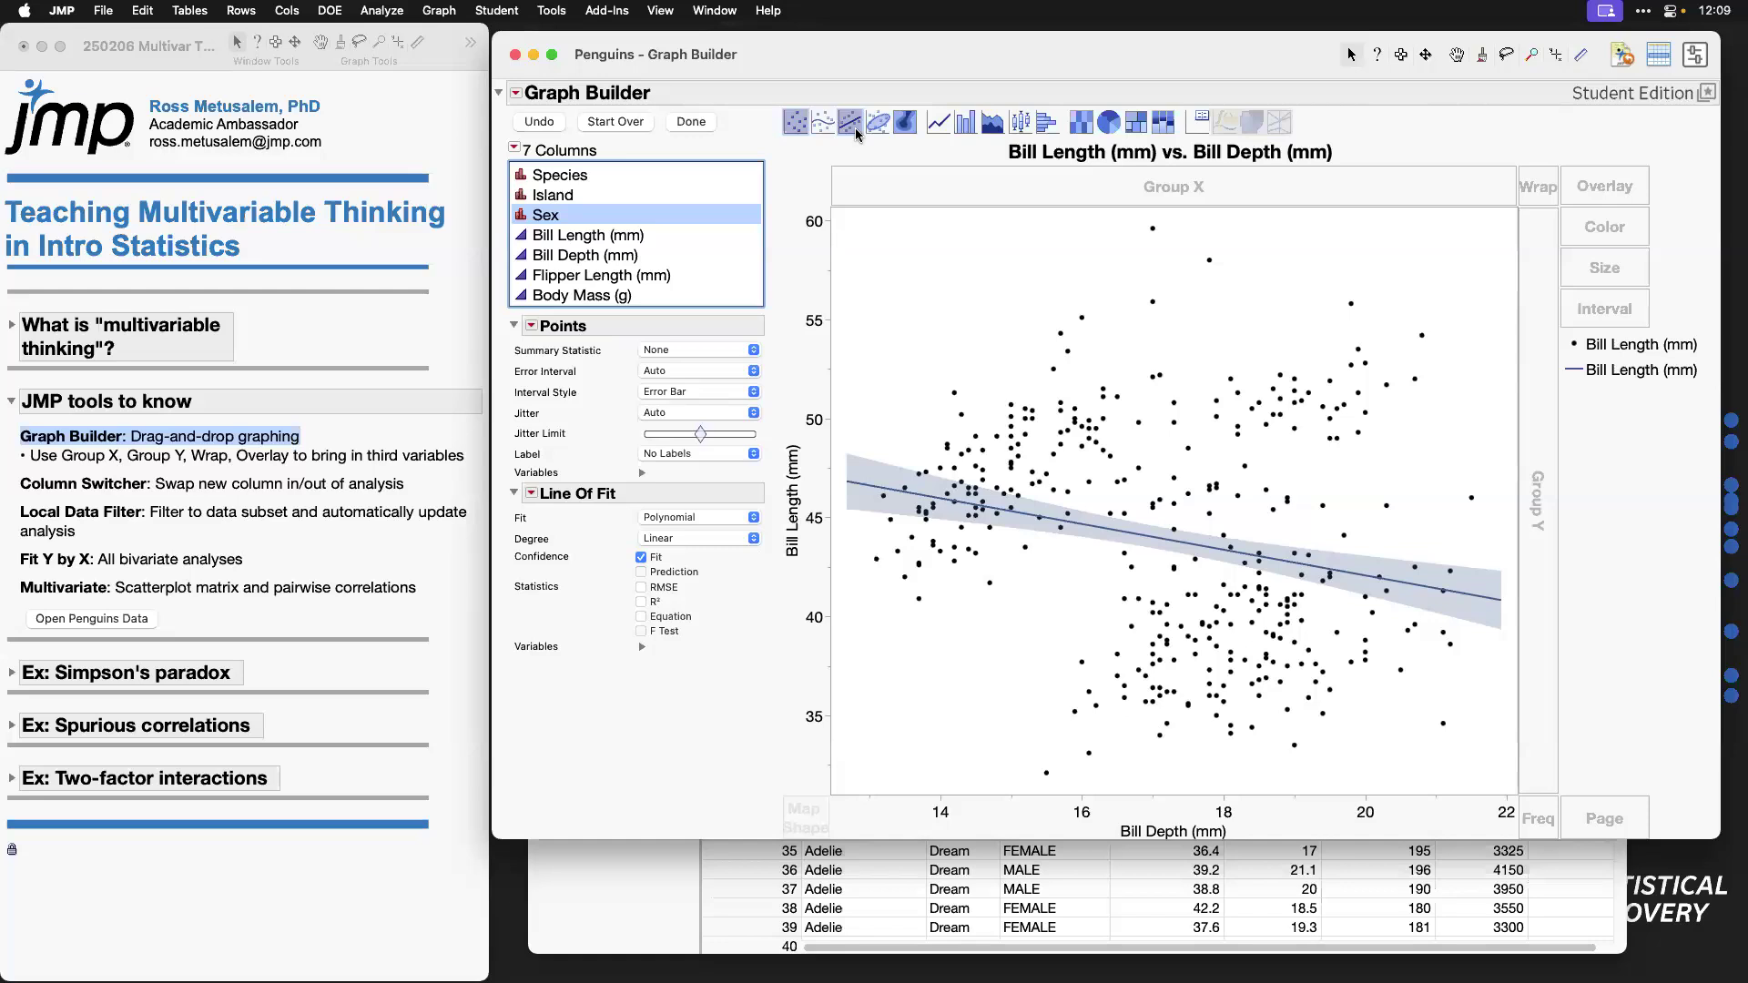
pyautogui.moveTo(765, 107)
pyautogui.mouseDown()
pyautogui.moveTo(843, 147)
pyautogui.moveTo(1227, 148)
pyautogui.moveTo(1330, 124)
pyautogui.moveTo(1327, 103)
pyautogui.mouseUp()
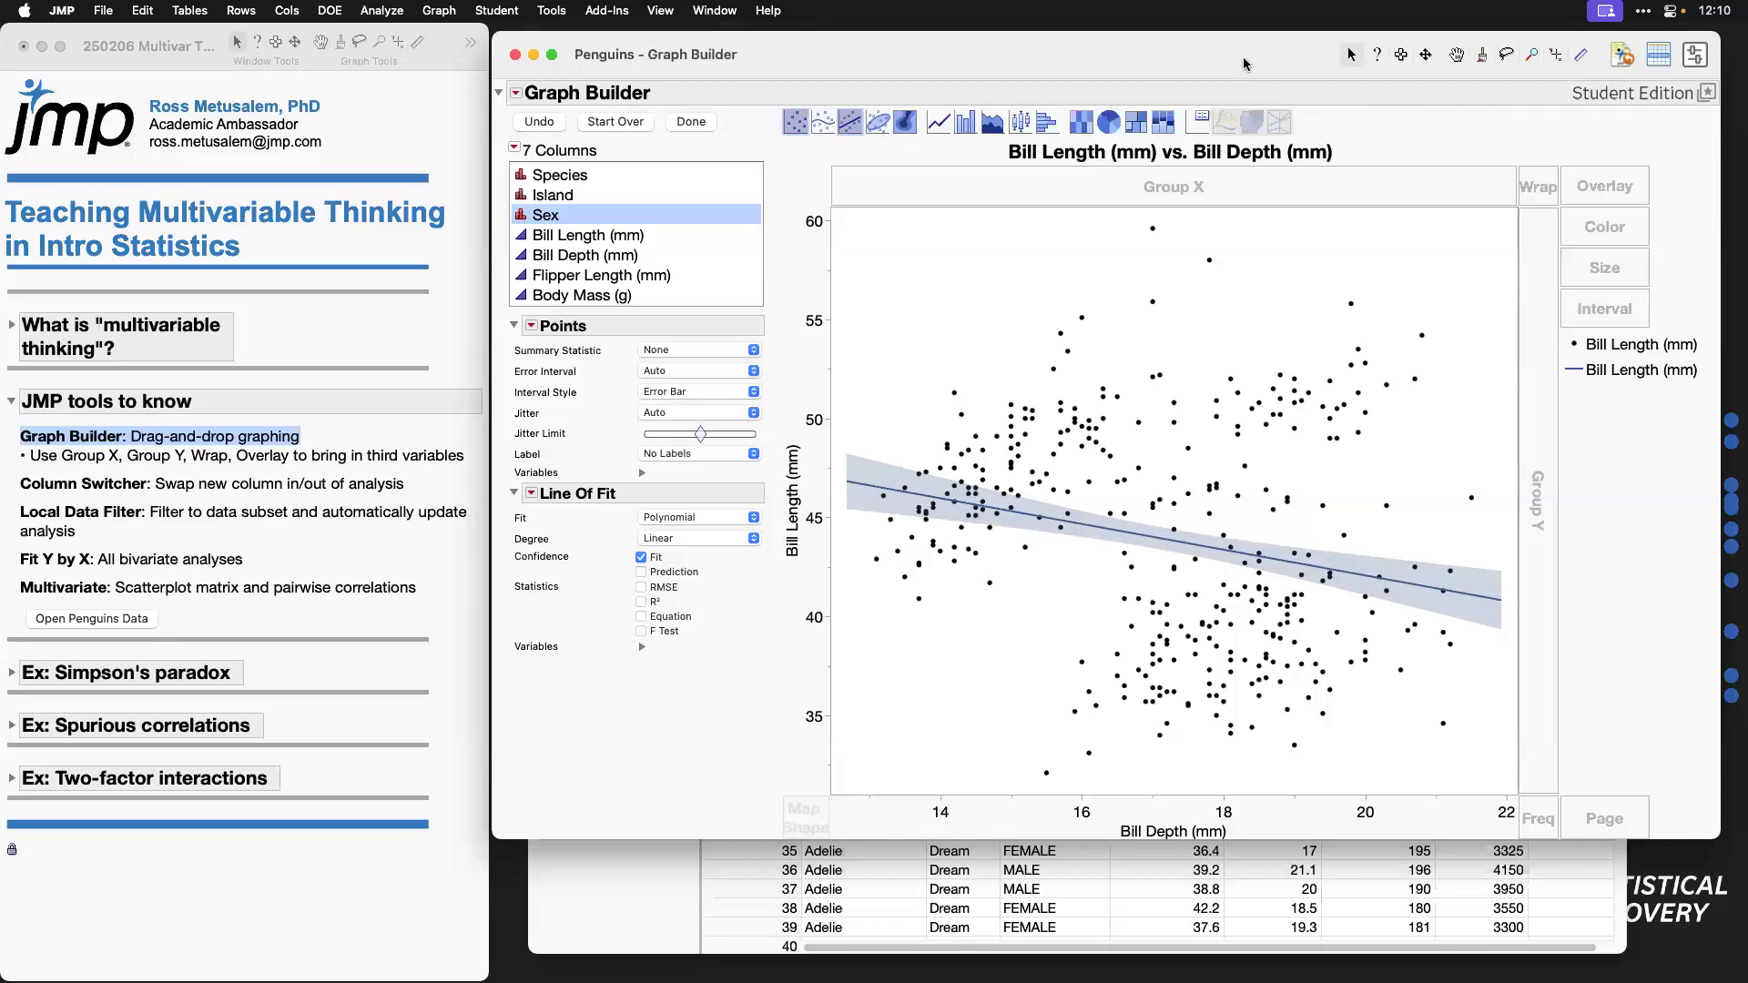
# Step: Move the Graph Builder window down to uncover the column header graphs of the Penguins data table
pyautogui.moveTo(1245, 64); pyautogui.dragTo(1250, 186)
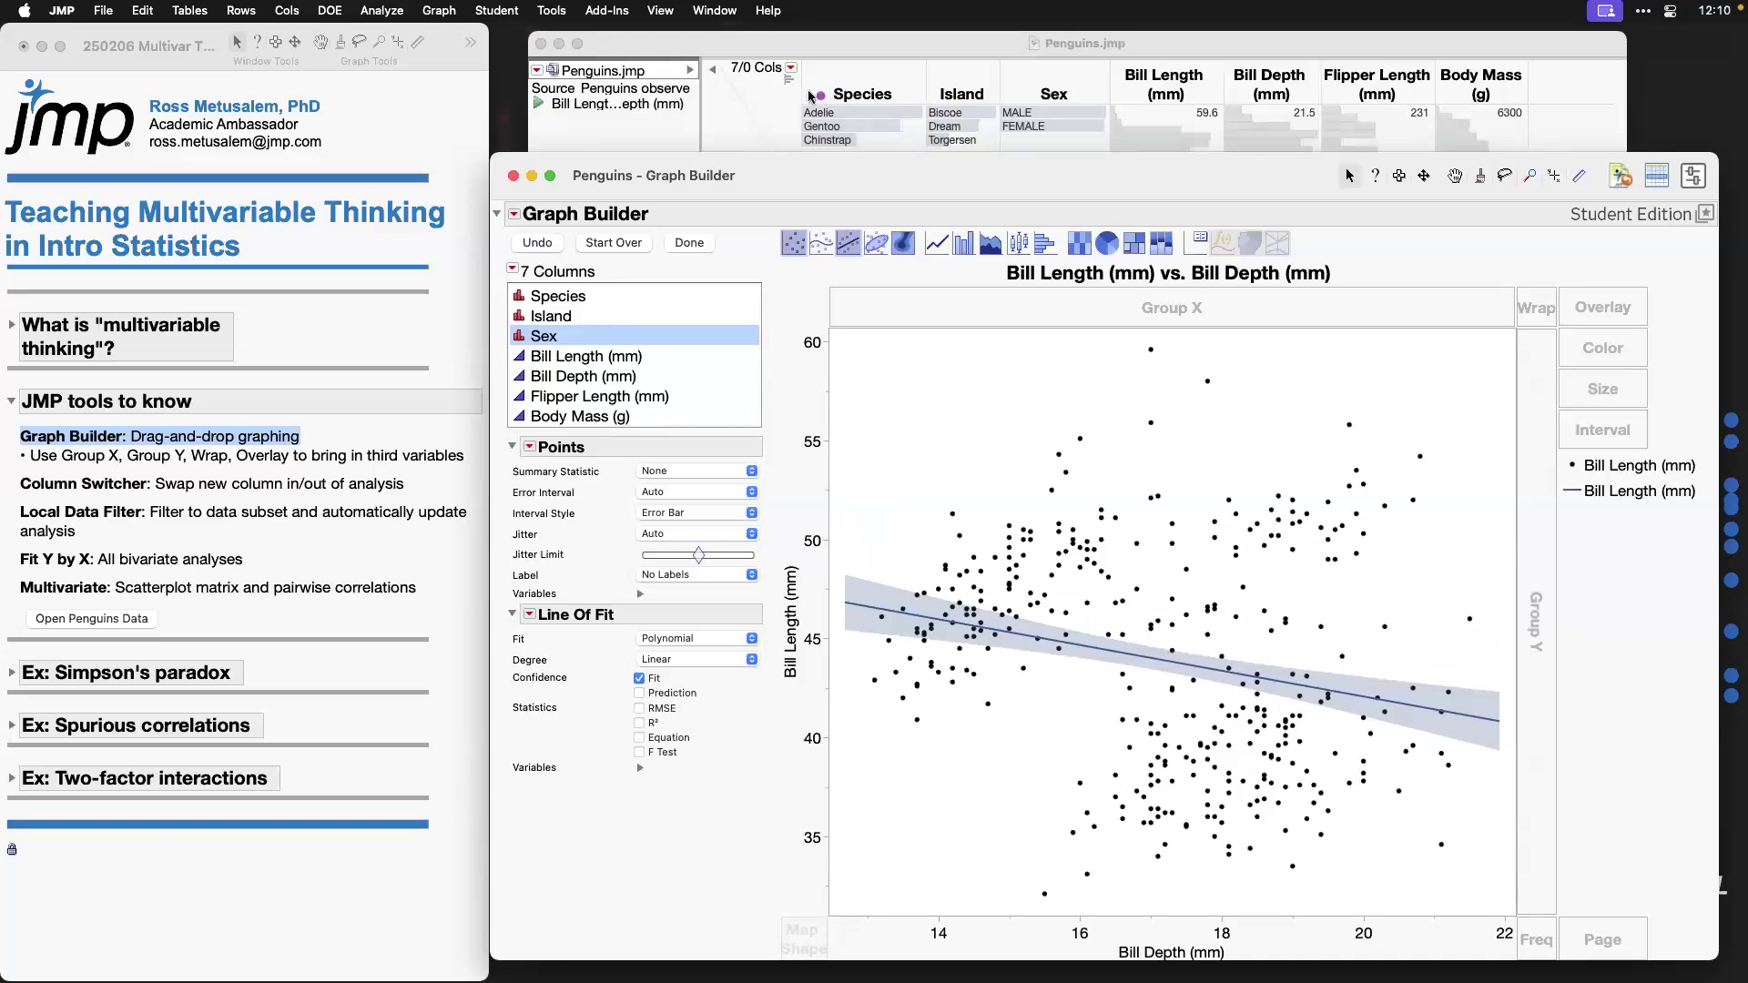
pyautogui.moveTo(798, 65); pyautogui.dragTo(926, 154)
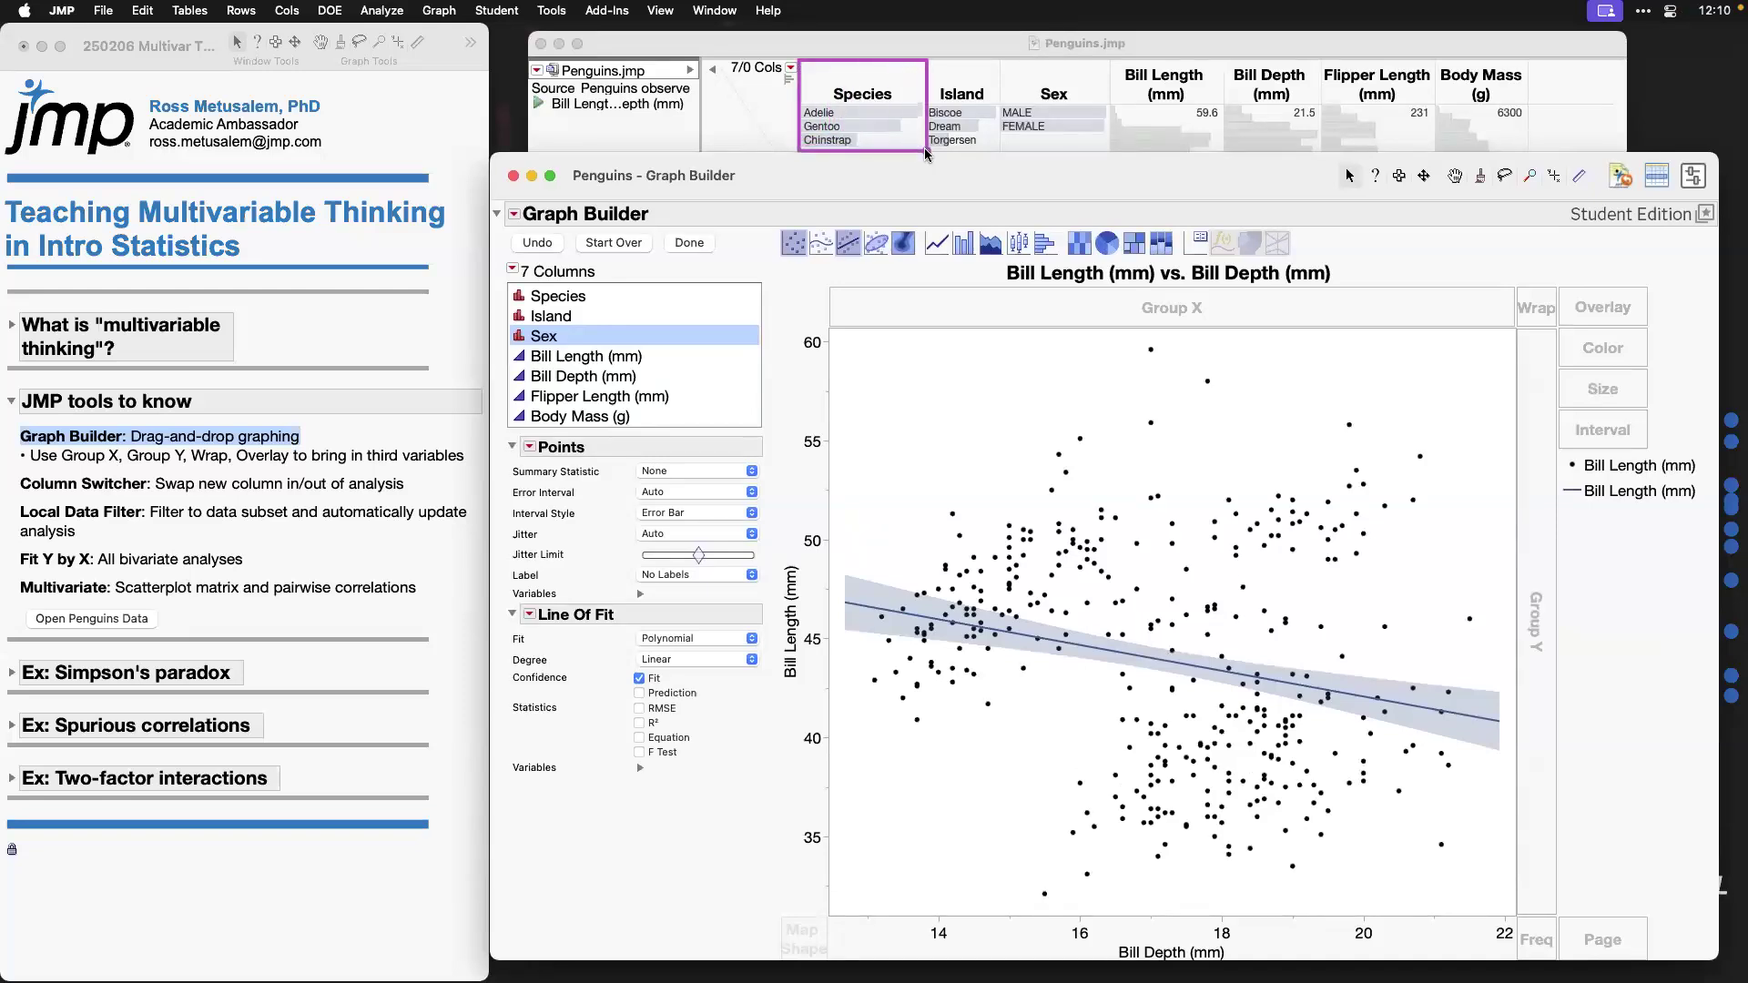
pyautogui.press('Escape')
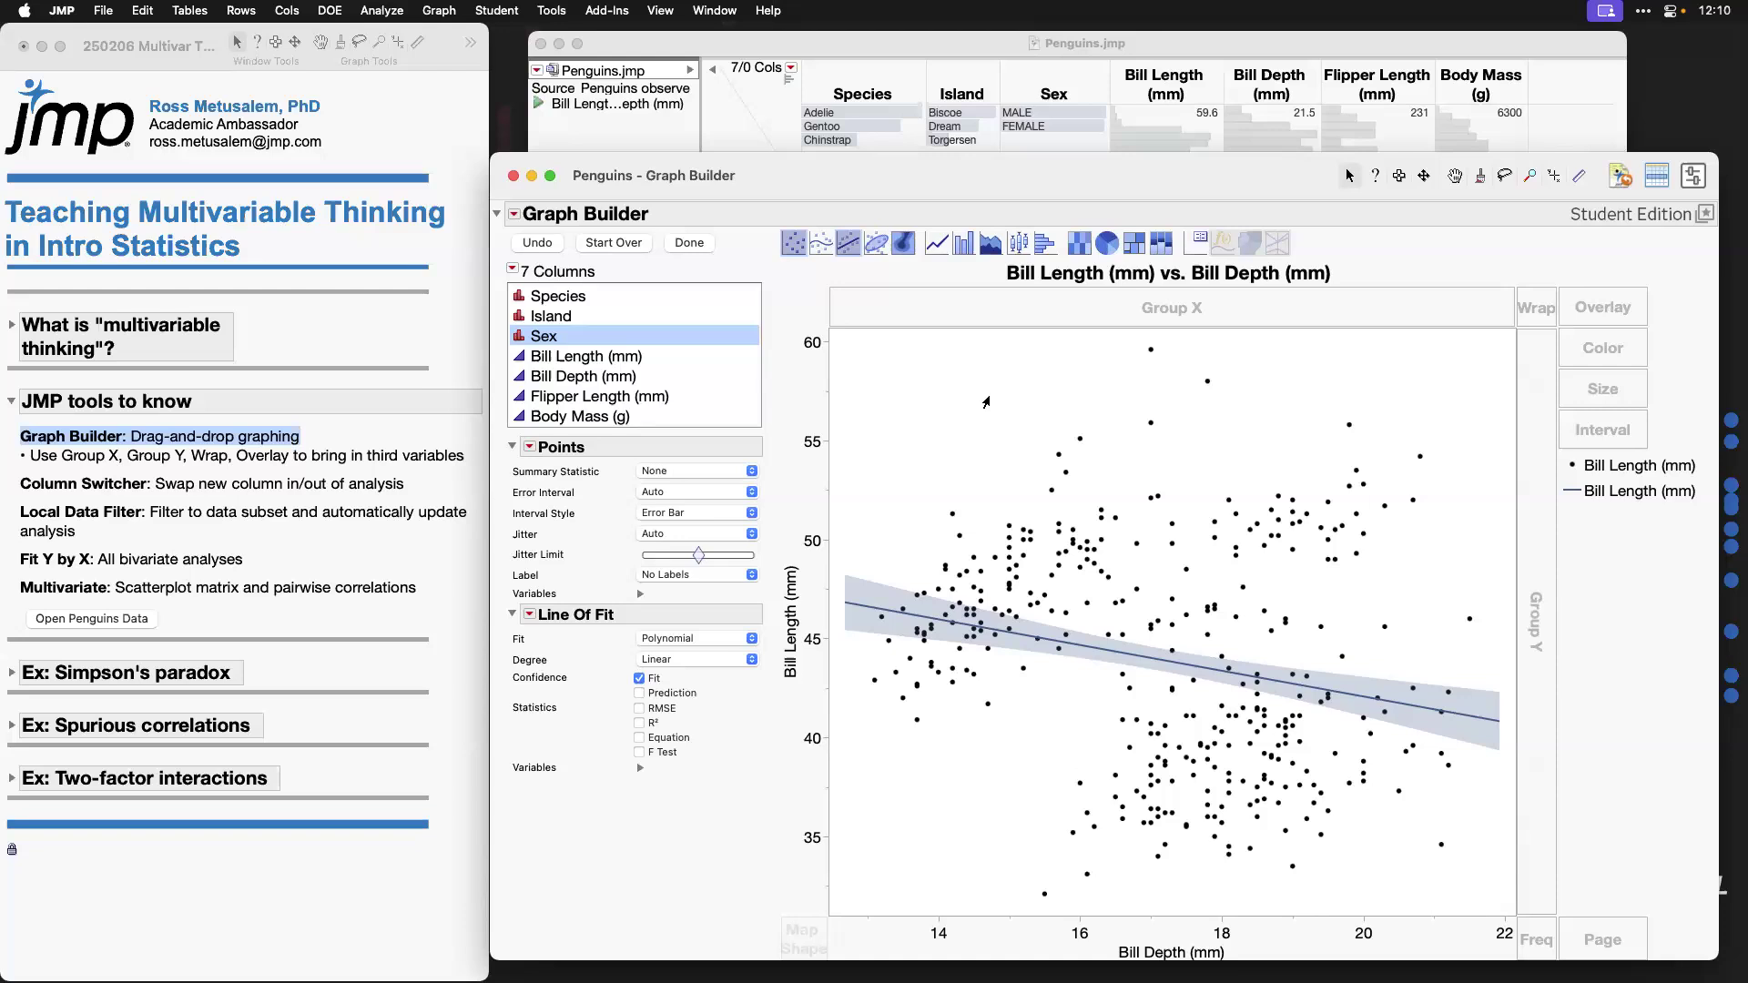
pyautogui.moveTo(1009, 451)
pyautogui.mouseDown()
pyautogui.moveTo(836, 652)
pyautogui.moveTo(965, 721)
pyautogui.moveTo(1146, 621)
pyautogui.moveTo(1131, 445)
pyautogui.mouseUp()
pyautogui.moveTo(1398, 859)
pyautogui.mouseDown()
pyautogui.moveTo(1393, 709)
pyautogui.moveTo(1098, 701)
pyautogui.mouseUp()
pyautogui.moveTo(1070, 804)
pyautogui.mouseDown()
pyautogui.moveTo(1302, 904)
pyautogui.moveTo(1398, 858)
pyautogui.mouseUp()
pyautogui.moveTo(1377, 565)
pyautogui.mouseDown()
pyautogui.moveTo(1425, 453)
pyautogui.moveTo(1209, 516)
pyautogui.moveTo(1377, 566)
pyautogui.mouseUp()
# Step: Lasso the cluster of points with low bill depth and compare it with the table's Species header graph
pyautogui.click(1505, 178)
pyautogui.click(549, 12)
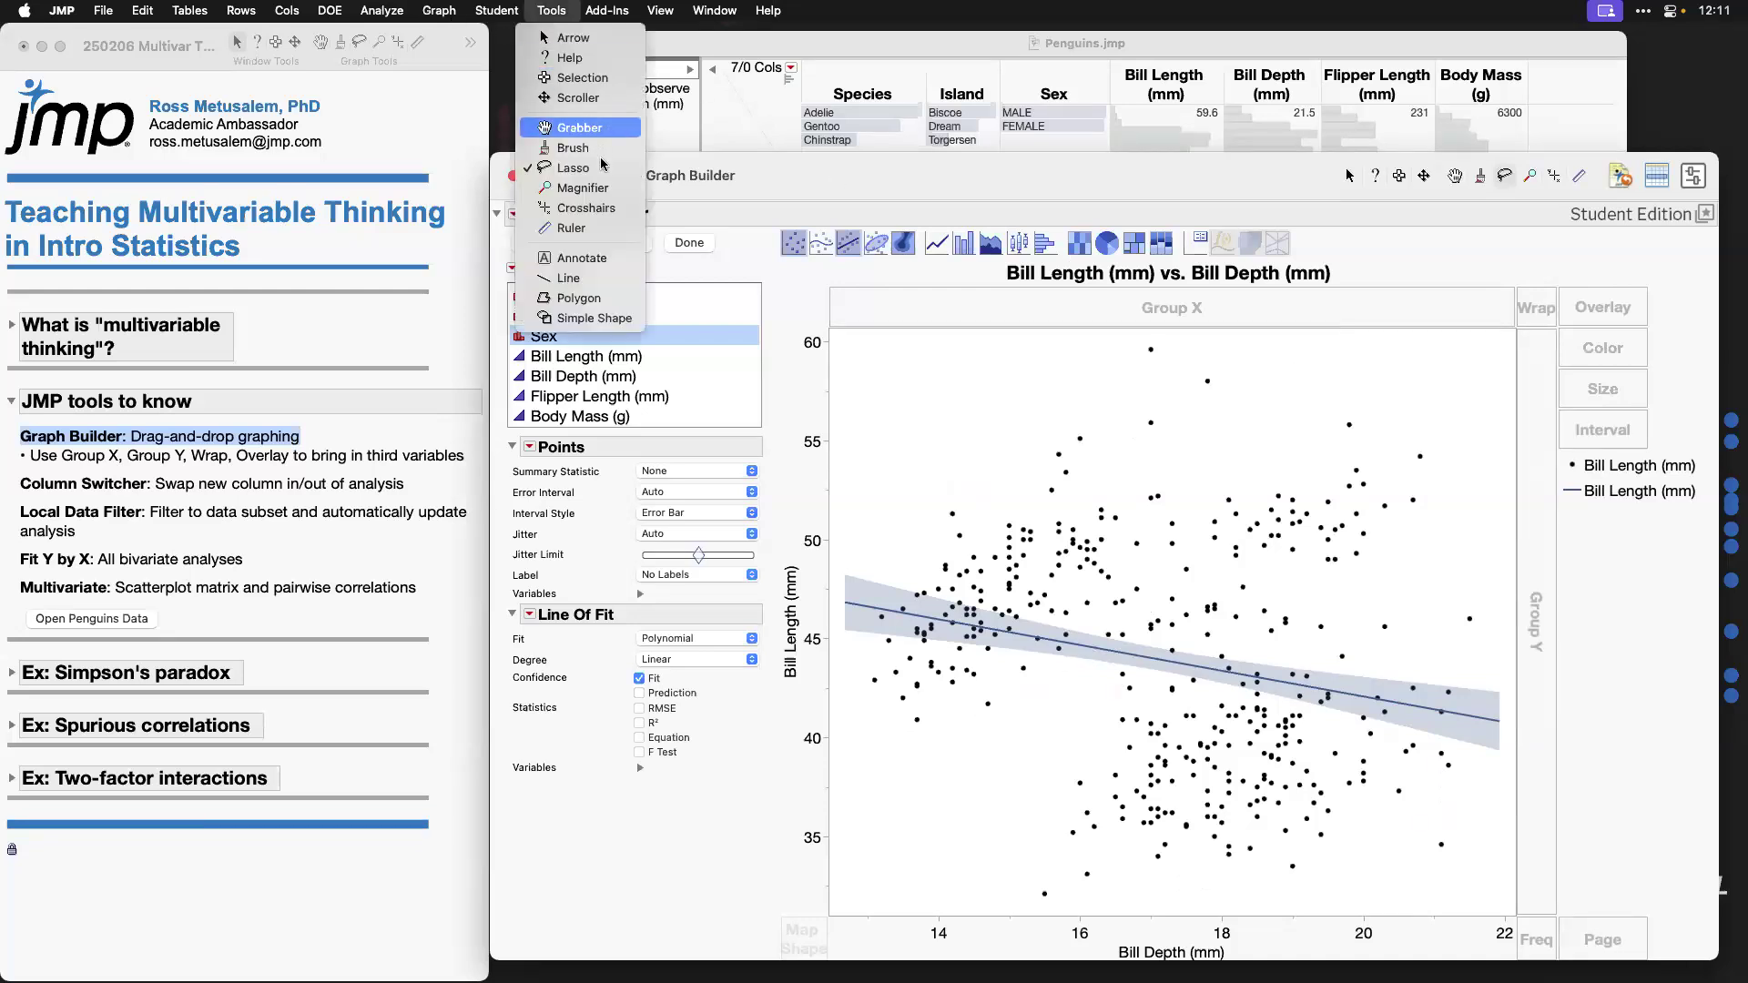
pyautogui.click(633, 173)
pyautogui.moveTo(1022, 437)
pyautogui.mouseDown()
pyautogui.moveTo(912, 527)
pyautogui.moveTo(867, 602)
pyautogui.moveTo(871, 704)
pyautogui.moveTo(947, 719)
pyautogui.moveTo(1106, 588)
pyautogui.moveTo(1088, 421)
pyautogui.moveTo(1012, 446)
pyautogui.mouseUp()
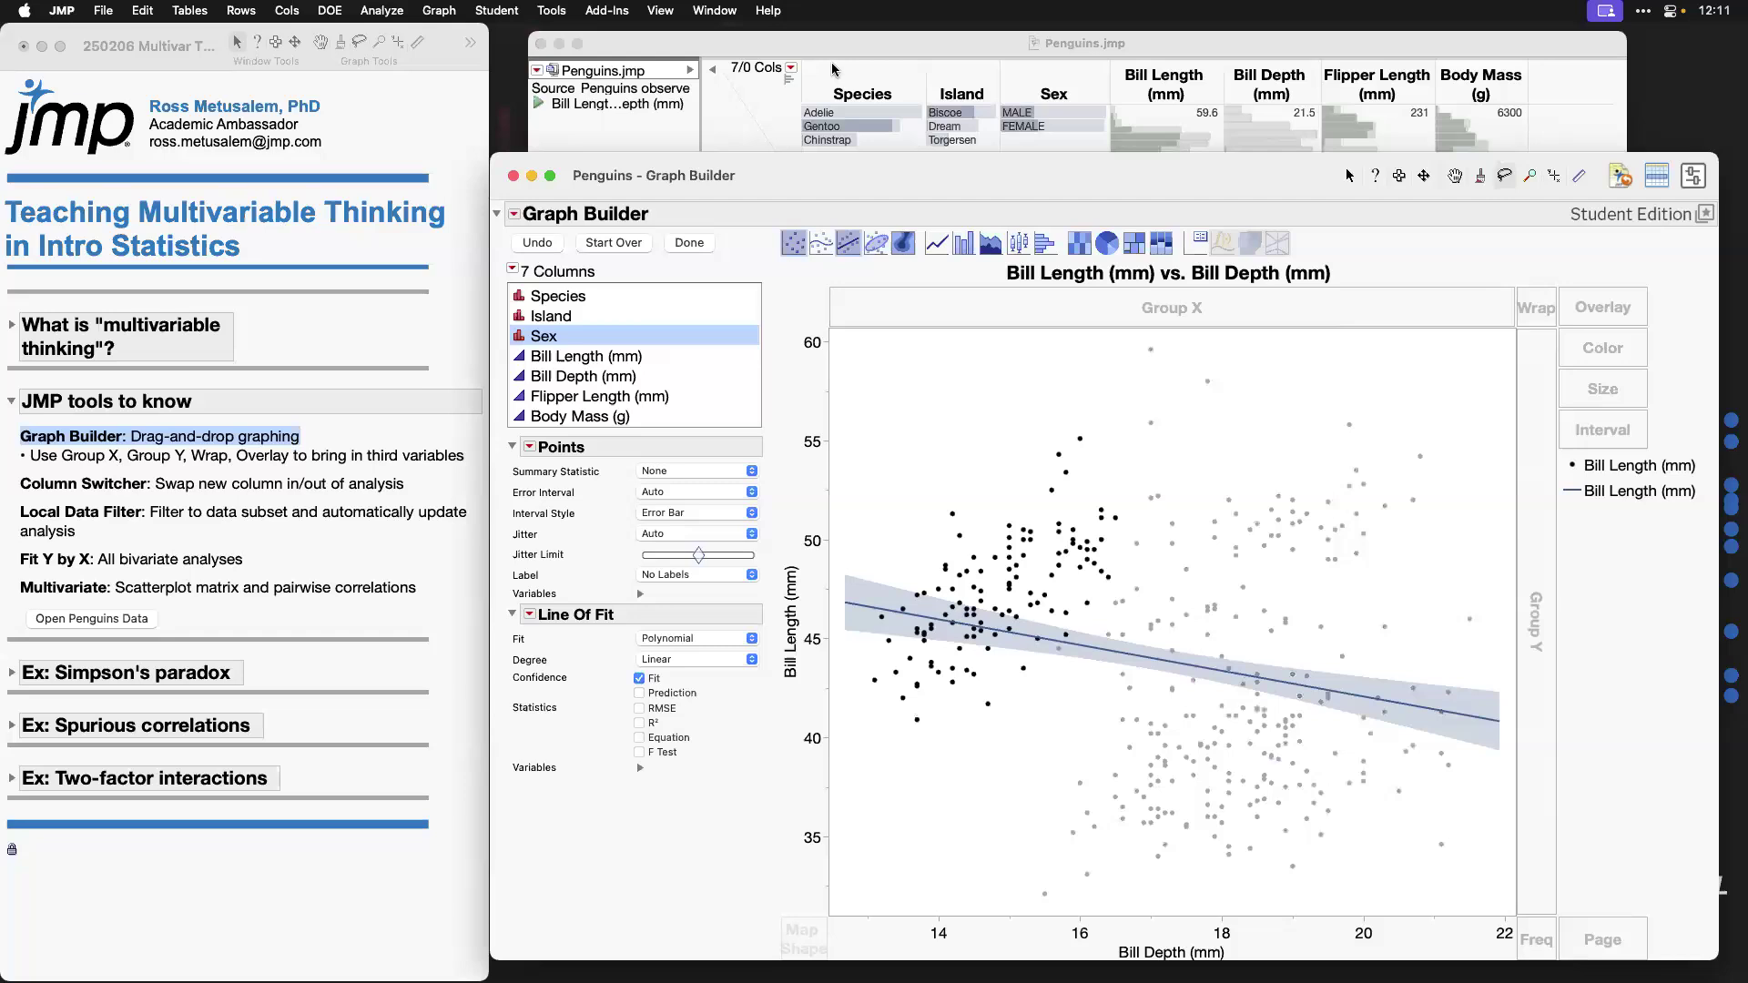
pyautogui.moveTo(805, 58)
pyautogui.mouseDown()
pyautogui.moveTo(819, 96)
pyautogui.moveTo(928, 153)
pyautogui.mouseUp()
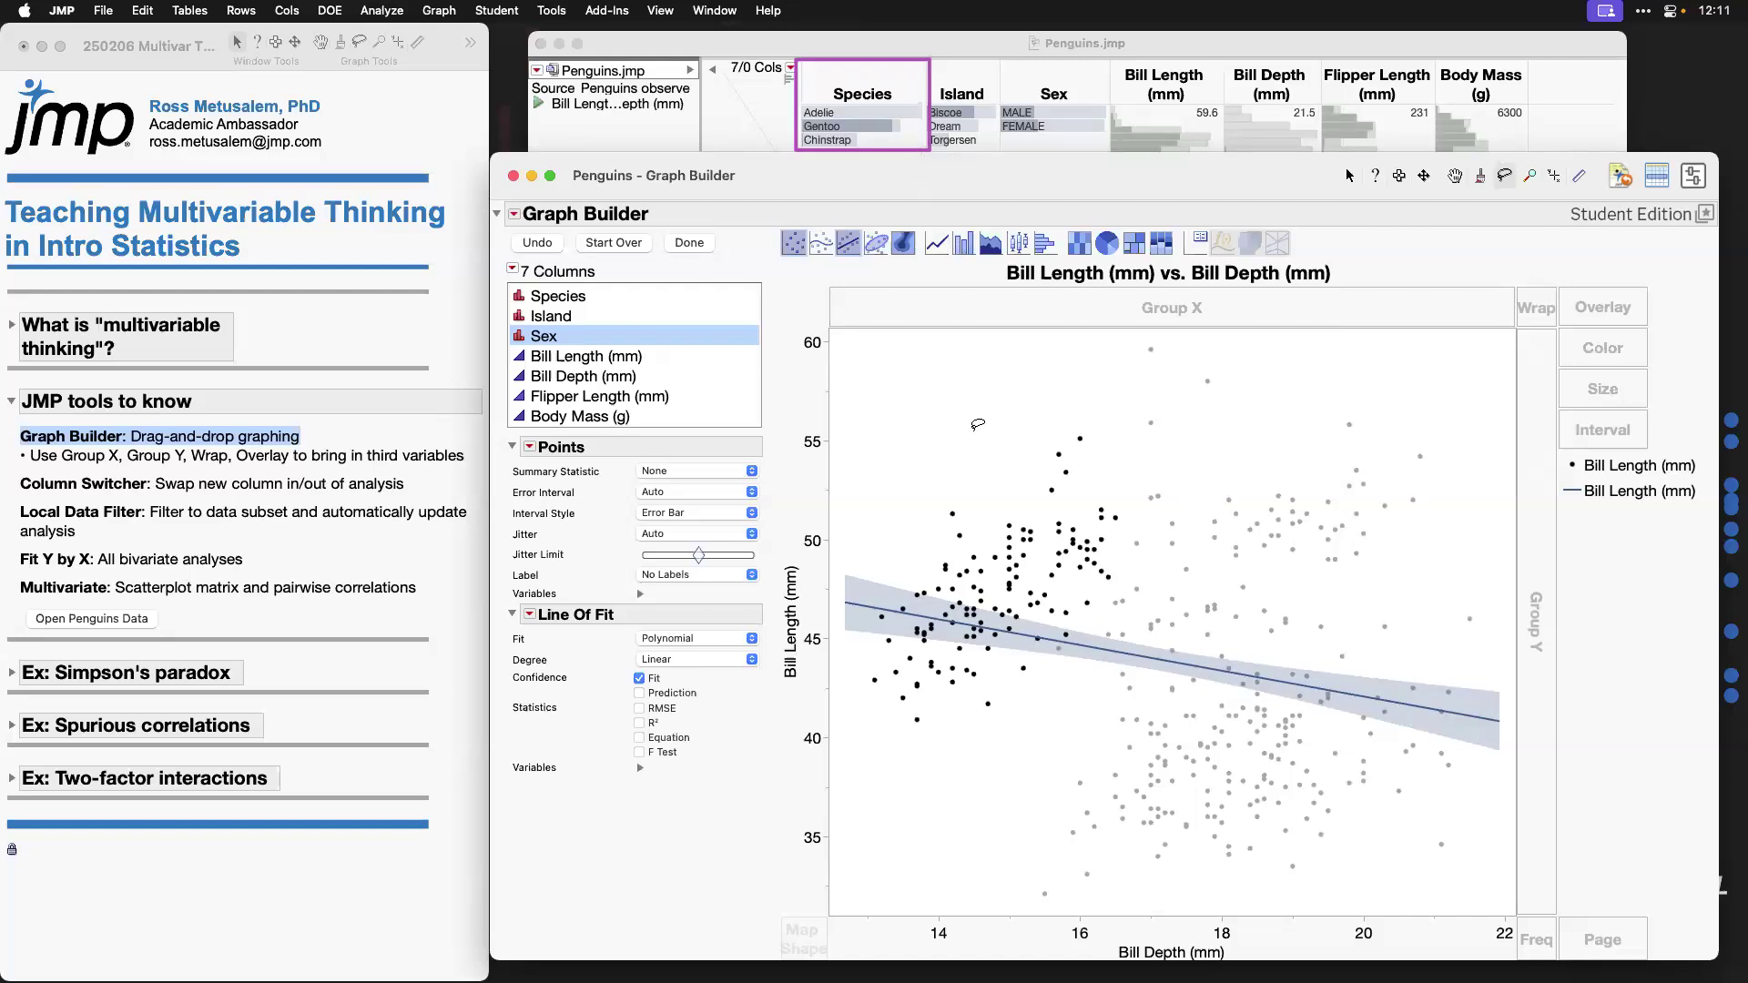
# Step: Lasso the lower cluster and the upper cluster with high bill depth, comparing each with the Species header graph, and clear the selection
pyautogui.moveTo(1088, 721)
pyautogui.mouseDown()
pyautogui.moveTo(1049, 854)
pyautogui.moveTo(1334, 871)
pyautogui.moveTo(1404, 713)
pyautogui.moveTo(1159, 687)
pyautogui.moveTo(1070, 708)
pyautogui.moveTo(1071, 724)
pyautogui.mouseUp()
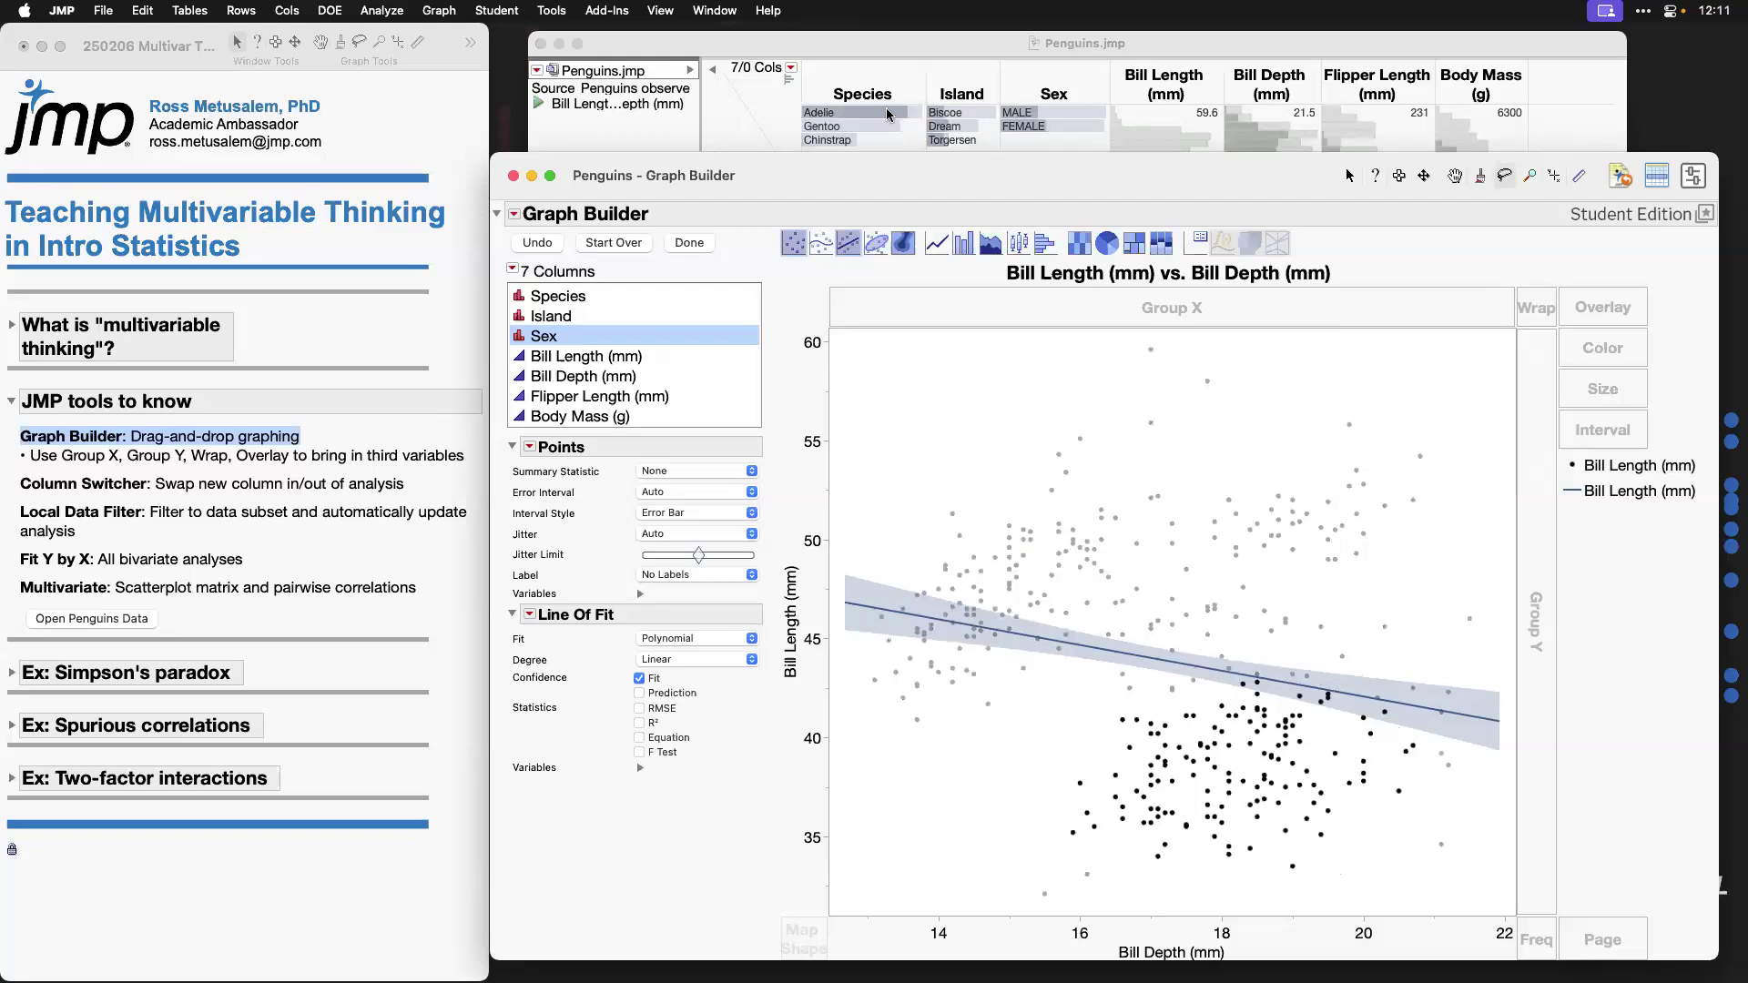
pyautogui.moveTo(1297, 455)
pyautogui.mouseDown()
pyautogui.moveTo(1201, 531)
pyautogui.moveTo(1404, 539)
pyautogui.moveTo(1327, 408)
pyautogui.moveTo(1212, 466)
pyautogui.moveTo(1211, 434)
pyautogui.mouseUp()
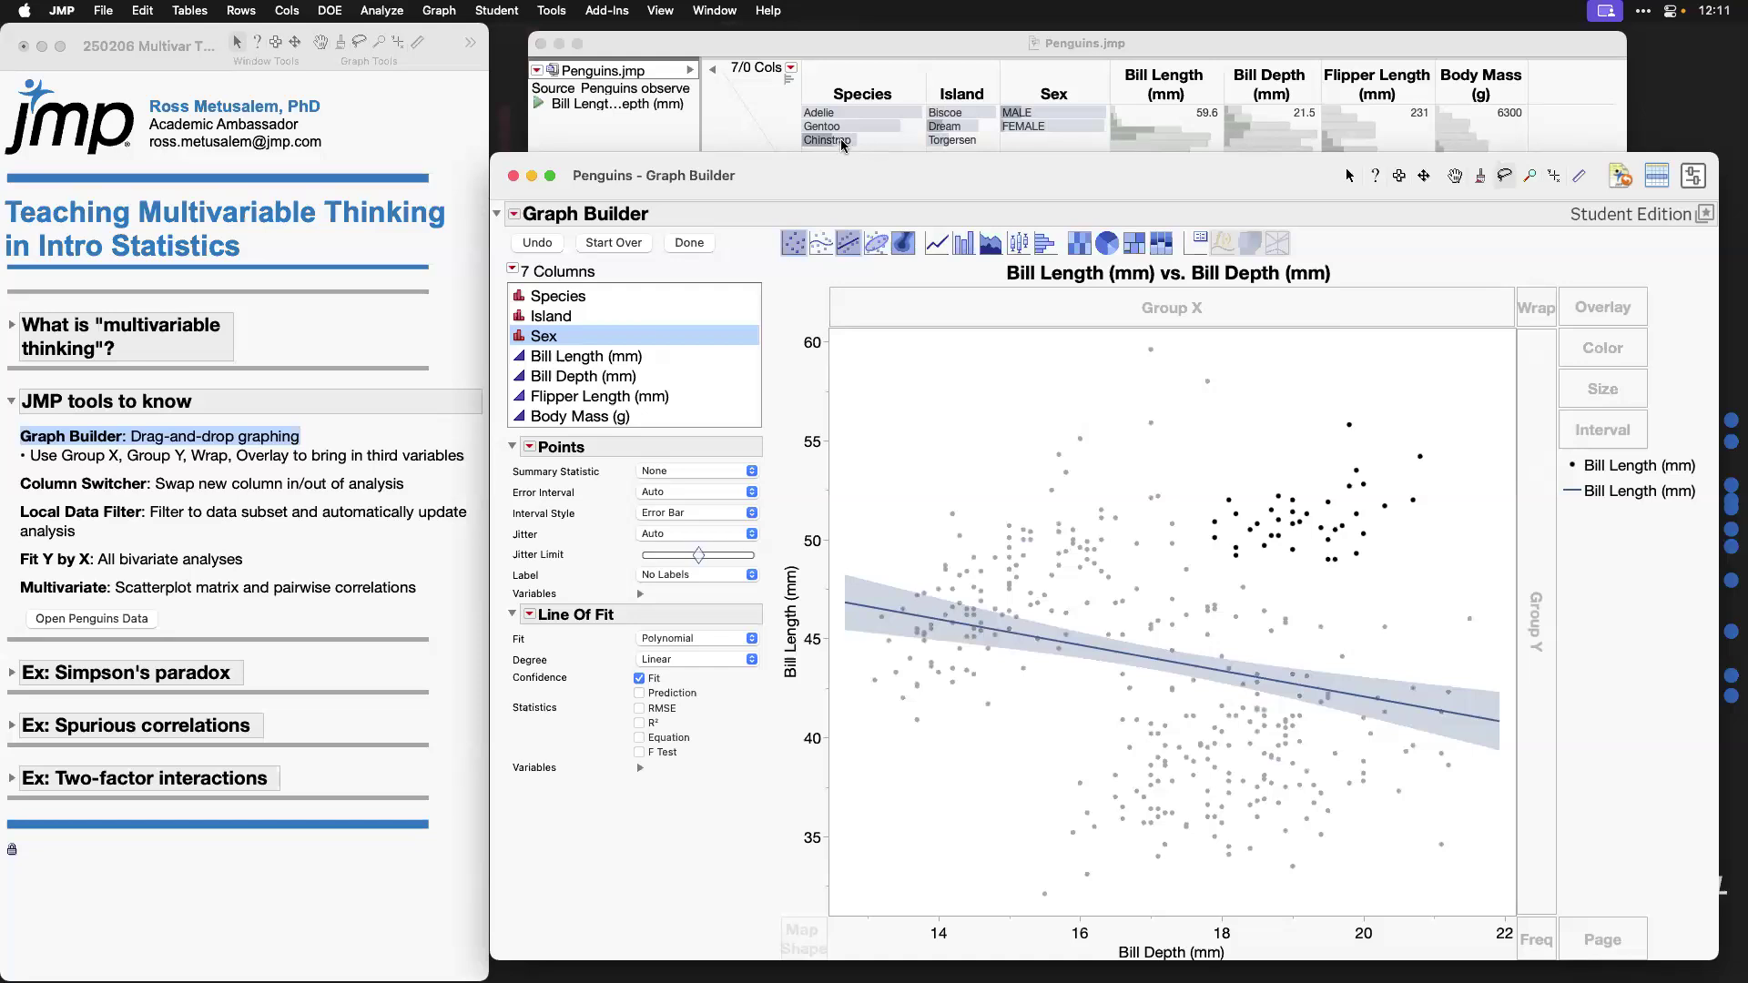
pyautogui.click(959, 382)
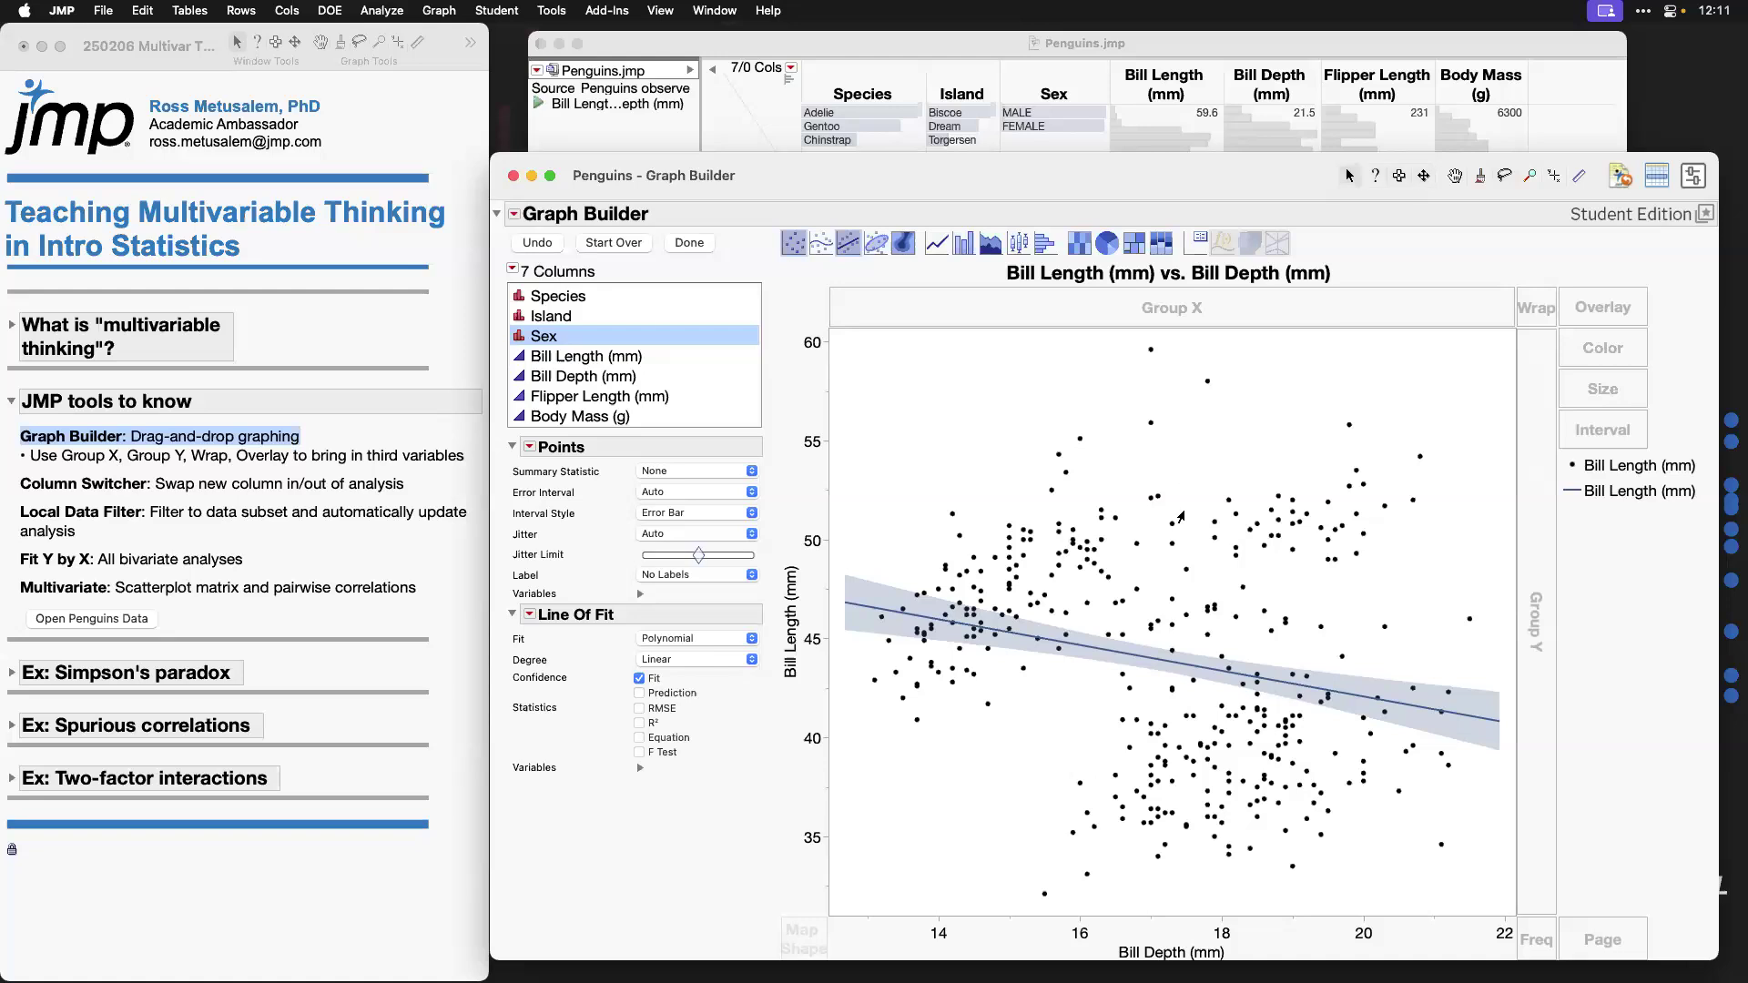
# Step: Highlight the journal note on using Group X, Group Y, Wrap and Overlay for third variables, and return to Graph Builder
pyautogui.click(592, 297)
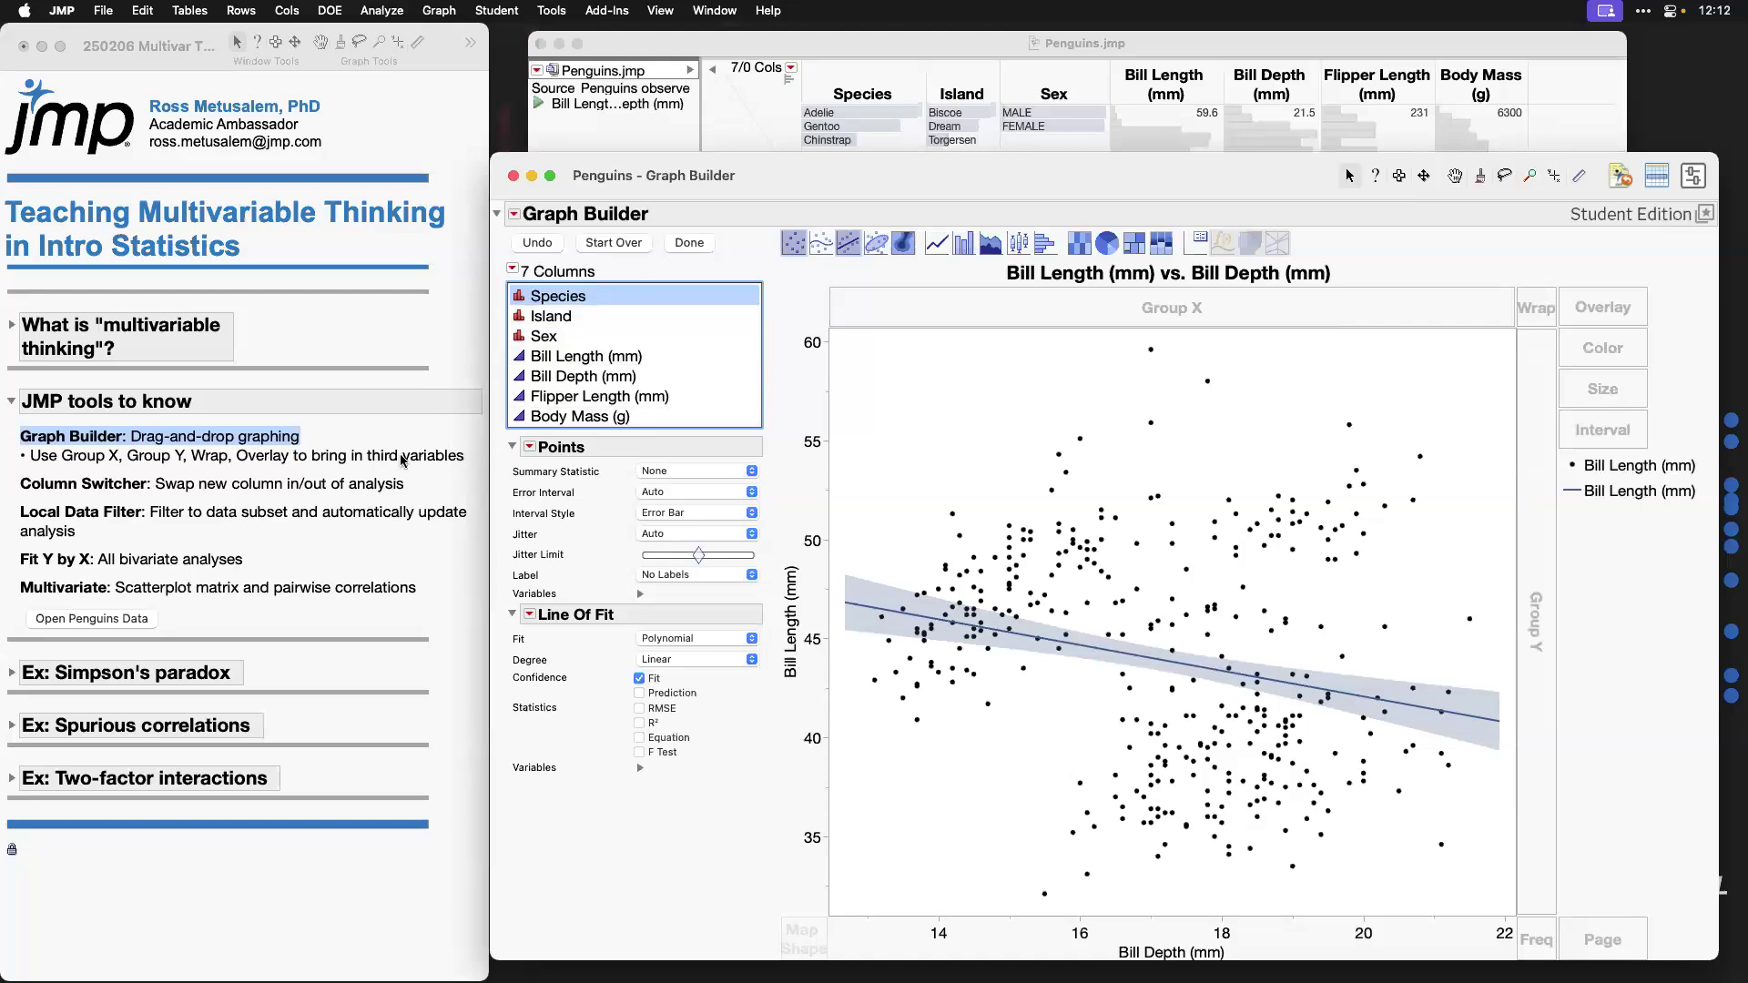
pyautogui.click(370, 460)
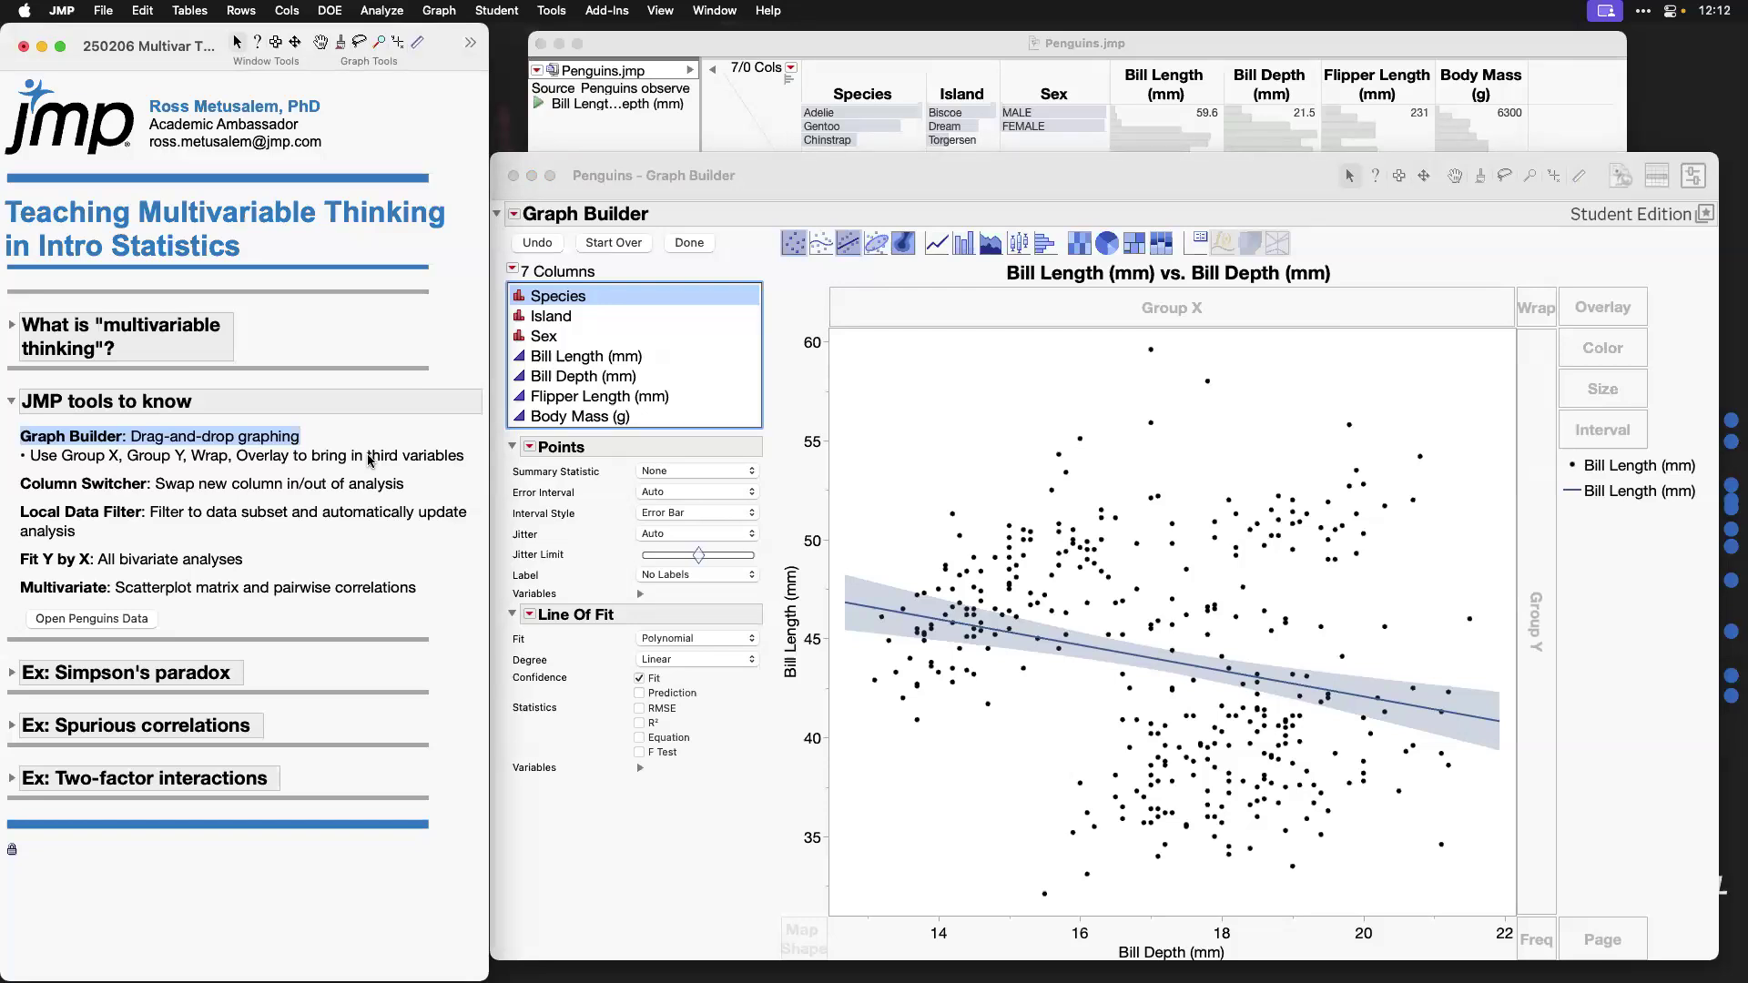
pyautogui.click(370, 460)
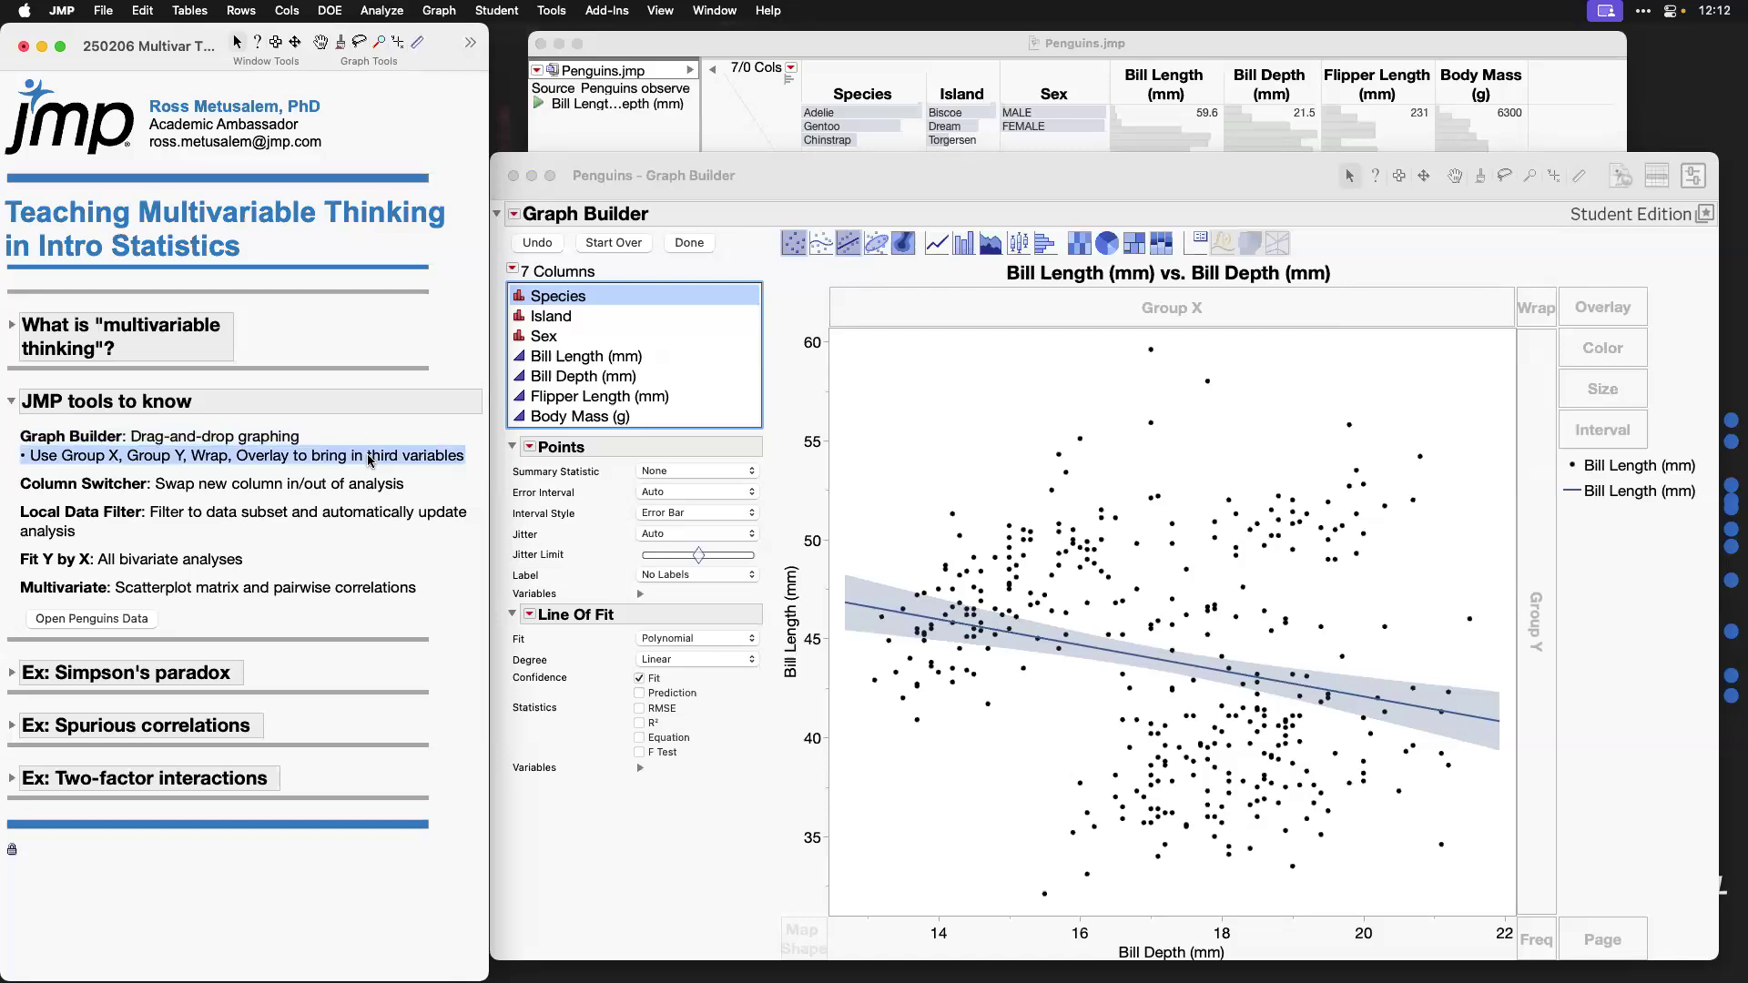
pyautogui.click(825, 186)
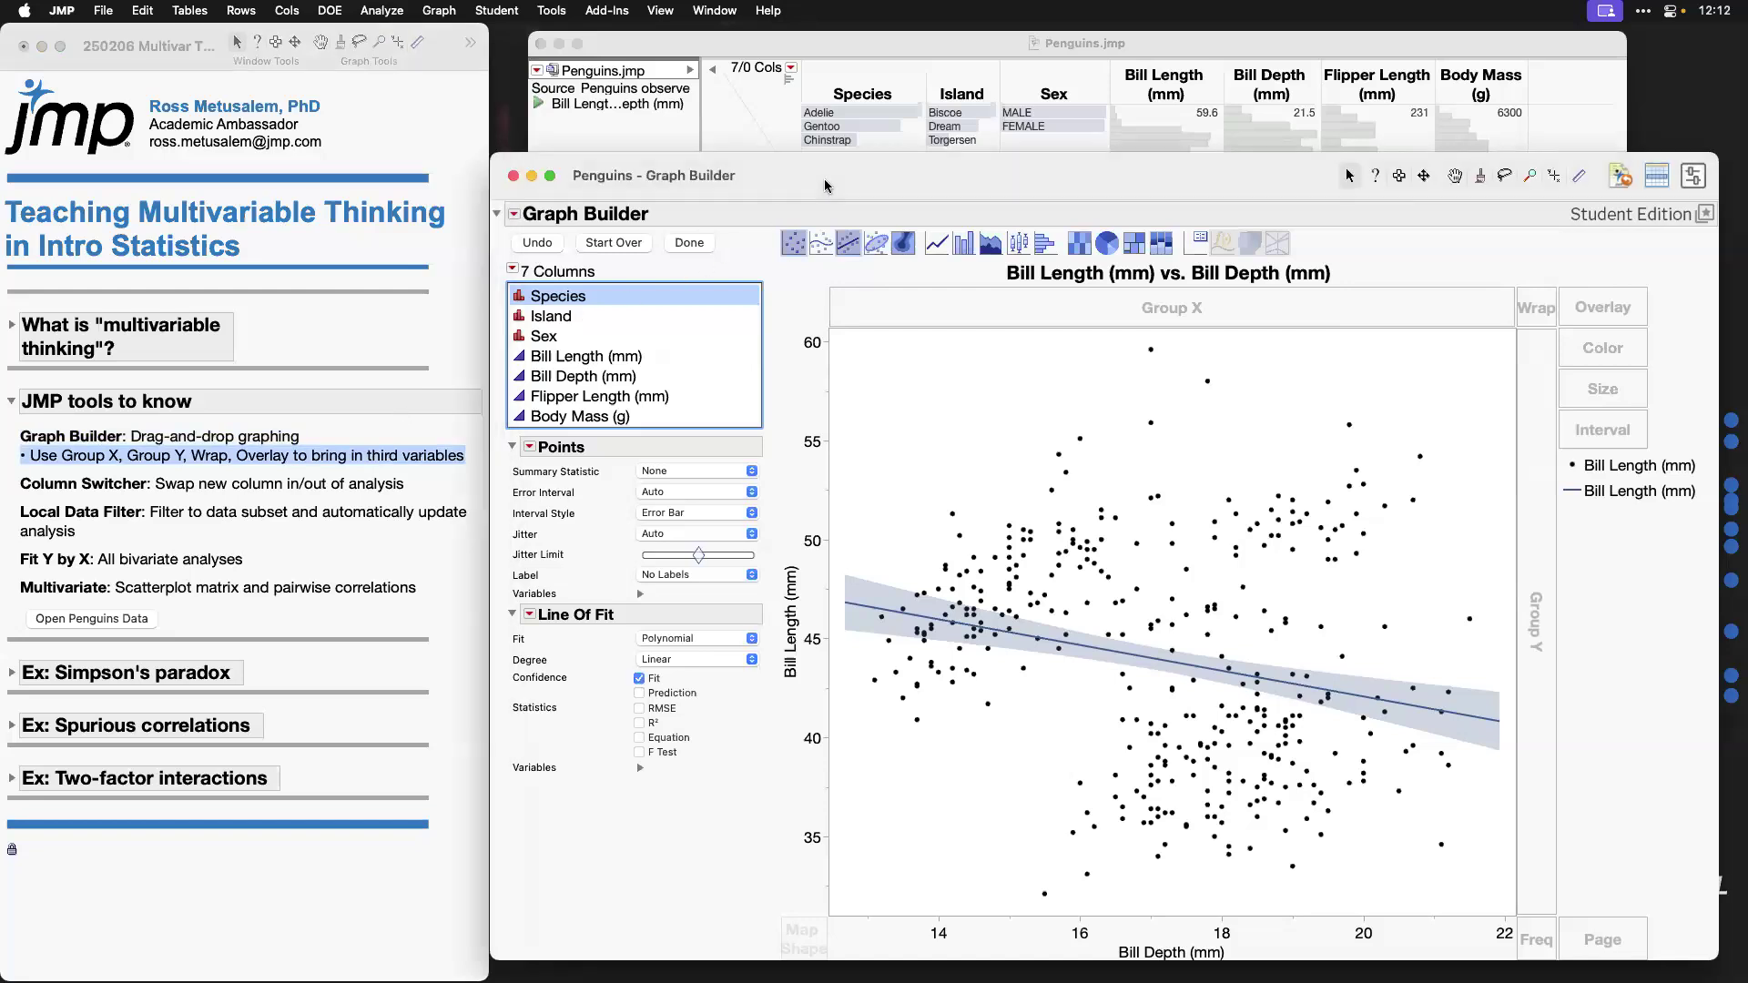
# Step: Split the scatterplot by Species with Group X, try Species as Wrap, and settle on Species as the Overlay variable
pyautogui.moveTo(627, 299); pyautogui.dragTo(982, 301)
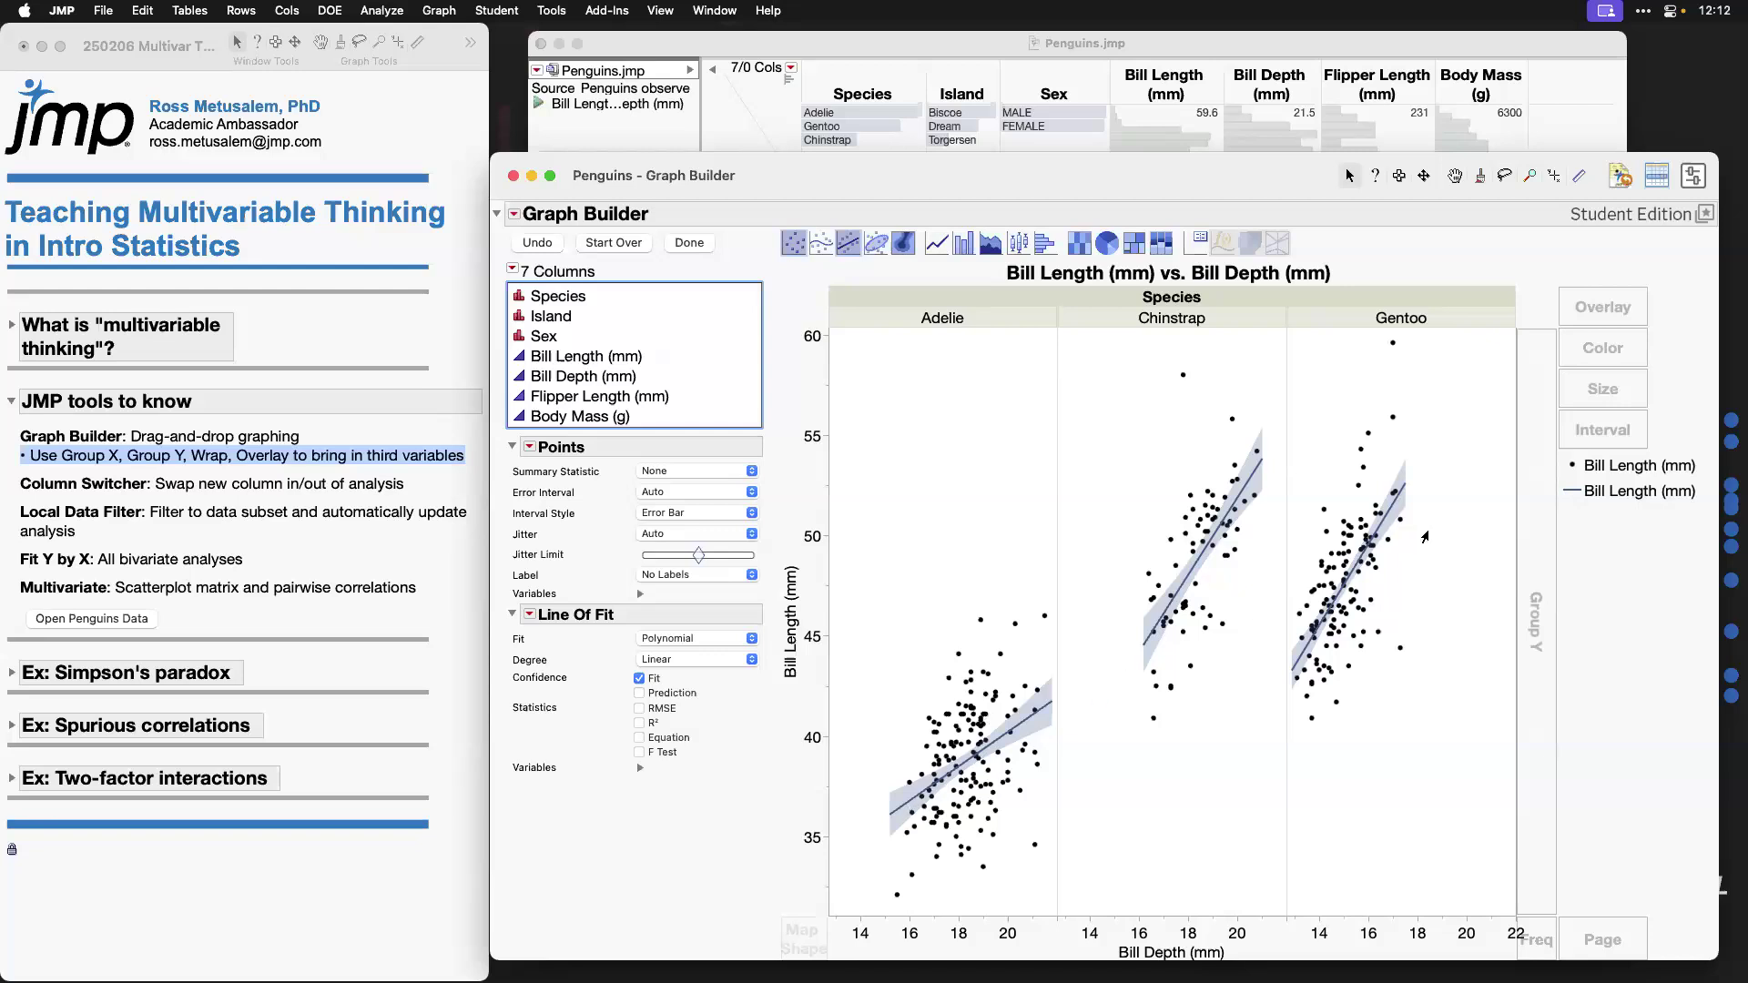
pyautogui.moveTo(1185, 297); pyautogui.dragTo(1539, 314)
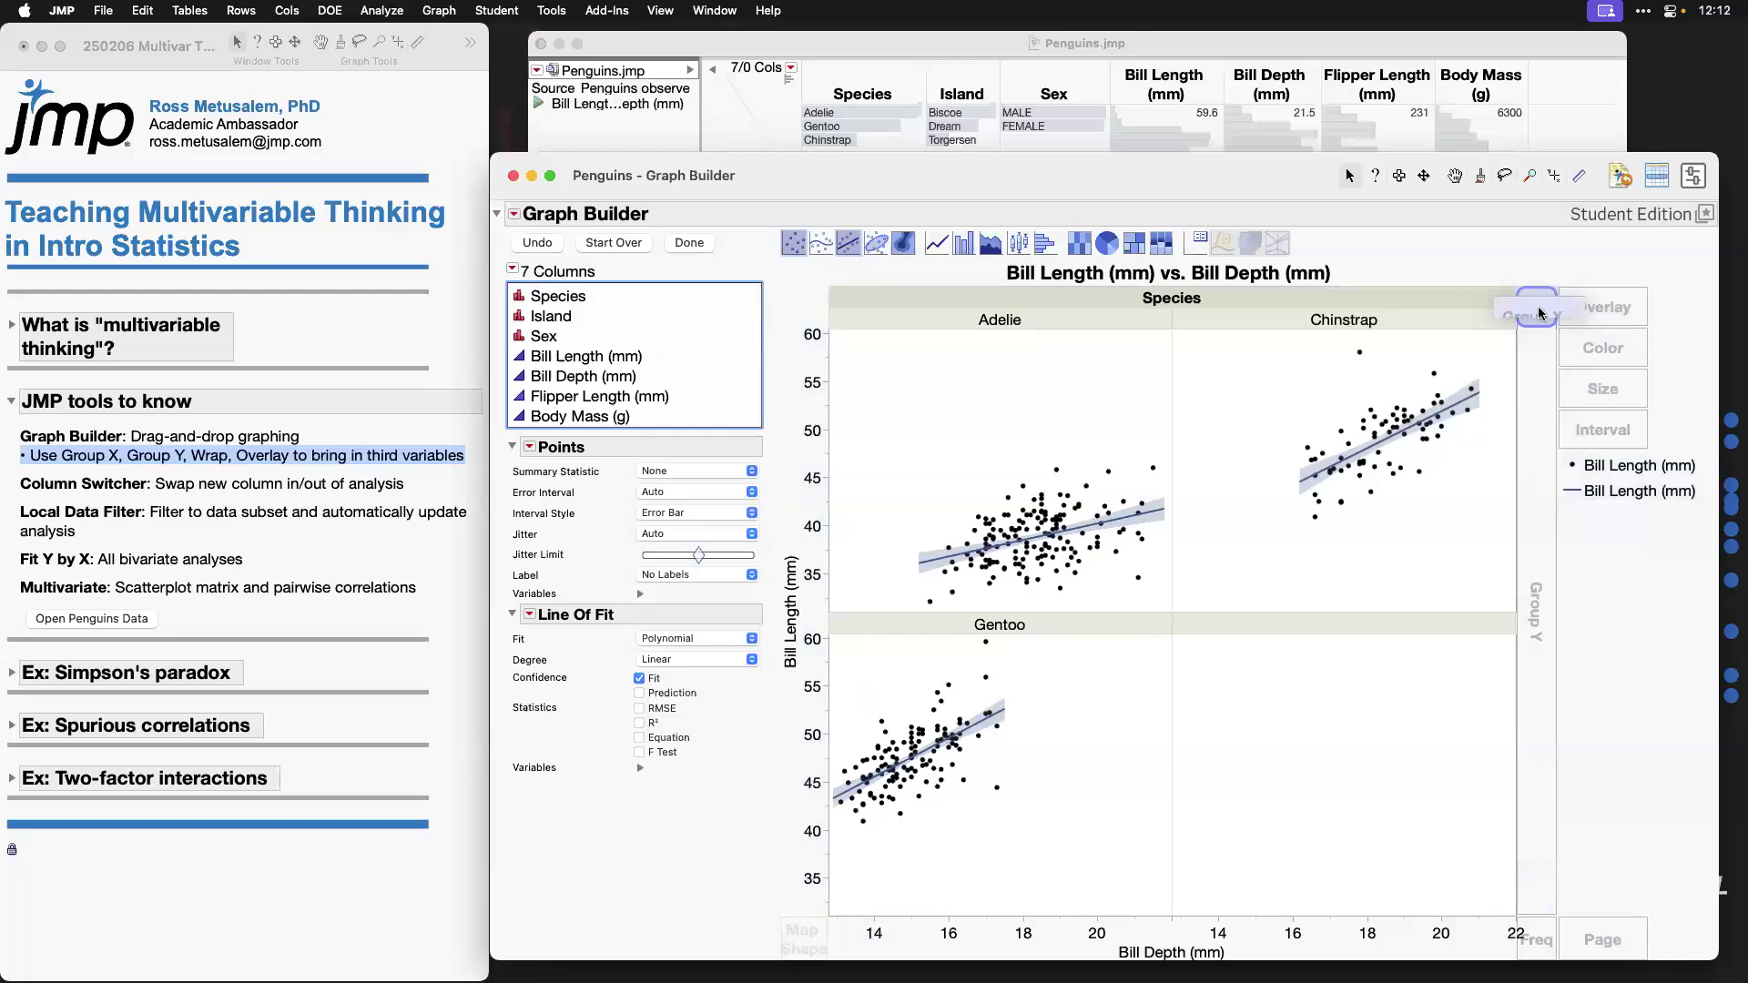
pyautogui.moveTo(1539, 314); pyautogui.dragTo(1613, 312)
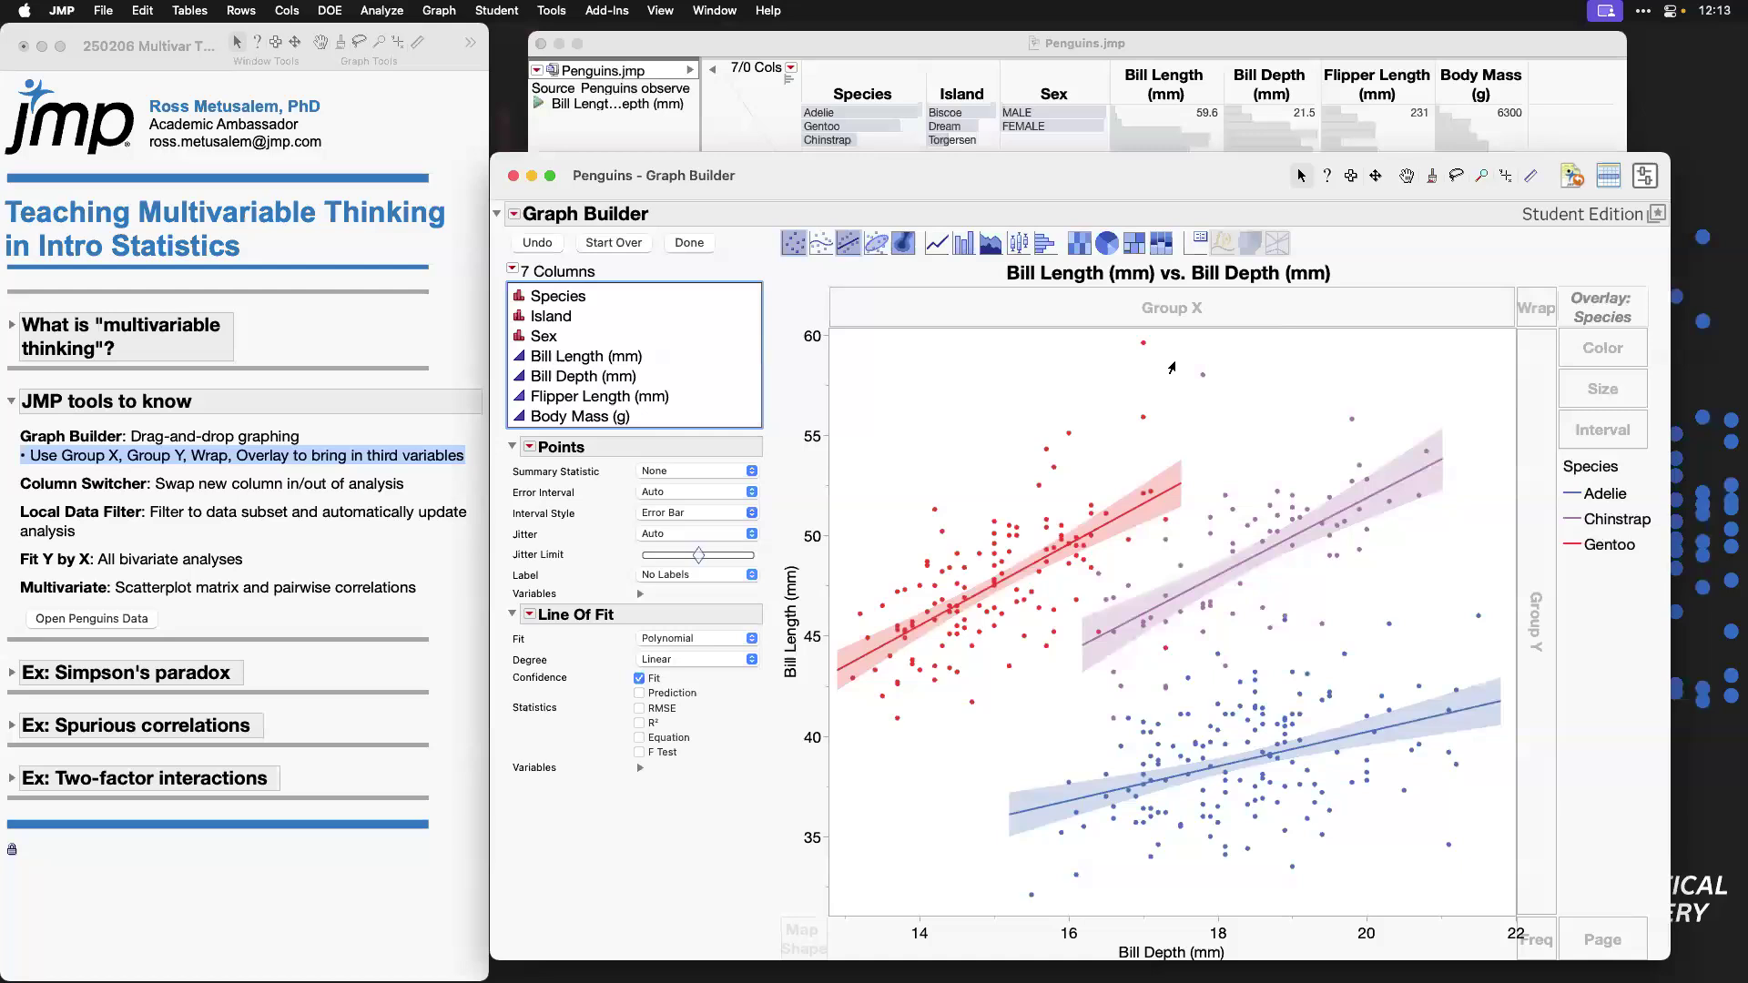
# Step: Highlight the Column Switcher note in the journal and move the Graph Builder window back up over the data table
pyautogui.click(375, 487)
pyautogui.click(375, 487)
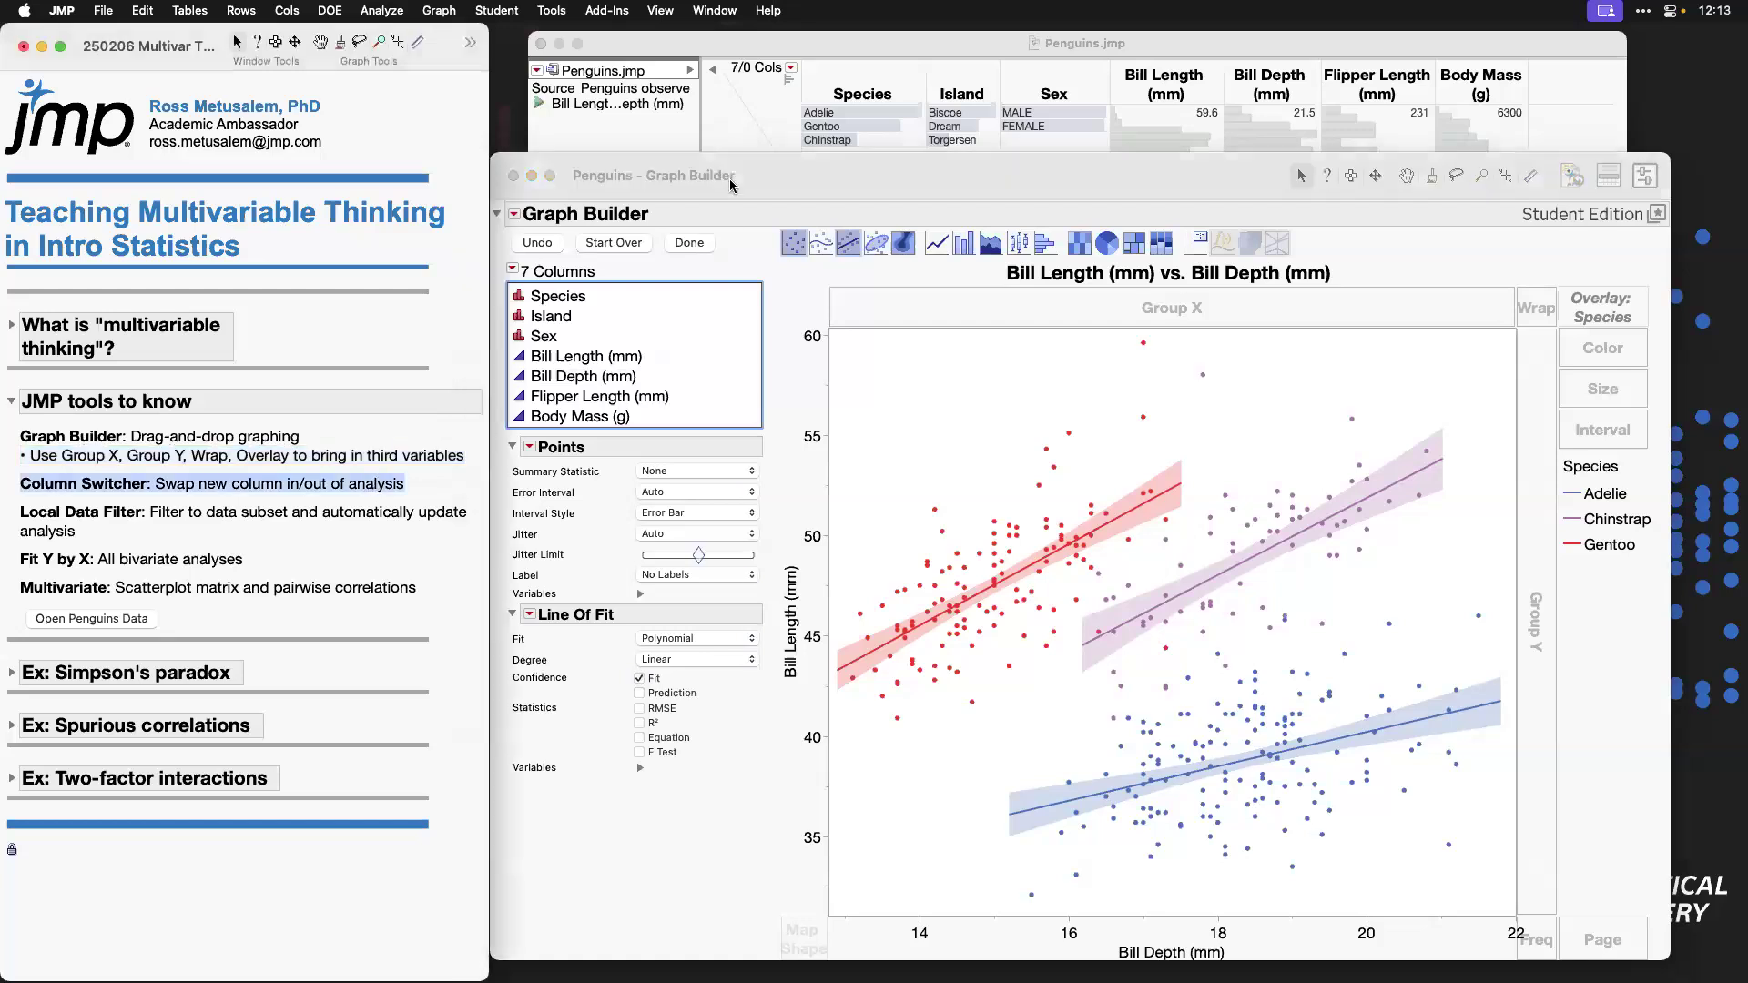
pyautogui.click(853, 177)
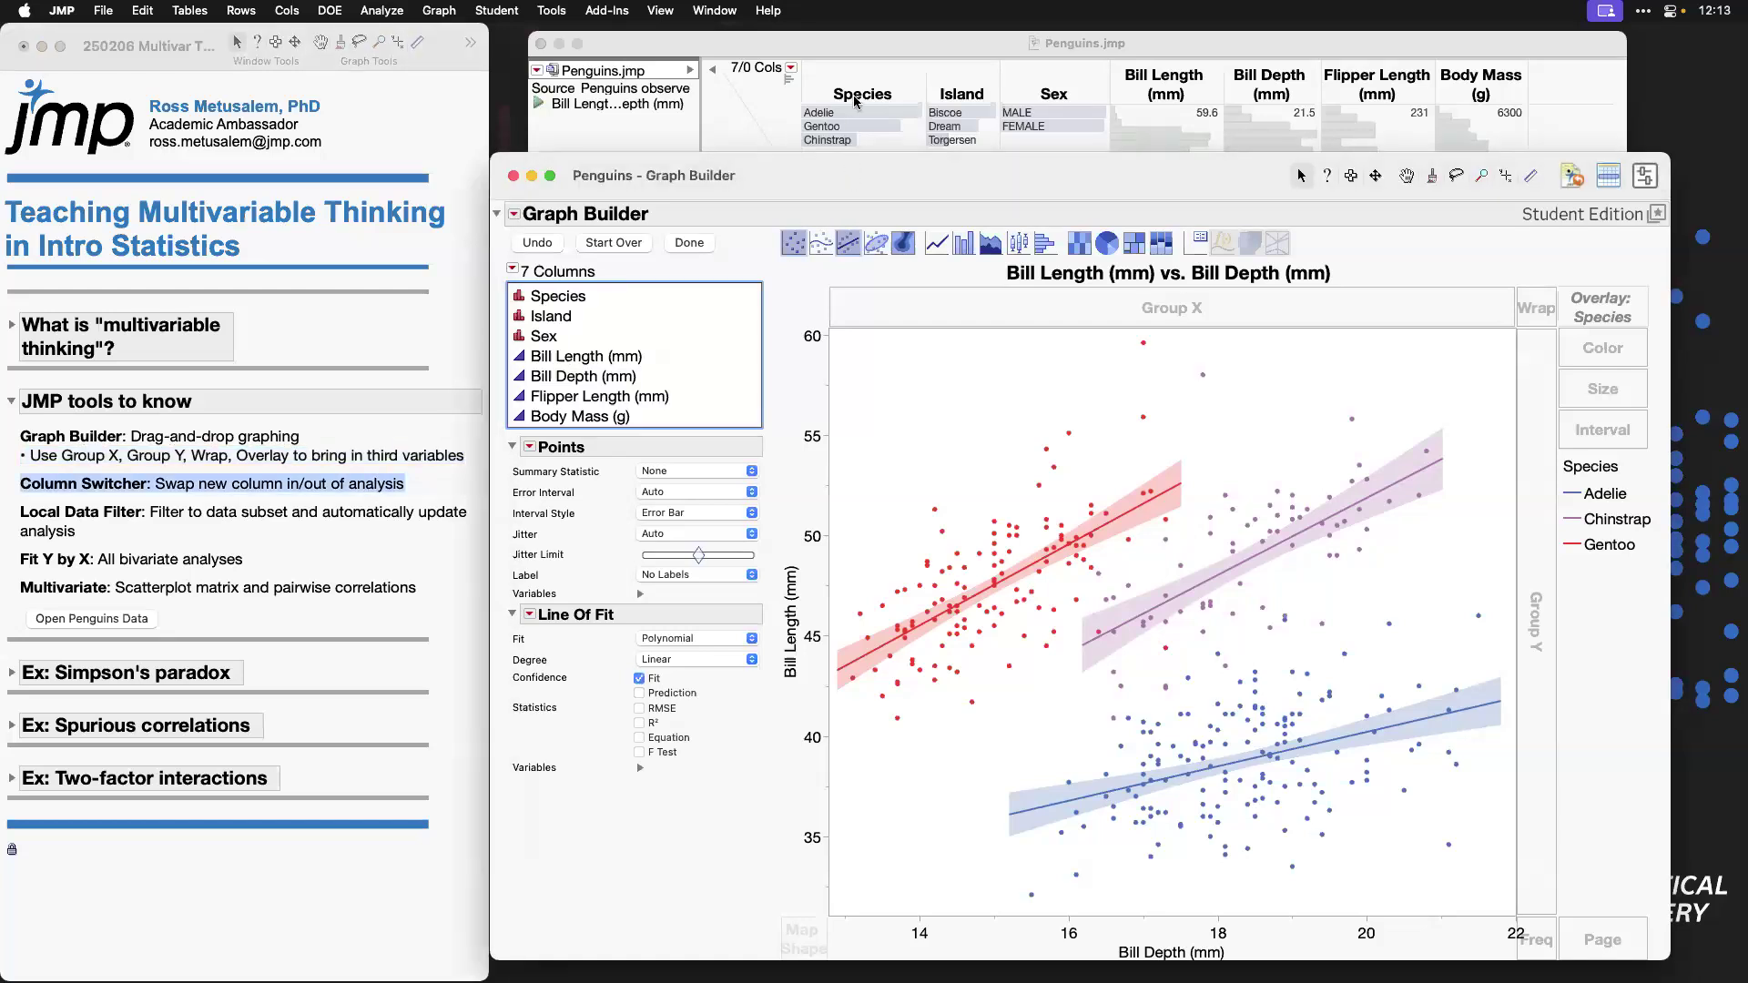
pyautogui.moveTo(856, 102); pyautogui.dragTo(855, 84)
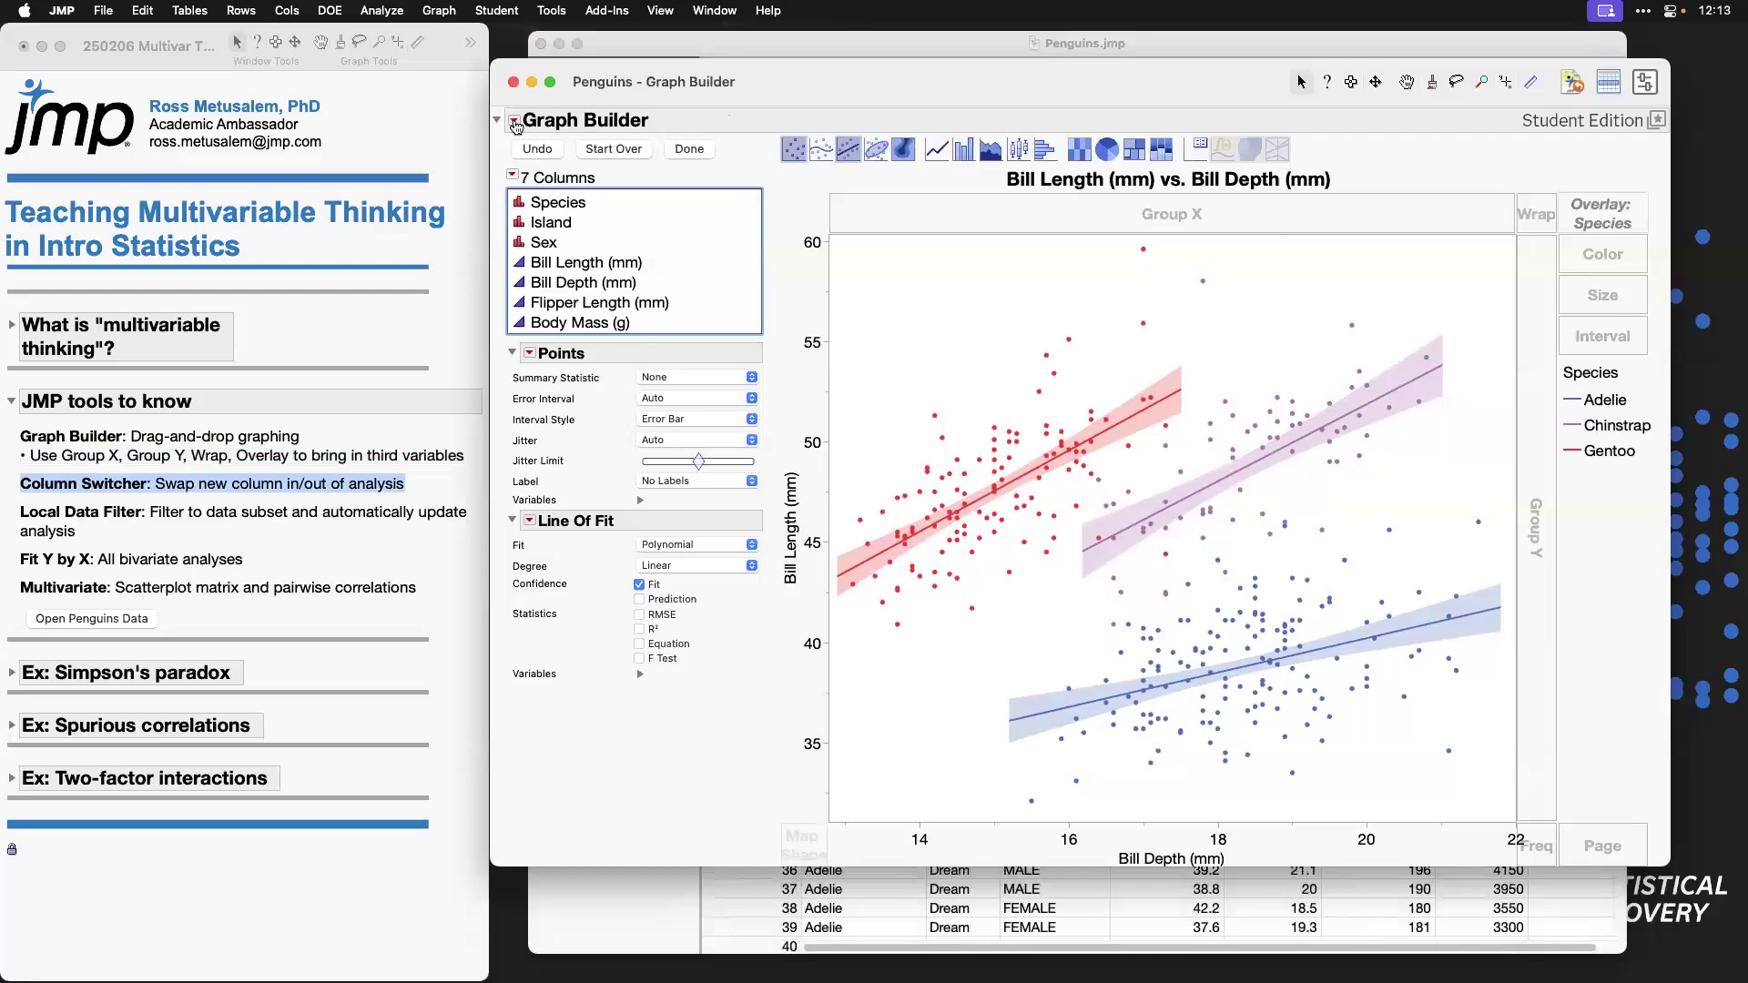
# Step: Add a Column Switcher for Species with Species, Island, Sex, Flipper Length (mm) and Body Mass (g) as replacements, and hide the control panel
pyautogui.click(515, 123)
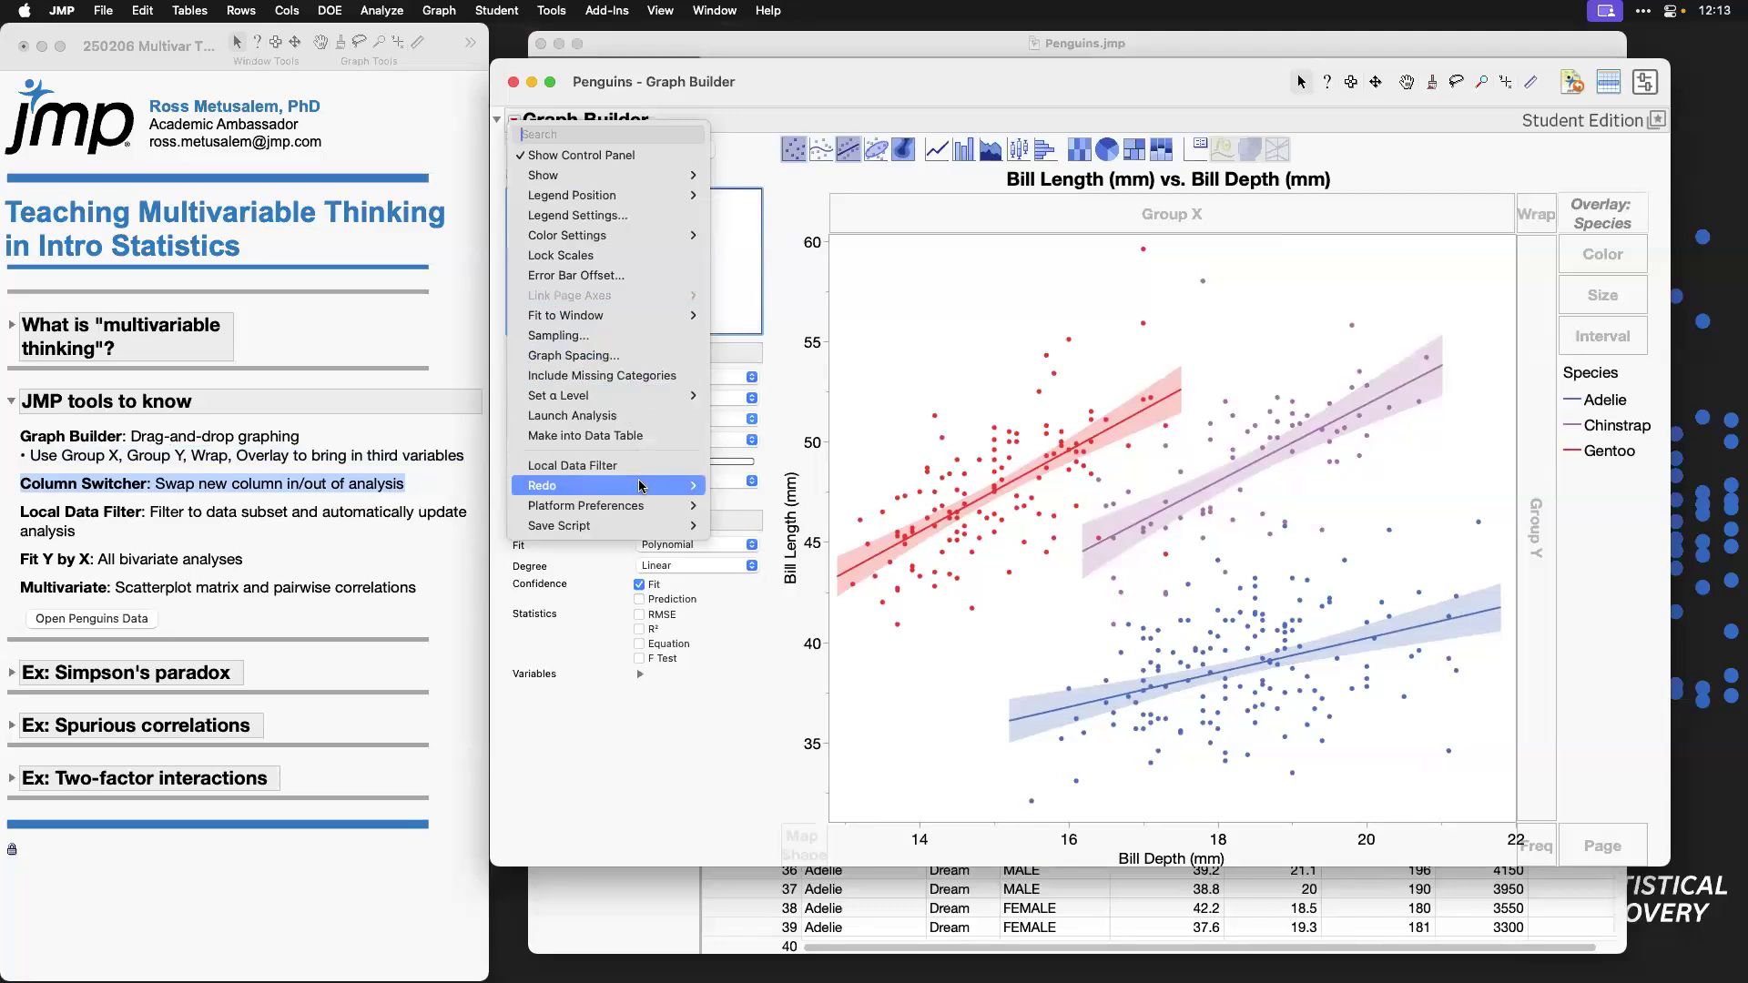
pyautogui.moveTo(642, 487)
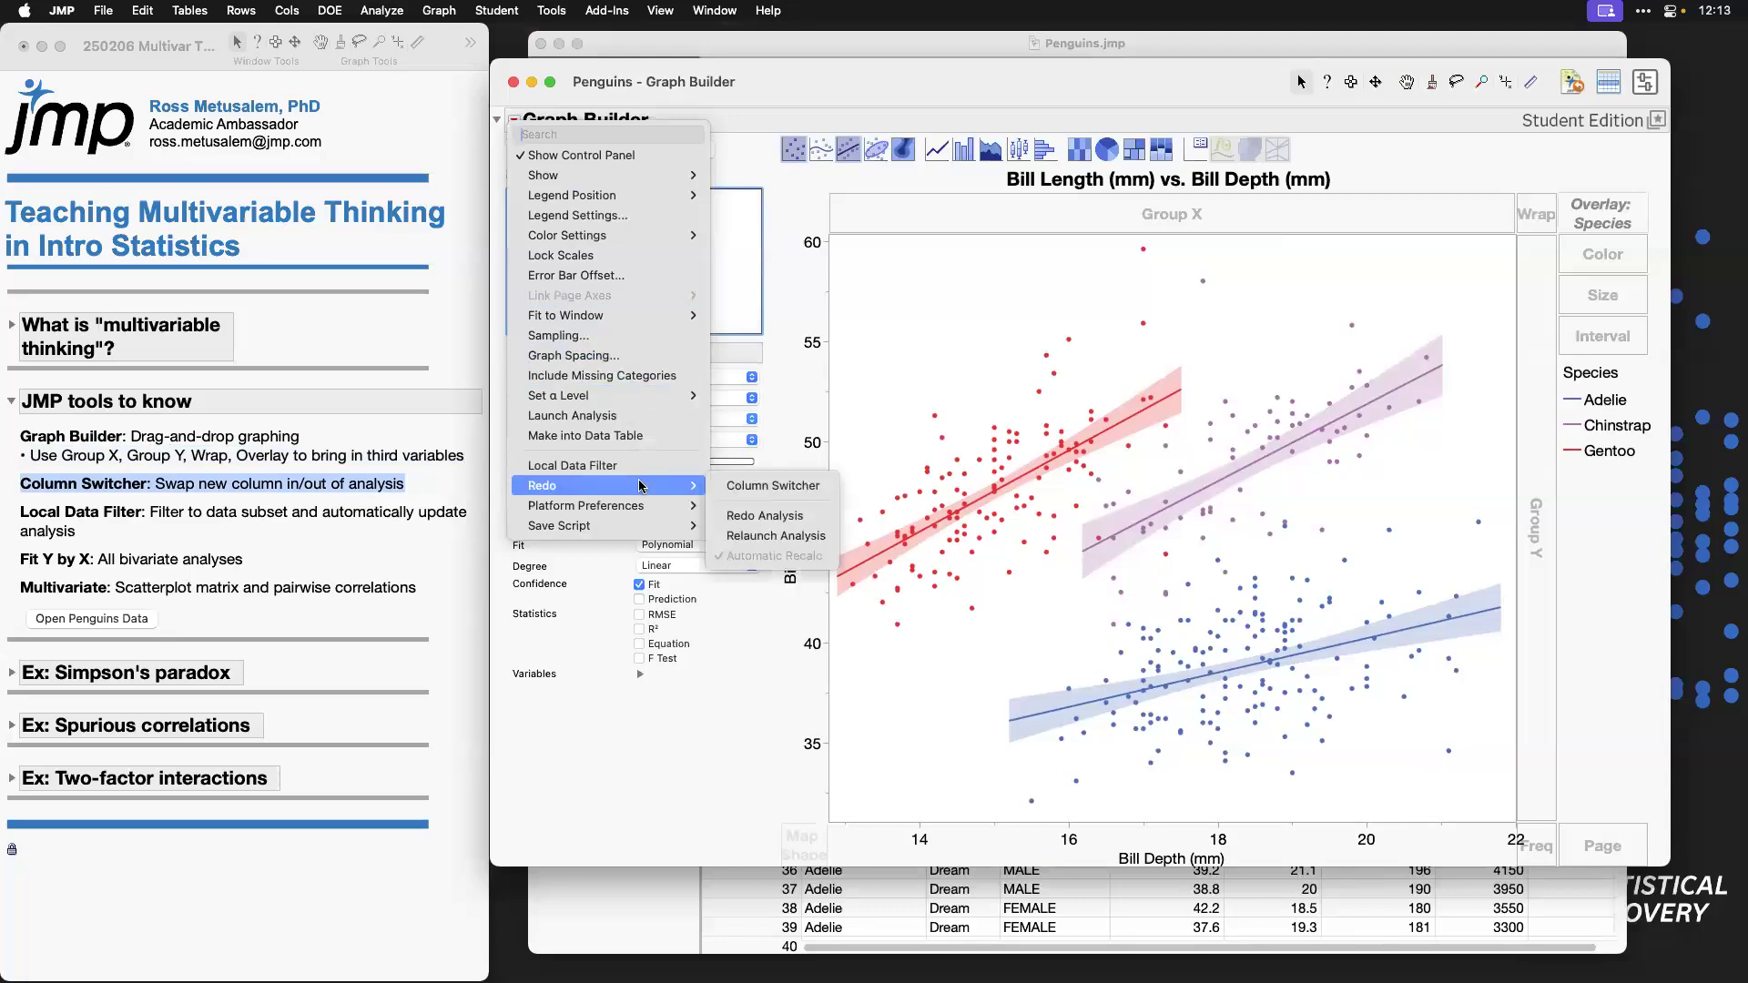
pyautogui.click(806, 492)
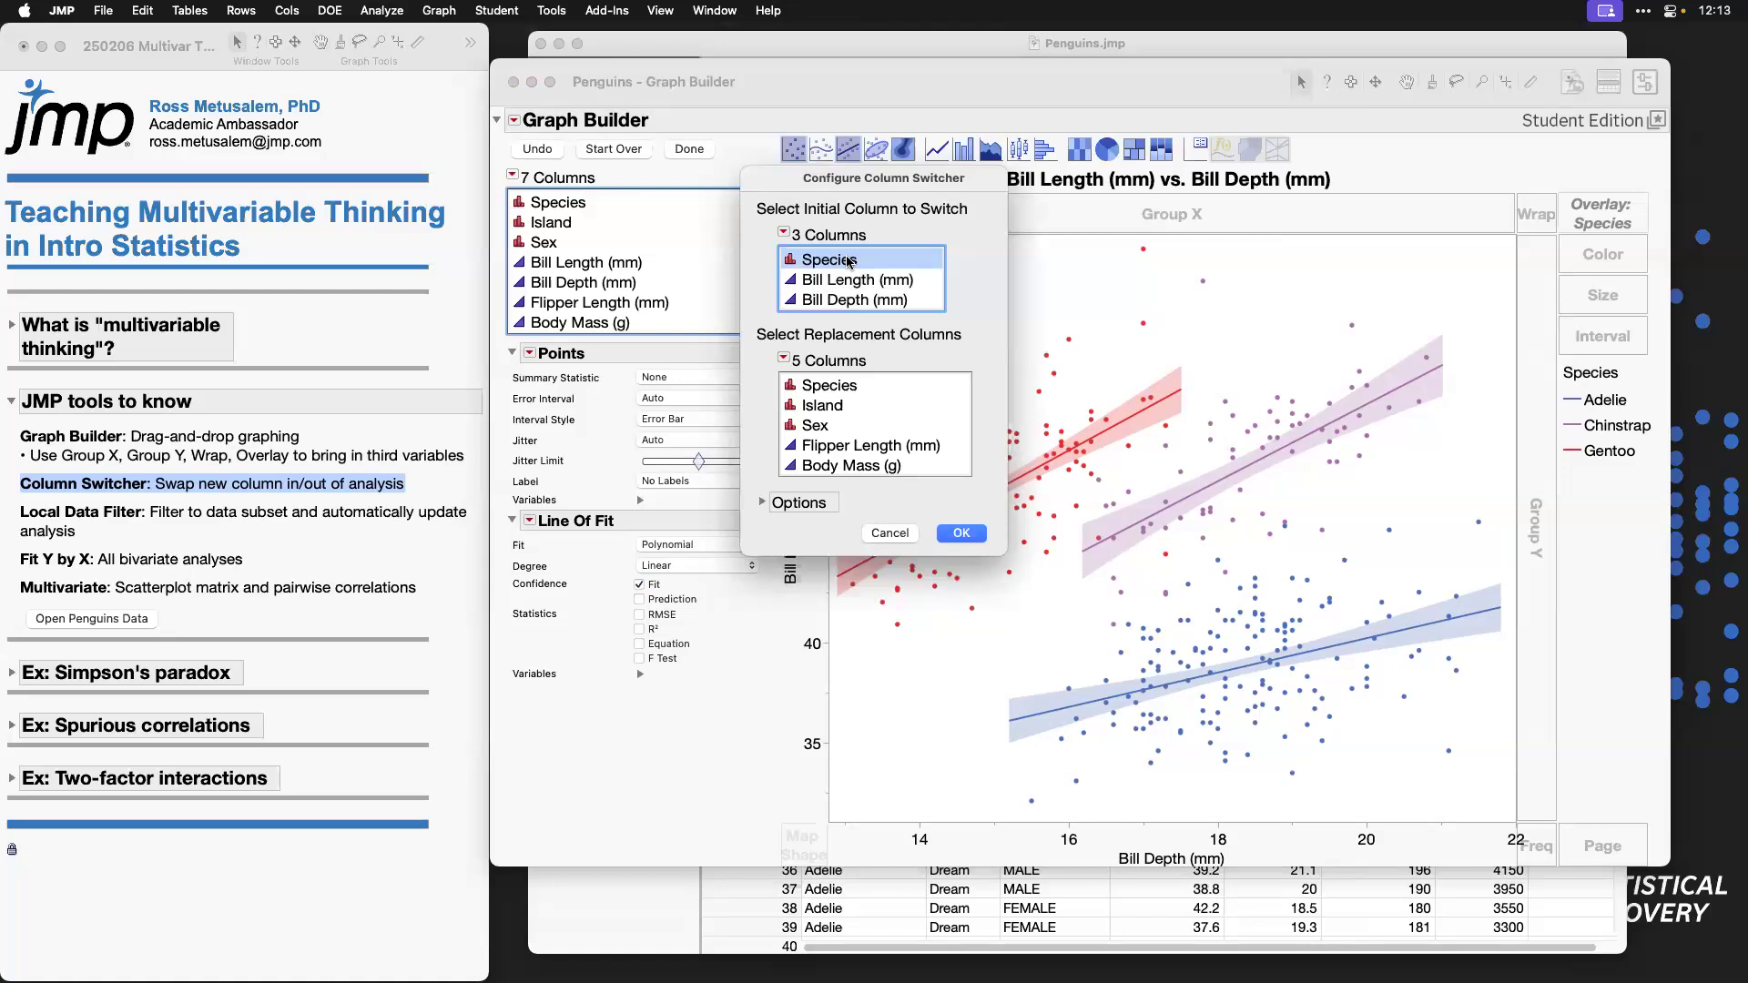
pyautogui.click(851, 385)
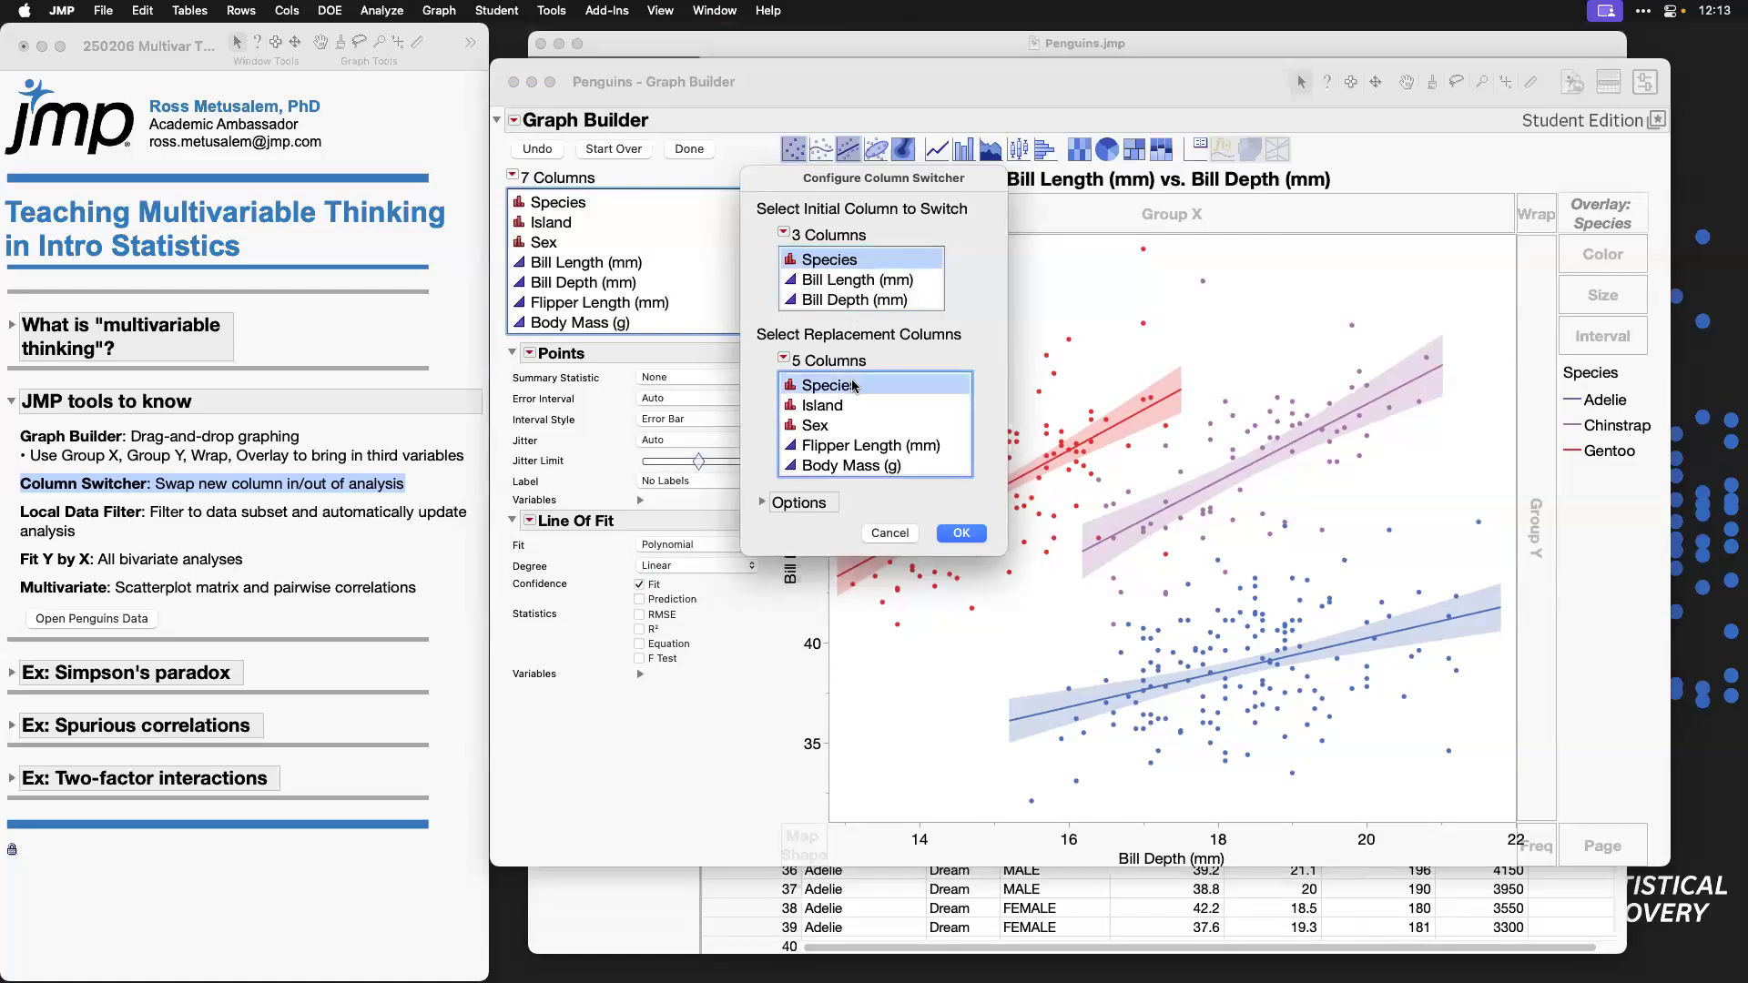
pyautogui.keyDown('shift'); pyautogui.click(857, 466); pyautogui.keyUp('shift')
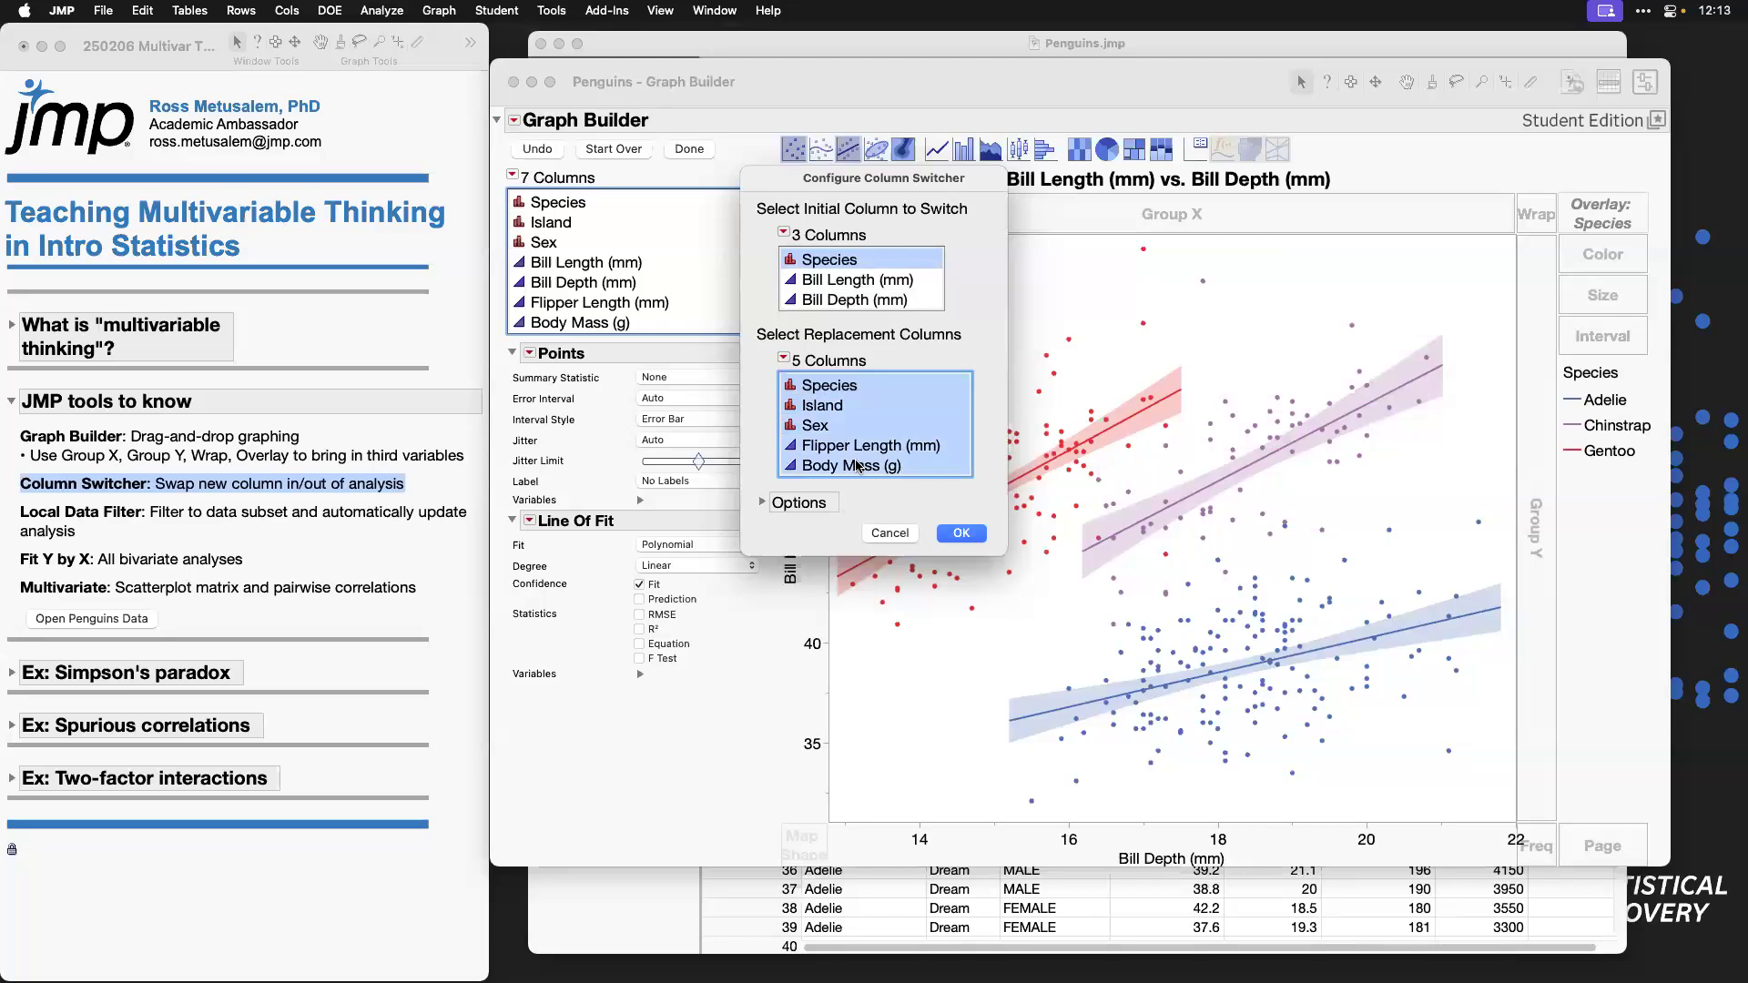
pyautogui.click(962, 533)
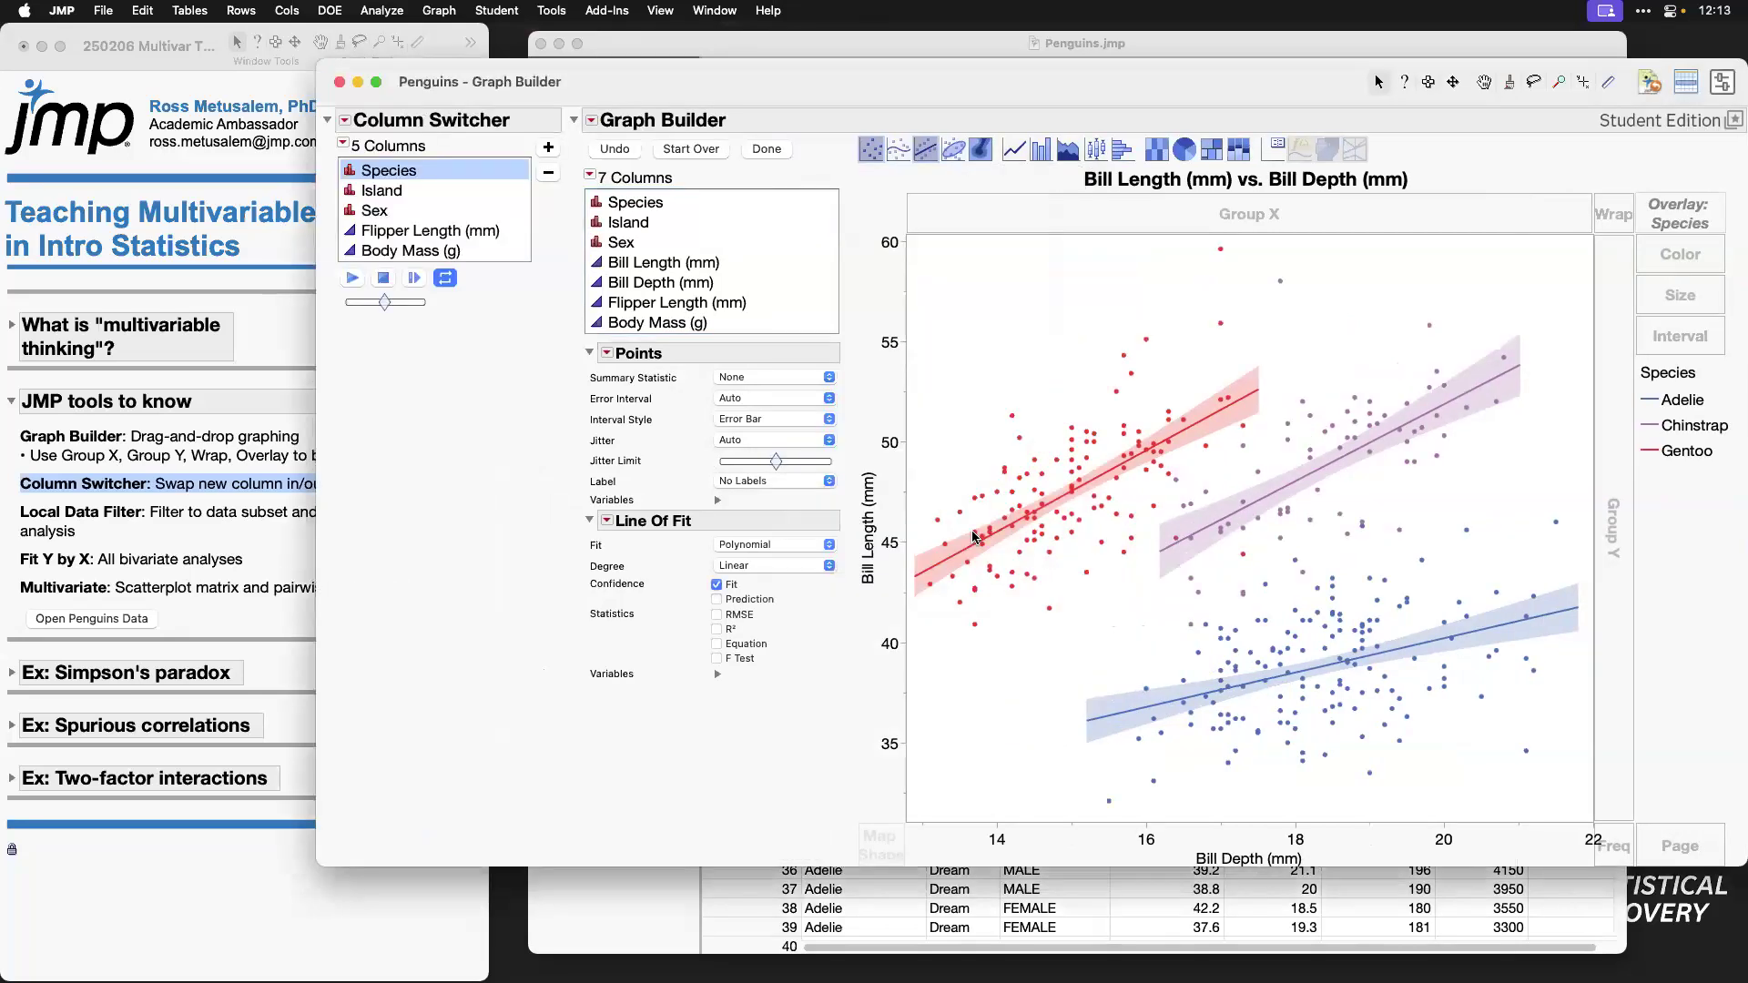
pyautogui.click(768, 149)
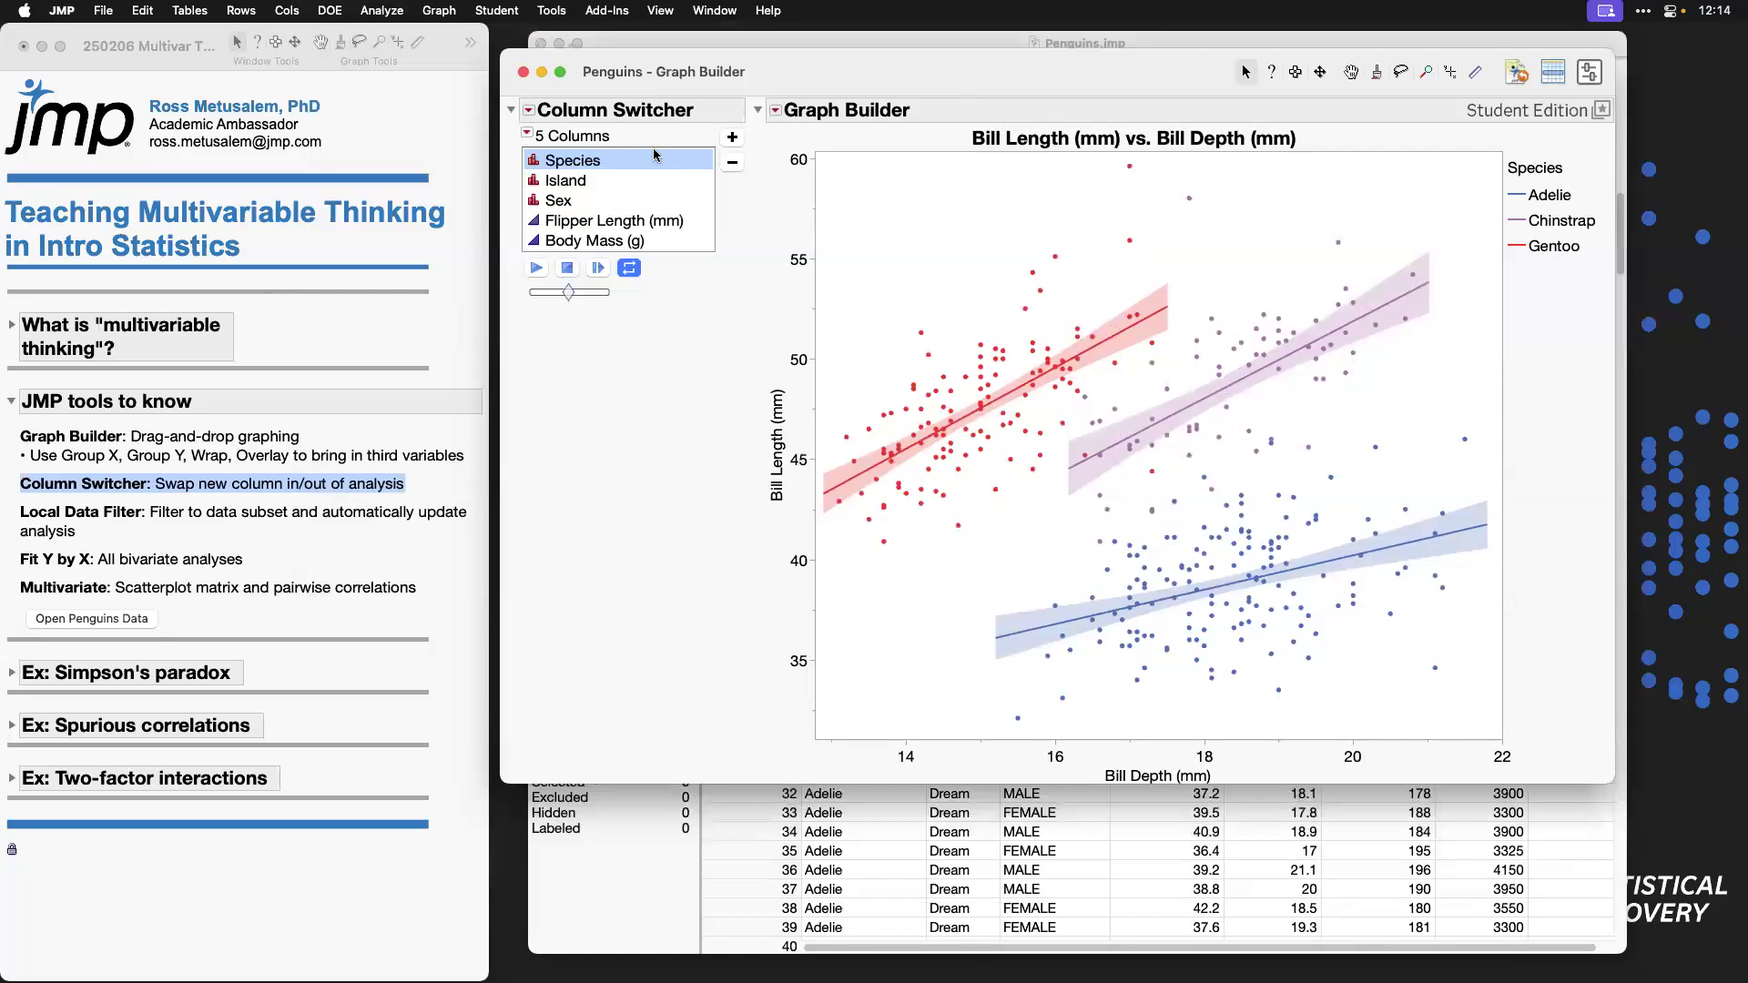
# Step: Switch the overlay column to Island, highlight the Biscoe points and fit line, and clear the highlight
pyautogui.click(572, 183)
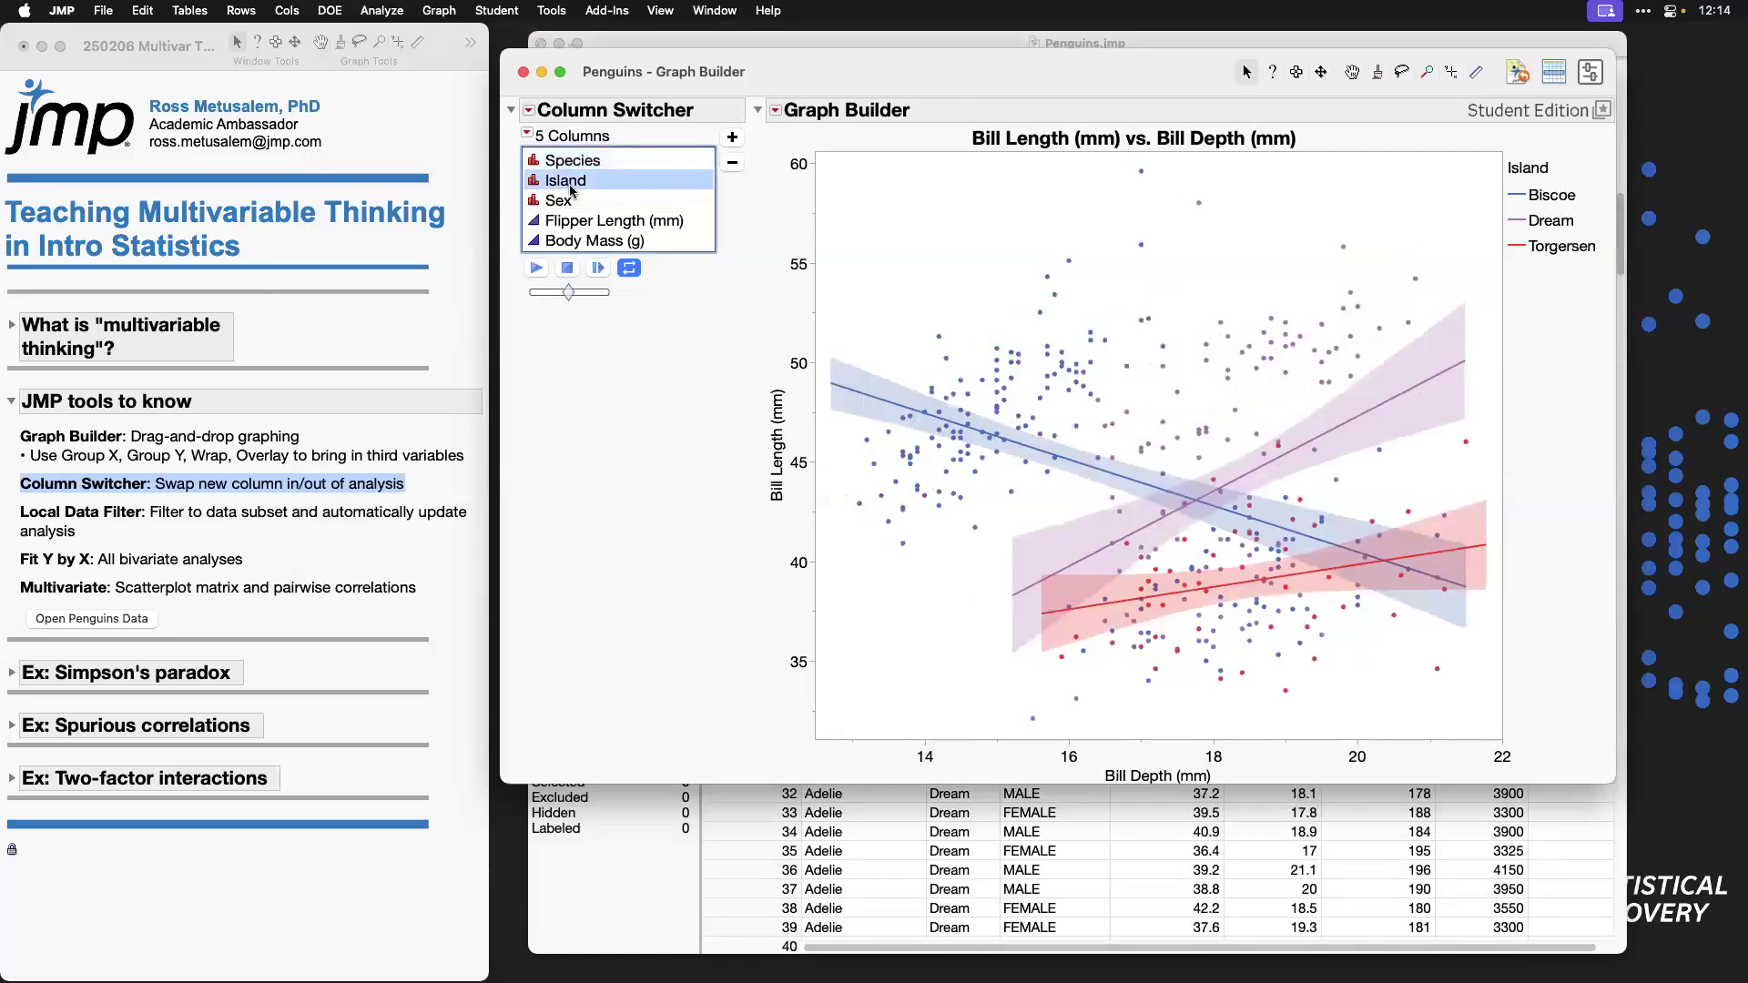
pyautogui.moveTo(1534, 282)
pyautogui.mouseDown()
pyautogui.moveTo(1607, 241)
pyautogui.moveTo(1530, 138)
pyautogui.mouseUp()
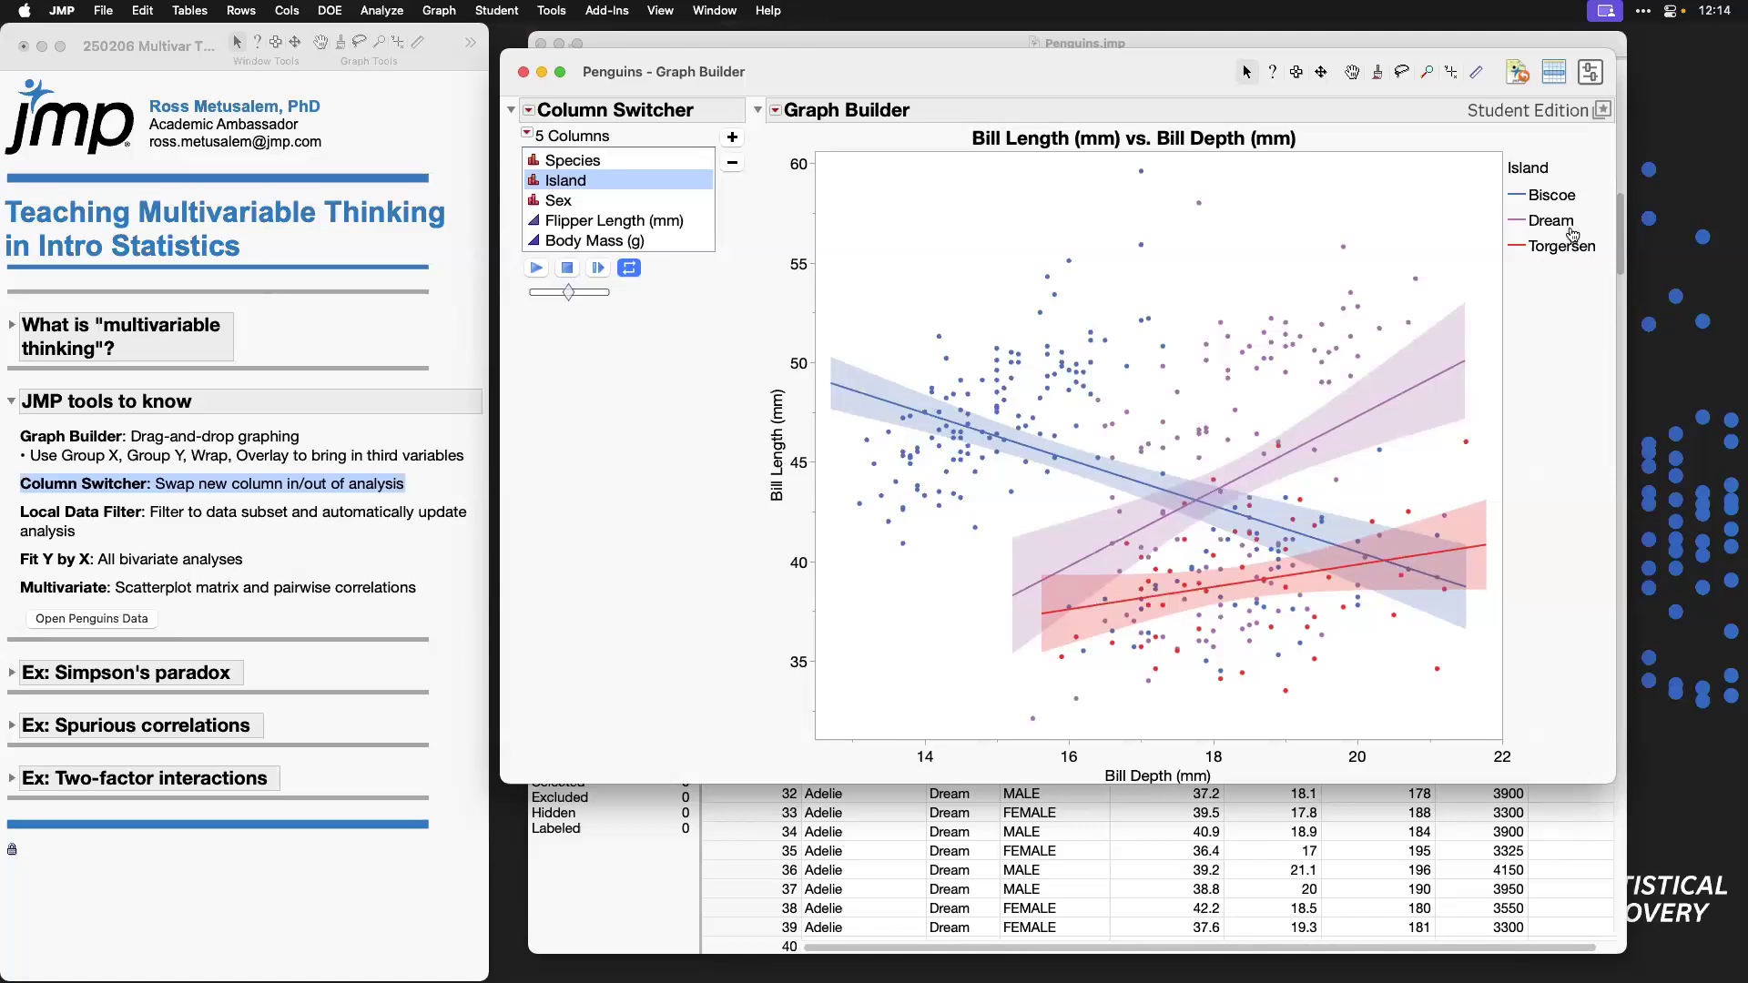
pyautogui.click(1557, 197)
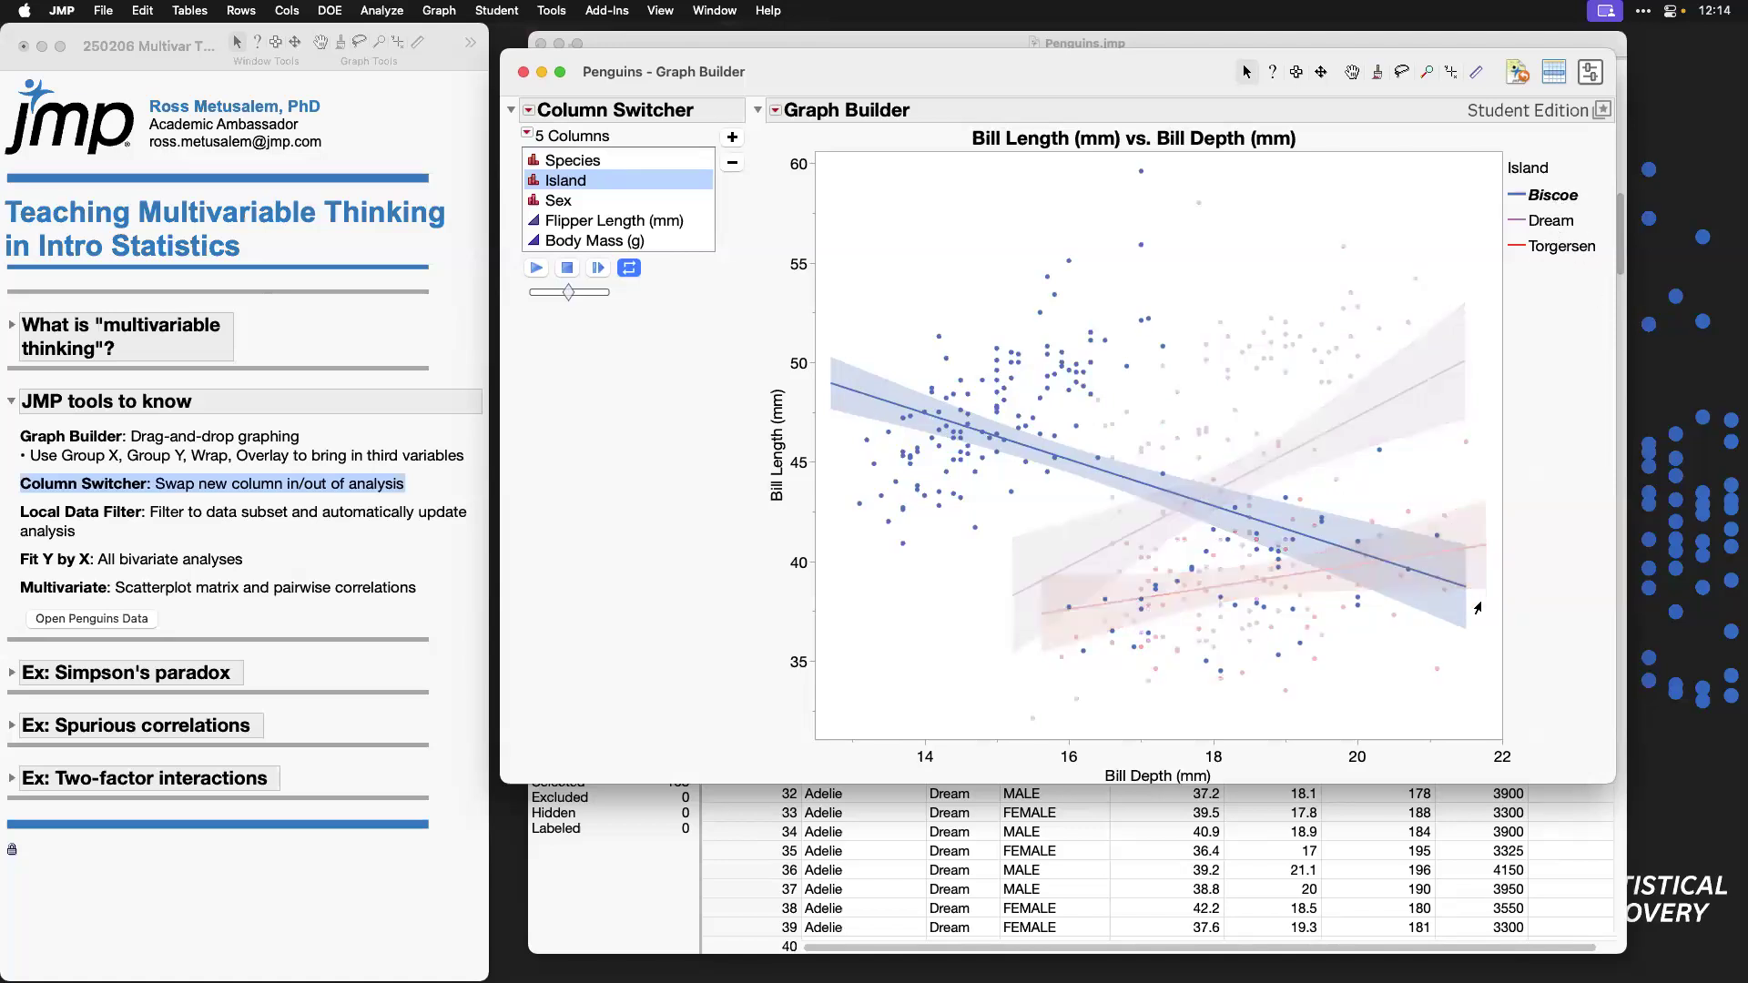
pyautogui.click(1376, 212)
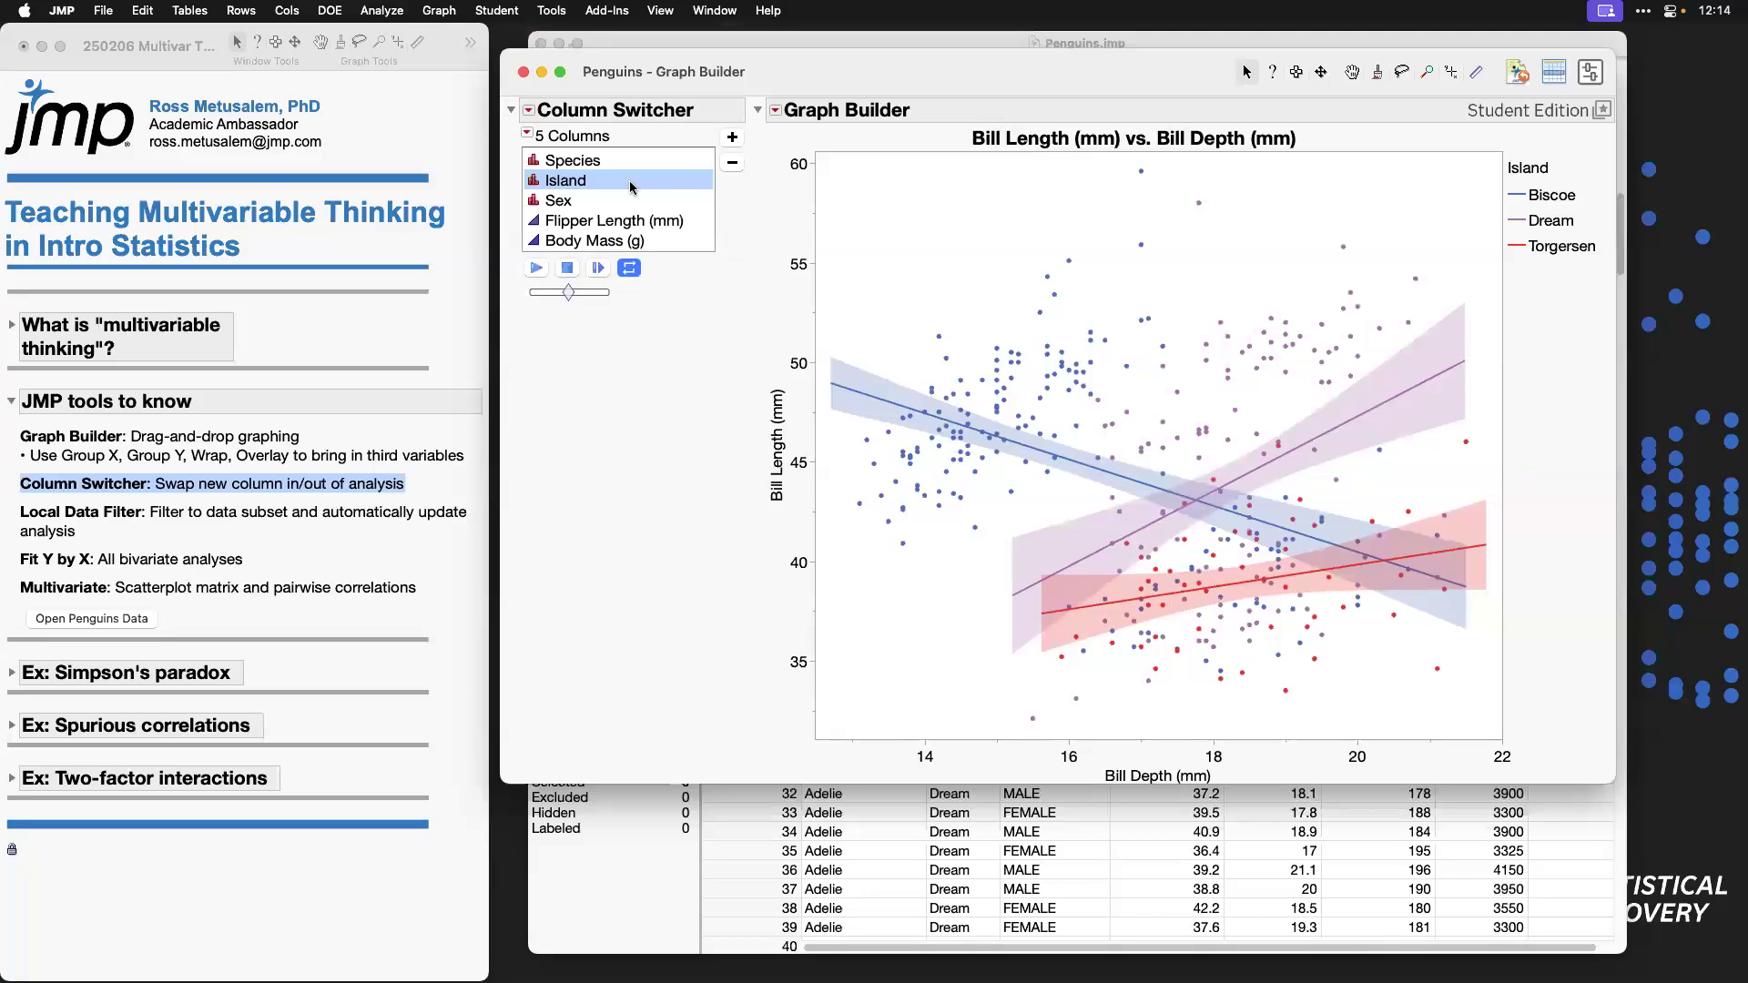
# Step: Switch the overlay column to Sex and to Flipper Length (mm), and examine the fit lines of each grouping
pyautogui.click(608, 198)
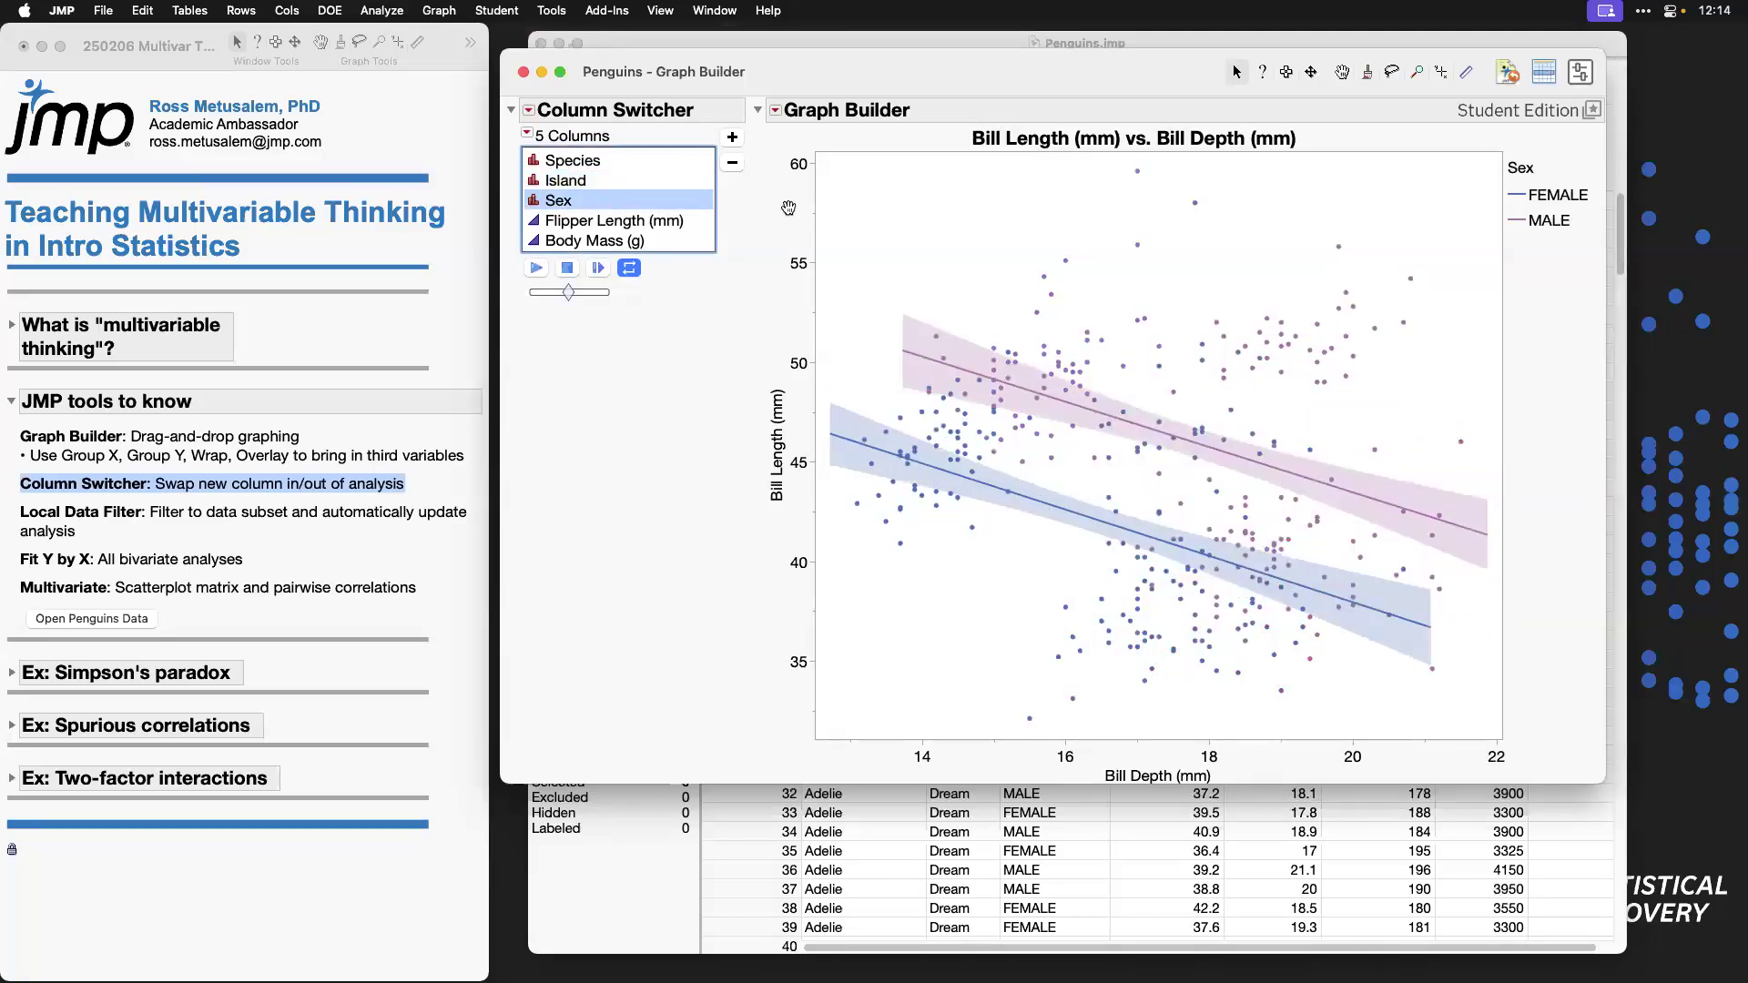
pyautogui.click(633, 220)
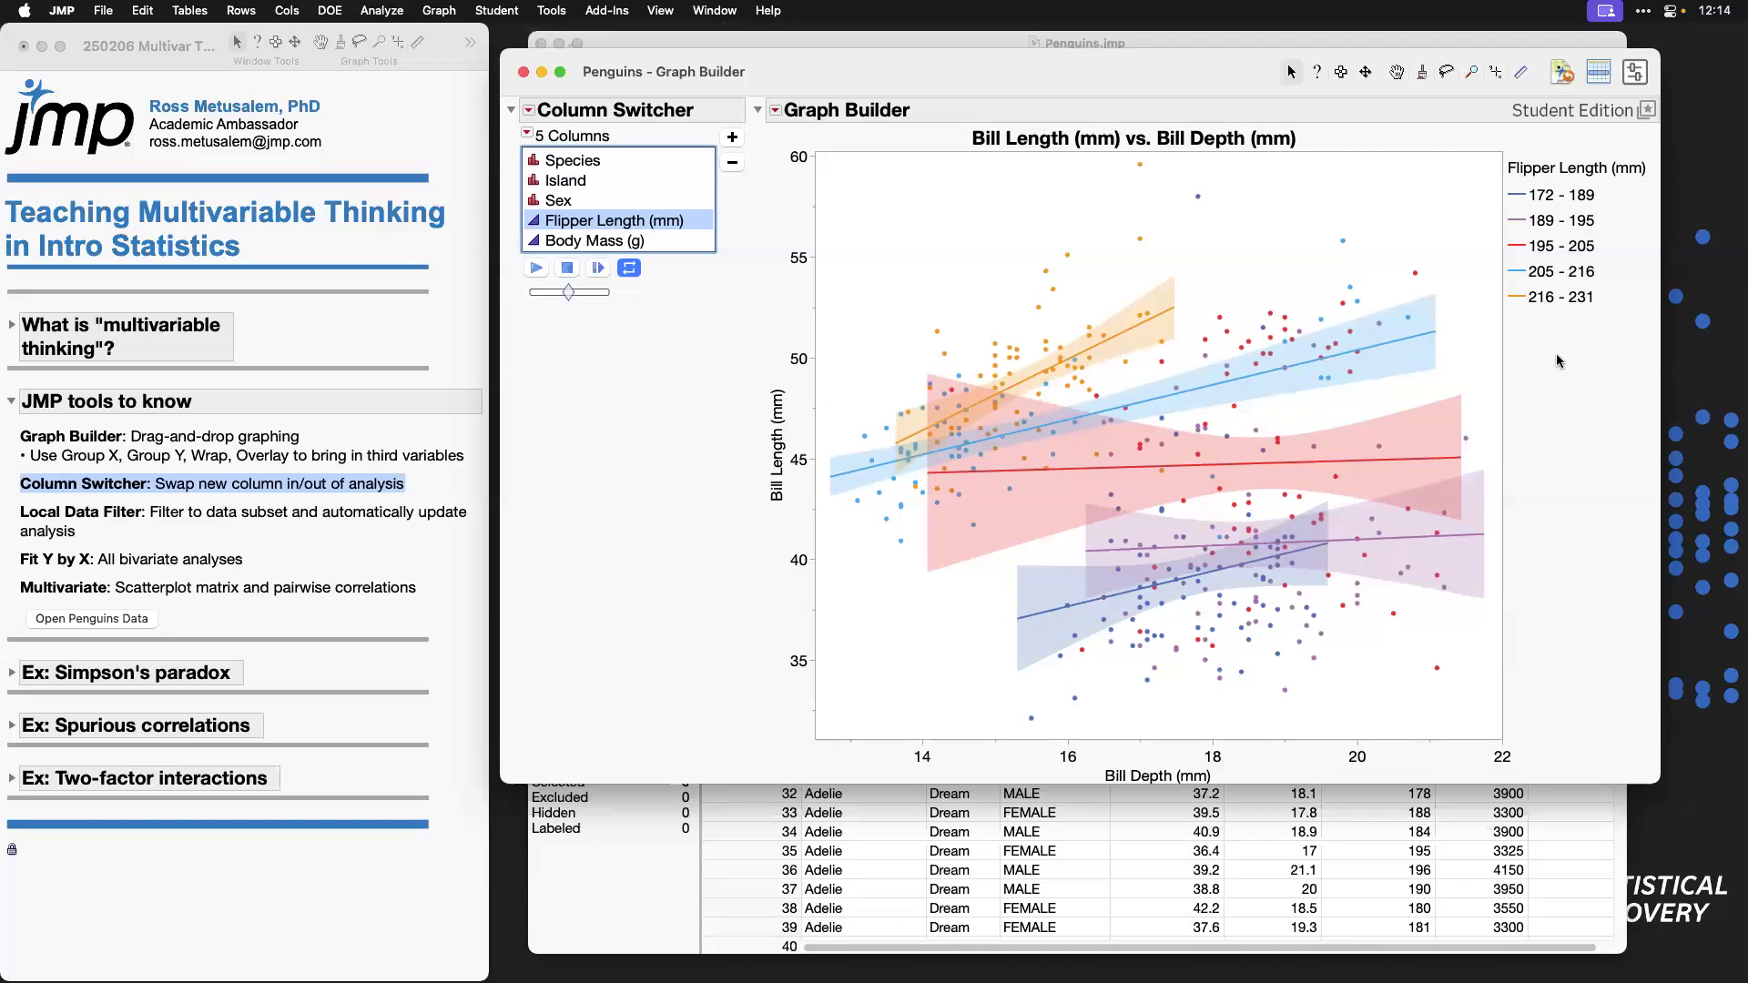
pyautogui.moveTo(1557, 355)
pyautogui.mouseDown()
pyautogui.moveTo(1659, 228)
pyautogui.moveTo(1539, 111)
pyautogui.moveTo(1492, 151)
pyautogui.mouseUp()
pyautogui.moveTo(1475, 241)
pyautogui.mouseDown()
pyautogui.moveTo(1541, 362)
pyautogui.moveTo(1560, 358)
pyautogui.mouseUp()
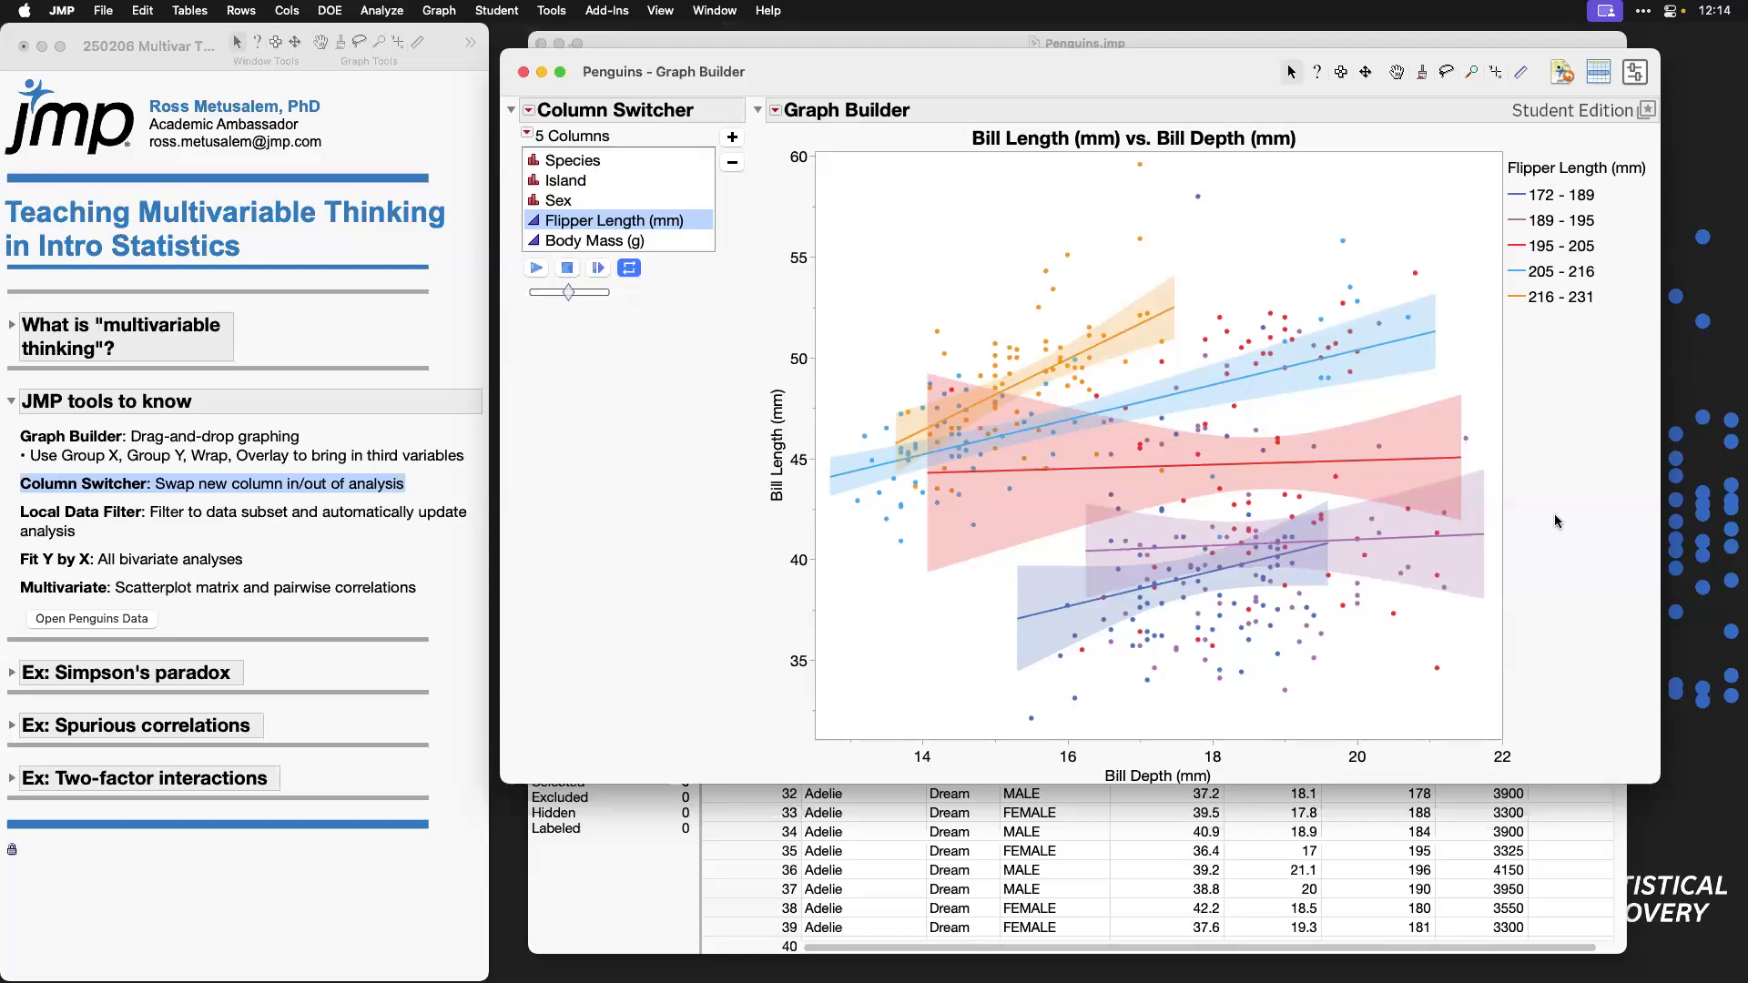
# Step: Set the number of Flipper Length (mm) levels displayed in the legend to 2
pyautogui.rightClick(1552, 251)
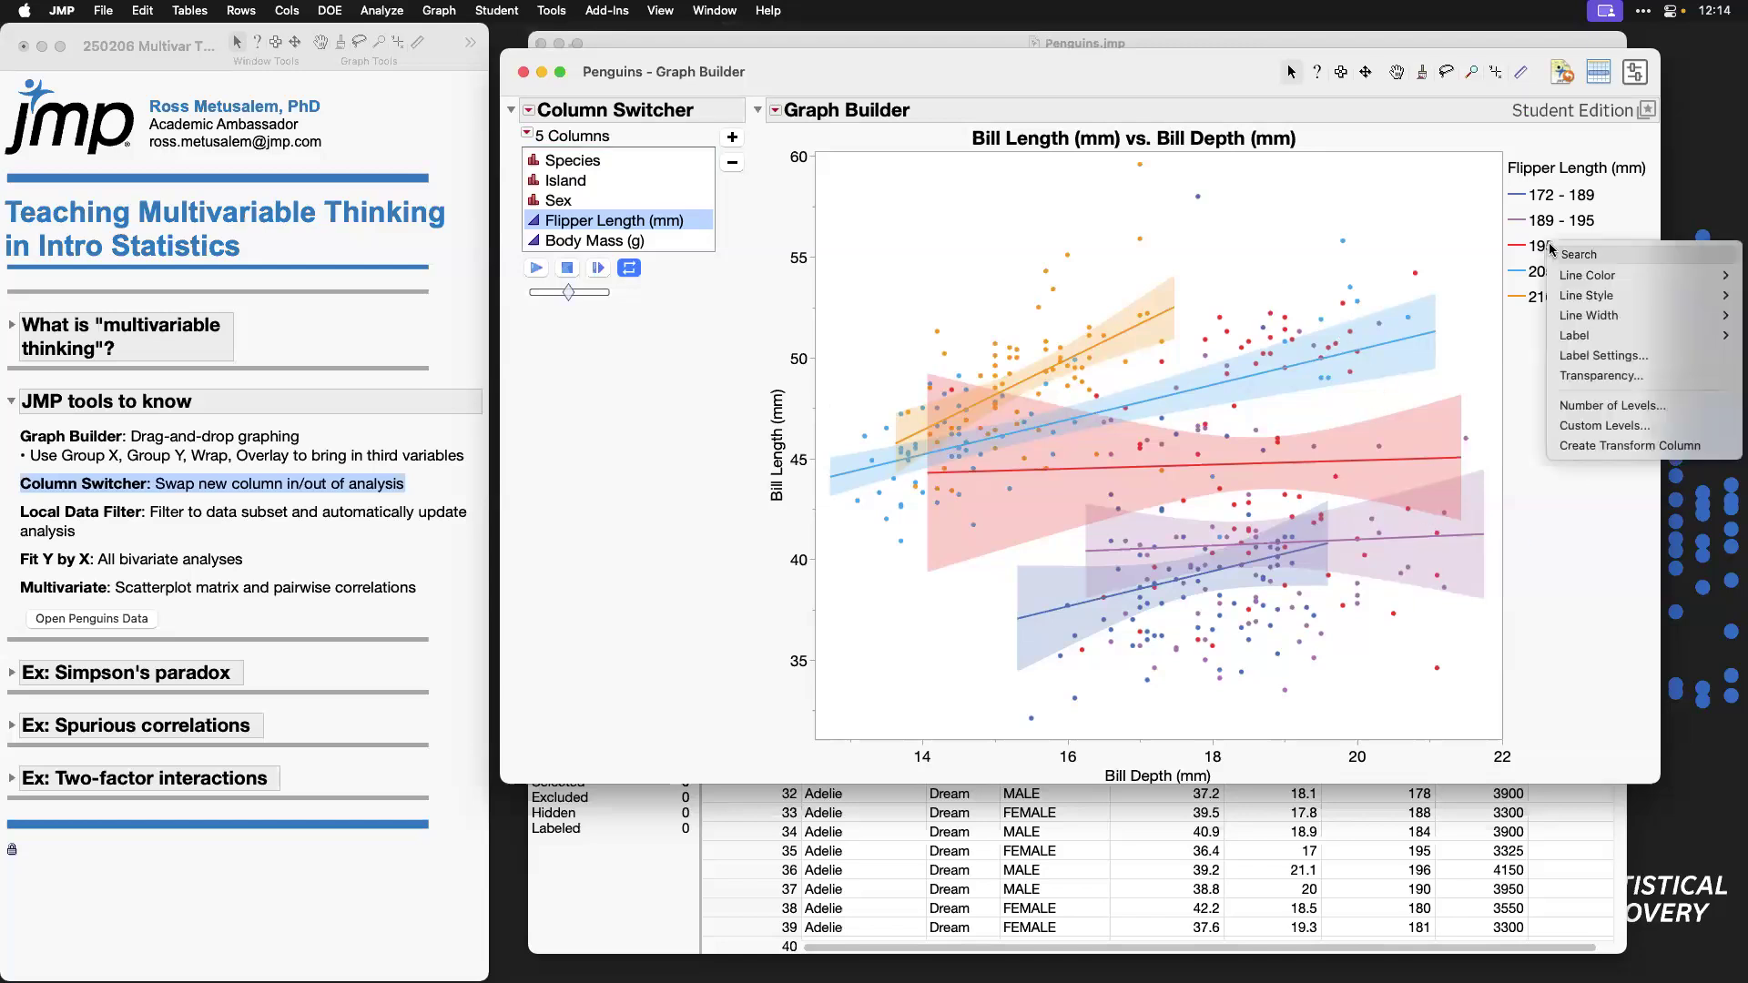
pyautogui.click(1672, 413)
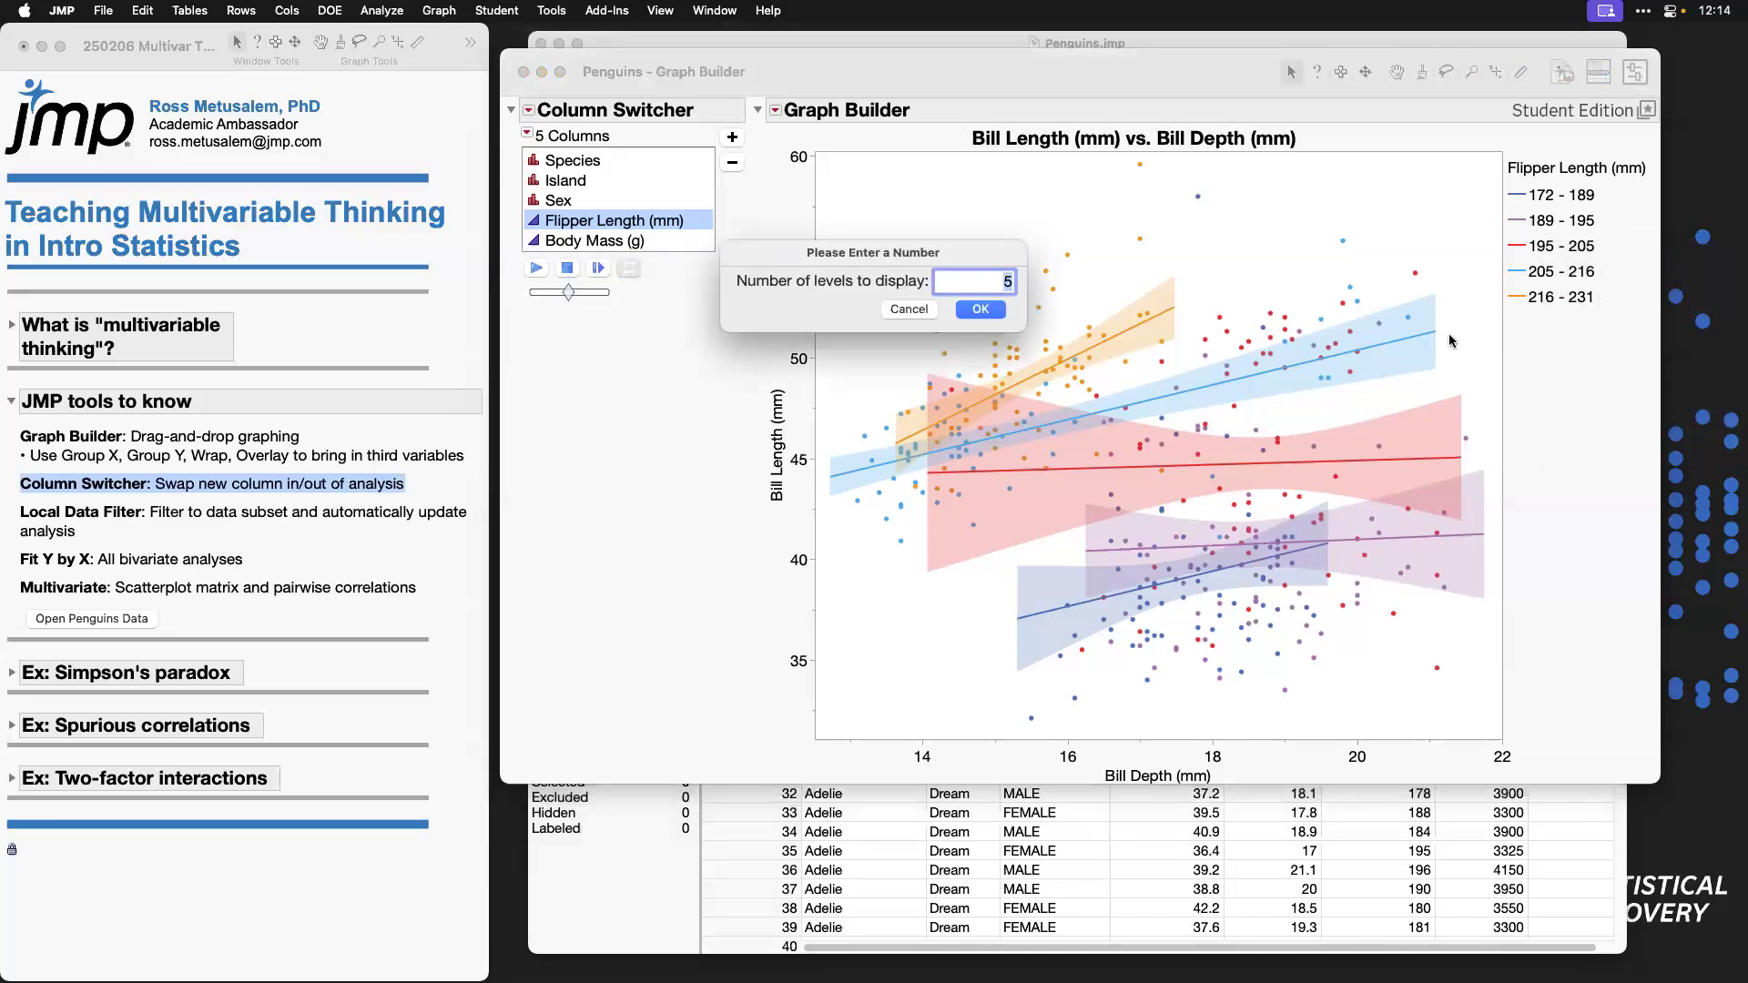
pyautogui.write('2')
pyautogui.click(989, 310)
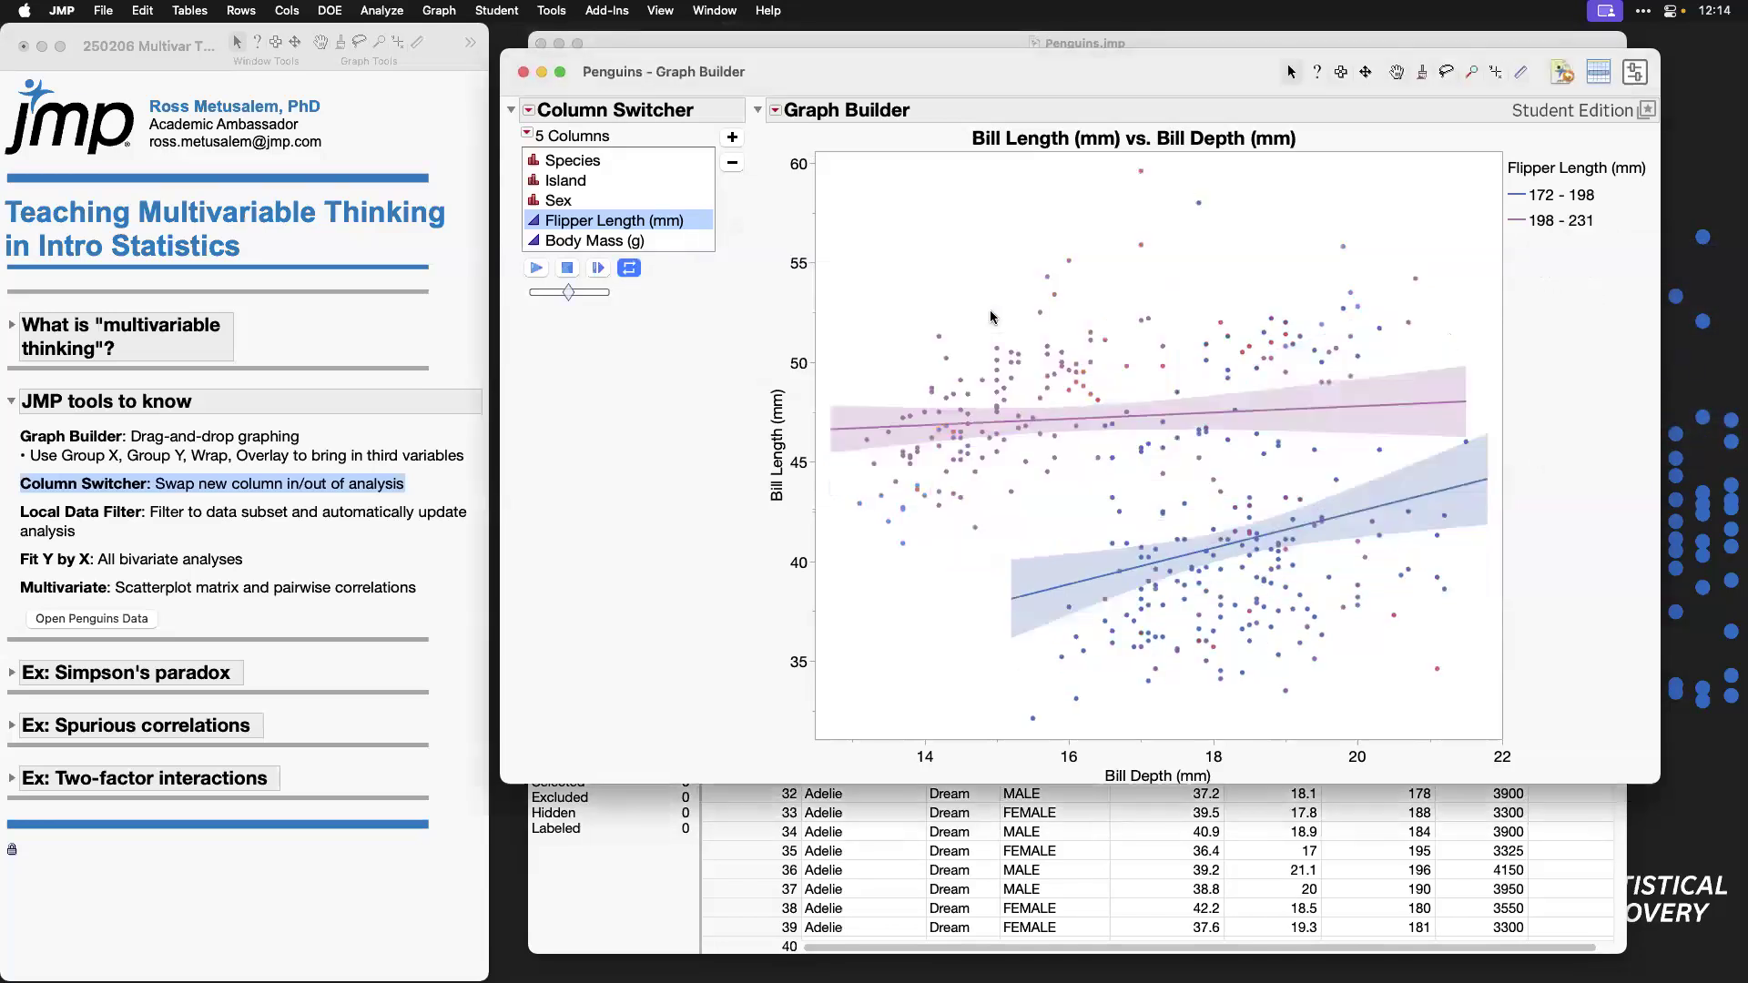
# Step: Switch the overlay through Body Mass (g), Flipper Length (mm), Sex and Island to compare the fits, ending on Species
pyautogui.click(662, 242)
pyautogui.click(662, 221)
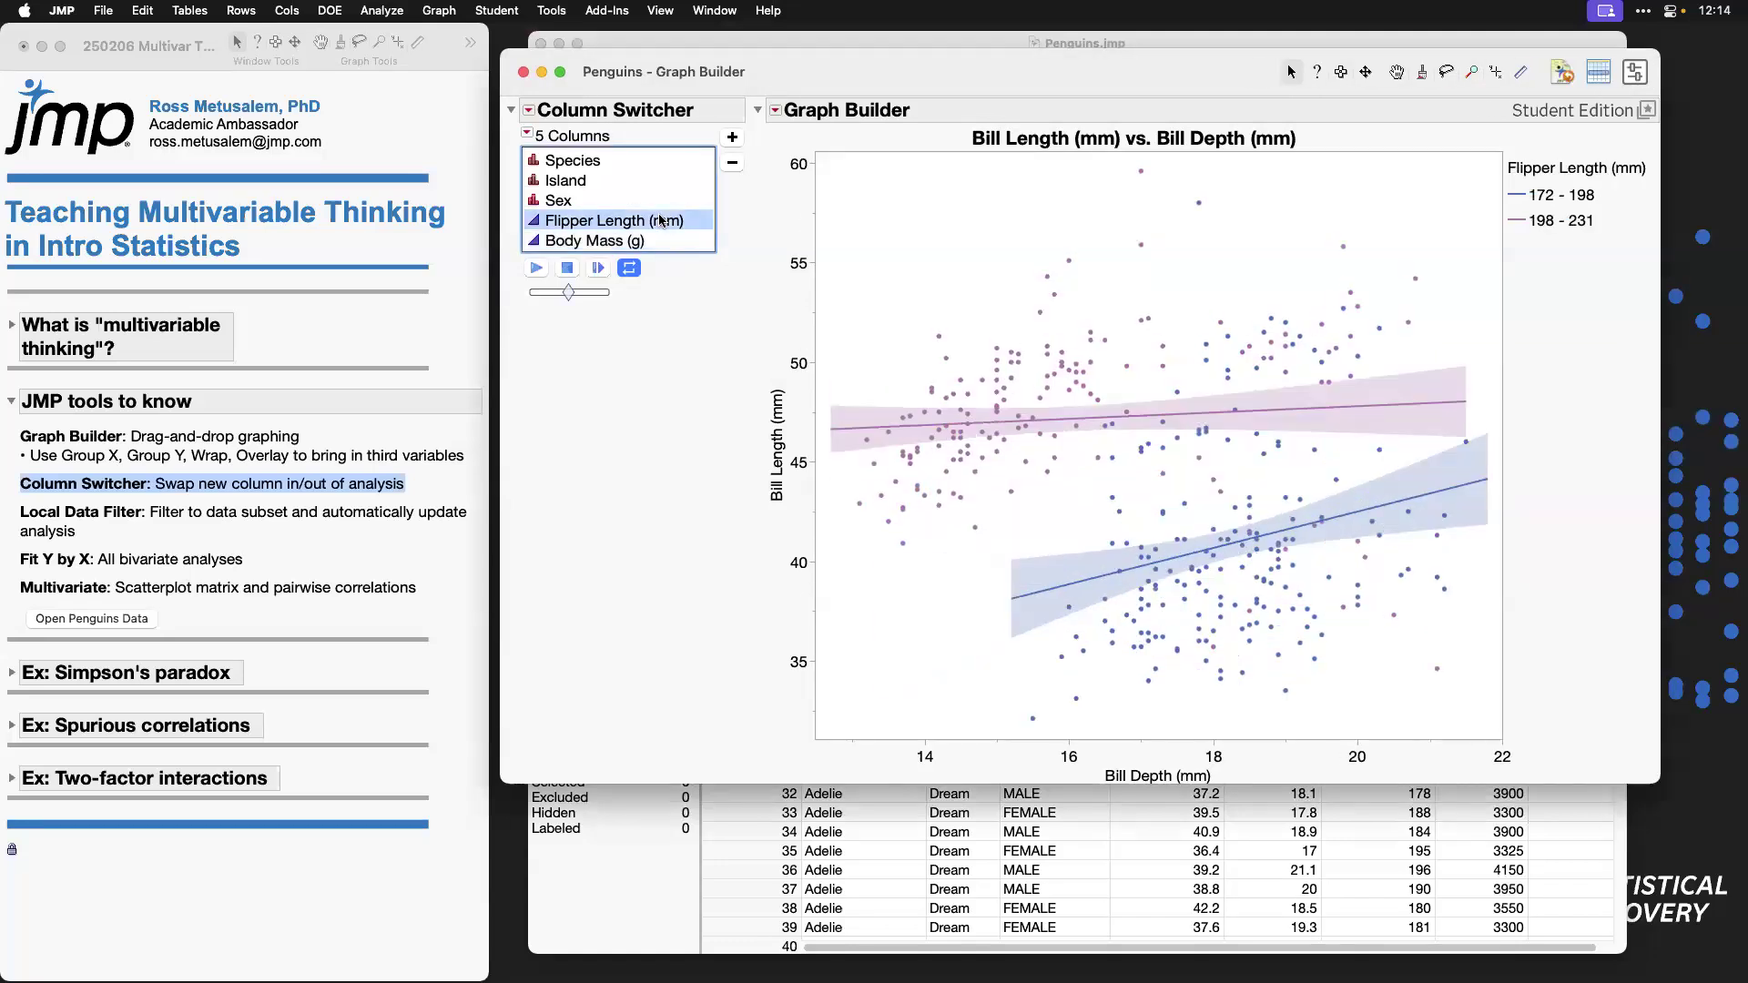
pyautogui.press('Up')
pyautogui.press('Up')
pyautogui.press('Up')
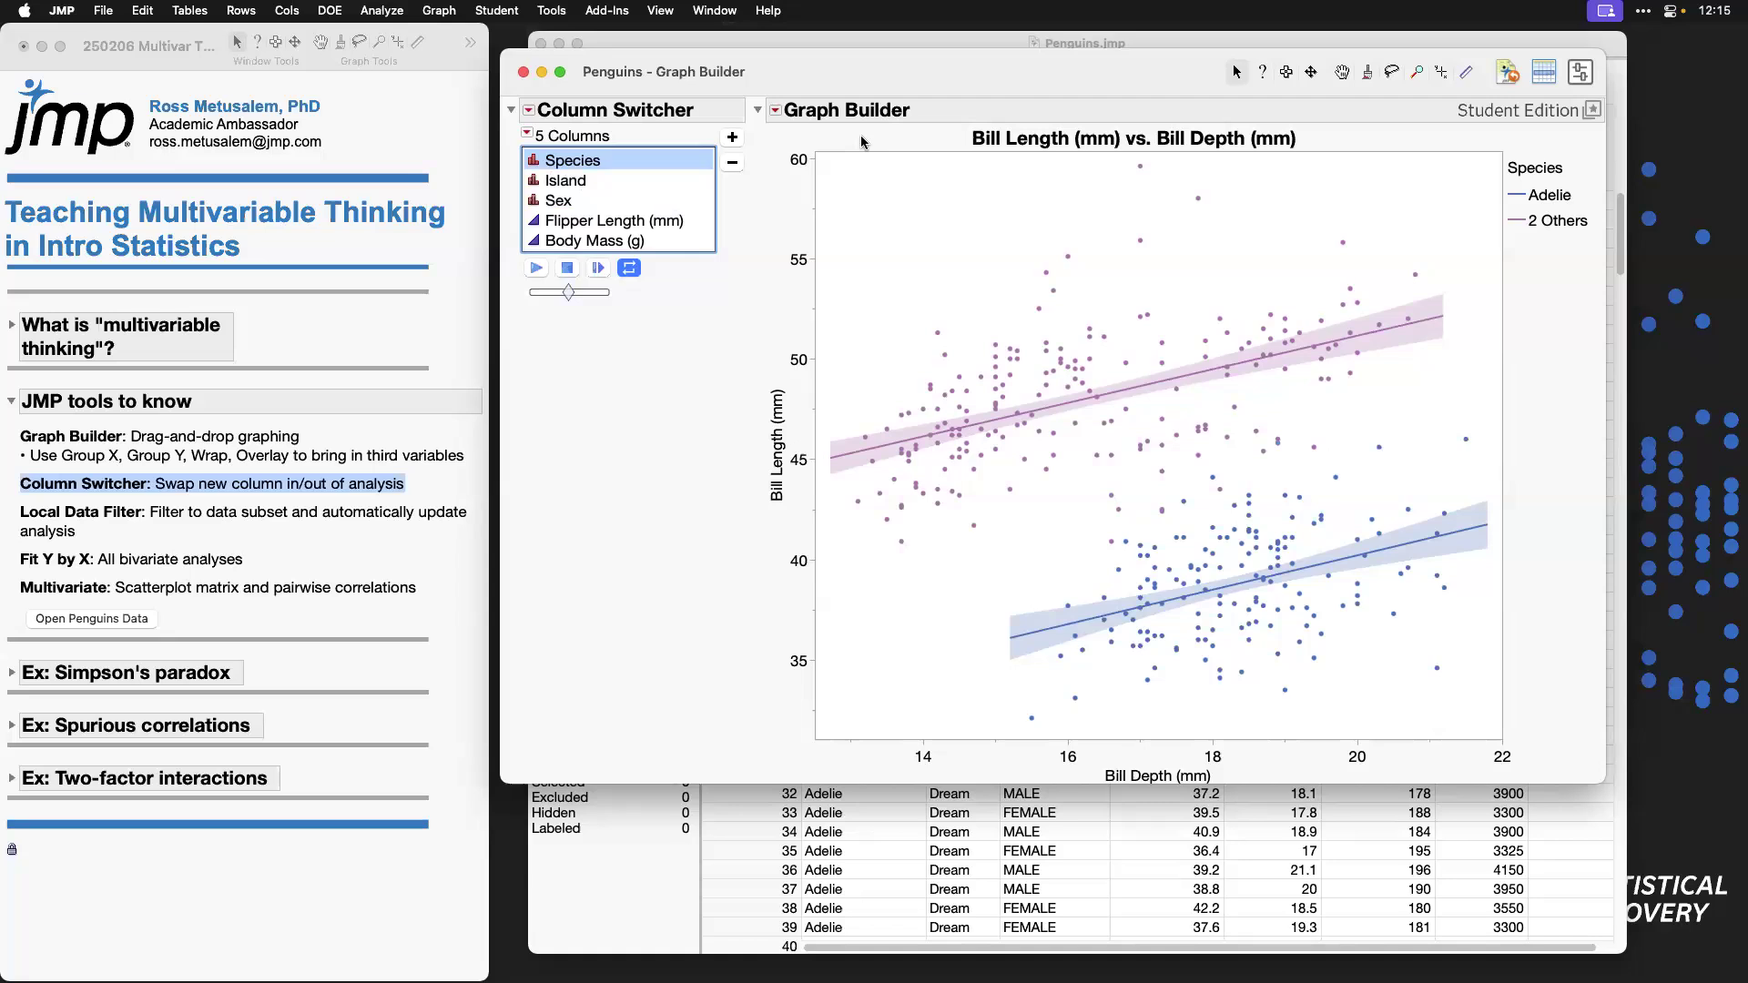
# Step: Show the Graph Builder control panel again, remove the Column Switcher, and start over with an empty graph
pyautogui.click(779, 111)
pyautogui.click(799, 147)
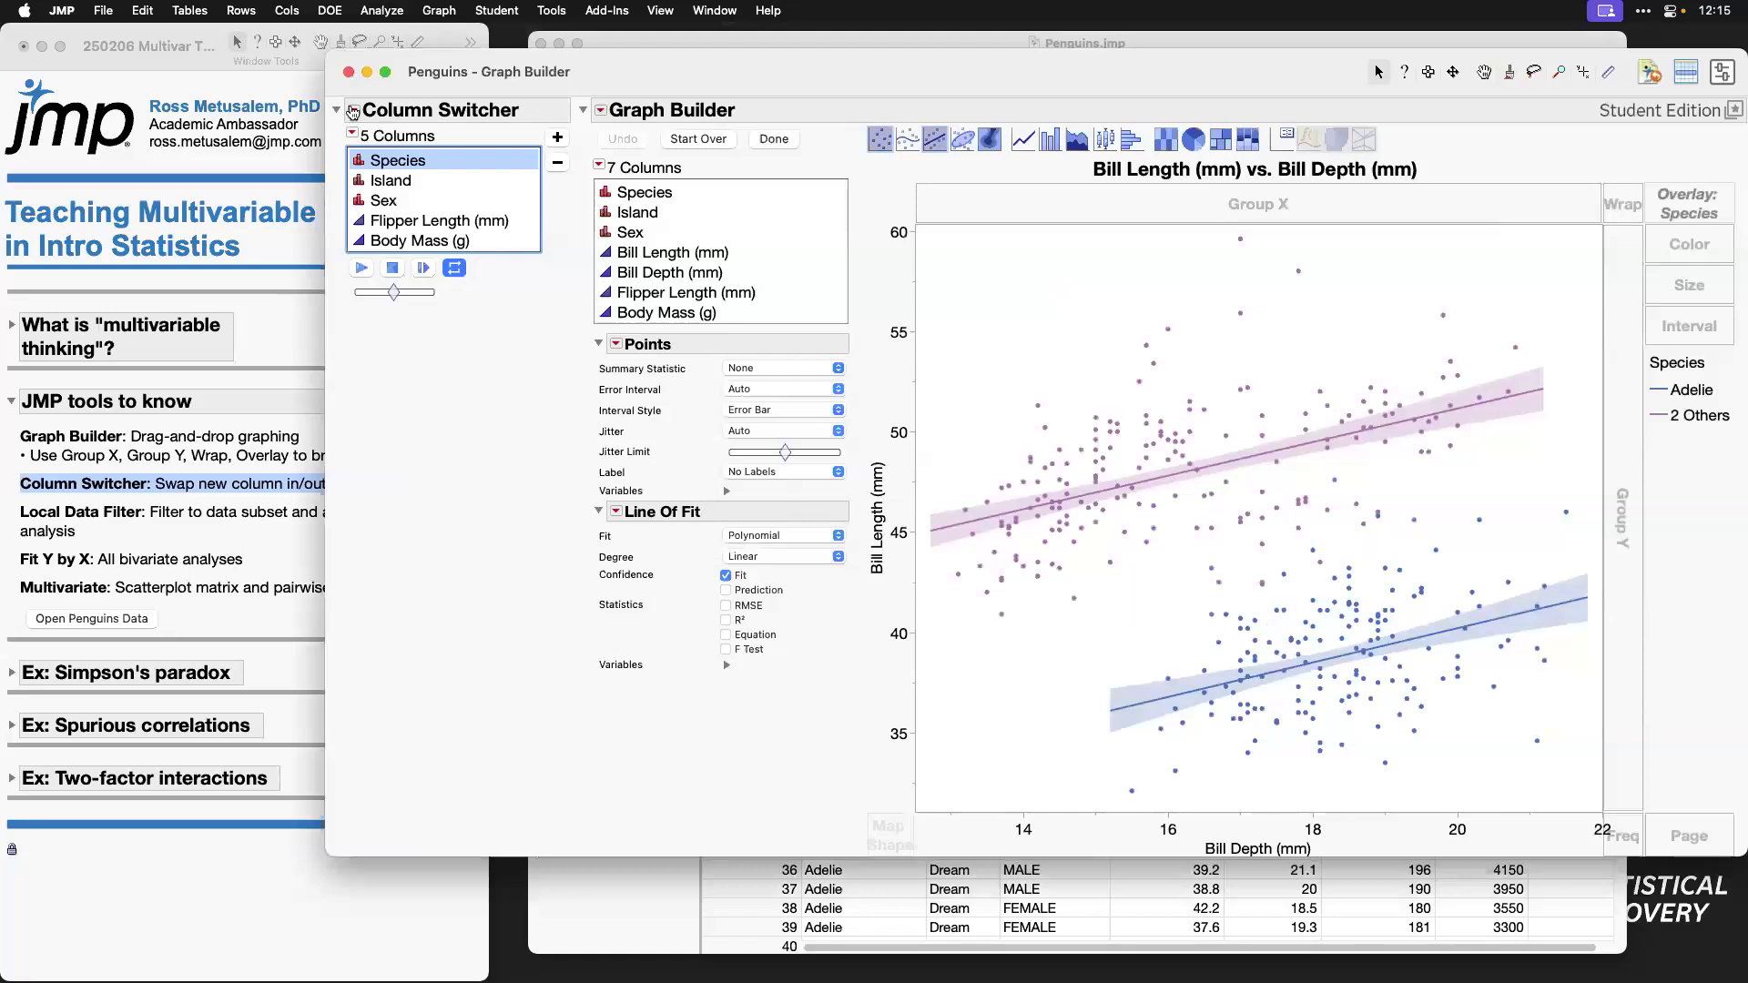
pyautogui.click(353, 111)
pyautogui.click(519, 150)
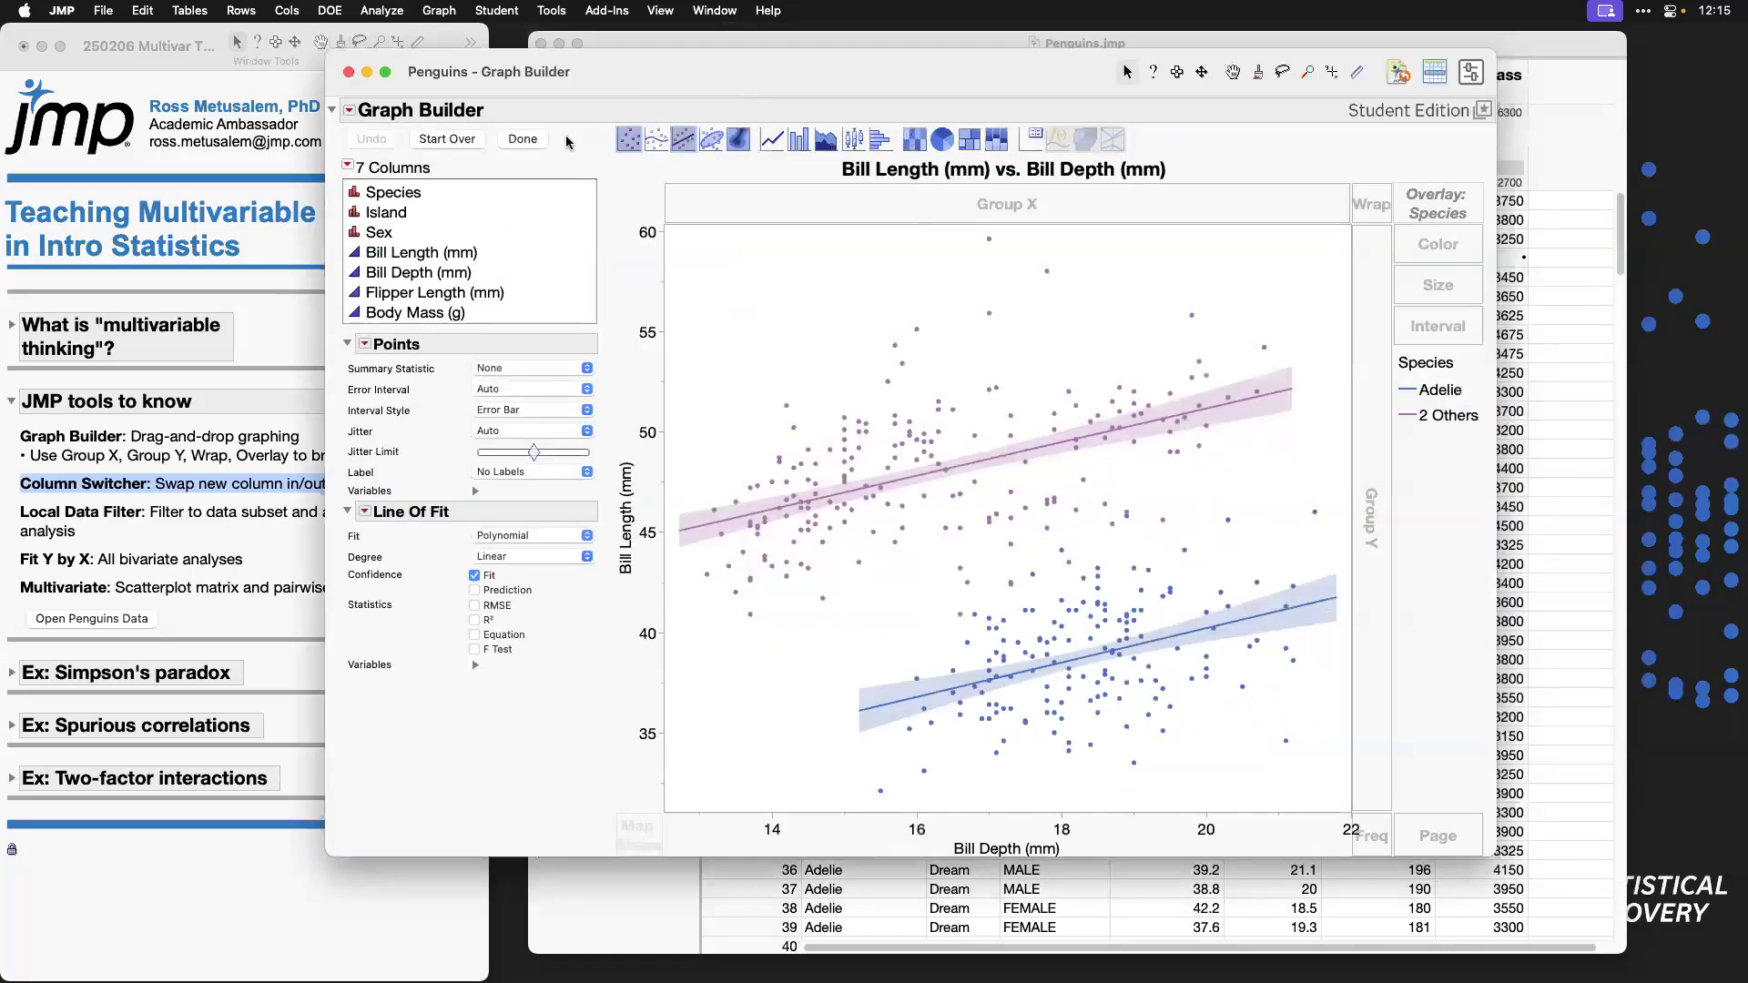
pyautogui.click(439, 144)
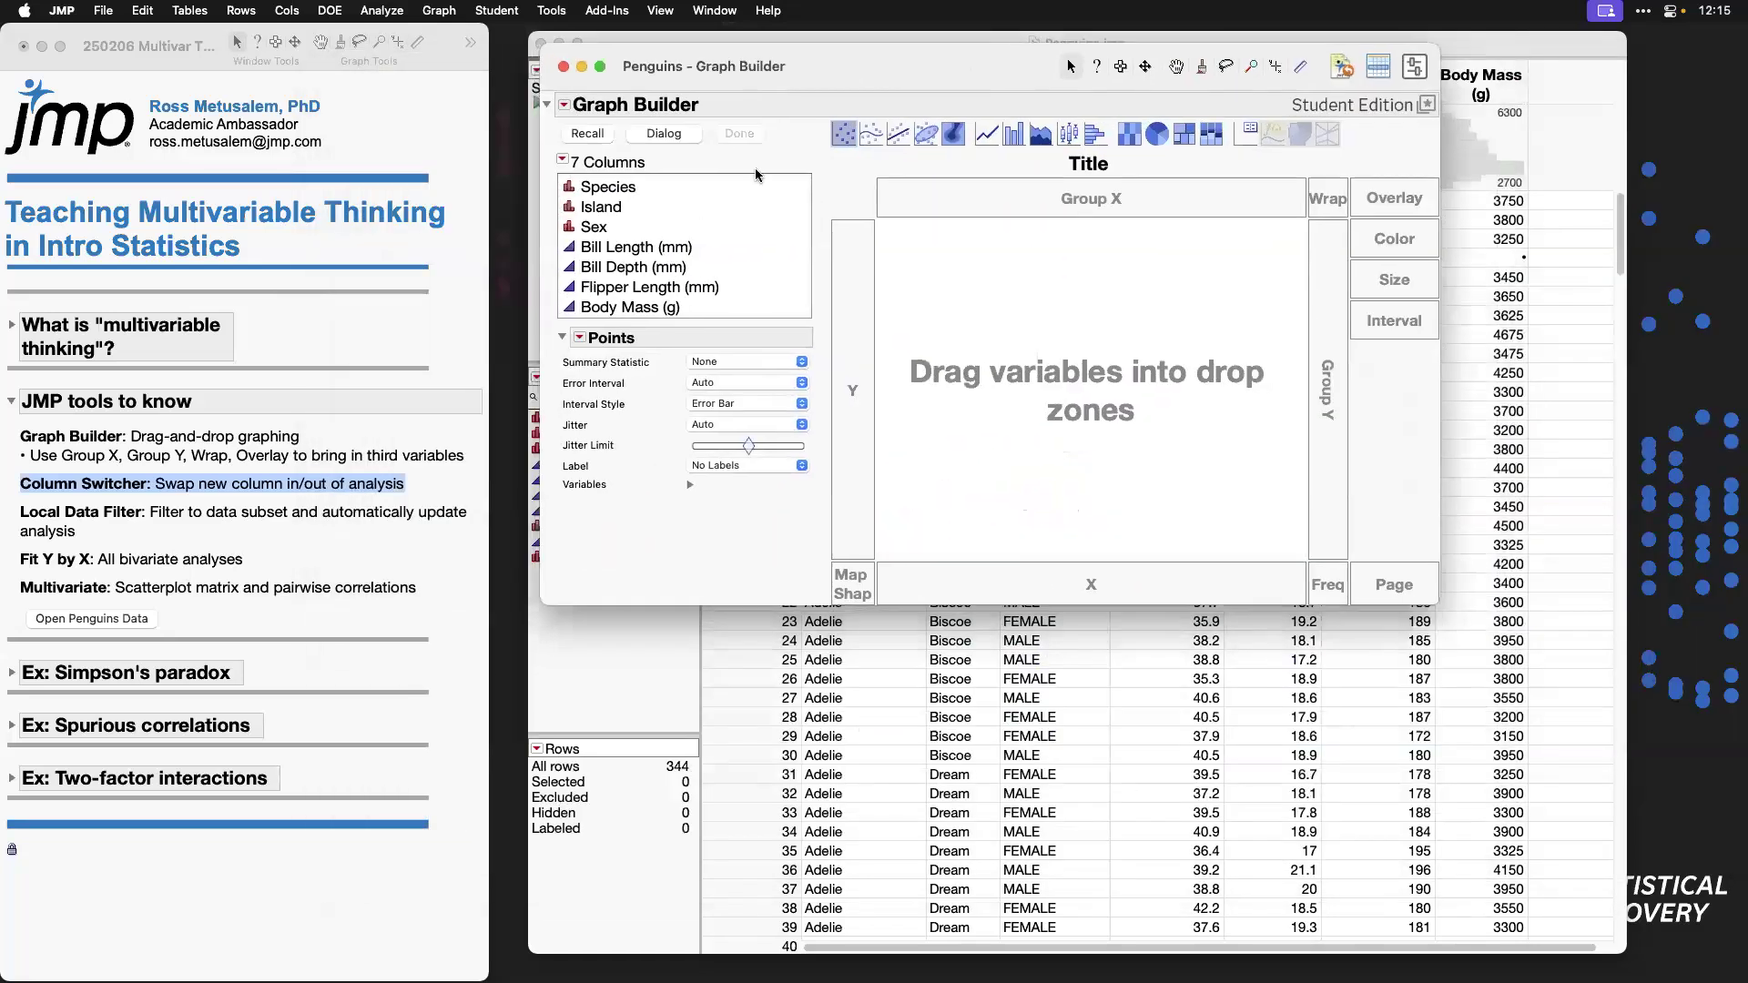
# Step: Plot Bill Length (mm) on Y against Bill Depth (mm) on X with a linear line of fit, and enlarge the graph window
pyautogui.click(637, 247)
pyautogui.moveTo(830, 304); pyautogui.dragTo(852, 364)
pyautogui.click(633, 267)
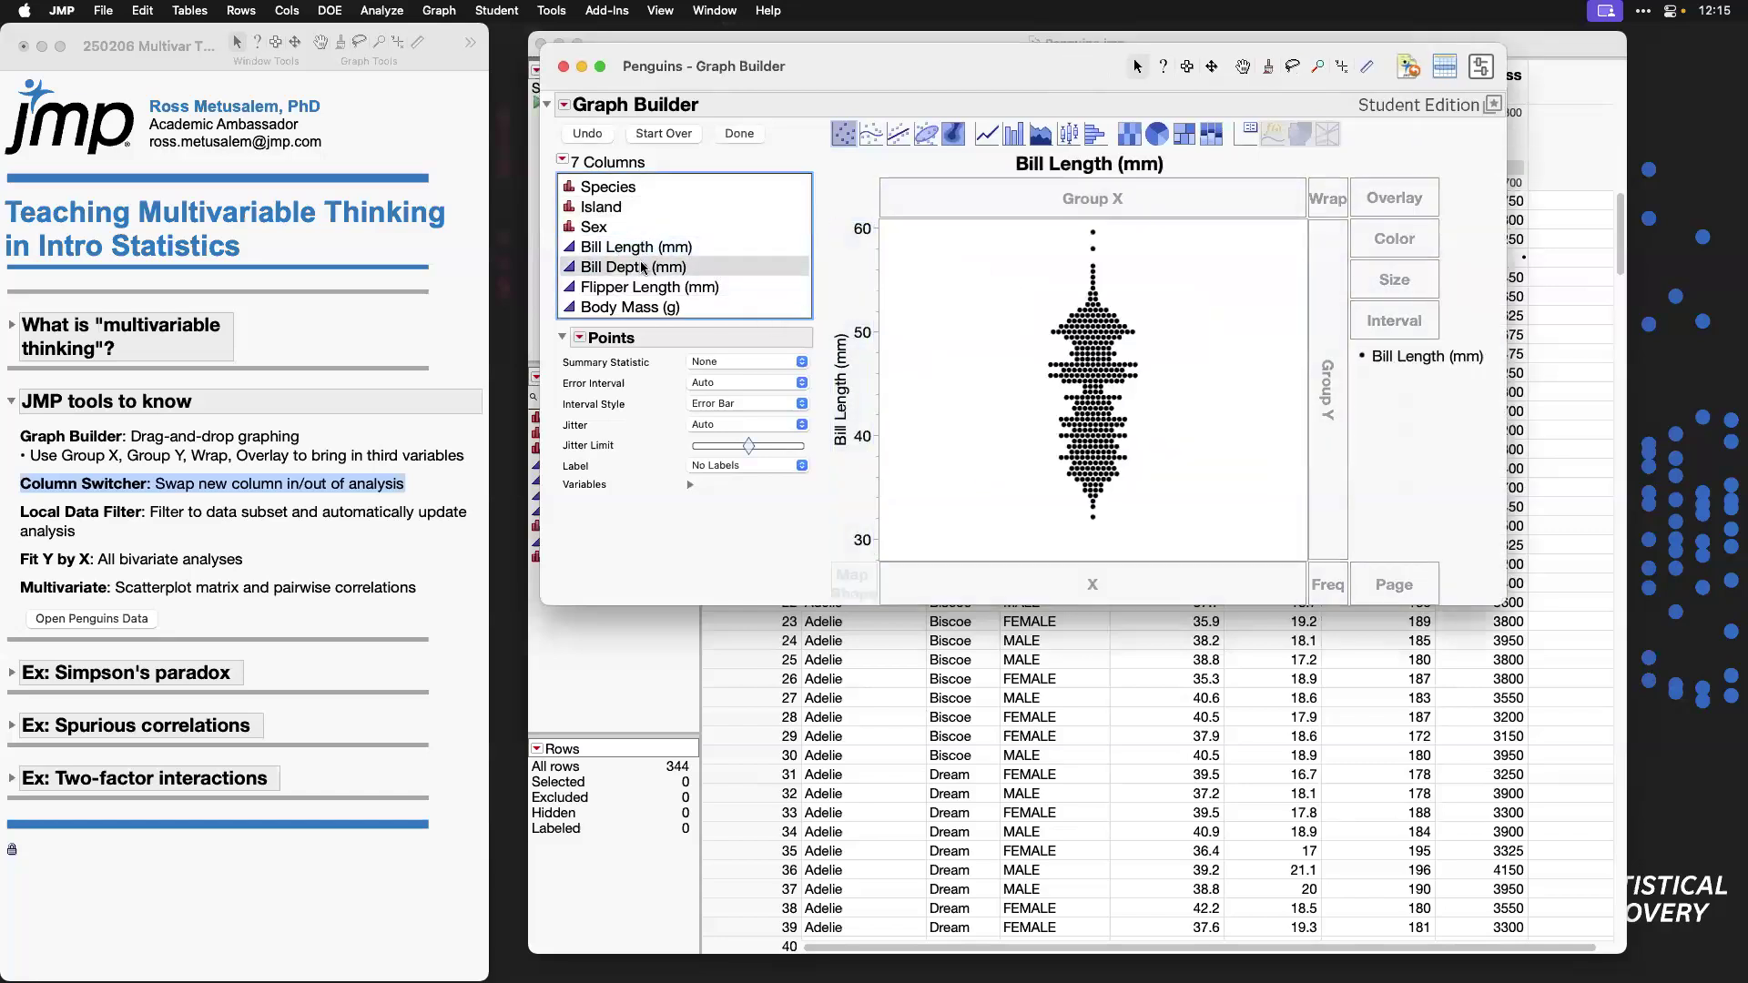
pyautogui.moveTo(633, 267); pyautogui.dragTo(997, 604)
pyautogui.moveTo(995, 583); pyautogui.dragTo(995, 583)
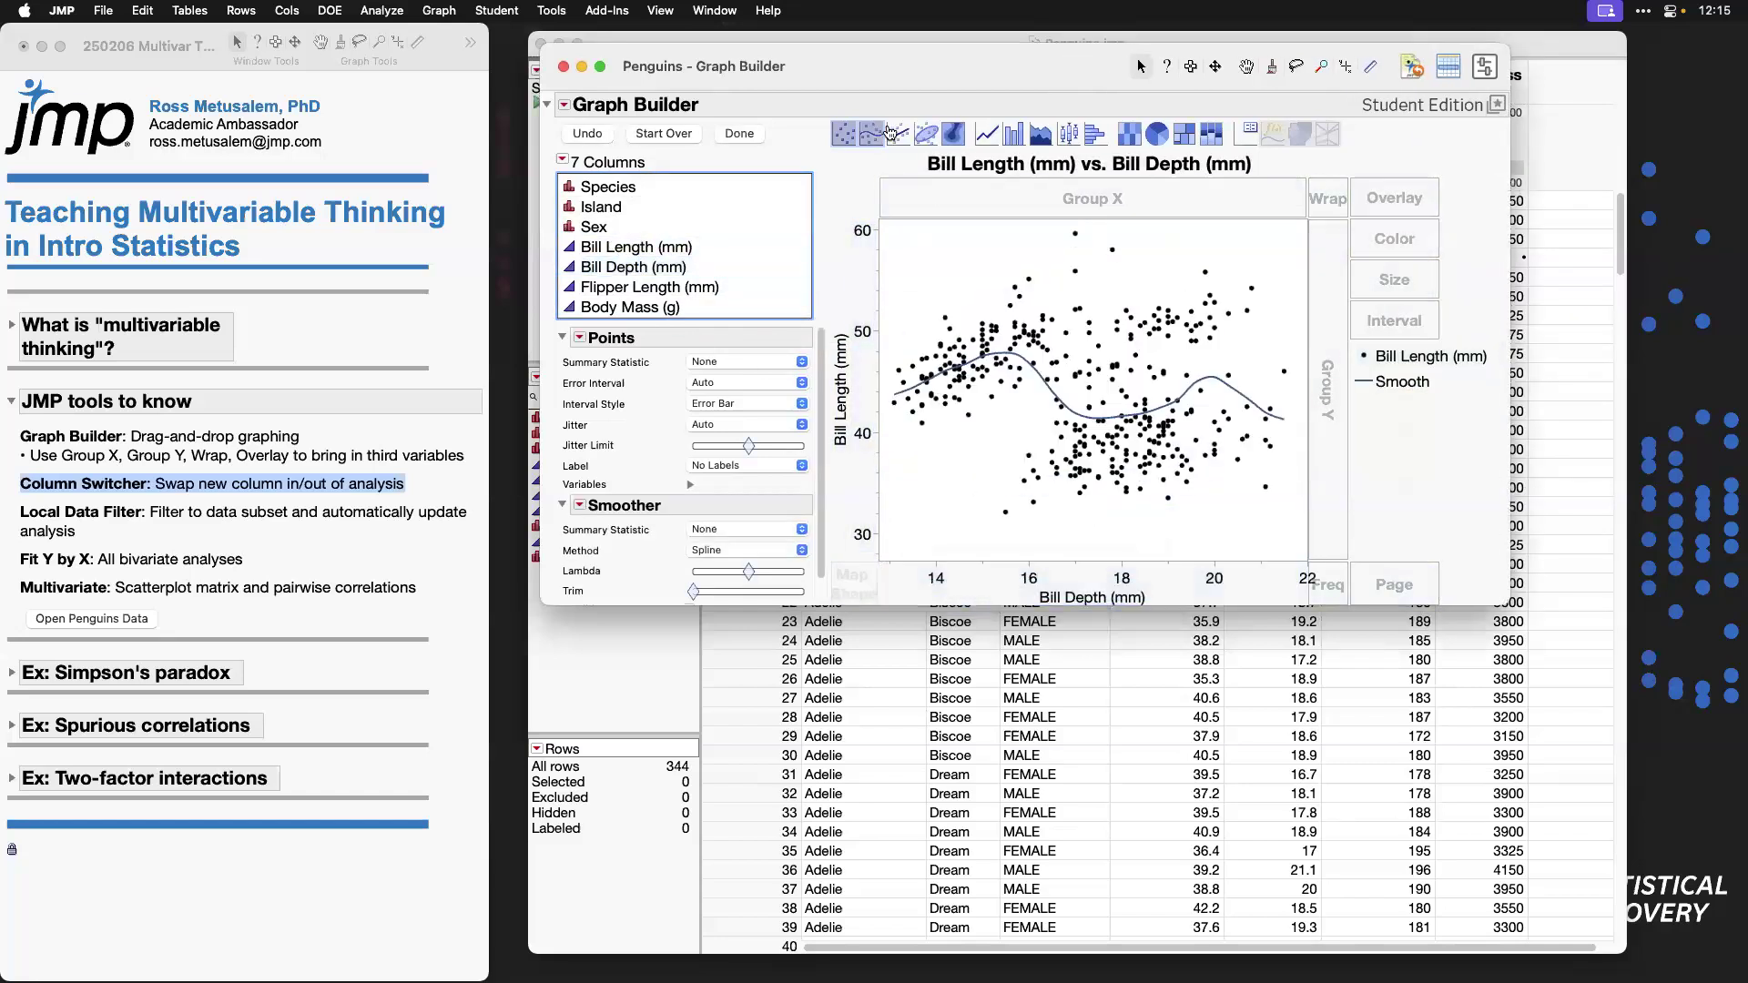
pyautogui.click(899, 133)
pyautogui.moveTo(1503, 603); pyautogui.dragTo(1659, 813)
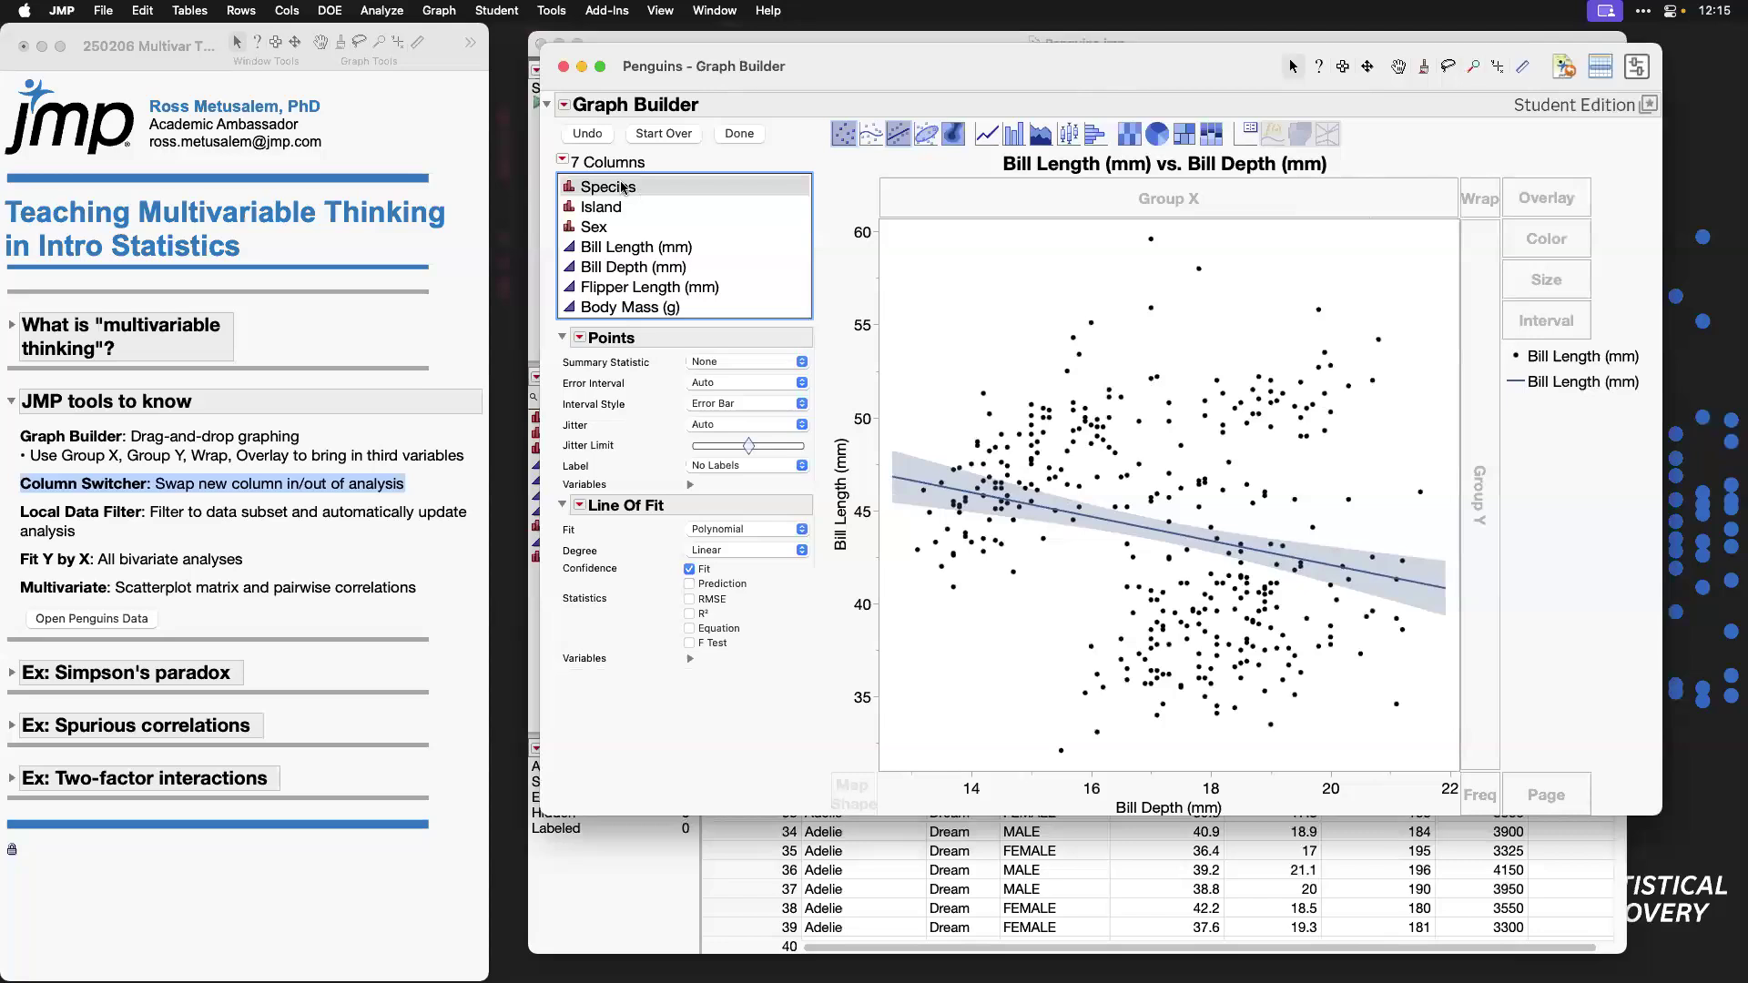
# Step: Highlight the Local Data Filter entry in the teaching outline, and add a Species local data filter to the finished graph
pyautogui.click(328, 515)
pyautogui.click(269, 514)
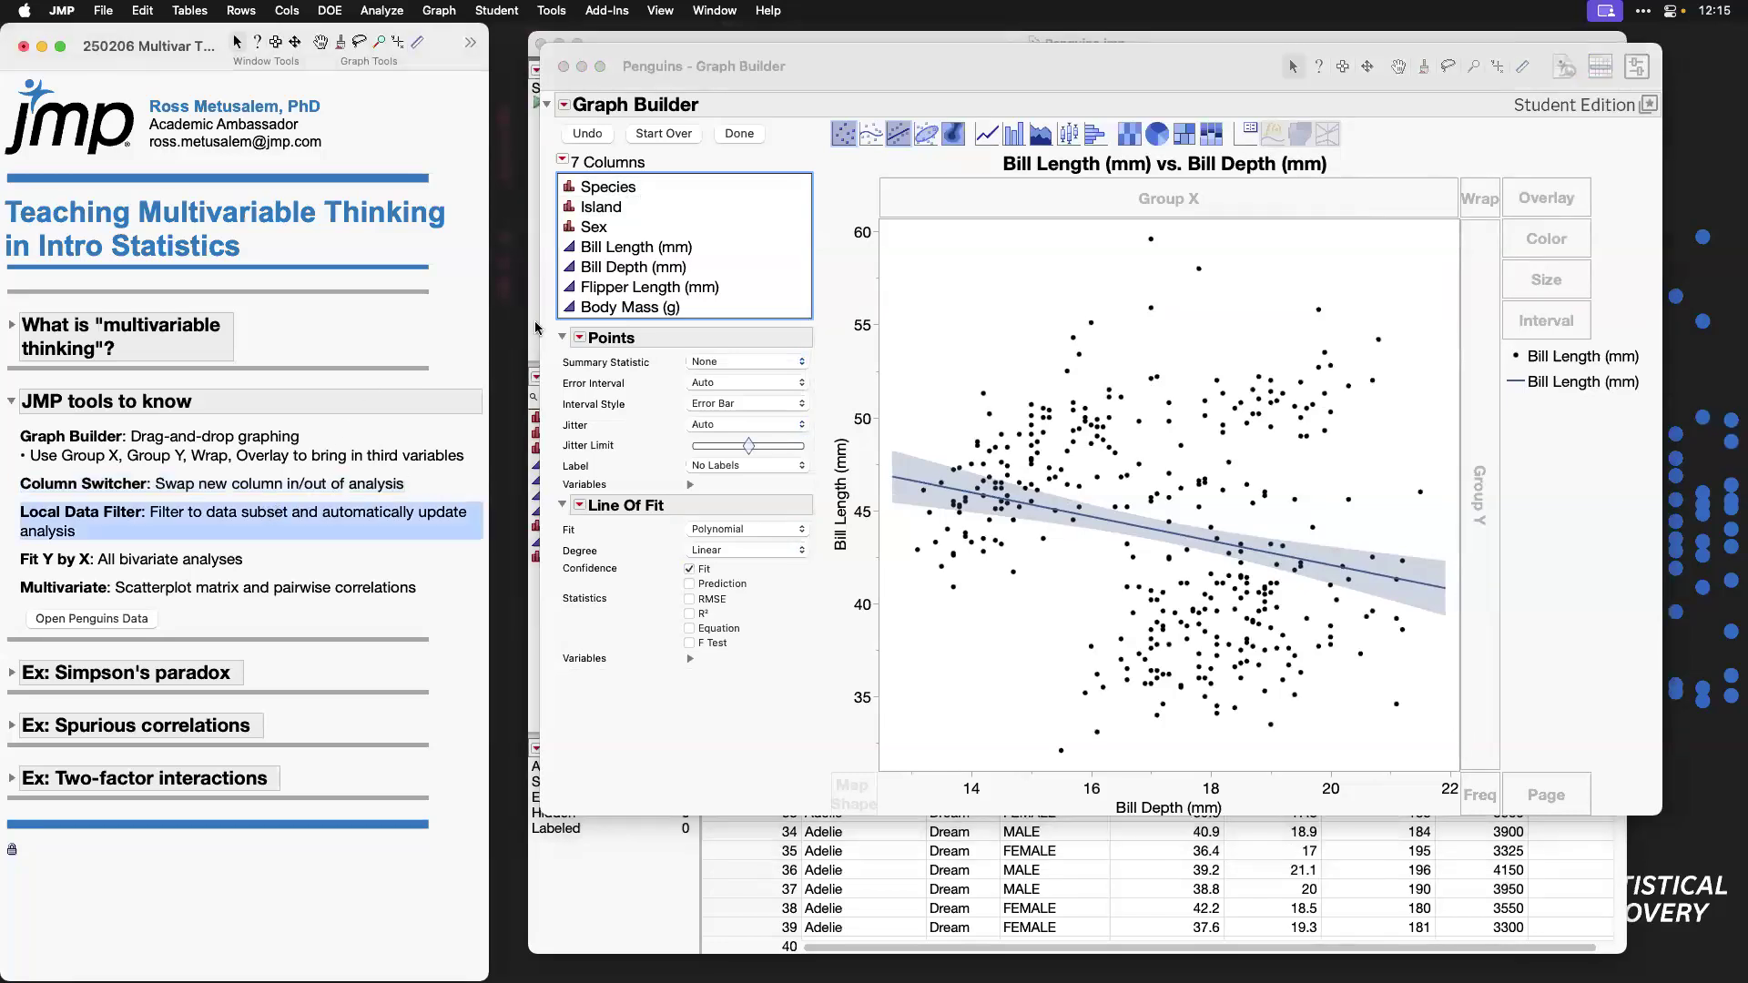
pyautogui.click(564, 107)
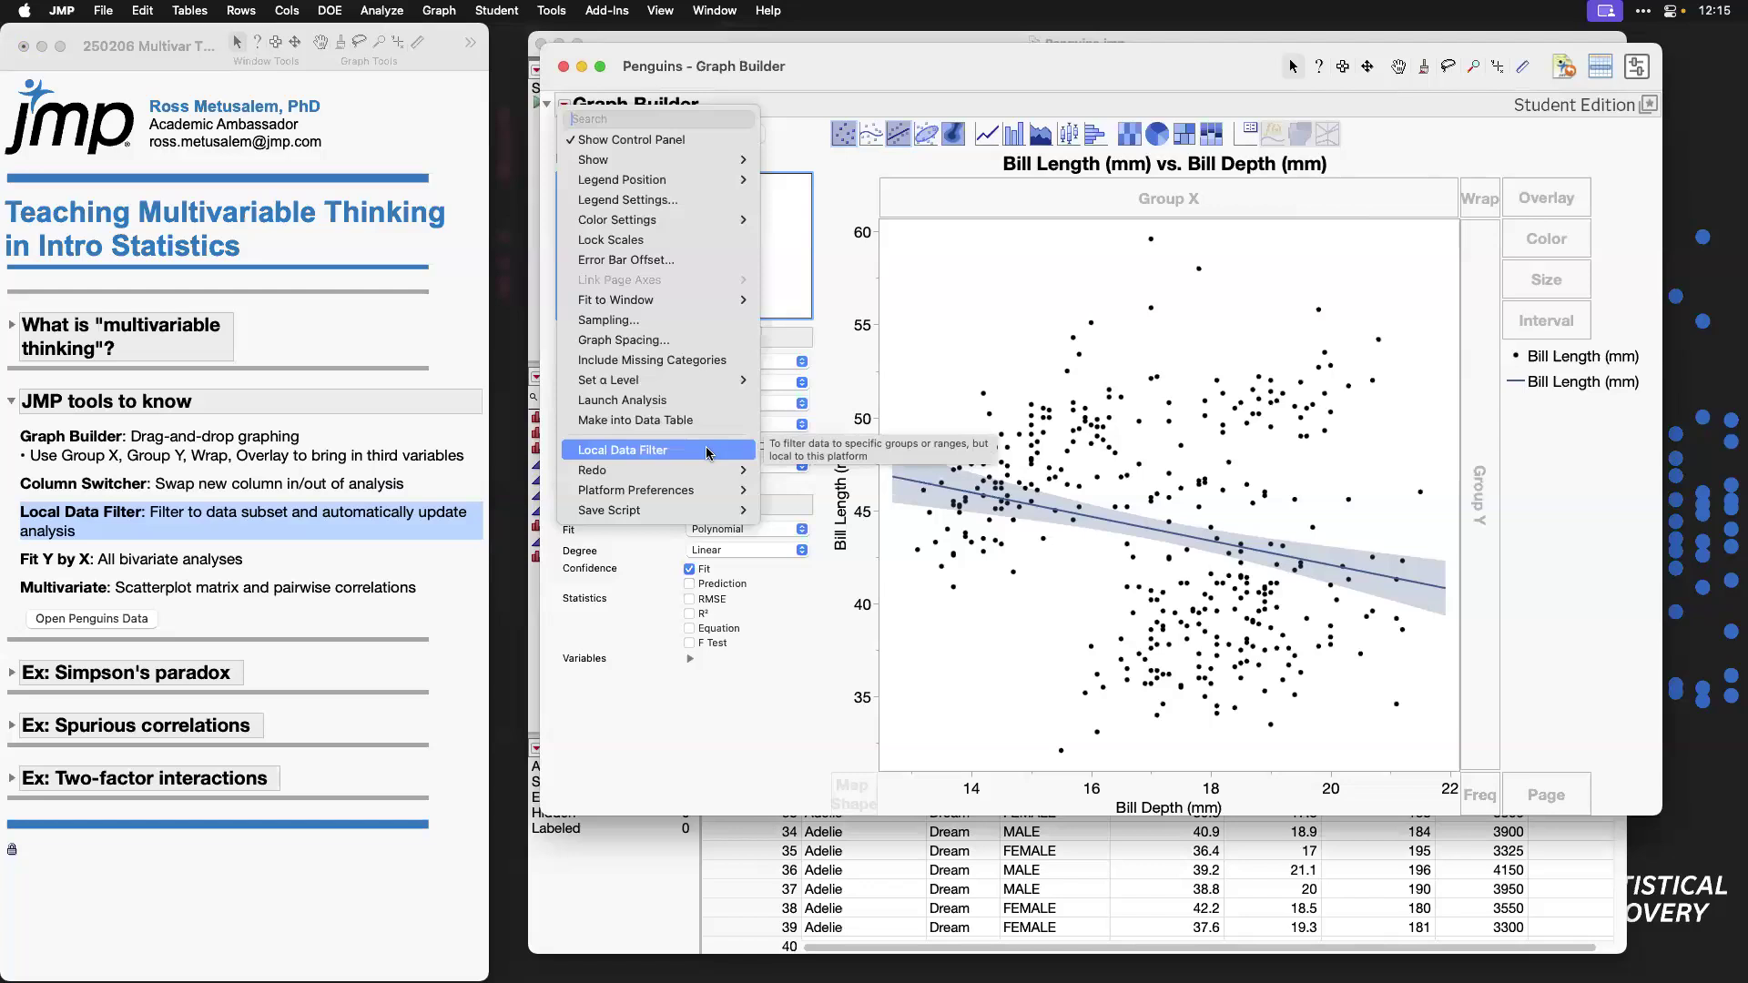
pyautogui.moveTo(711, 471)
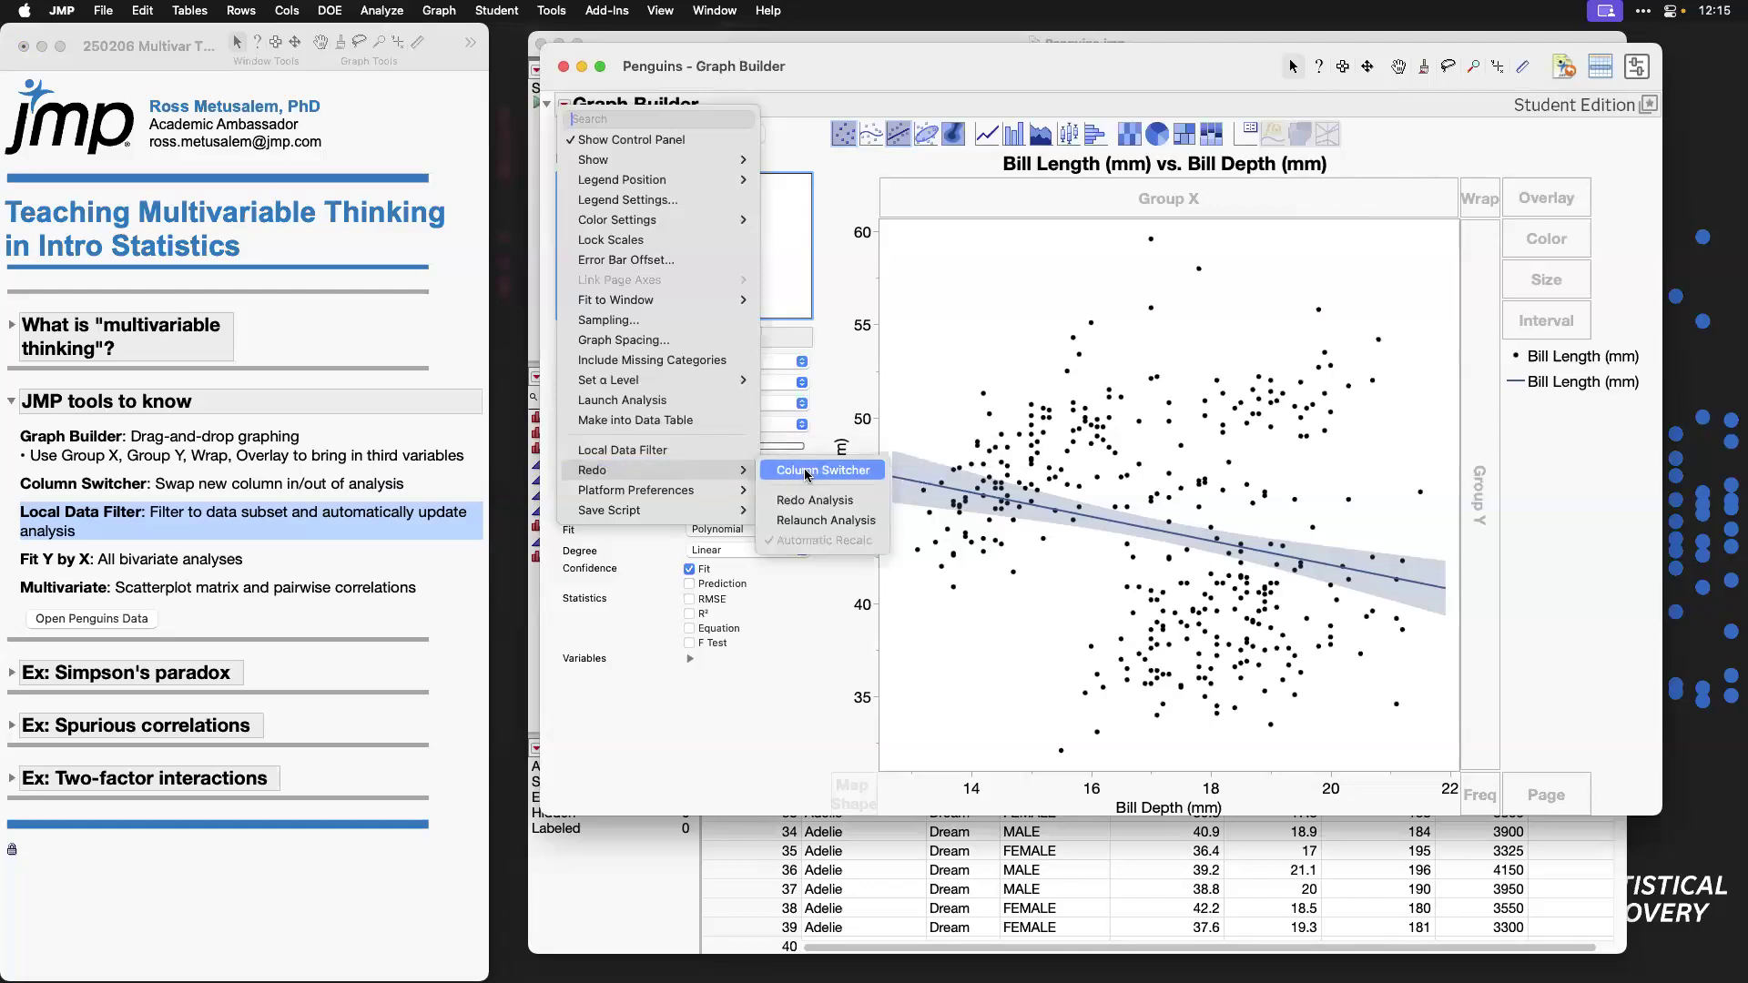
pyautogui.click(692, 449)
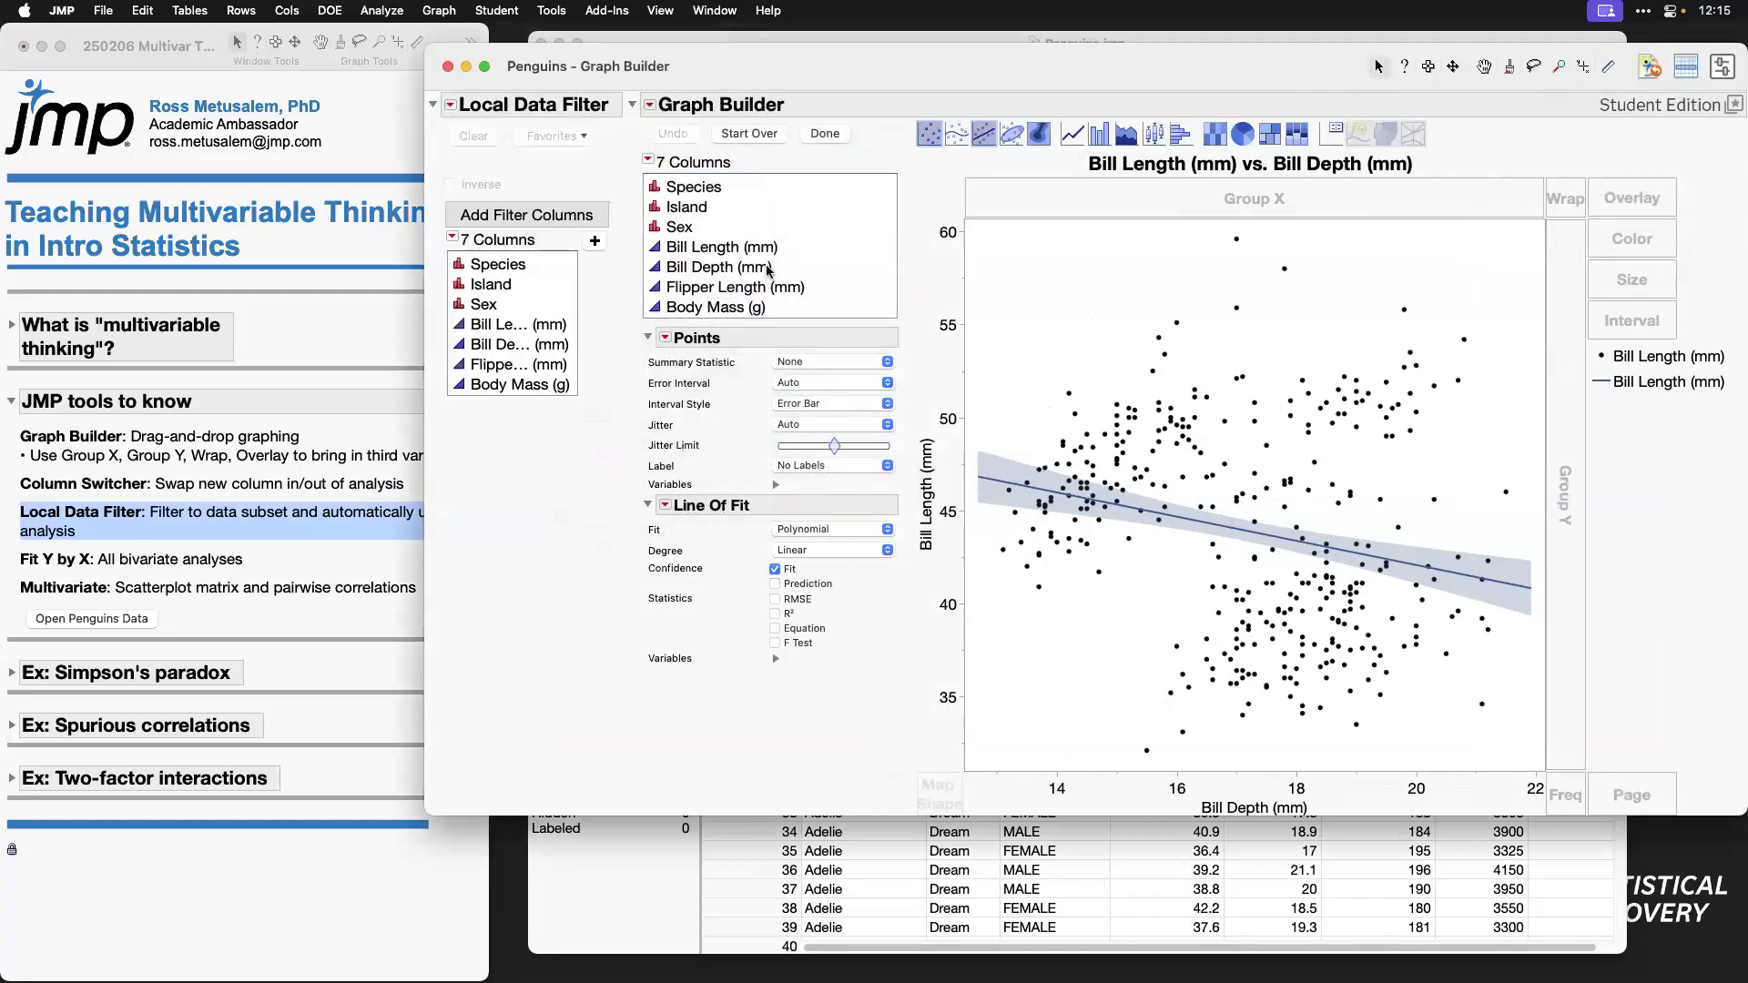
pyautogui.click(544, 264)
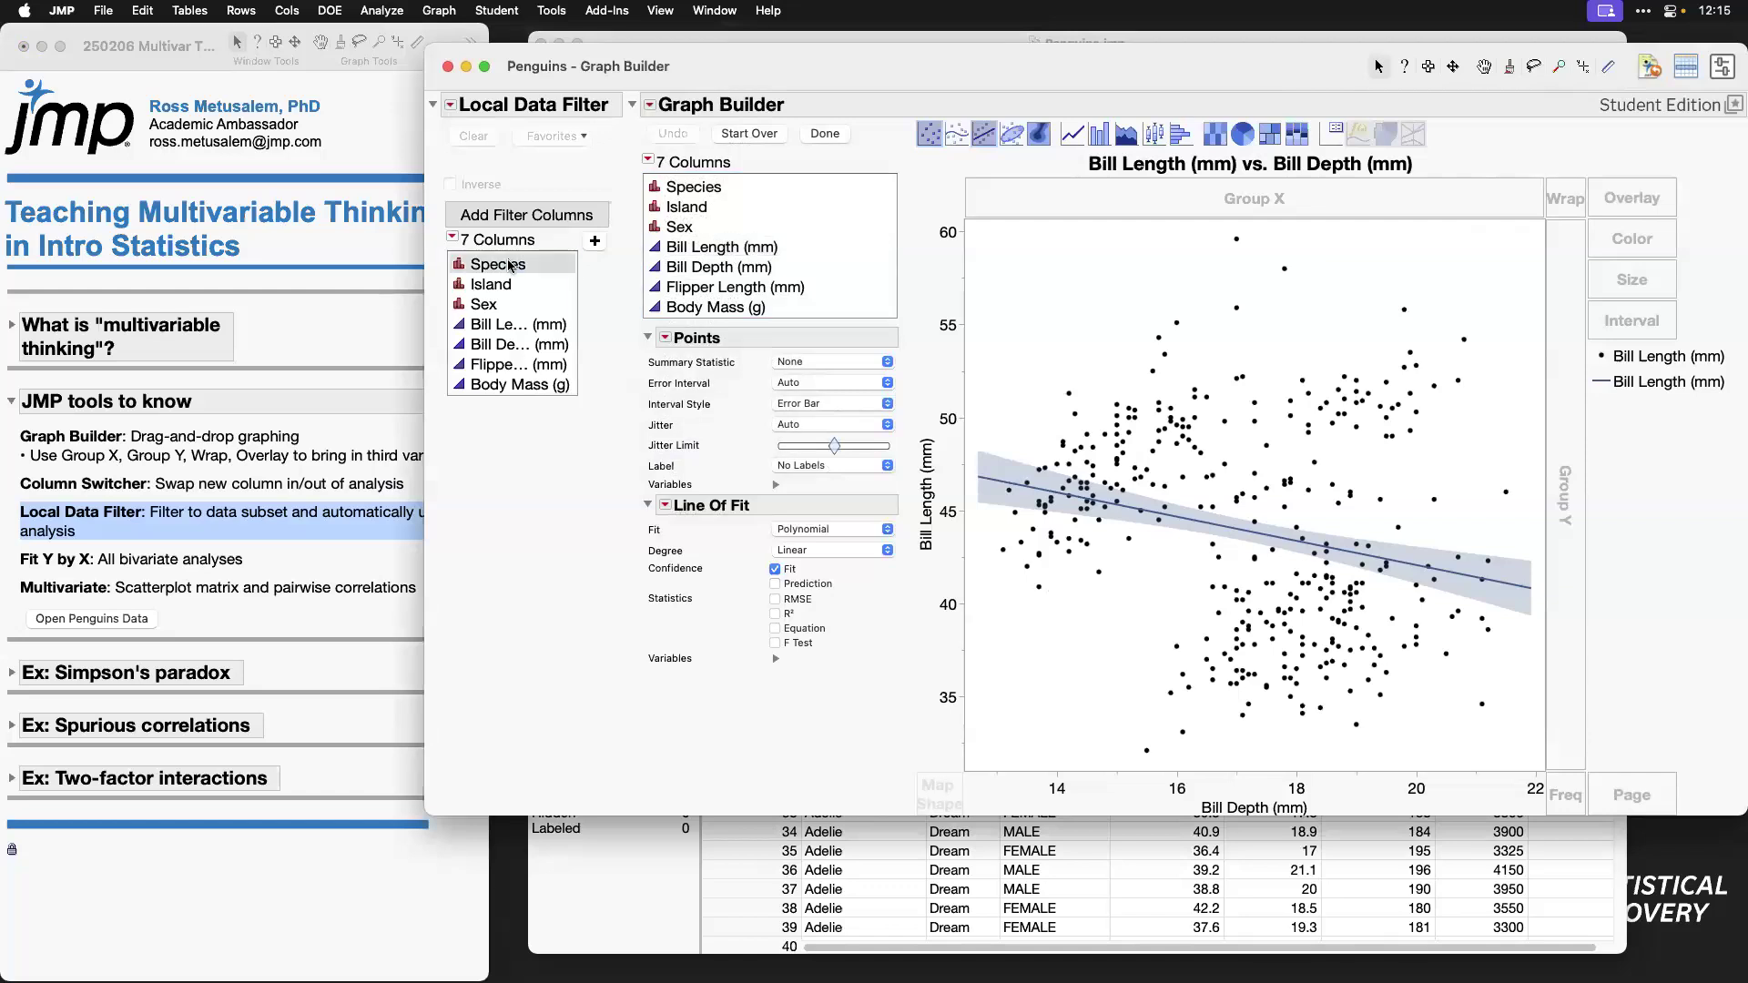
pyautogui.click(594, 246)
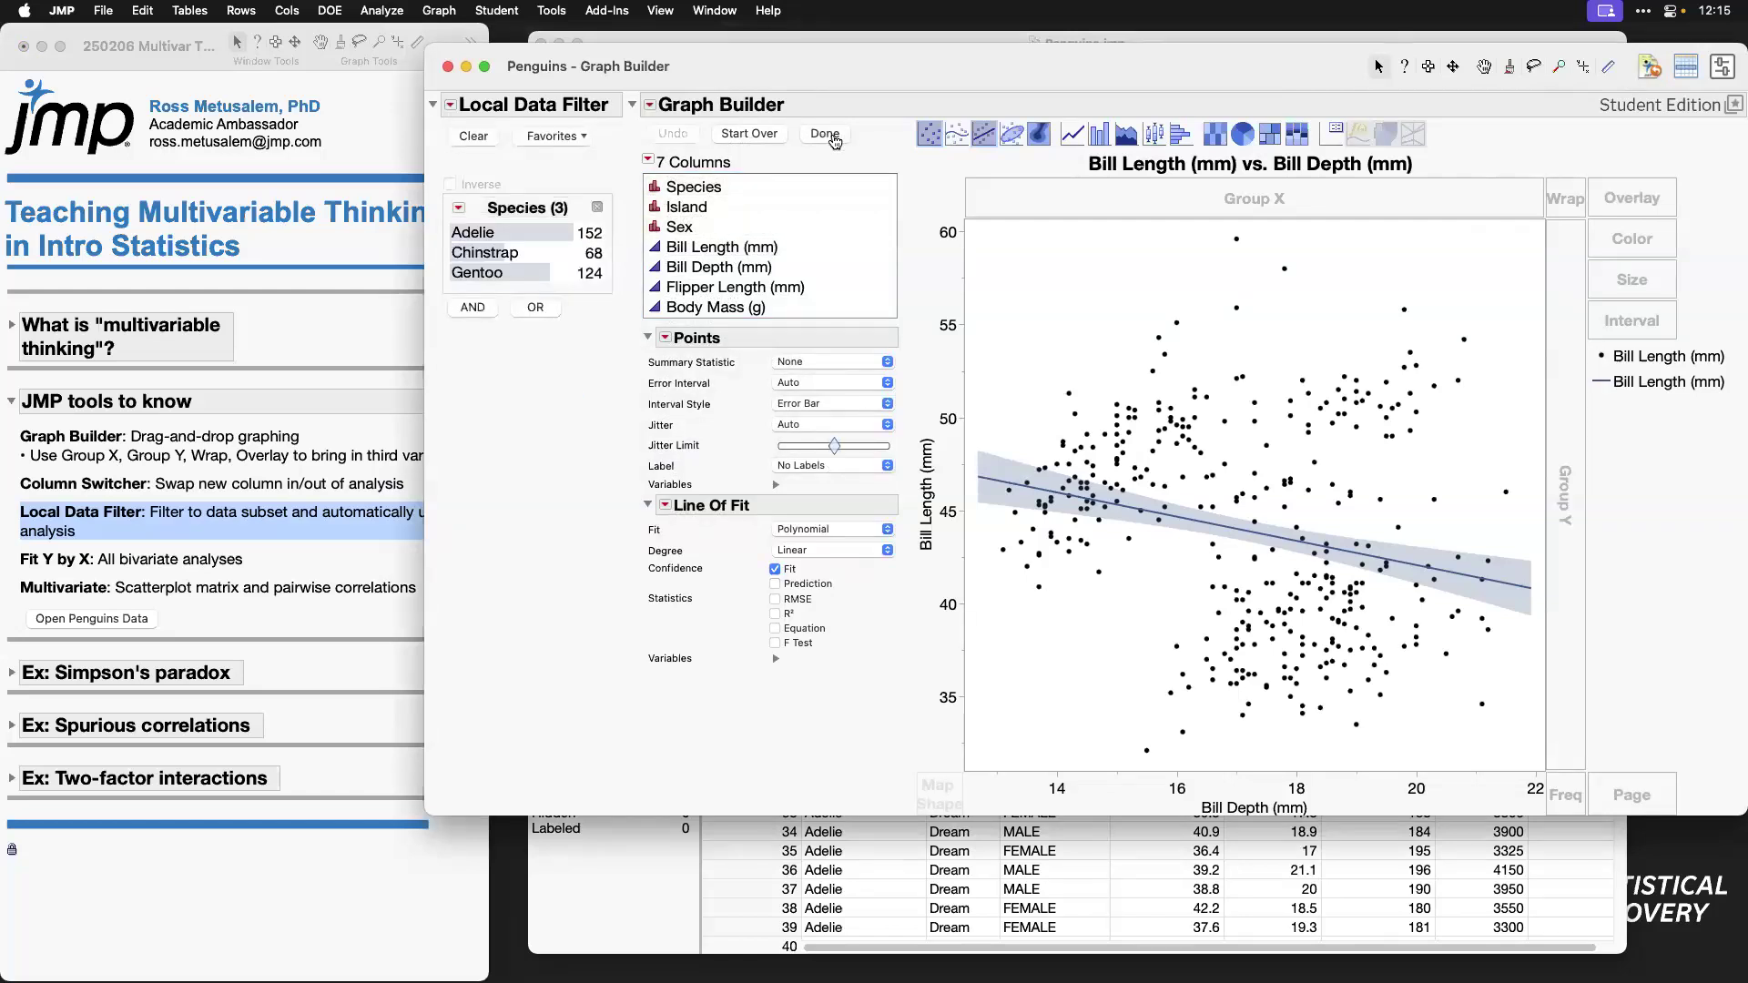
pyautogui.click(825, 135)
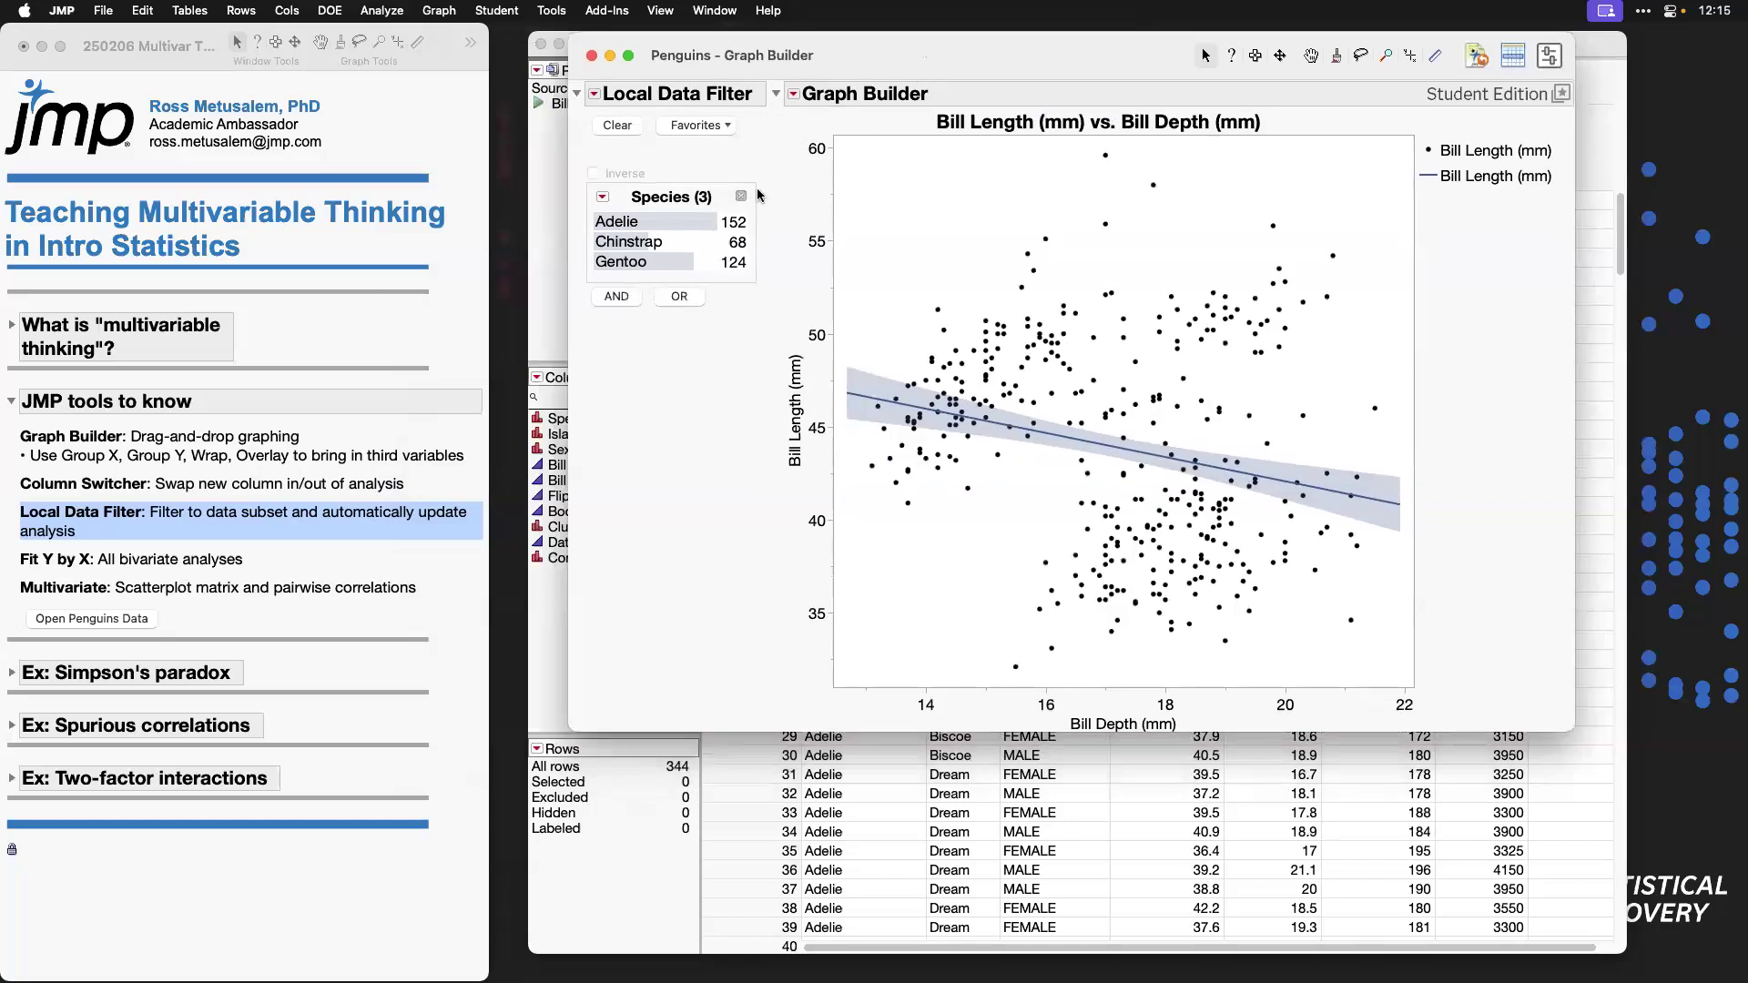
# Step: Filter the graph to Adelie, Chinstrap, Chinstrap with Gentoo, Adelie with Gentoo, and Gentoo alone to compare the fits, ending with no species selected
pyautogui.click(695, 222)
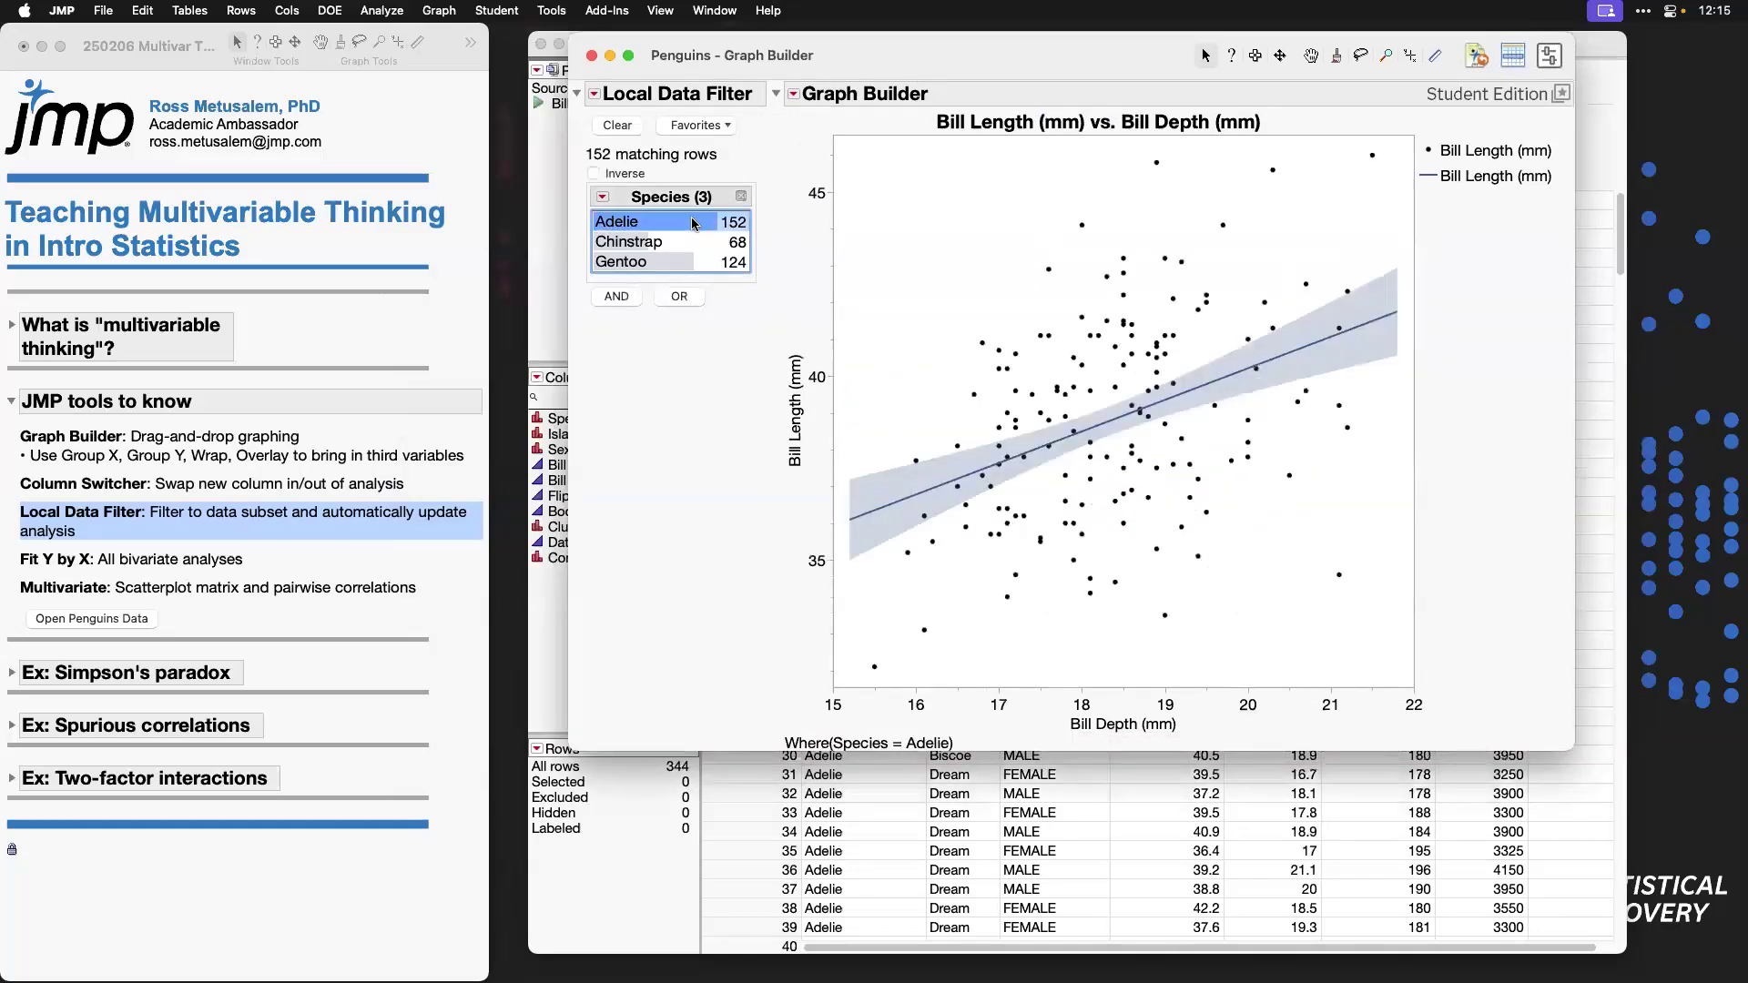
pyautogui.click(632, 244)
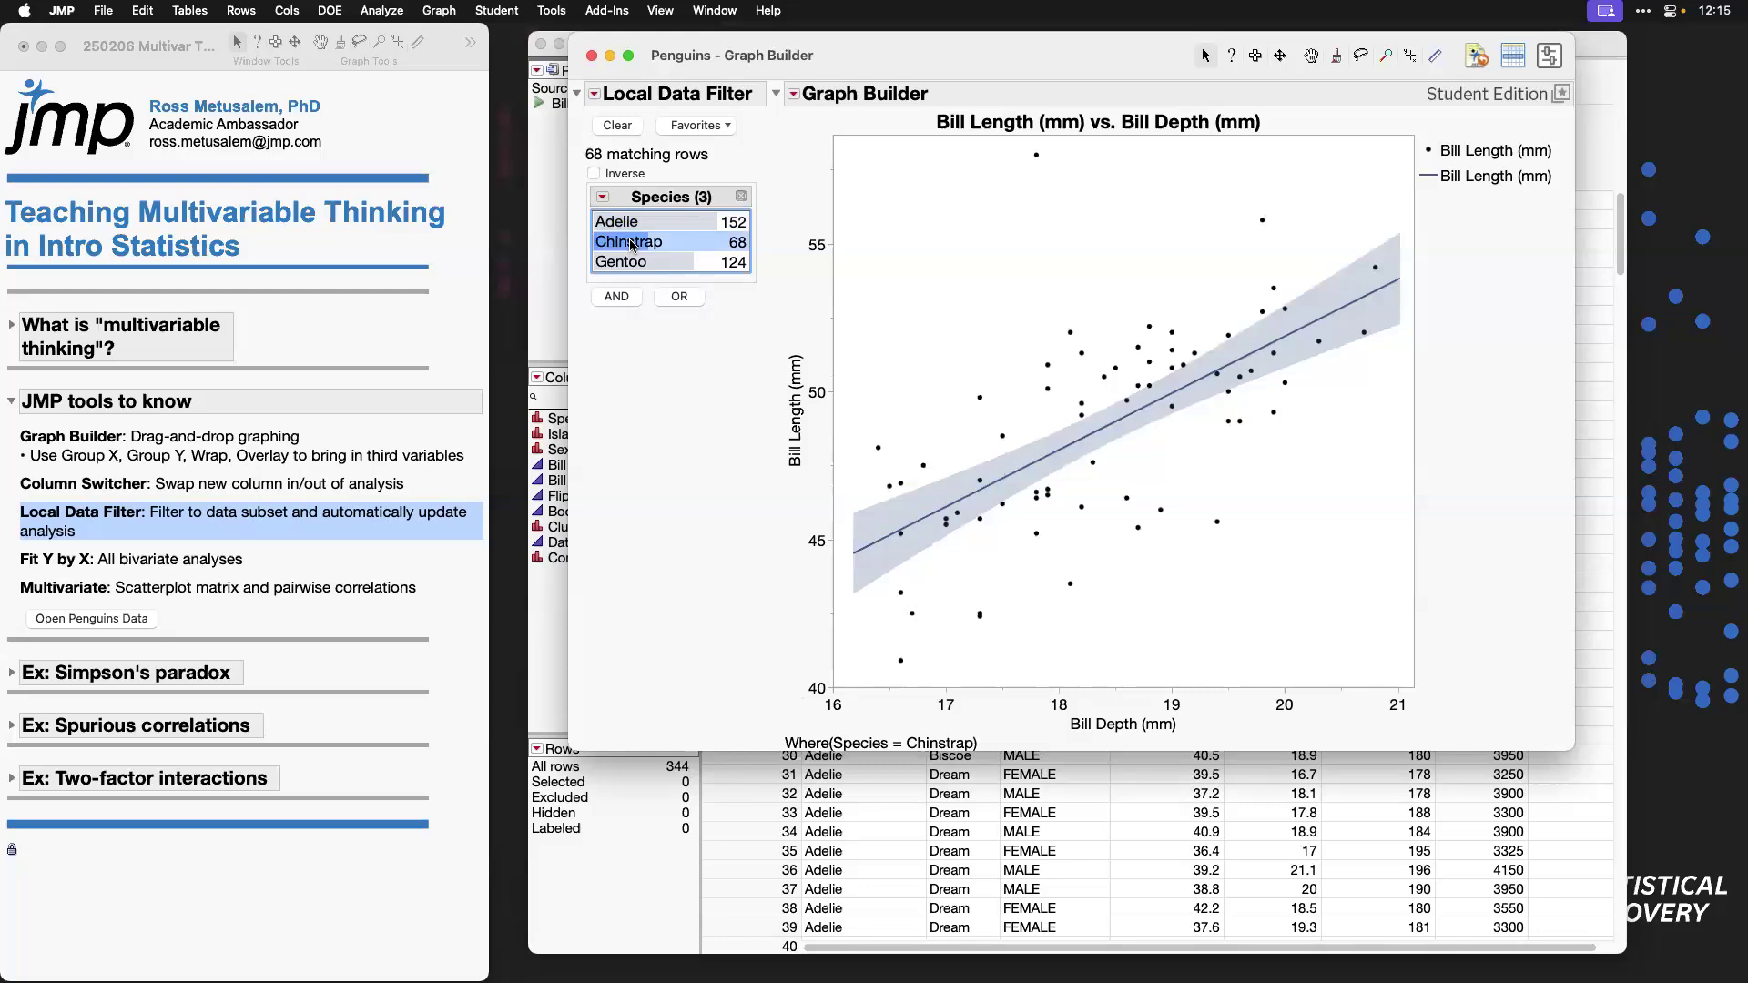
pyautogui.keyDown('shift'); pyautogui.click(634, 262); pyautogui.keyUp('shift')
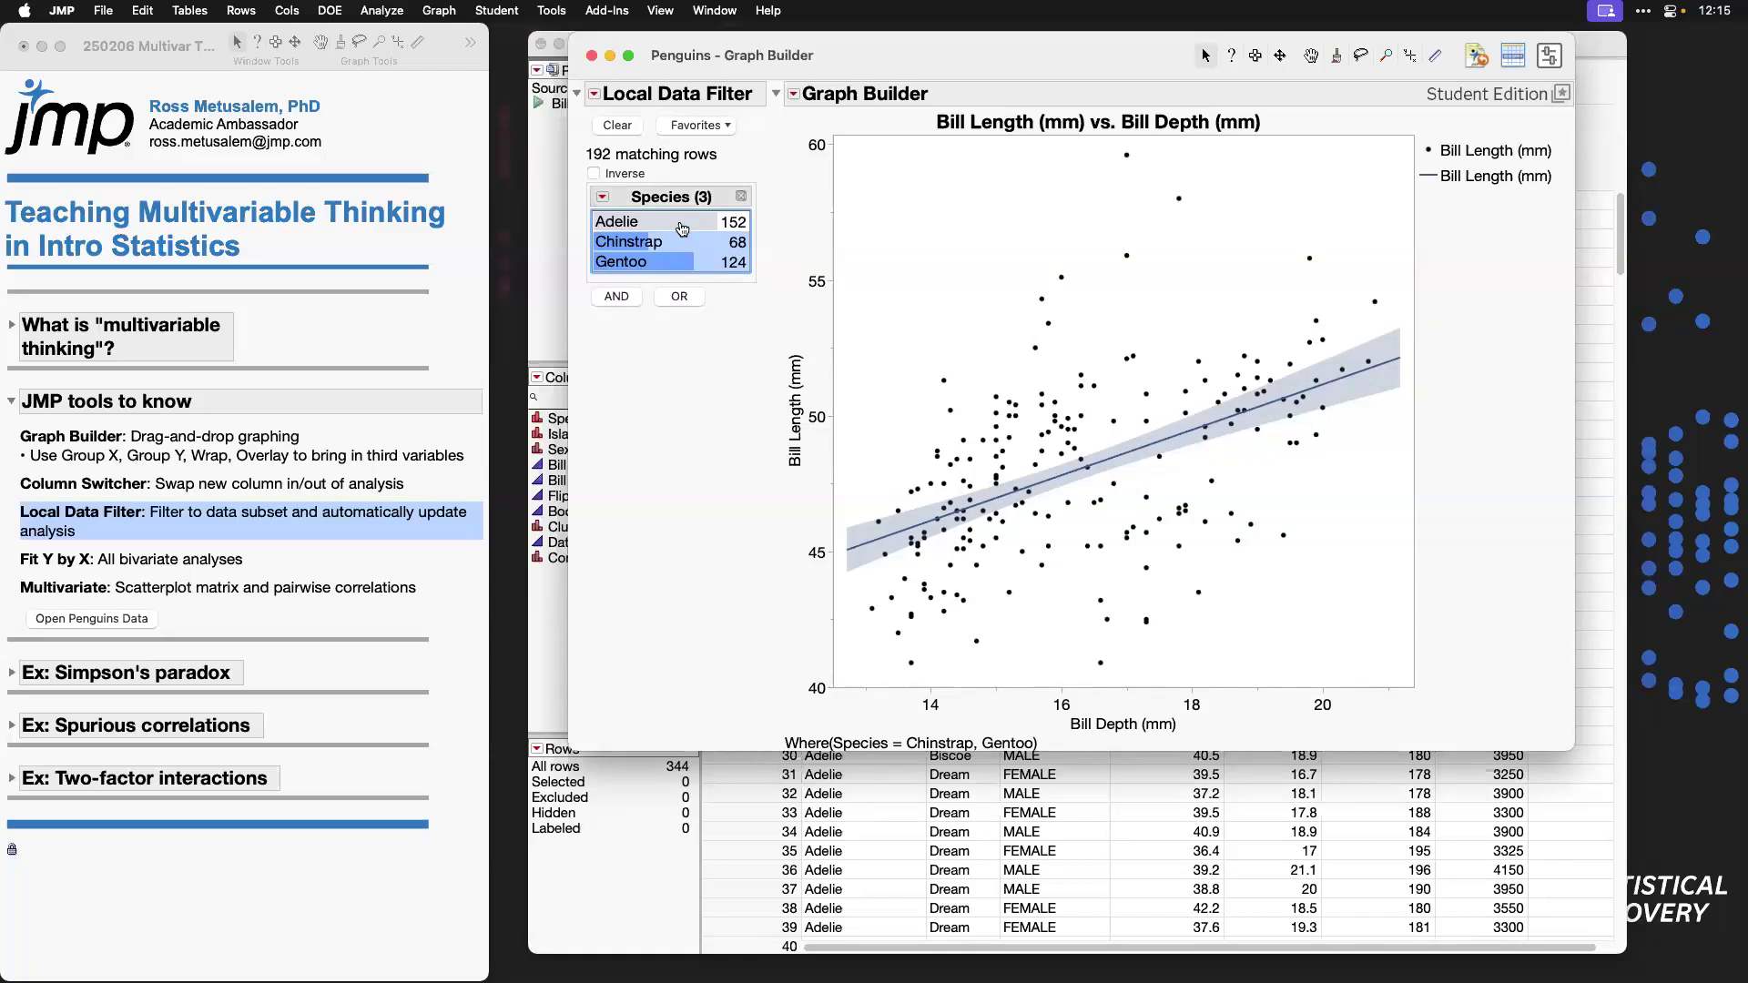
pyautogui.click(683, 225)
pyautogui.keyDown('super'); pyautogui.click(667, 262); pyautogui.keyUp('super')
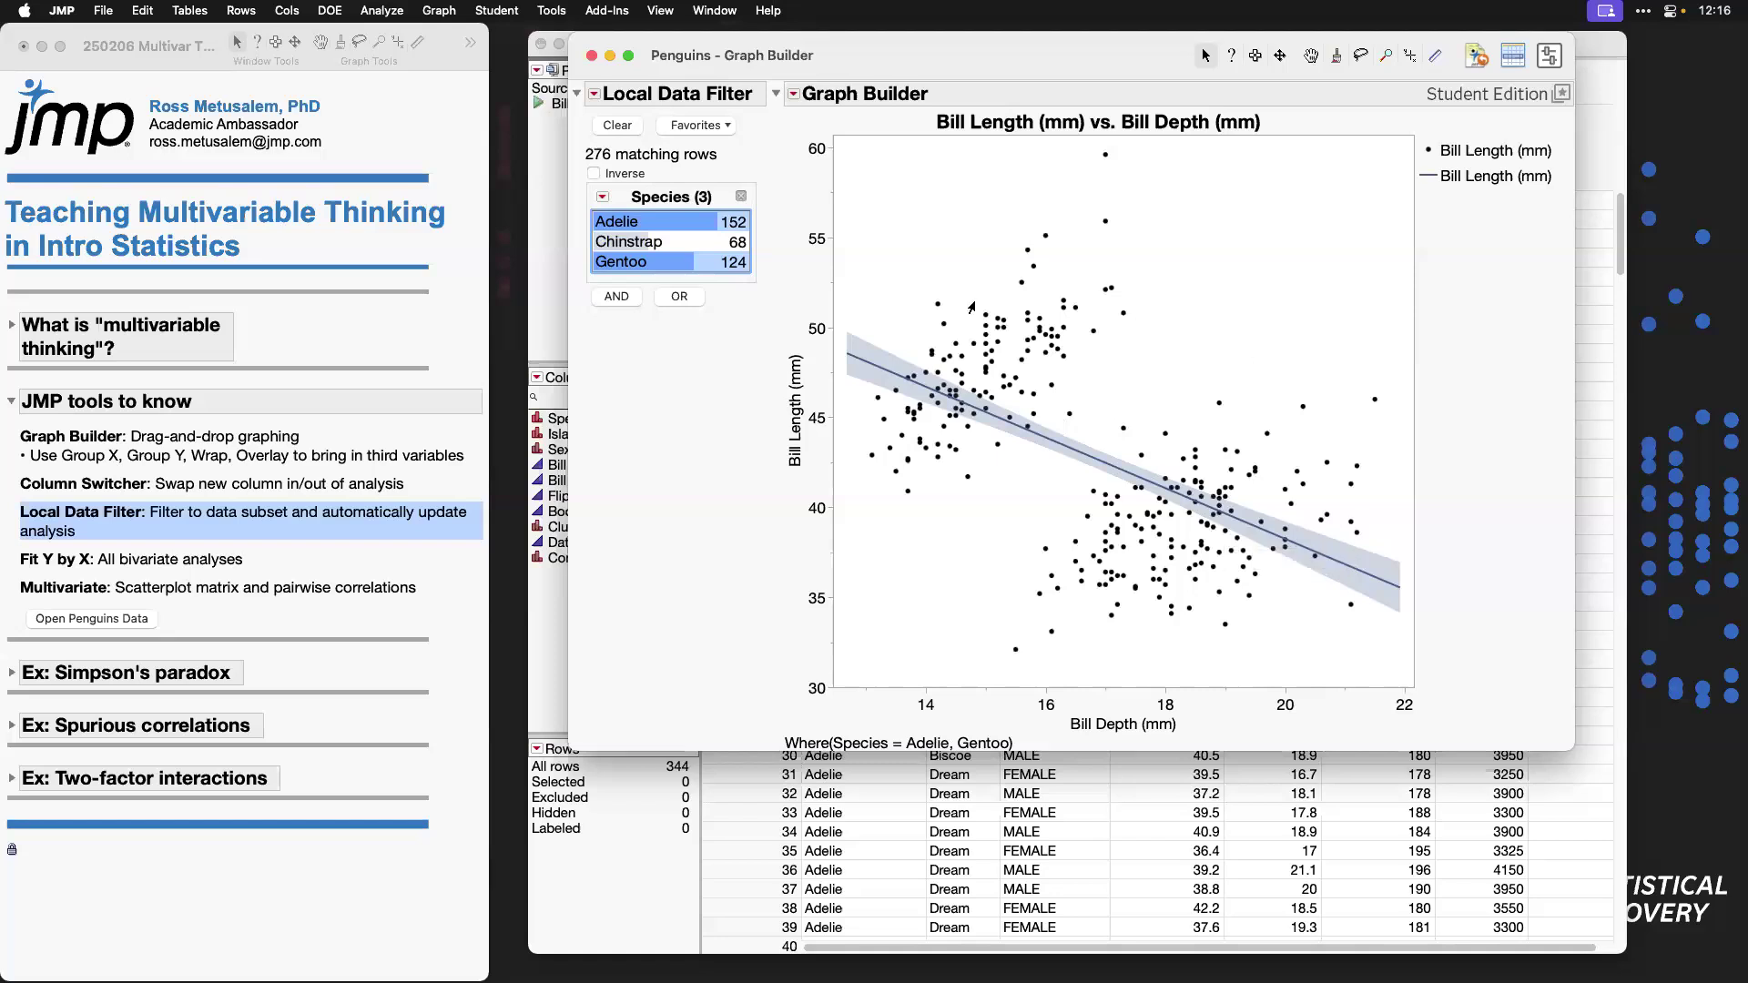
pyautogui.click(664, 256)
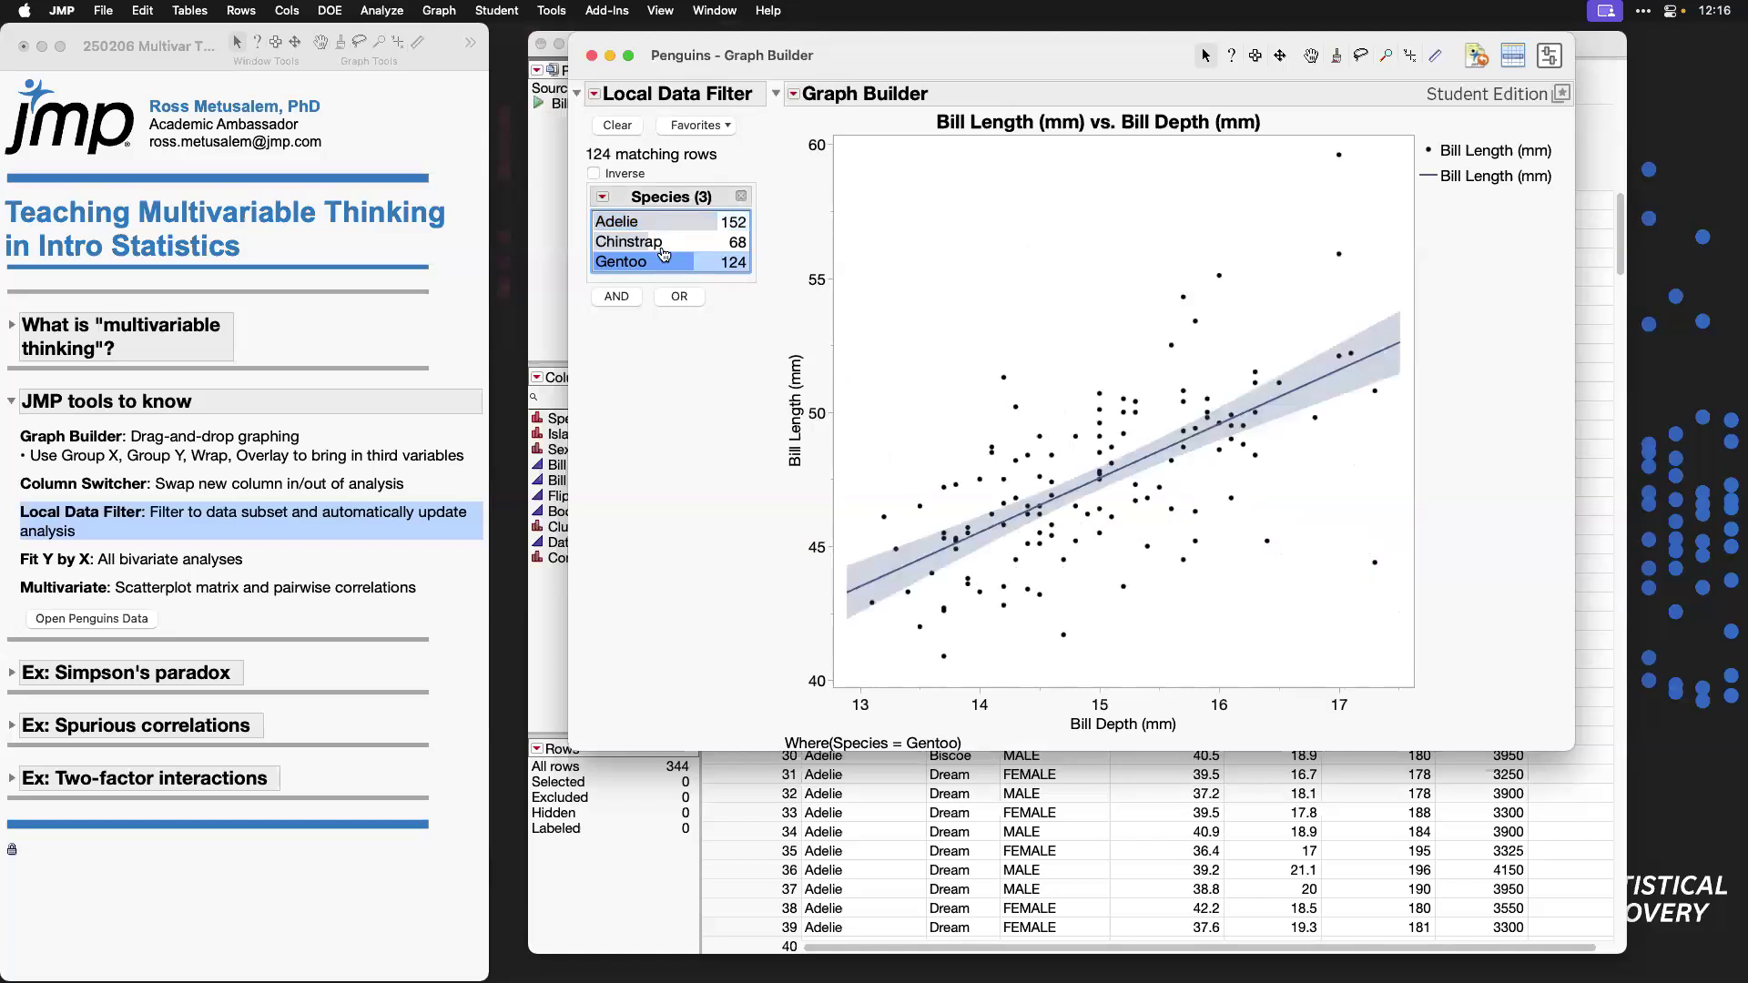
pyautogui.click(663, 260)
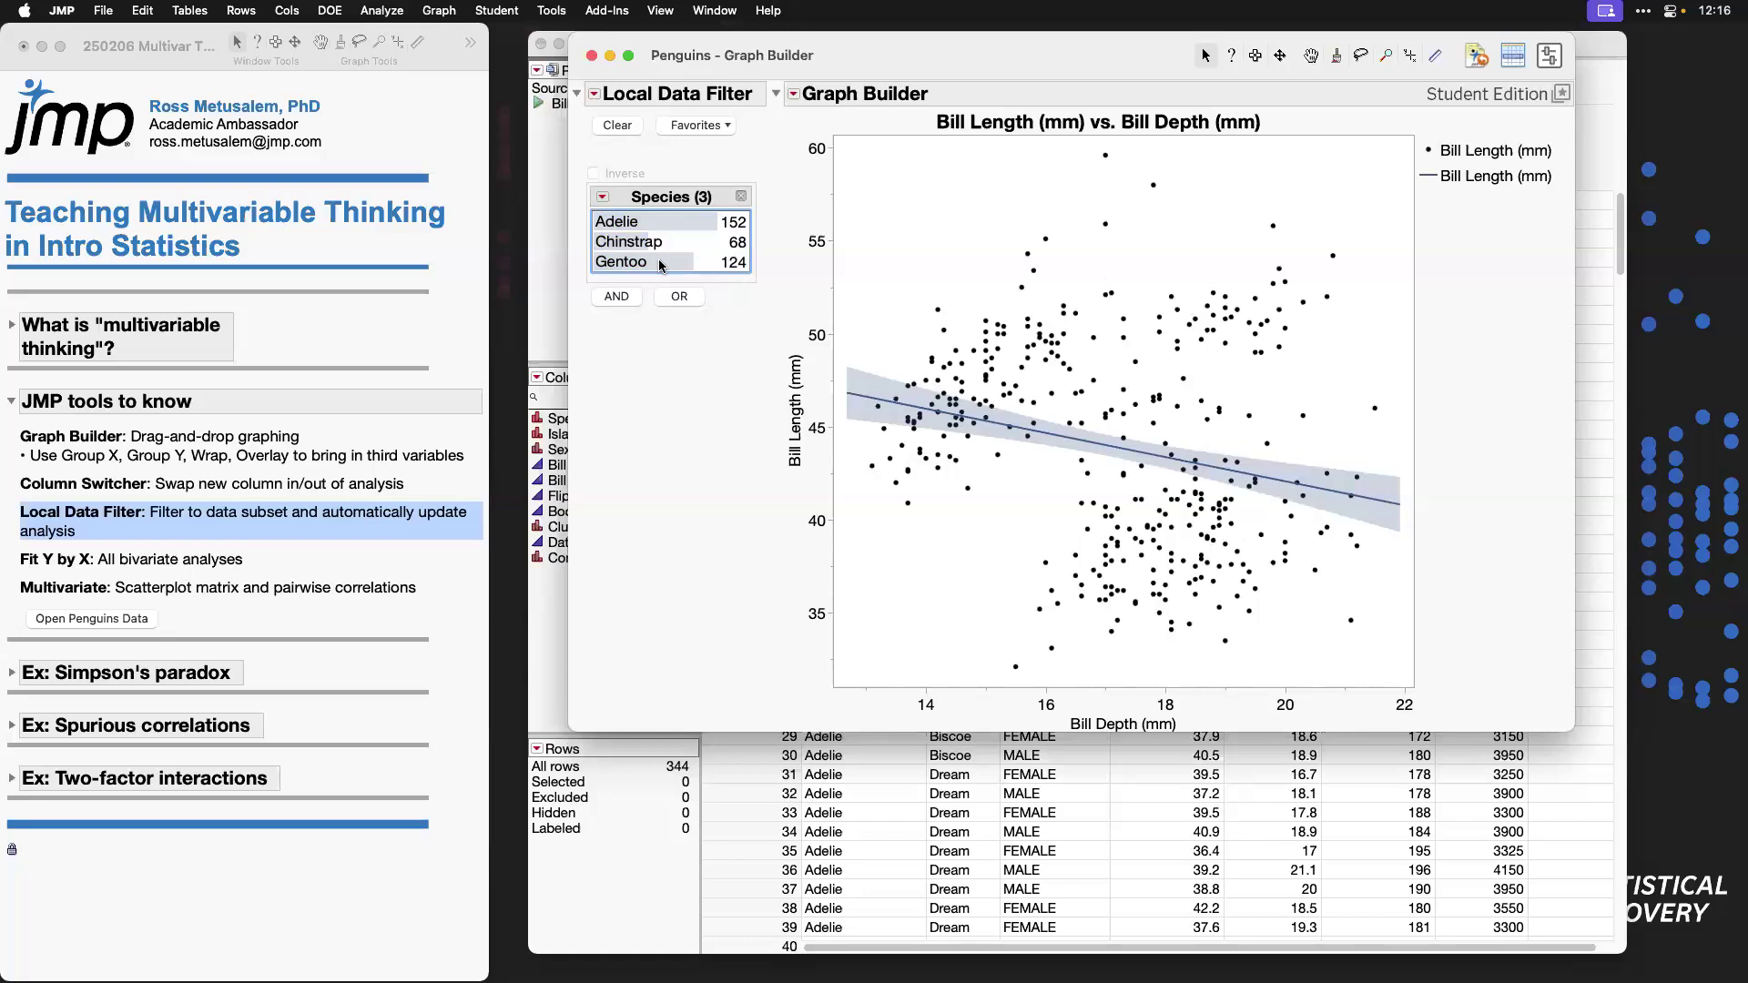
# Step: Highlight the Fit Y by X entry in the teaching outline and close the Graph Builder window
pyautogui.click(794, 93)
pyautogui.click(822, 132)
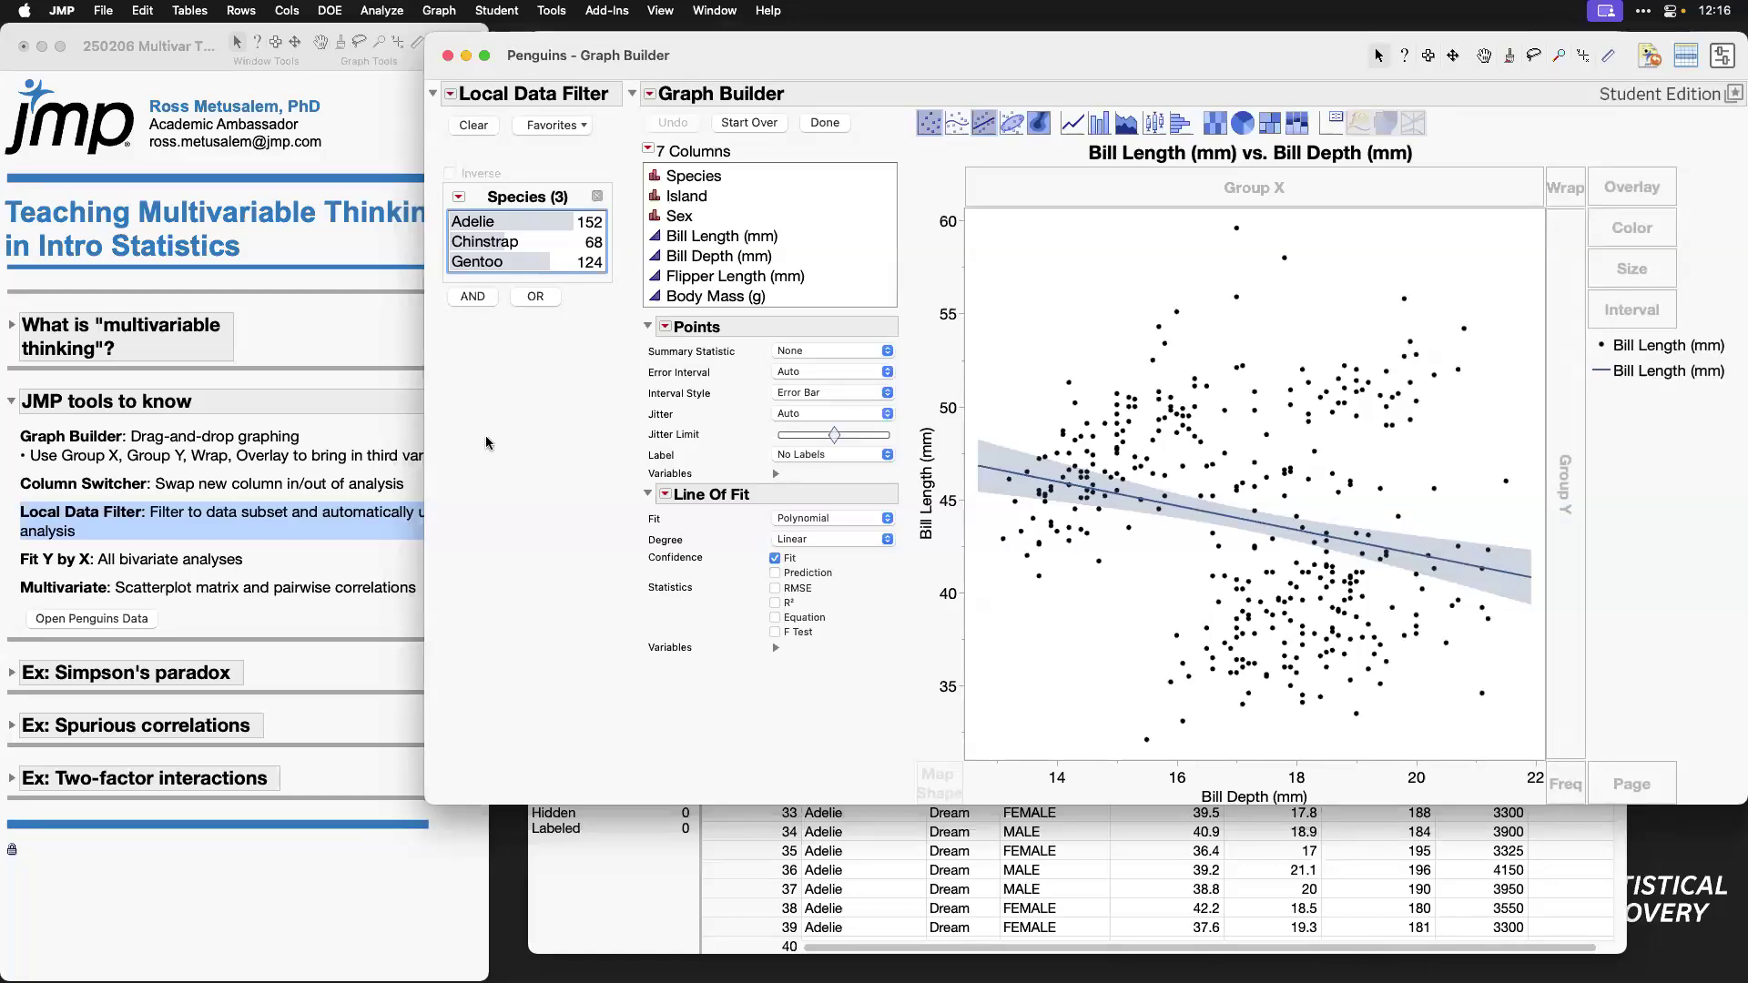
pyautogui.click(227, 556)
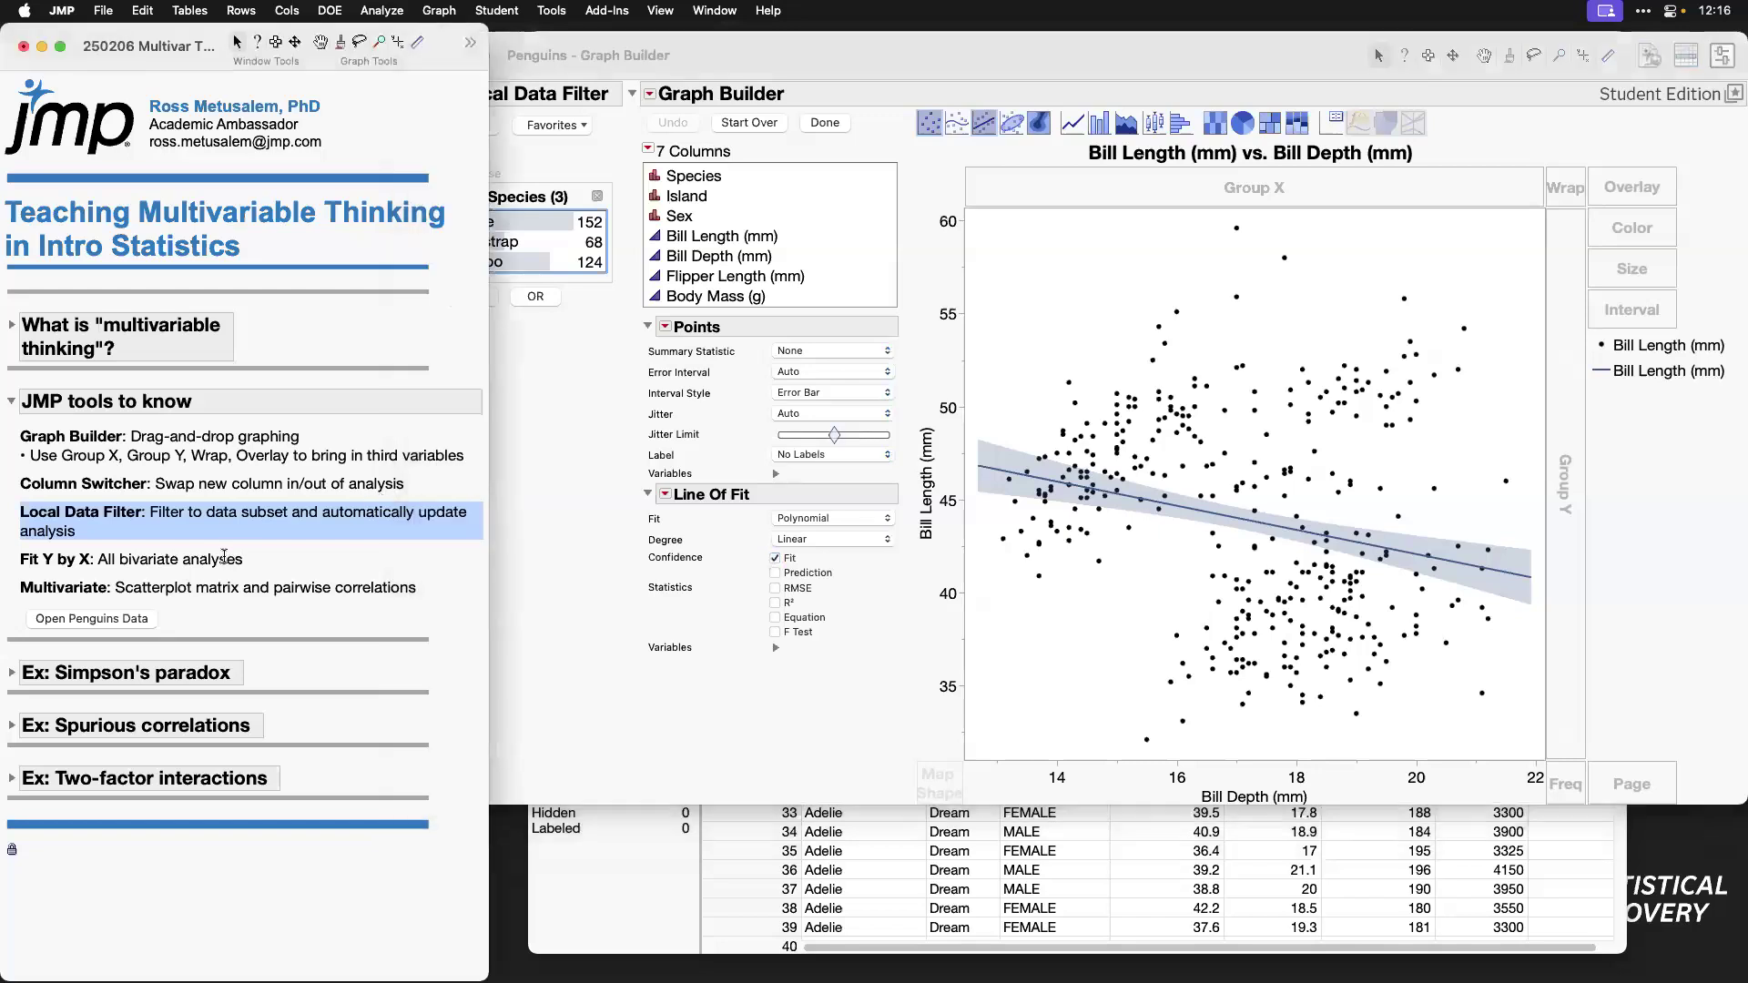
pyautogui.click(225, 557)
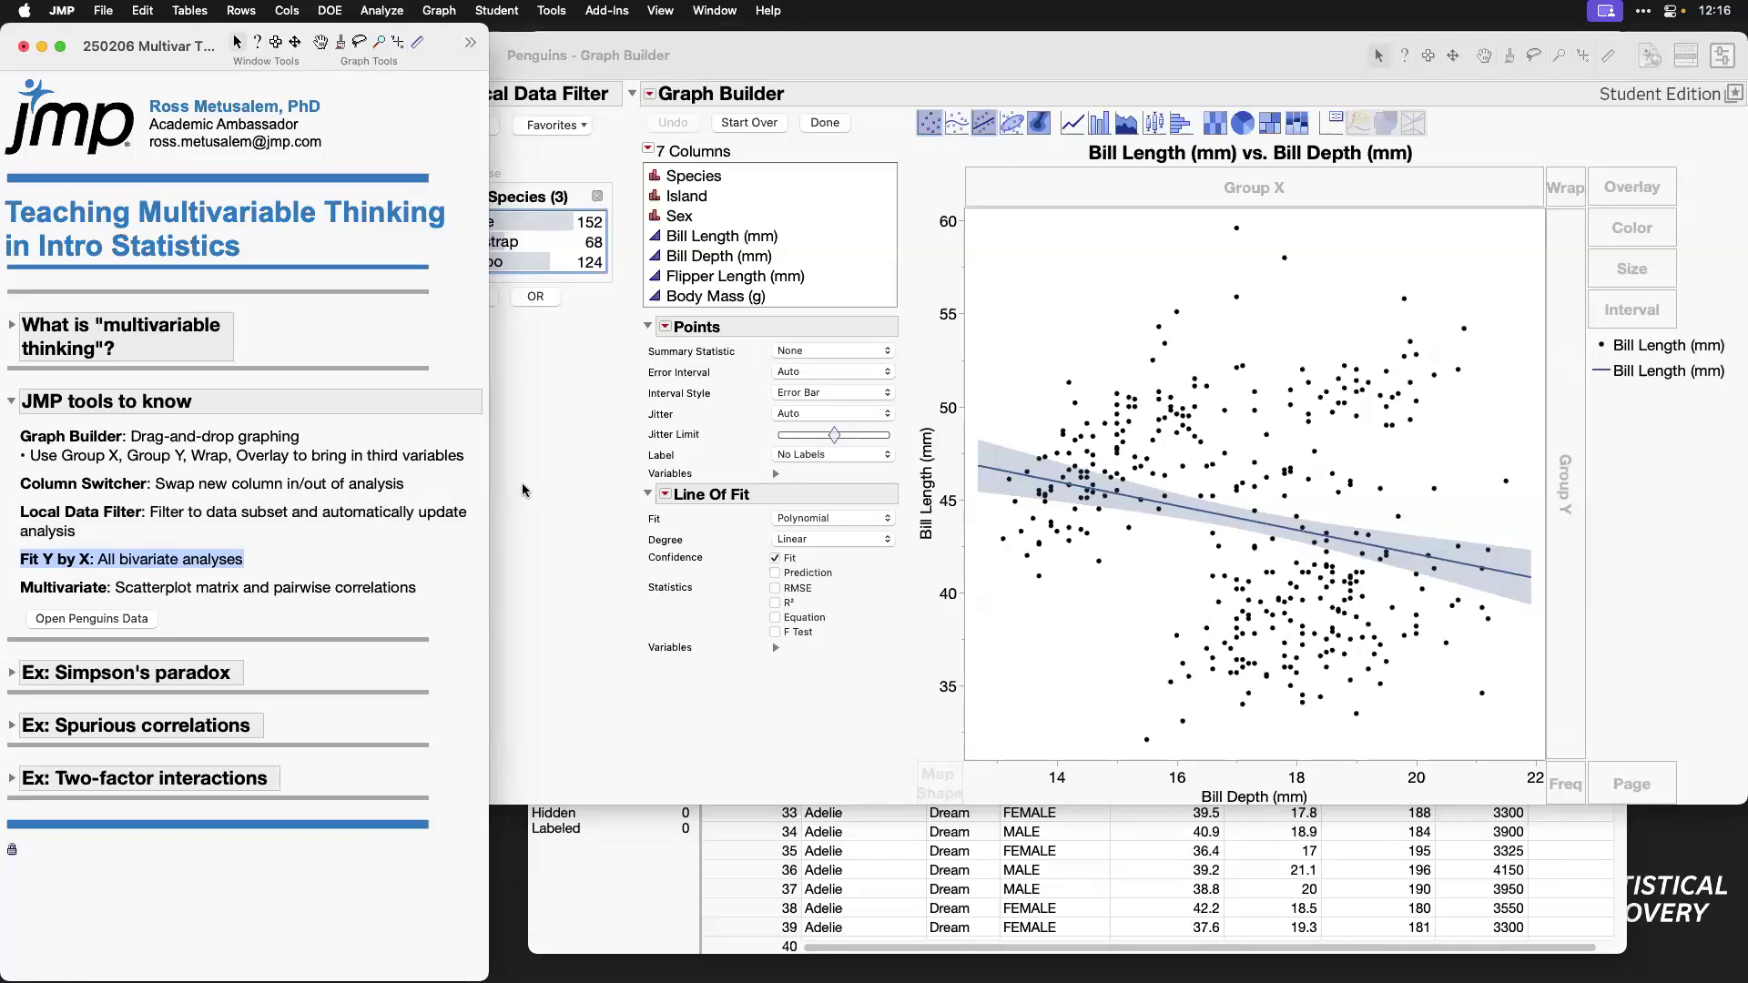
pyautogui.click(522, 489)
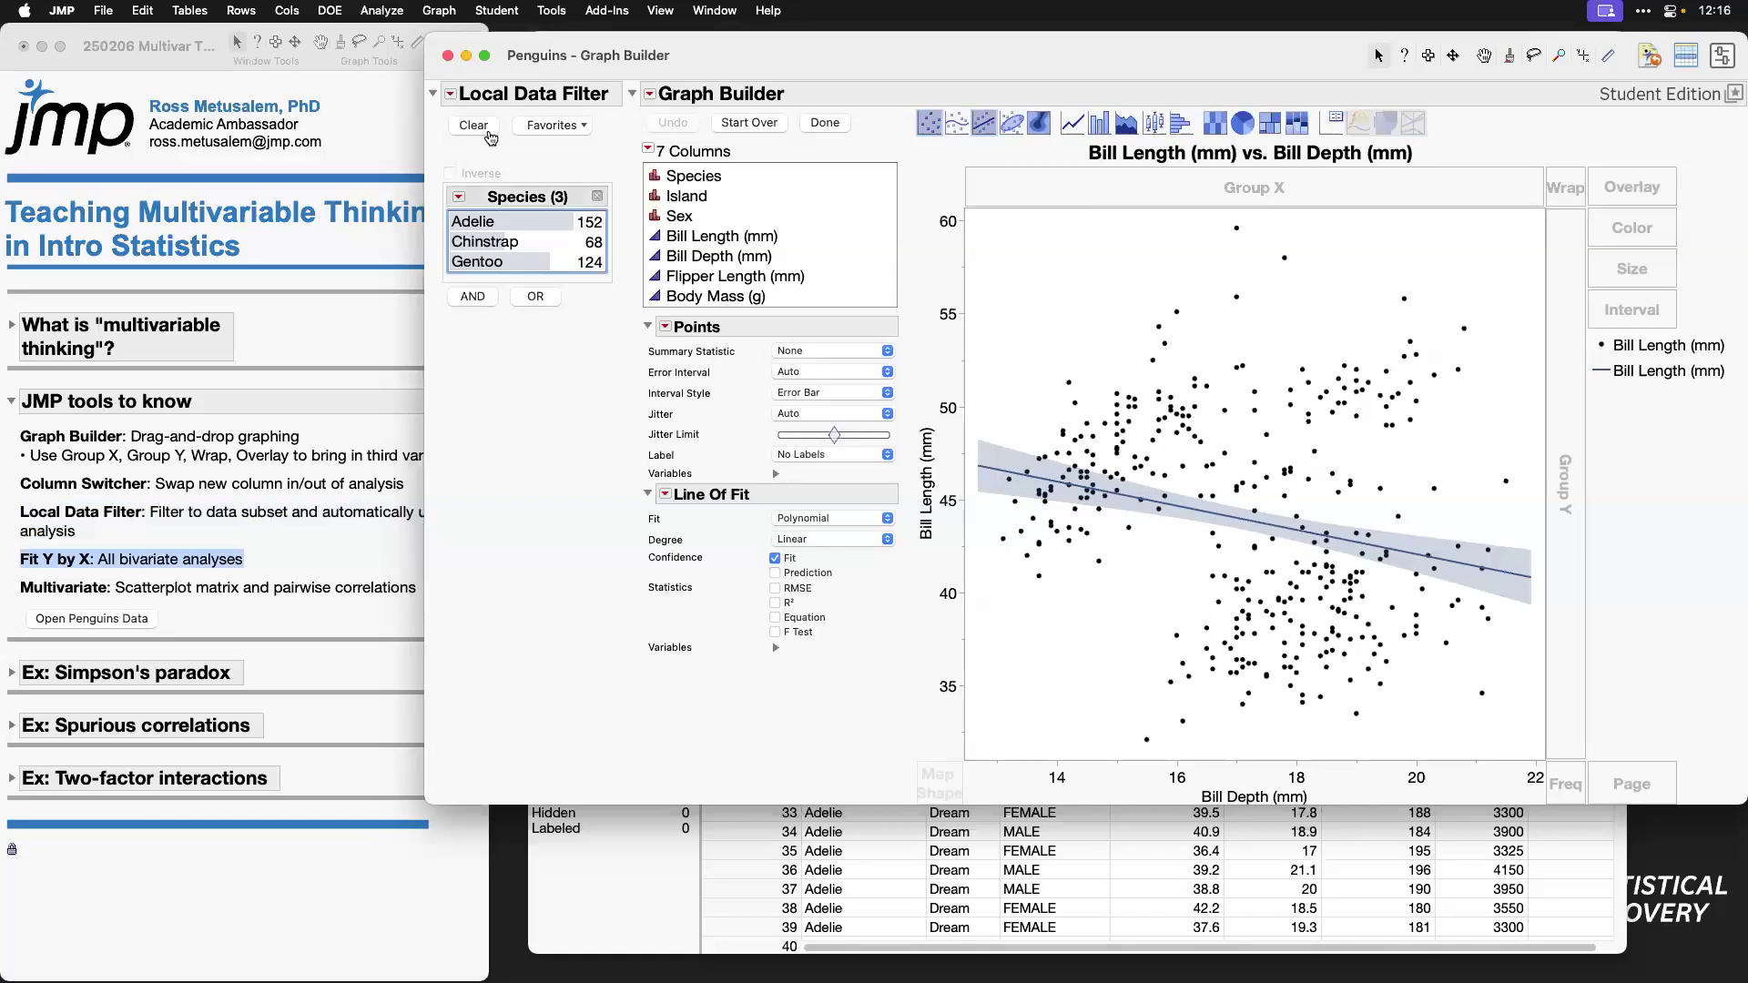
pyautogui.click(449, 57)
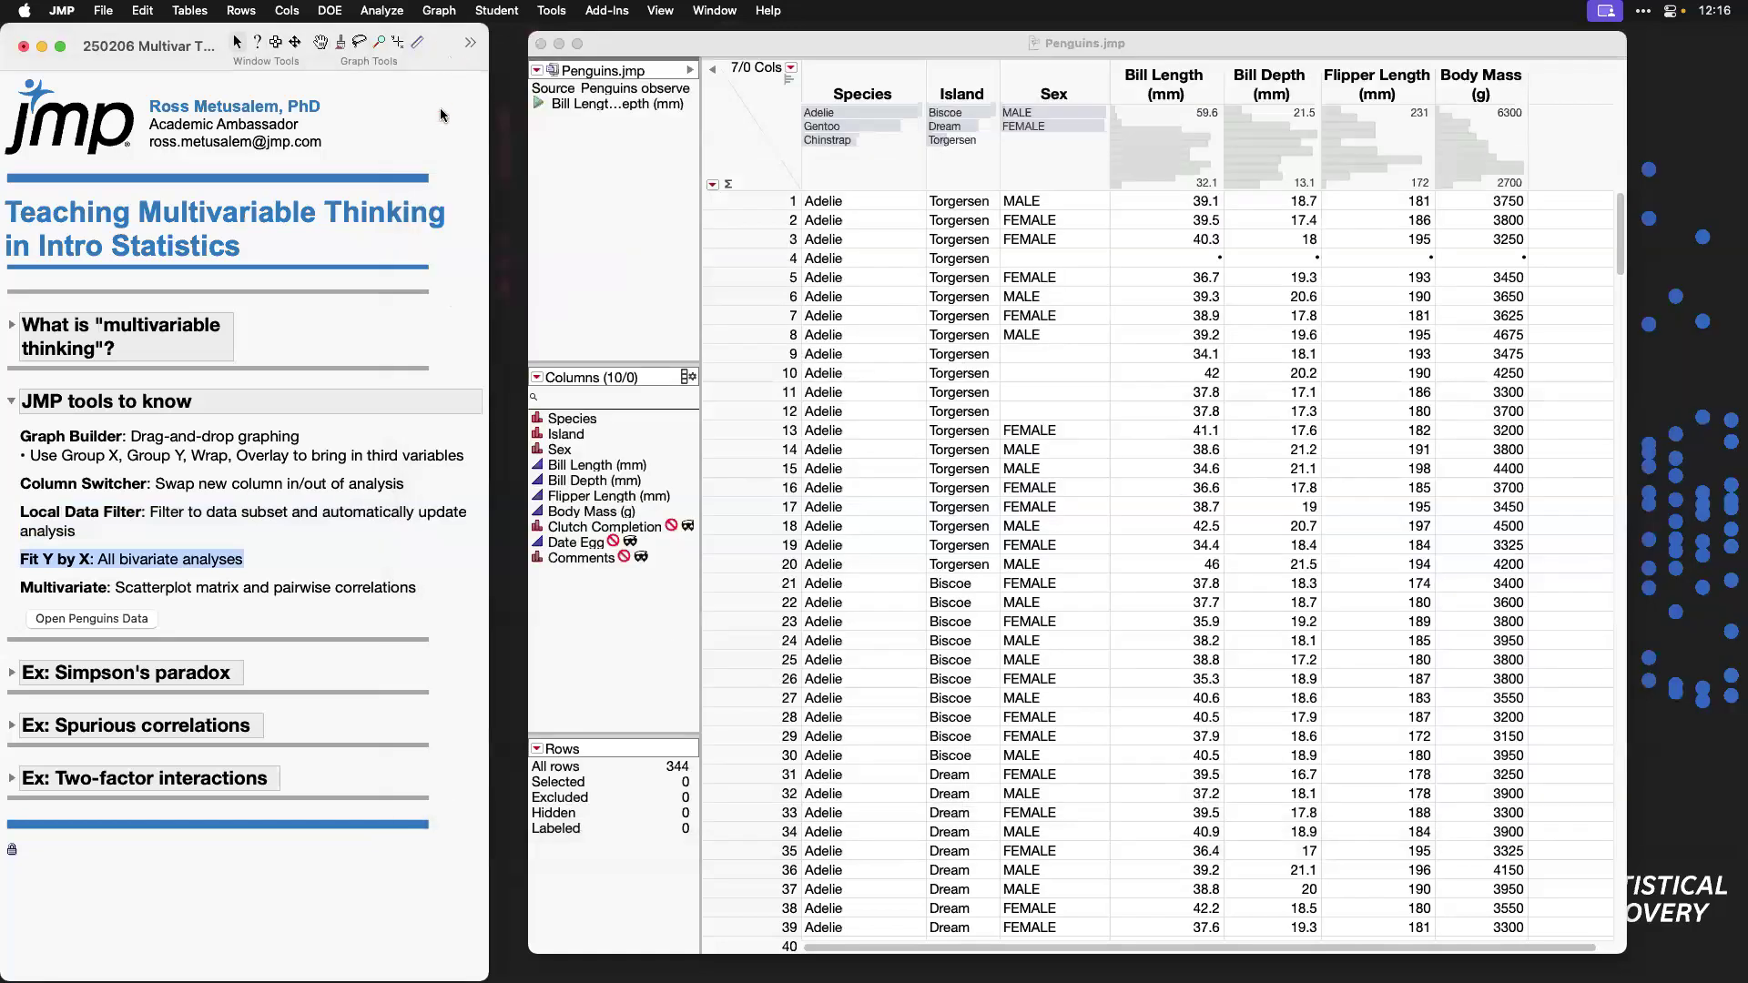
# Step: Run a Fit Y by X analysis with Bill Length (mm) as the response and Bill Depth (mm) as the factor
pyautogui.click(398, 13)
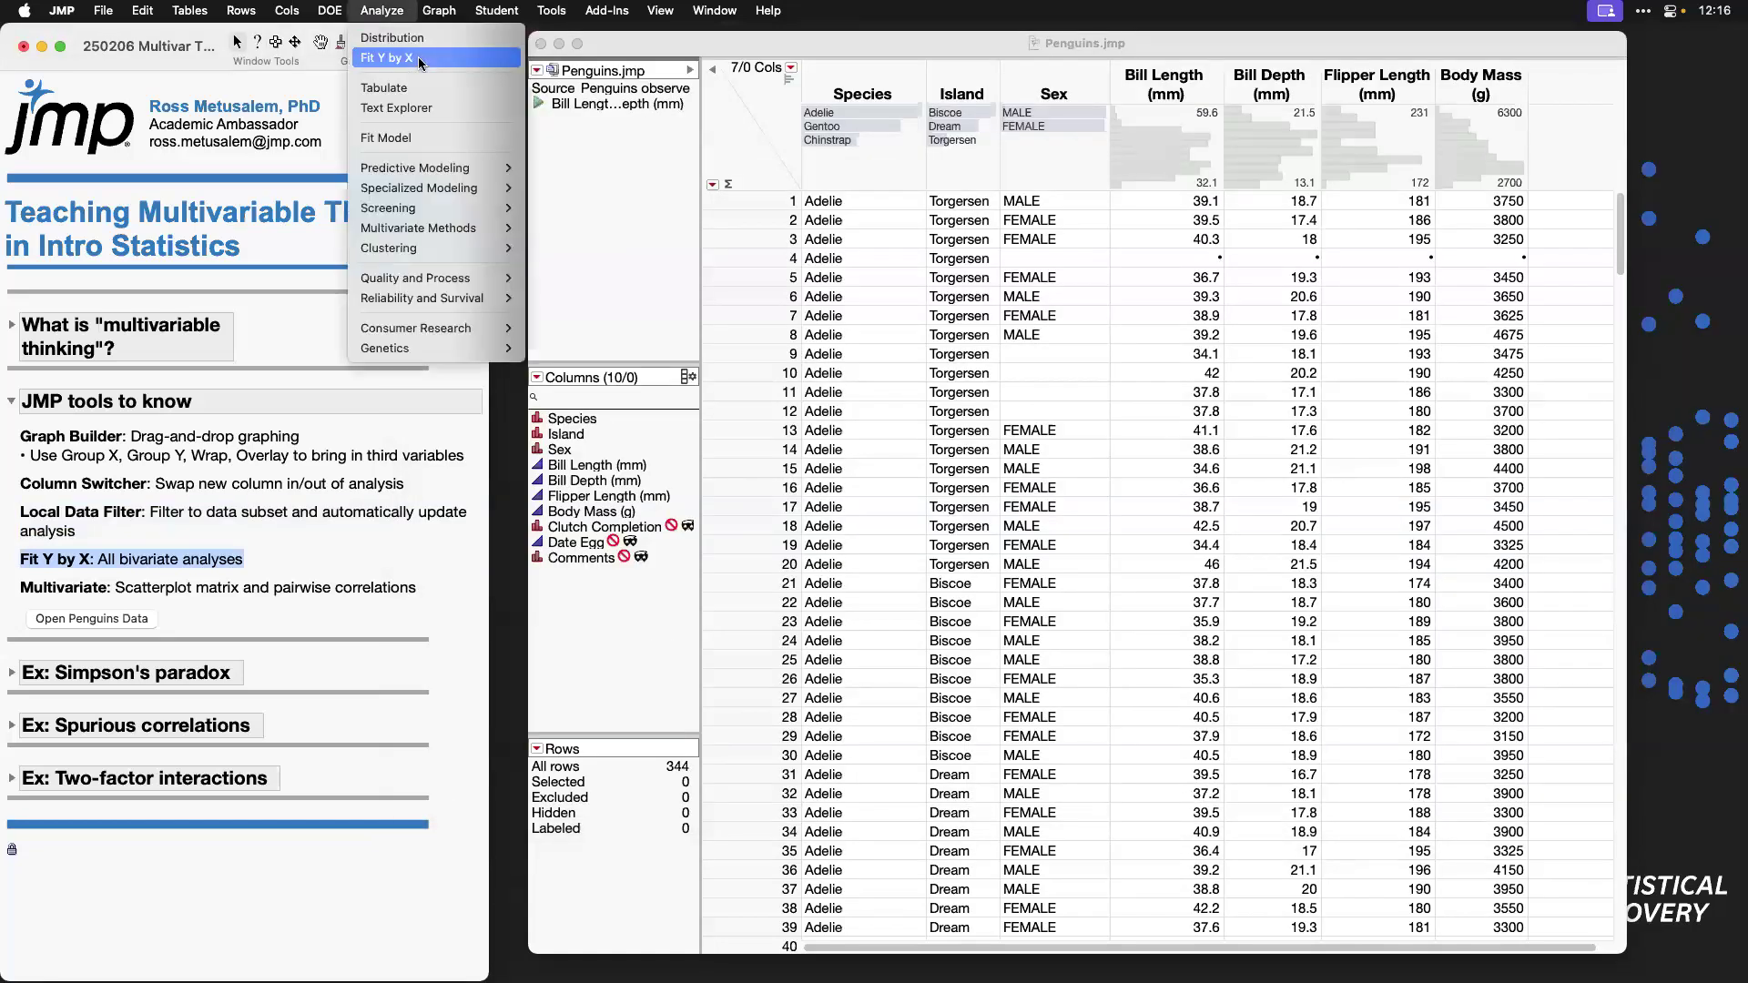
pyautogui.click(422, 60)
pyautogui.moveTo(775, 171); pyautogui.dragTo(846, 89)
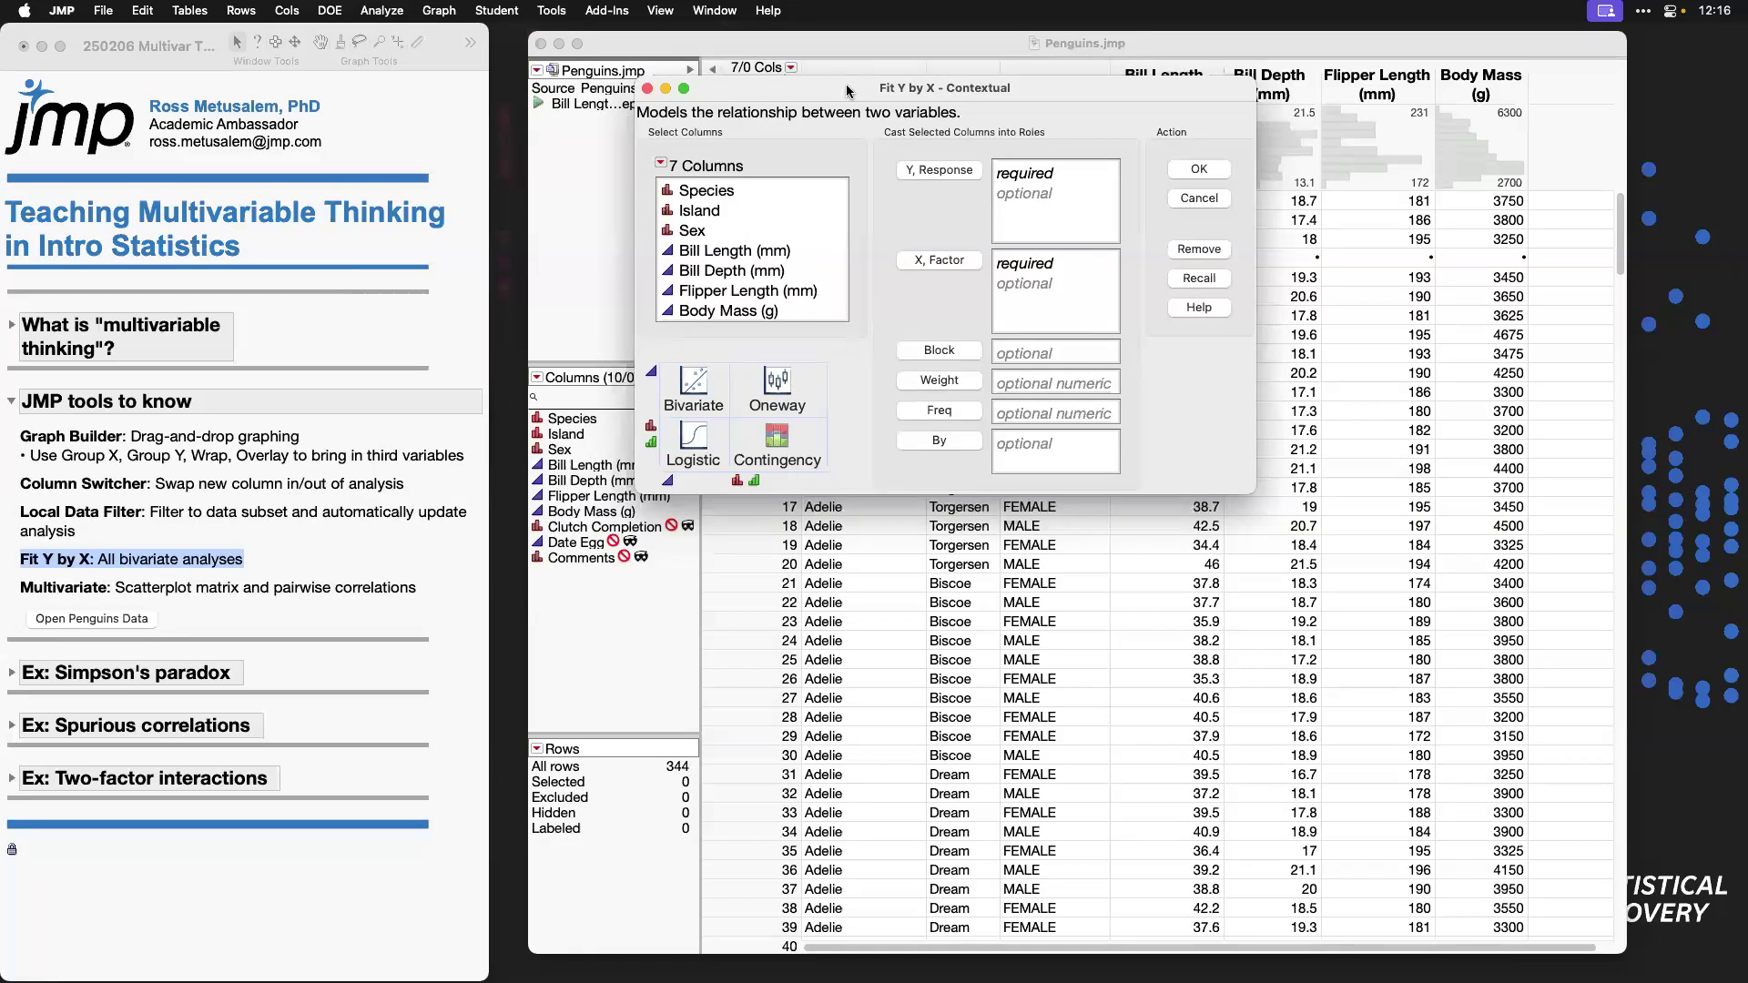
pyautogui.doubleClick(813, 251)
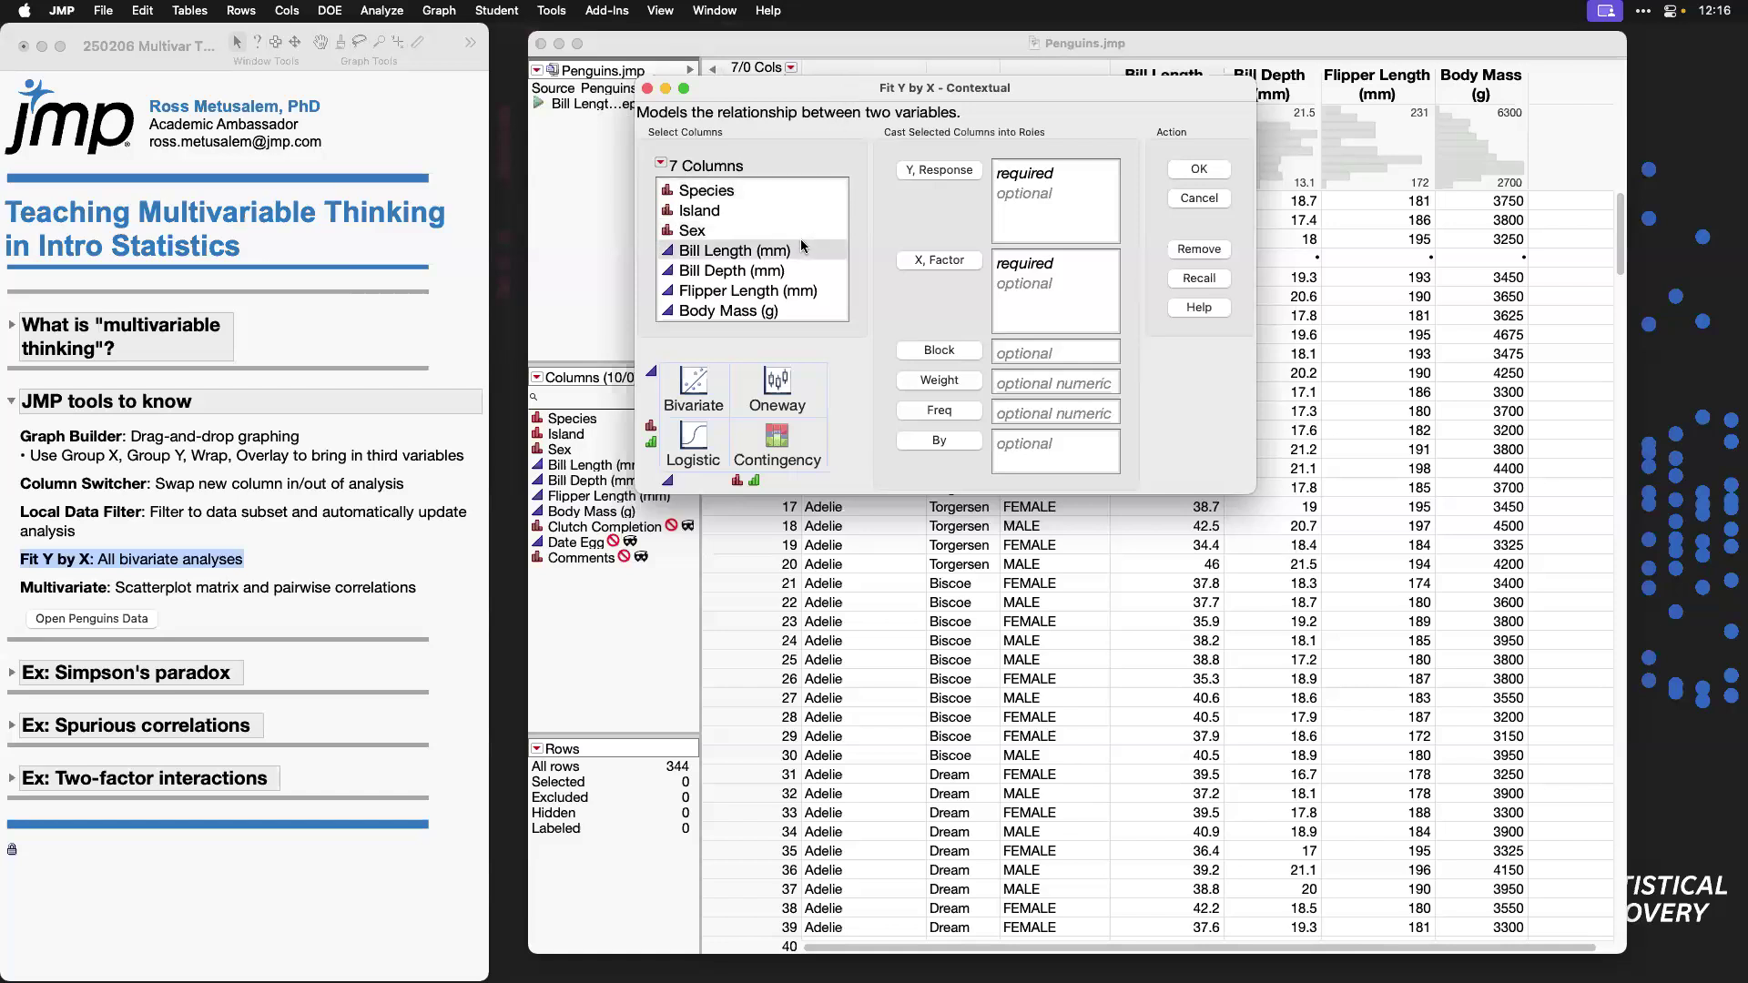
pyautogui.click(802, 271)
pyautogui.click(942, 260)
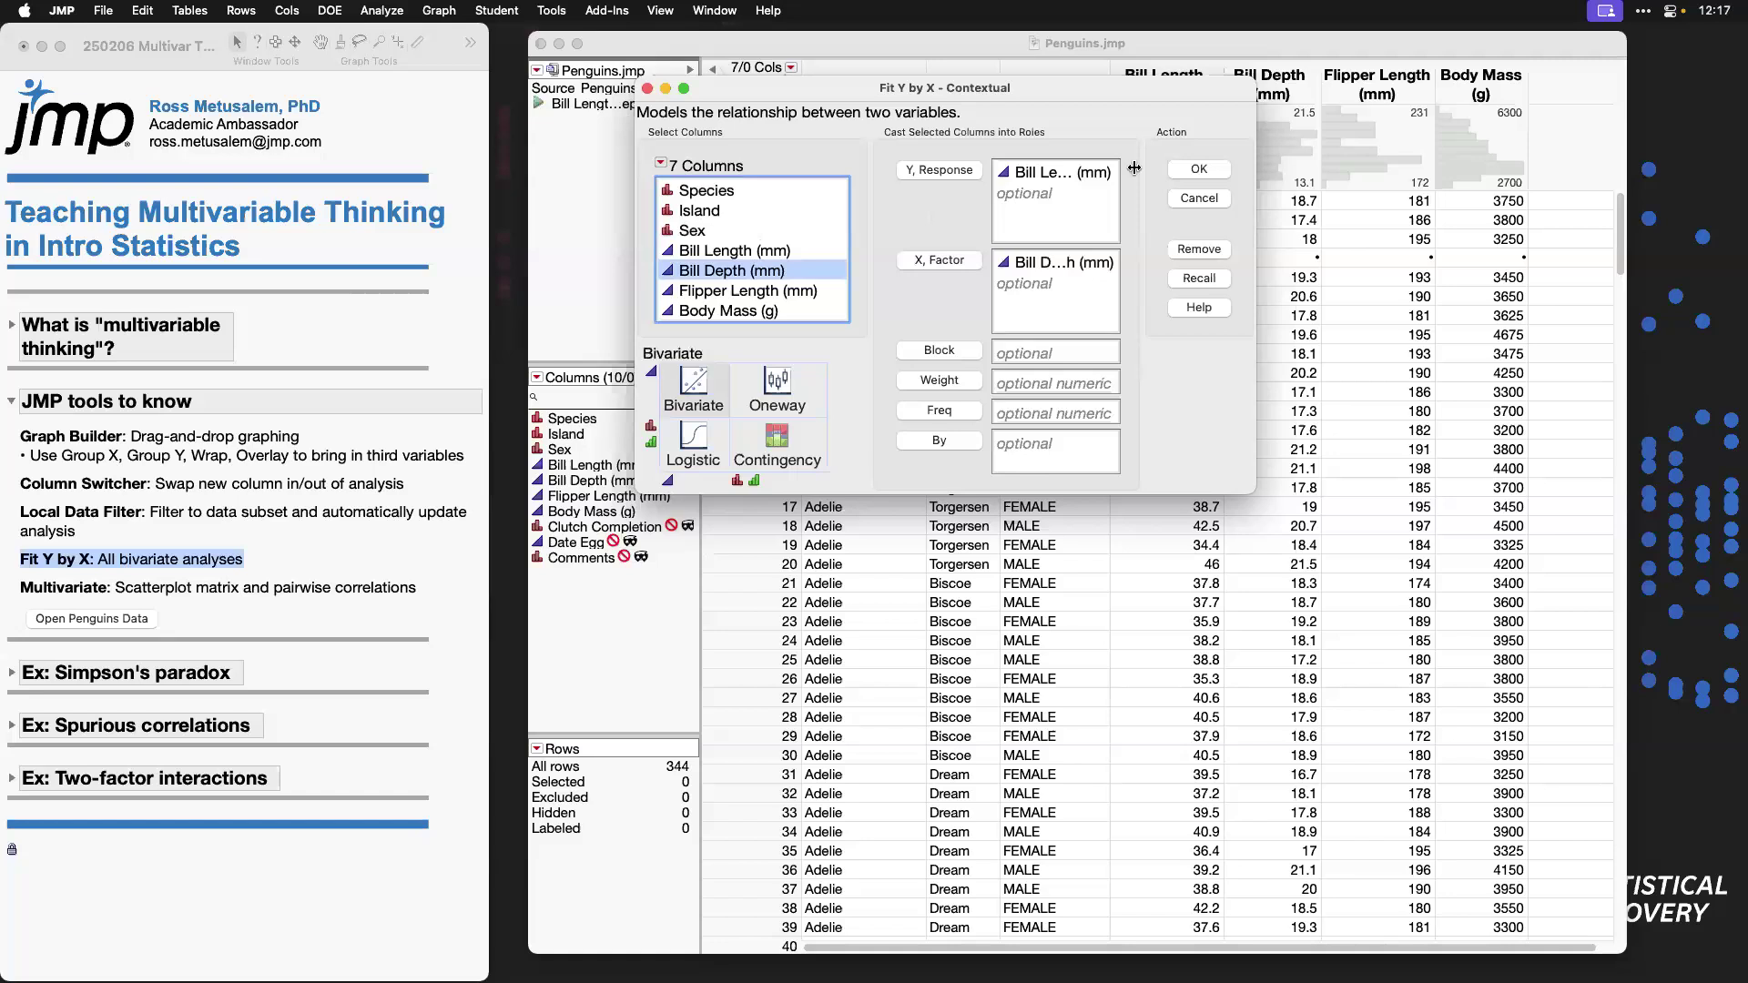
pyautogui.click(1199, 170)
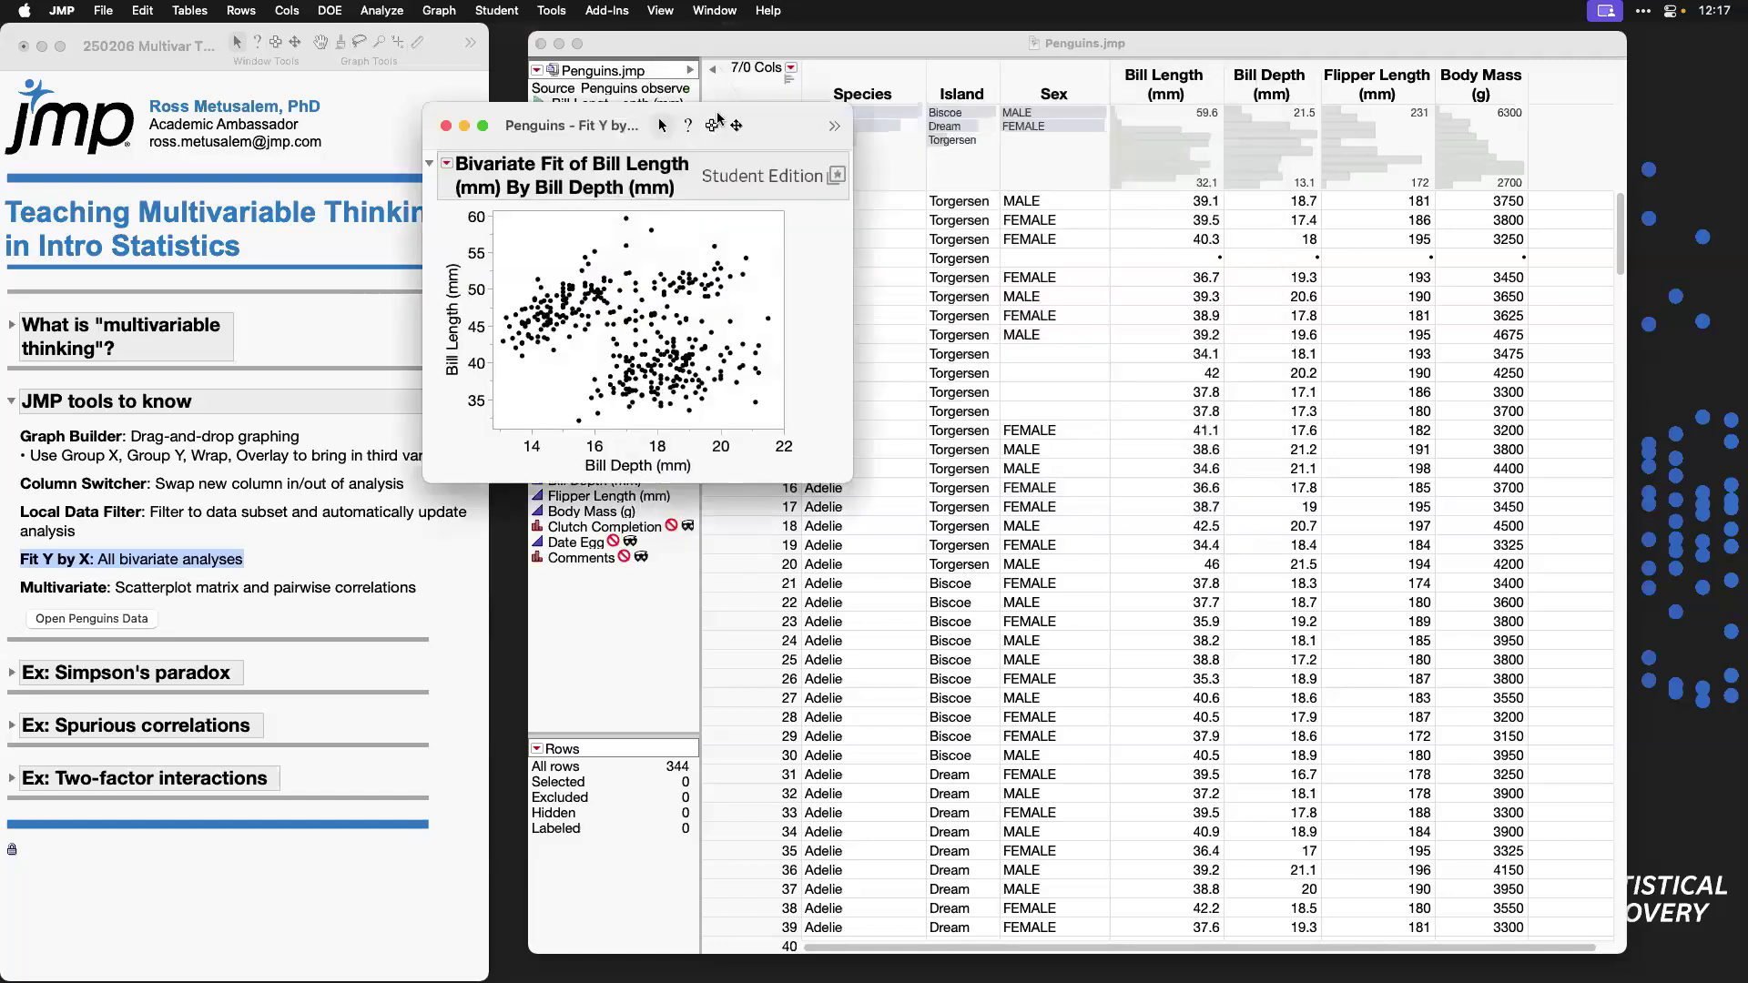
pyautogui.moveTo(672, 125); pyautogui.dragTo(939, 80)
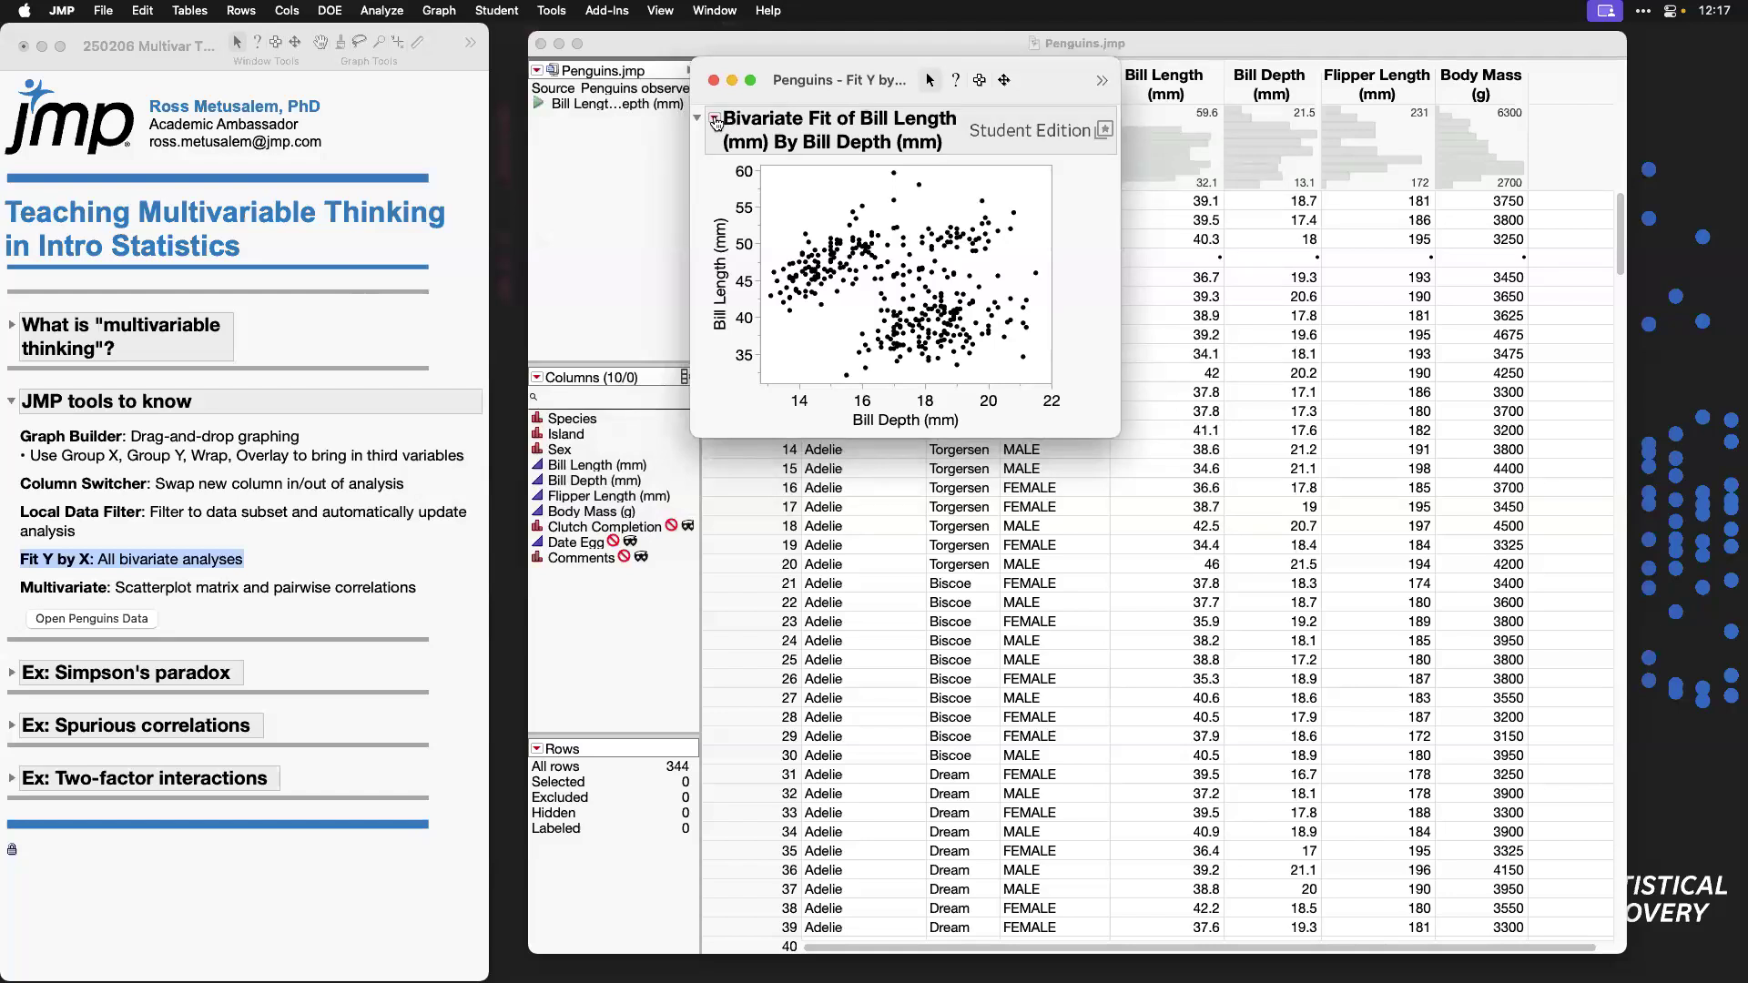
# Step: Add a fitted line to the bivariate plot and examine the Linear Fit output down to the parameter estimates
pyautogui.click(716, 123)
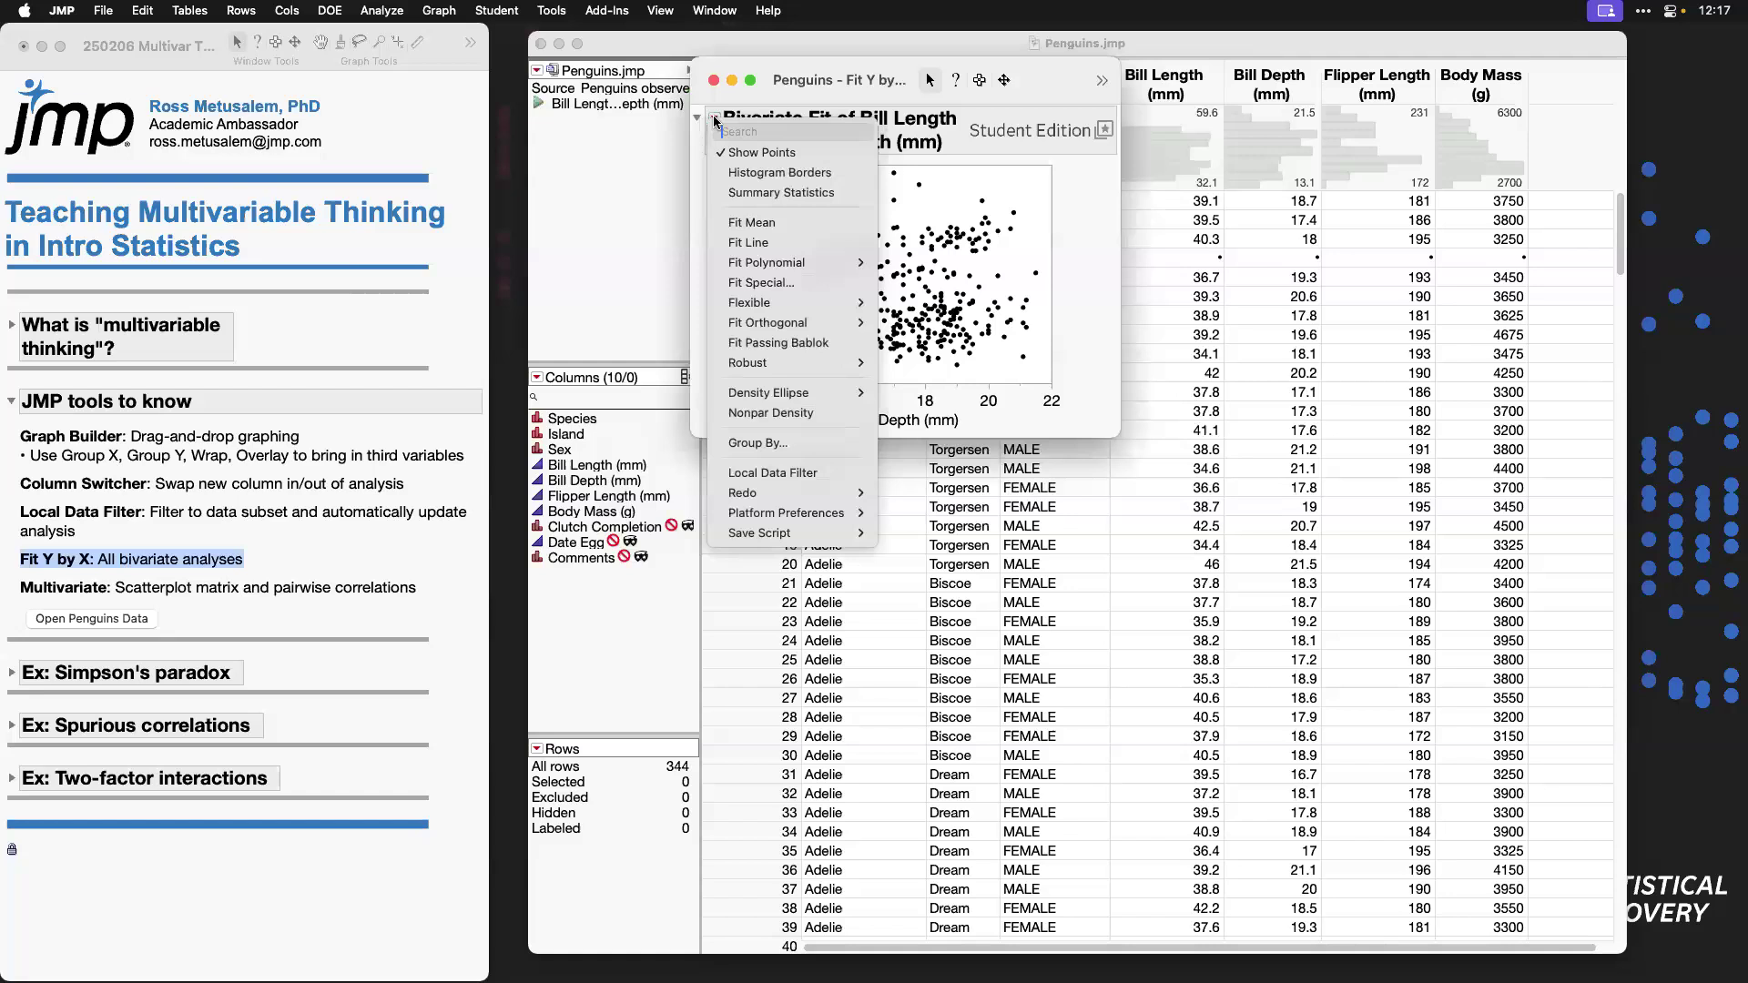
pyautogui.click(805, 242)
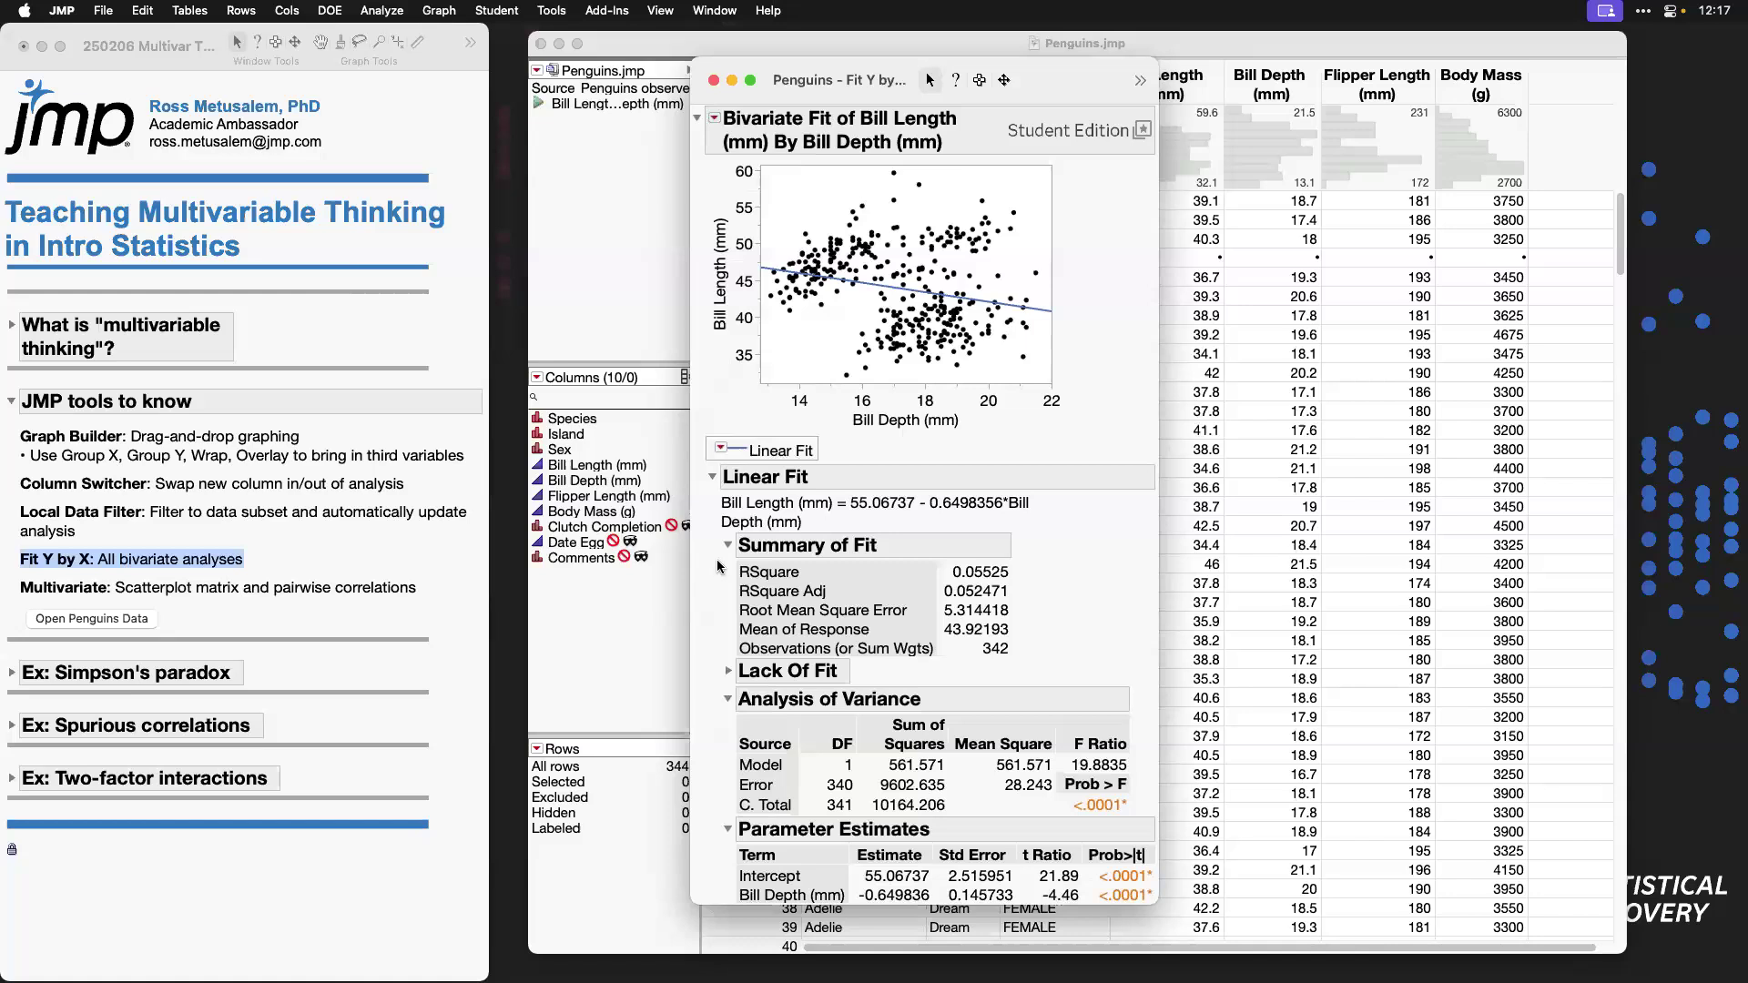
pyautogui.moveTo(723, 581)
pyautogui.mouseDown()
pyautogui.moveTo(1047, 558)
pyautogui.moveTo(713, 570)
pyautogui.mouseUp()
pyautogui.moveTo(719, 877)
pyautogui.mouseDown()
pyautogui.moveTo(867, 910)
pyautogui.moveTo(1159, 909)
pyautogui.mouseUp()
# Step: Add a local data filter on Species to the bivariate fit report
pyautogui.click(716, 120)
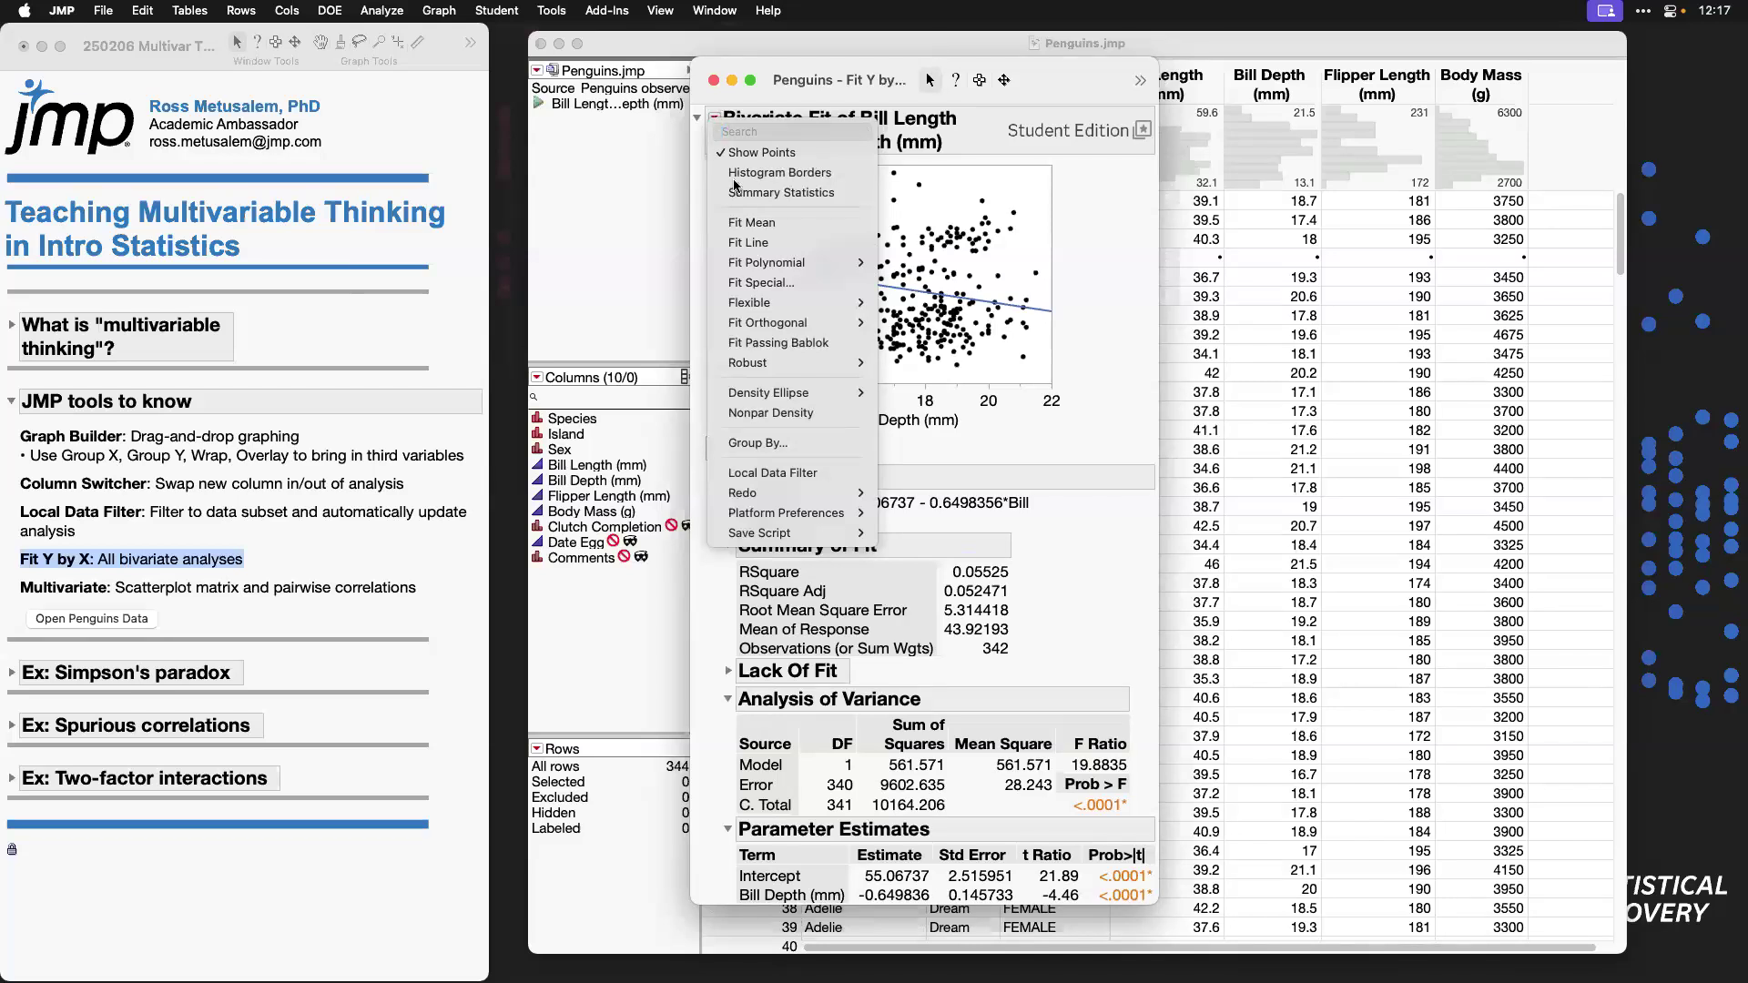
pyautogui.click(816, 472)
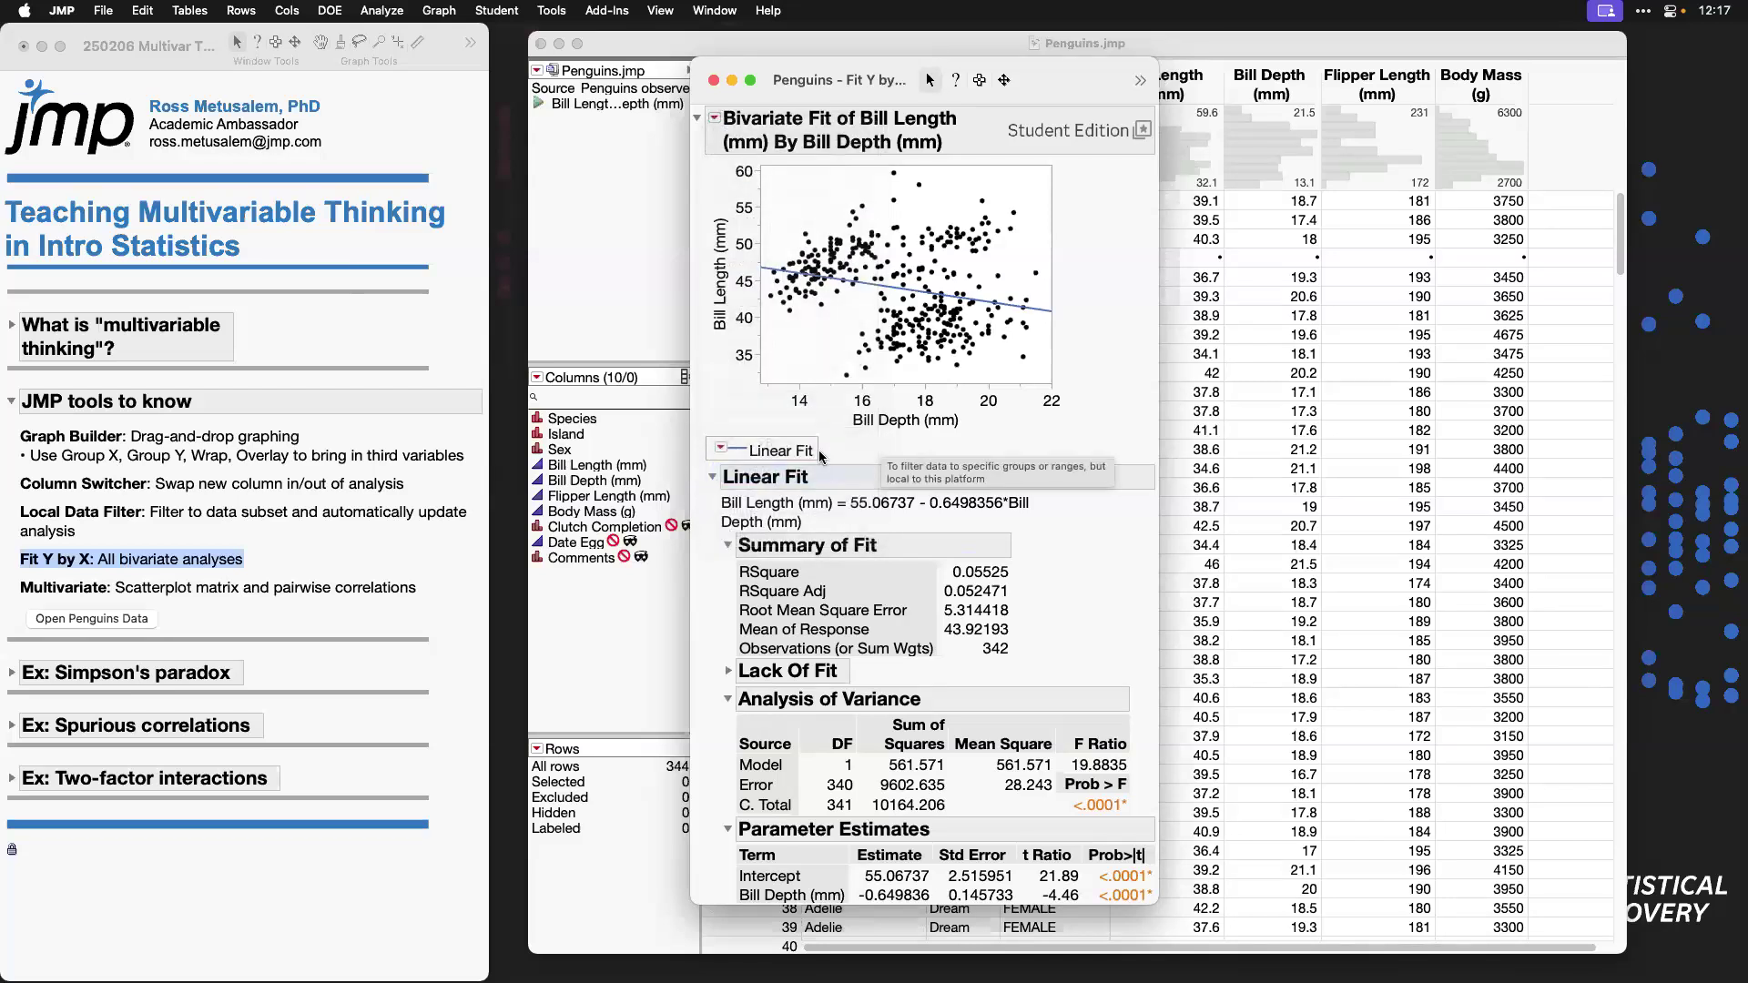
pyautogui.click(769, 294)
pyautogui.click(860, 275)
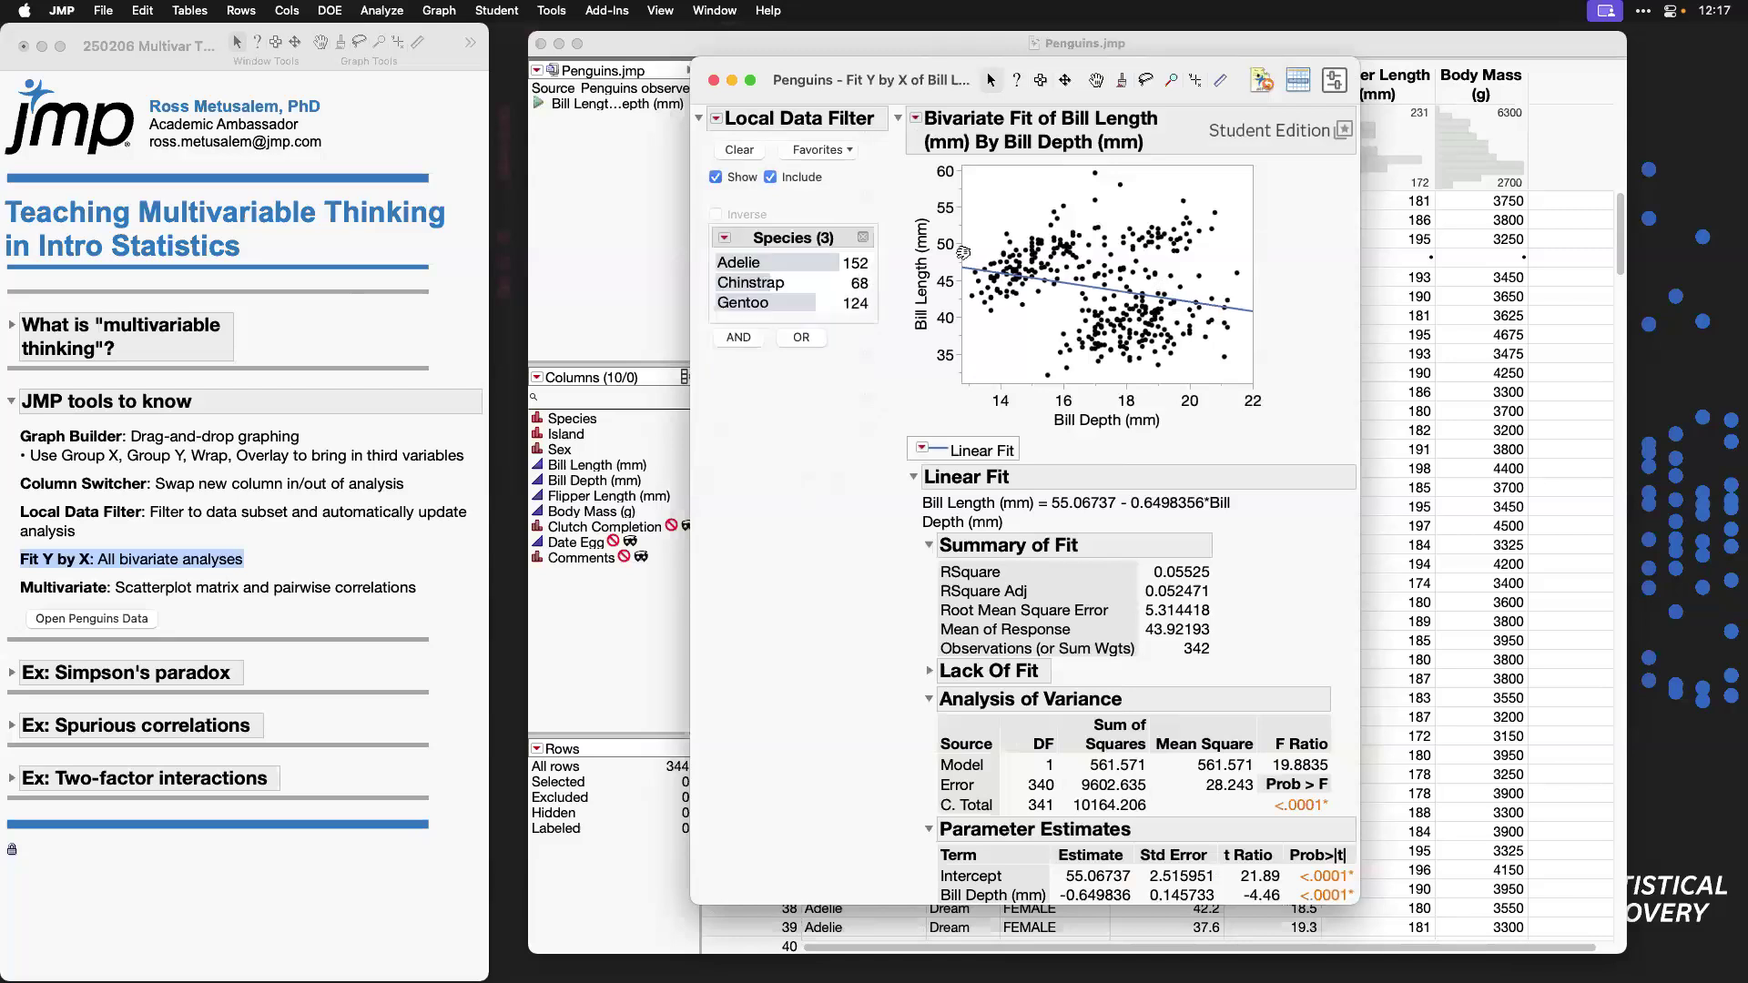
# Step: Filter the bivariate report to Adelie, Chinstrap, Gentoo, and Adelie with Gentoo to compare the regression results
pyautogui.click(801, 265)
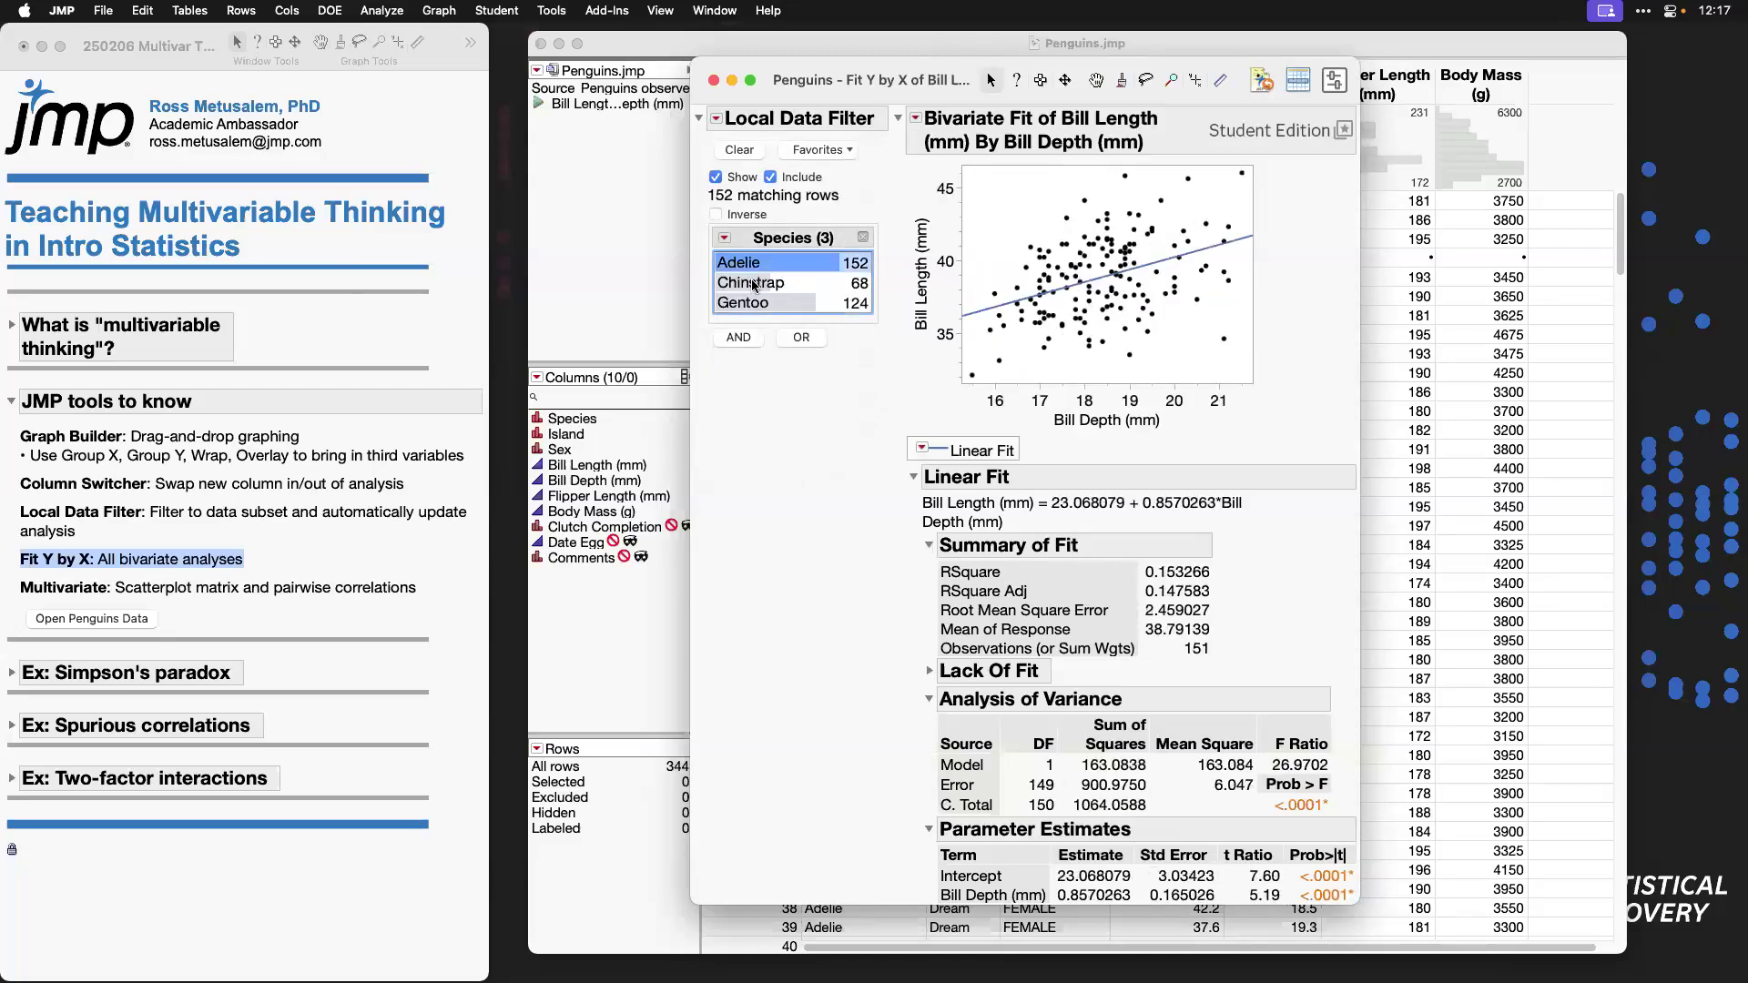
pyautogui.click(760, 283)
pyautogui.click(755, 304)
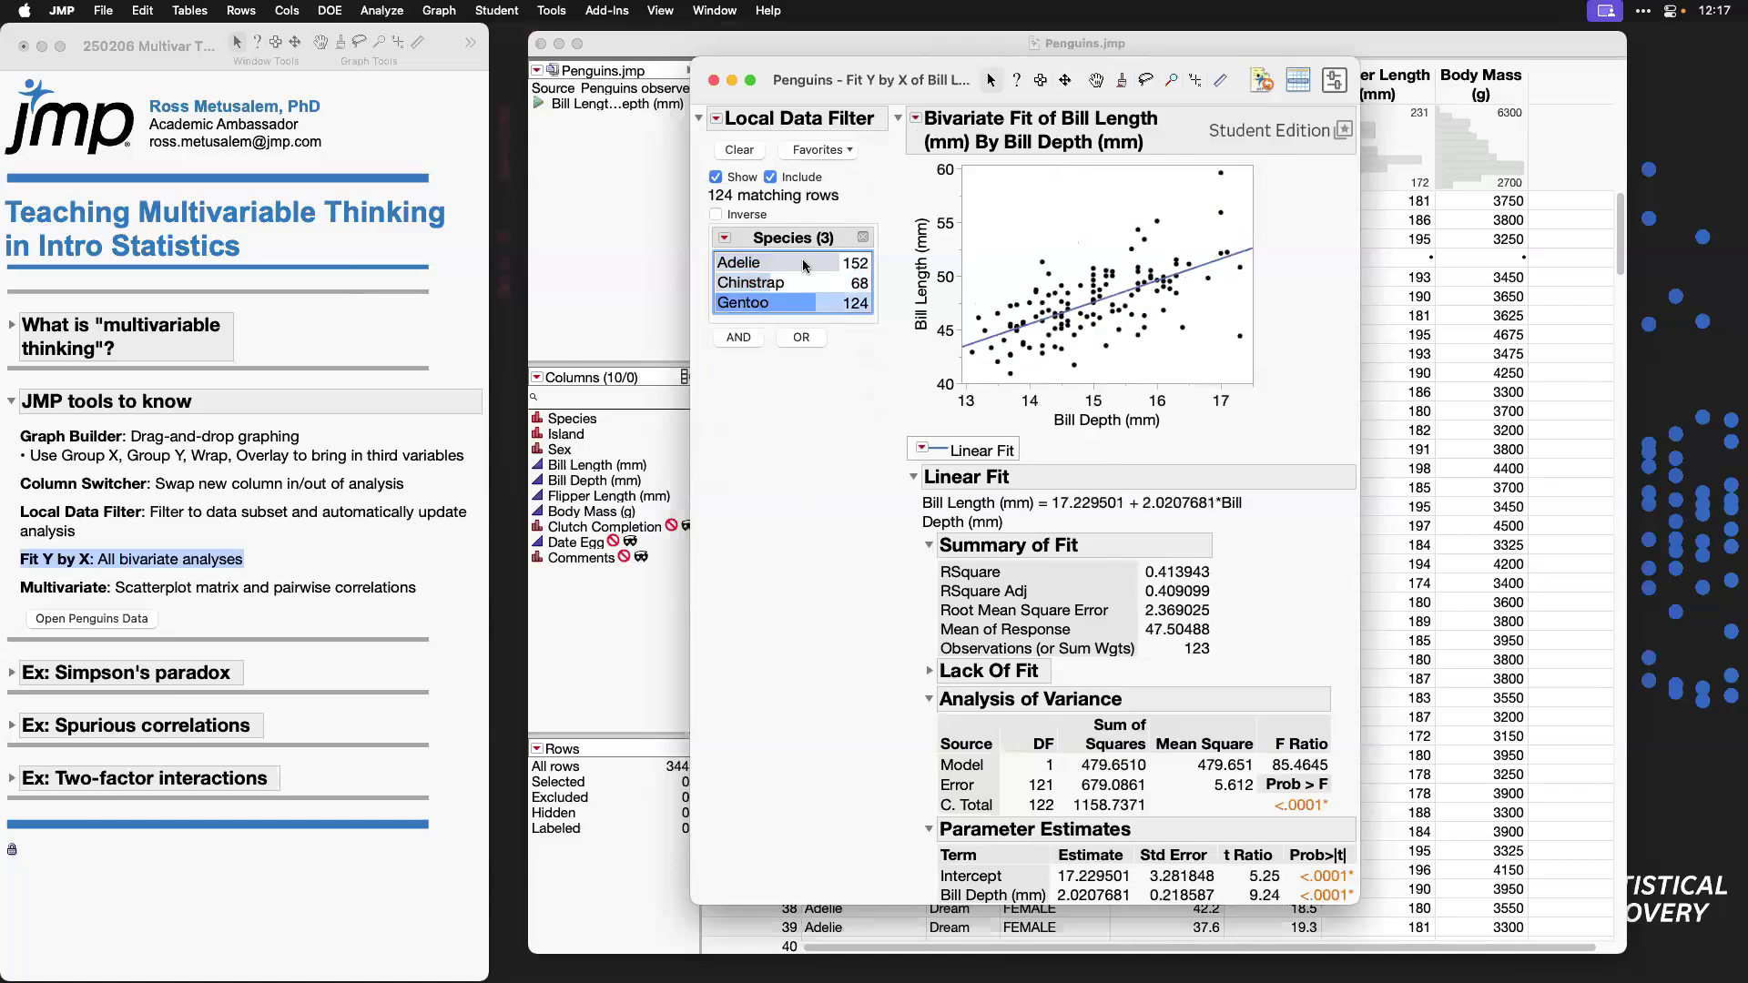
pyautogui.keyDown('super'); pyautogui.click(739, 262); pyautogui.keyUp('super')
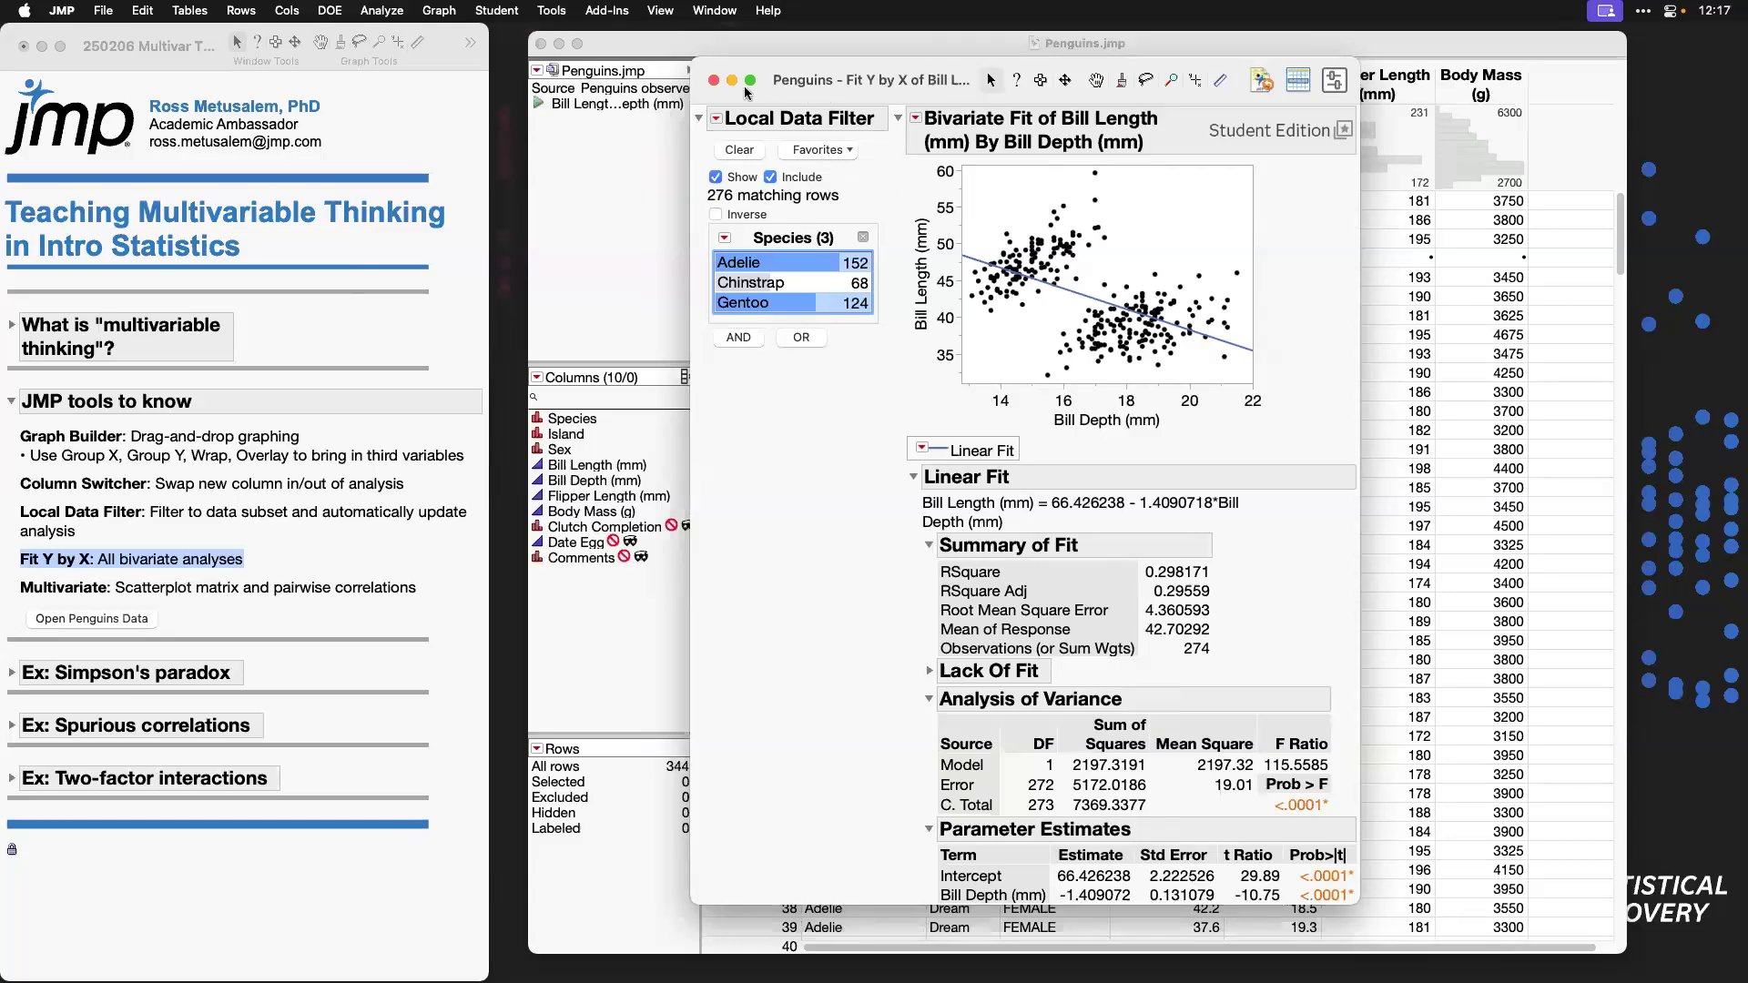
# Step: Close the bivariate report and run a Multivariate analysis on Bill Length (mm), Bill Depth (mm), Flipper Length (mm) and Body Mass (g)
pyautogui.click(714, 81)
pyautogui.click(78, 590)
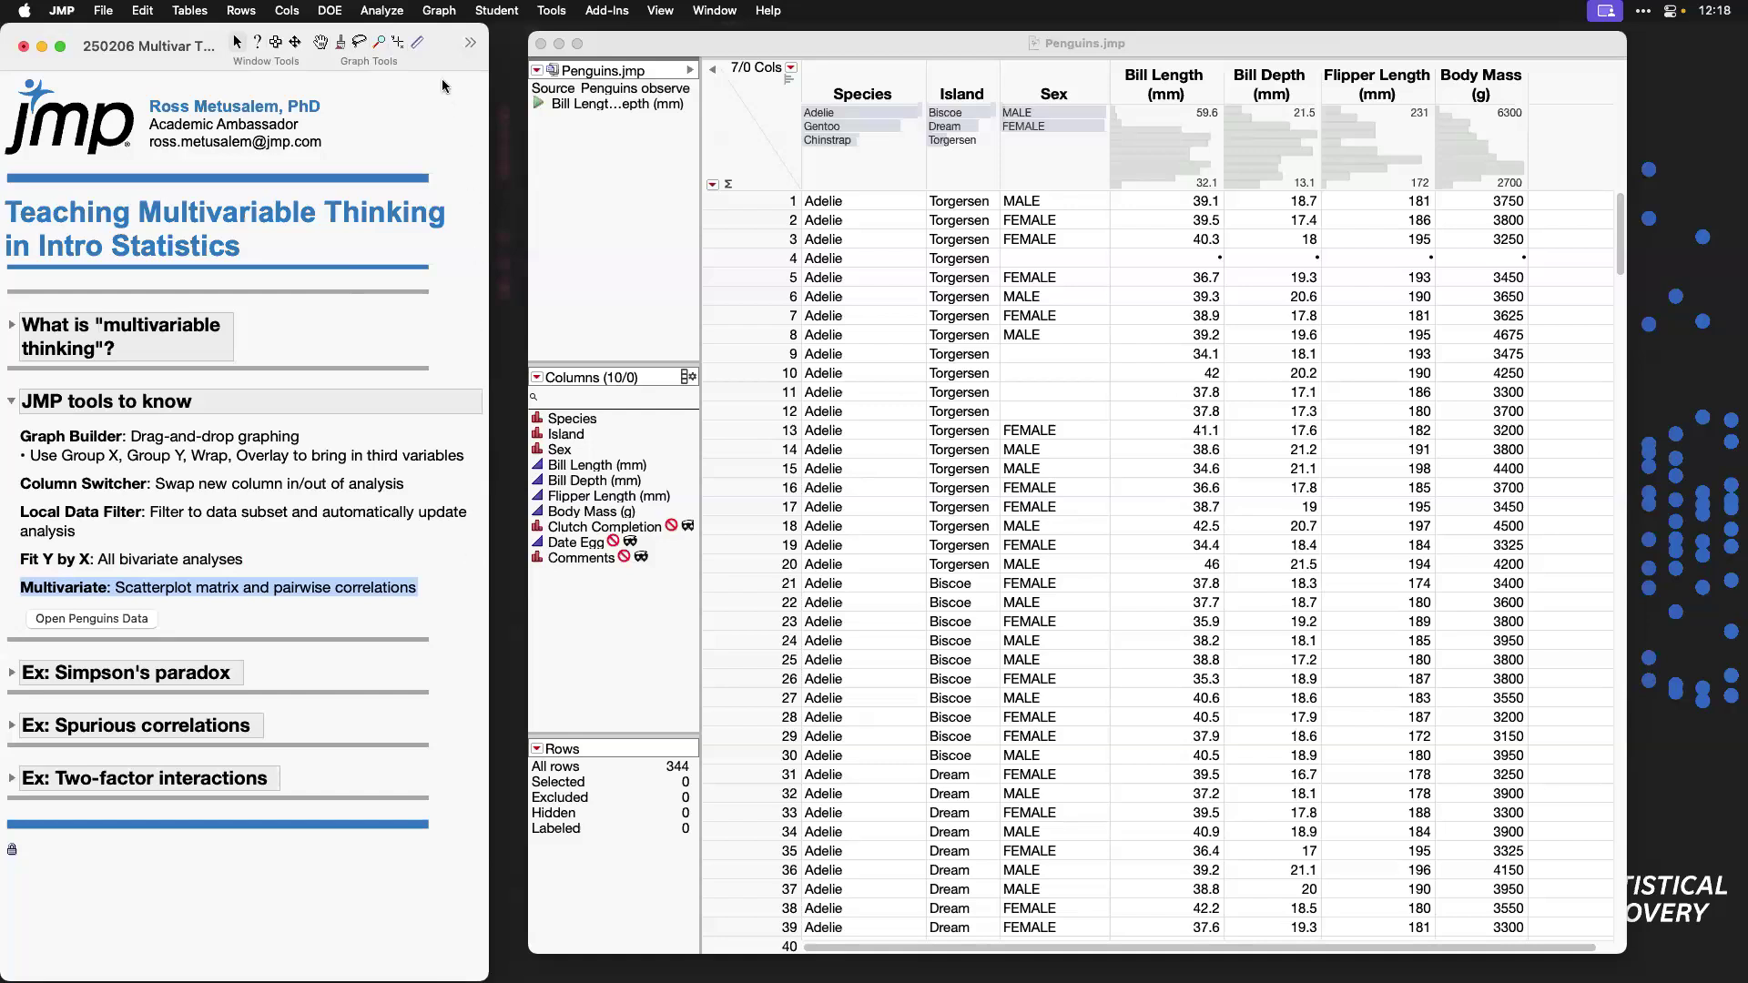
pyautogui.click(402, 12)
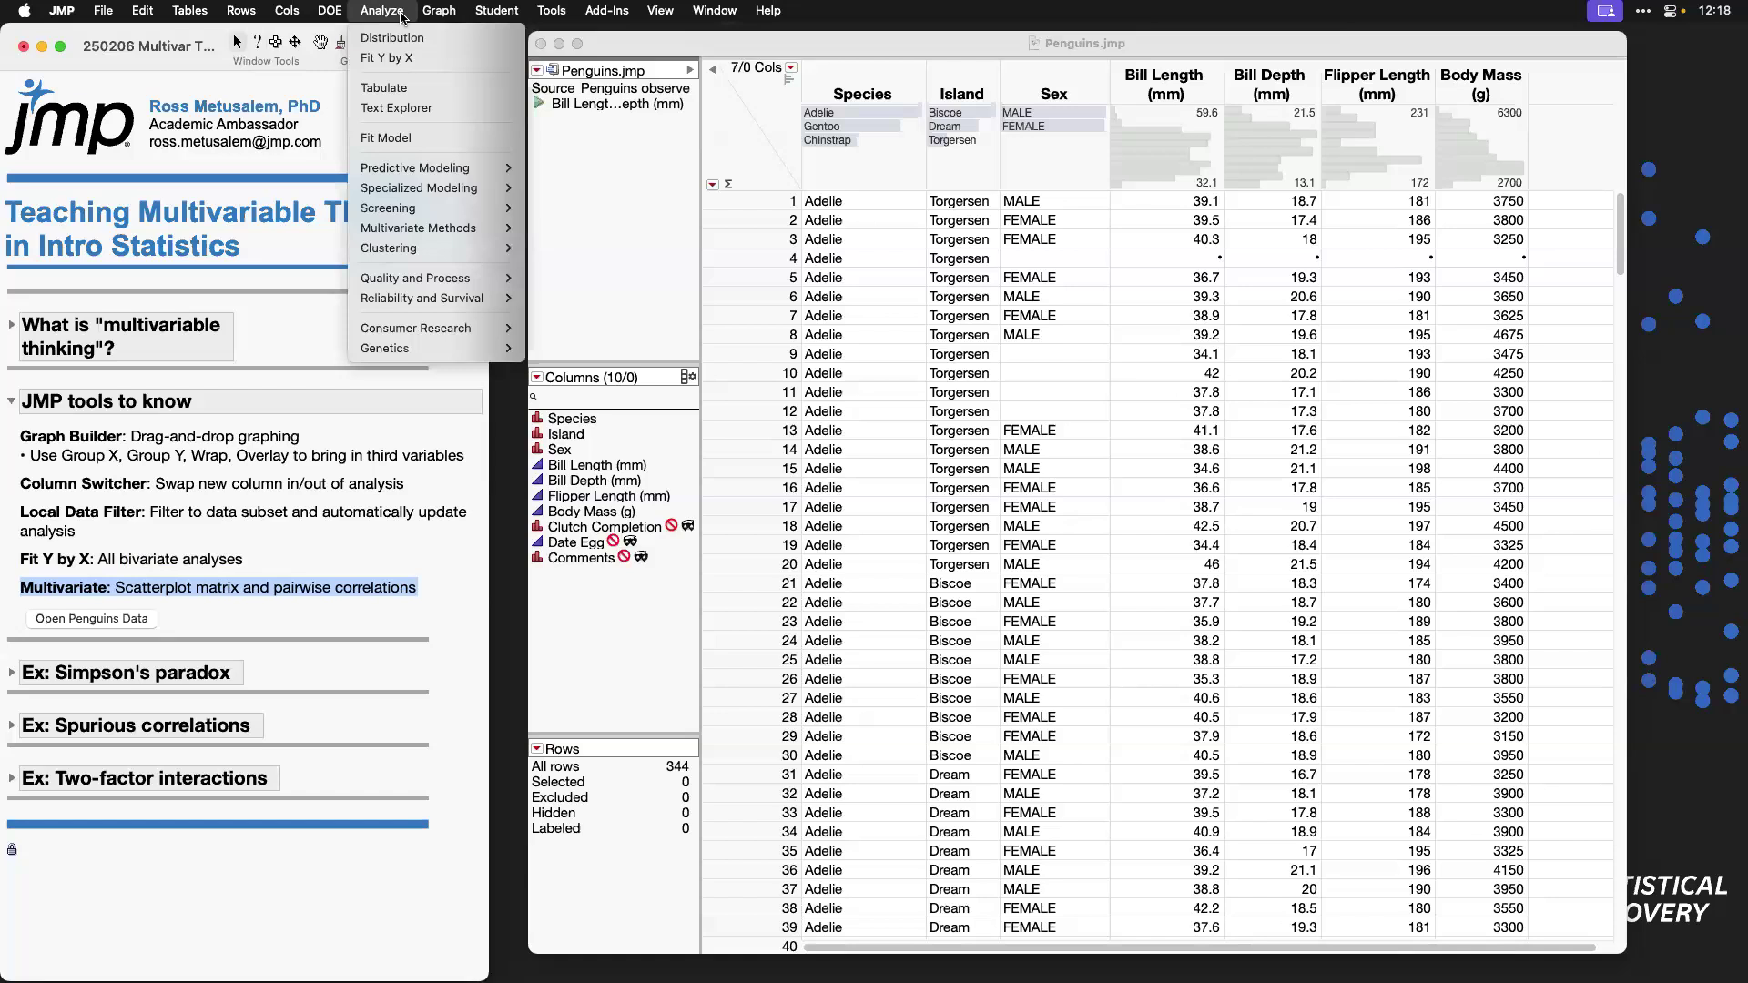
pyautogui.moveTo(478, 234)
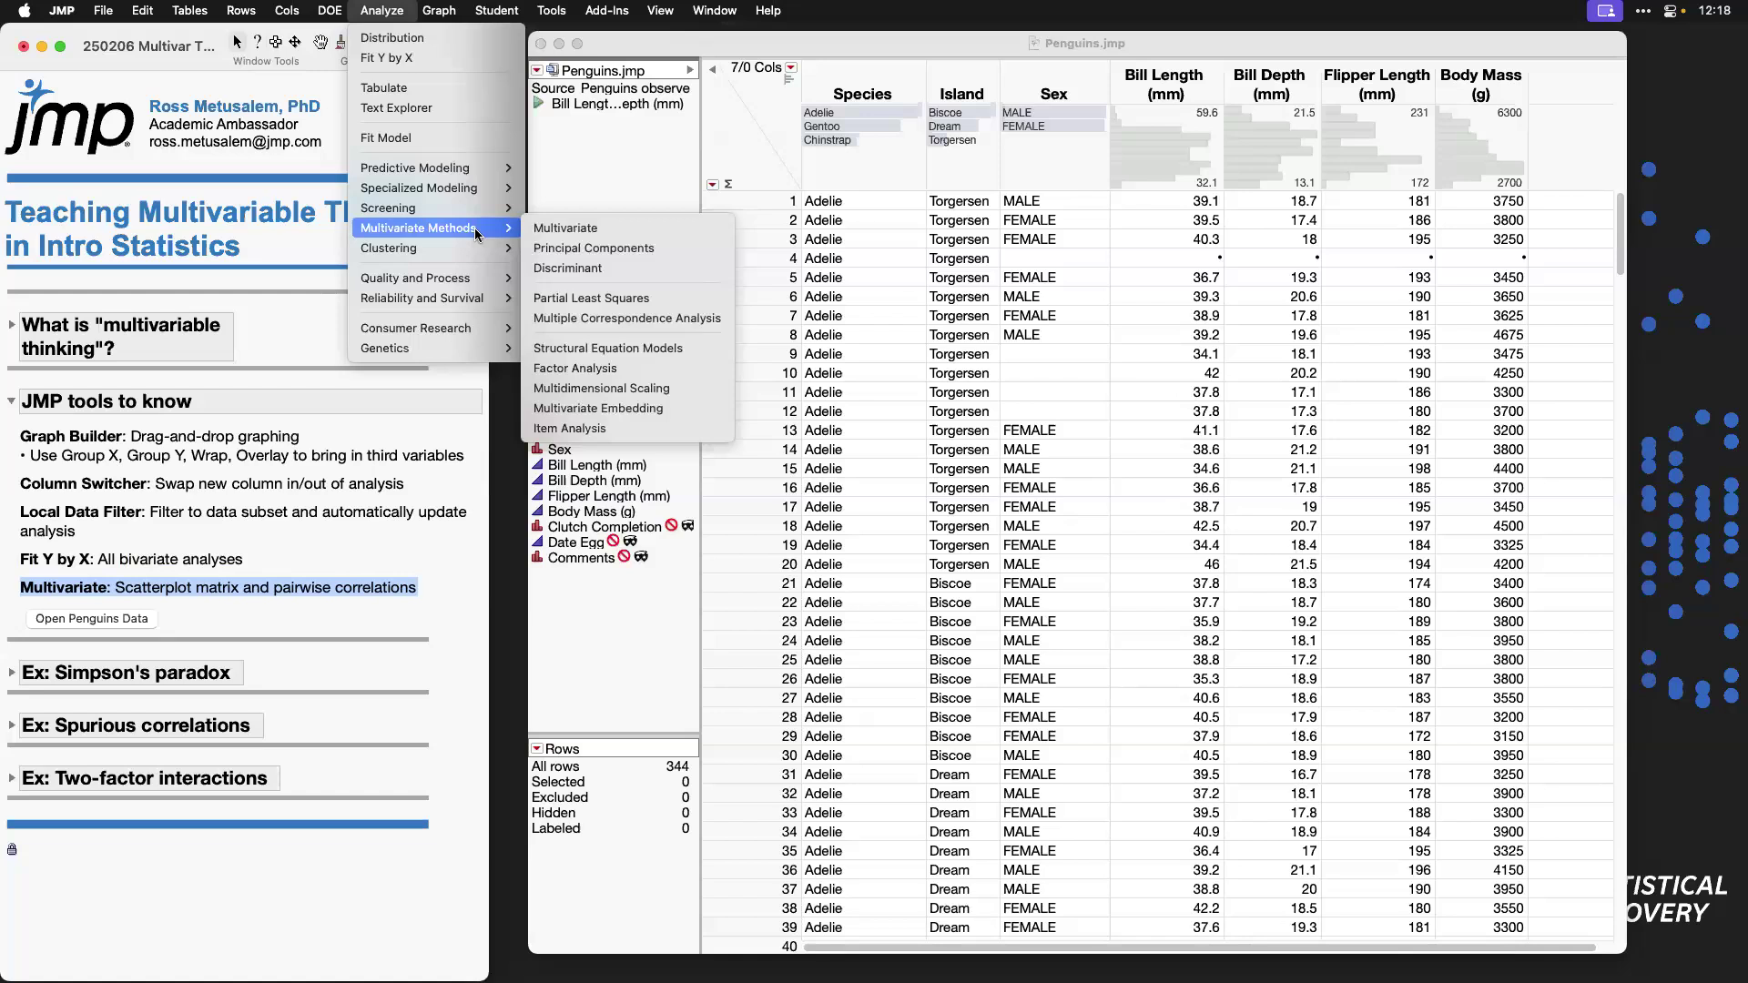
pyautogui.click(609, 234)
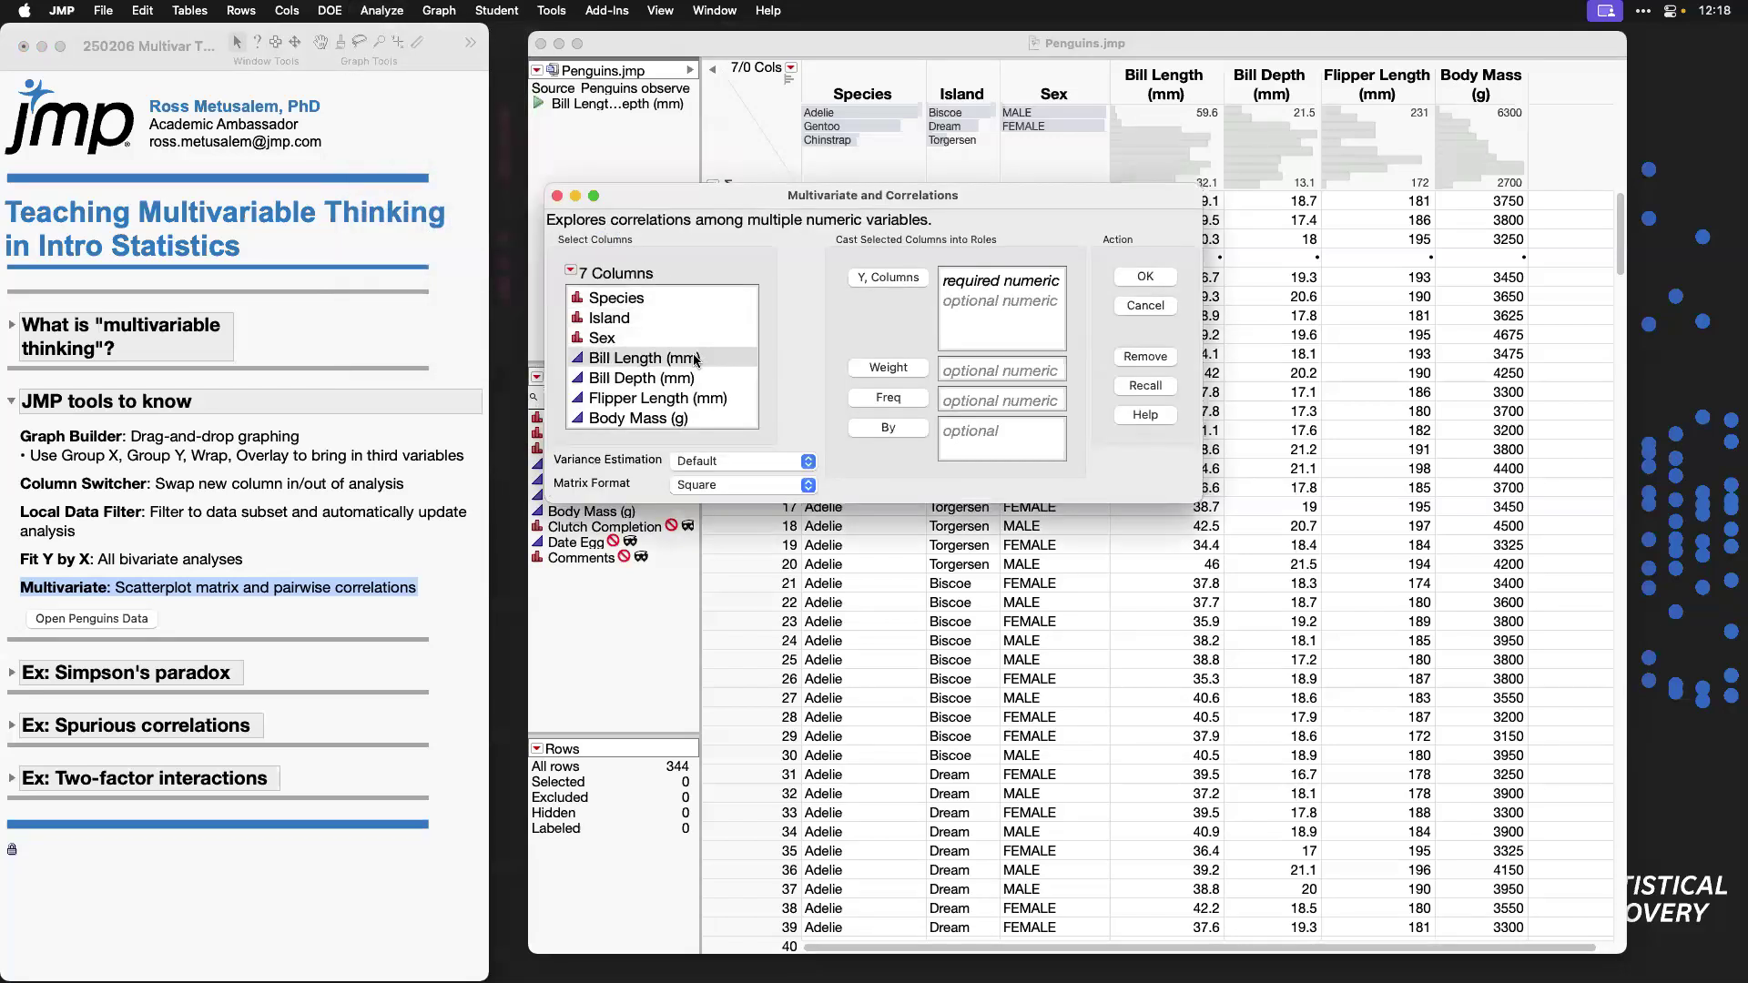
pyautogui.moveTo(697, 361); pyautogui.dragTo(704, 437)
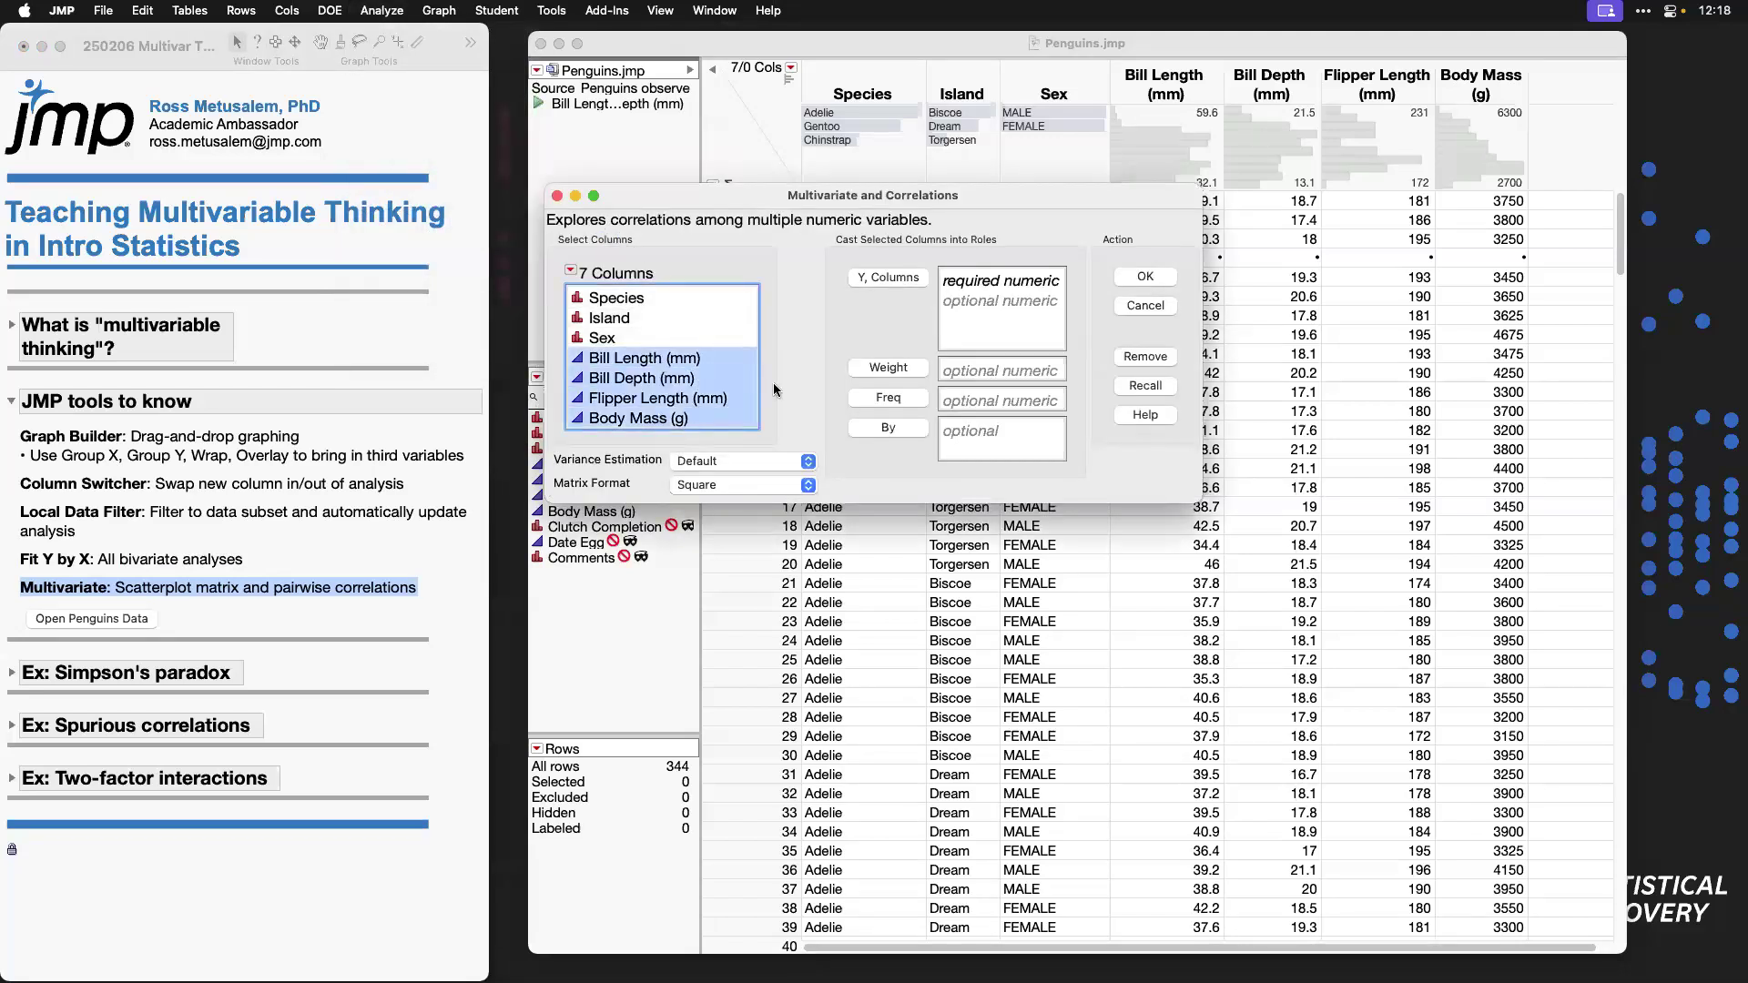
pyautogui.click(881, 284)
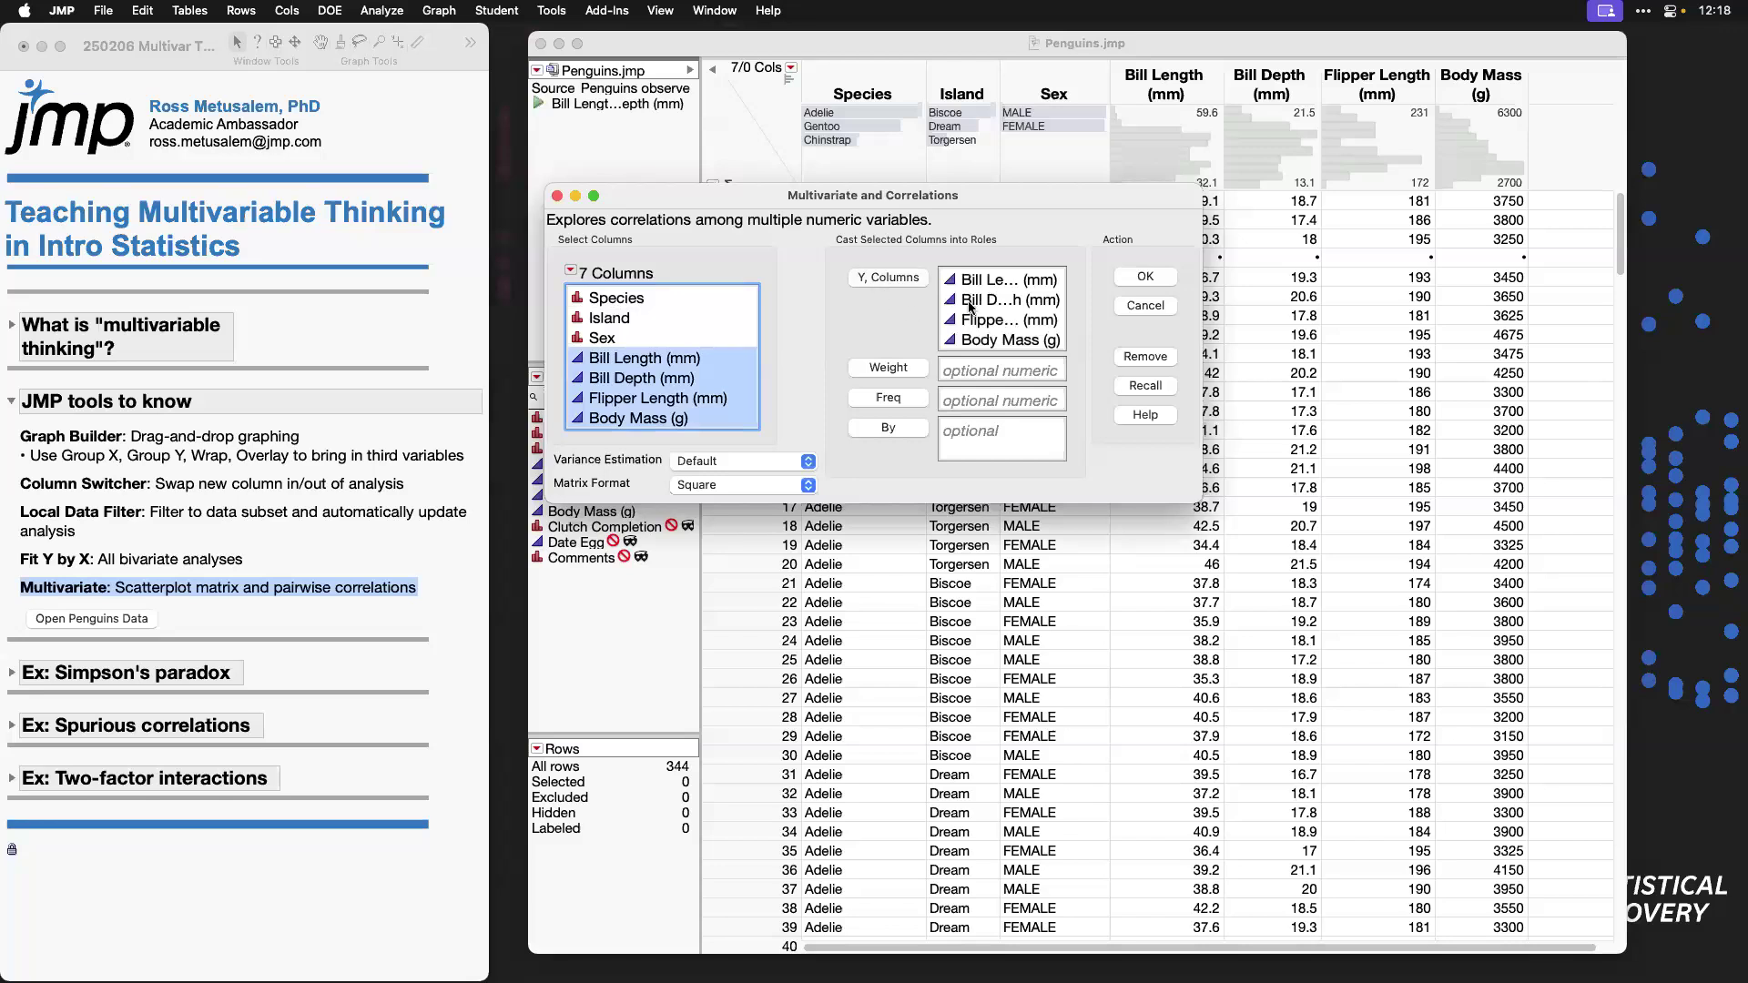
pyautogui.click(1134, 276)
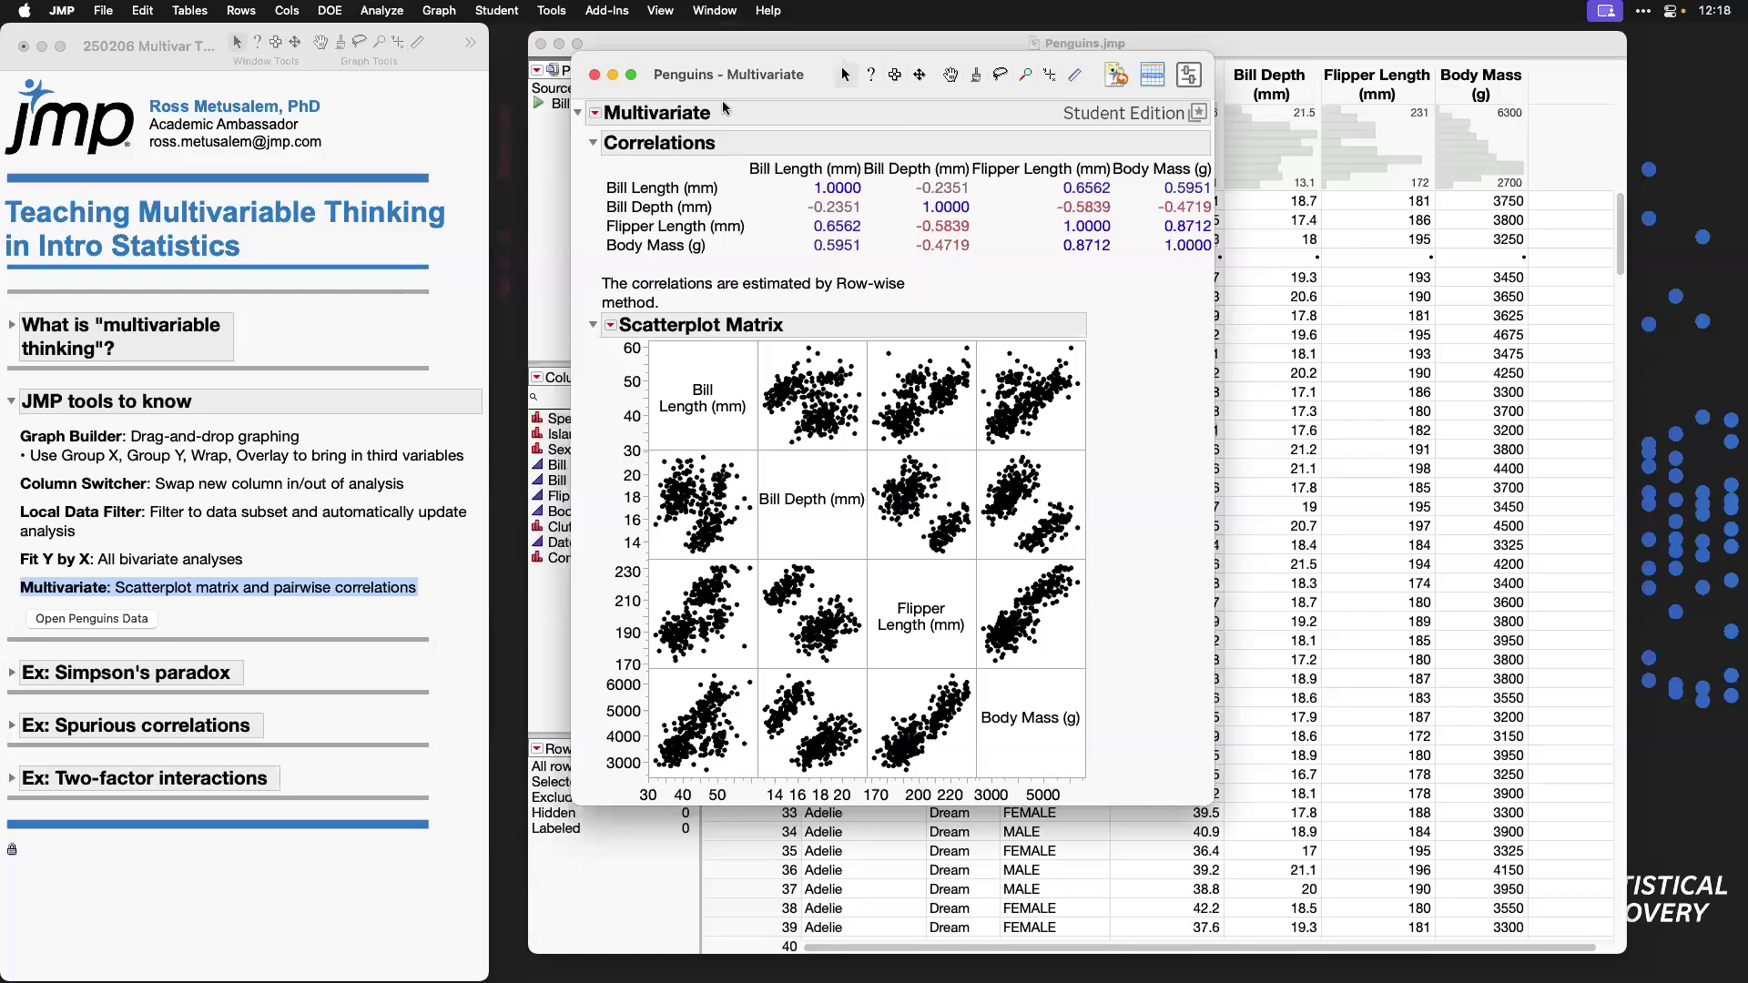
# Step: Collapse the Correlations section and add shaded ellipses to the scatterplot matrix
pyautogui.click(595, 144)
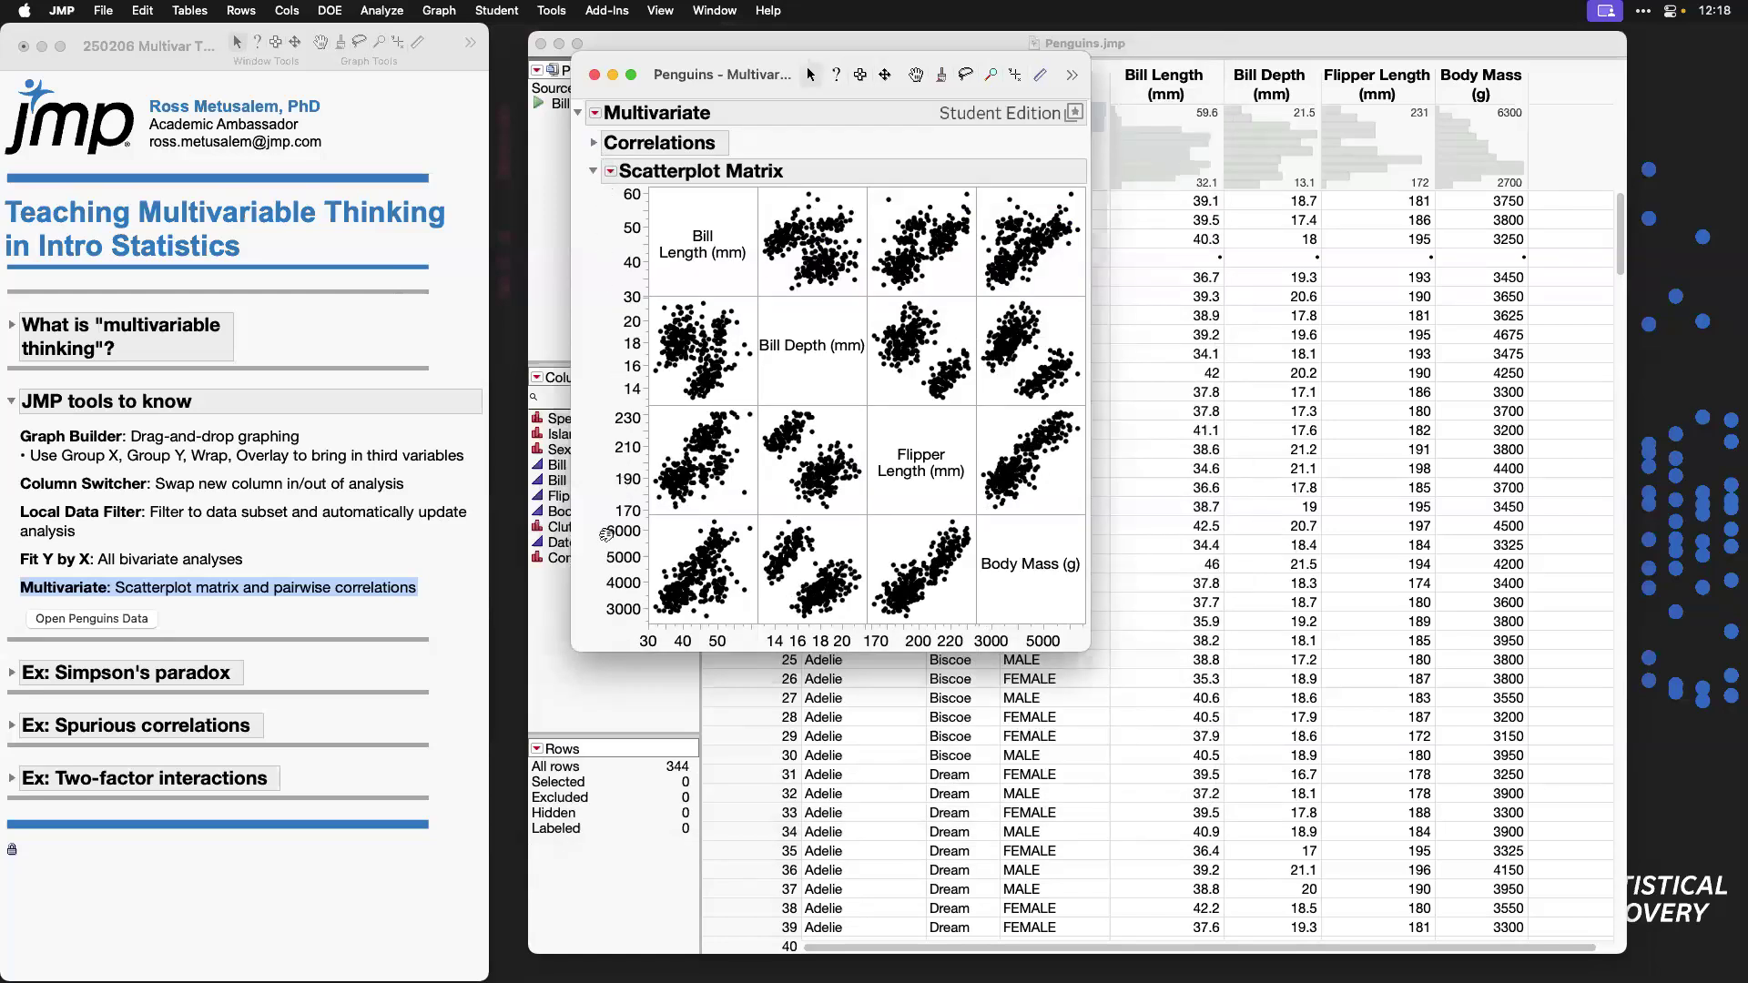
pyautogui.click(611, 173)
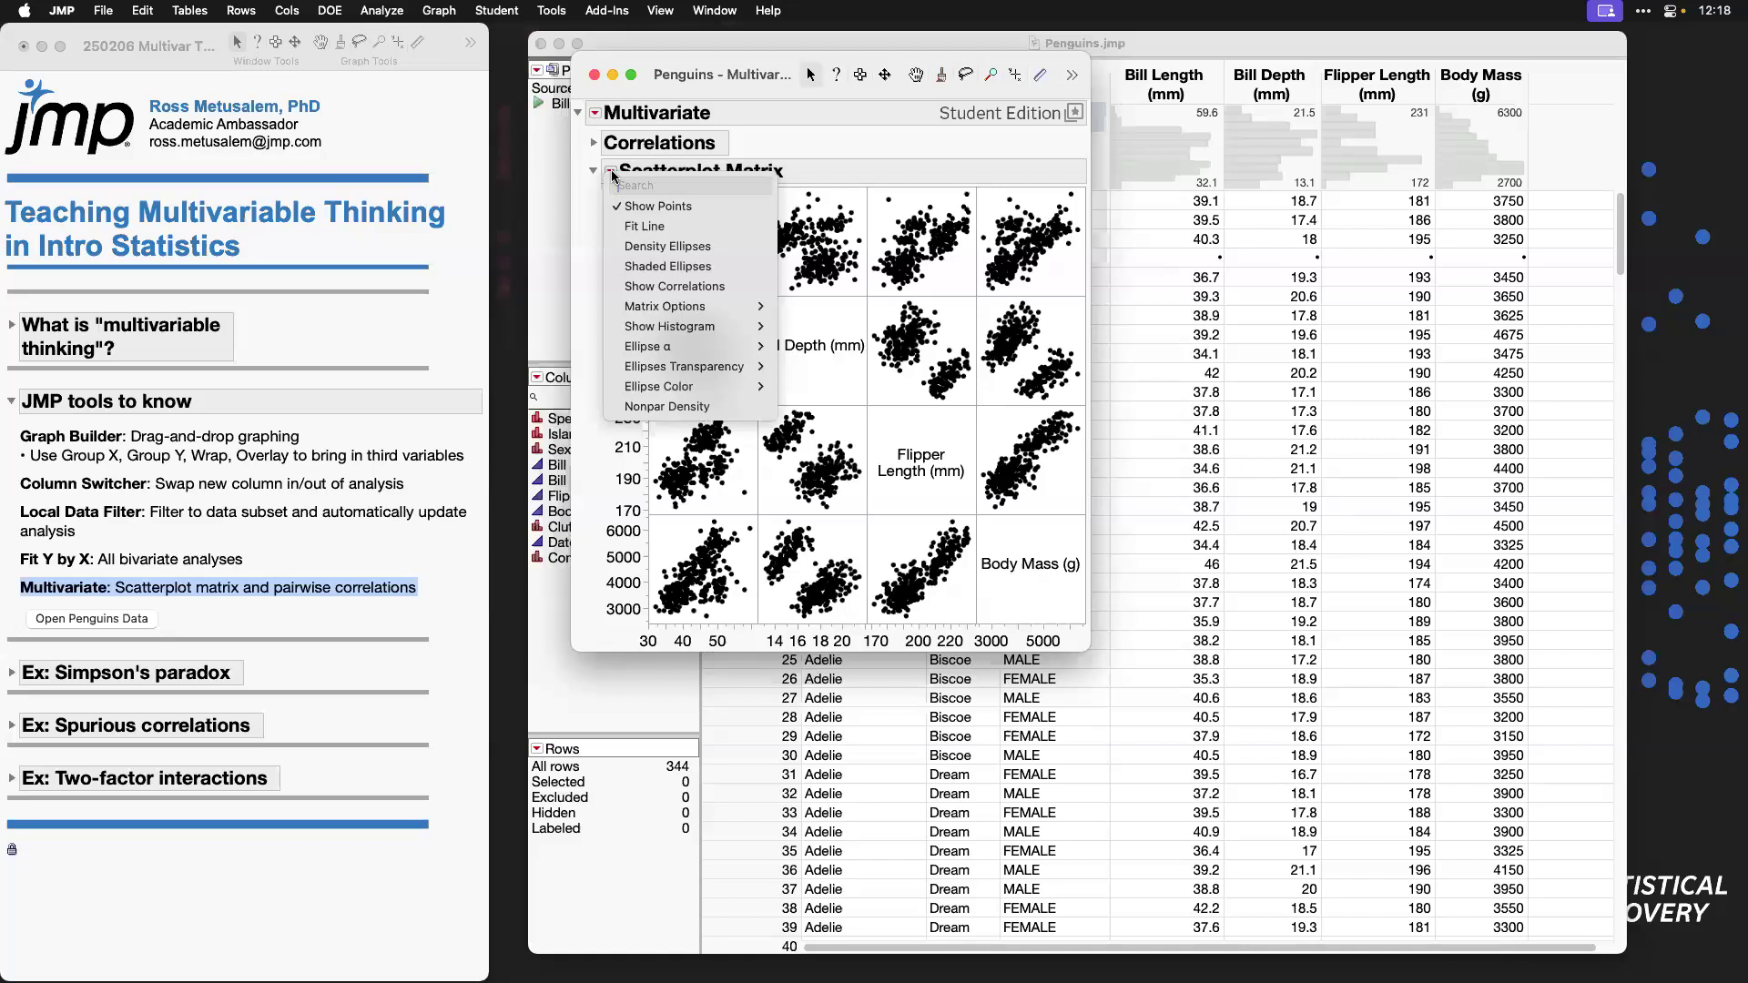
pyautogui.click(733, 265)
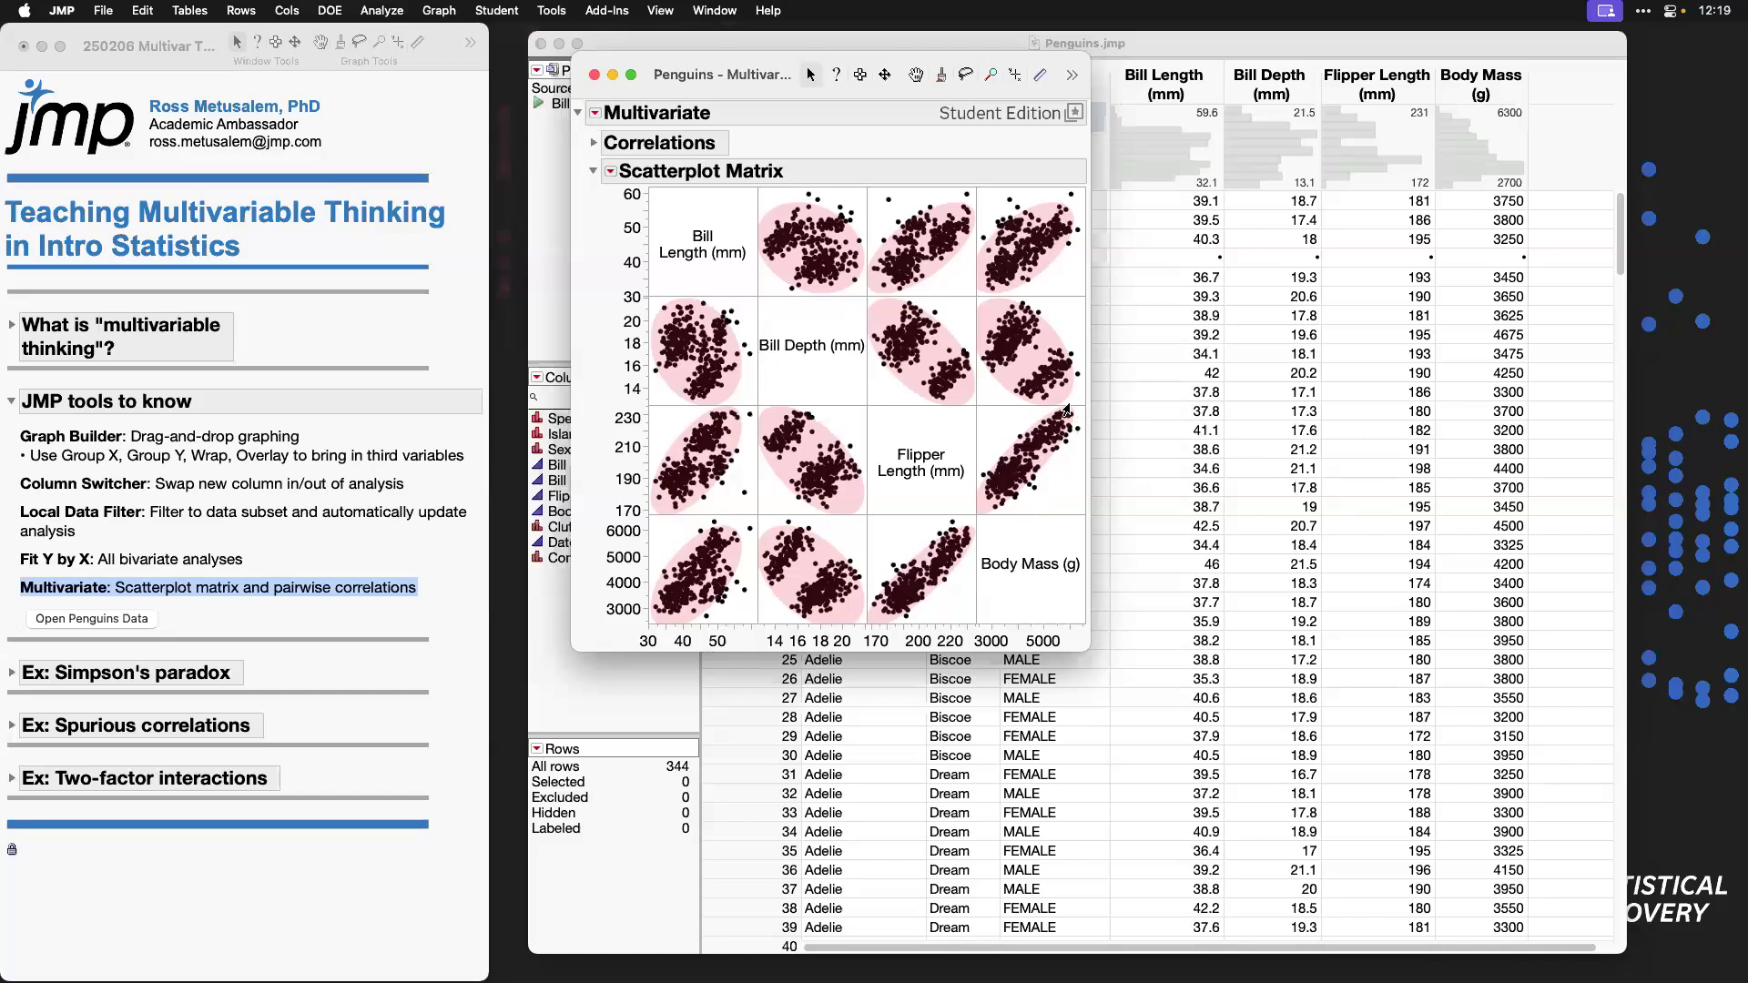
# Step: Add a heat map to the scatterplot matrix and show the correlation values on it
pyautogui.click(611, 172)
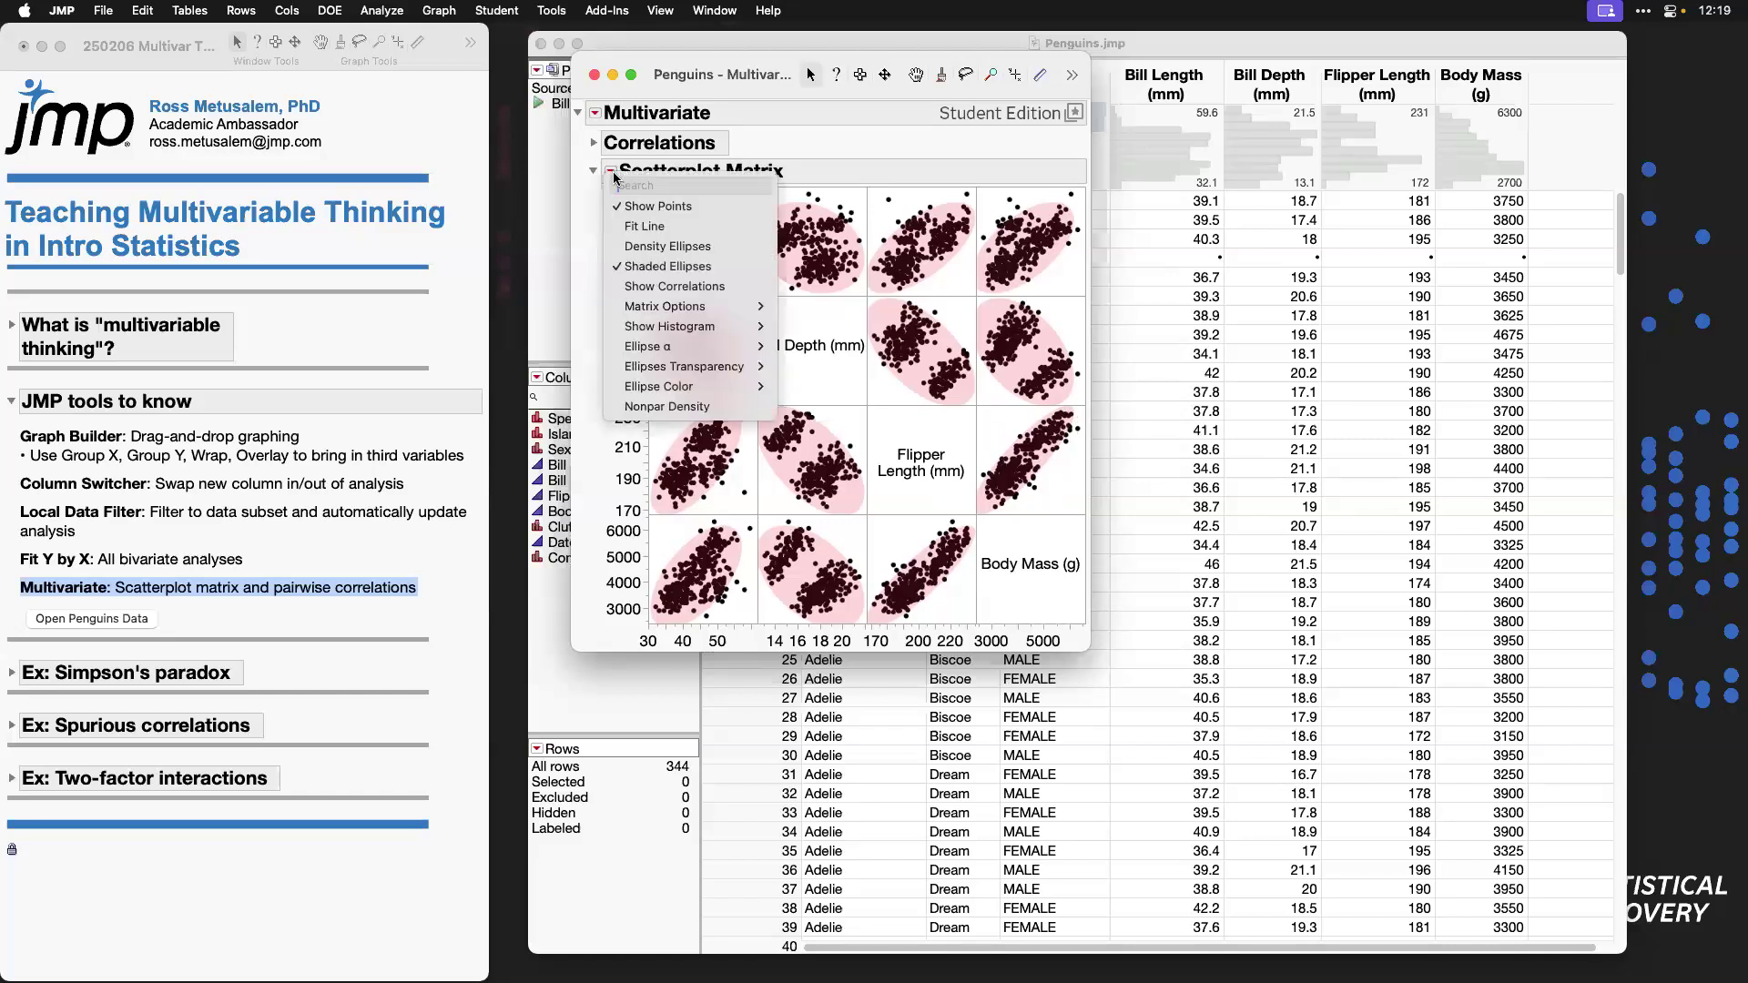
pyautogui.moveTo(743, 309)
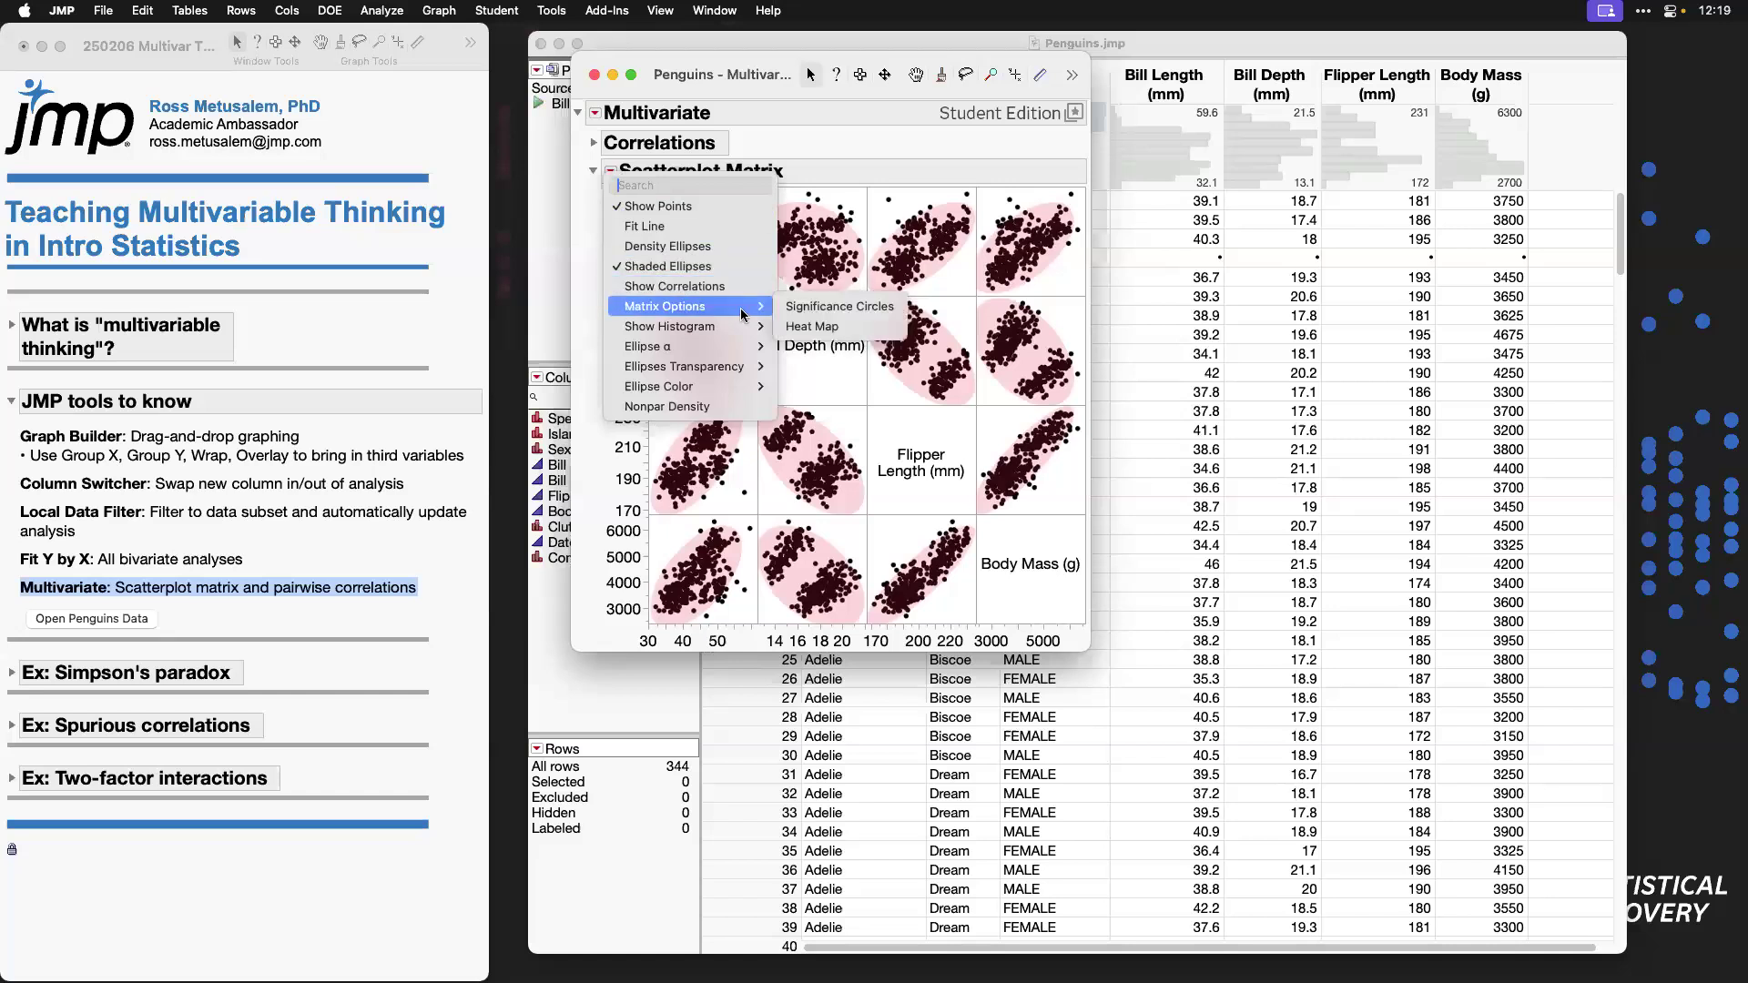
pyautogui.click(823, 329)
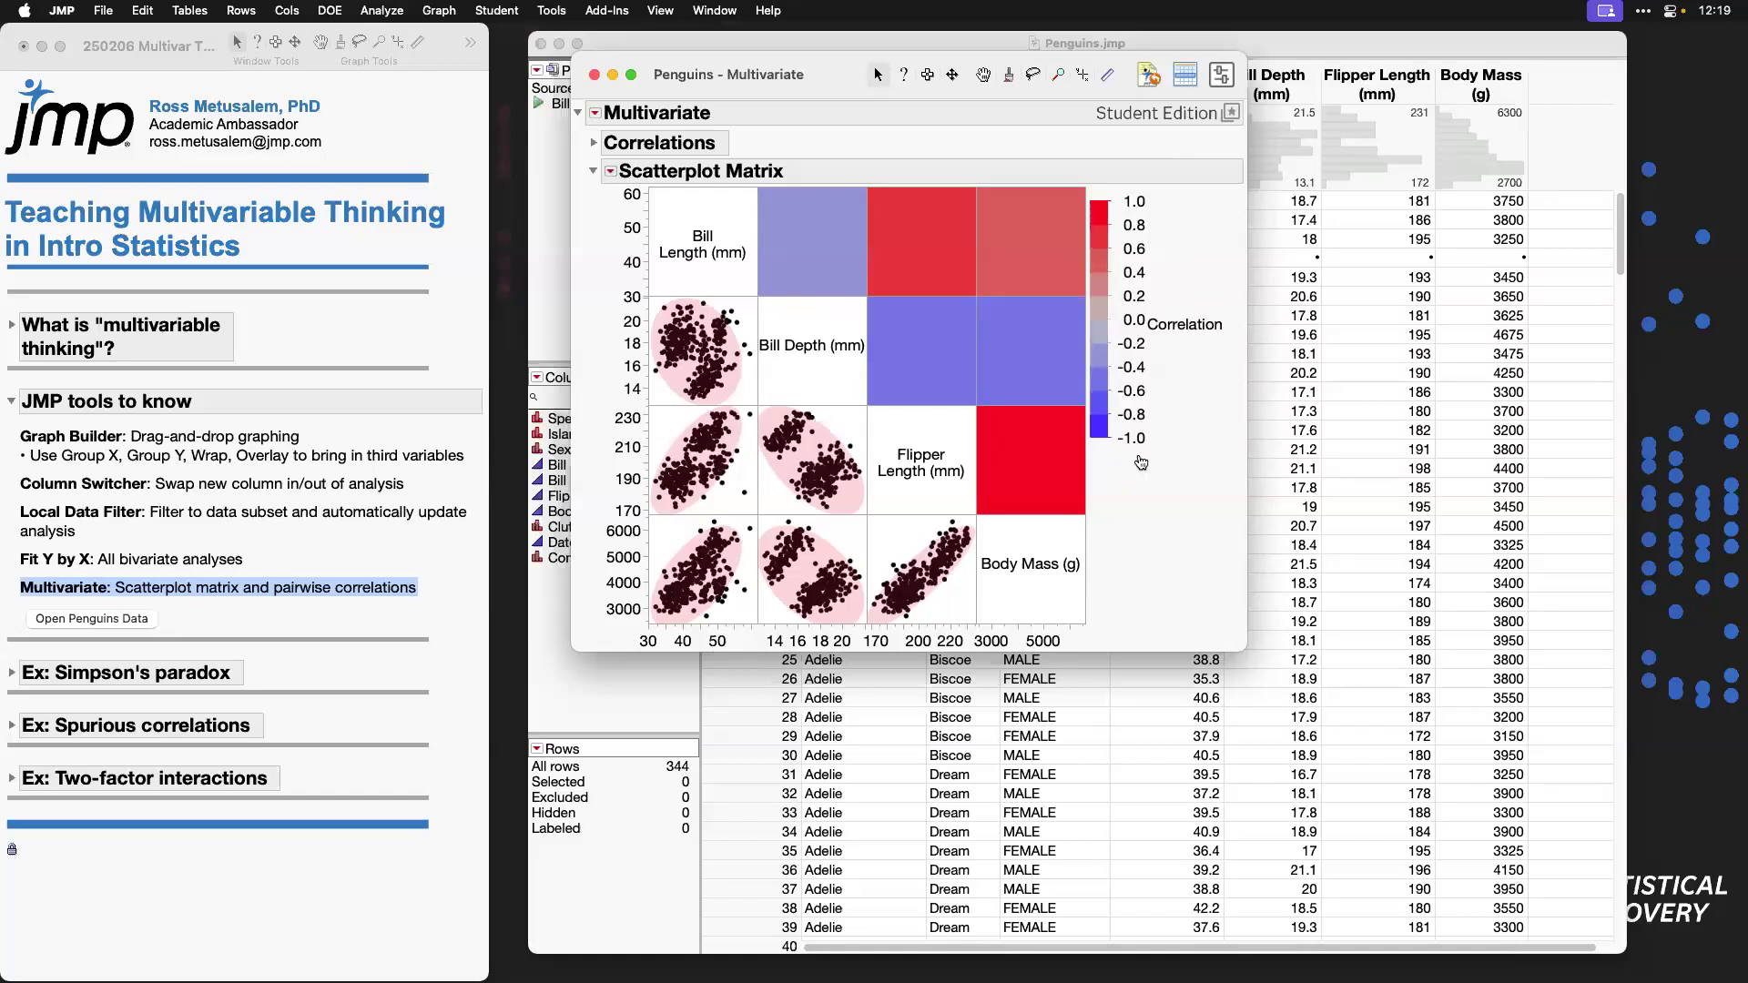
pyautogui.click(610, 171)
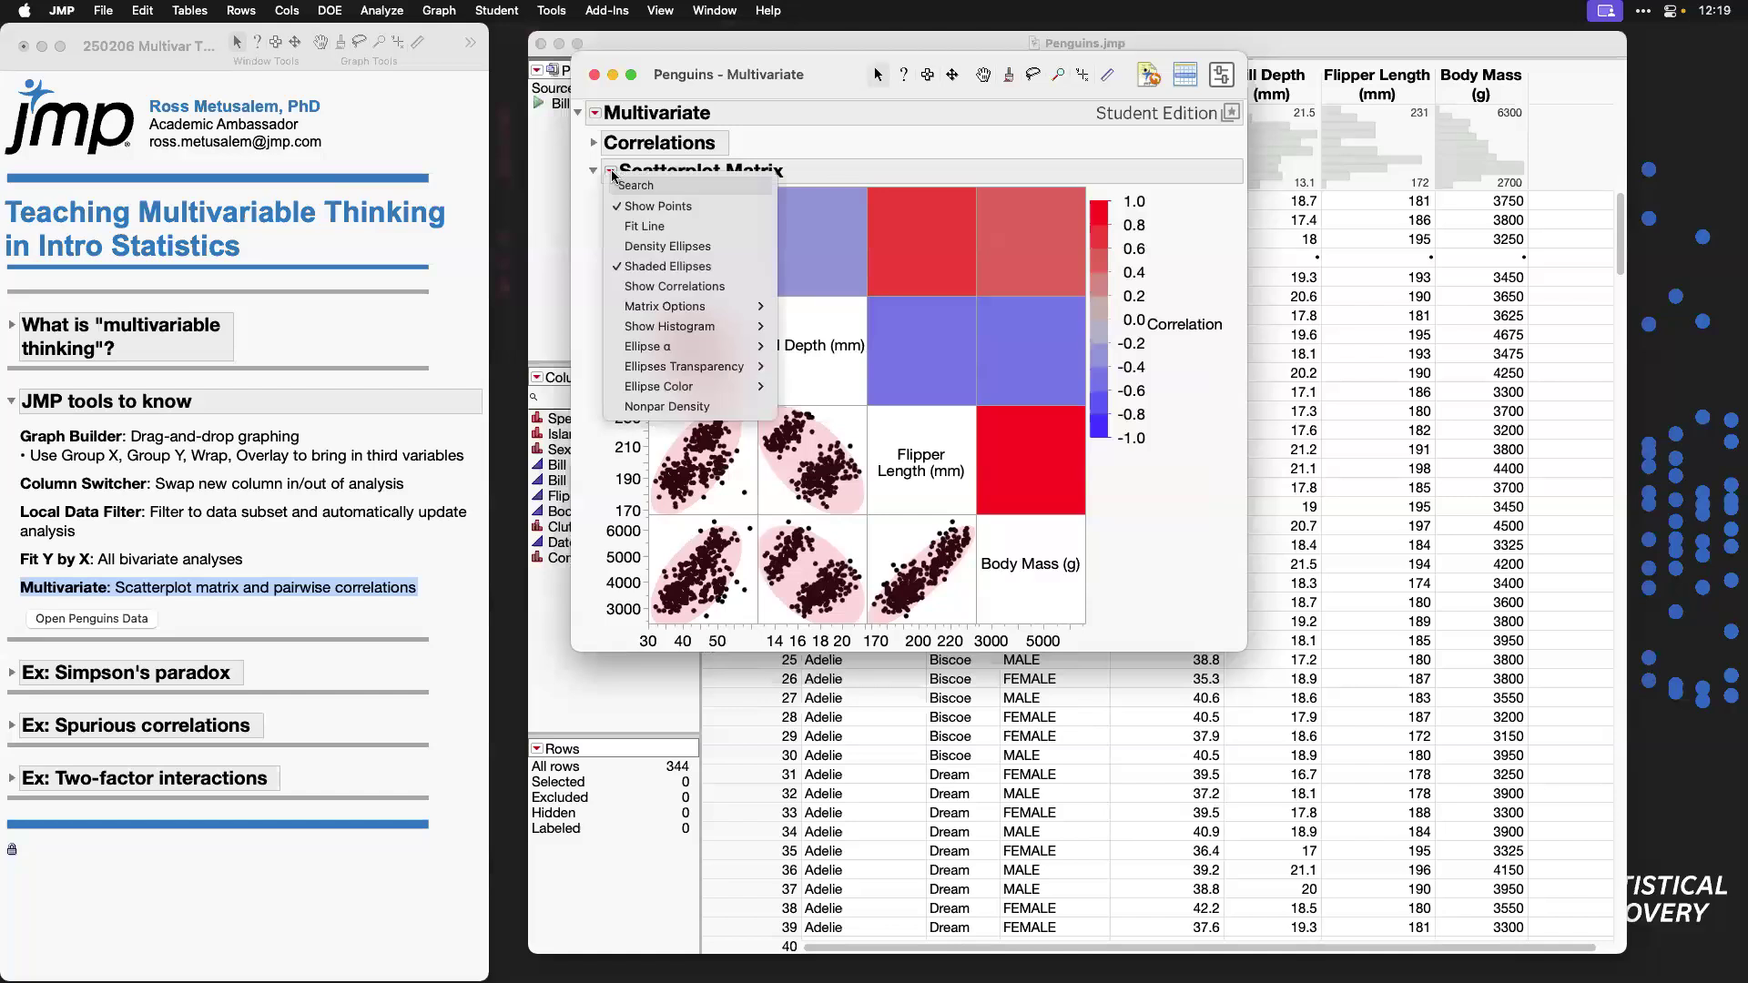
pyautogui.click(721, 286)
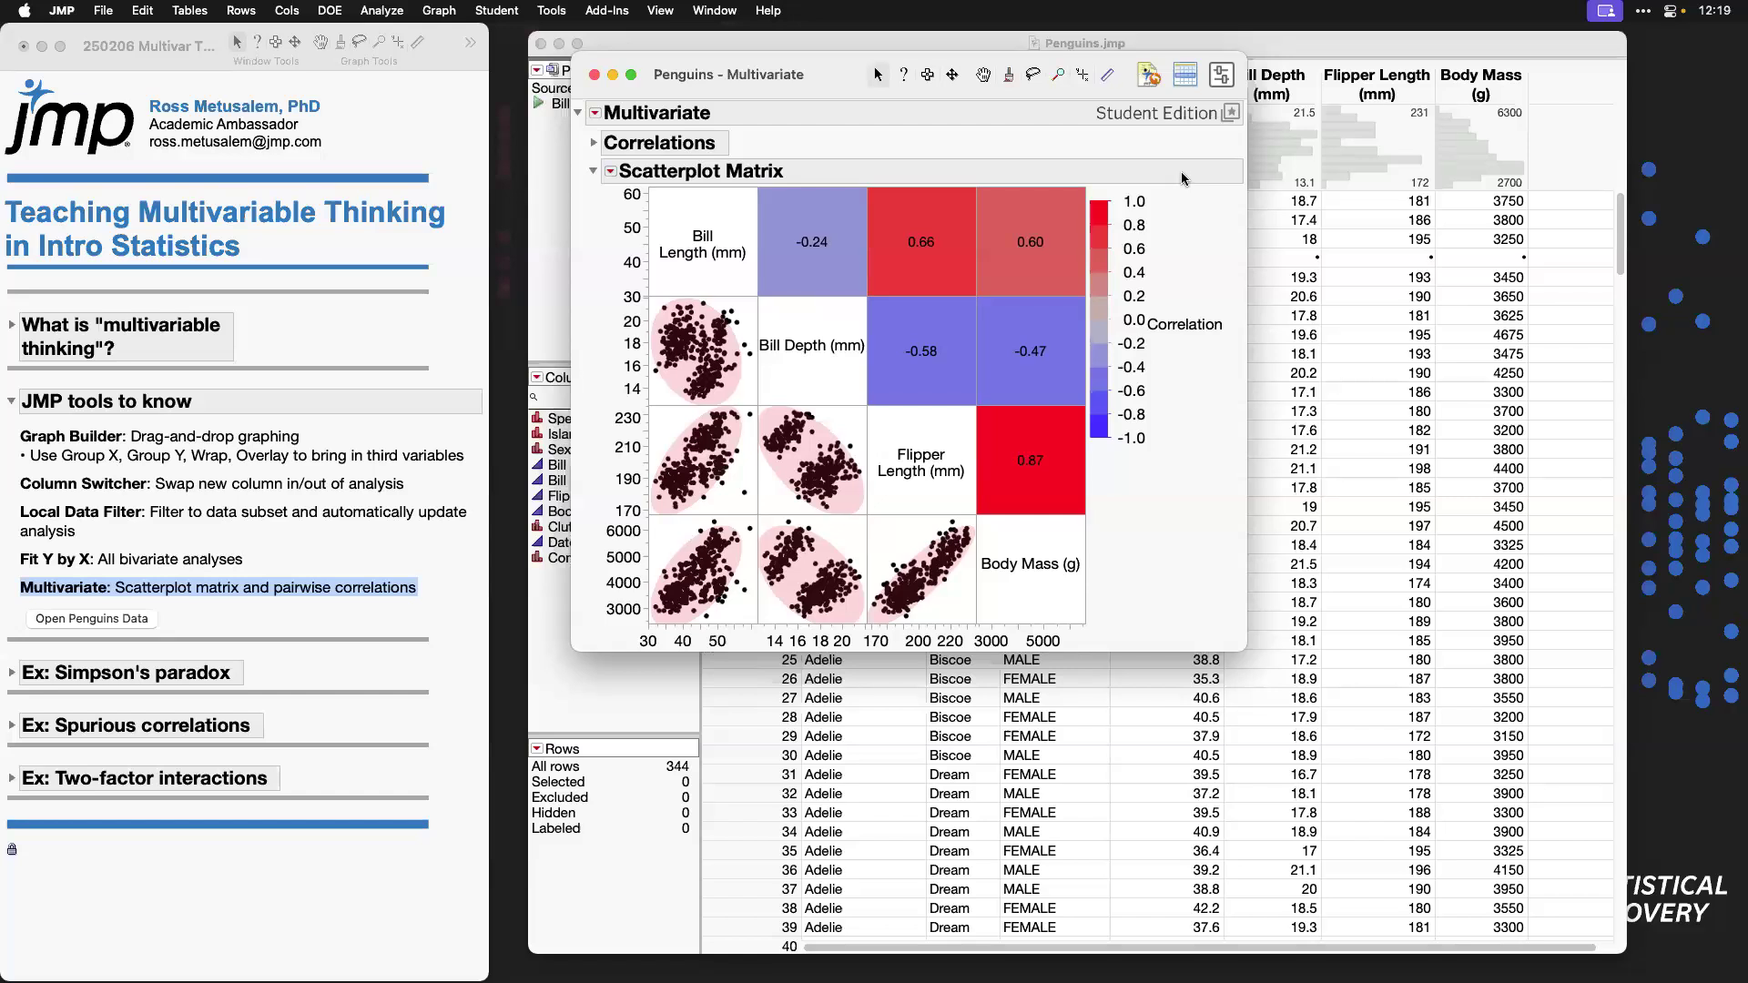
# Step: Reset the Multivariate report to the Platform Launch preset, then apply the saved Heatmap and Pairwise preset
pyautogui.click(1233, 113)
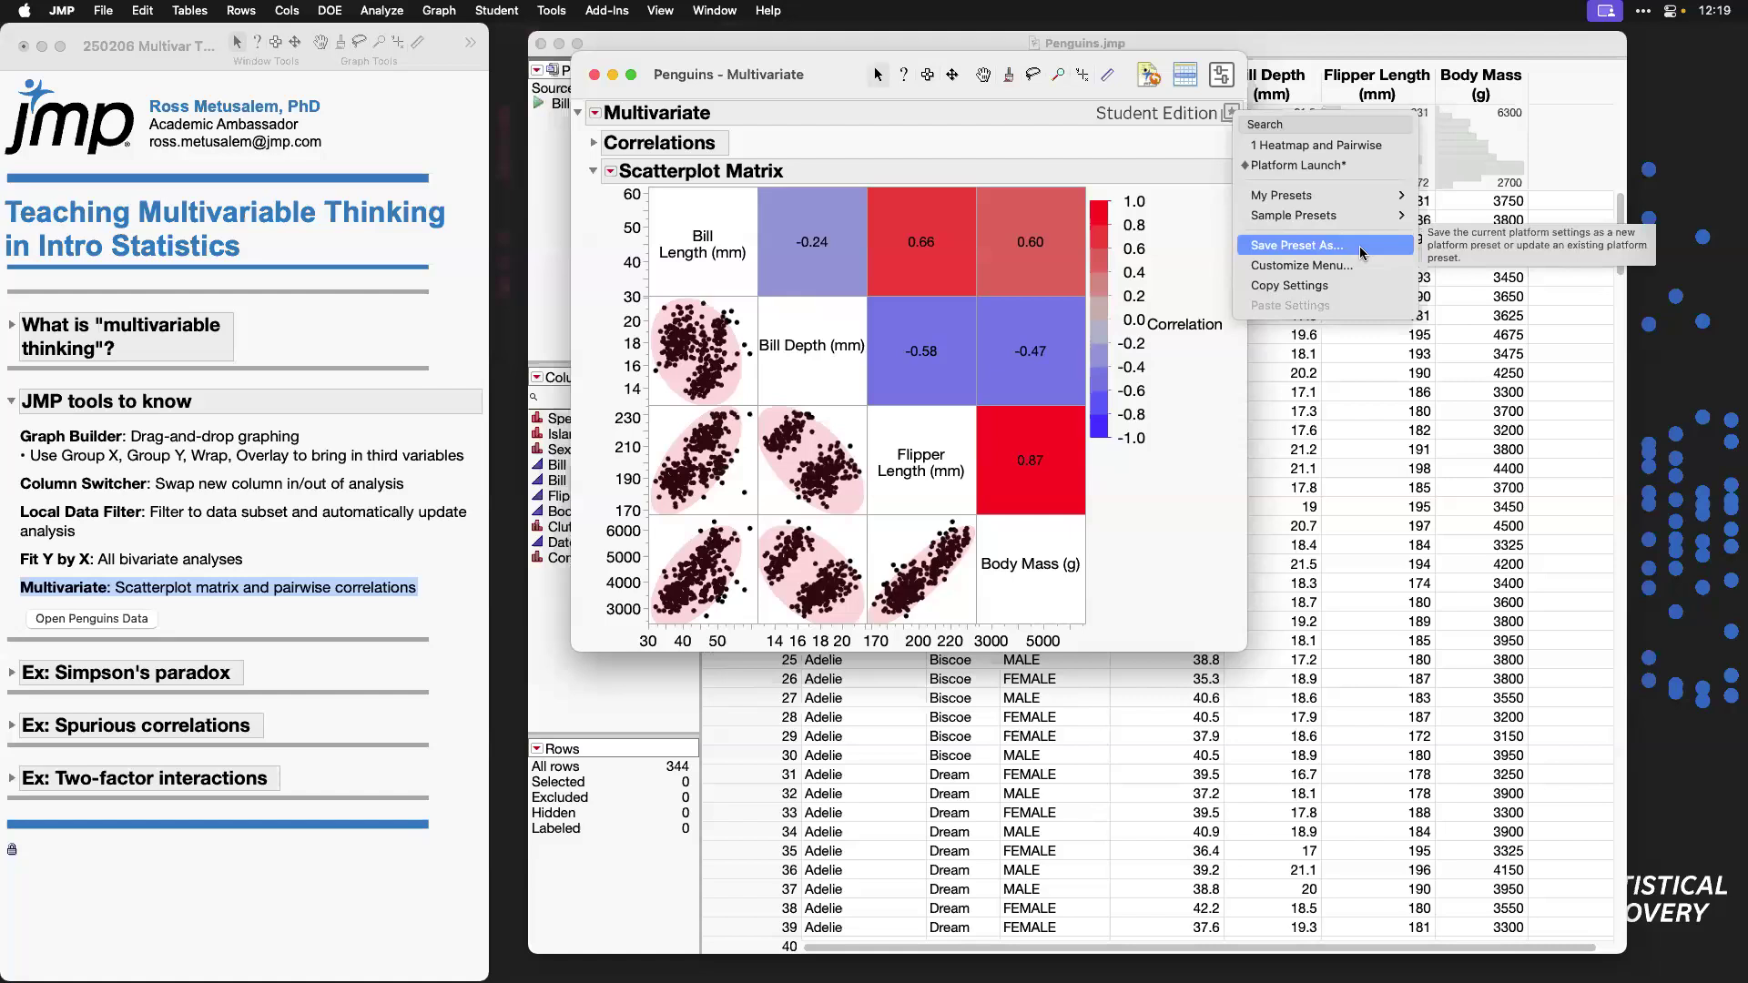
pyautogui.moveTo(1366, 198)
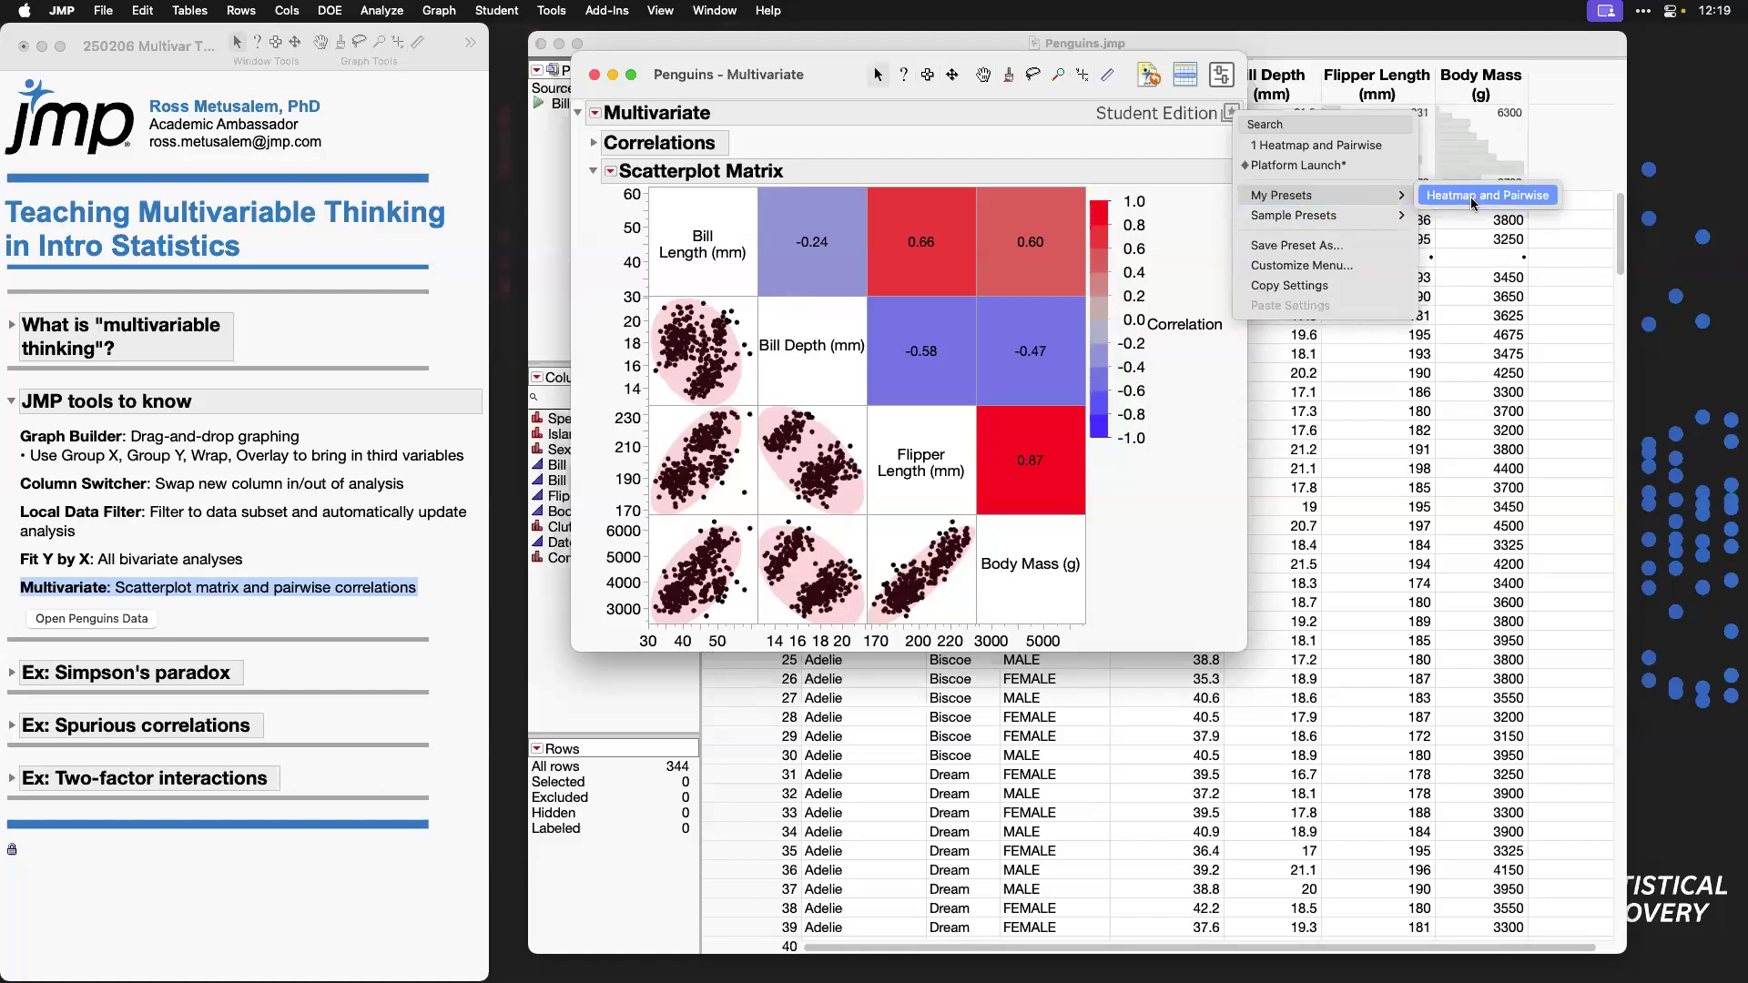
pyautogui.click(1061, 146)
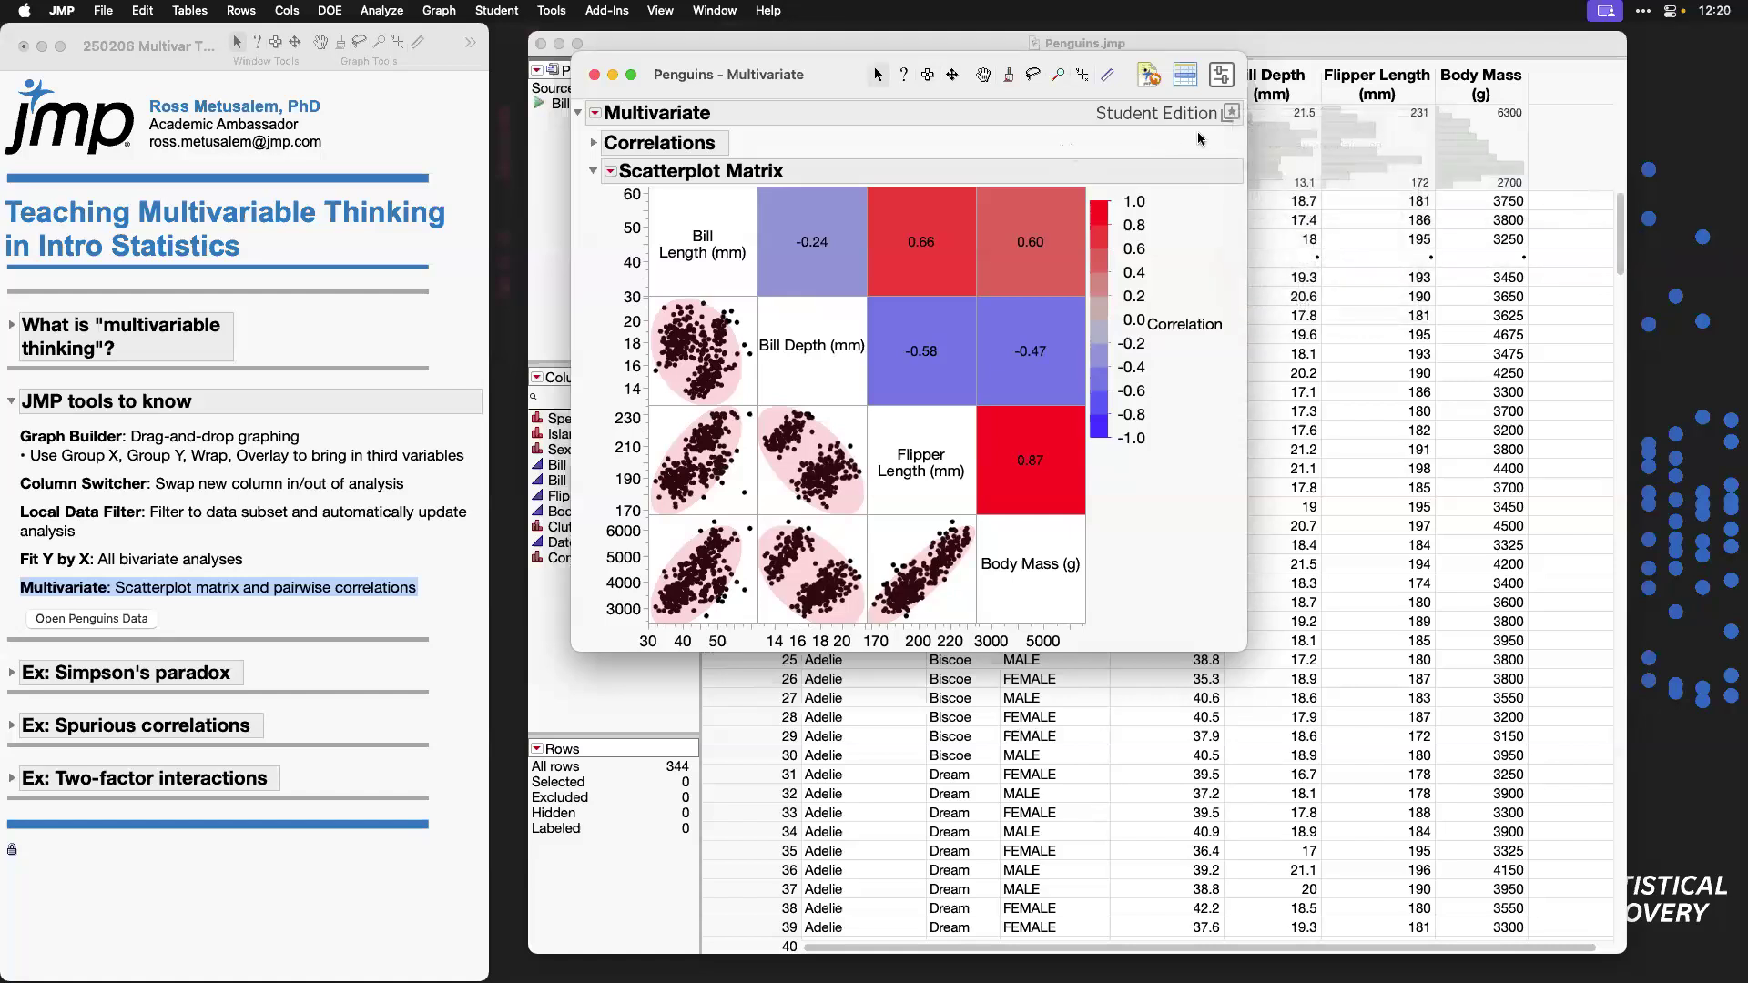
pyautogui.click(1231, 113)
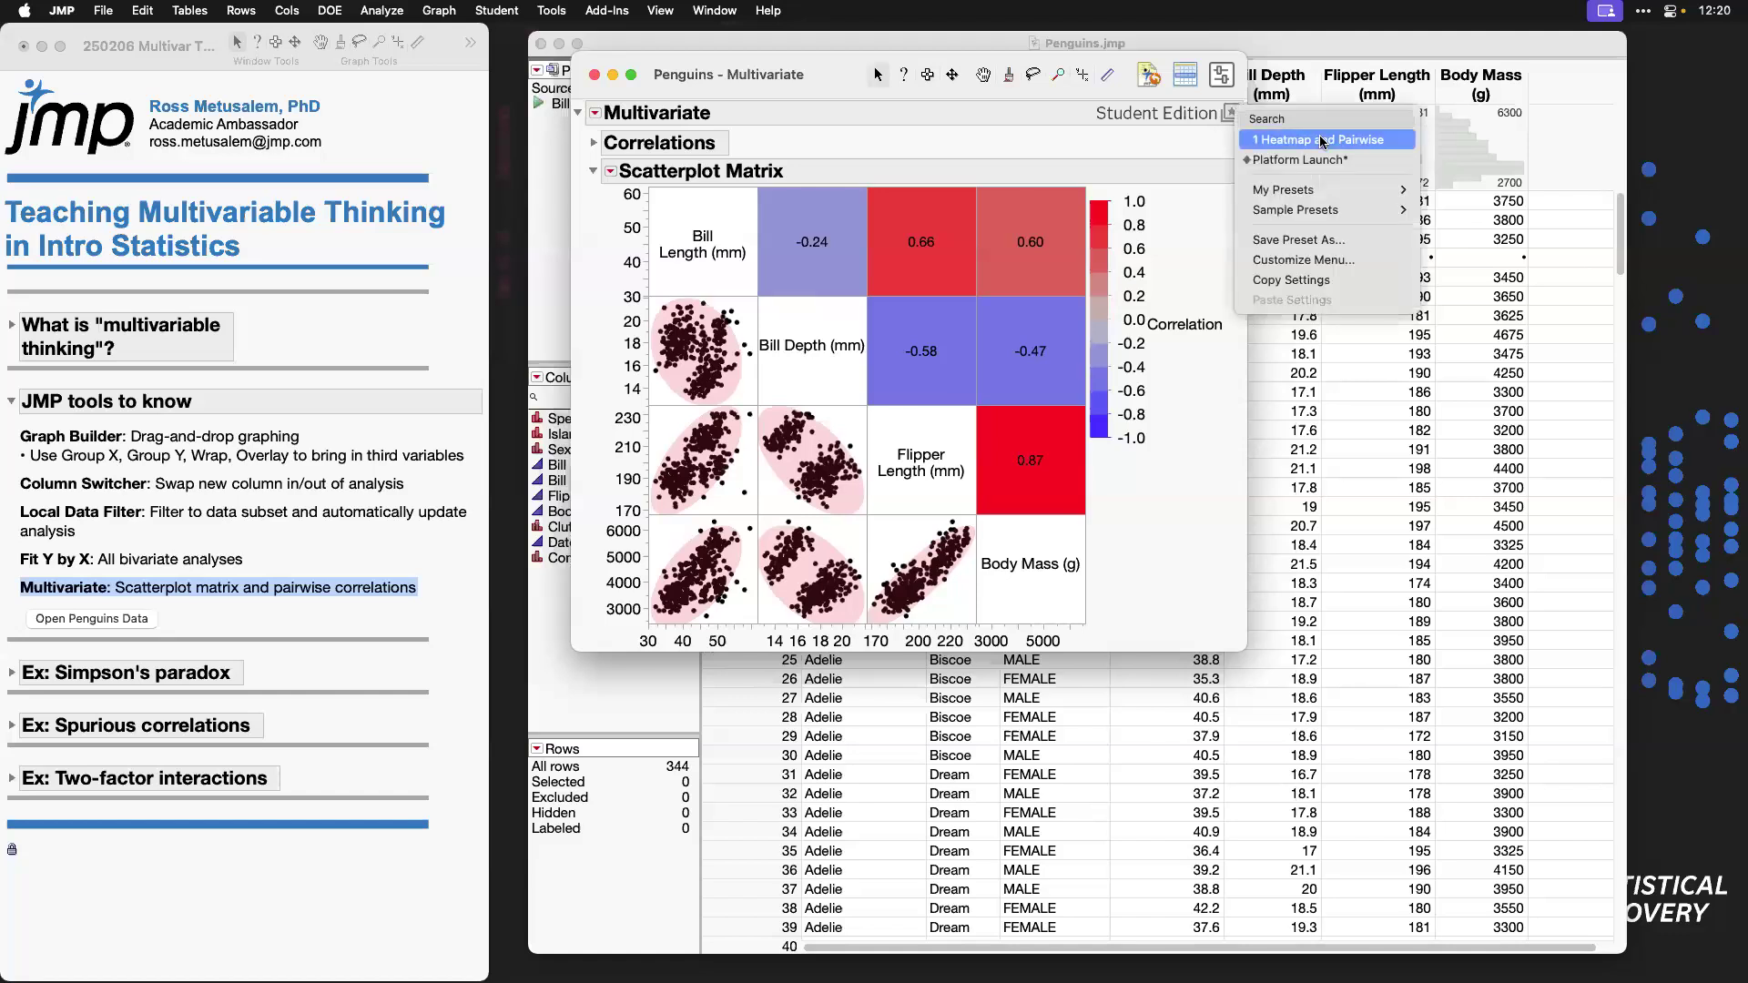
pyautogui.click(1329, 162)
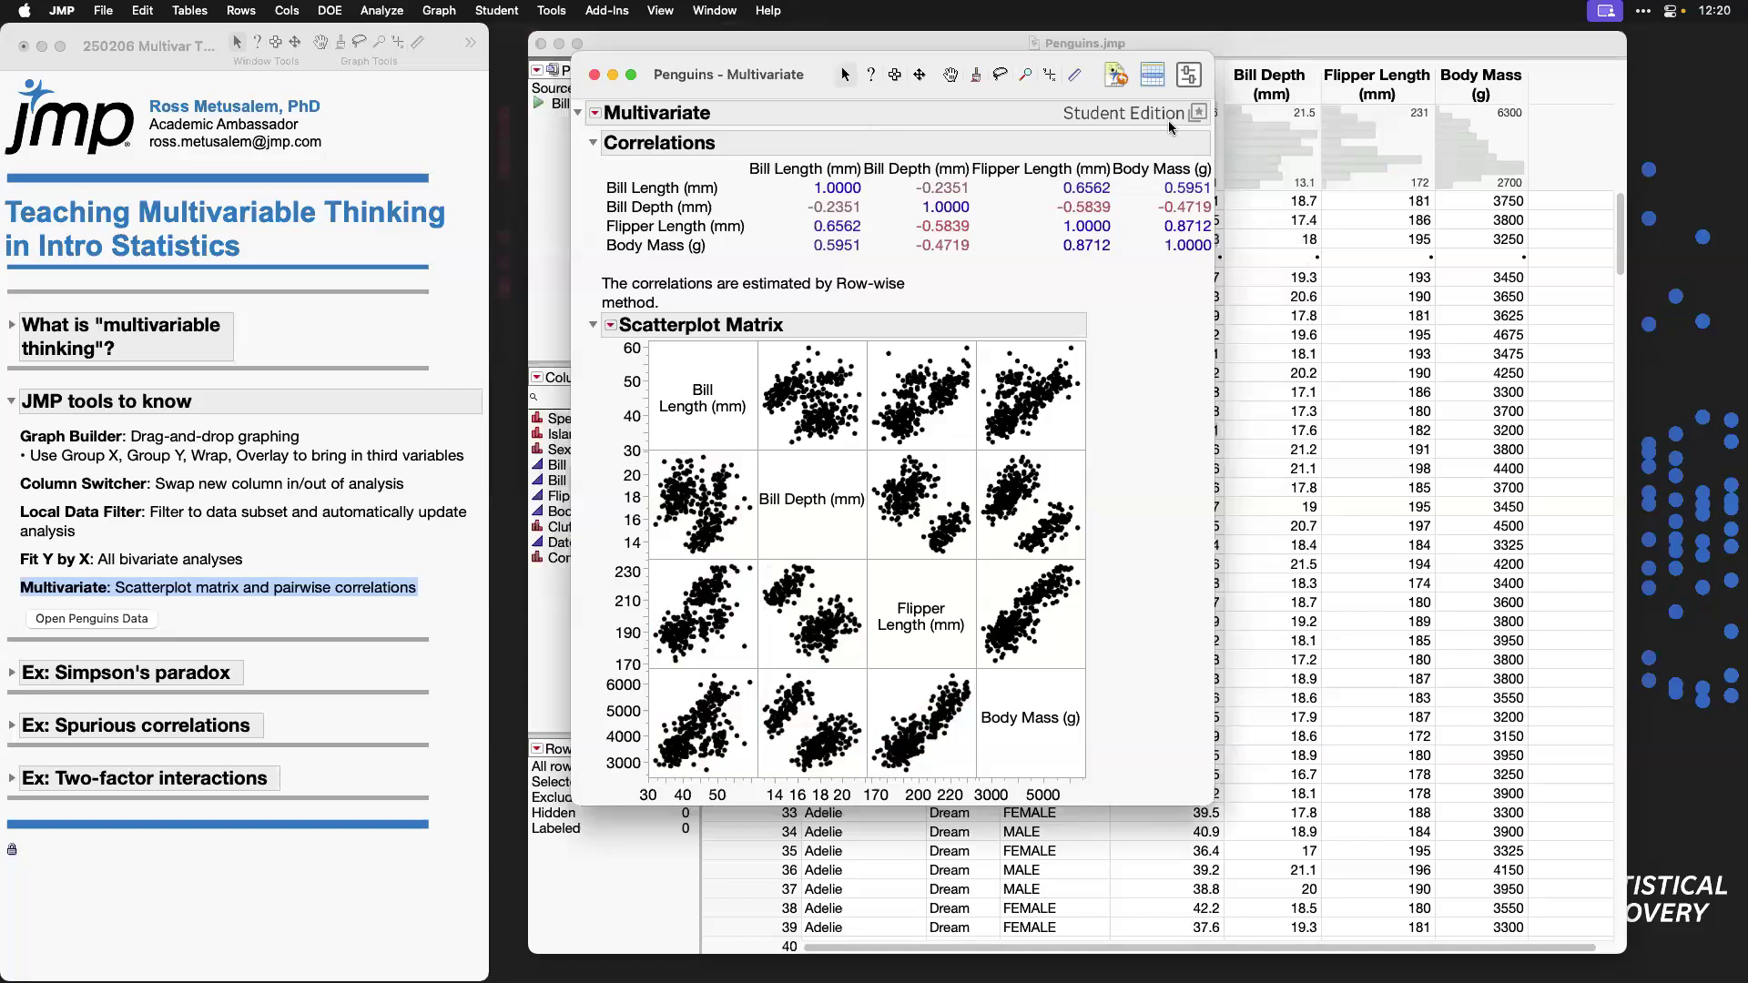
pyautogui.click(1198, 117)
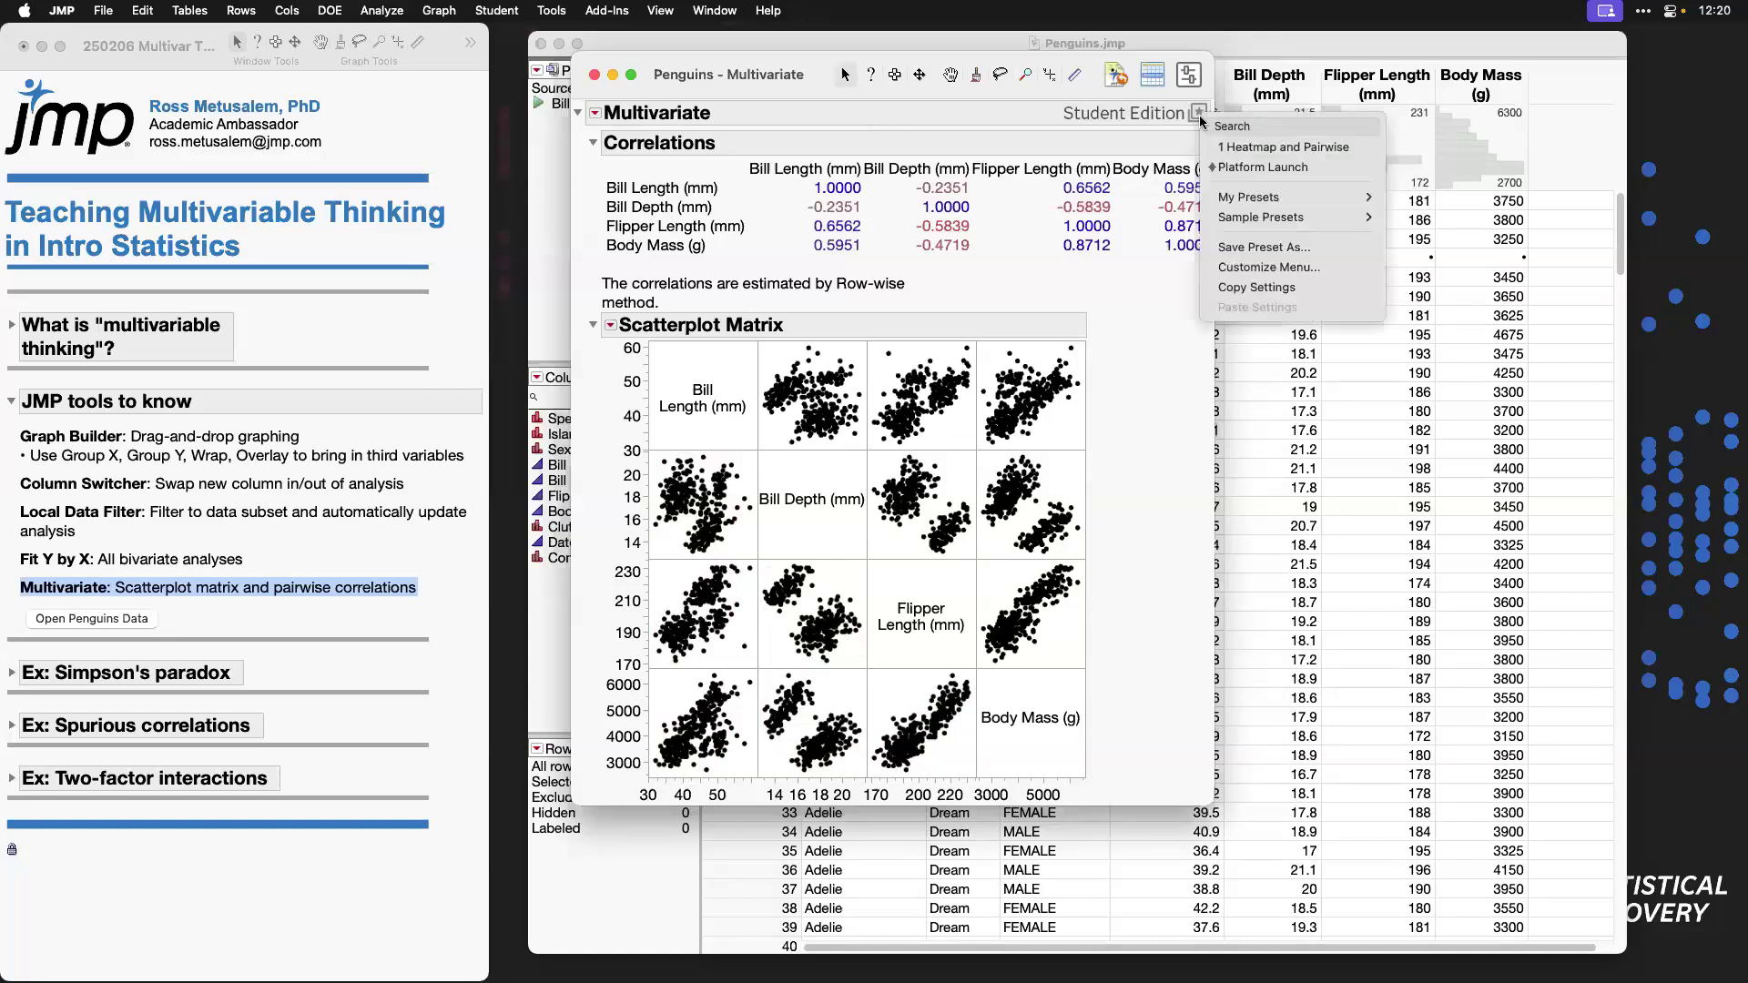
pyautogui.moveTo(1272, 197)
pyautogui.click(1417, 199)
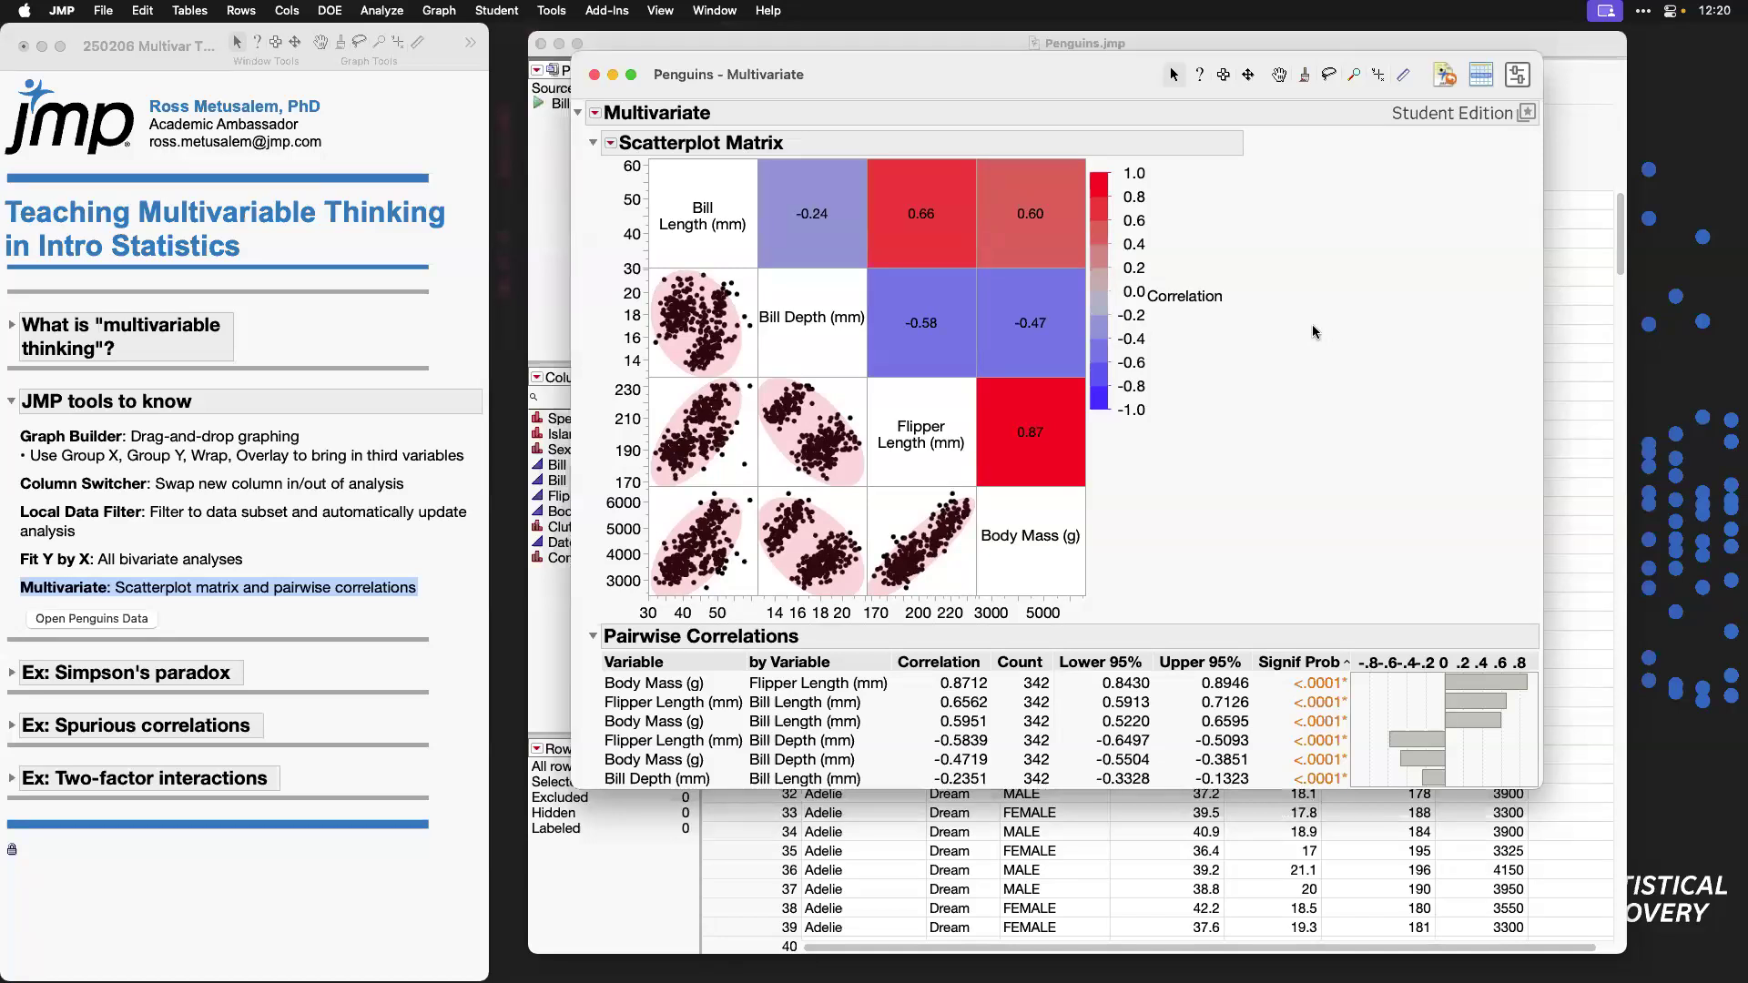
# Step: Examine the Platform Presets preferences, including the import and export options, and leave them without saving changes
pyautogui.click(60, 11)
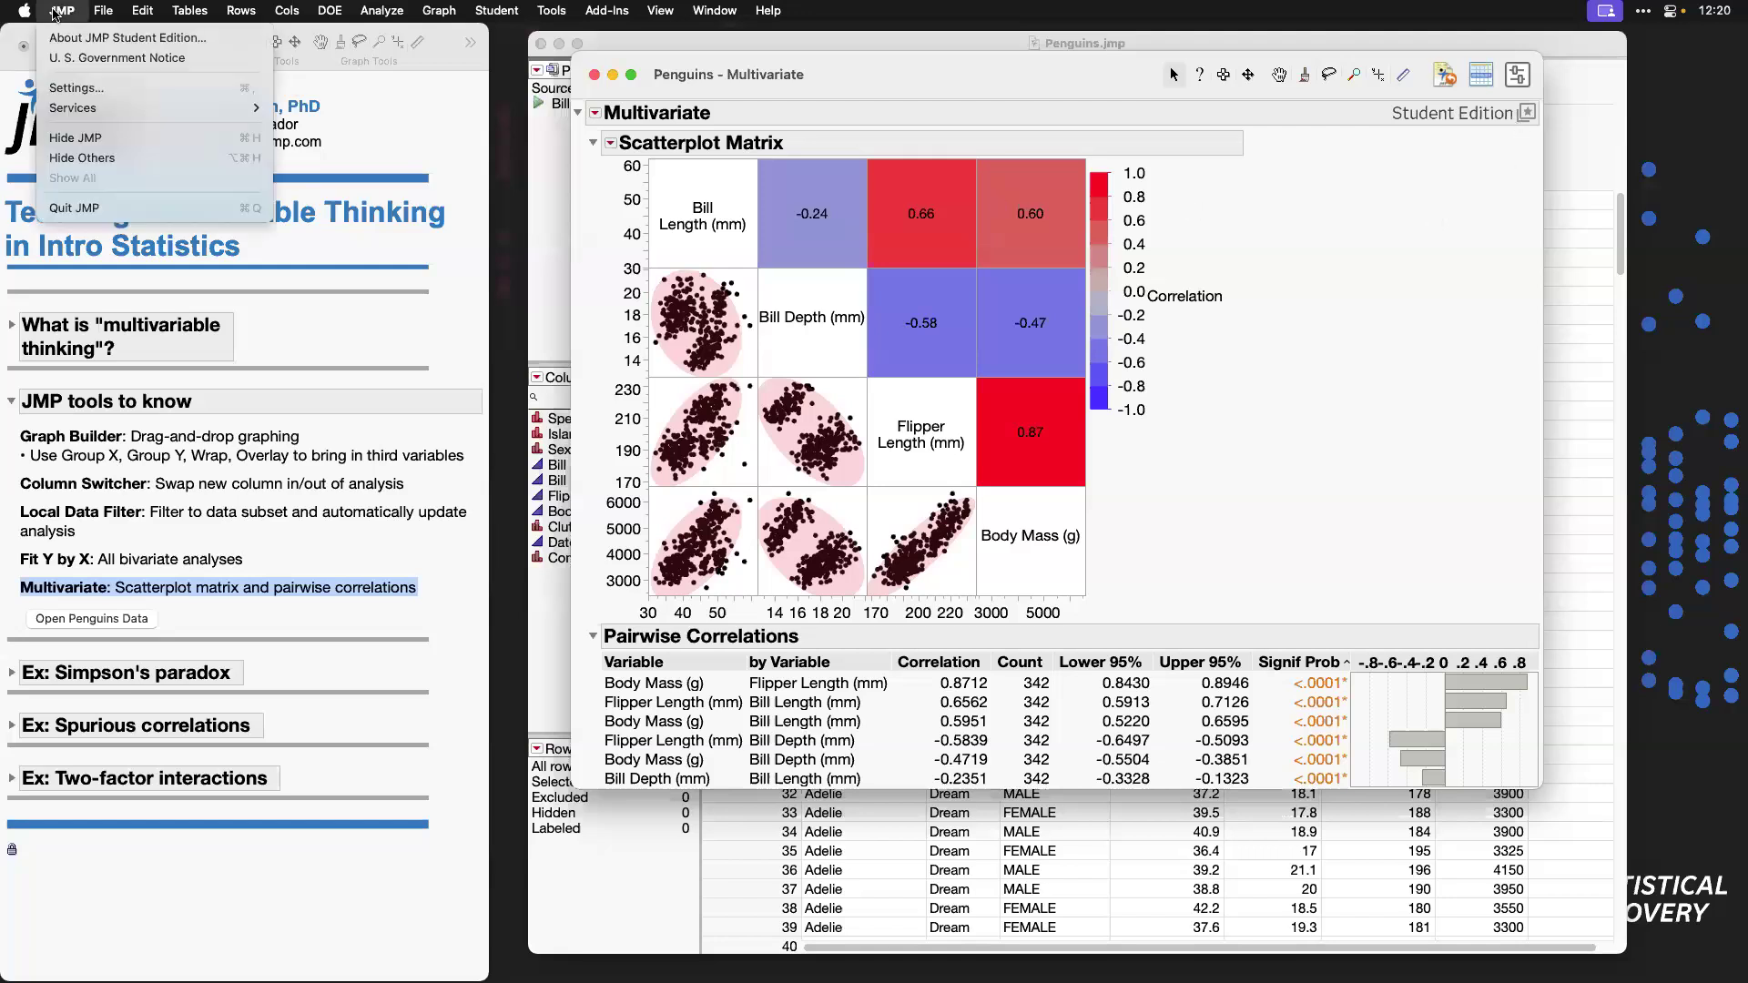
pyautogui.click(128, 91)
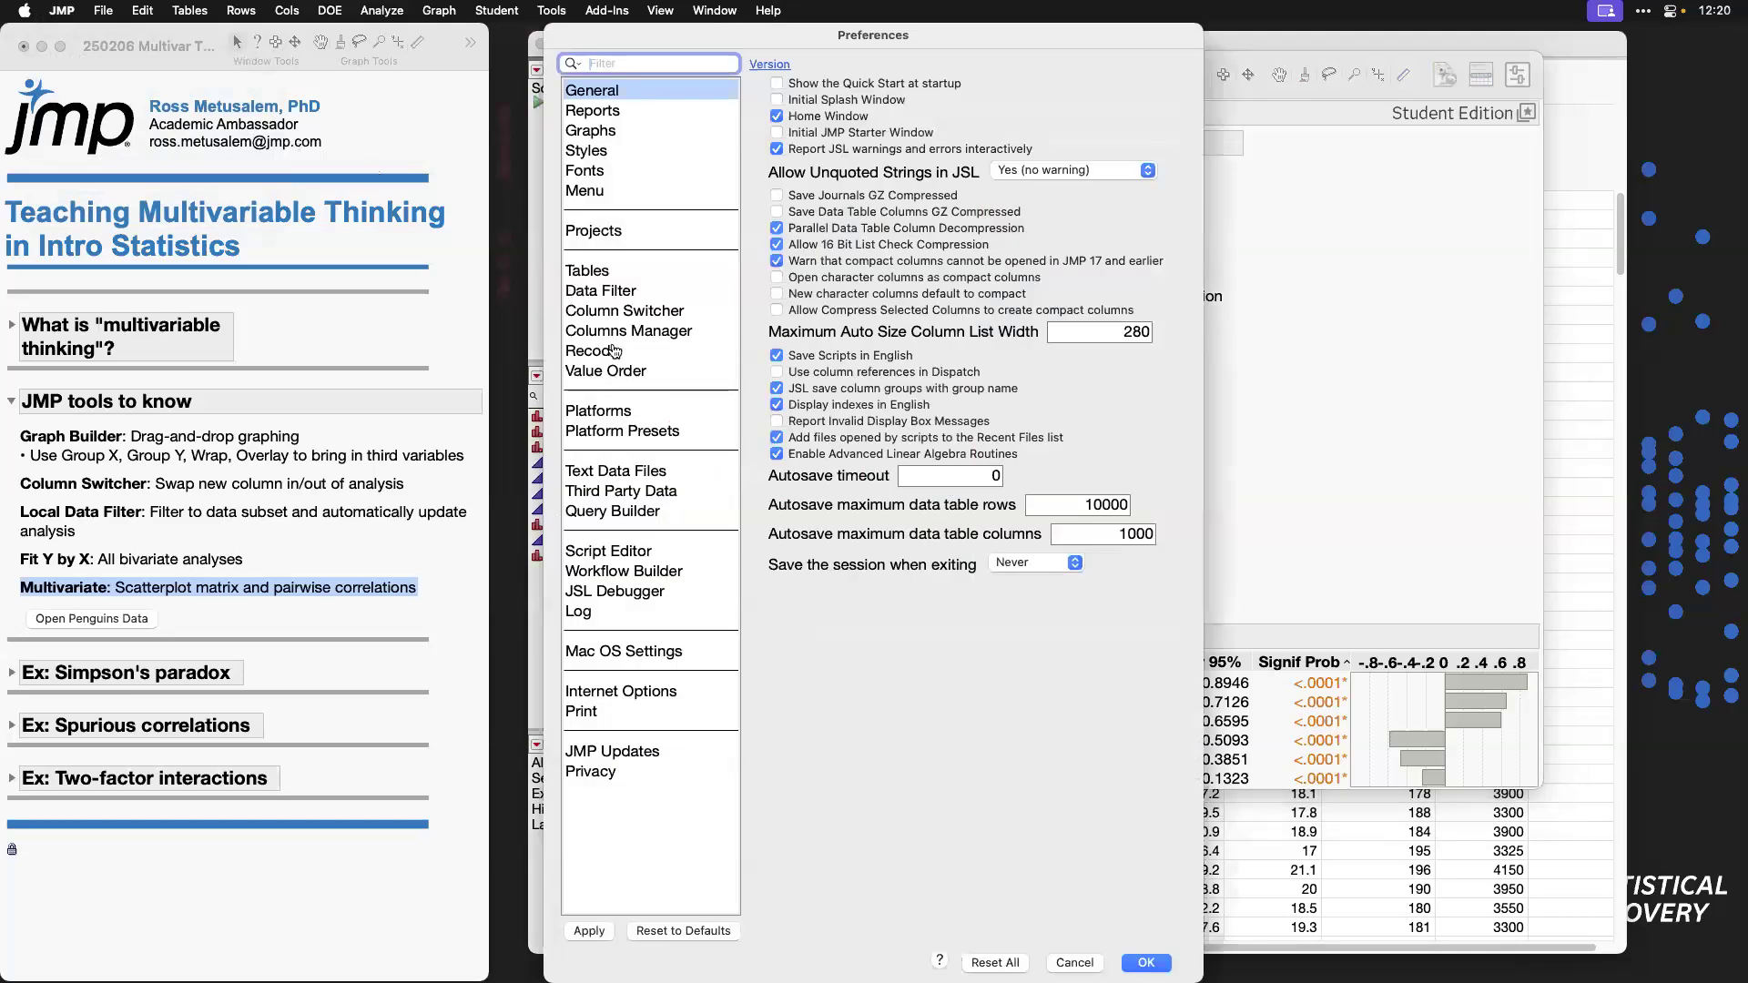
pyautogui.click(674, 434)
pyautogui.moveTo(1048, 68)
pyautogui.mouseDown()
pyautogui.moveTo(1200, 73)
pyautogui.moveTo(1120, 111)
pyautogui.moveTo(1043, 82)
pyautogui.moveTo(1059, 75)
pyautogui.mouseUp()
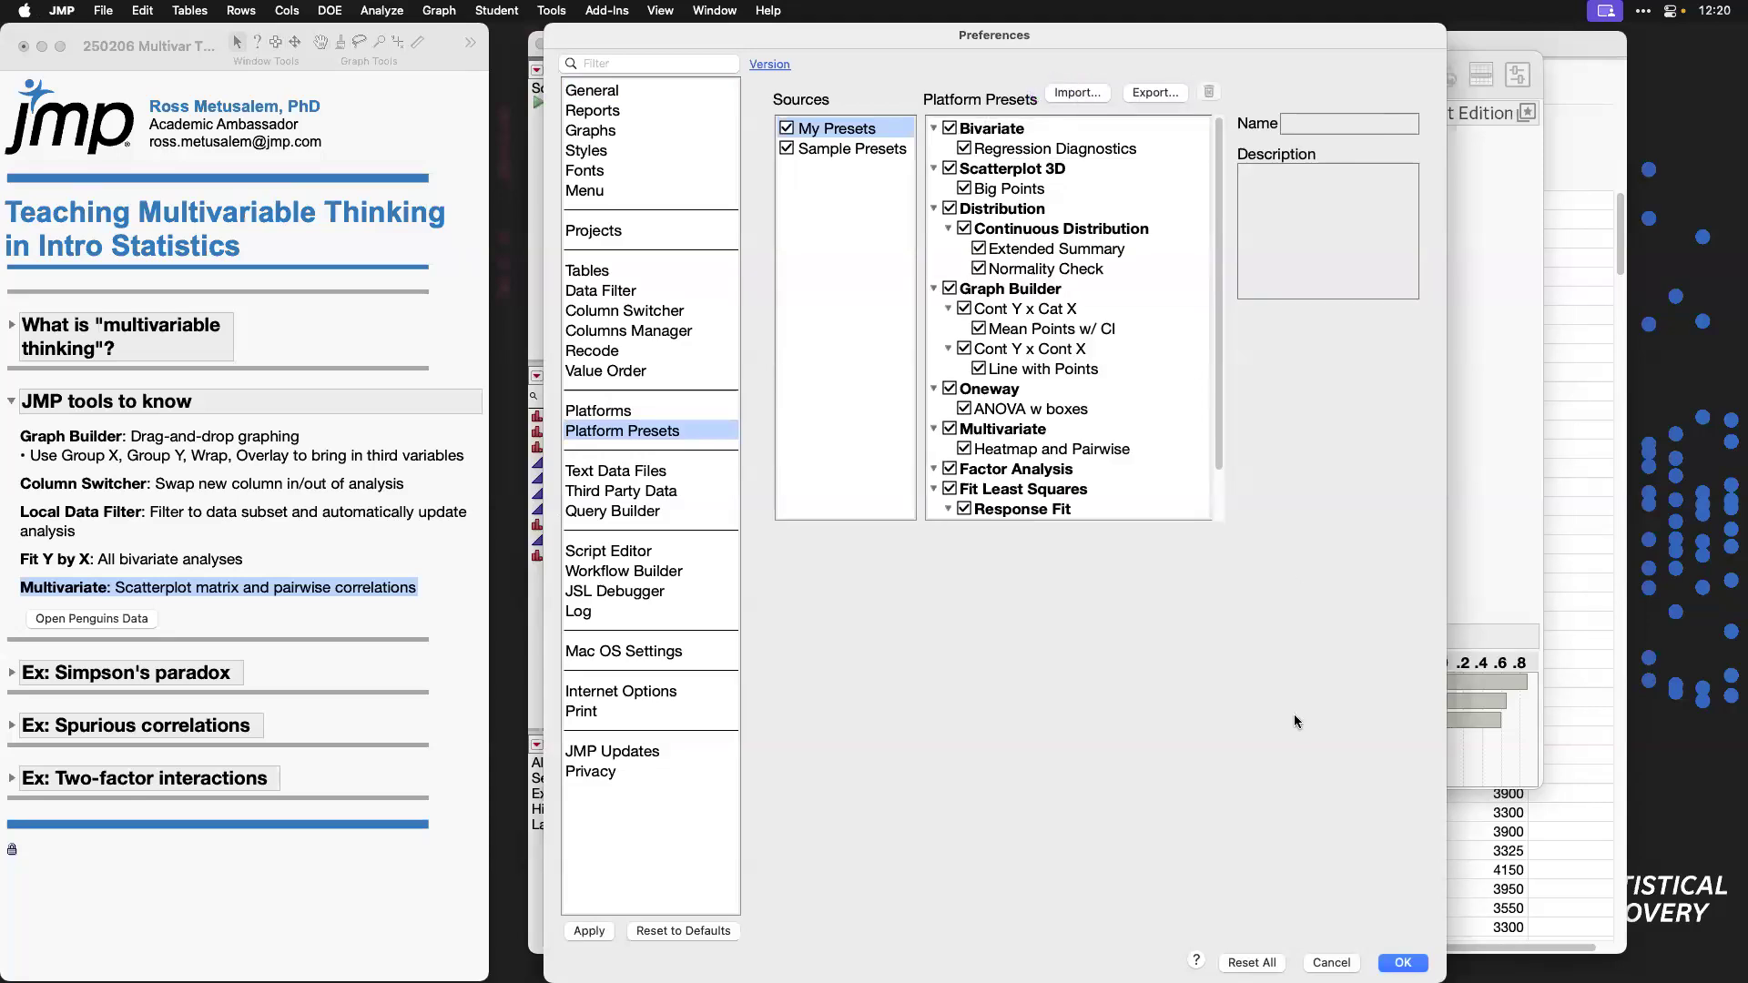
pyautogui.click(1332, 962)
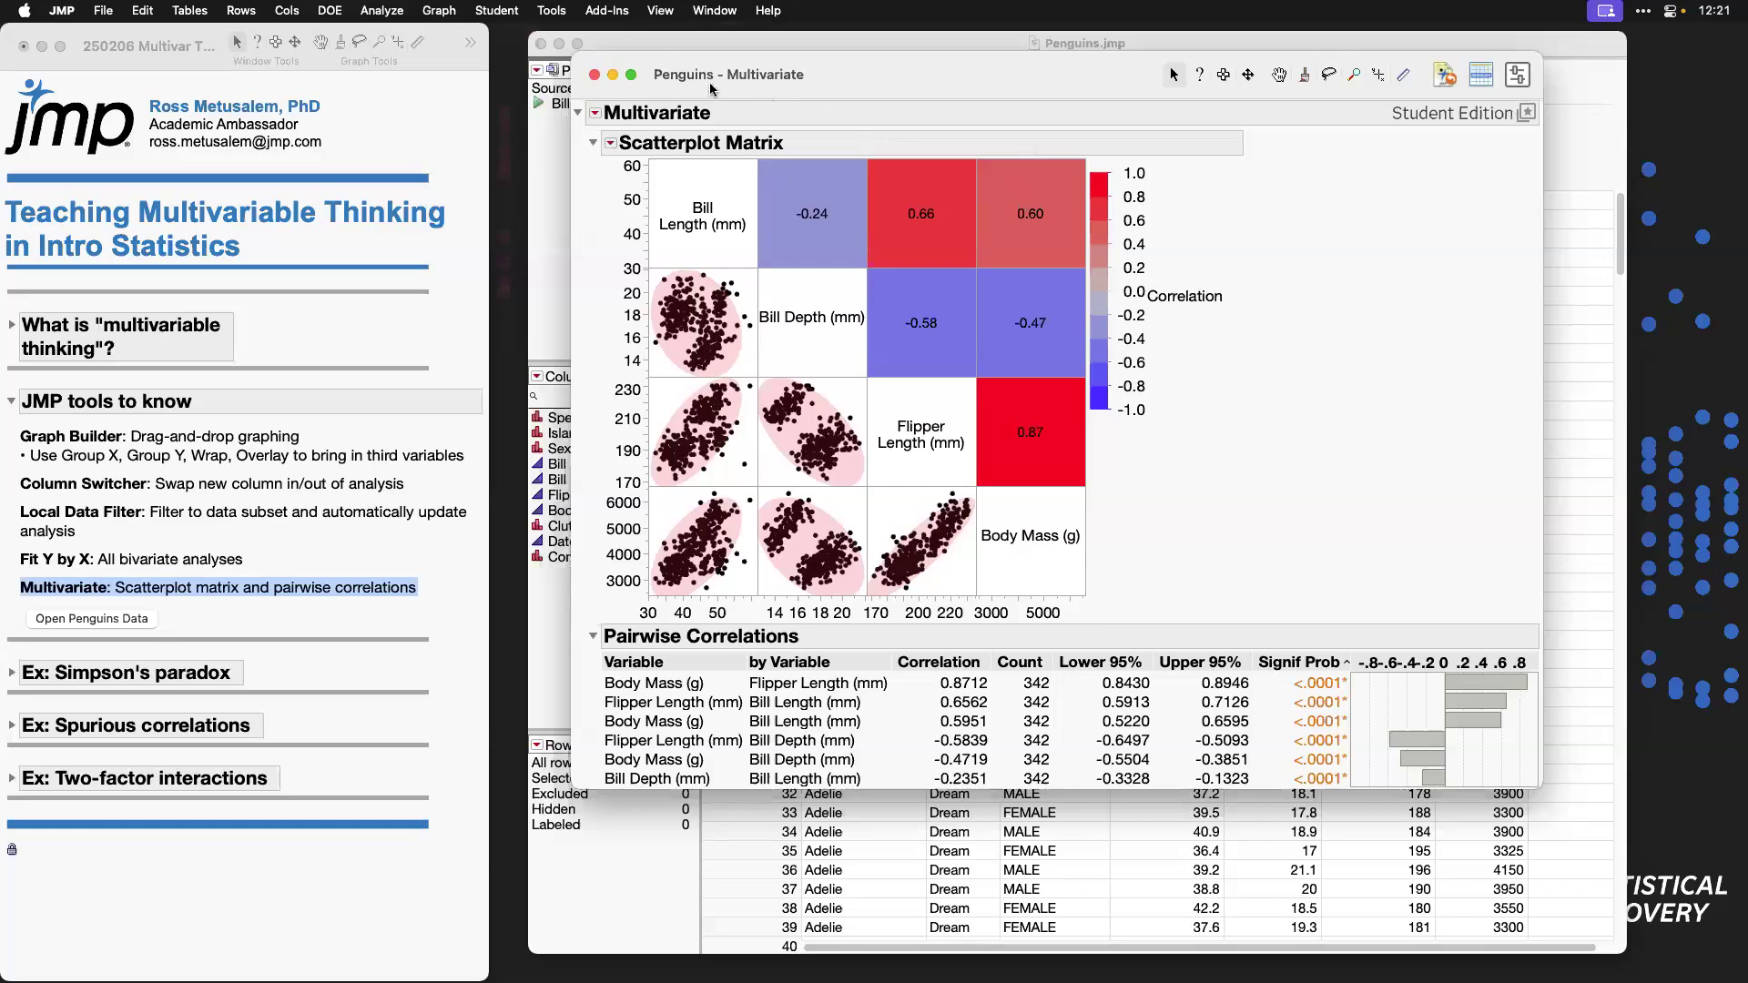
# Step: Close the Multivariate report and the Penguins data table, and collapse the "JMP tools to know" journal section
pyautogui.click(595, 75)
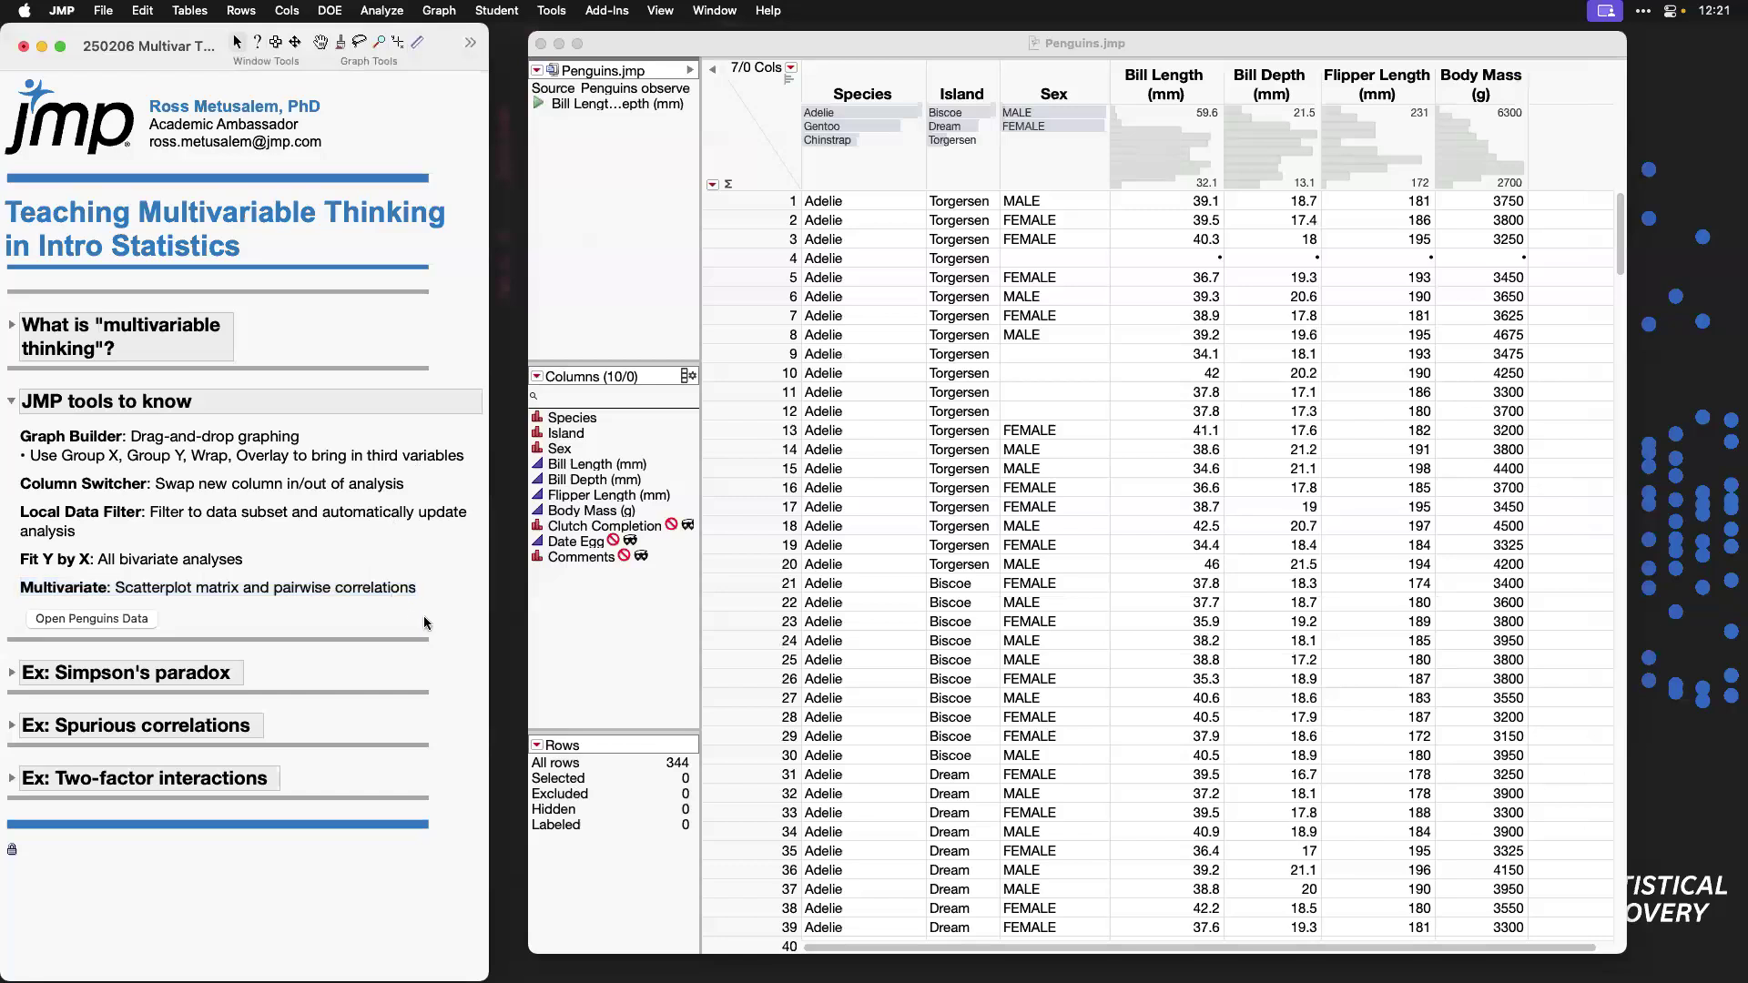
pyautogui.click(12, 401)
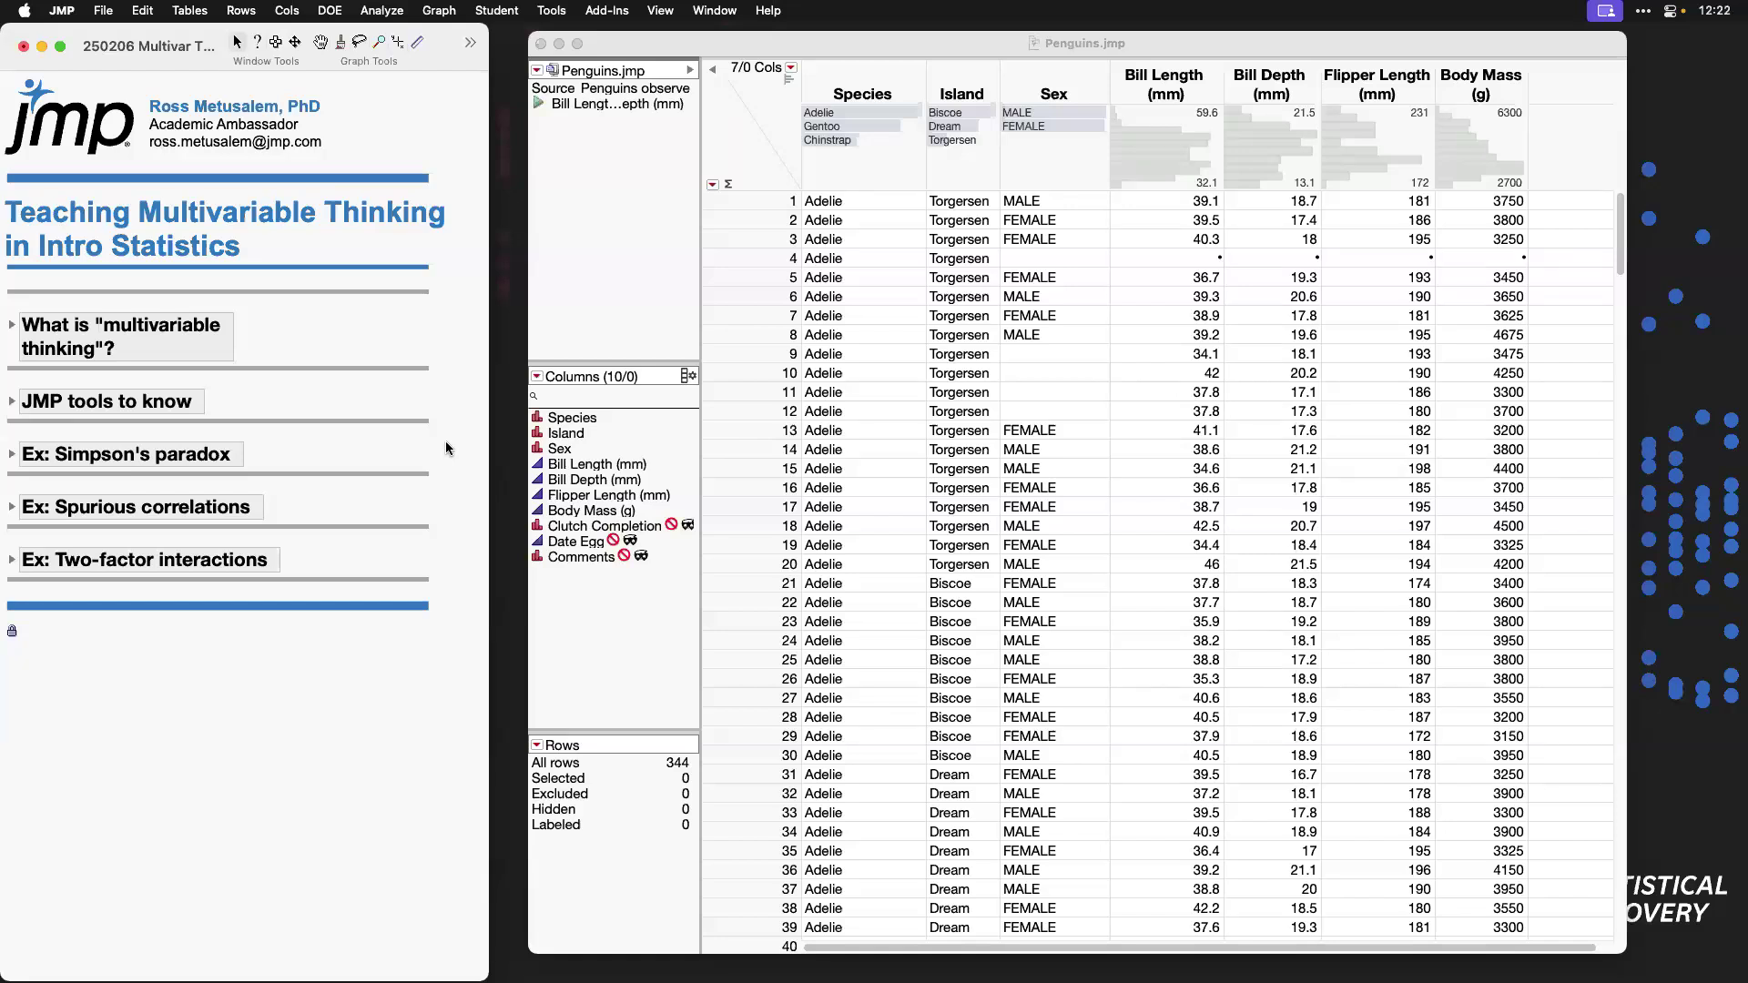
pyautogui.click(541, 46)
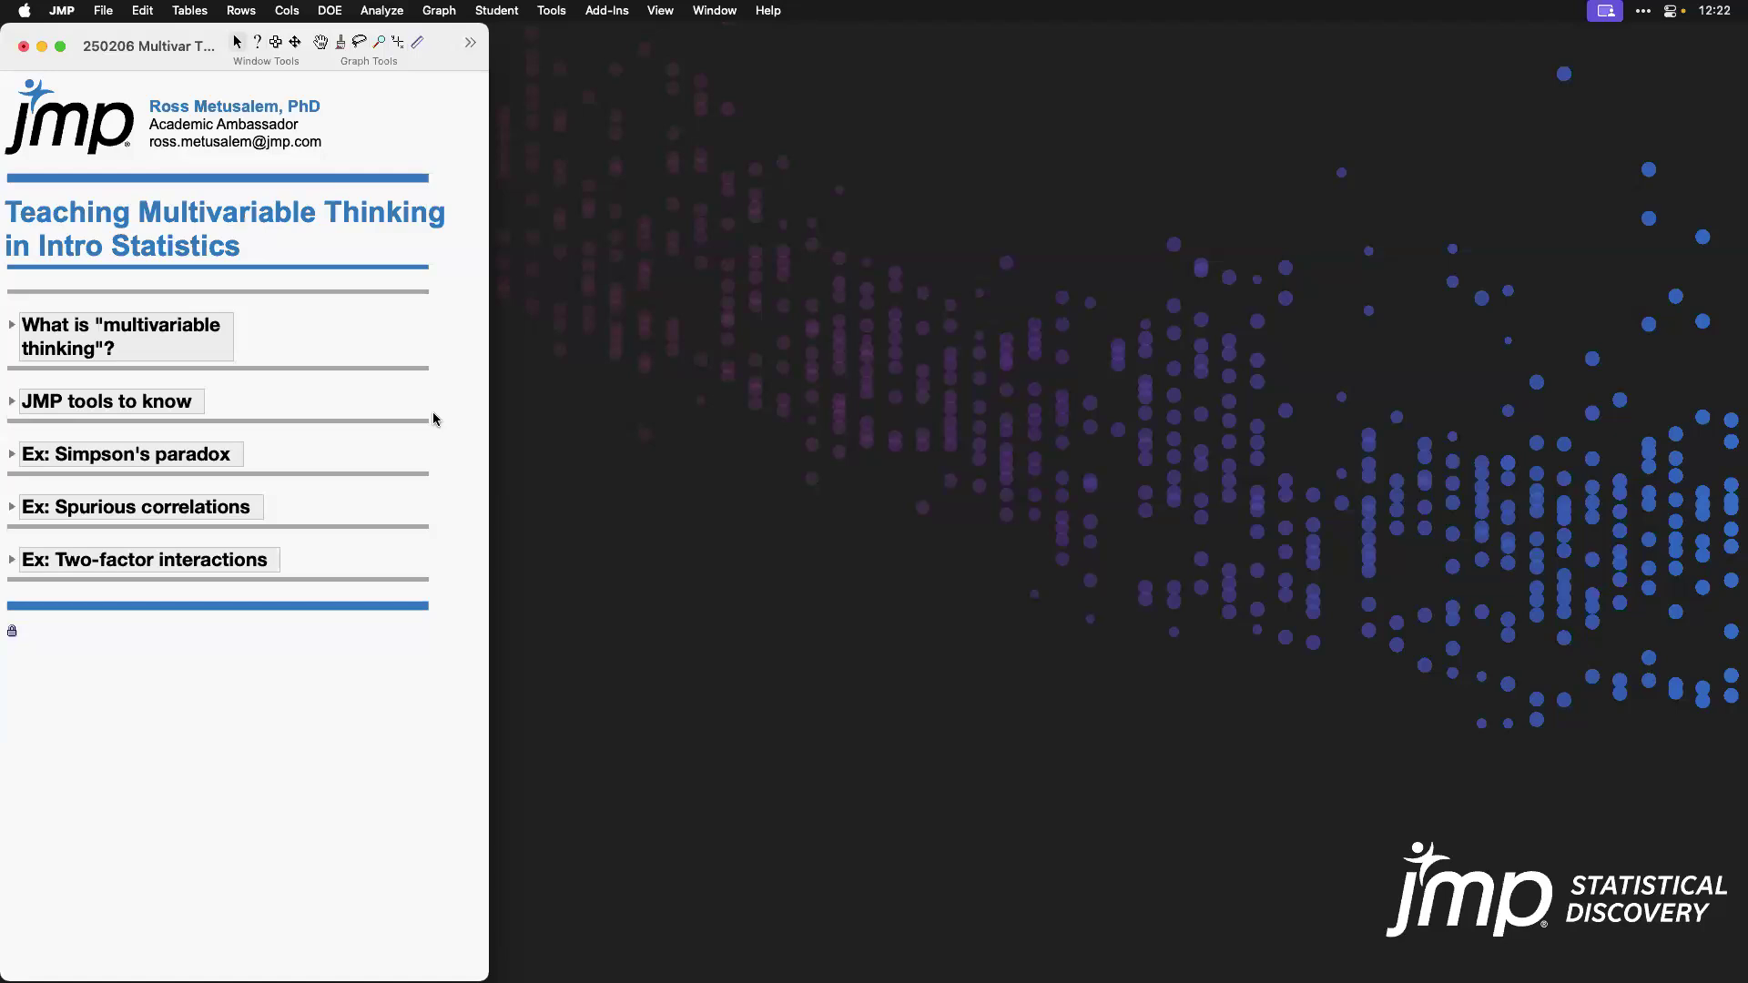
# Step: Expand the Simpson's paradox example in the journal and open the Diamonds Data table from it
pyautogui.click(11, 454)
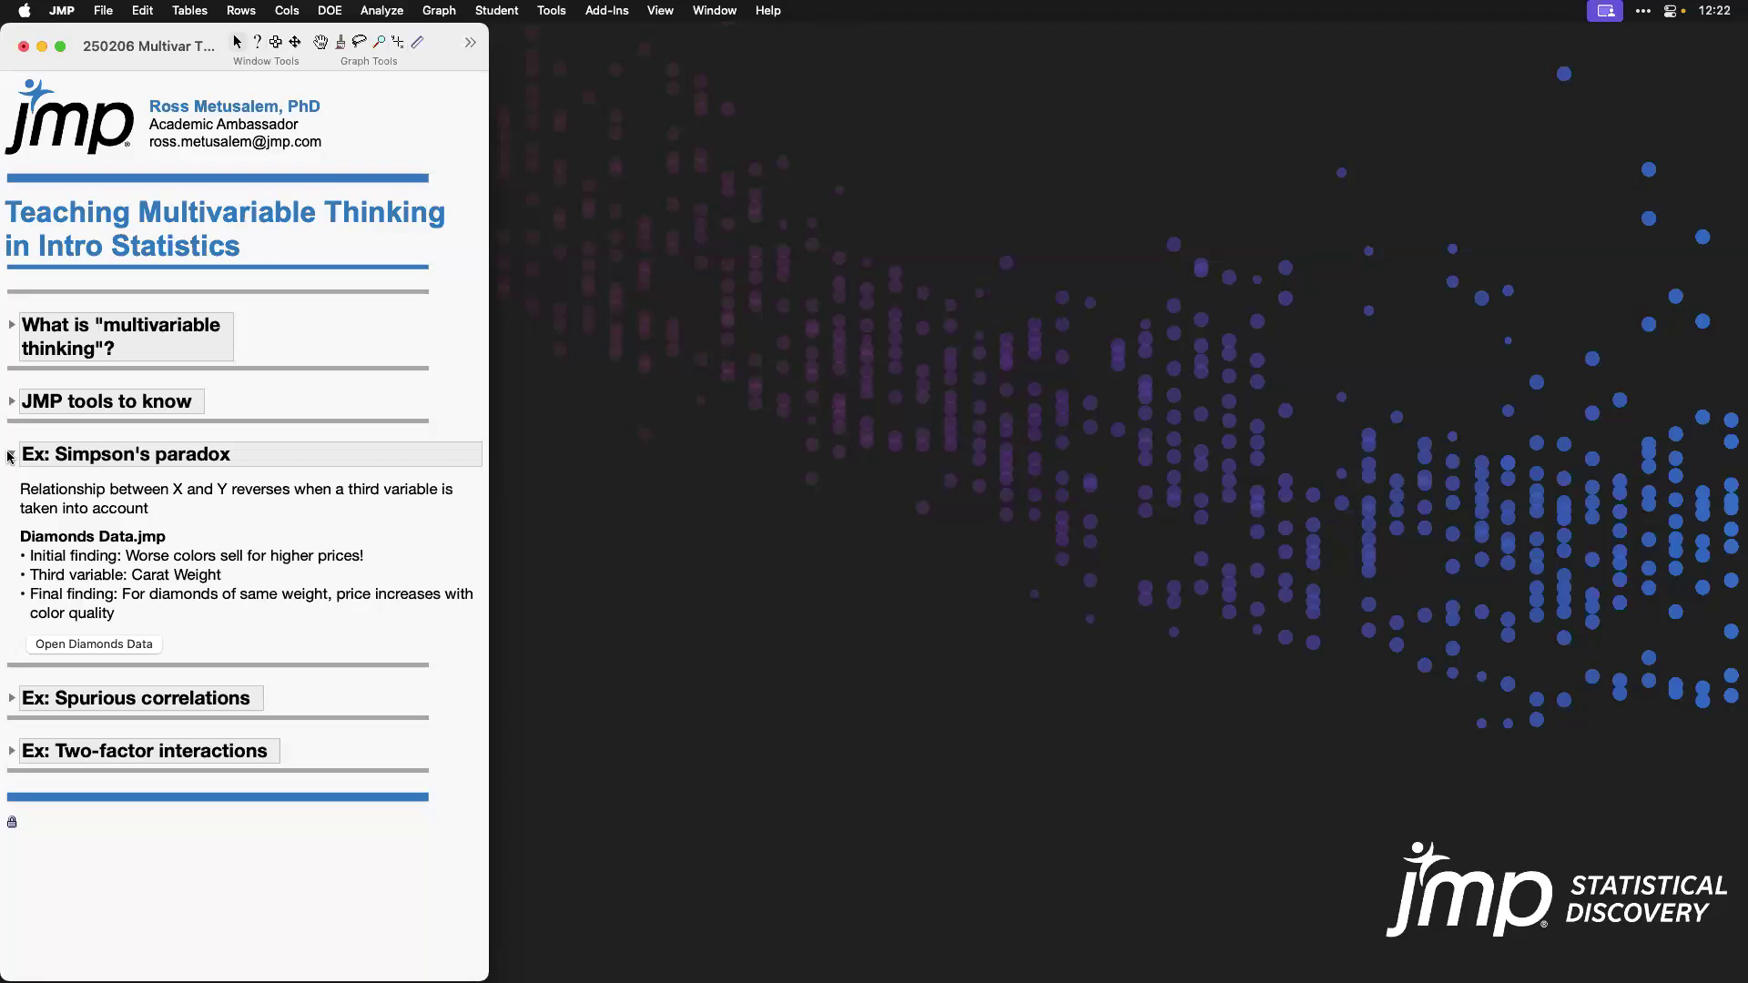
pyautogui.click(135, 483)
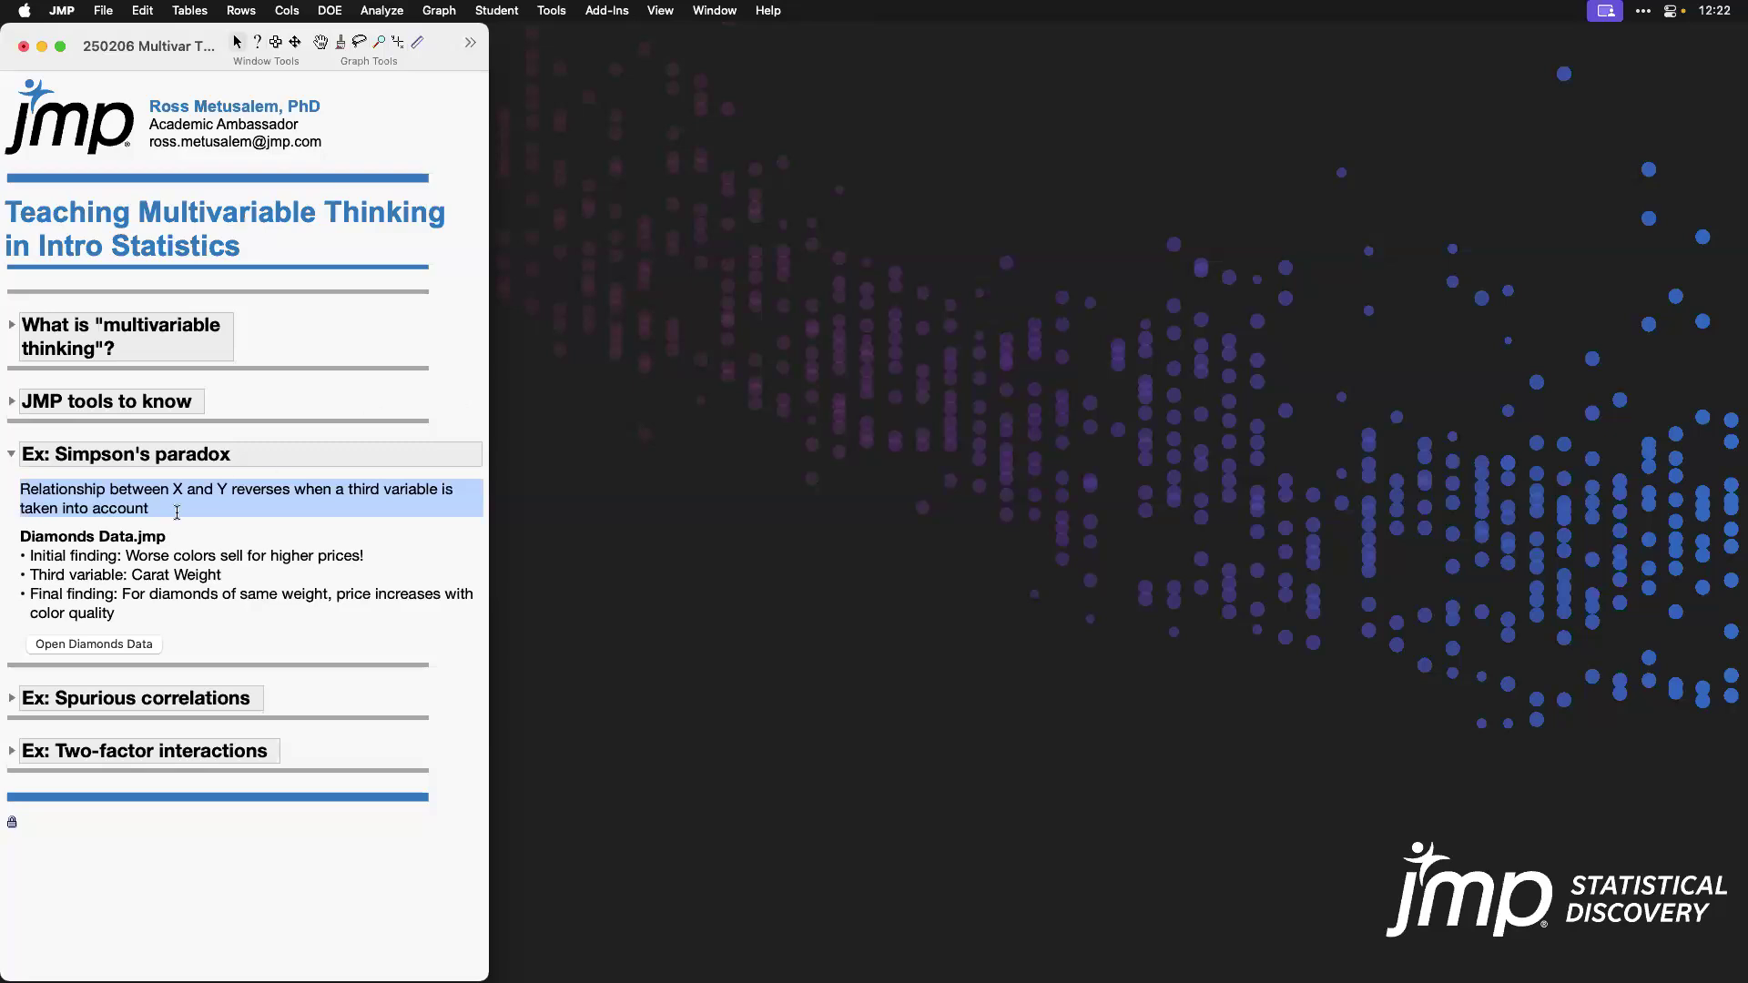
pyautogui.click(148, 537)
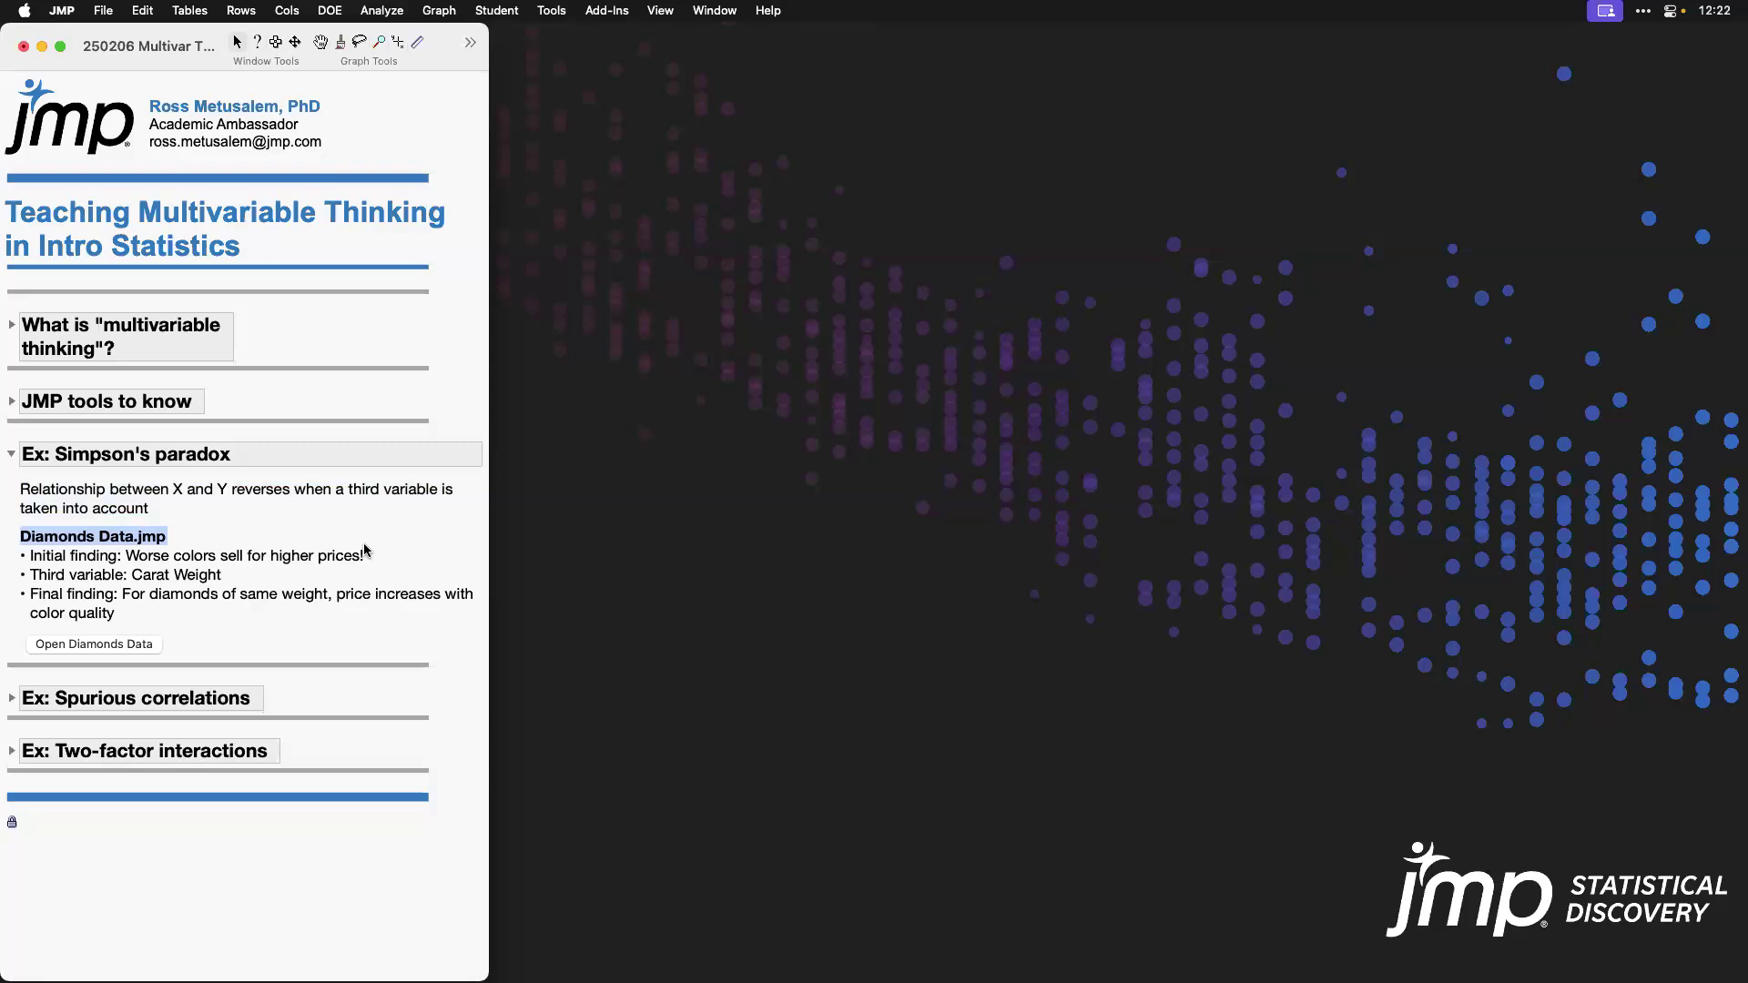
pyautogui.click(132, 644)
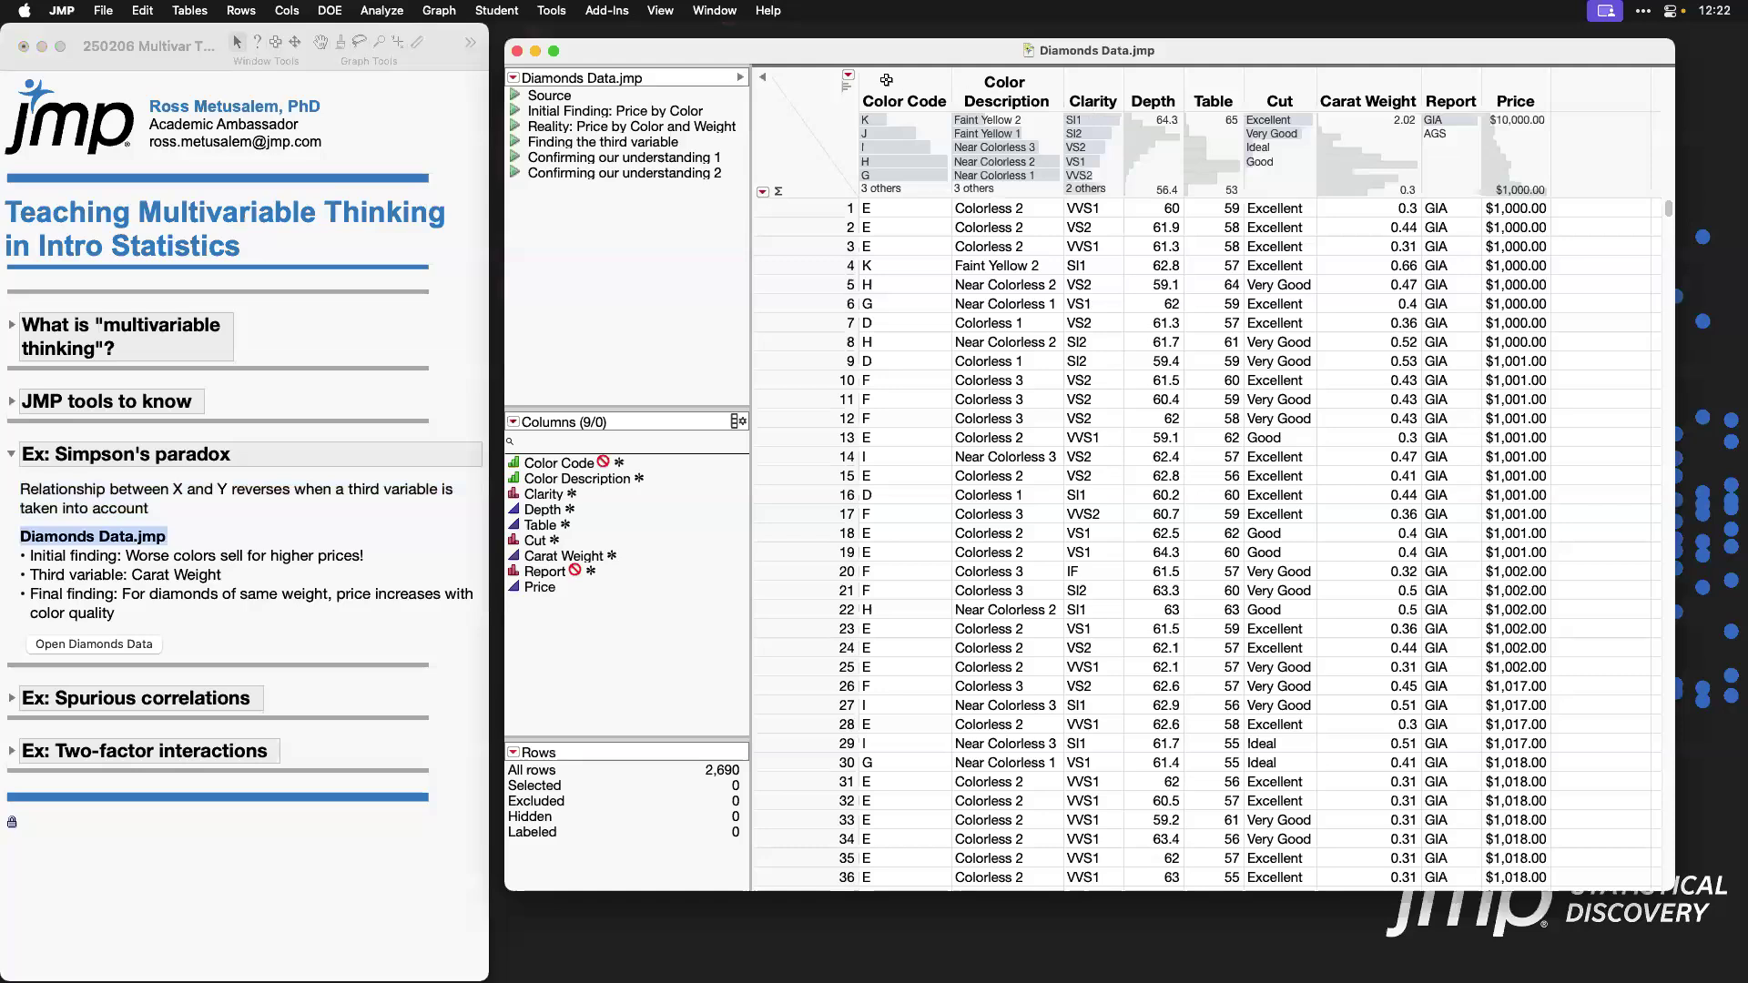
pyautogui.click(770, 12)
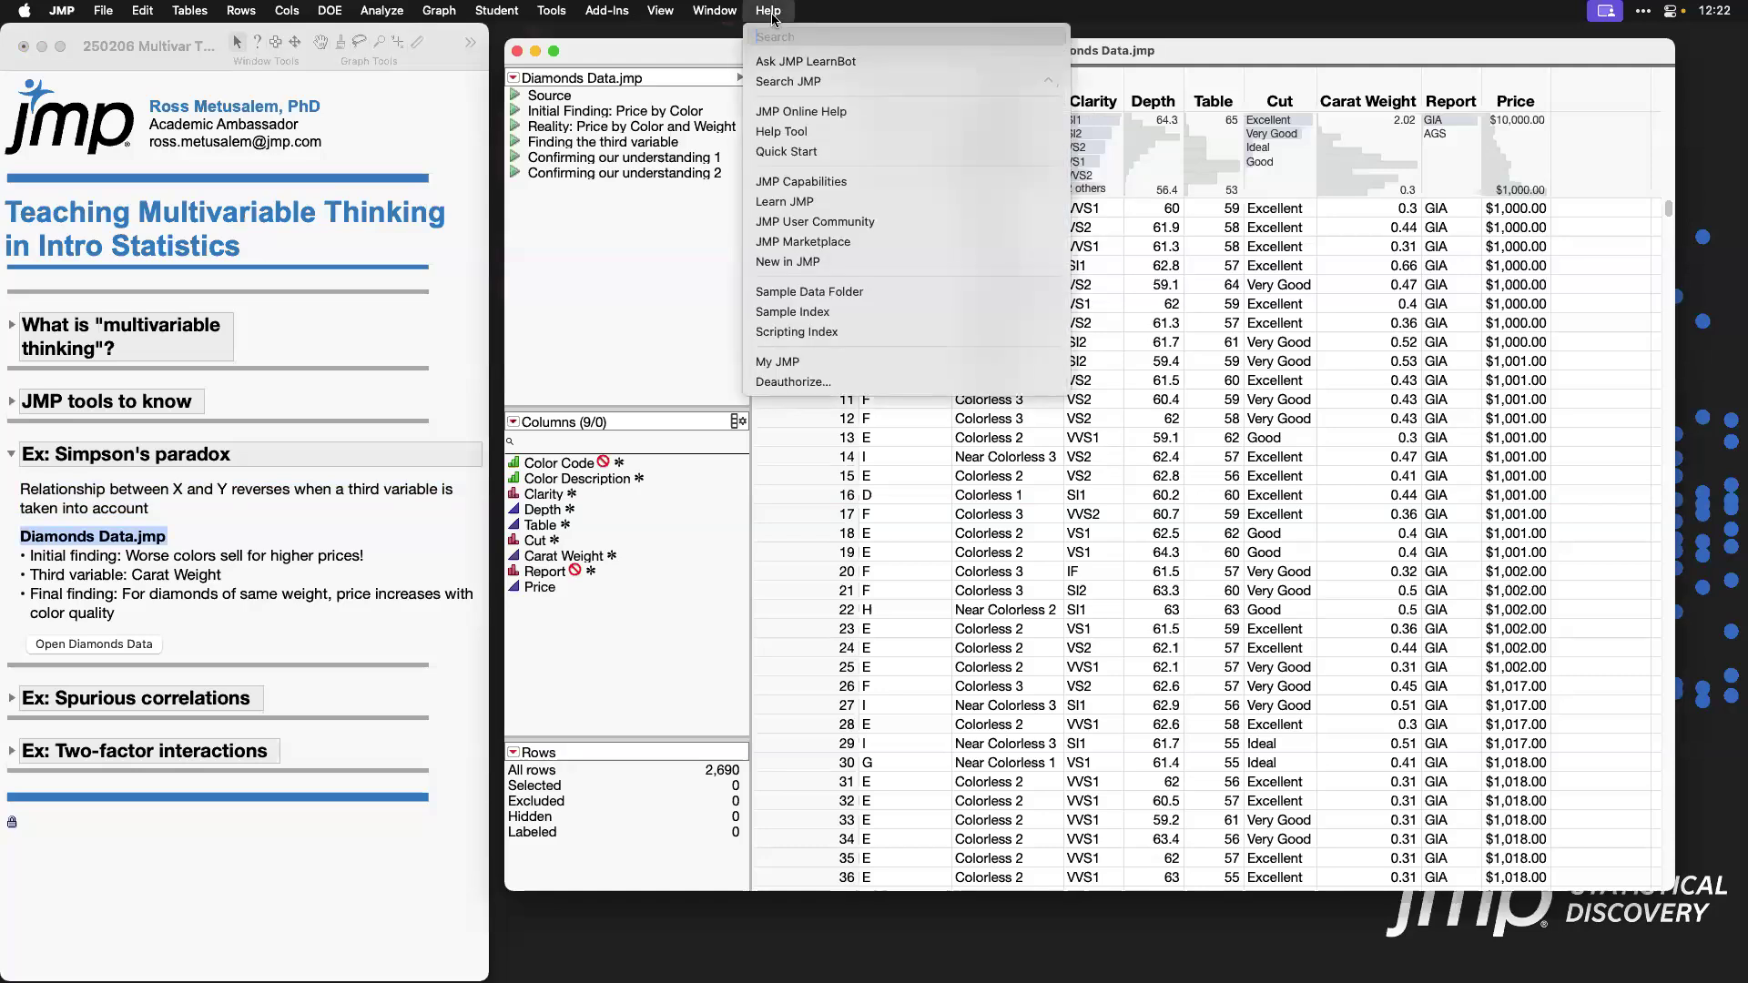
pyautogui.click(908, 312)
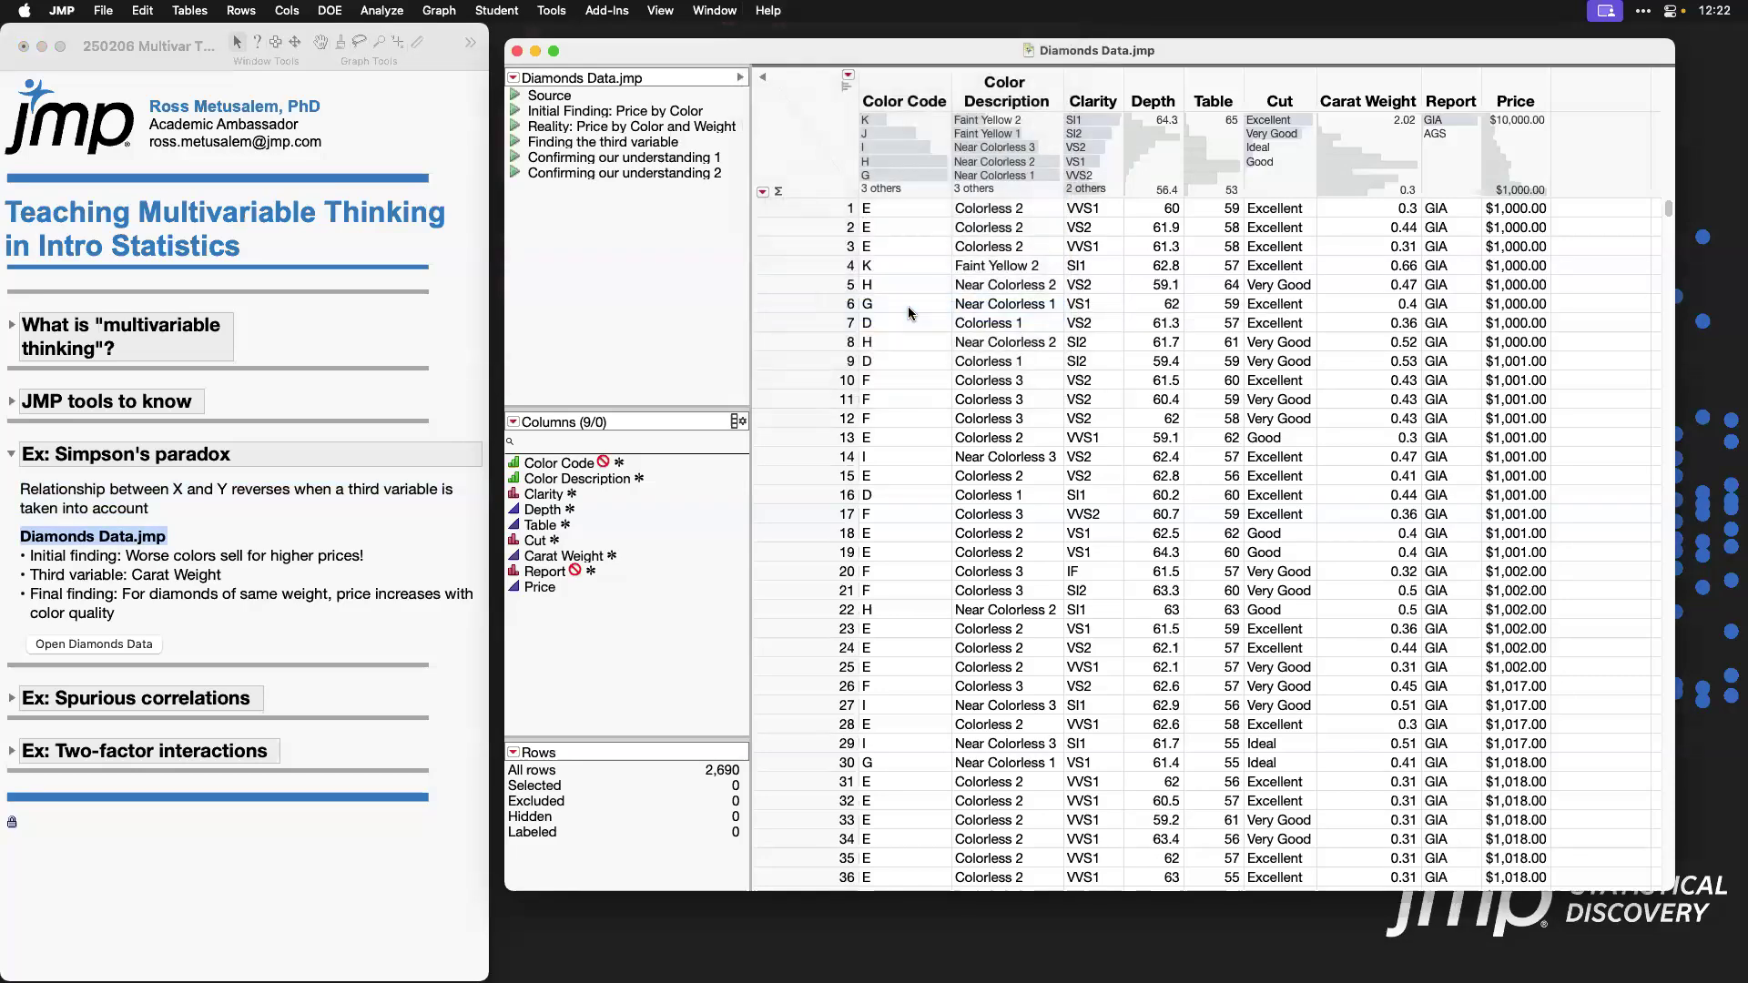
# Step: Search the Sample Index for "diamonds", open the original Diamonds Data.jmp sample table and place it beside the journal's version
pyautogui.write('diamon')
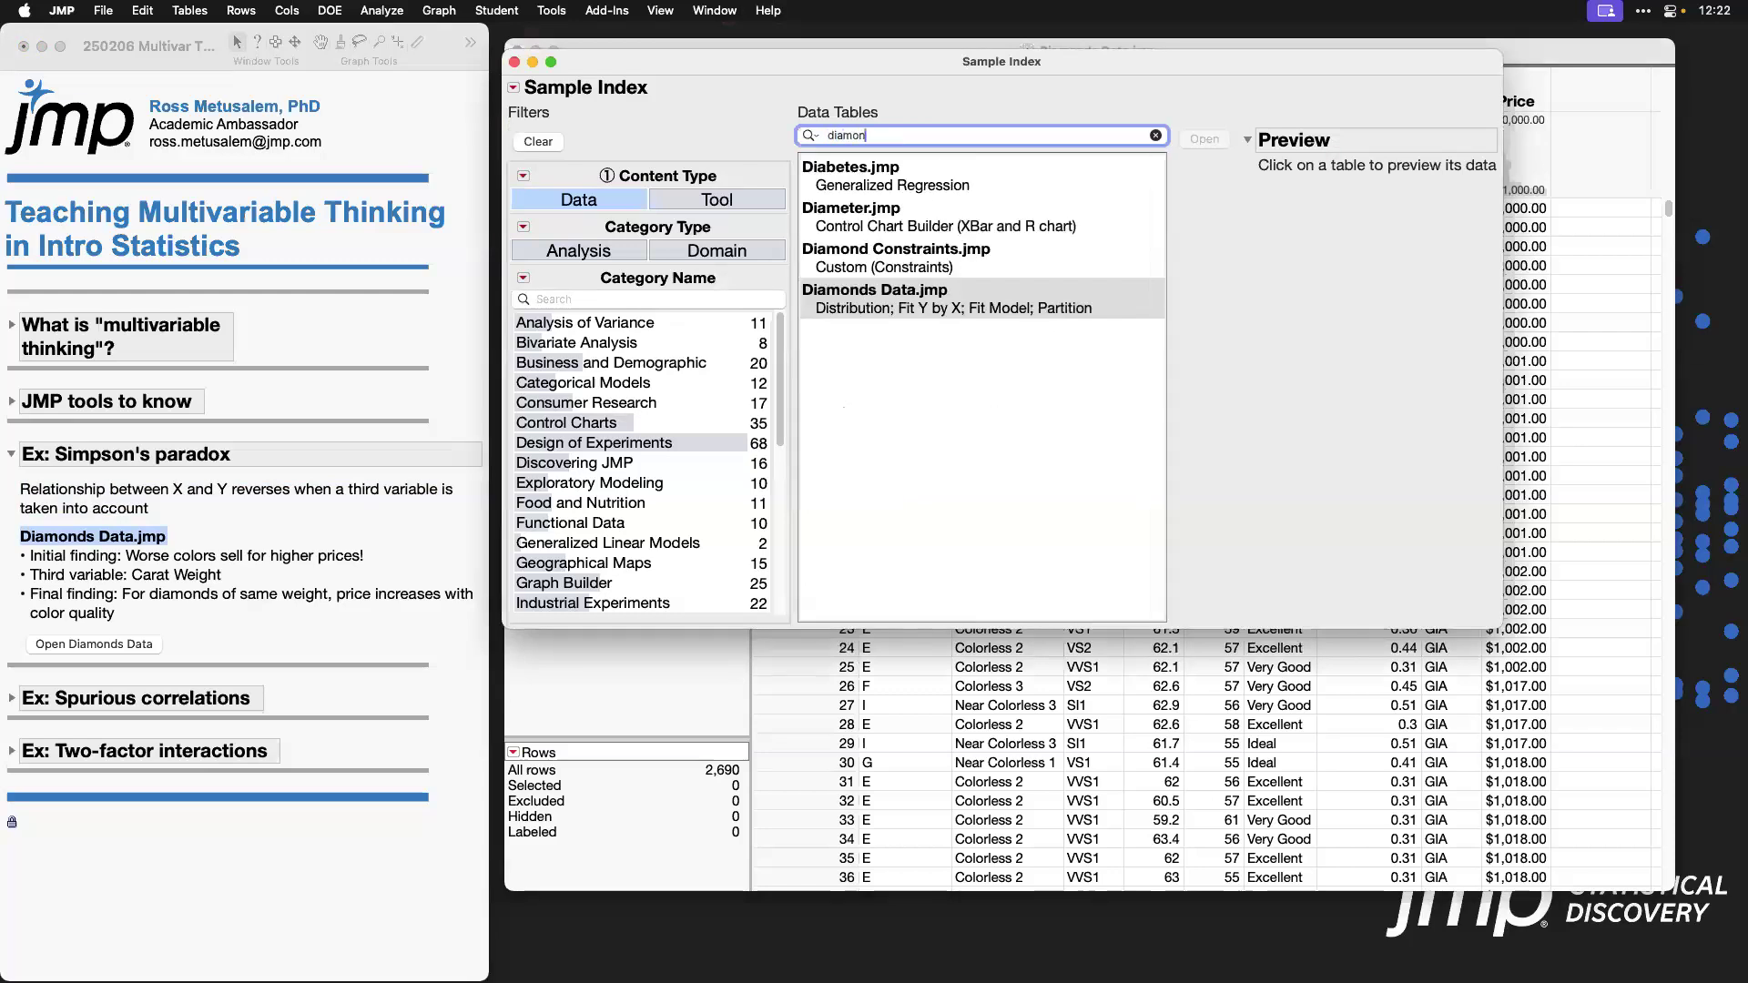
pyautogui.write('ds')
pyautogui.click(976, 181)
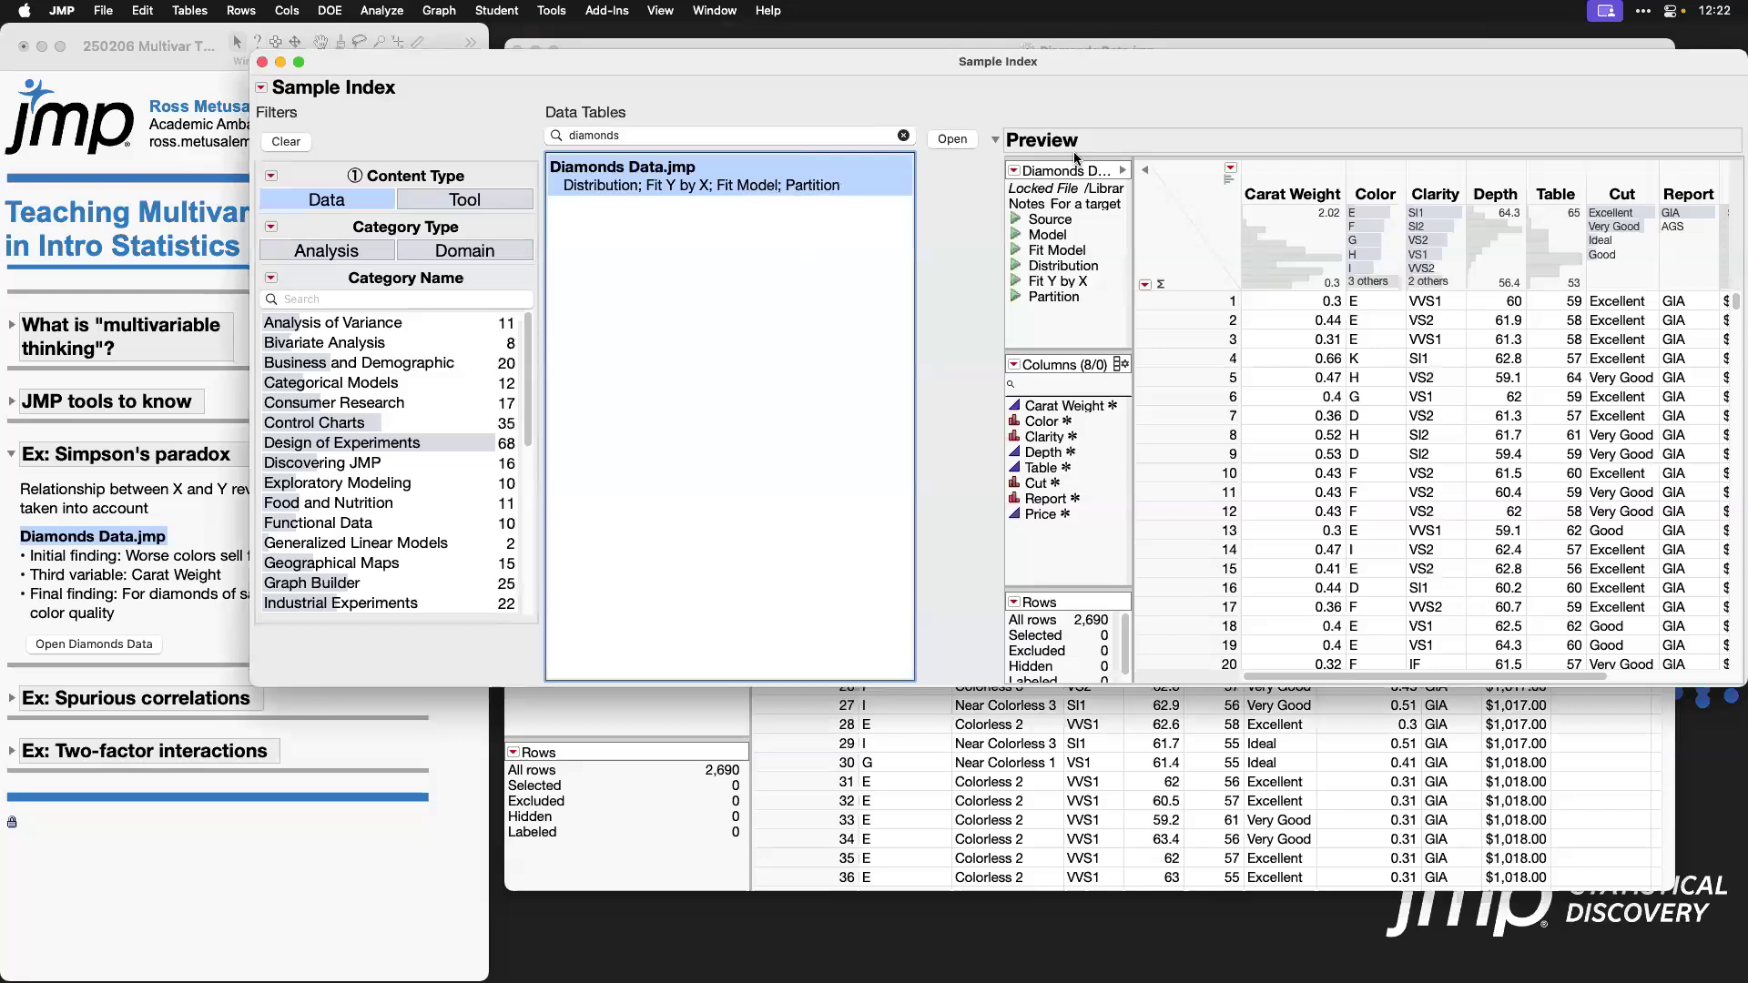
pyautogui.click(958, 138)
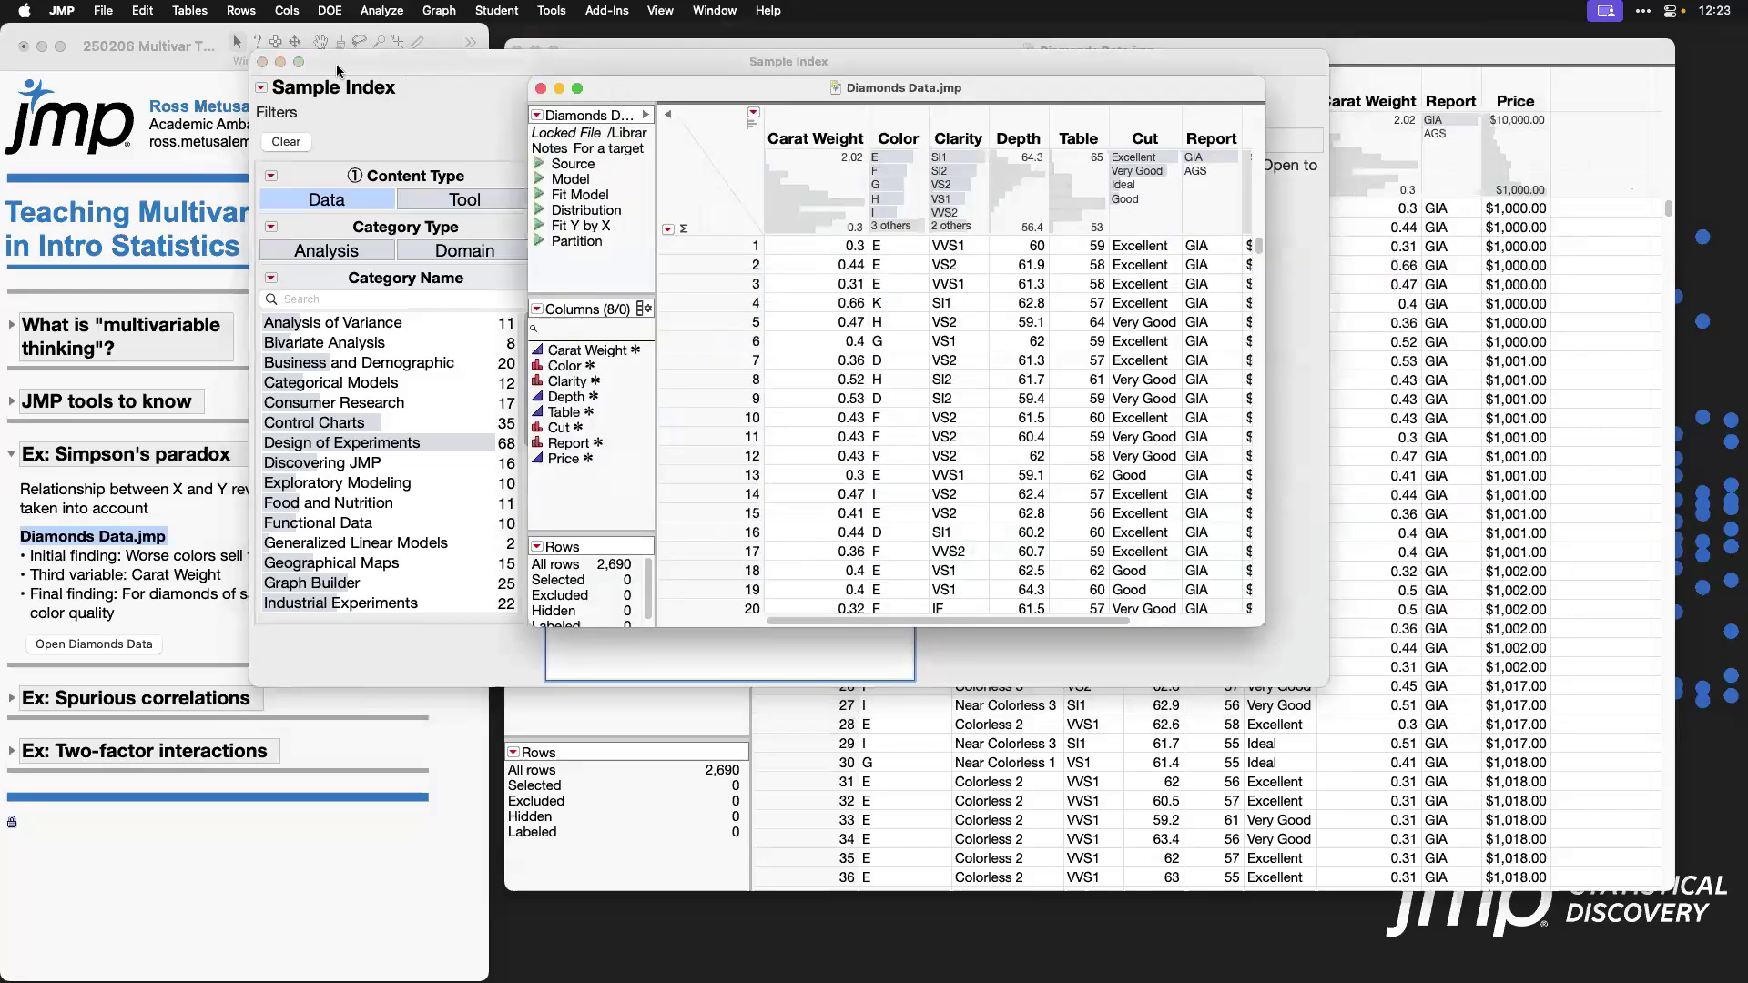
pyautogui.click(694, 92)
pyautogui.moveTo(694, 92); pyautogui.dragTo(690, 162)
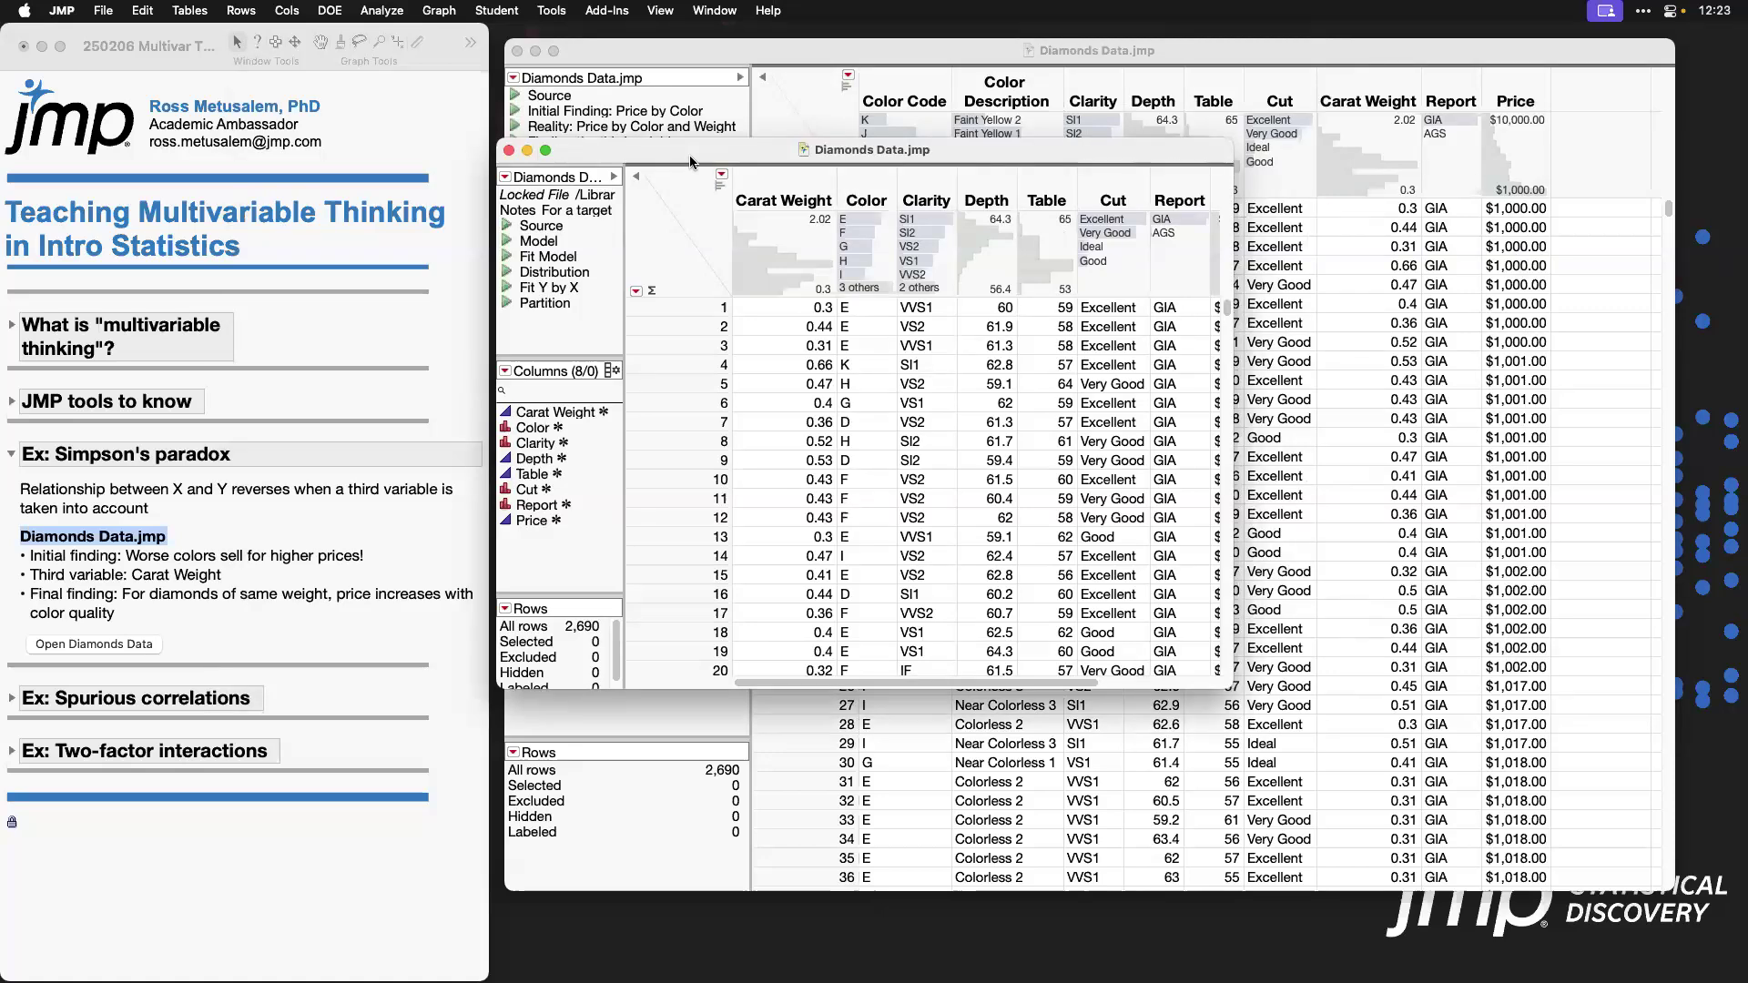
# Step: Compare the Color column of the original sample with the Color Description column of the journal's table, and close the original sample
pyautogui.click(867, 186)
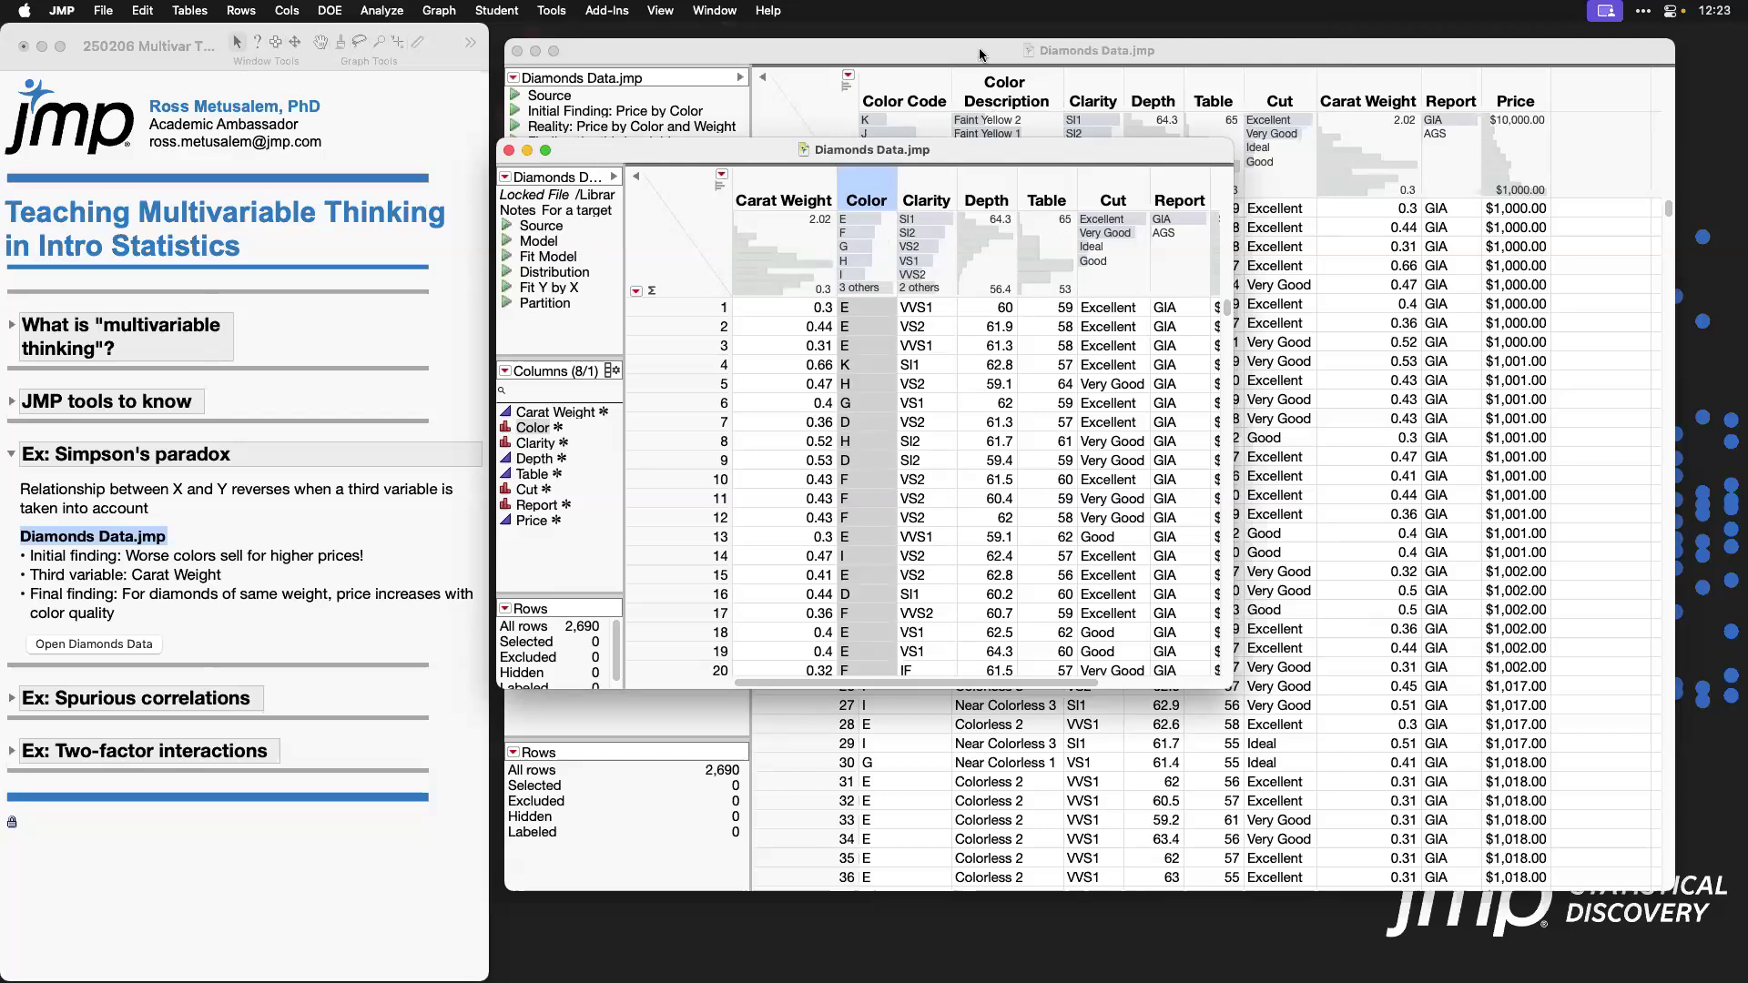
pyautogui.moveTo(980, 47); pyautogui.dragTo(1018, 46)
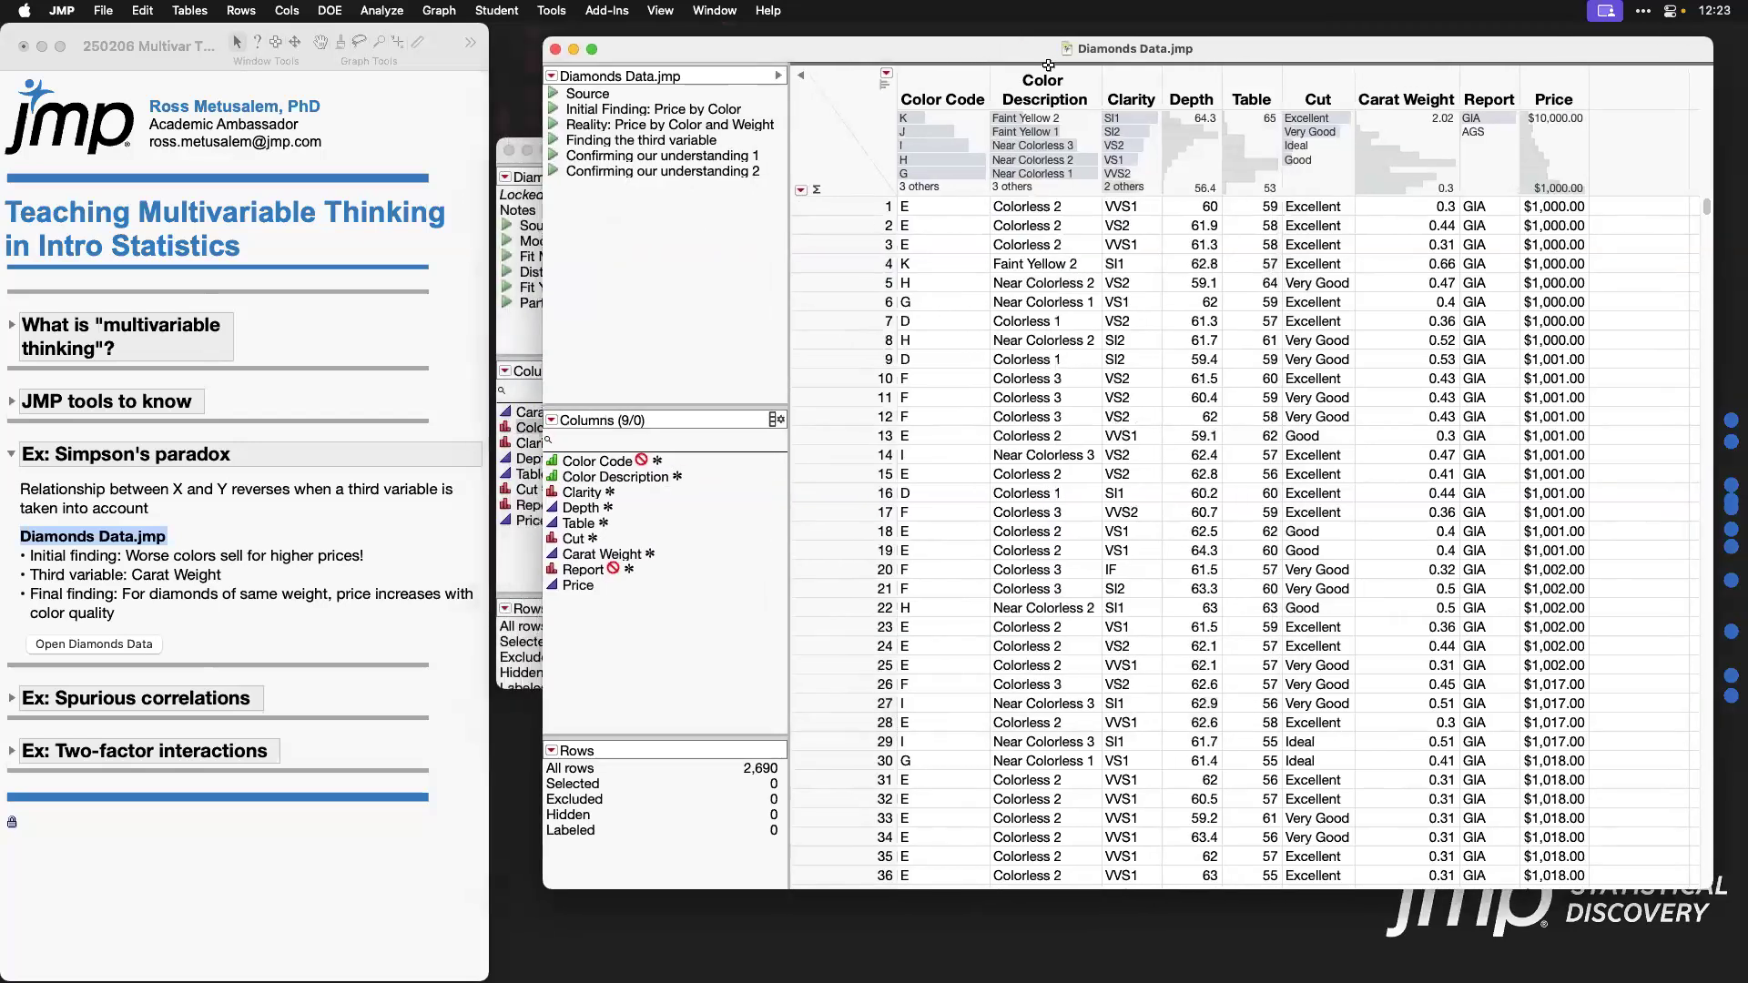
pyautogui.click(949, 84)
pyautogui.click(1045, 85)
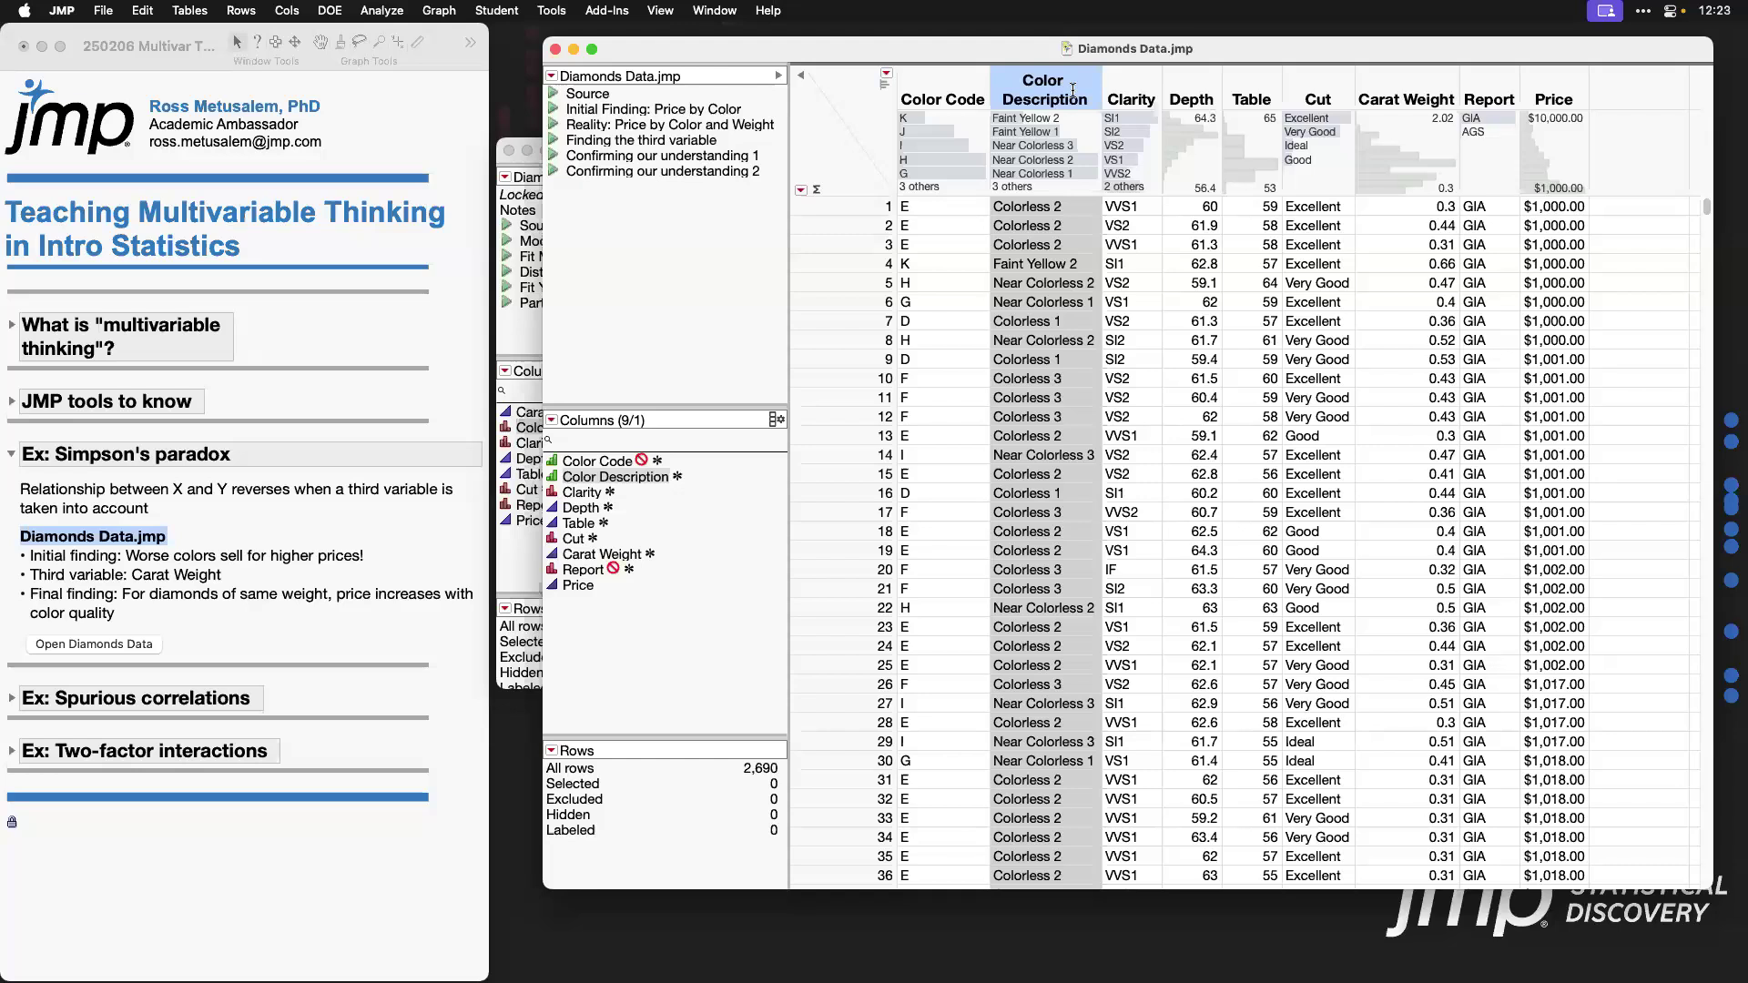
pyautogui.click(435, 338)
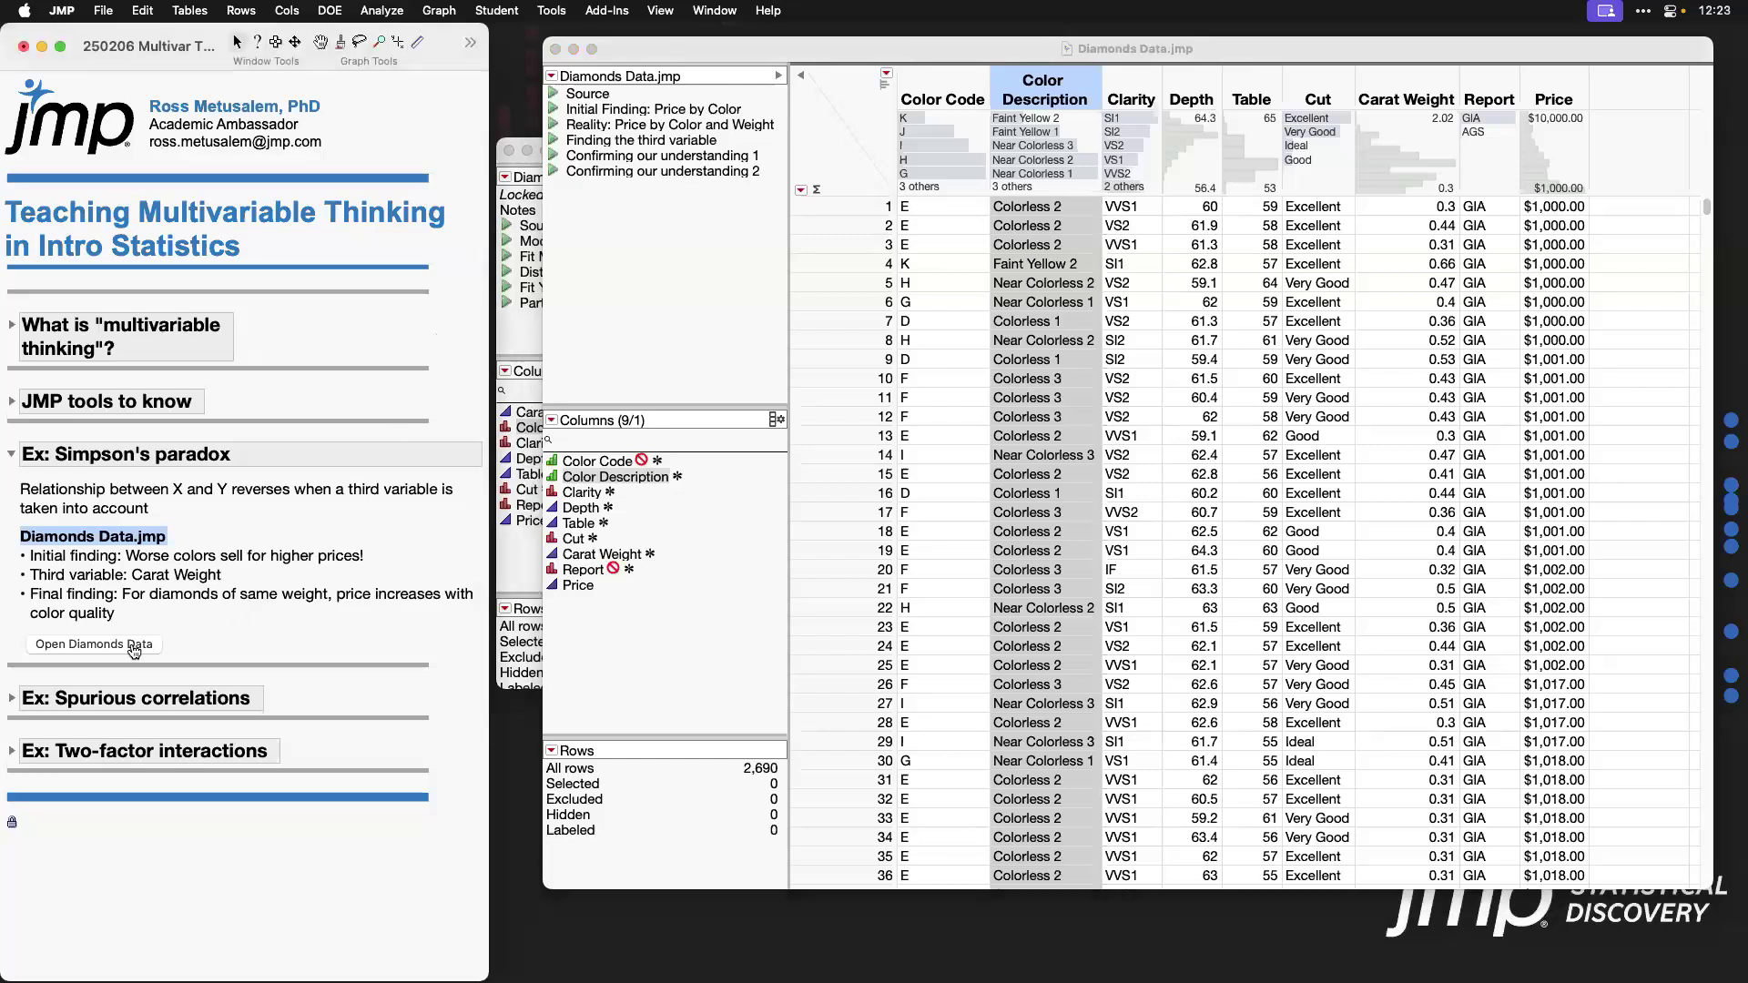
pyautogui.click(516, 173)
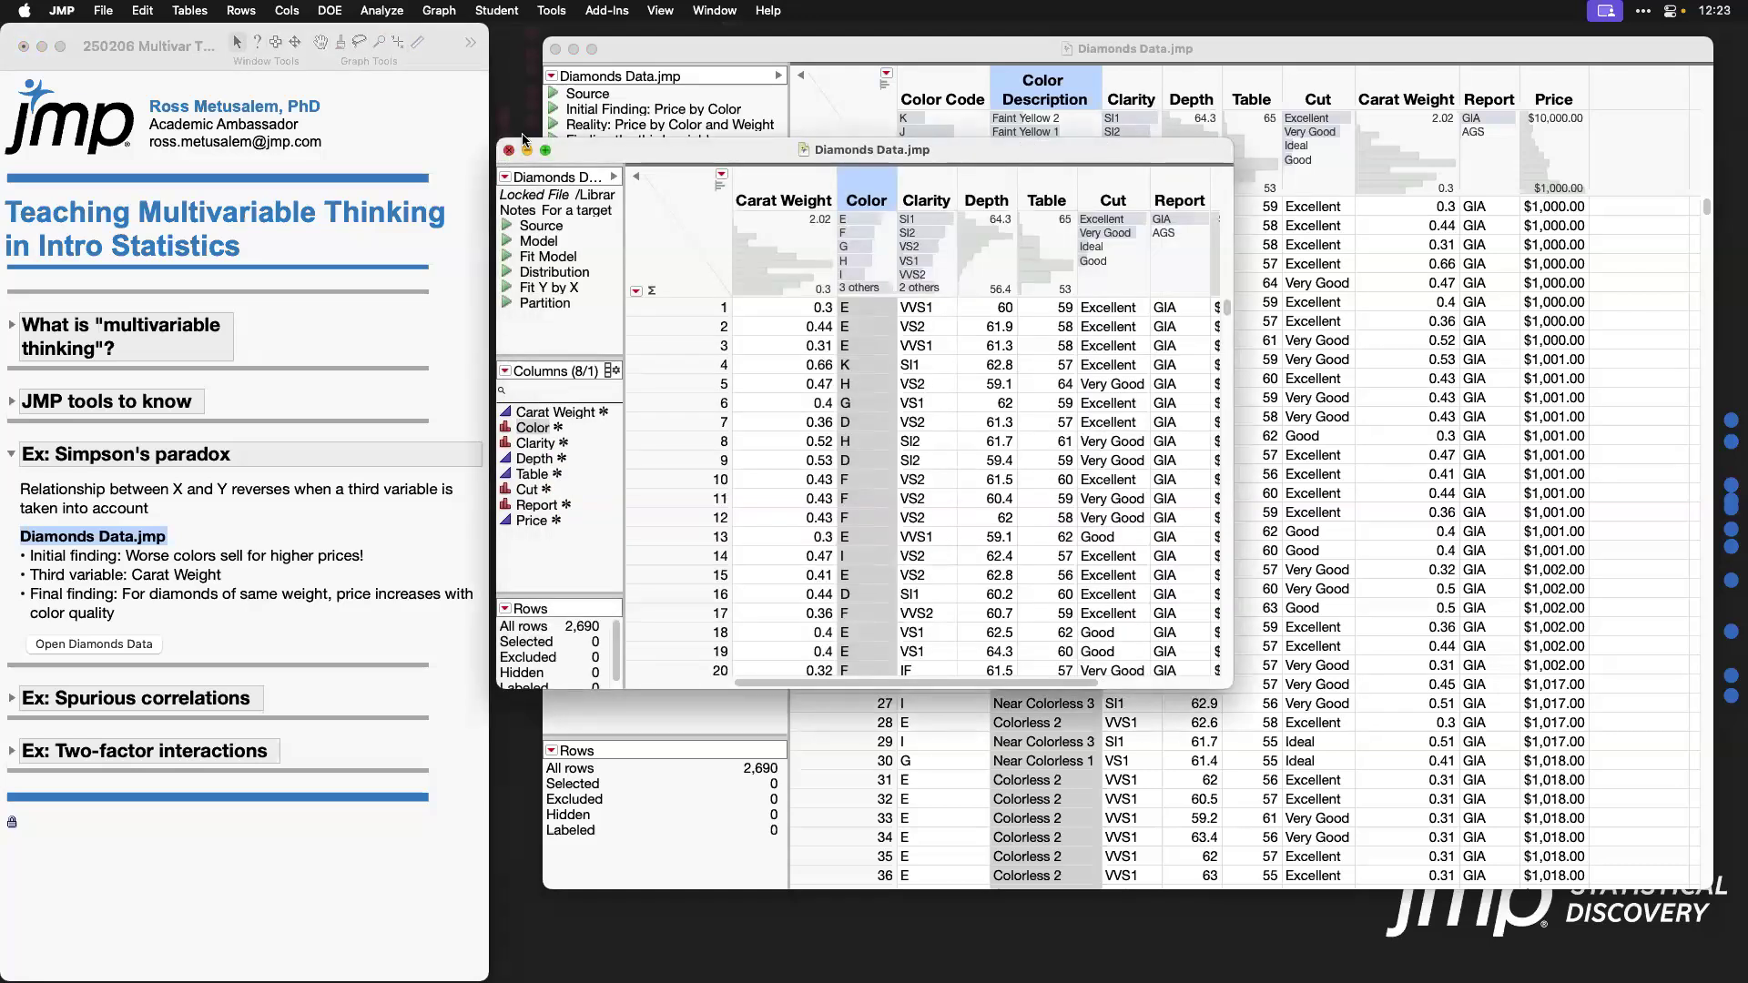
pyautogui.click(509, 150)
pyautogui.click(854, 110)
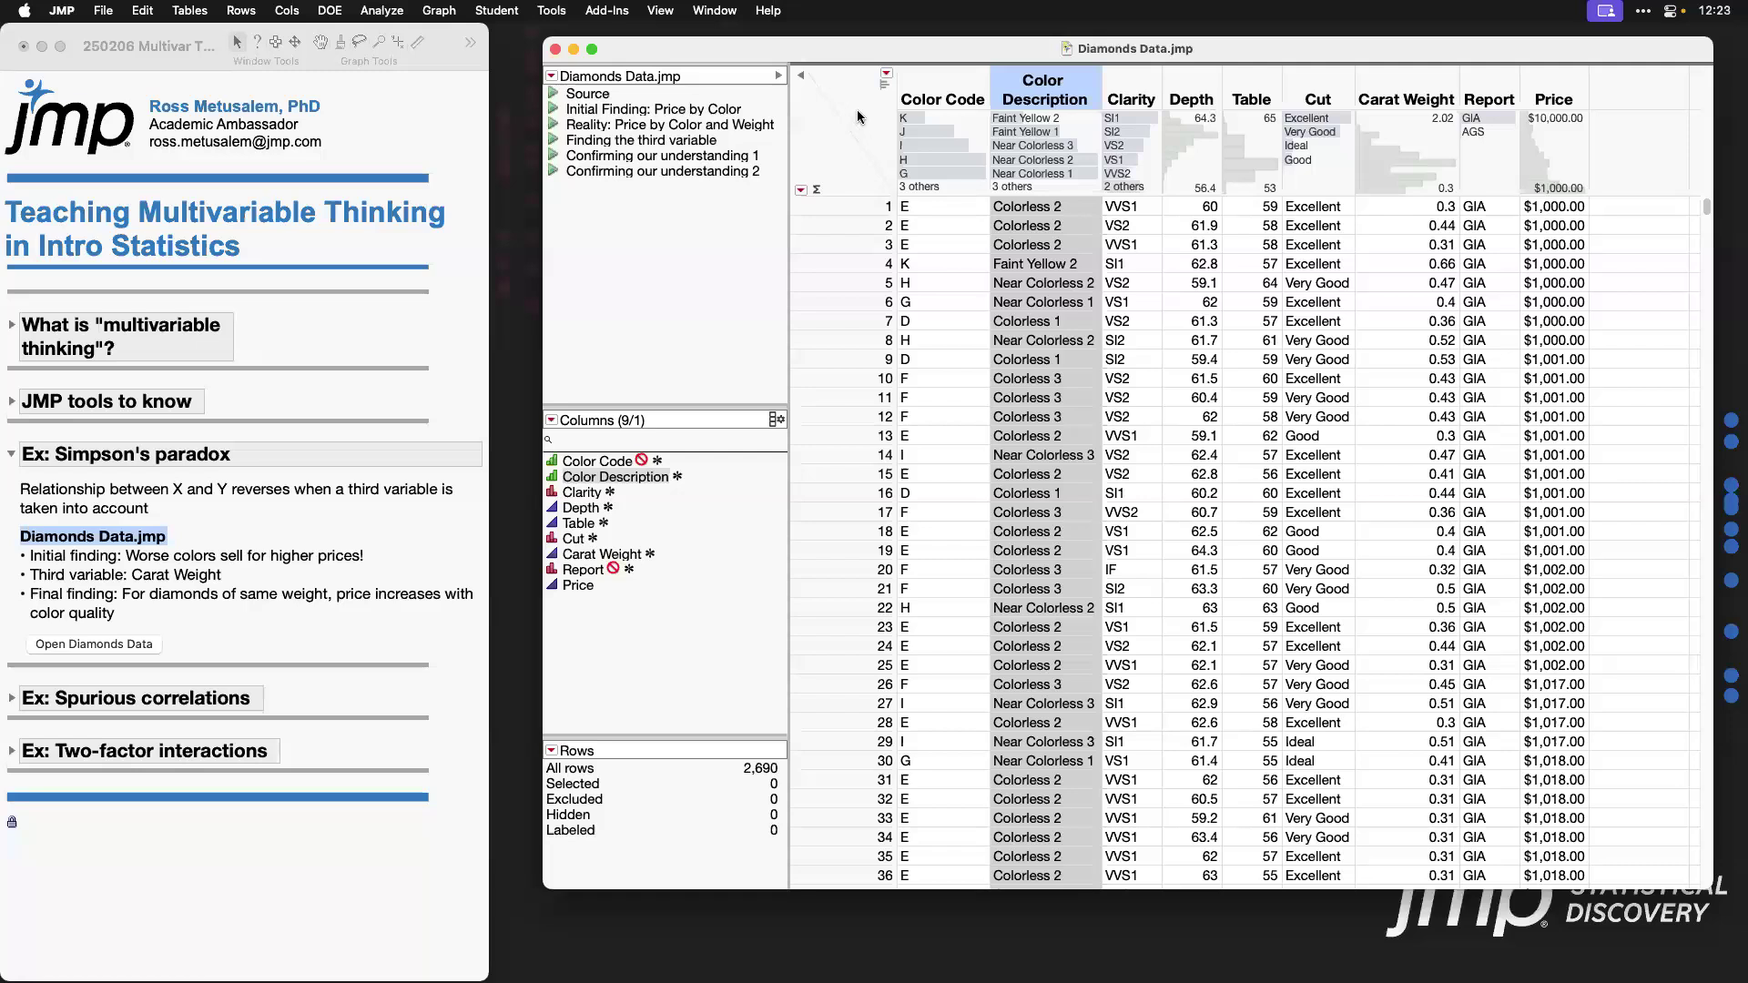
pyautogui.click(856, 110)
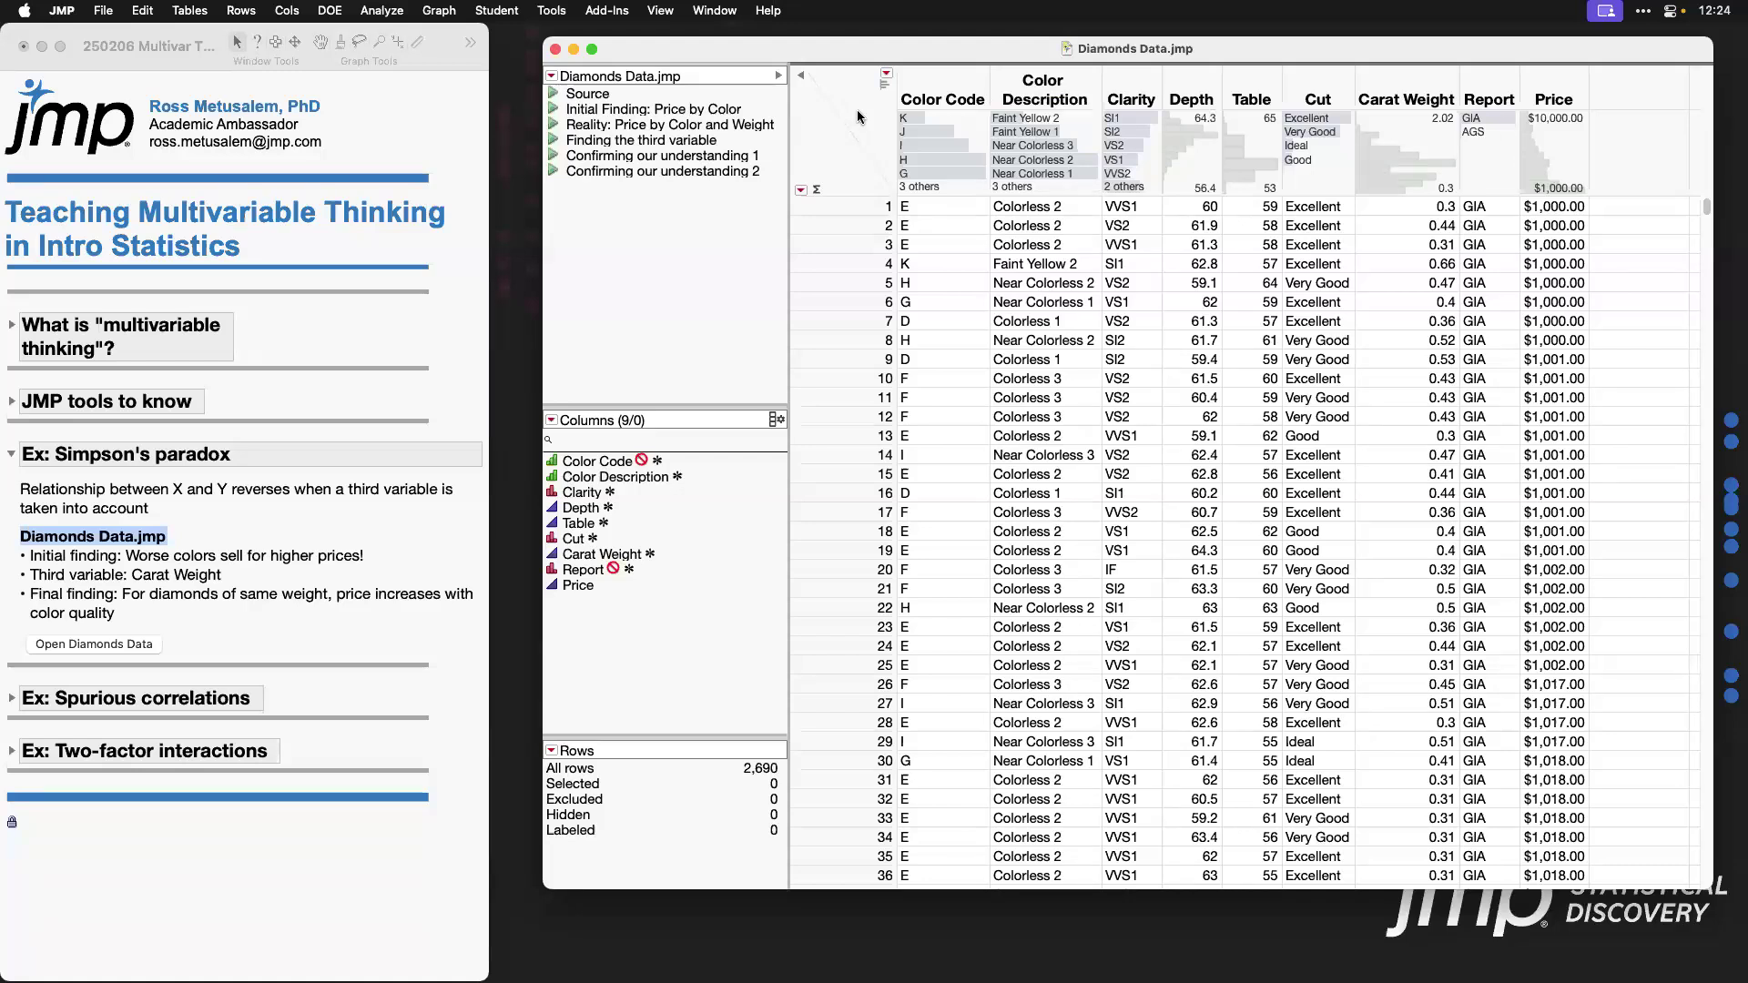
# Step: Open Graph Builder for the Diamonds Data table and assign Color Description to the X axis
pyautogui.click(455, 11)
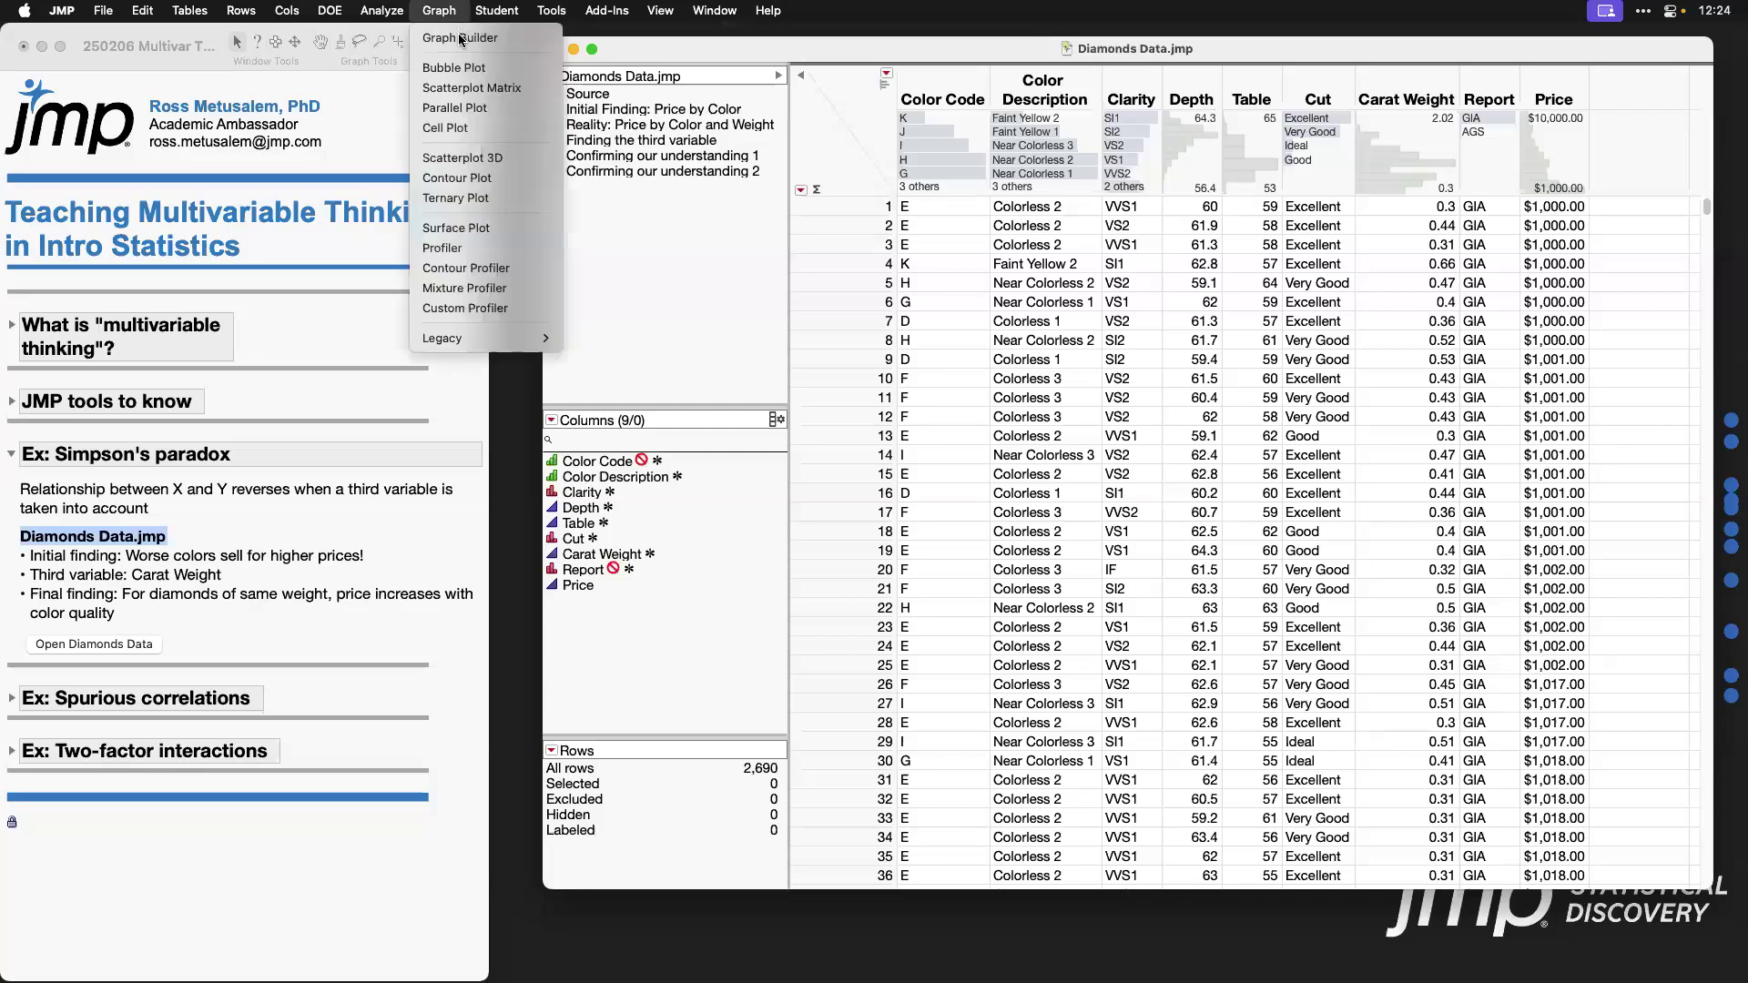
pyautogui.click(460, 39)
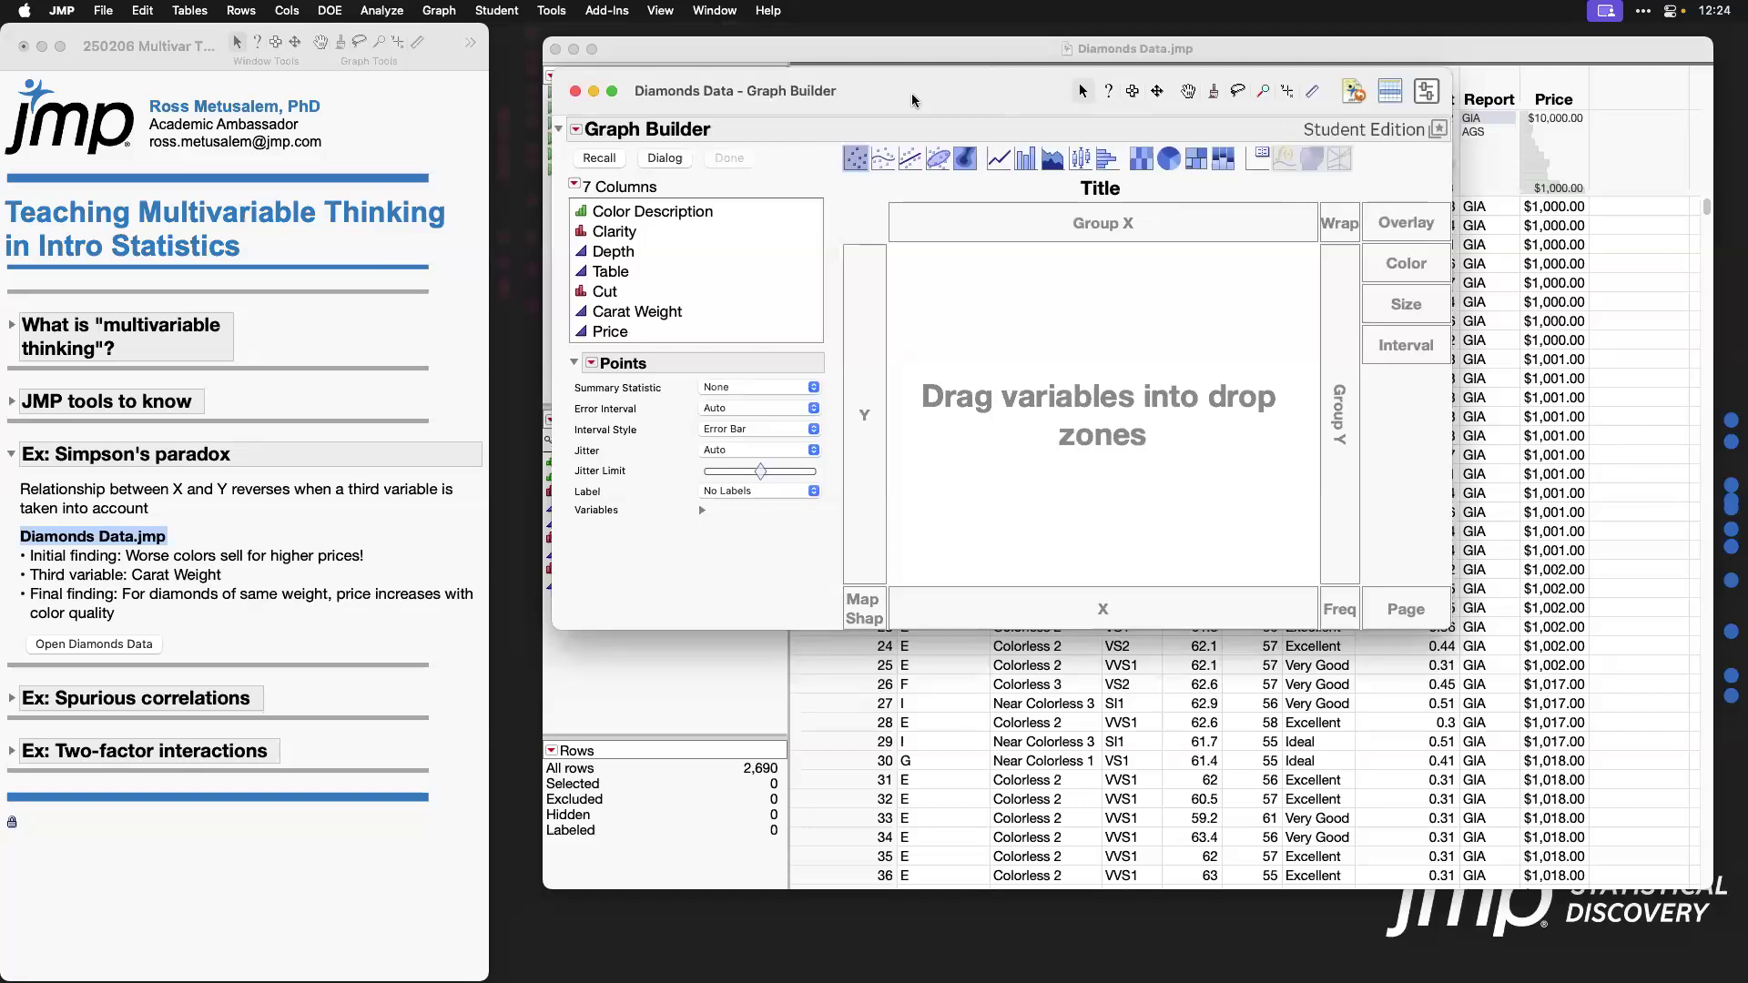
pyautogui.click(724, 210)
pyautogui.moveTo(873, 103); pyautogui.dragTo(860, 138)
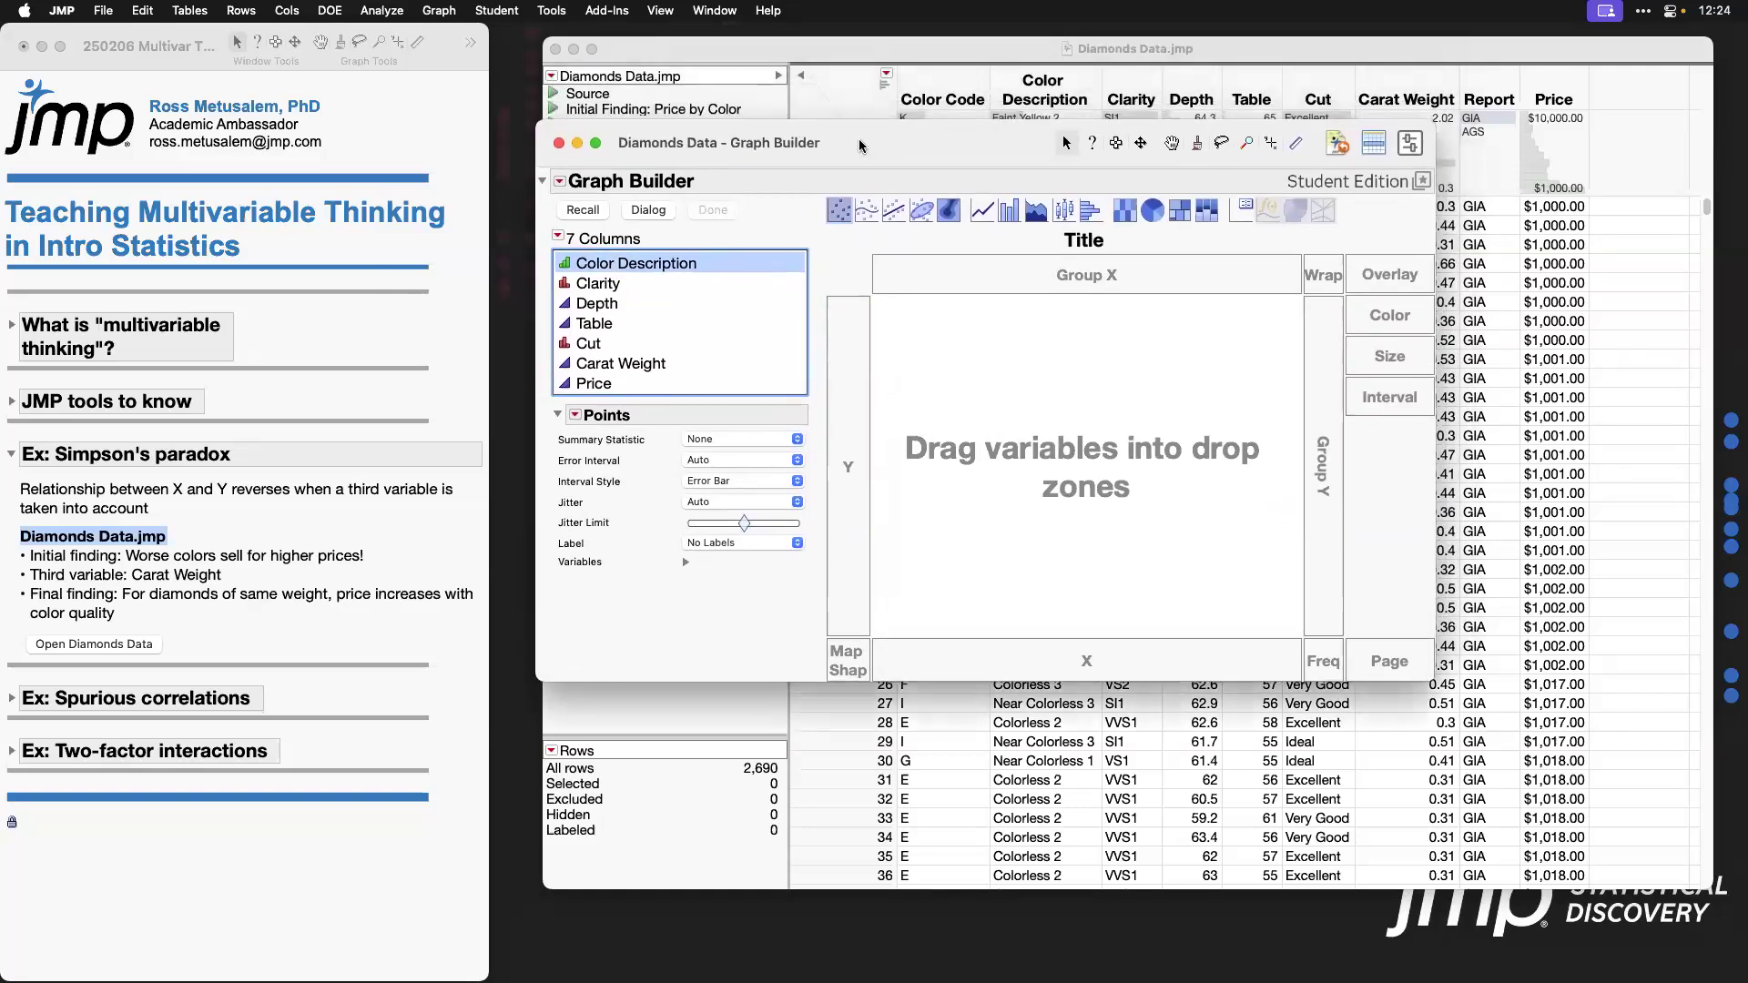
pyautogui.moveTo(682, 264); pyautogui.dragTo(1019, 667)
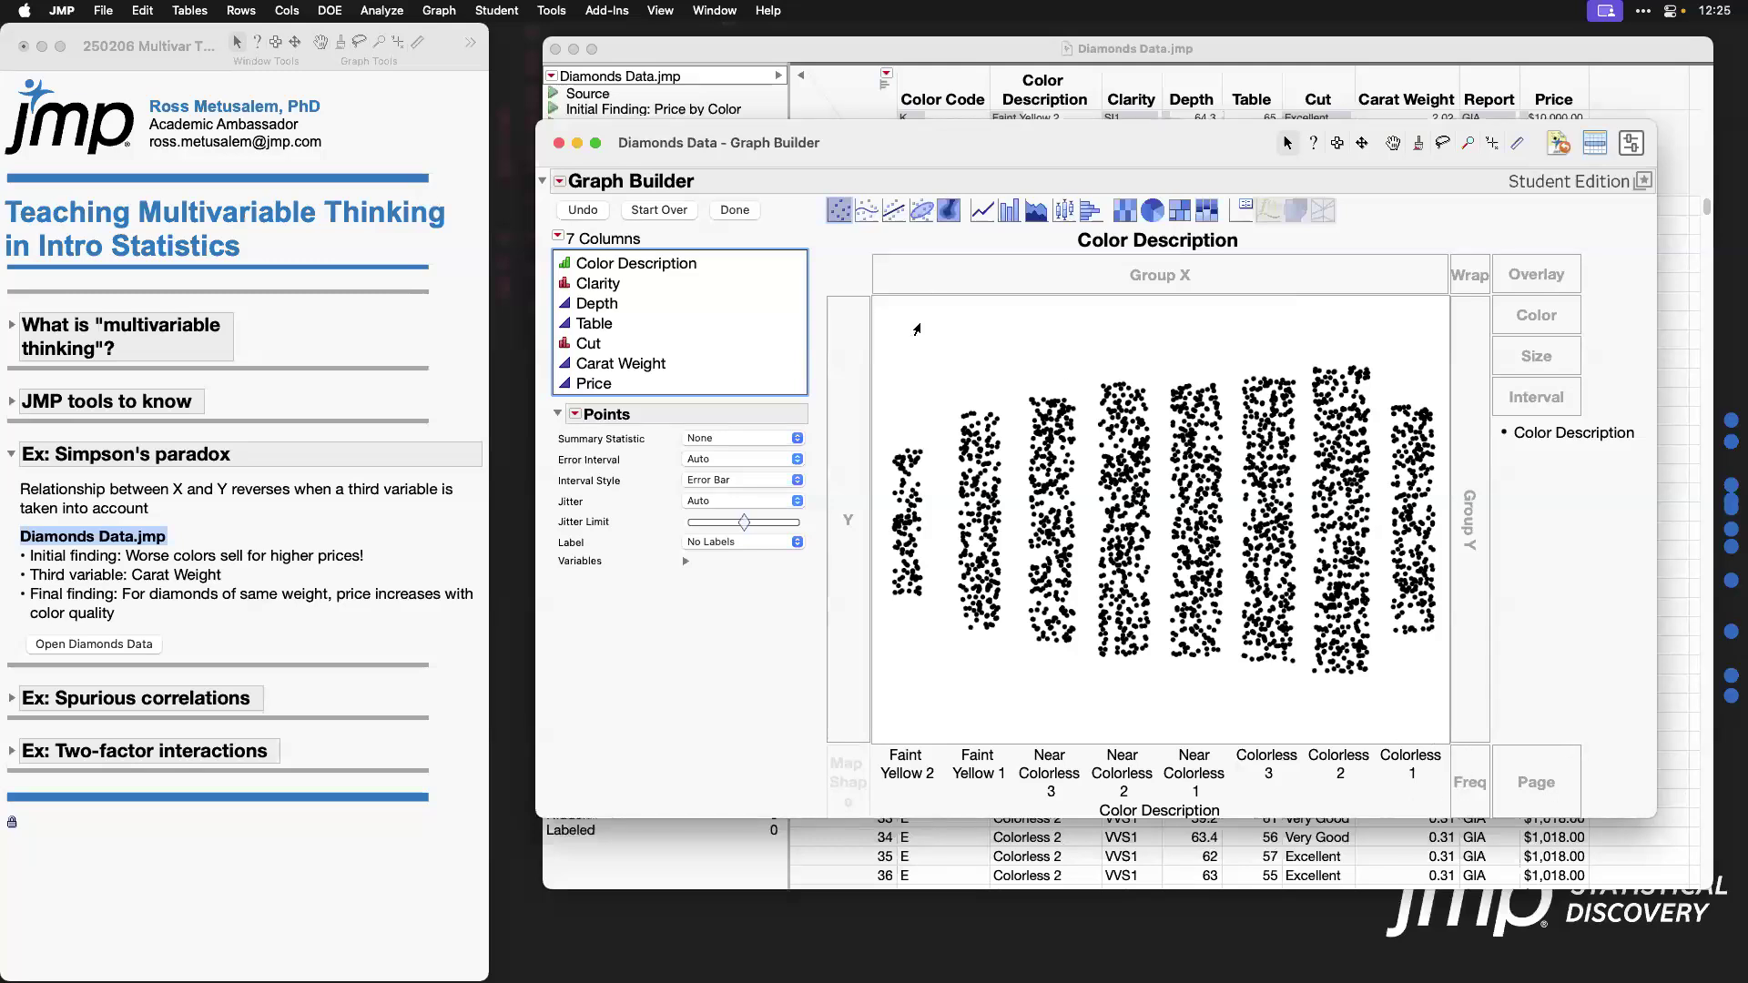
pyautogui.moveTo(894, 335); pyautogui.dragTo(1407, 334)
# Step: Assign Price to the Y axis, display it as a bar chart of means and set the error interval to Confidence Interval
pyautogui.click(607, 390)
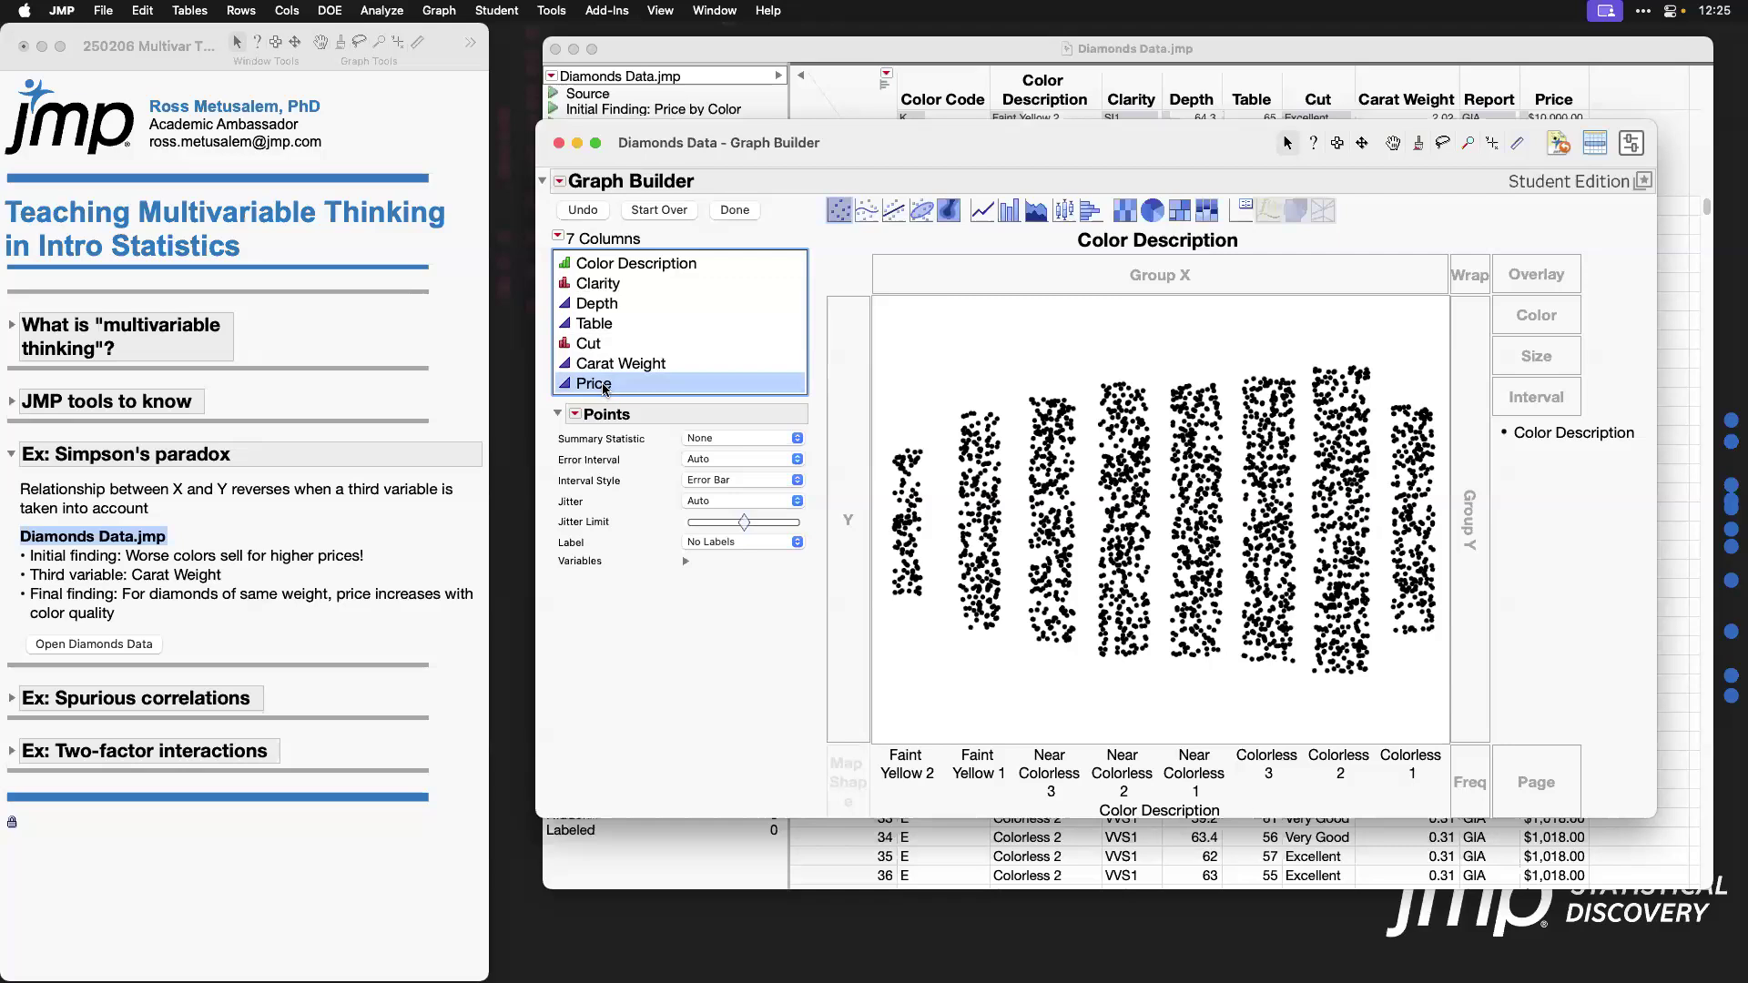
pyautogui.moveTo(606, 387); pyautogui.dragTo(843, 425)
pyautogui.click(1014, 215)
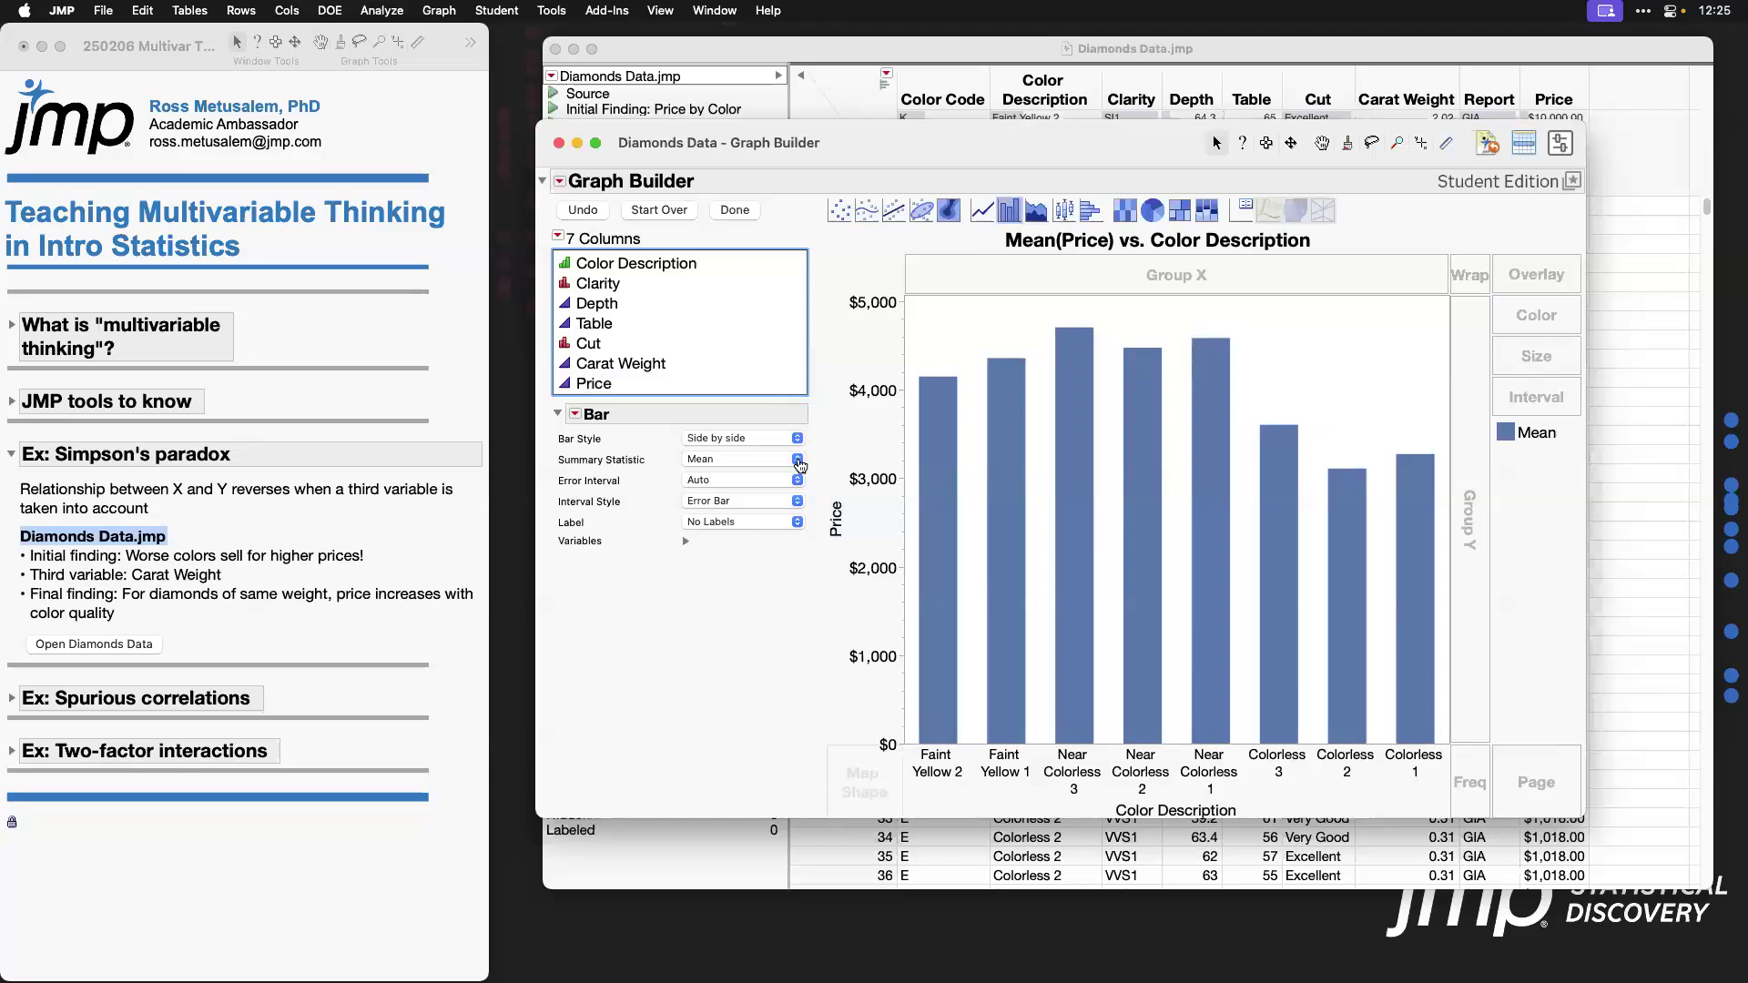
pyautogui.click(788, 481)
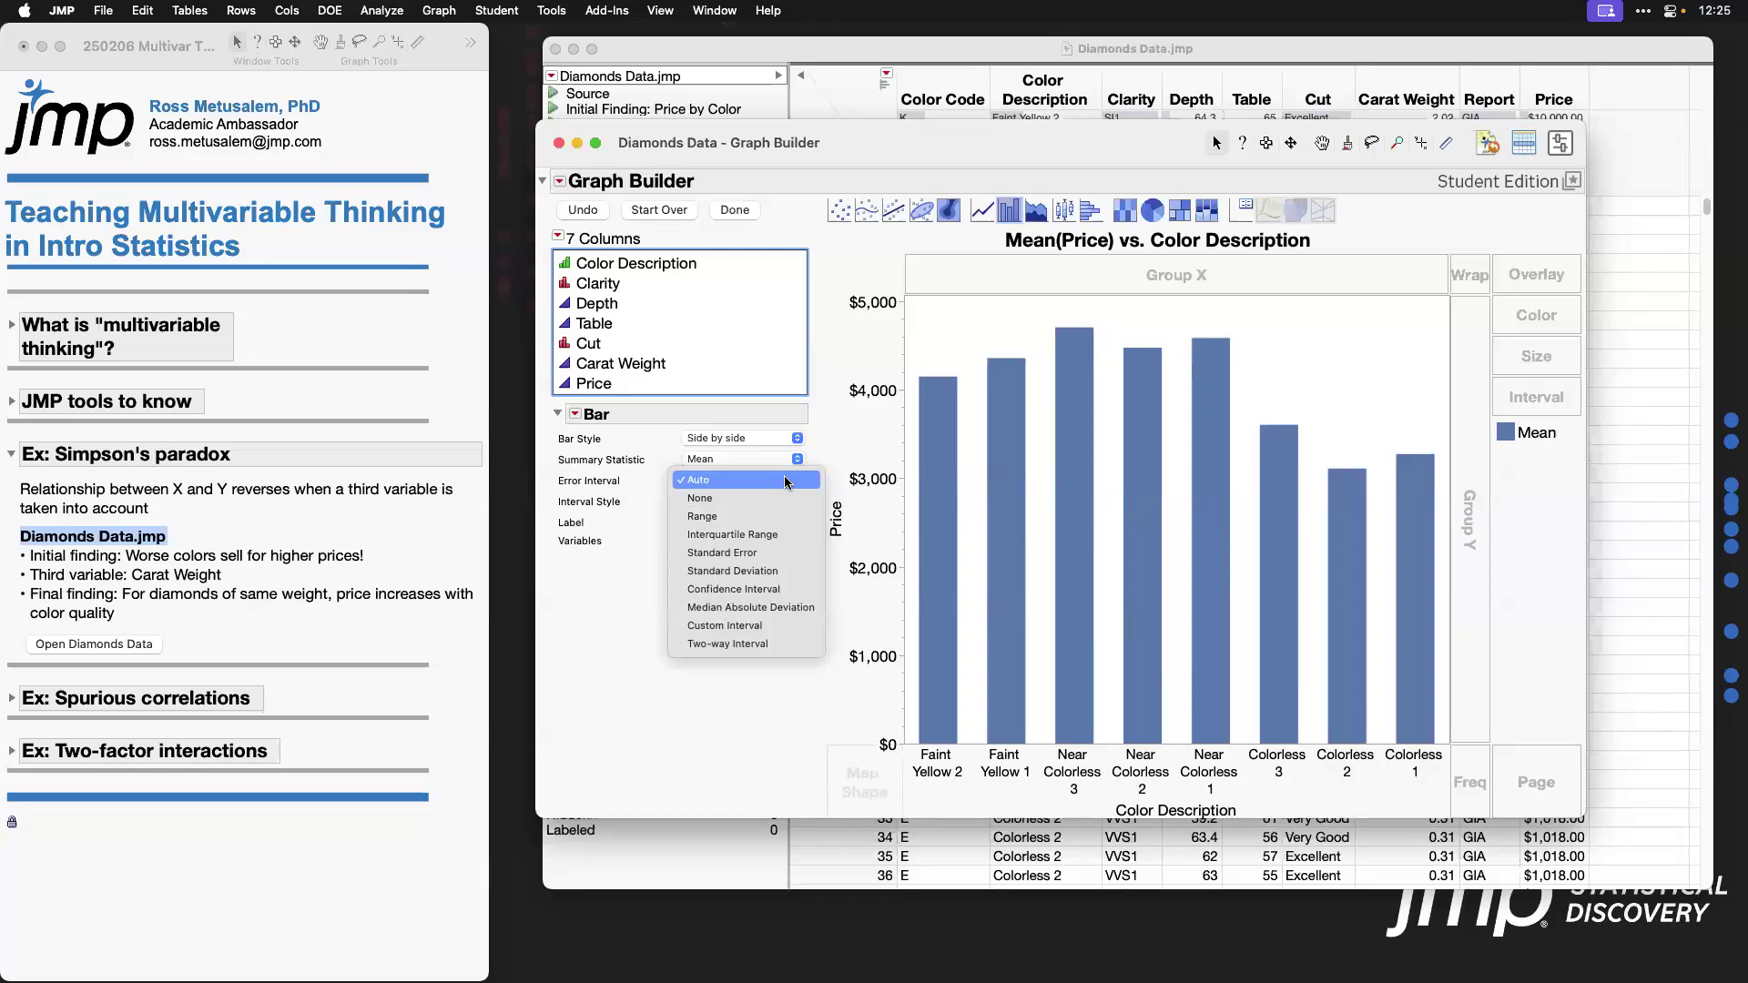
pyautogui.click(781, 589)
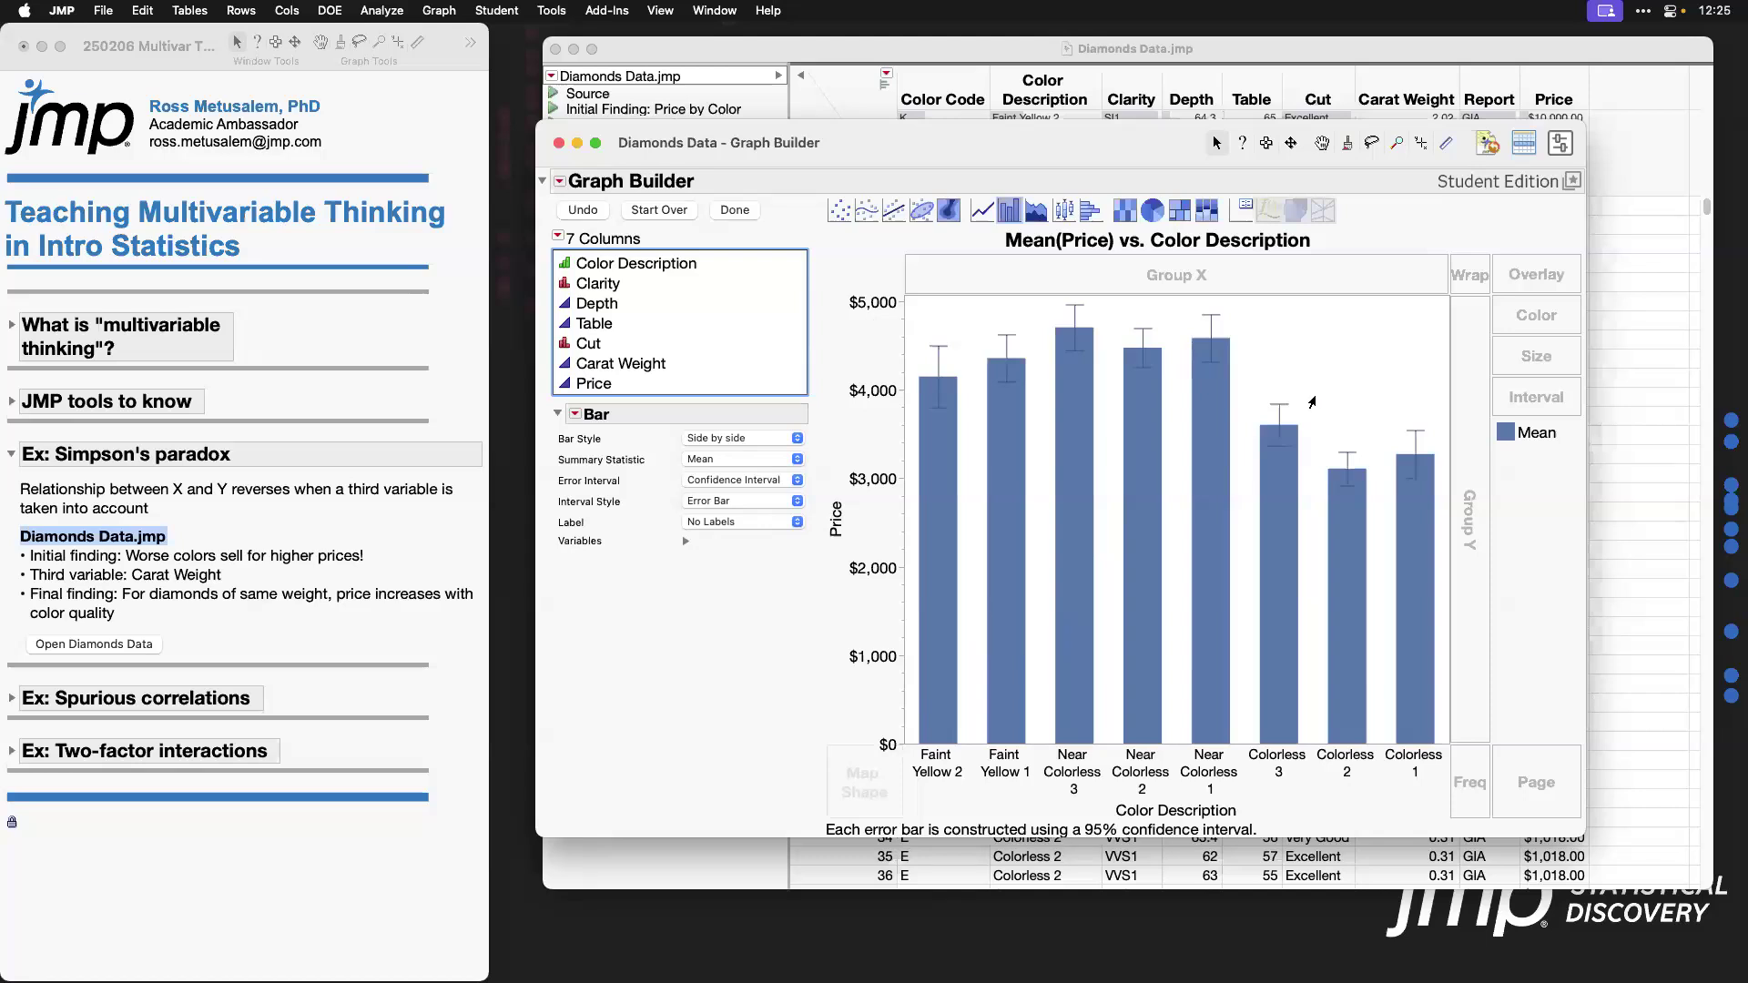
# Step: Examine the Colorless 1–3 and Near Colorless 3 bars, and highlight the "Initial finding" bullet in the journal
pyautogui.moveTo(1249, 388); pyautogui.dragTo(1462, 818)
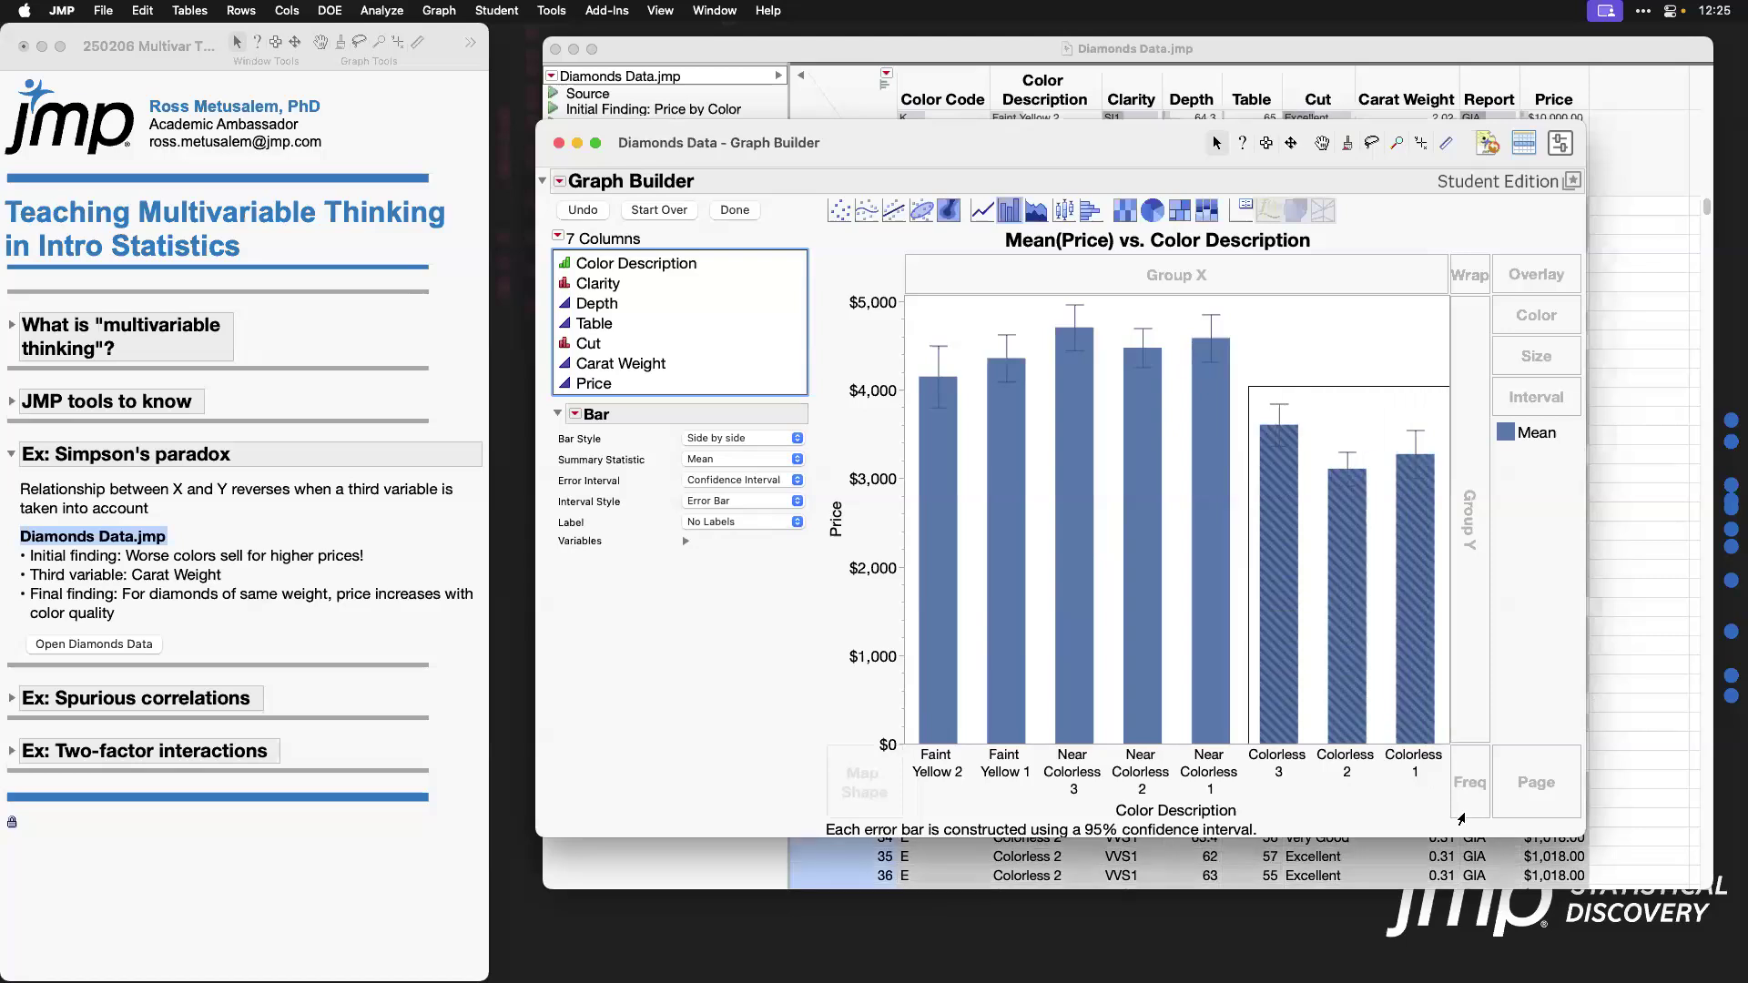
pyautogui.click(1339, 364)
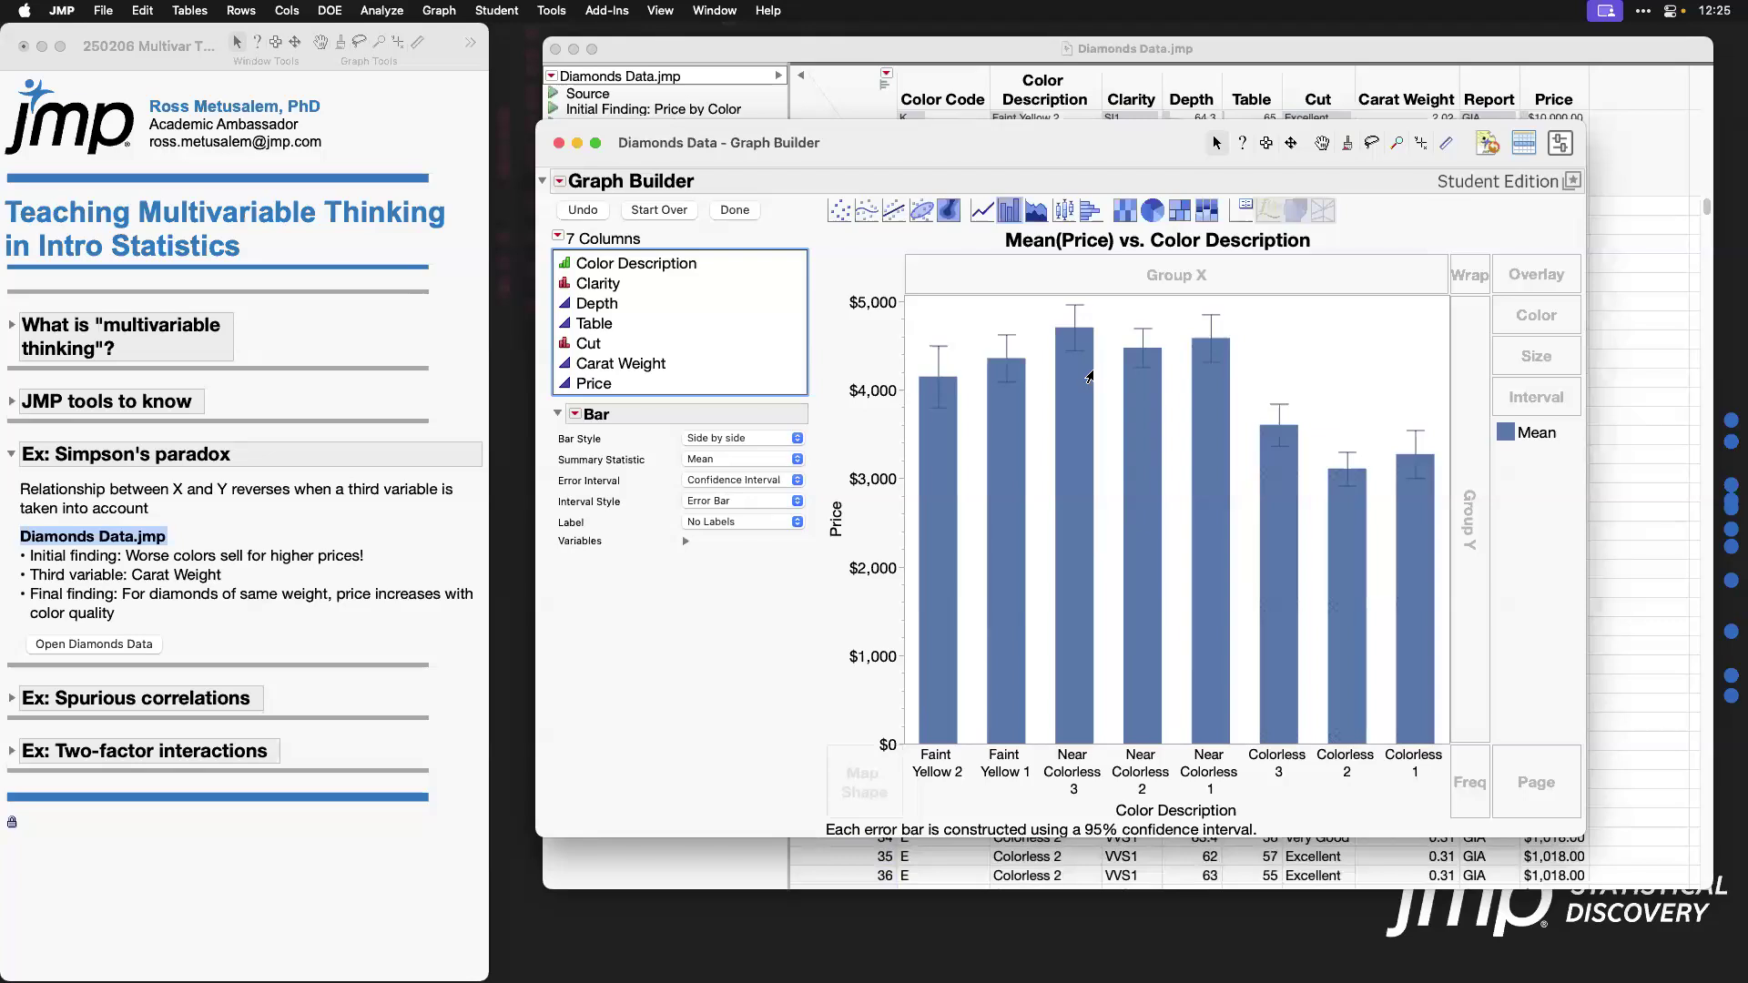
pyautogui.moveTo(1077, 383)
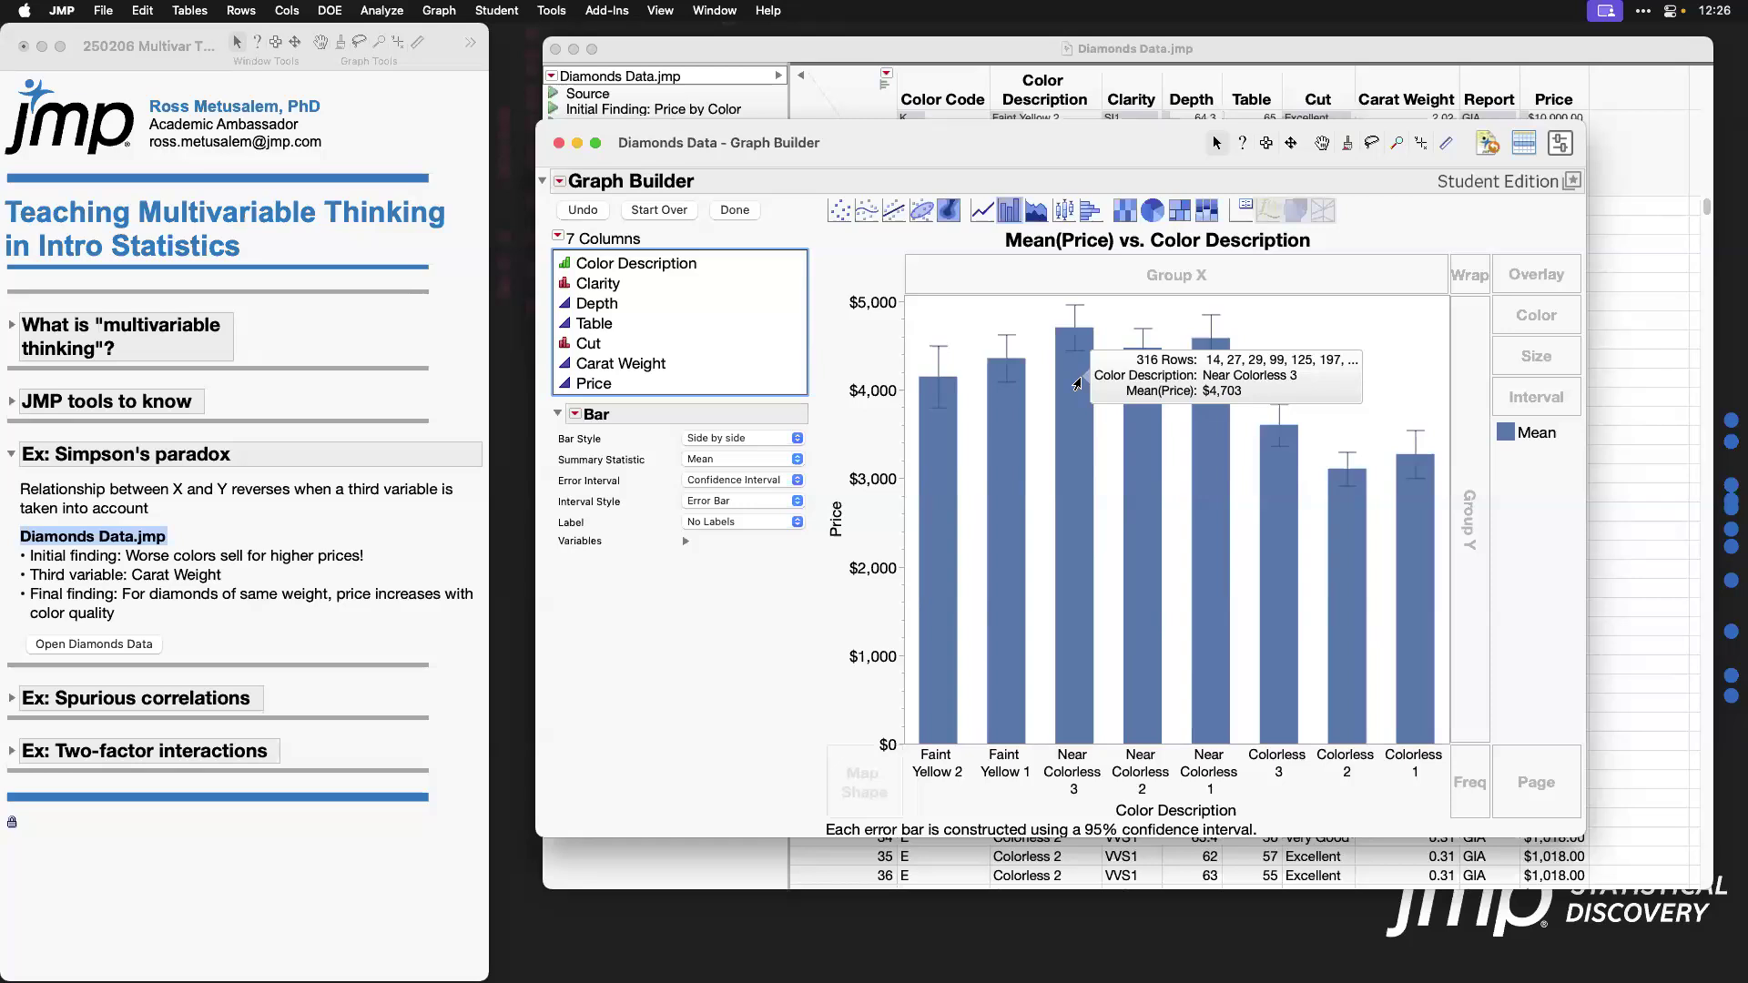
pyautogui.click(1373, 240)
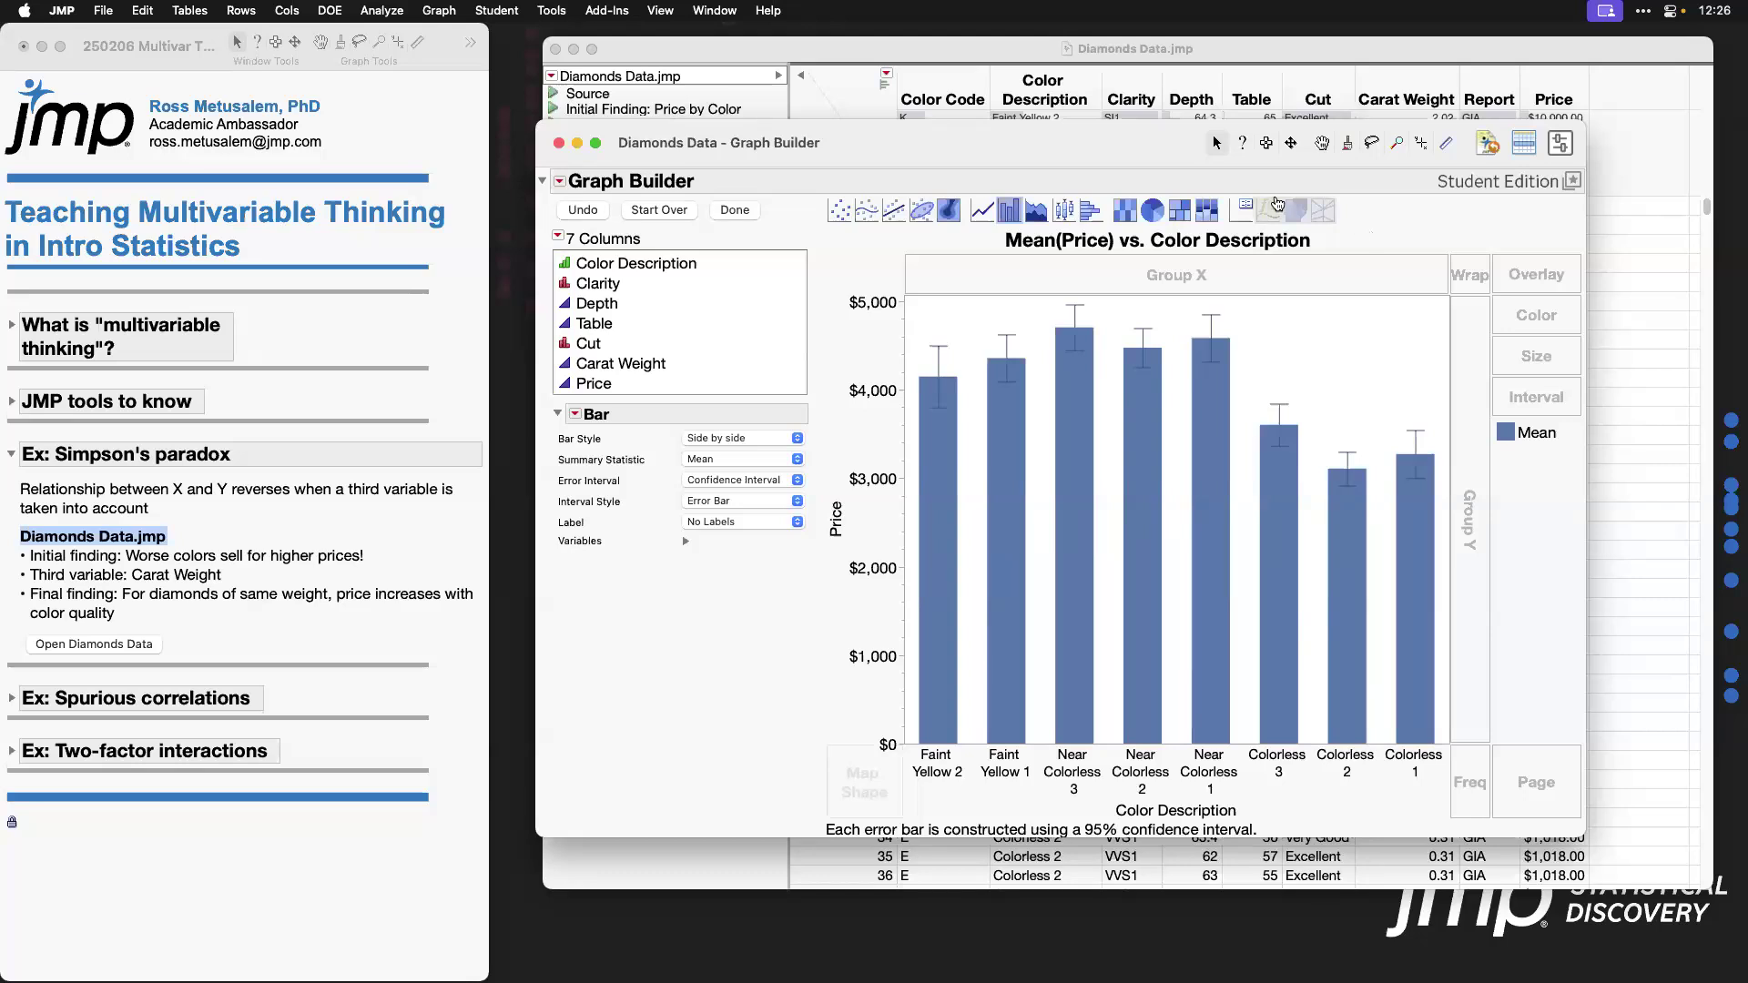
pyautogui.click(280, 560)
pyautogui.click(279, 560)
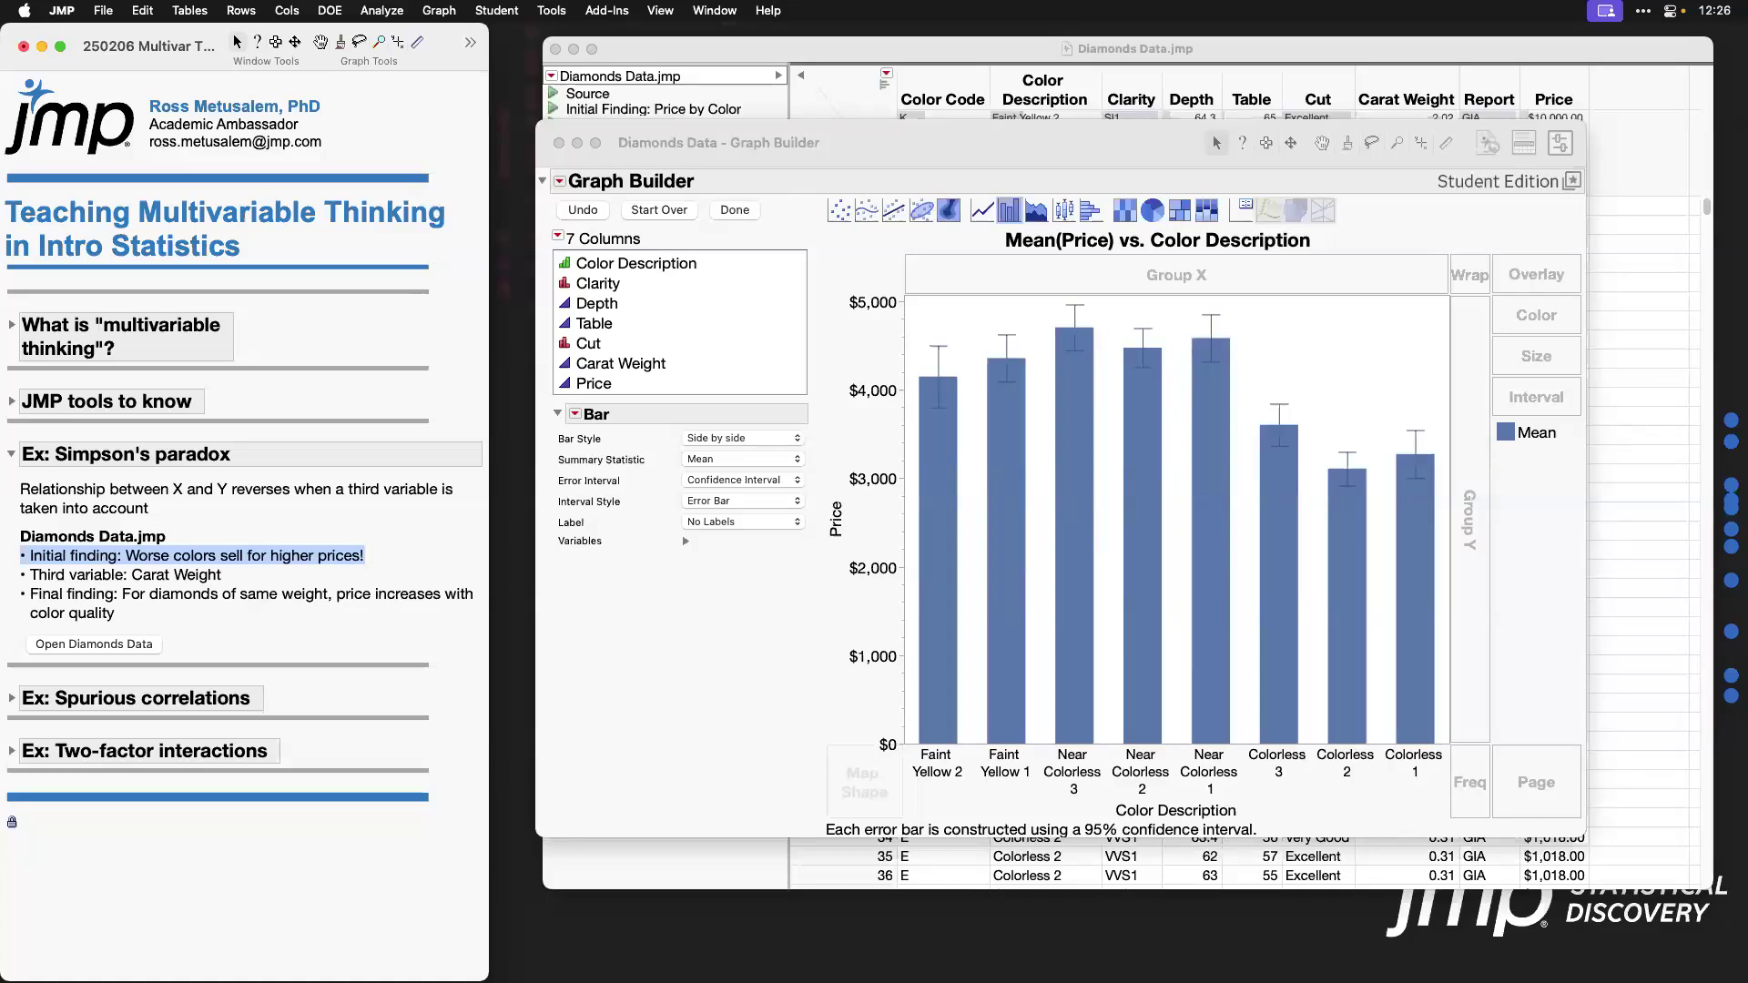
# Step: Run the table's saved script "Reality: Price by Color and Weight" and examine the Carat Weight and Color Description effects in the report
pyautogui.click(780, 58)
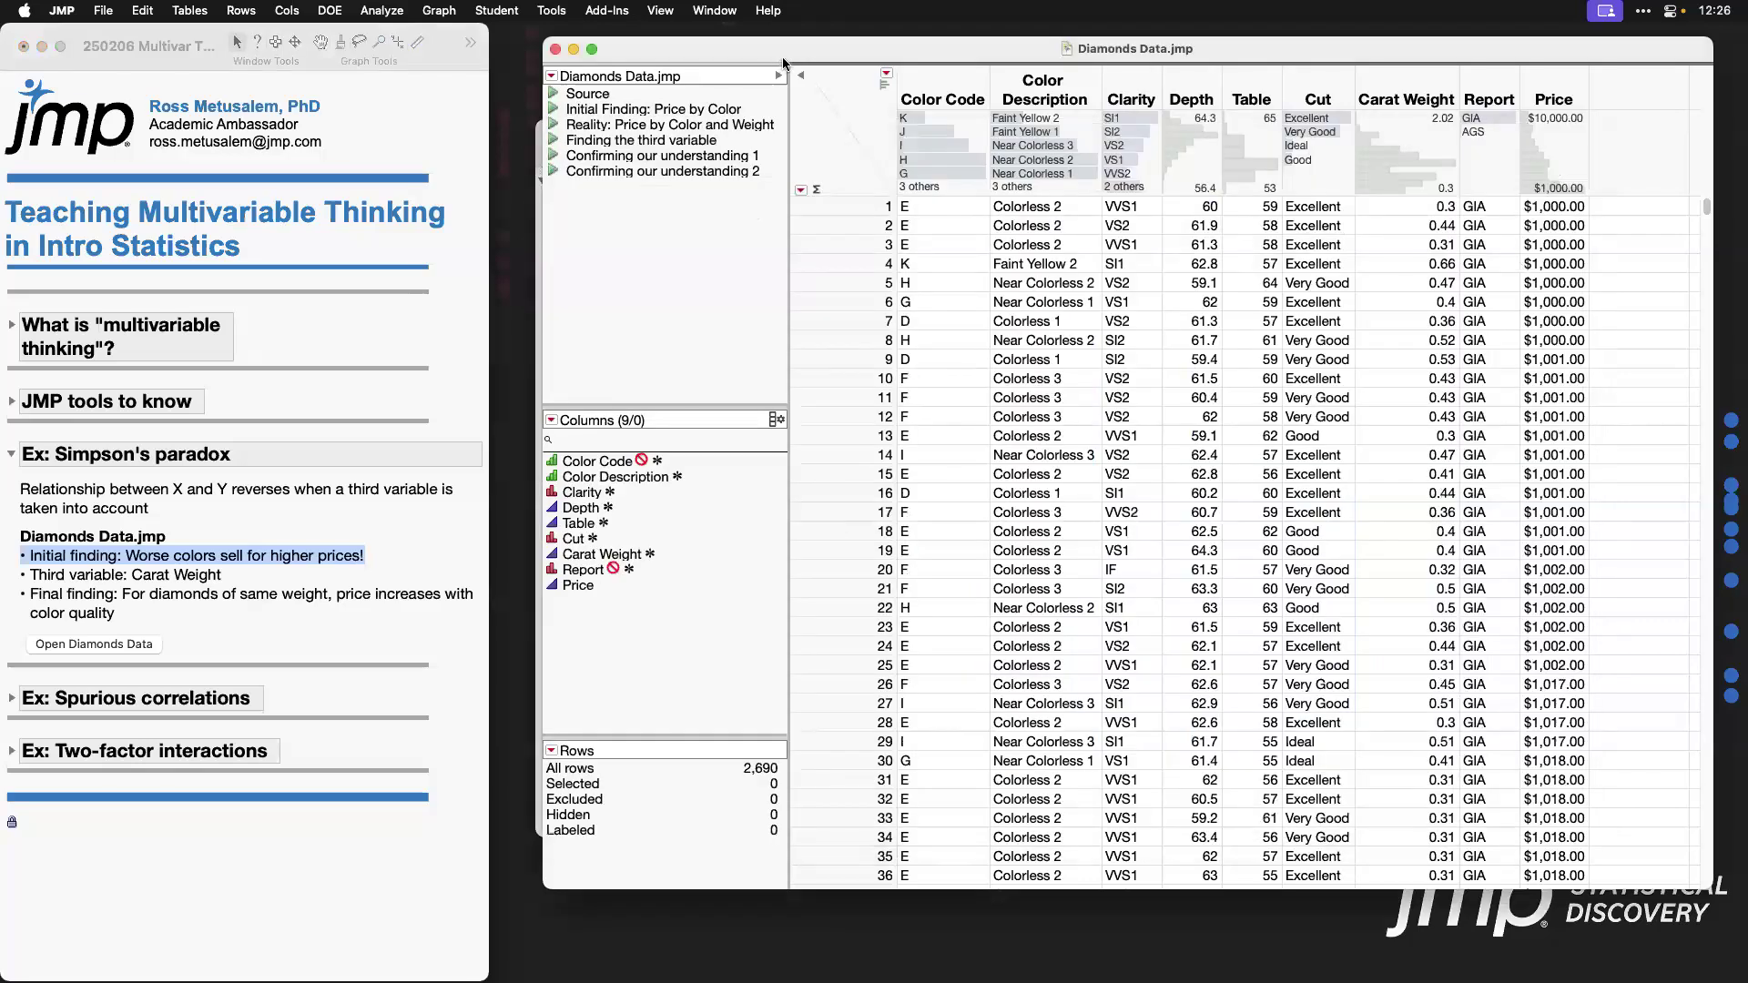
pyautogui.click(553, 127)
pyautogui.moveTo(712, 157); pyautogui.dragTo(828, 77)
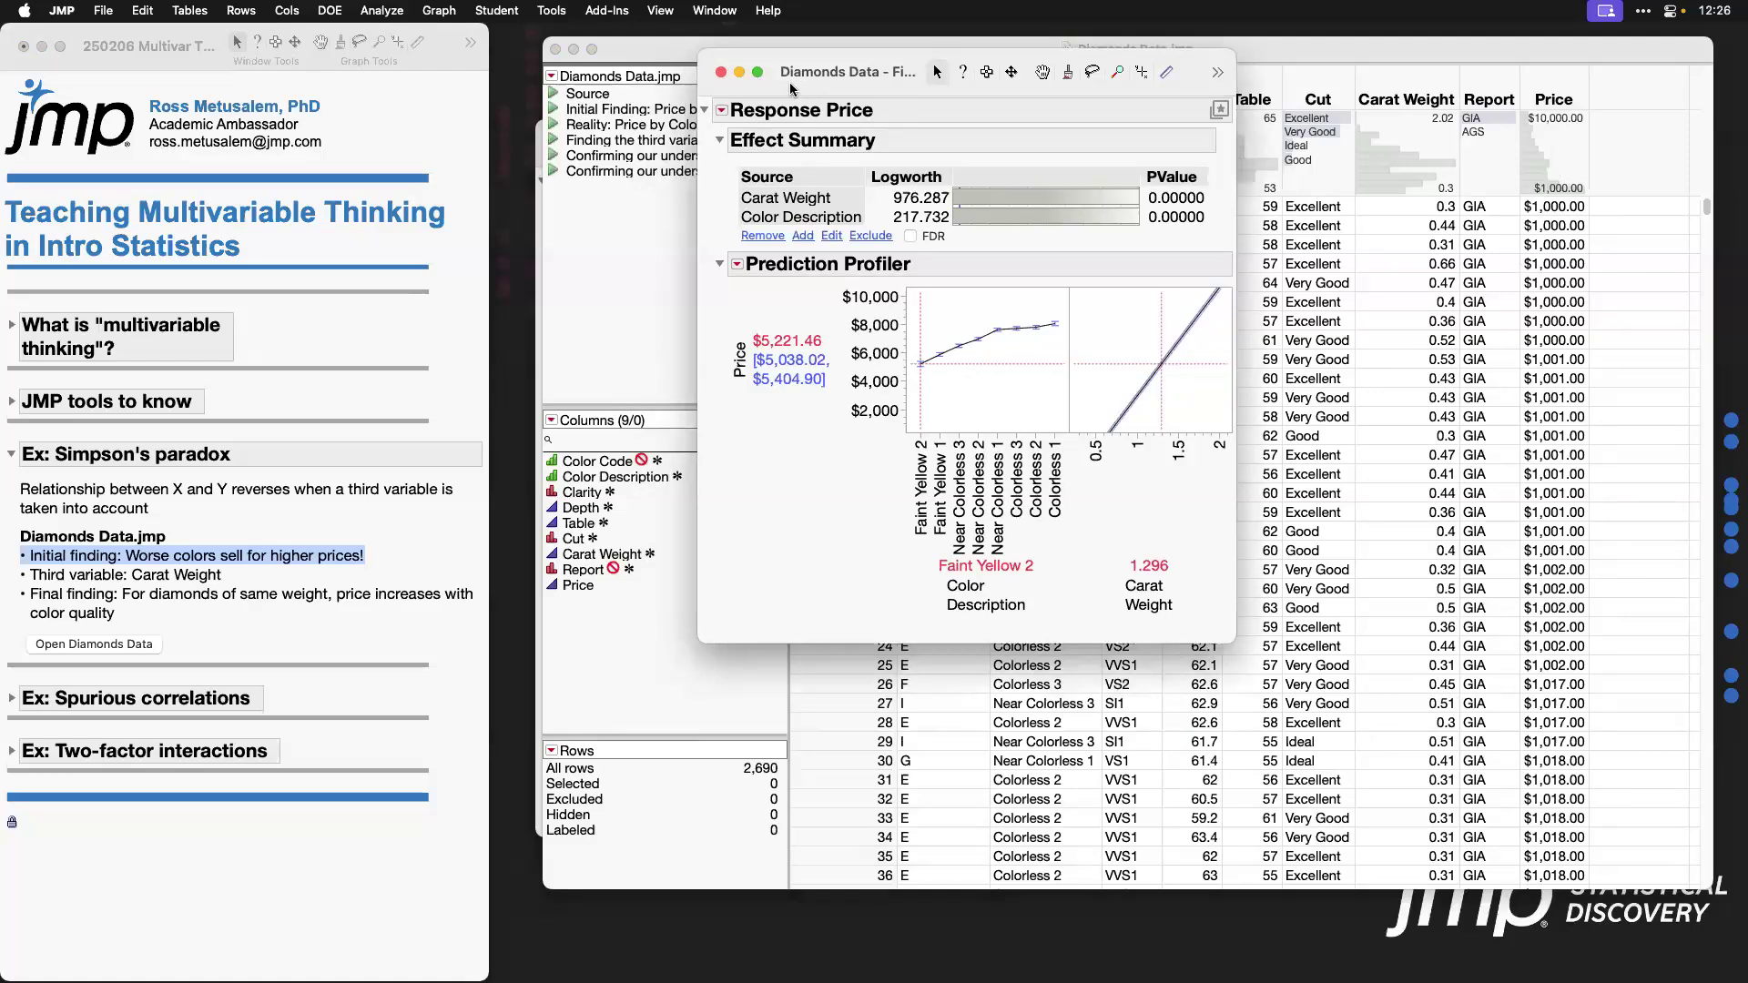
pyautogui.click(383, 11)
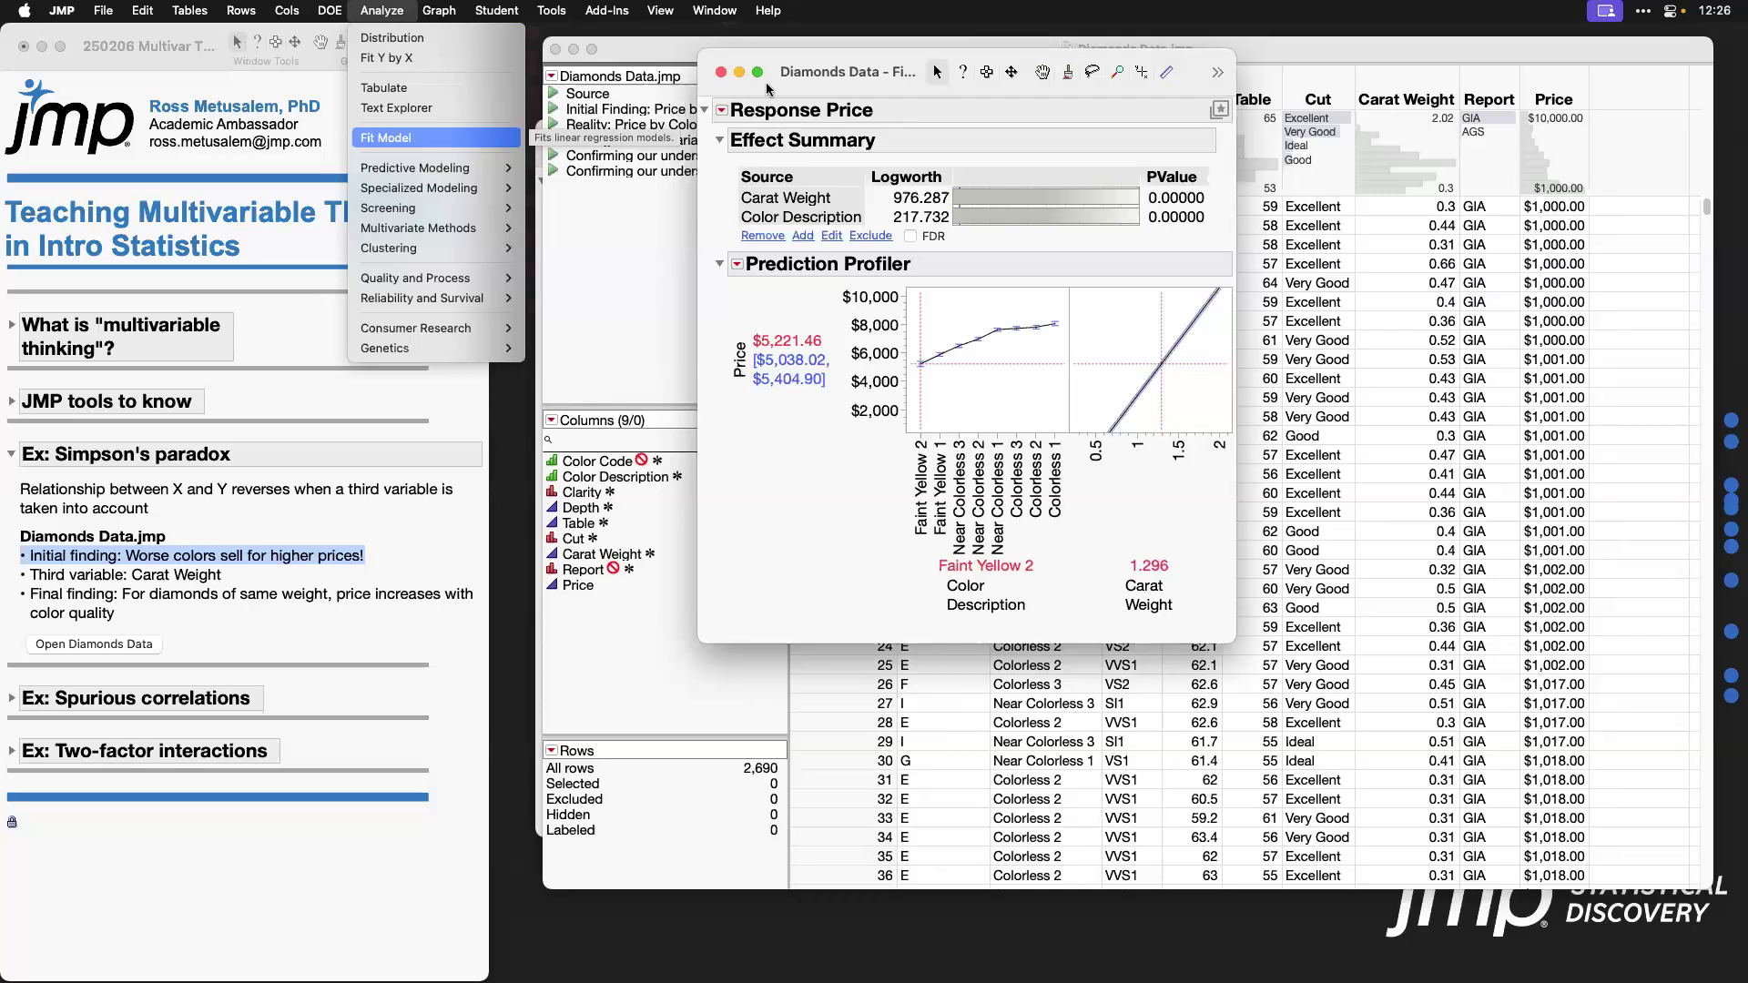
pyautogui.click(811, 80)
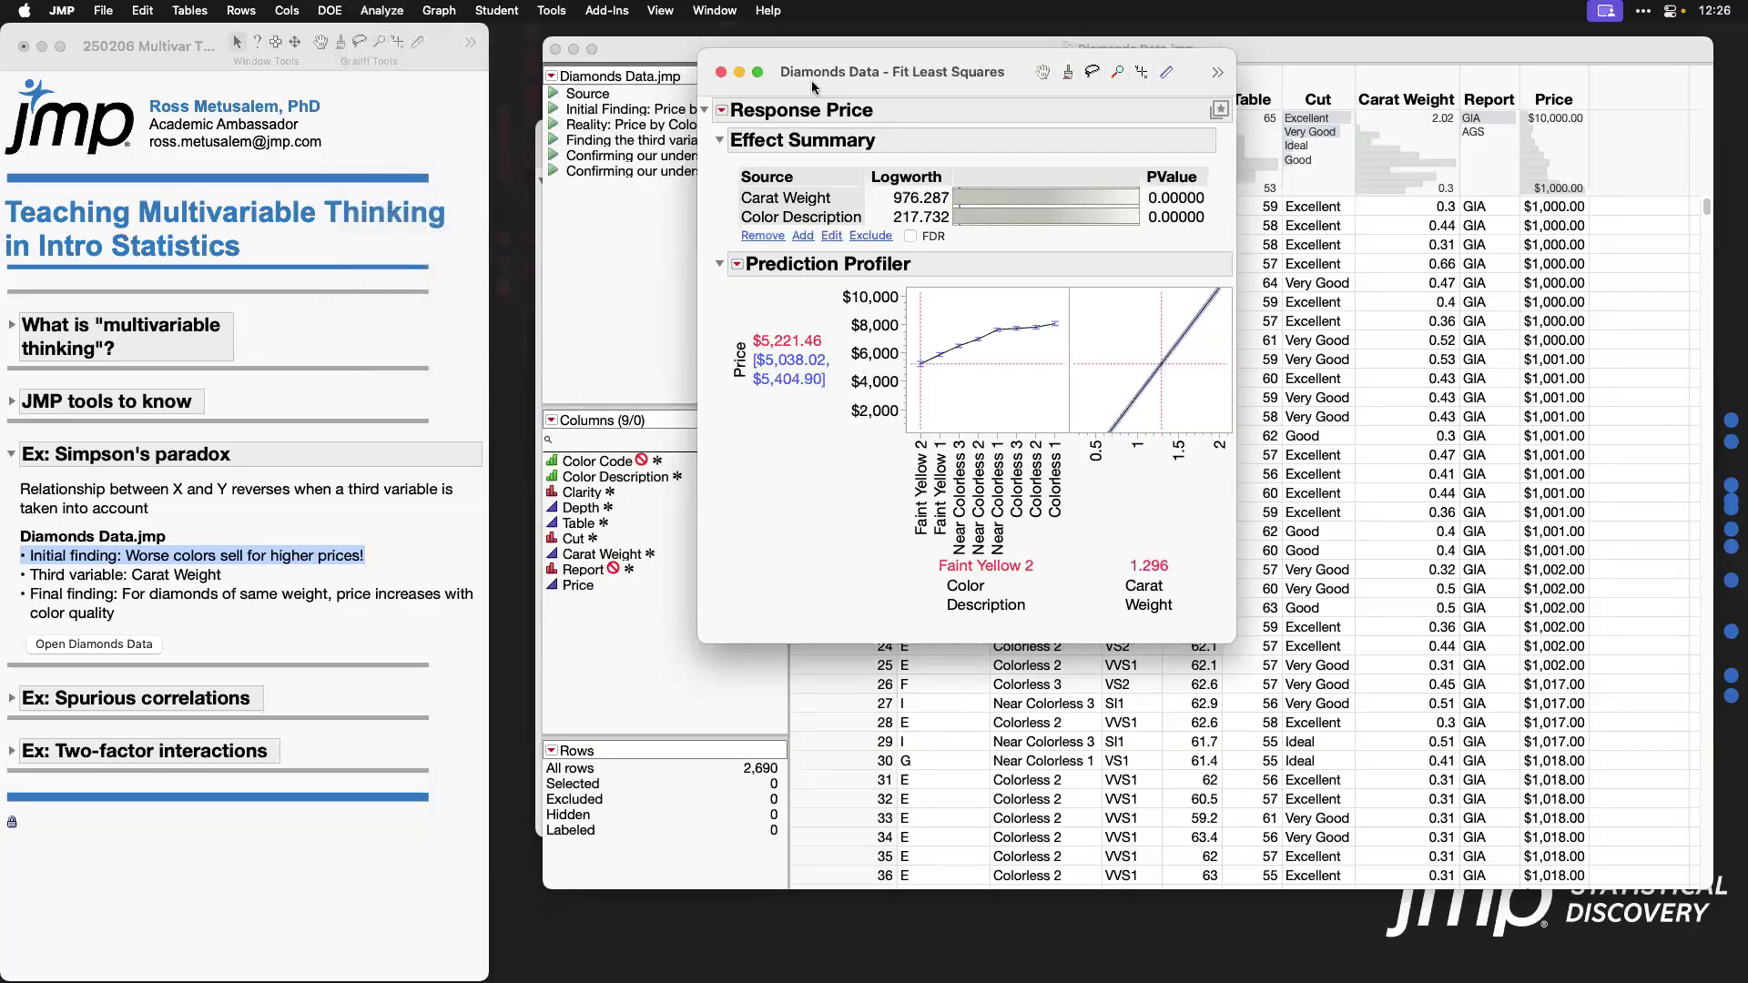
pyautogui.moveTo(728, 219)
pyautogui.mouseDown()
pyautogui.moveTo(871, 211)
pyautogui.moveTo(736, 195)
pyautogui.mouseUp()
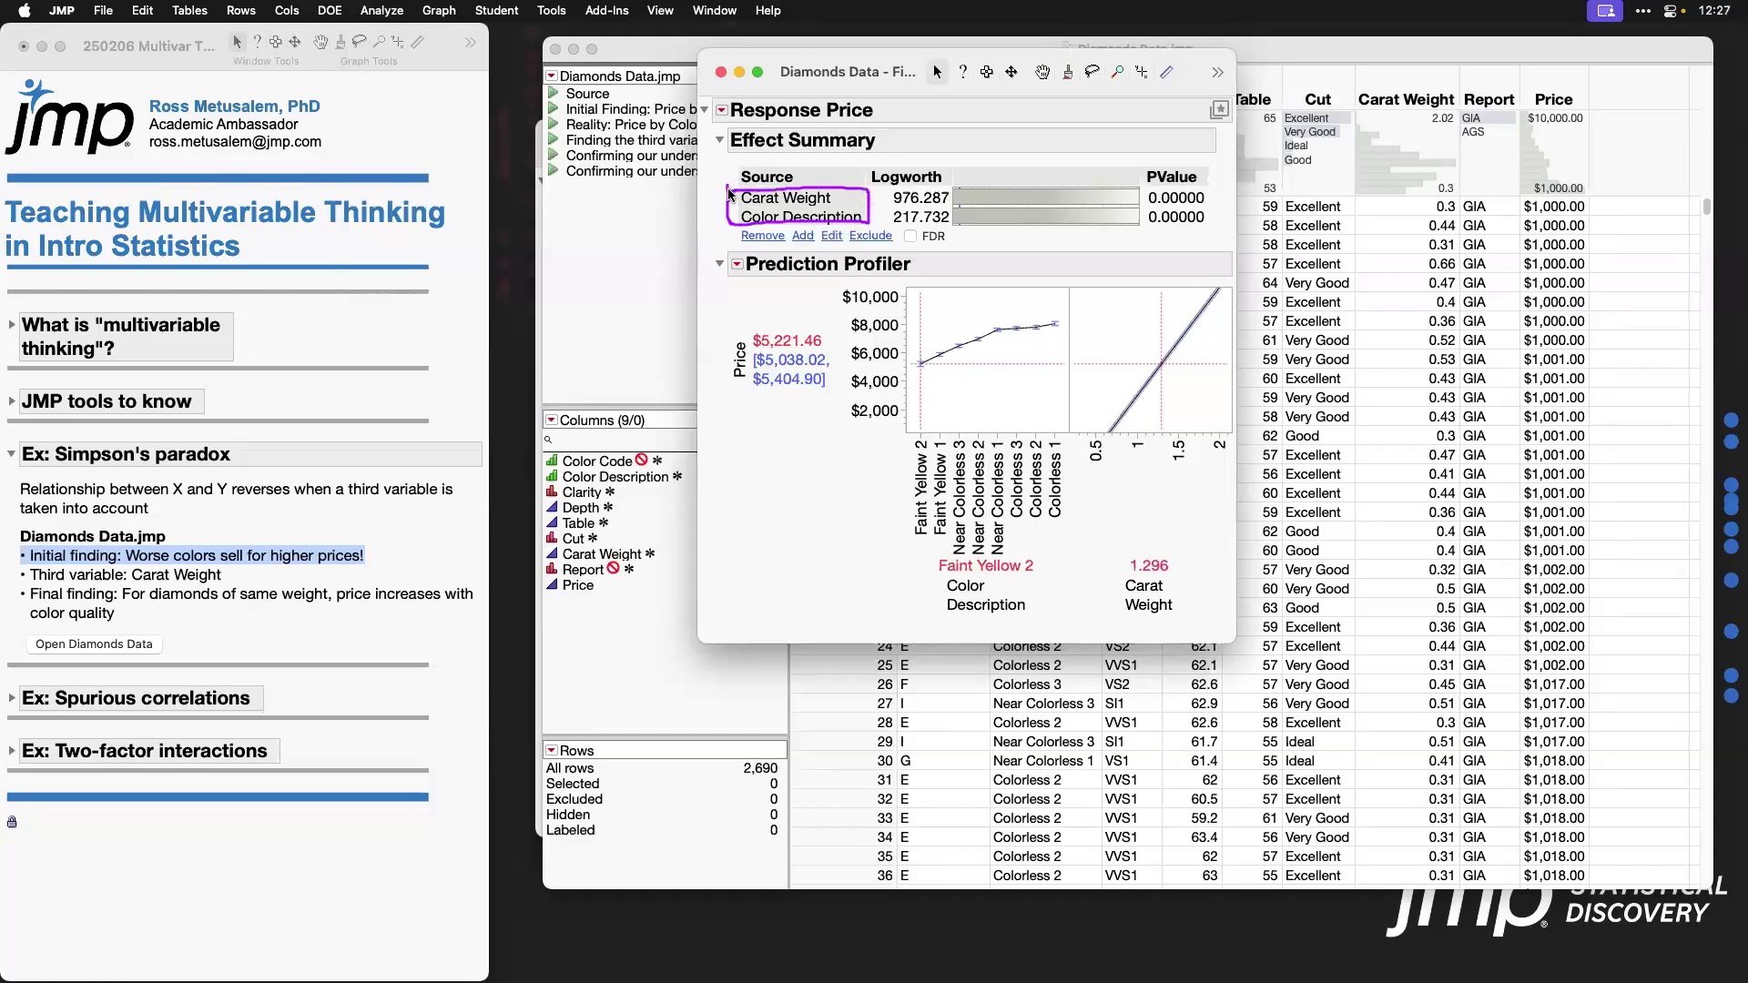
pyautogui.press('Escape')
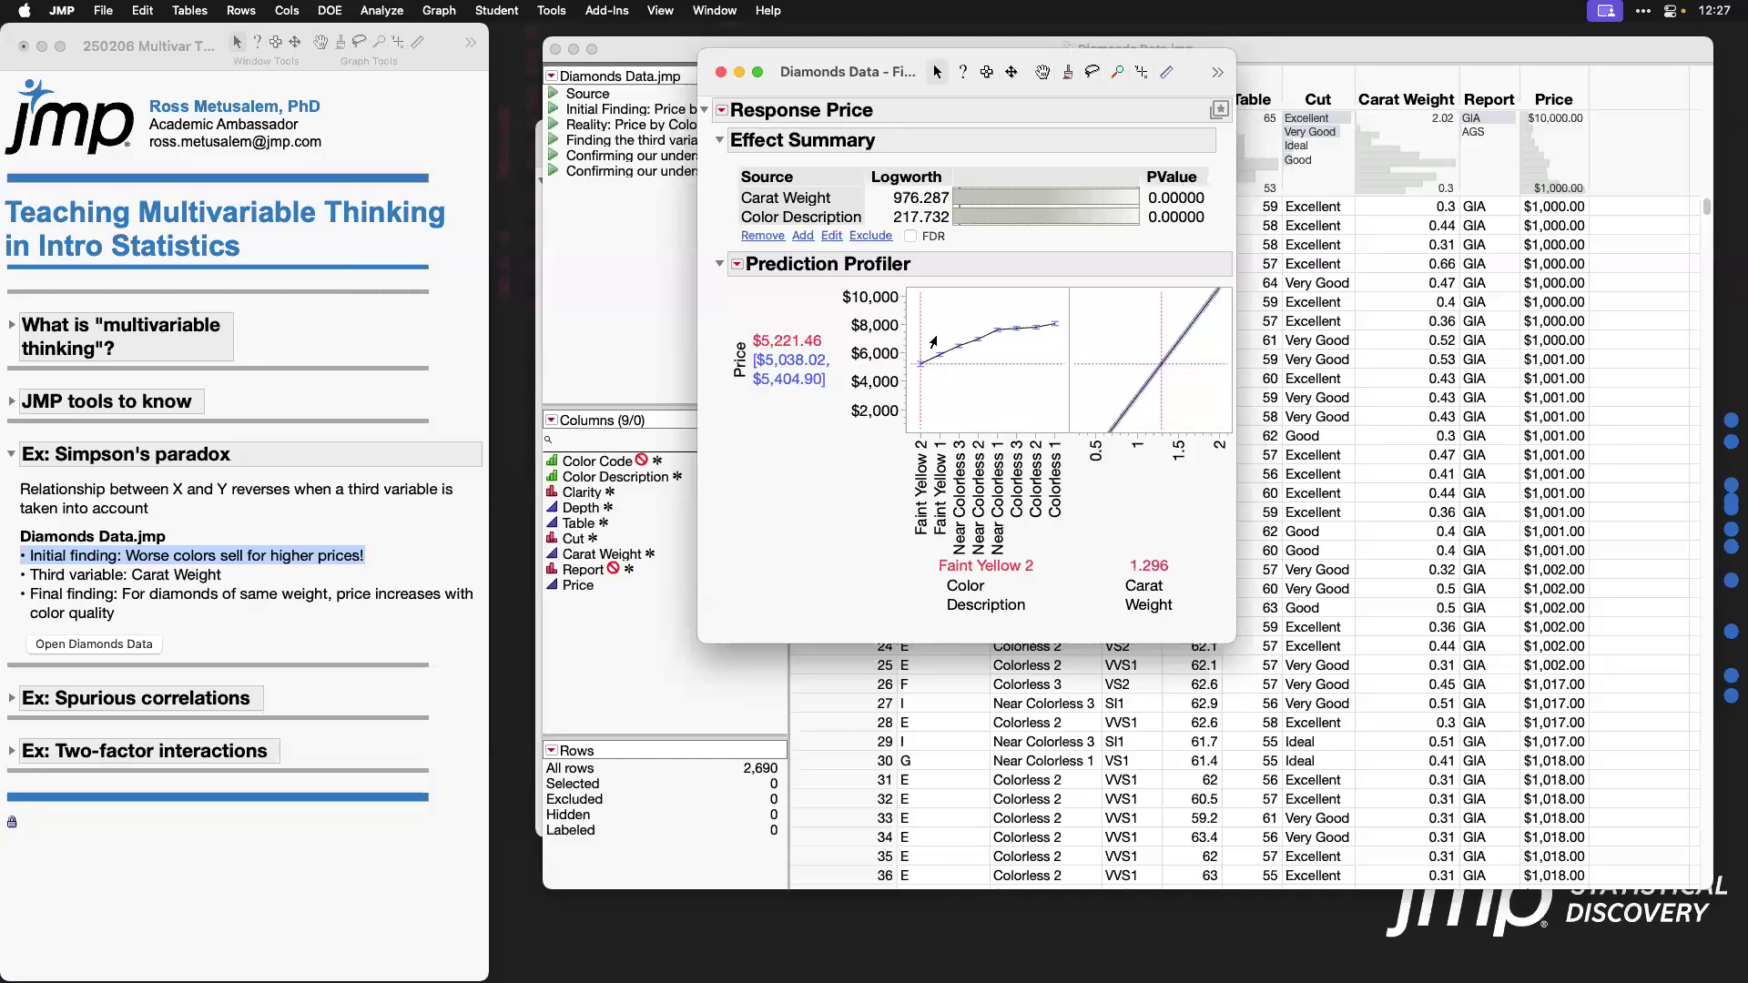
# Step: Explore the Prediction Profiler with Carat Weight at about 1.087 and Color Description at Near Colorless 1, and close the model report
pyautogui.moveTo(1162, 368); pyautogui.dragTo(1139, 397)
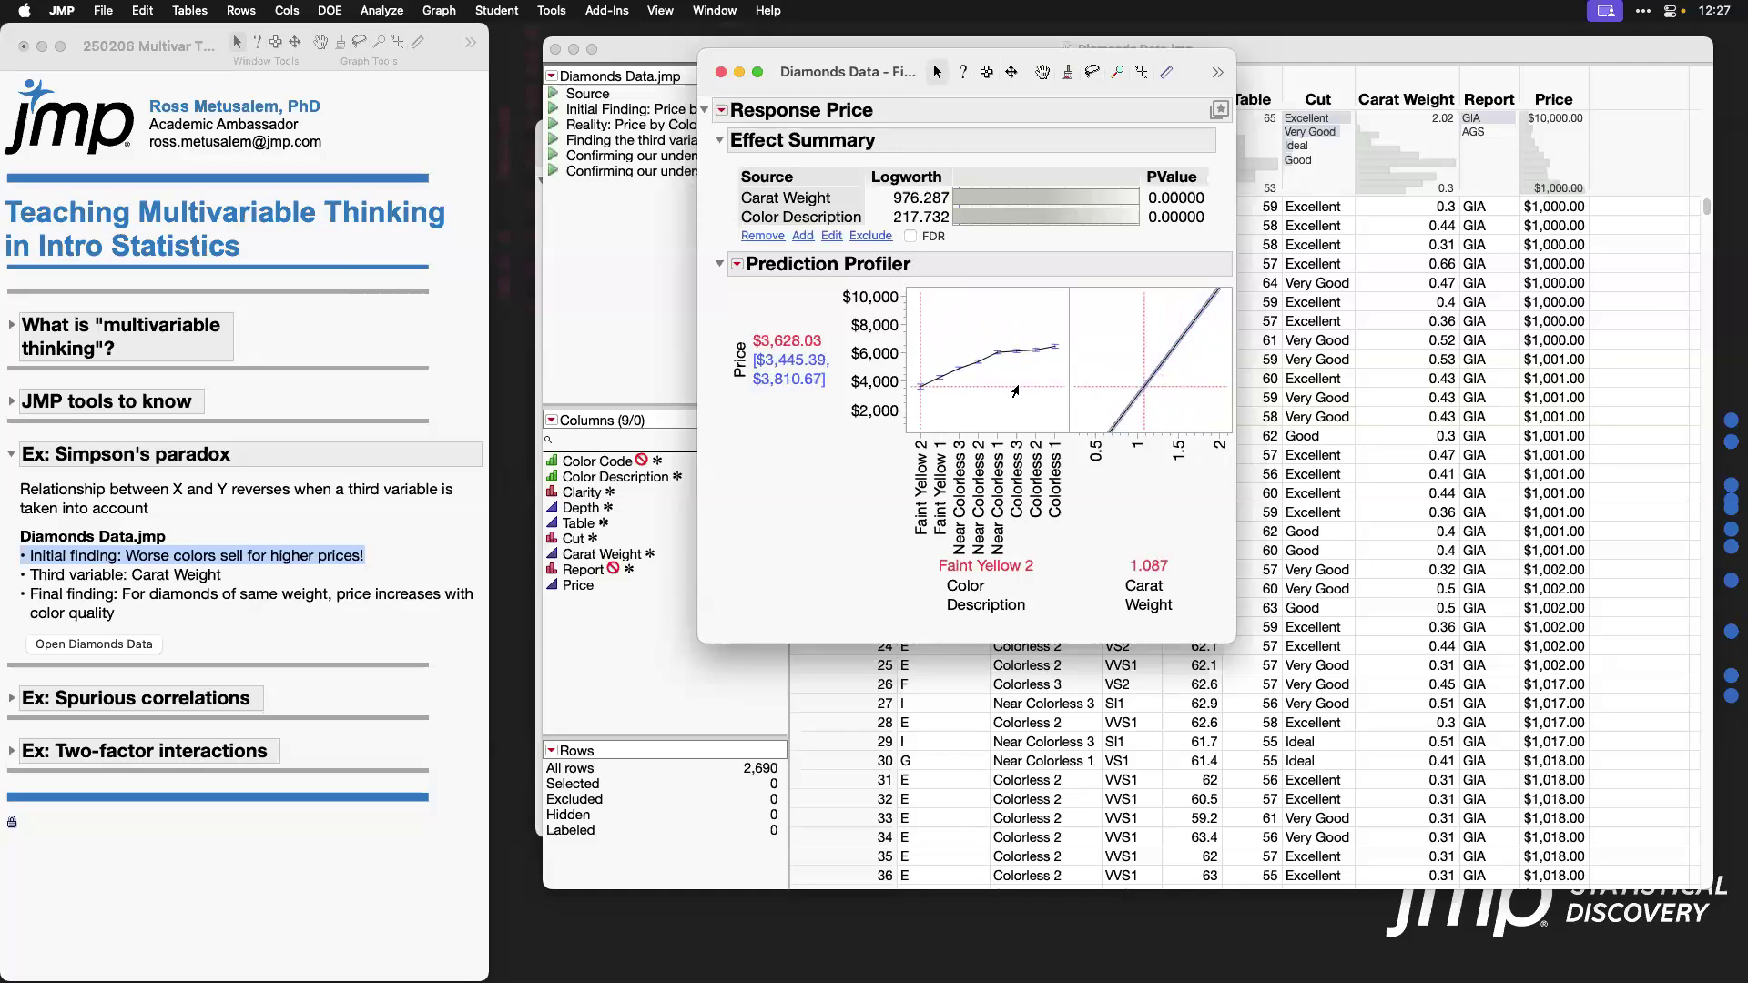
pyautogui.click(939, 402)
pyautogui.moveTo(941, 400); pyautogui.dragTo(995, 396)
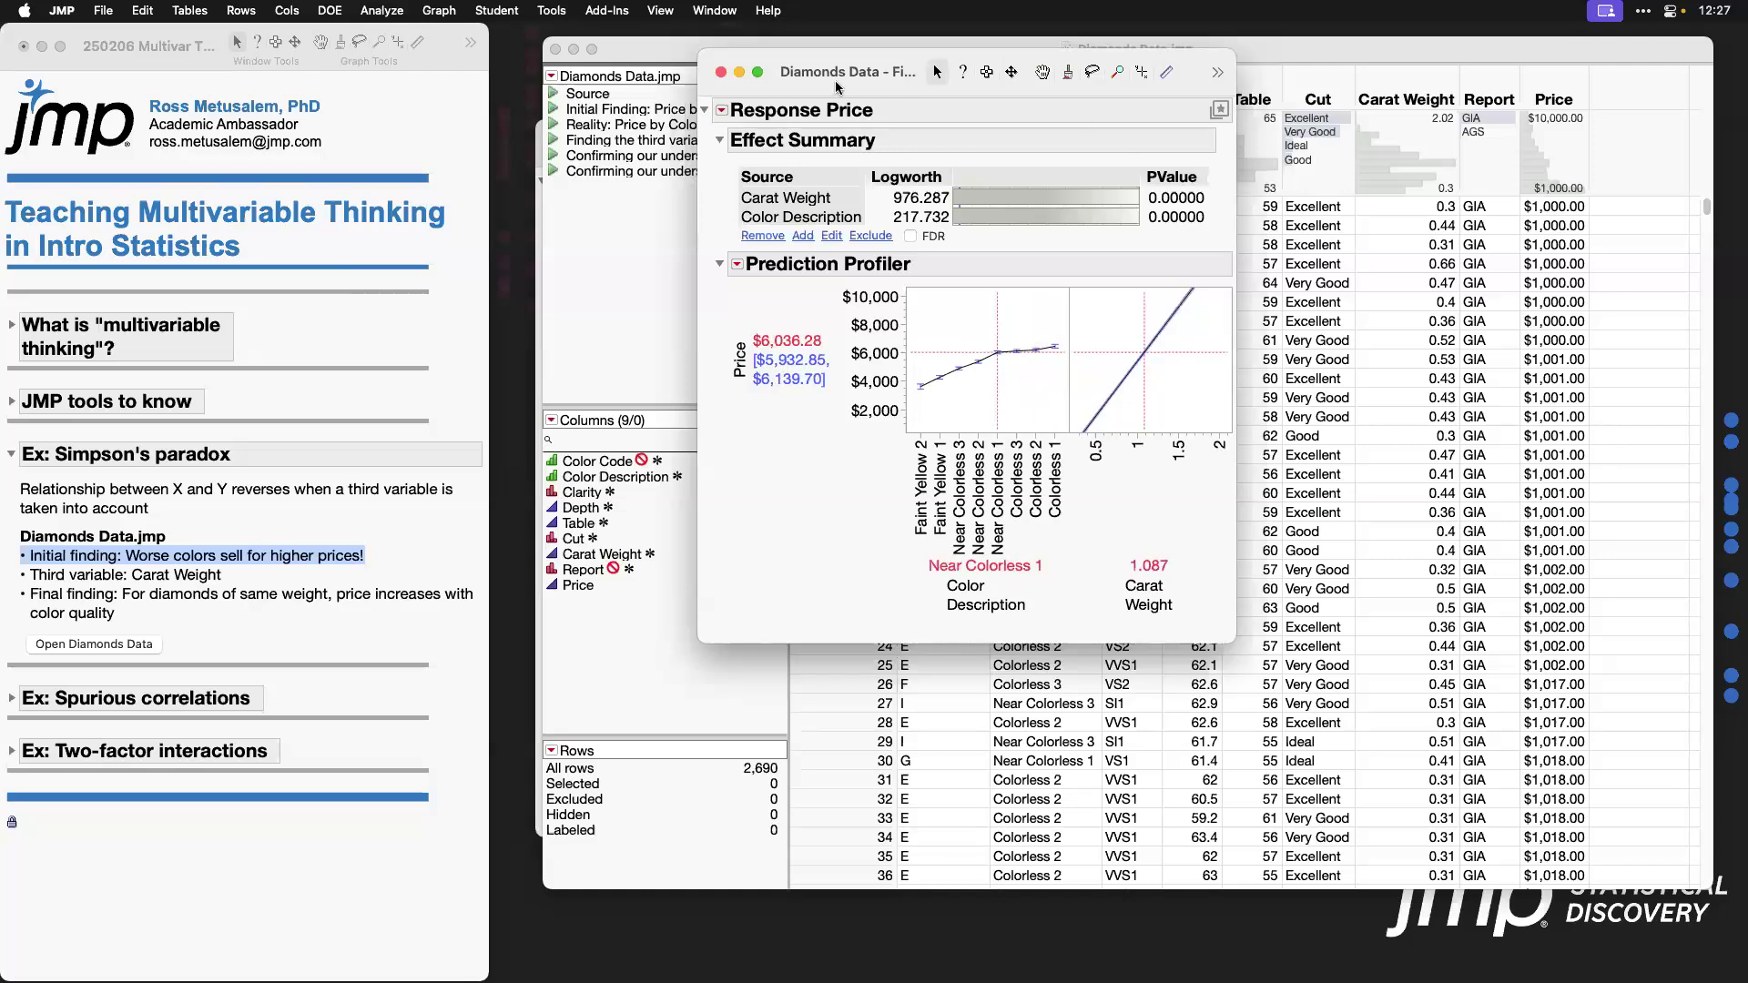
pyautogui.click(722, 75)
# Step: Return to the mean Price by Color Description graph, split it into panels by Clarity along Group X, and change it to a line chart
pyautogui.click(538, 152)
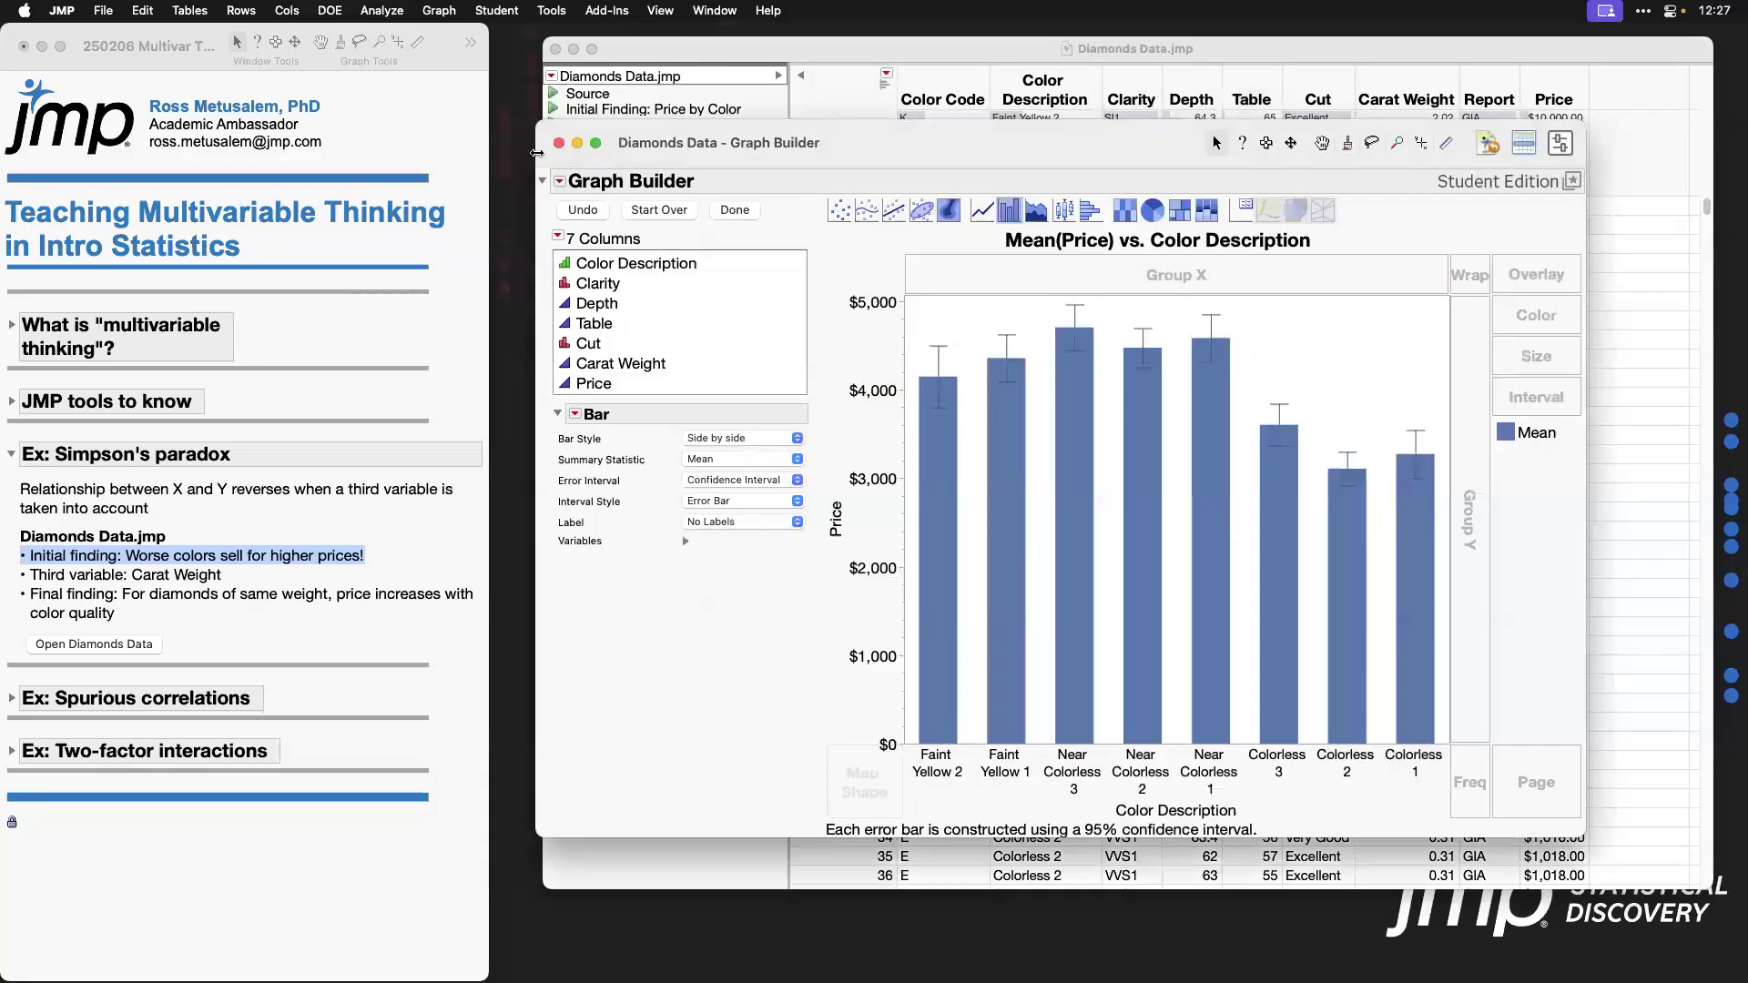
pyautogui.moveTo(980, 154); pyautogui.dragTo(956, 111)
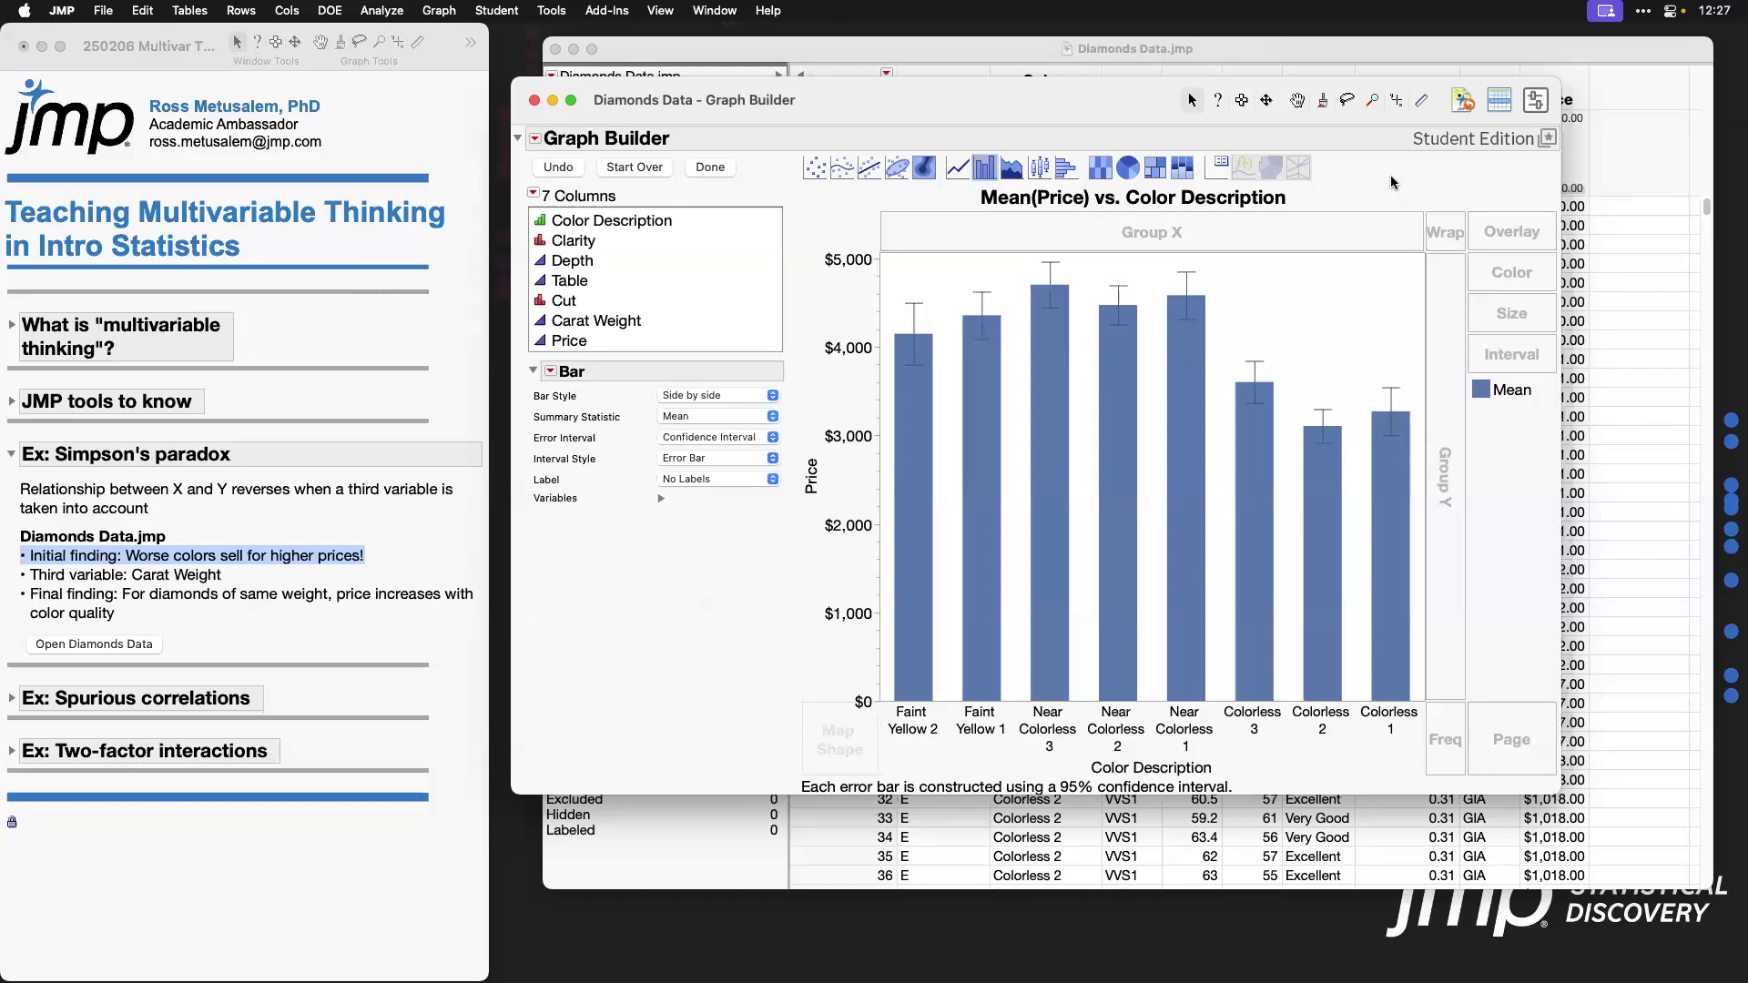
pyautogui.click(583, 241)
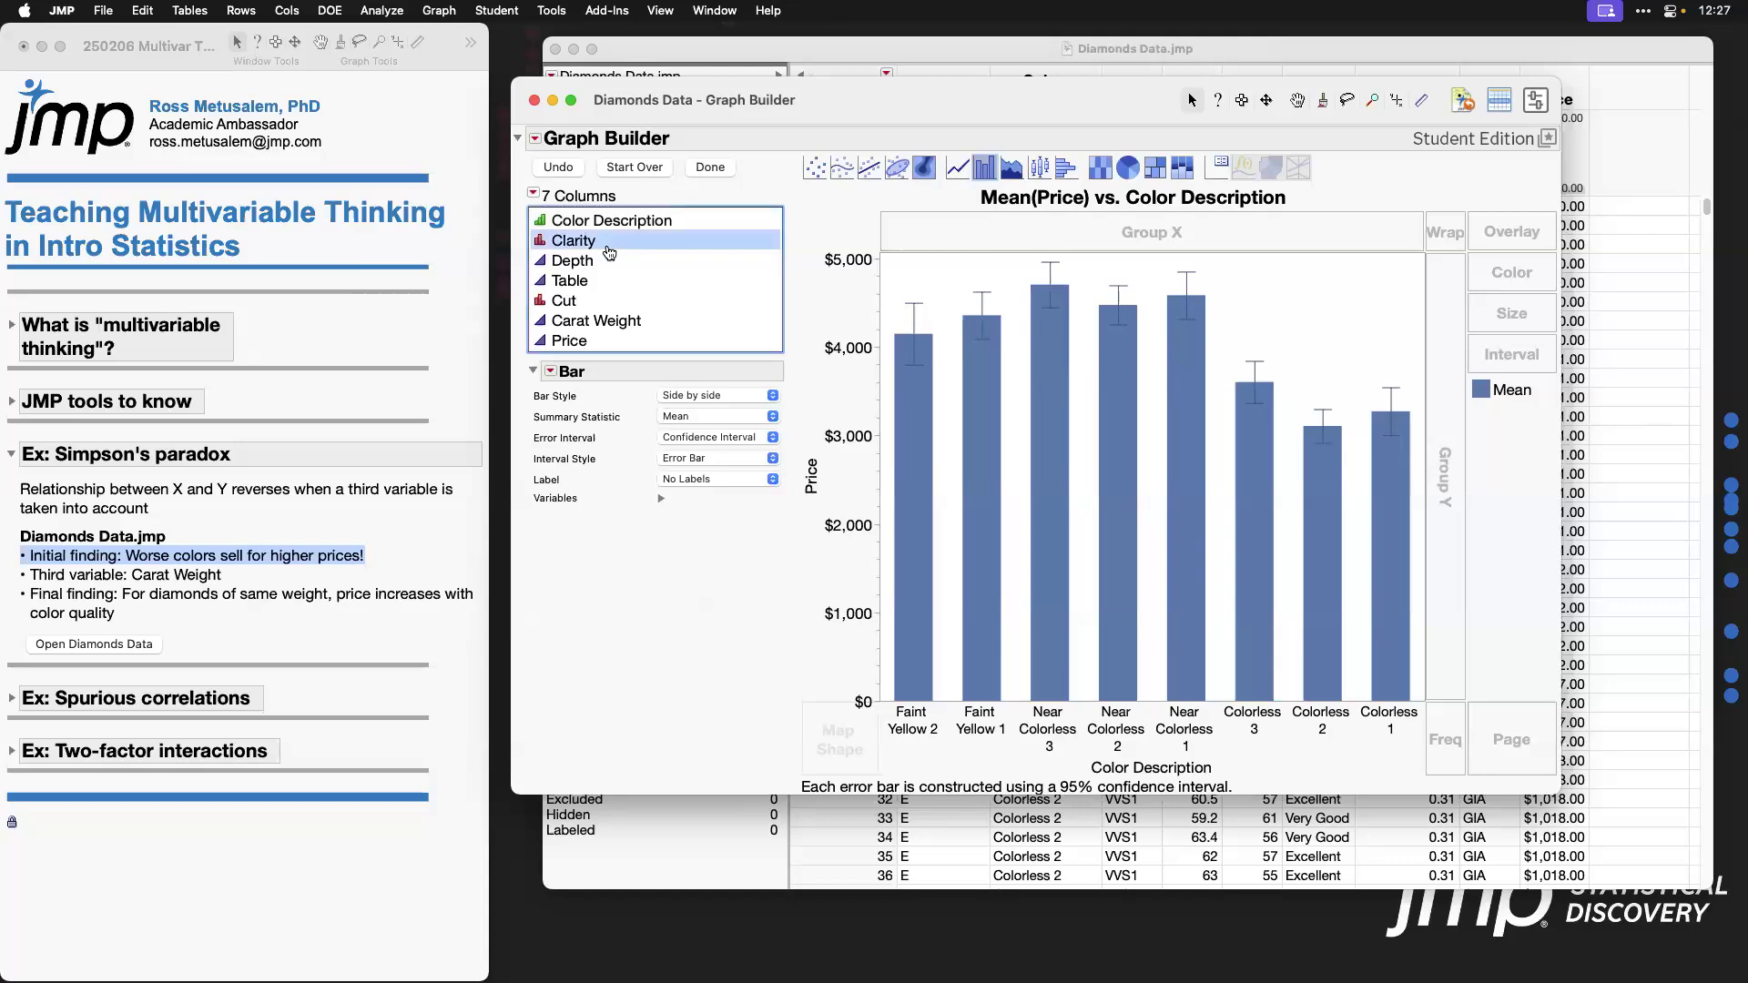
pyautogui.moveTo(584, 244); pyautogui.dragTo(951, 230)
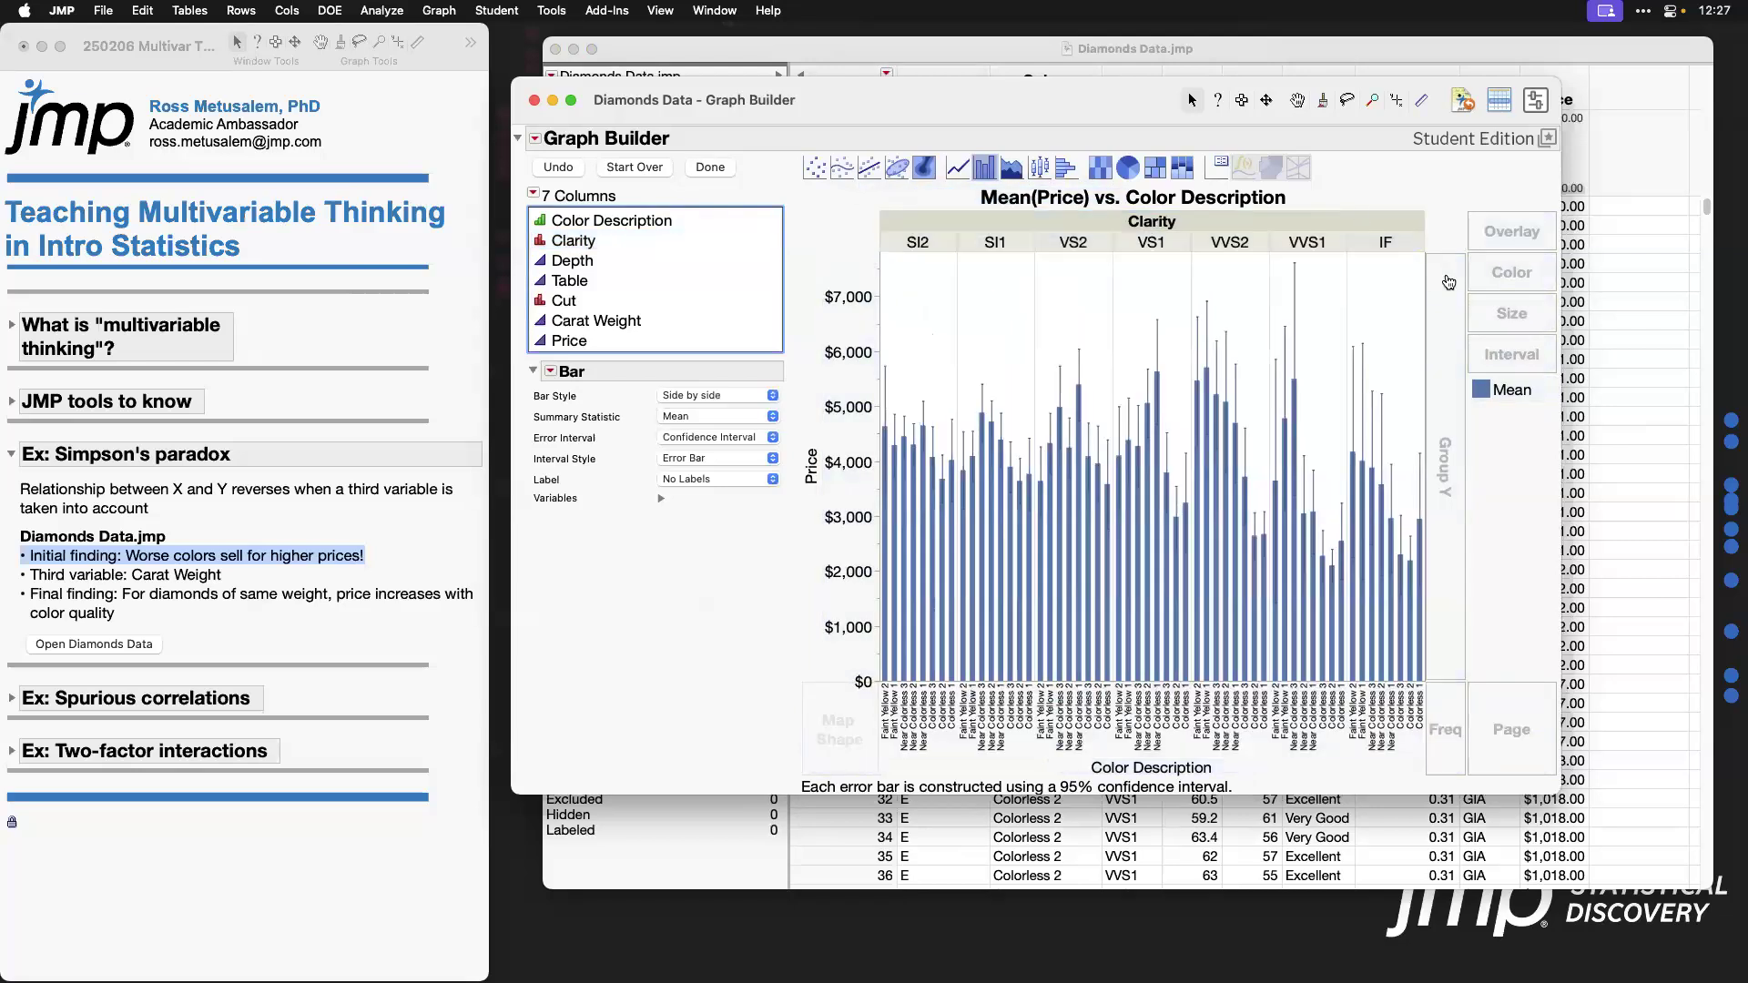
pyautogui.moveTo(1560, 624); pyautogui.dragTo(1745, 625)
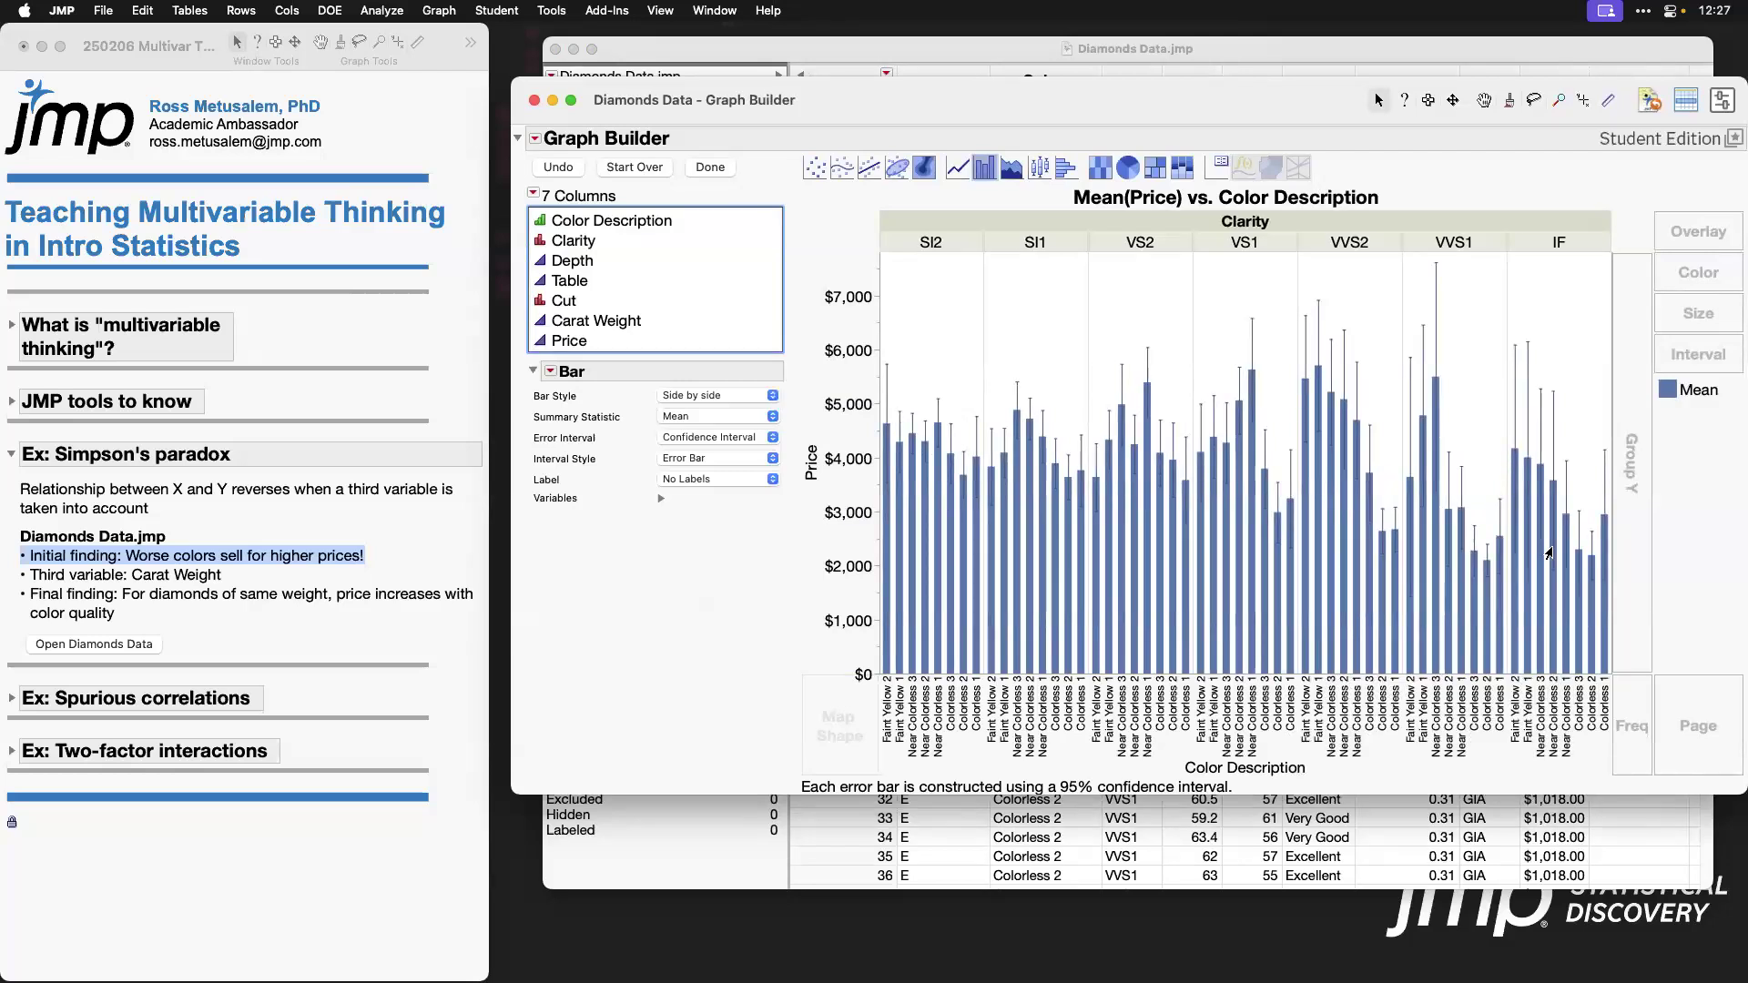
pyautogui.click(959, 168)
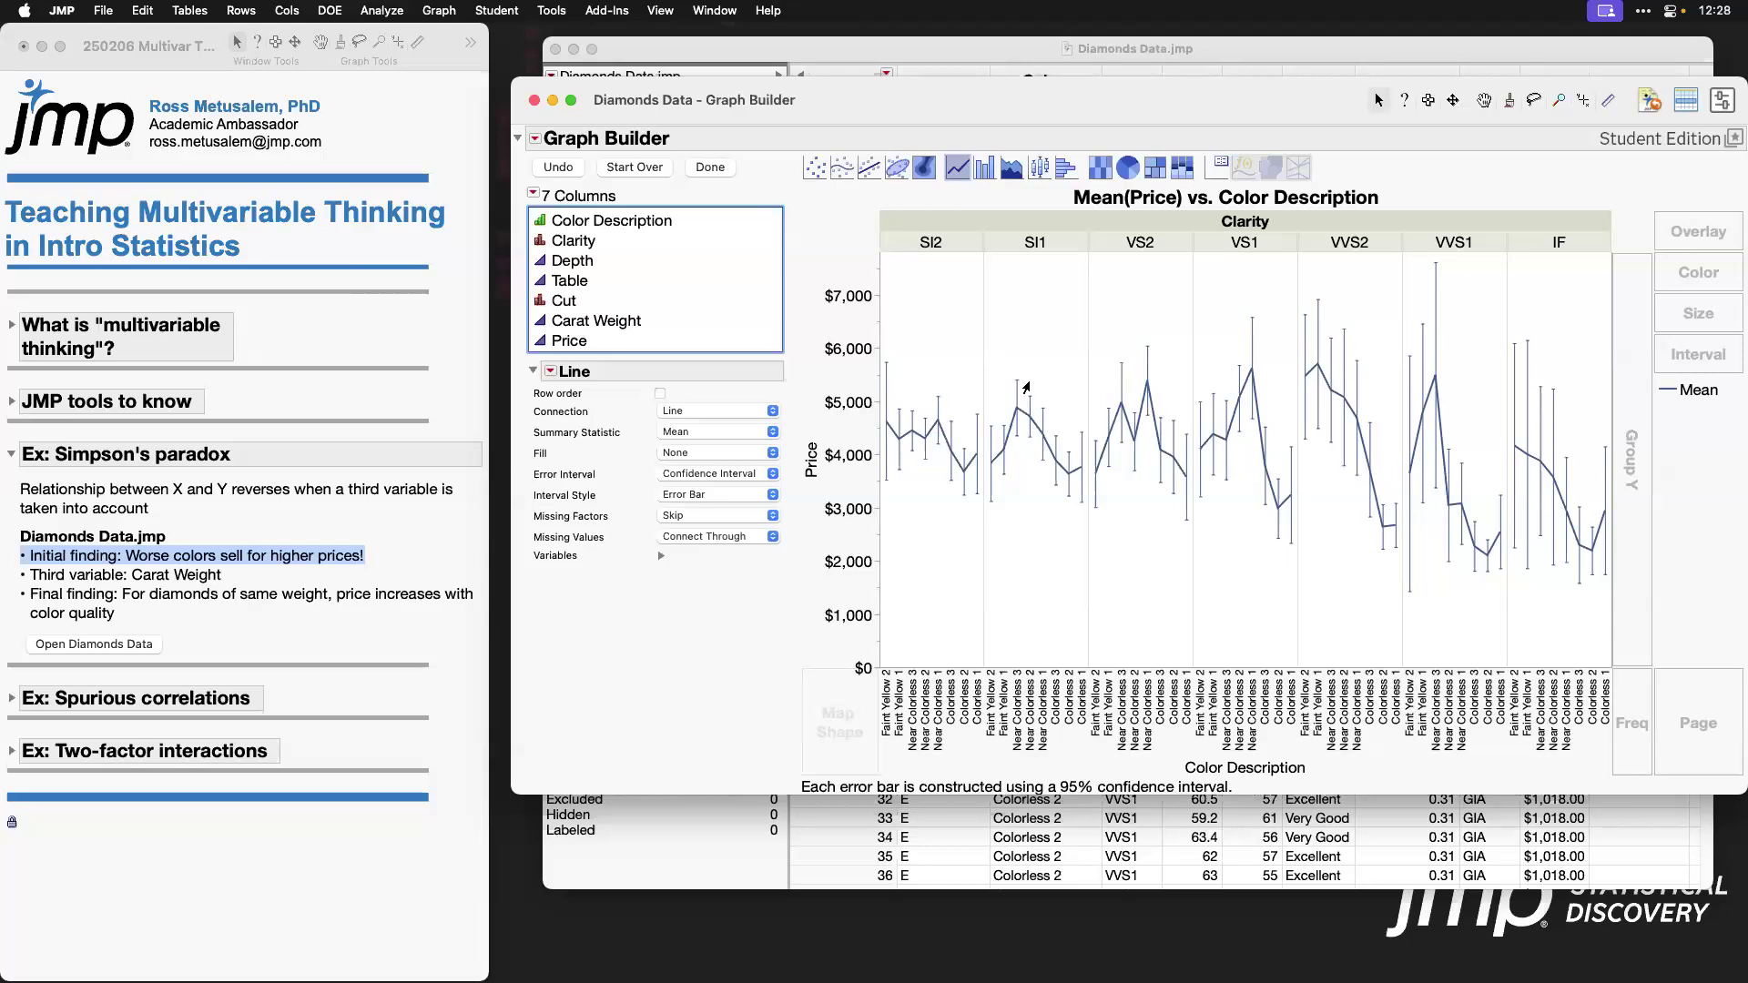
# Step: Add a Column Switcher for Clarity with Clarity, Depth, Table, Cut and Carat Weight as replacement columns, and finish the graph
pyautogui.click(535, 139)
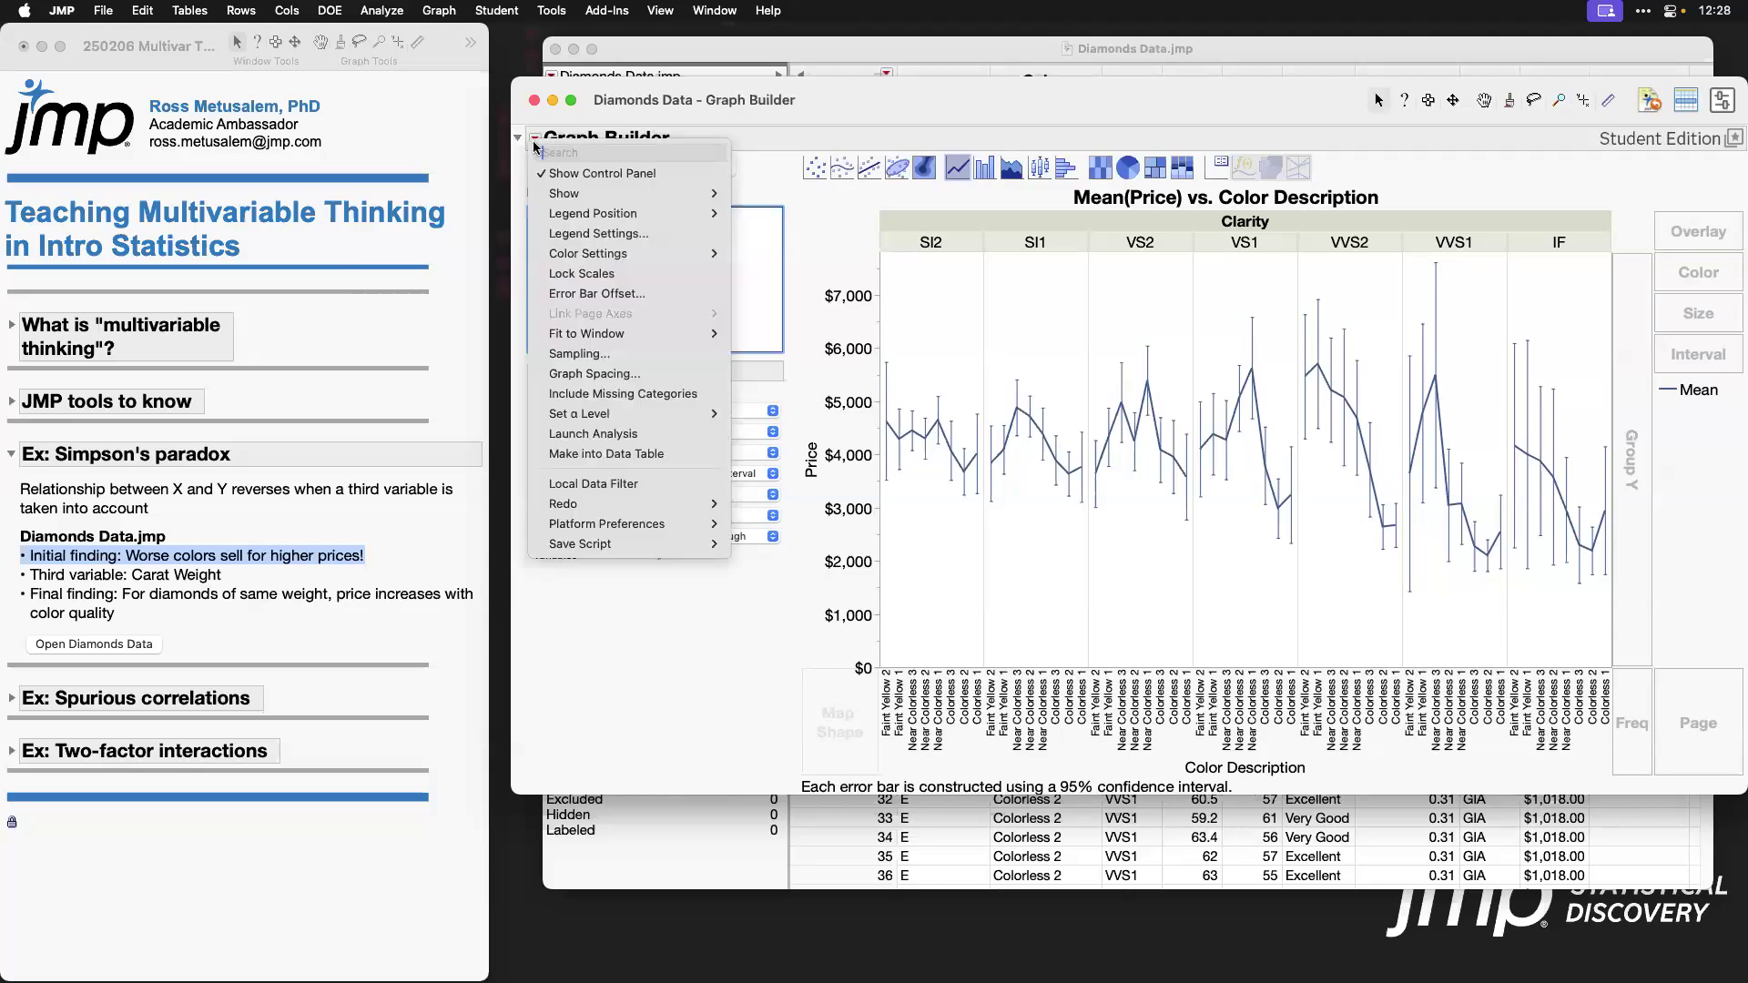
pyautogui.moveTo(671, 504)
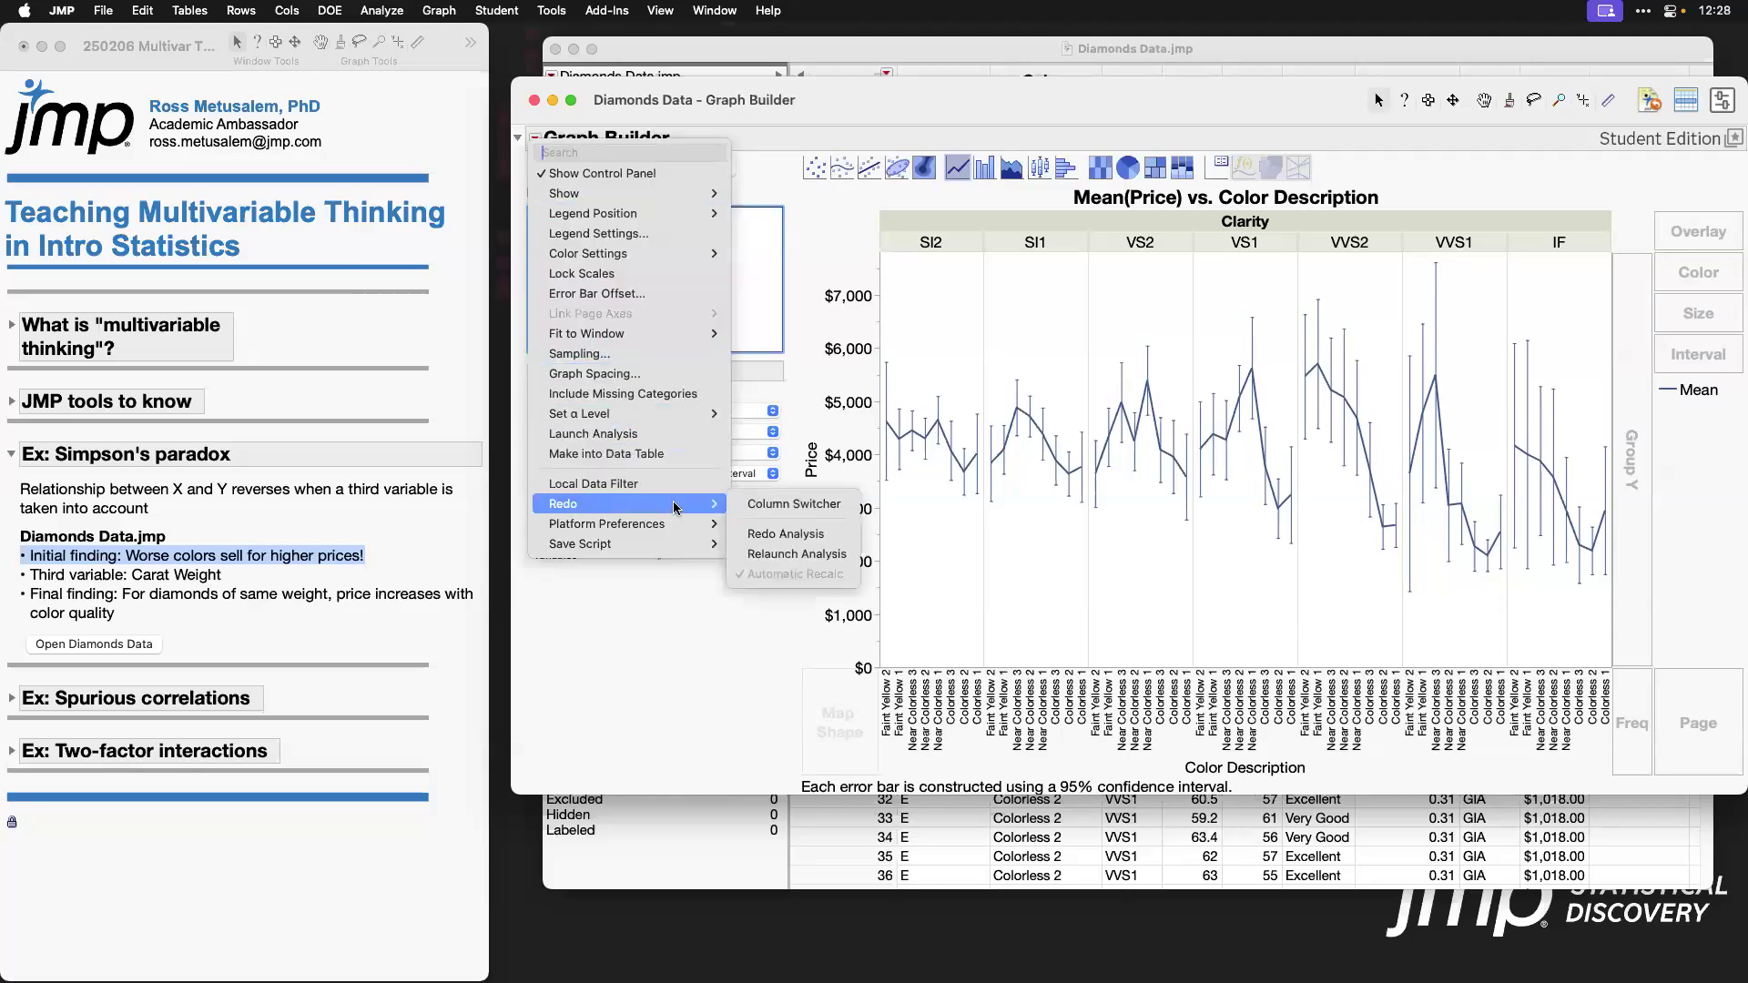
pyautogui.click(776, 506)
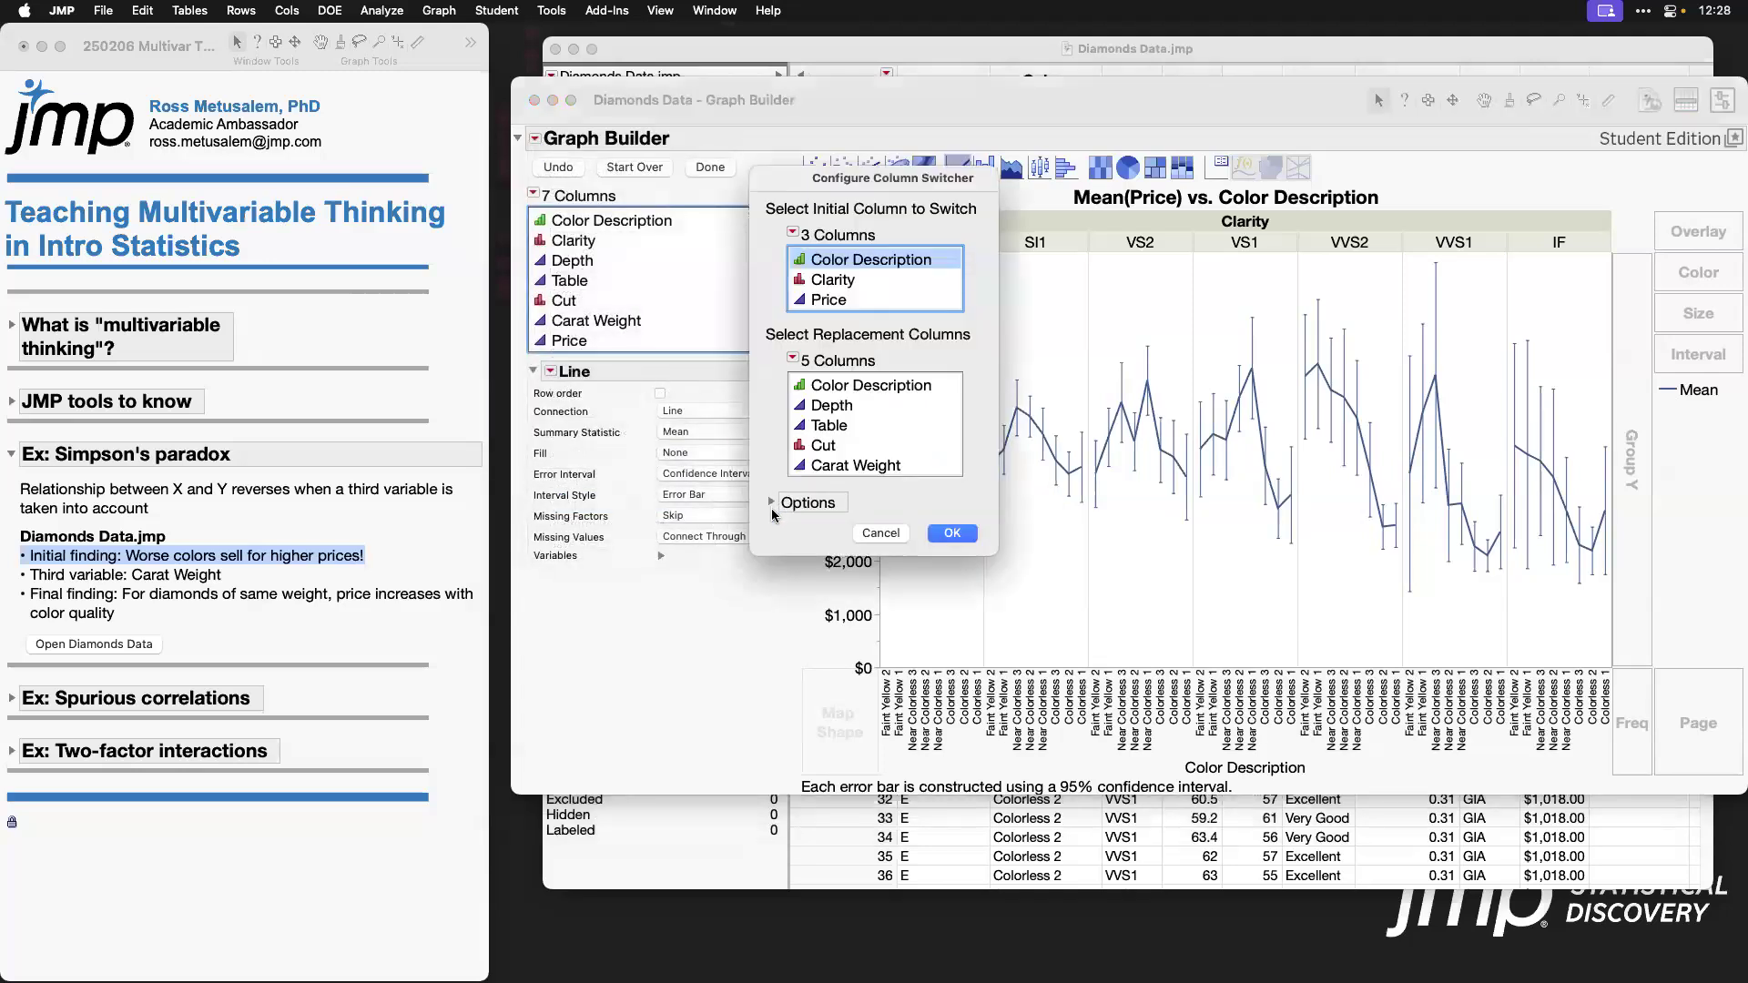
pyautogui.click(839, 281)
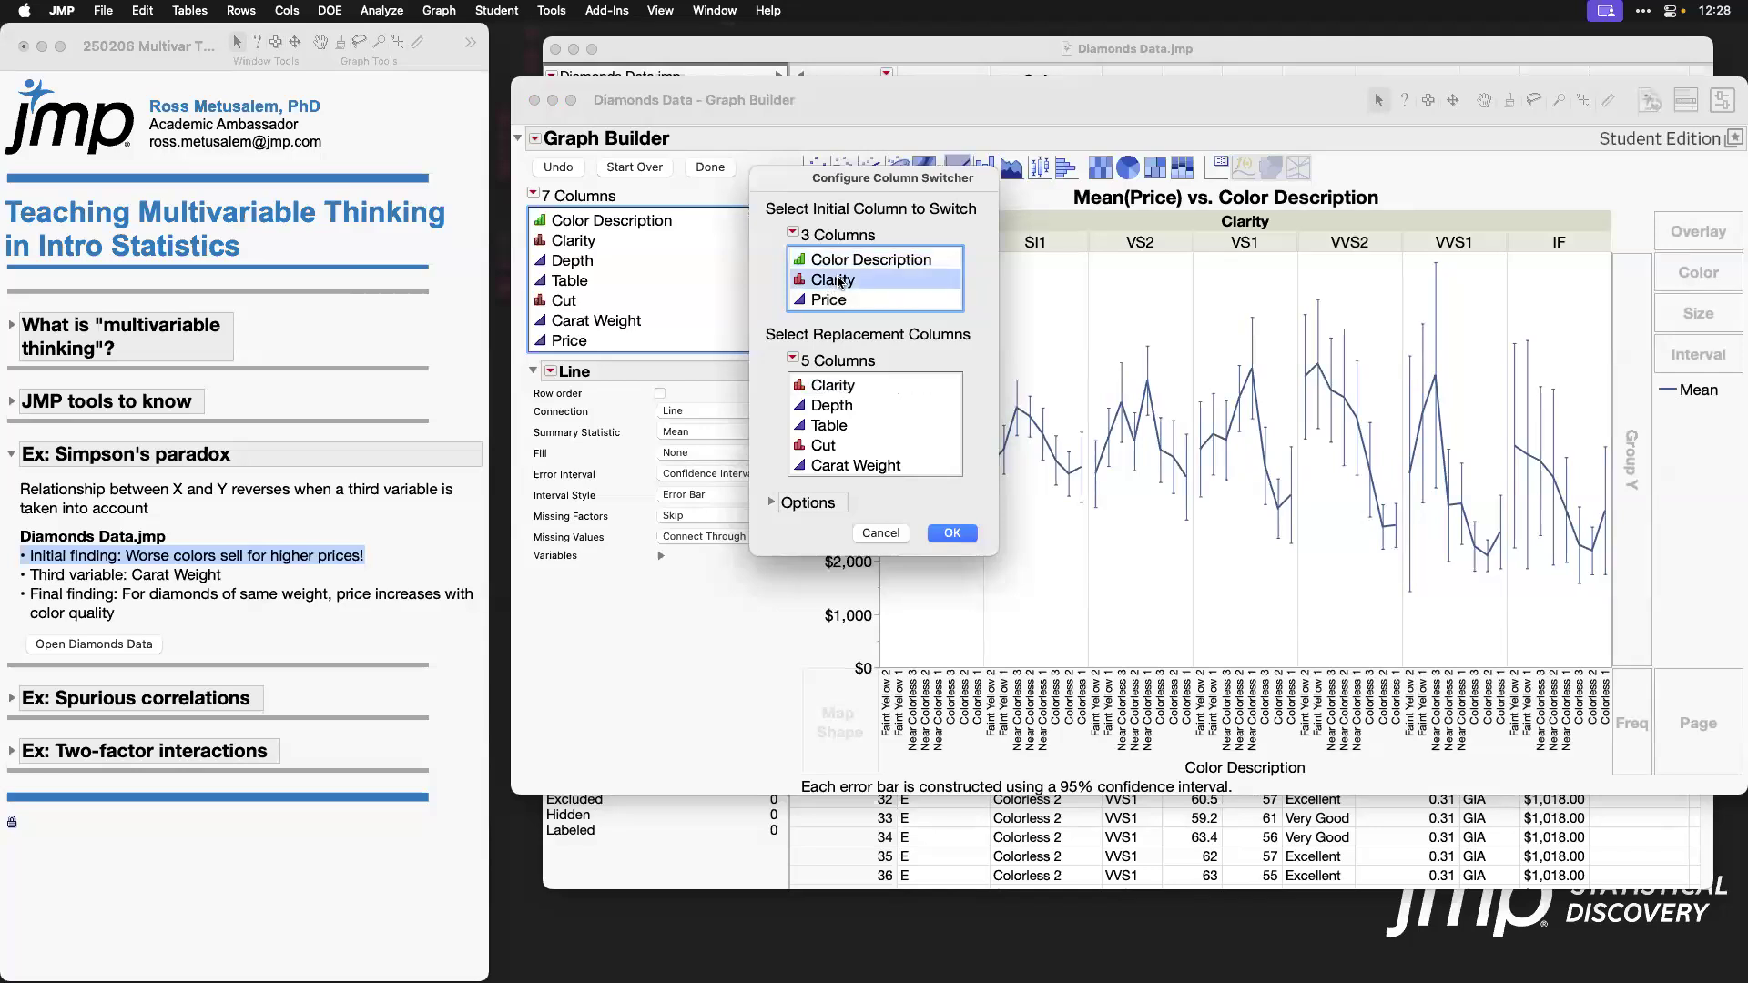
pyautogui.moveTo(893, 386); pyautogui.dragTo(903, 504)
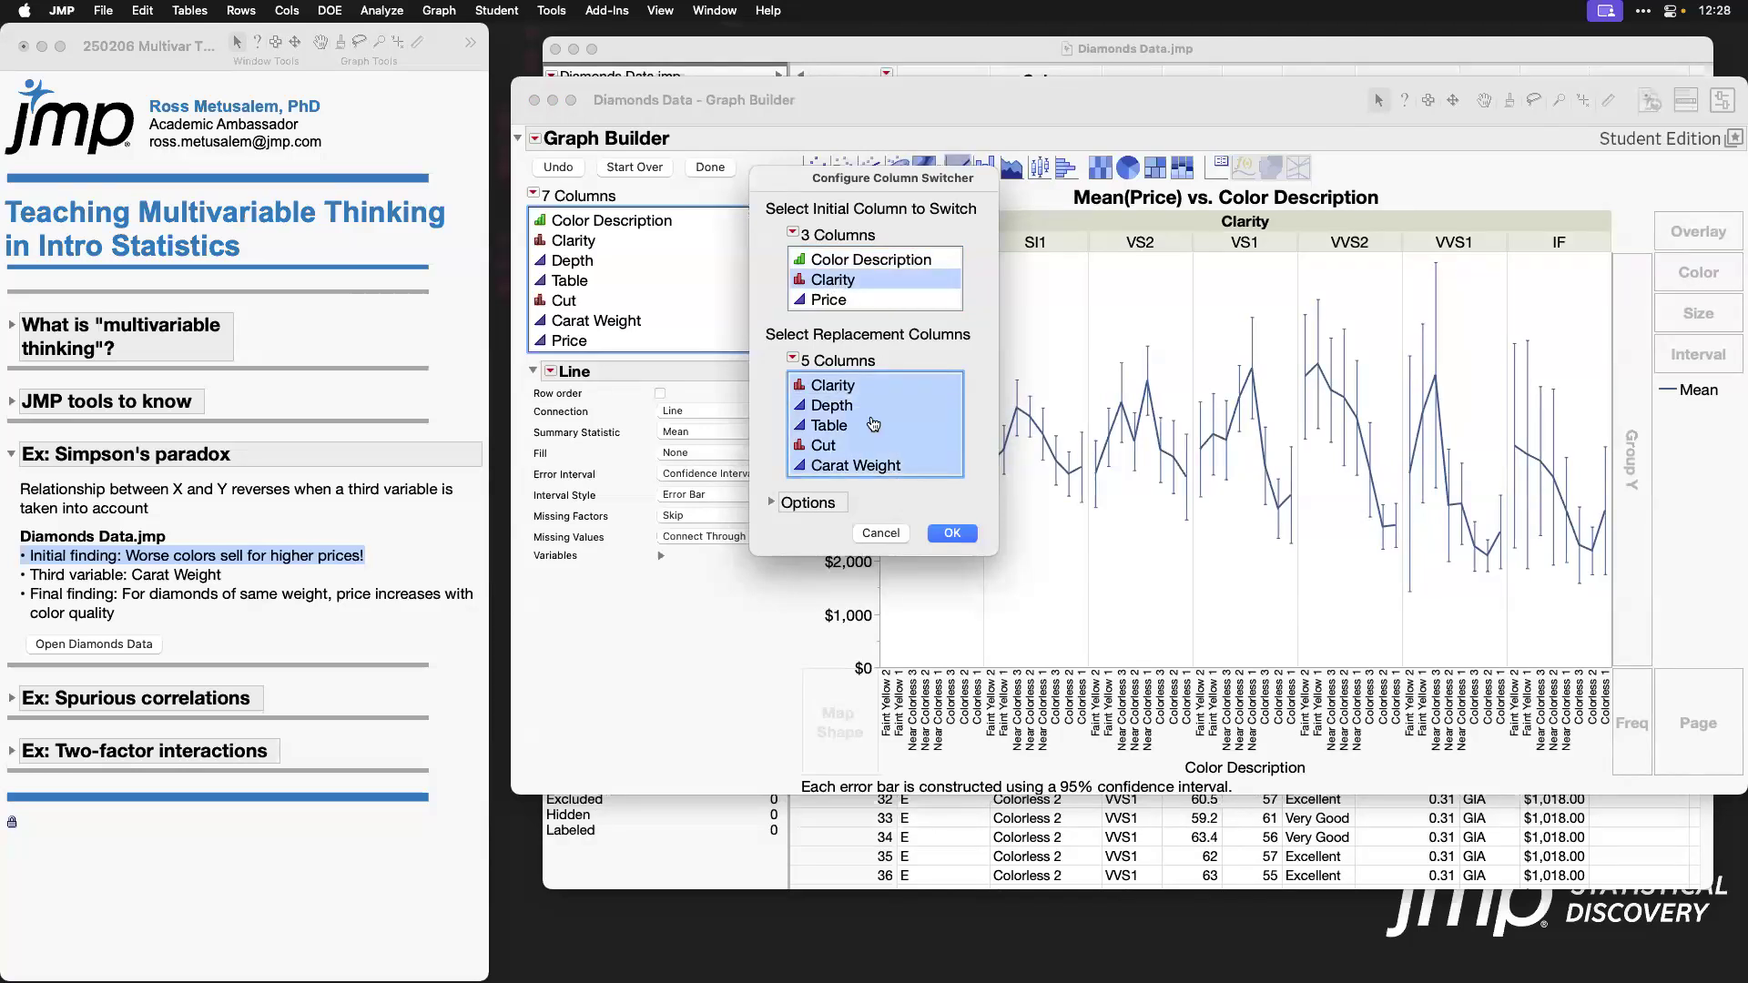
pyautogui.click(949, 538)
pyautogui.click(711, 169)
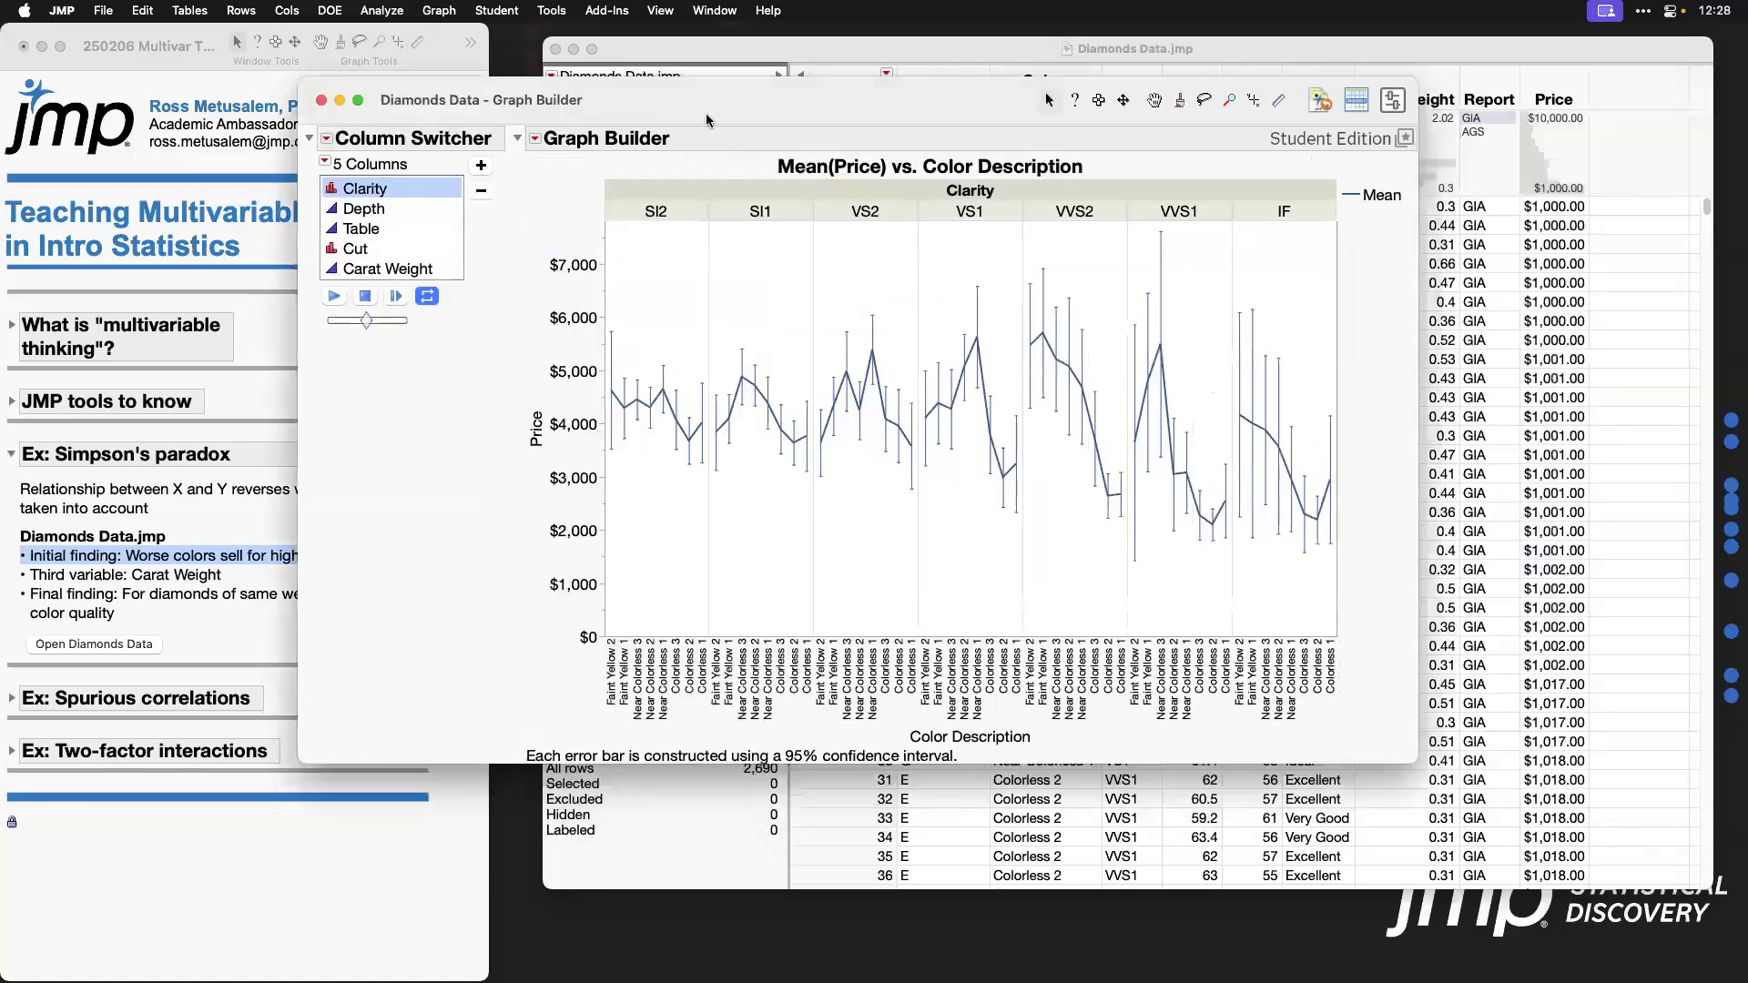
# Step: Switch the panel variable through Depth, Table and Cut, ending on Carat Weight
pyautogui.click(593, 204)
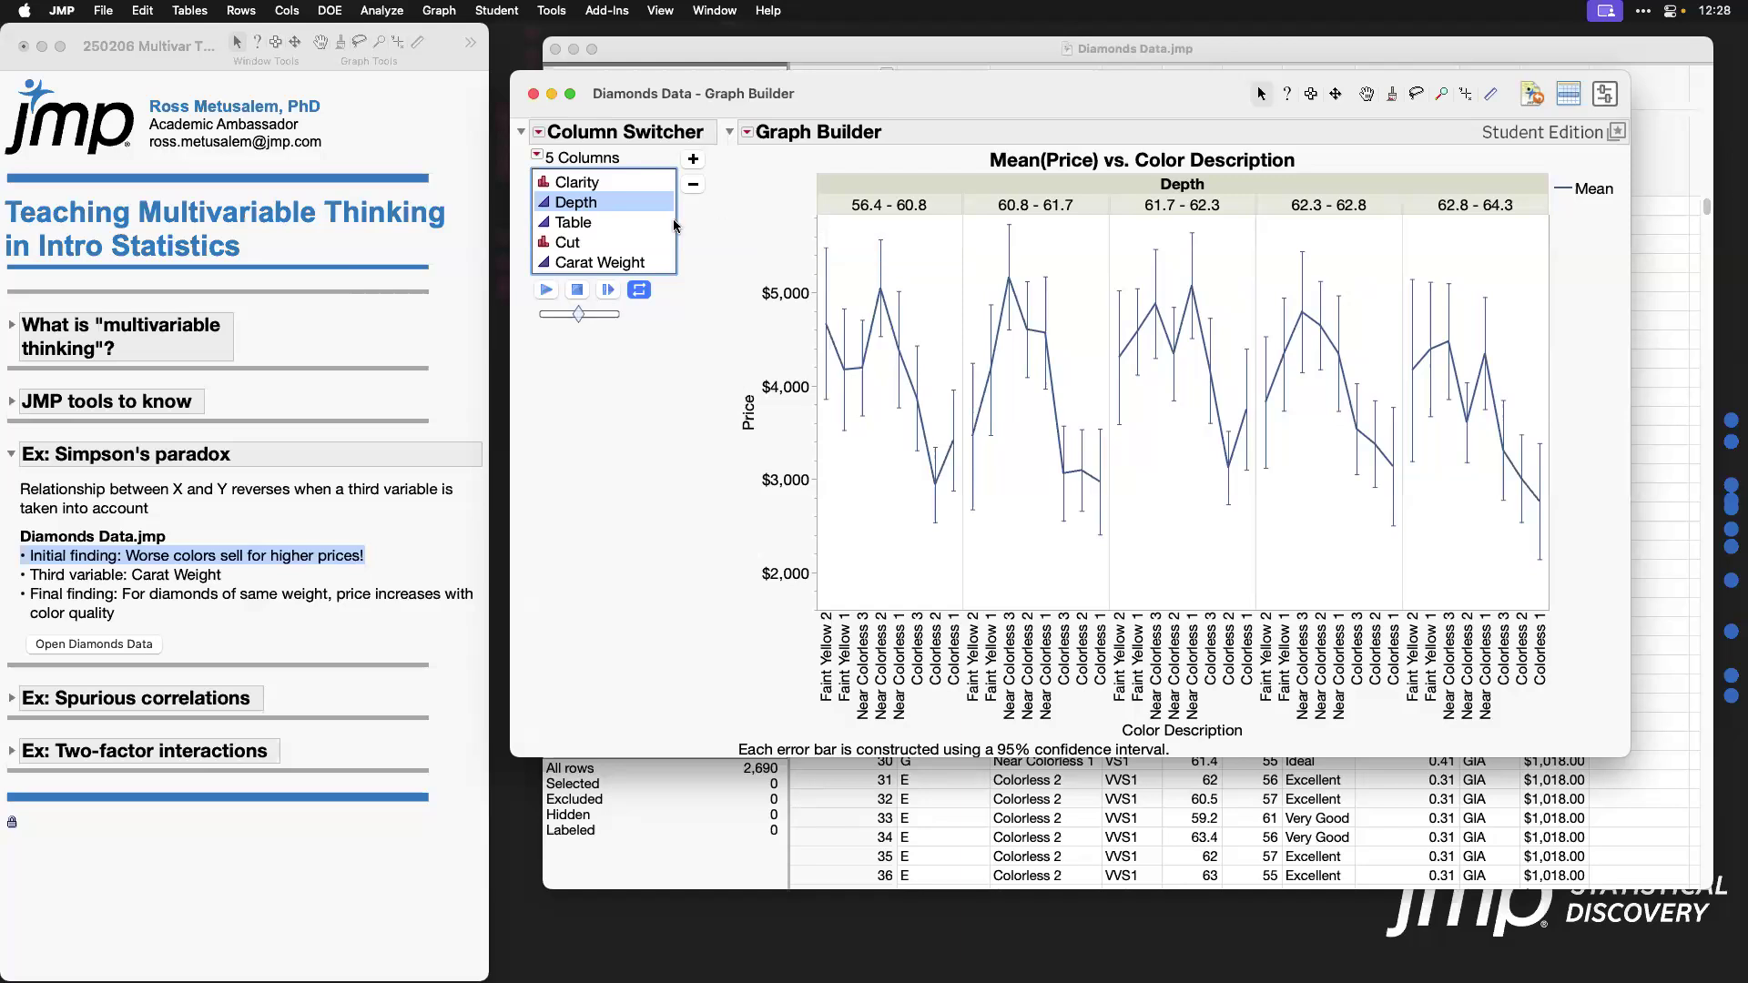
pyautogui.click(625, 225)
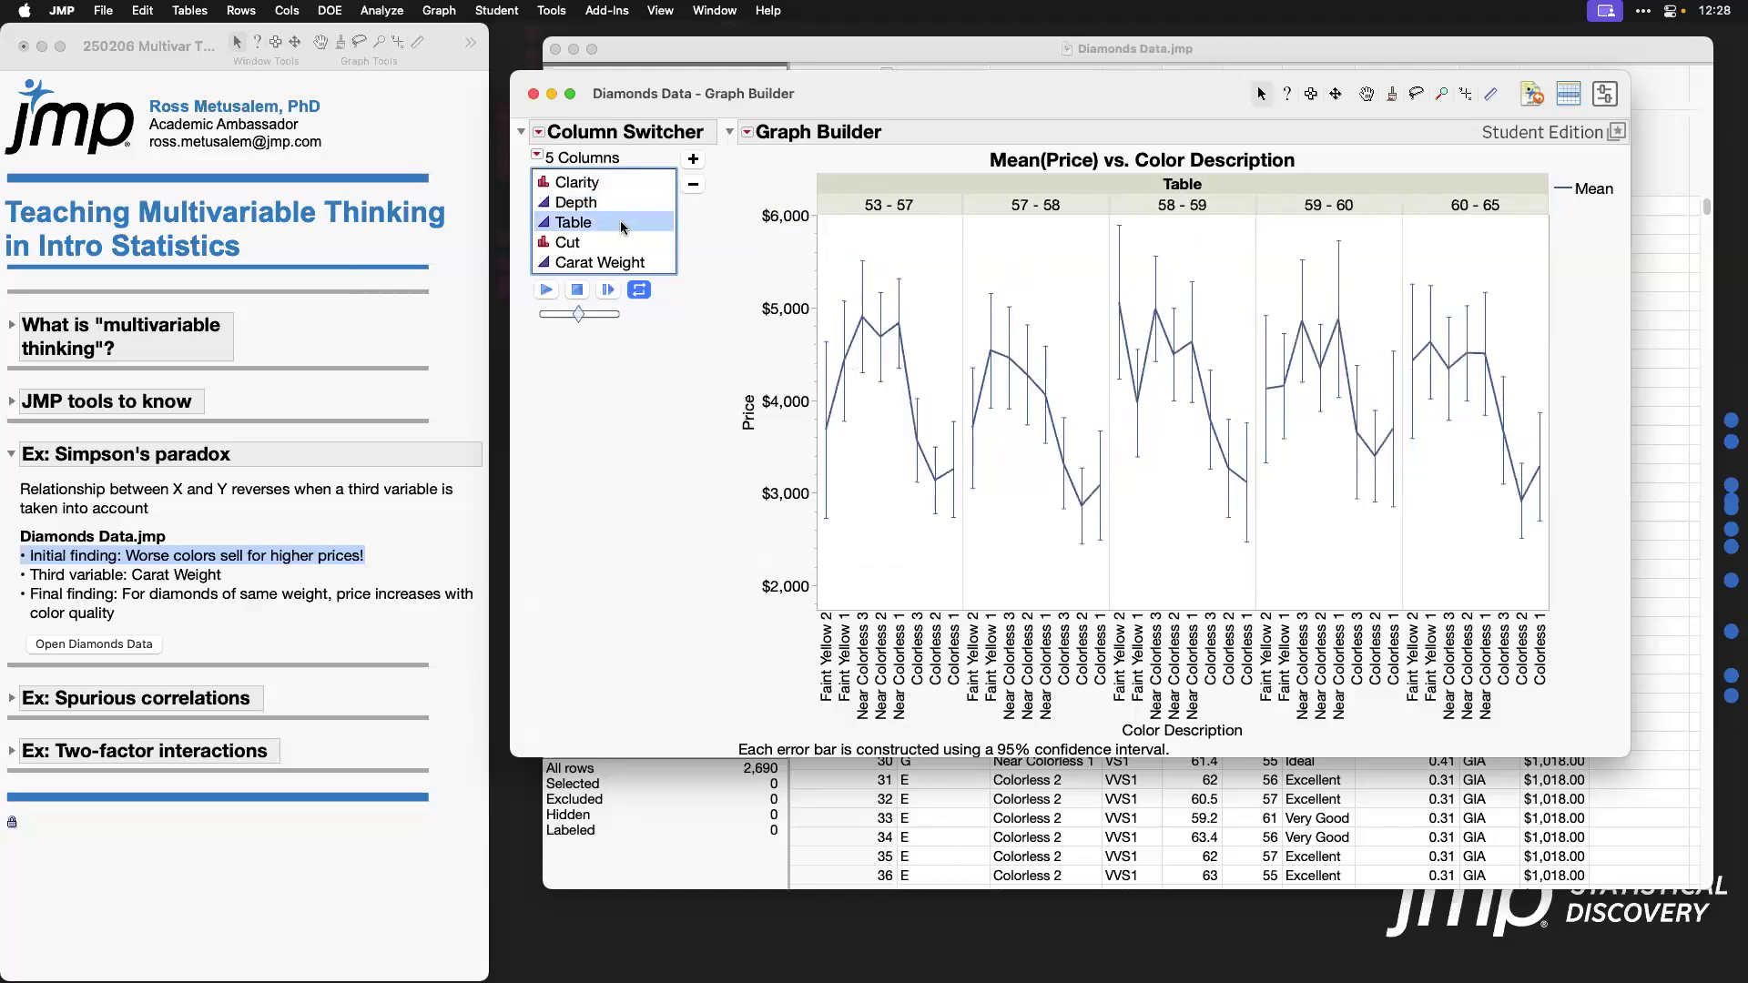
pyautogui.click(617, 244)
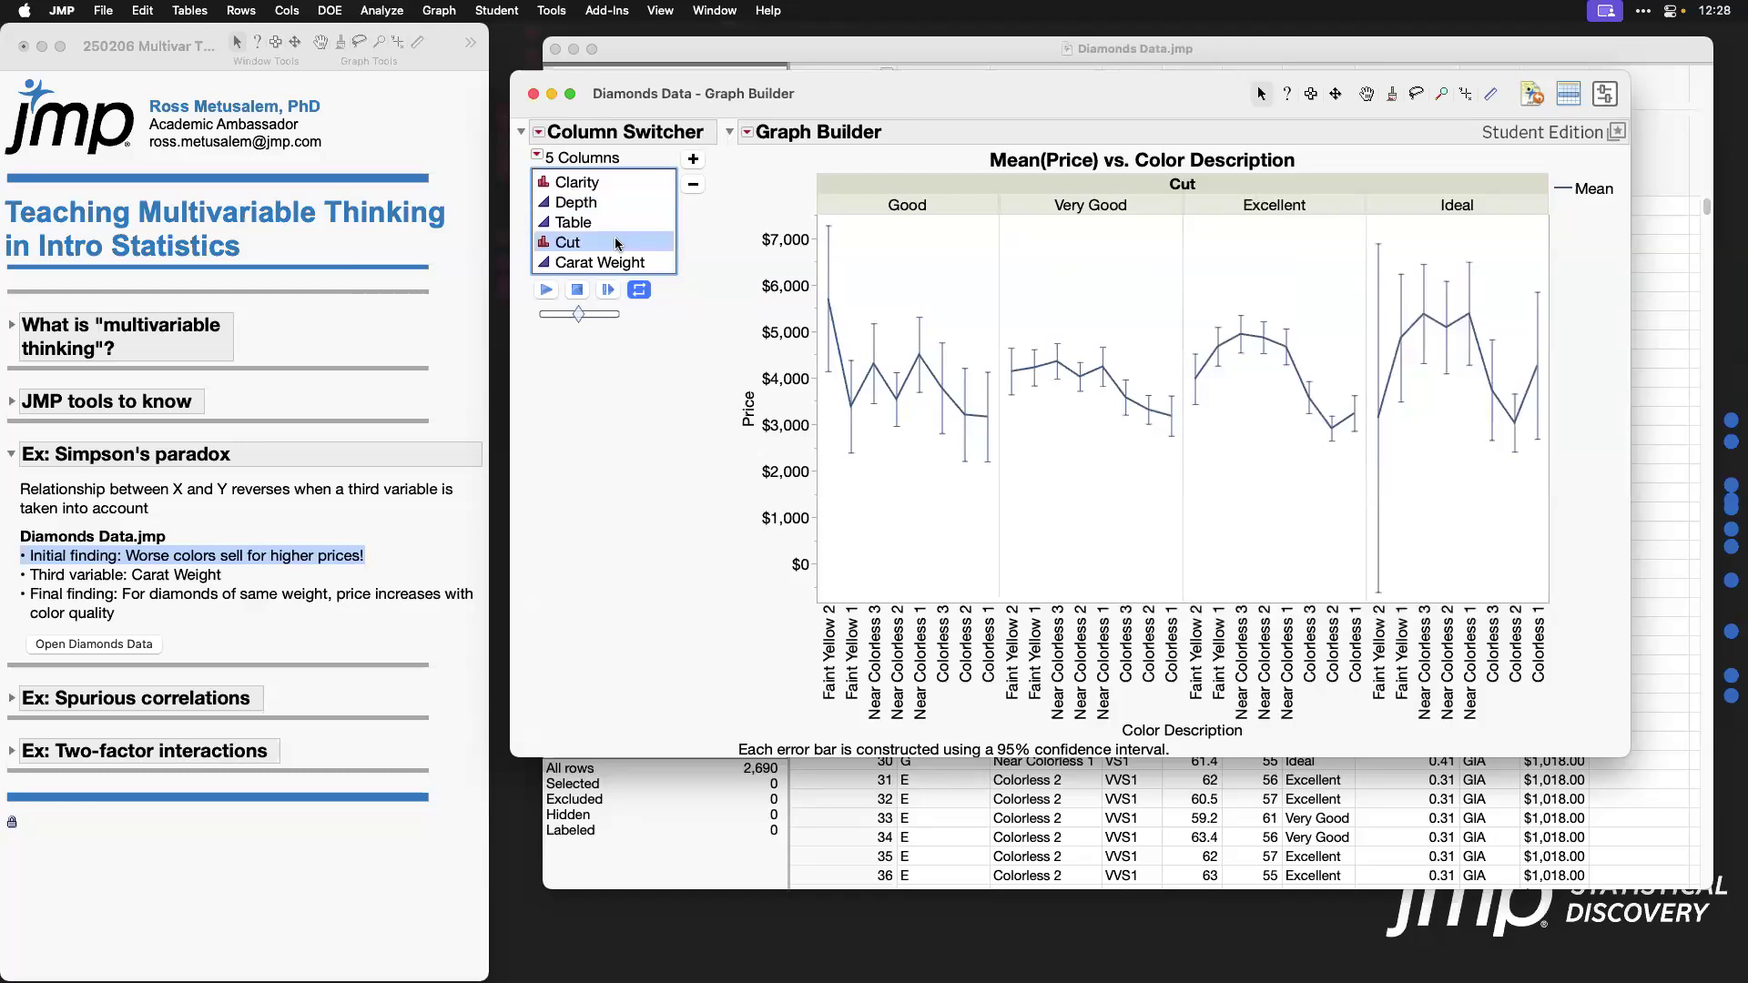
pyautogui.click(619, 263)
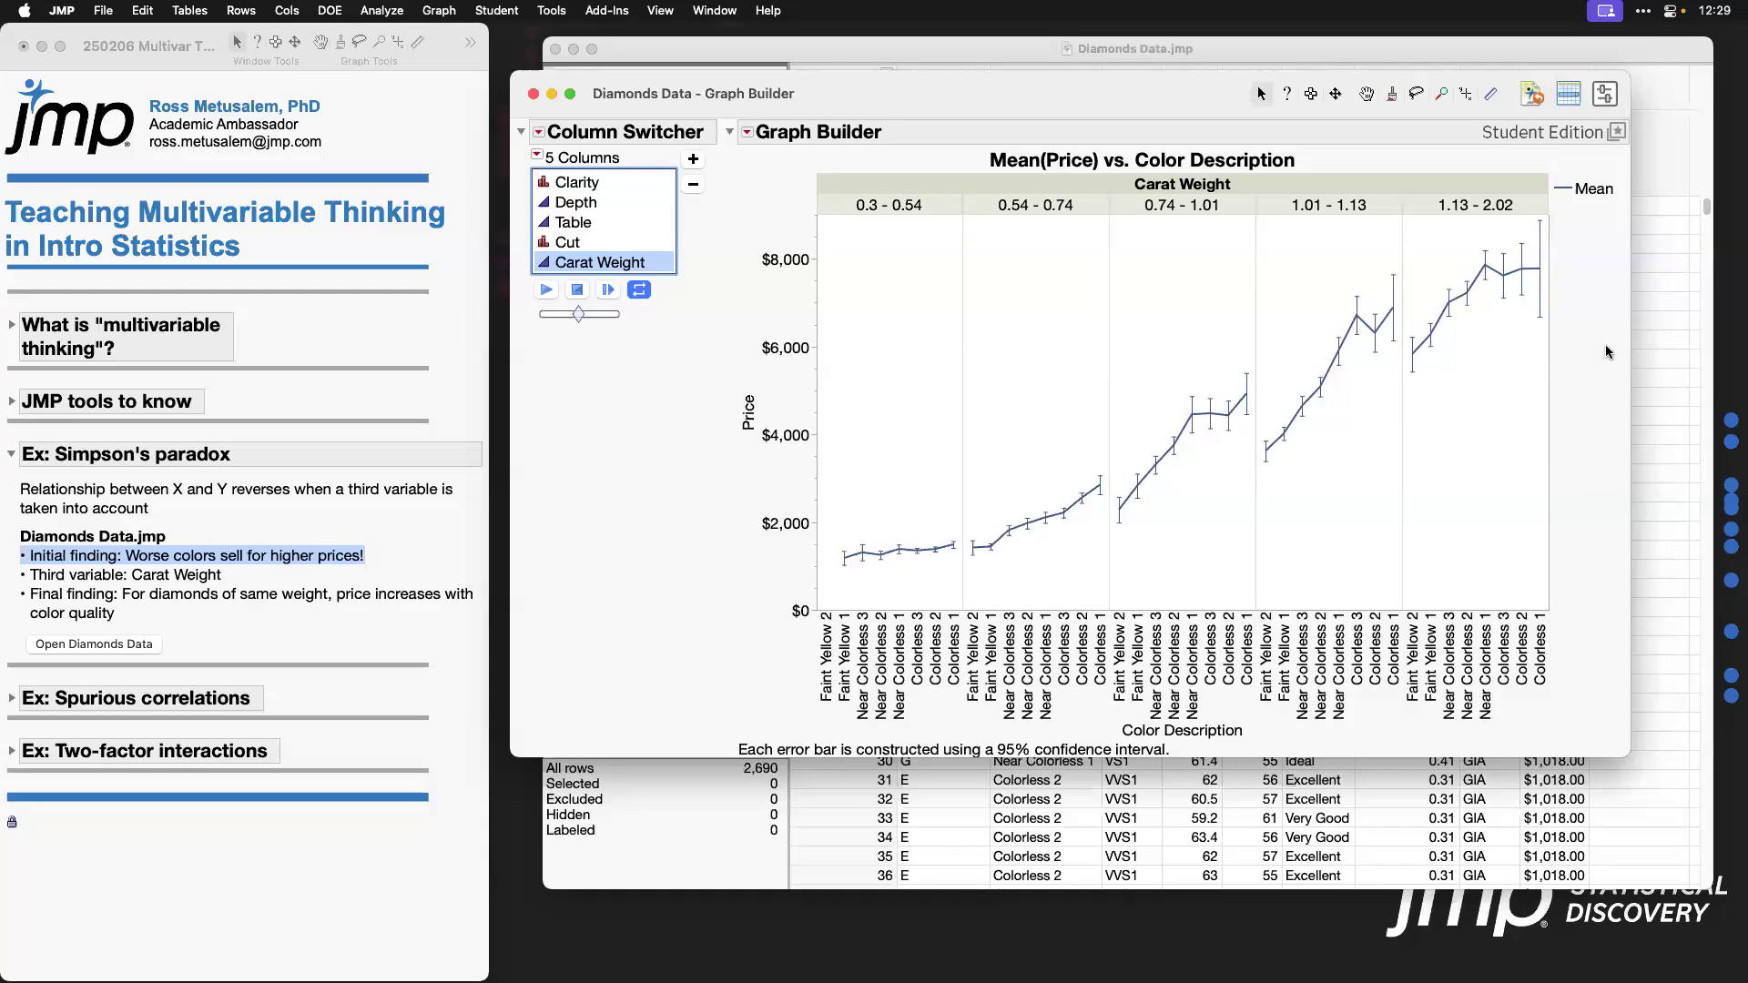
# Step: Outline the 1.13–2.02 Carat Weight panel, draw a line from it across to the Price axis, and clear the annotations
pyautogui.moveTo(1404, 154)
pyautogui.mouseDown()
pyautogui.moveTo(1408, 339)
pyautogui.moveTo(1577, 336)
pyautogui.mouseUp()
pyautogui.moveTo(1570, 222)
pyautogui.mouseDown()
pyautogui.moveTo(1428, 149)
pyautogui.moveTo(1403, 157)
pyautogui.mouseUp()
pyautogui.moveTo(1410, 264); pyautogui.dragTo(812, 294)
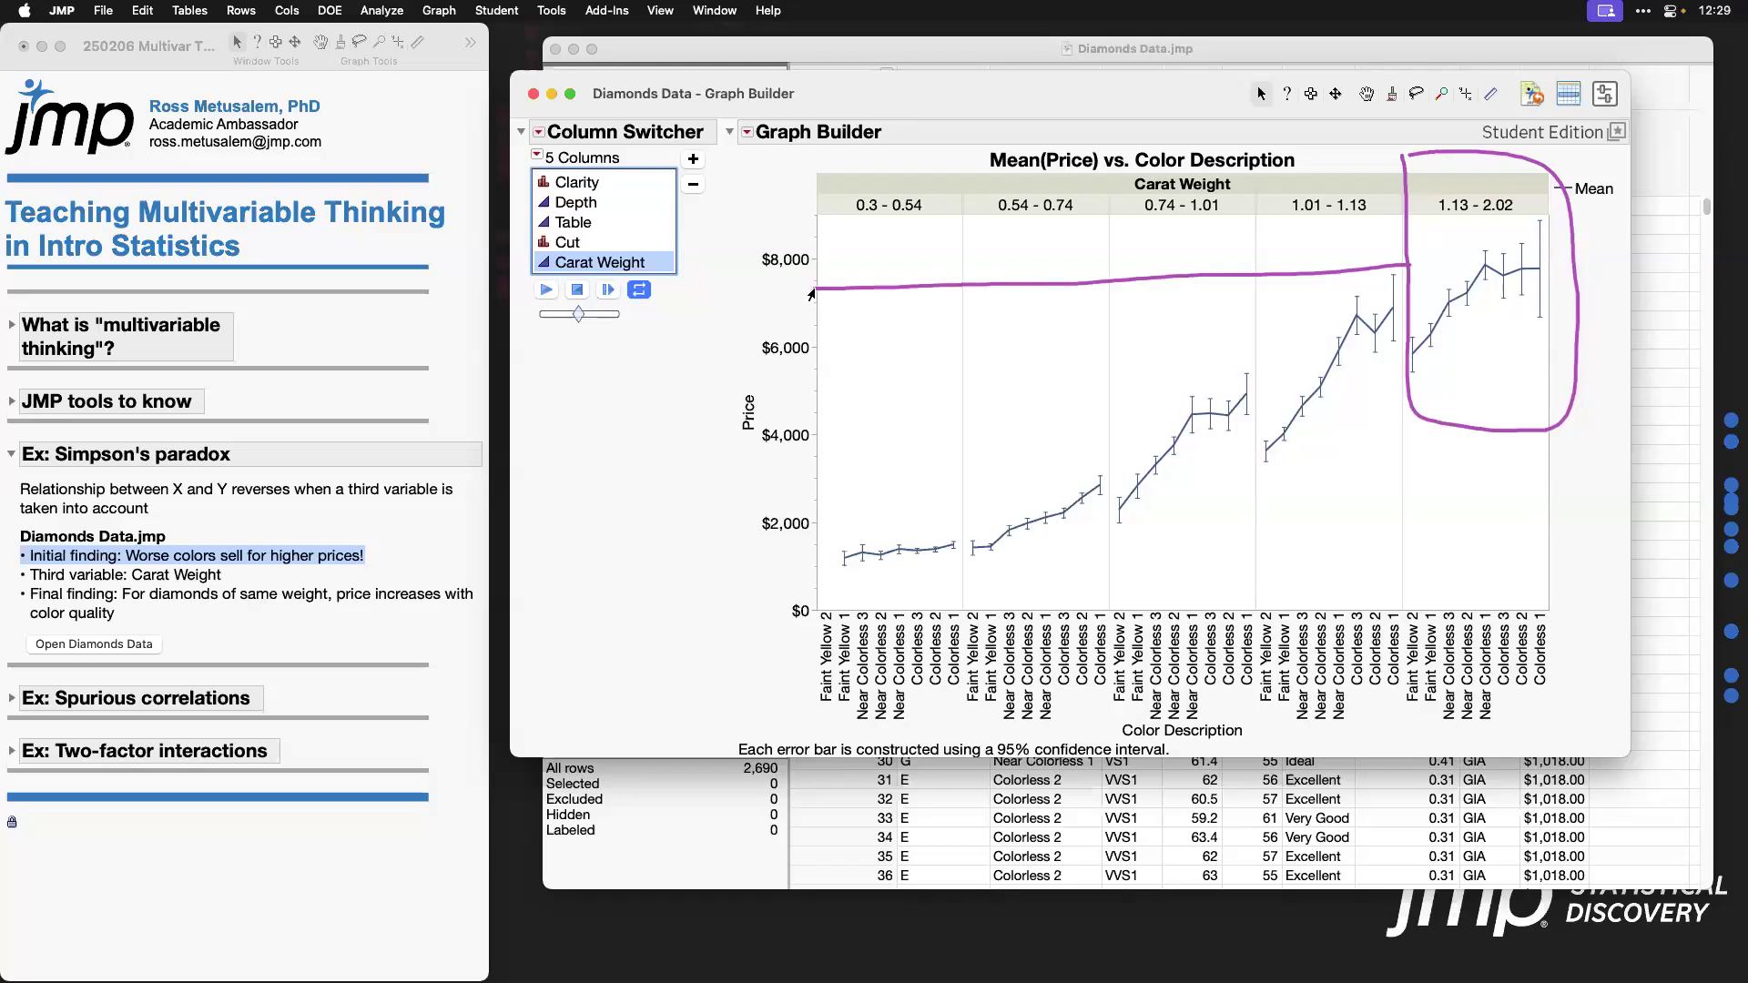
pyautogui.press('Escape')
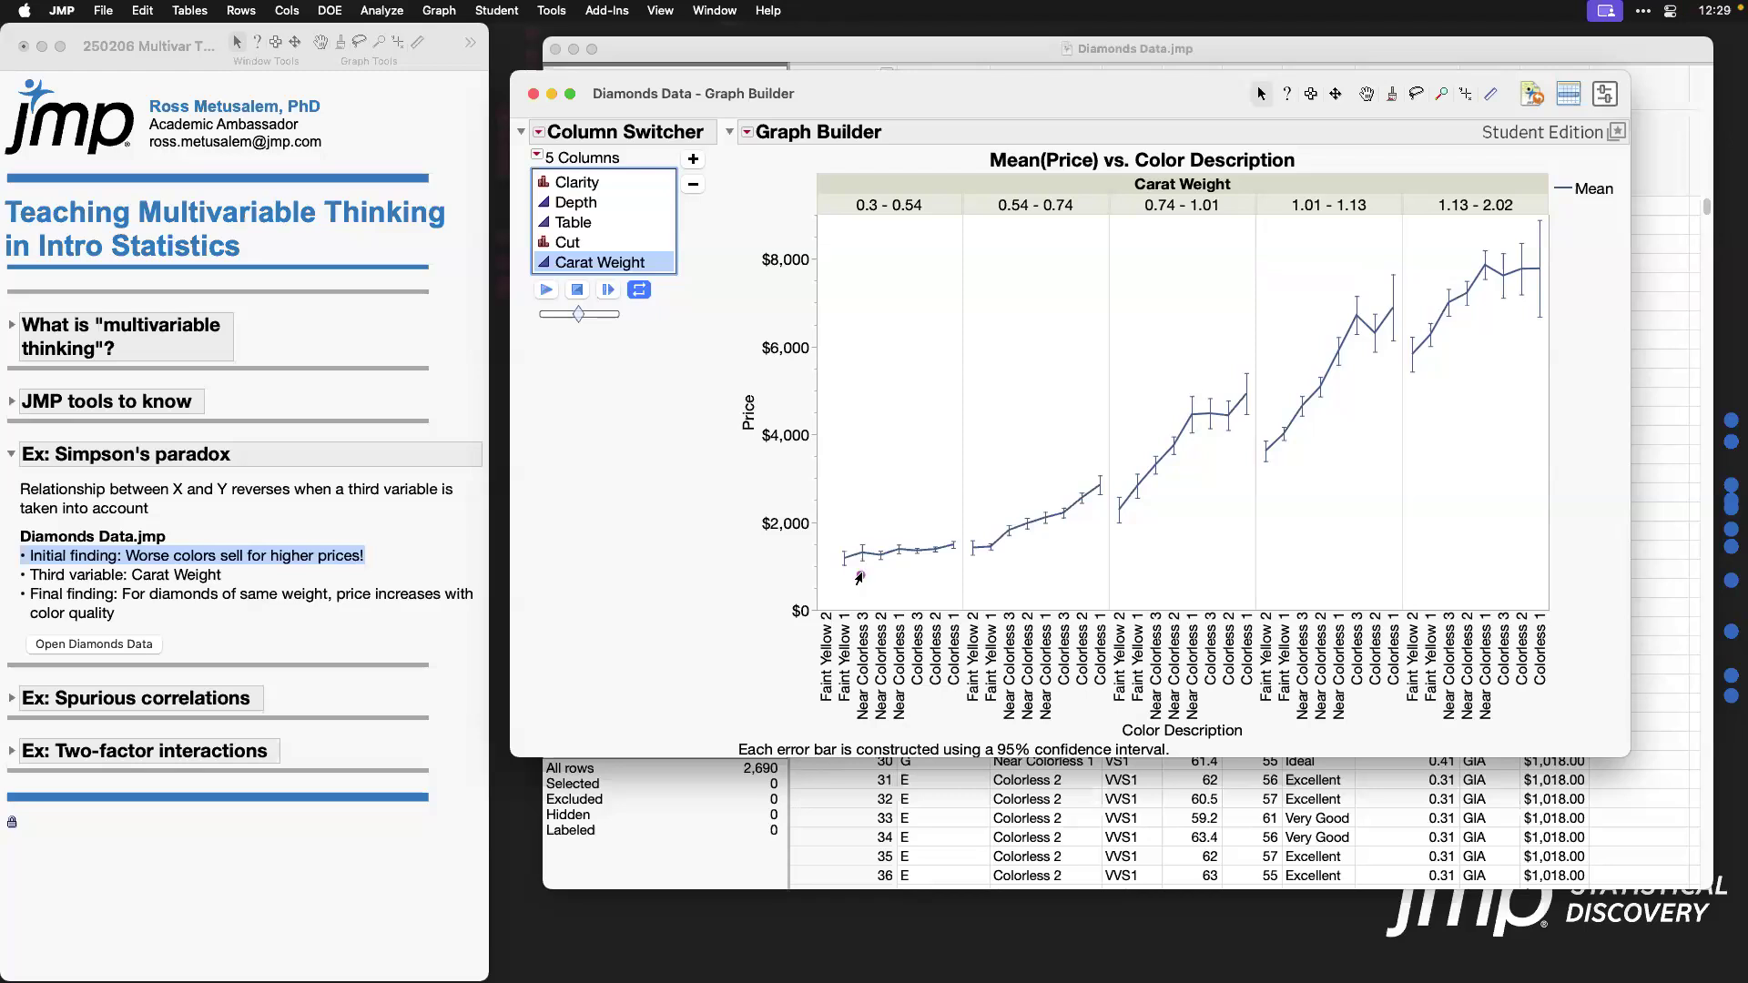
# Step: Trace the trend of Price across Color Description in each of the five Carat Weight panels, and clear the annotations
pyautogui.moveTo(852, 565)
pyautogui.mouseDown()
pyautogui.moveTo(976, 551)
pyautogui.moveTo(1113, 496)
pyautogui.moveTo(1198, 451)
pyautogui.moveTo(1263, 380)
pyautogui.mouseUp()
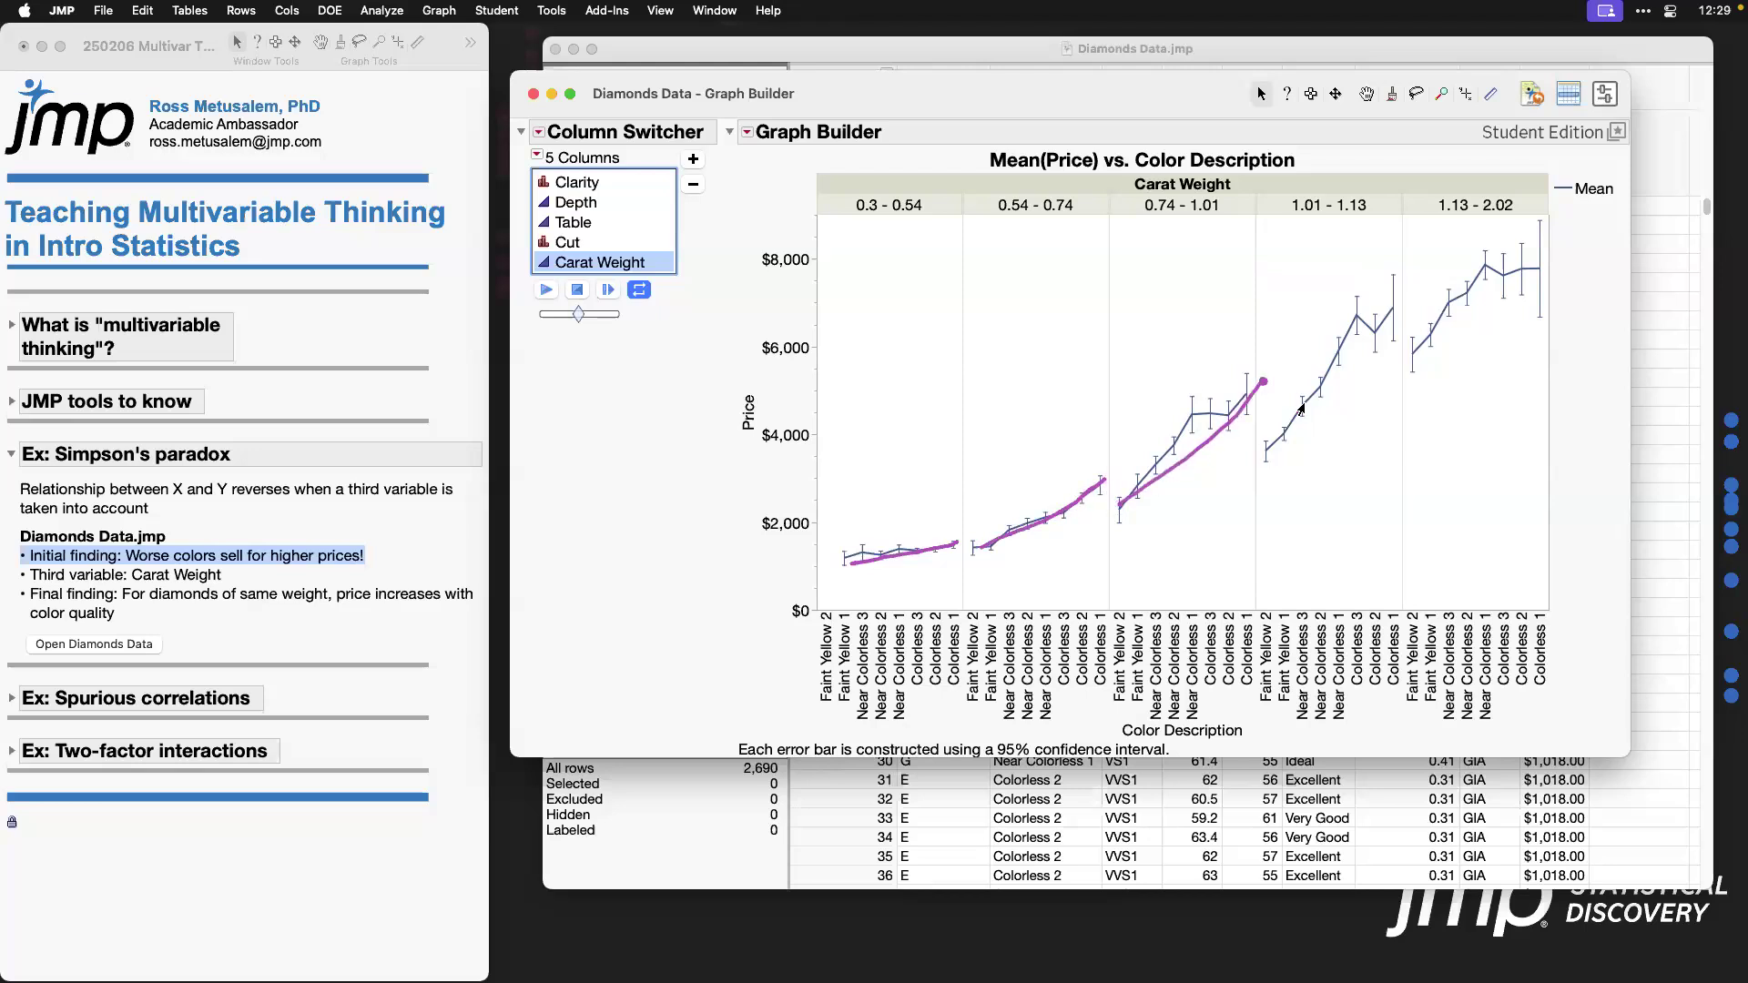
pyautogui.moveTo(1284, 442)
pyautogui.mouseDown()
pyautogui.moveTo(1391, 301)
pyautogui.moveTo(1456, 317)
pyautogui.moveTo(1552, 235)
pyautogui.mouseUp()
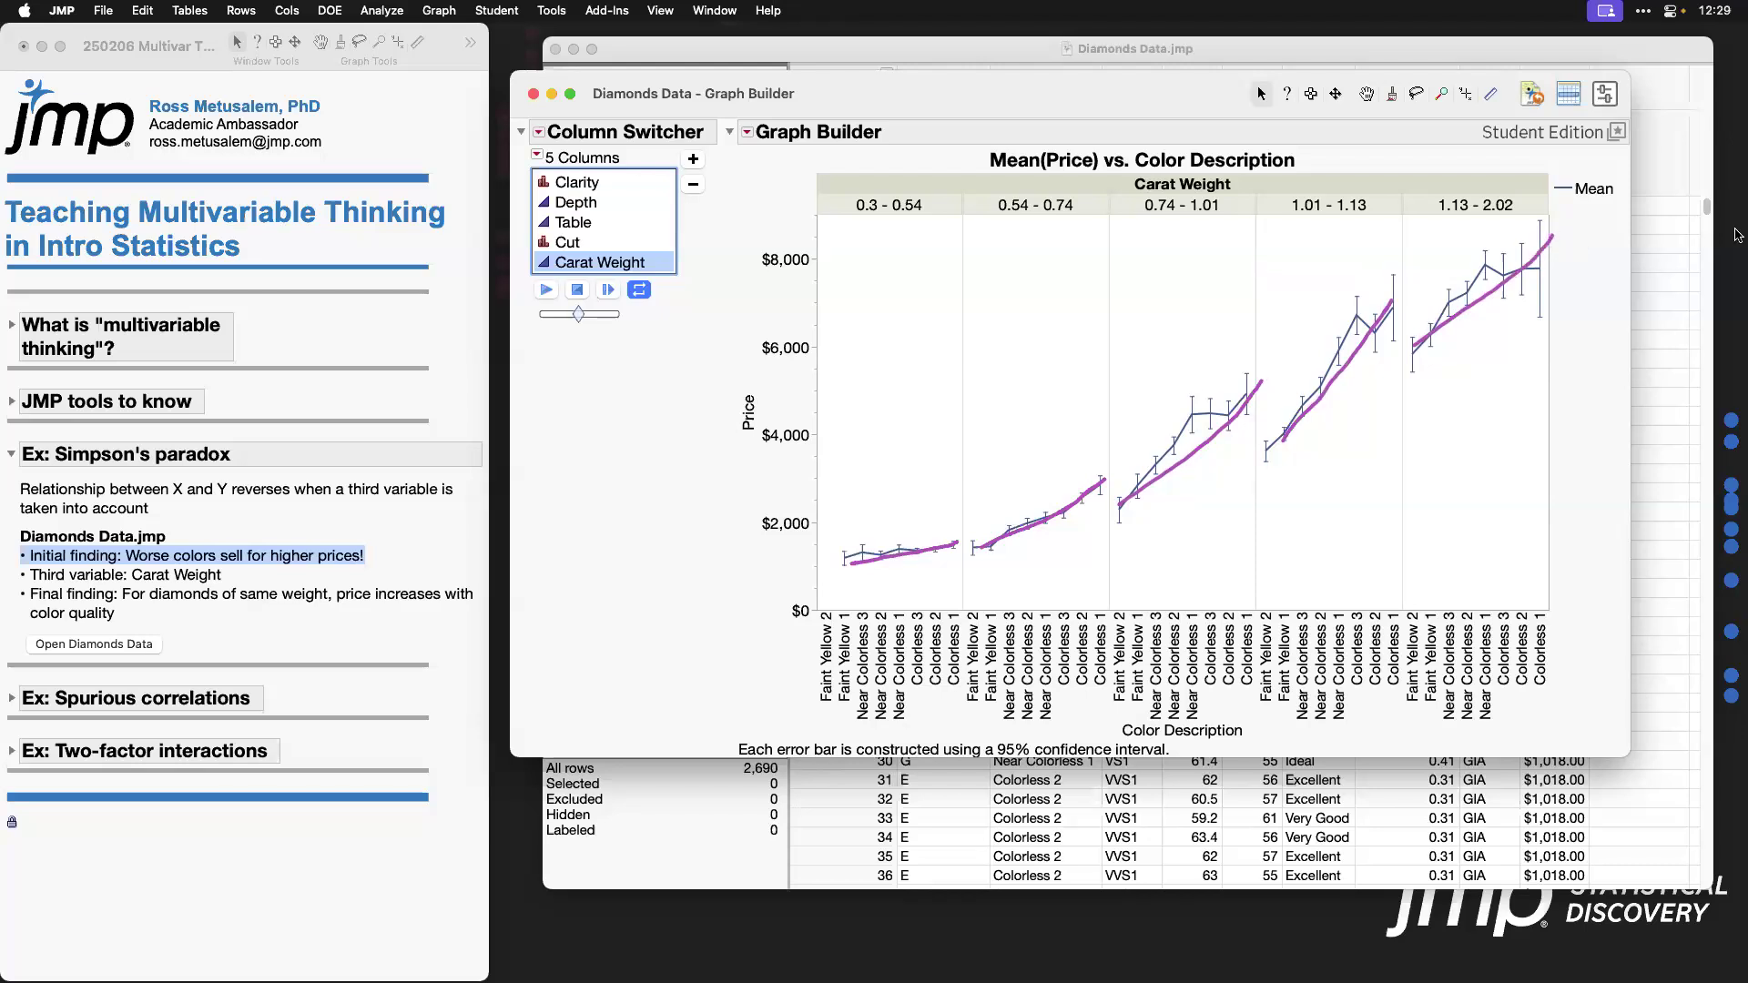
pyautogui.press('Escape')
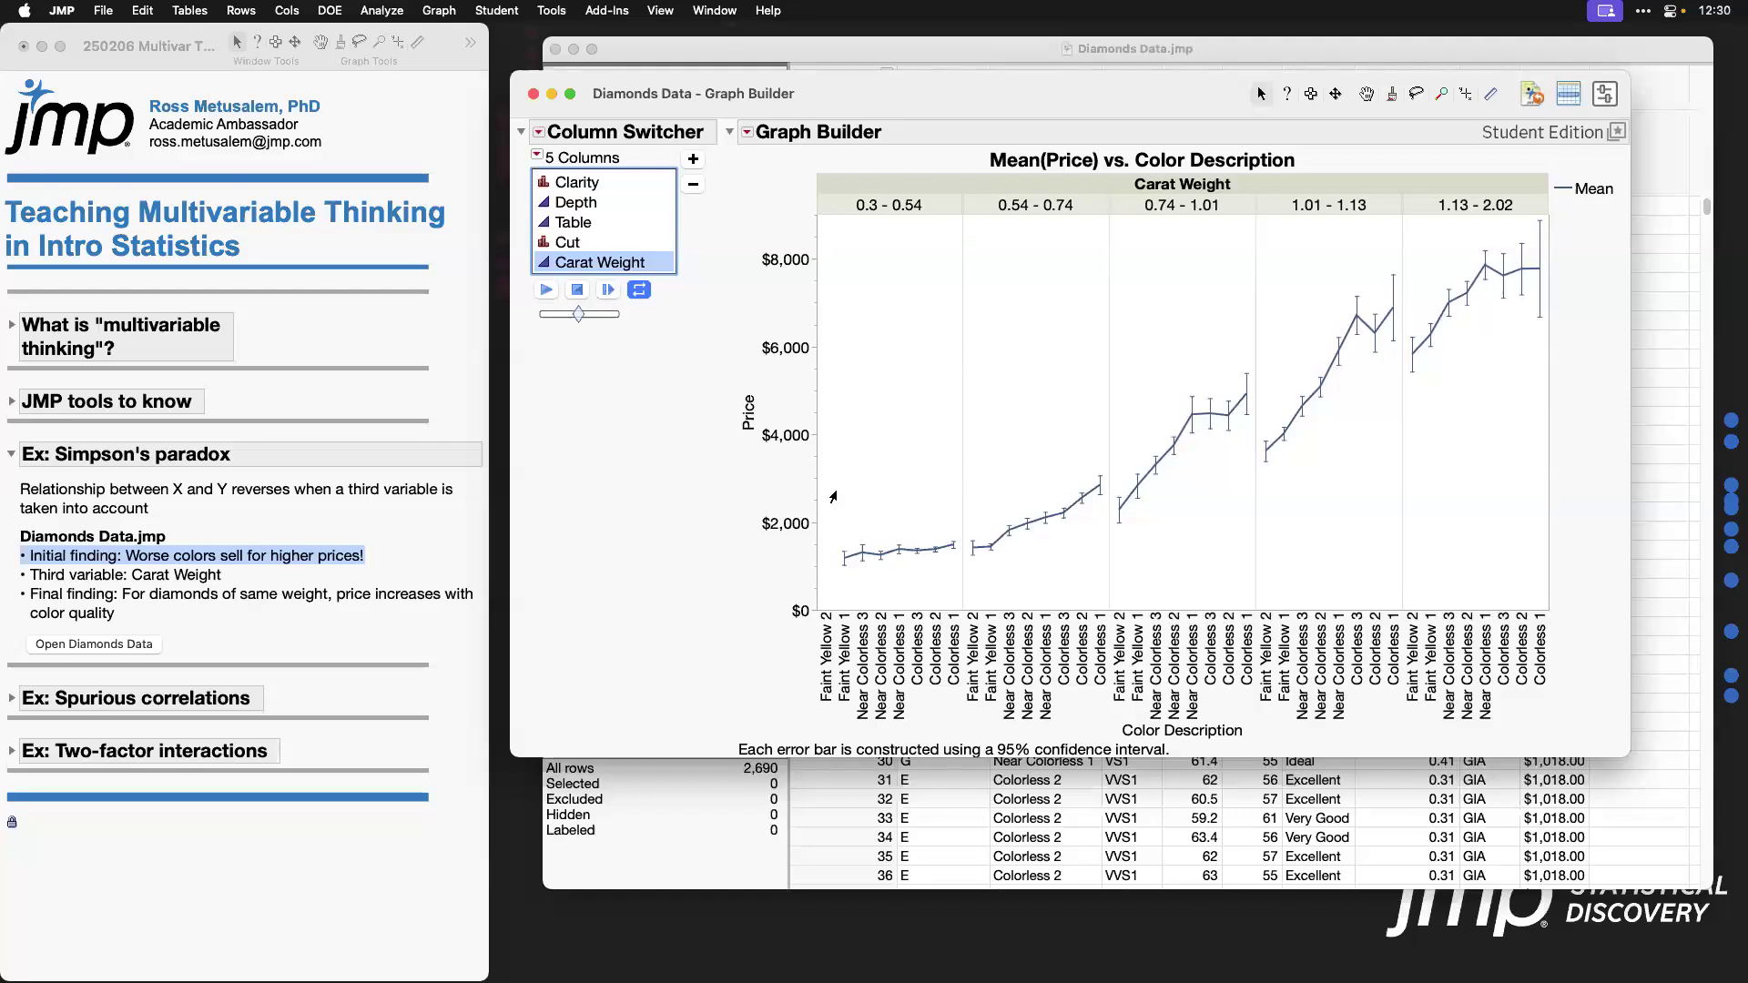
# Step: Examine mean prices in the 0.3–0.54 and 1.13–2.02 Carat Weight panels, circling the Colorless 2 and Colorless 1 points in the latter
pyautogui.moveTo(871, 526)
pyautogui.mouseDown()
pyautogui.moveTo(820, 557)
pyautogui.moveTo(828, 587)
pyautogui.moveTo(876, 552)
pyautogui.moveTo(870, 527)
pyautogui.moveTo(919, 534)
pyautogui.moveTo(922, 554)
pyautogui.mouseUp()
pyautogui.moveTo(1553, 213)
pyautogui.mouseDown()
pyautogui.moveTo(1512, 278)
pyautogui.moveTo(1560, 296)
pyautogui.moveTo(1551, 211)
pyautogui.mouseUp()
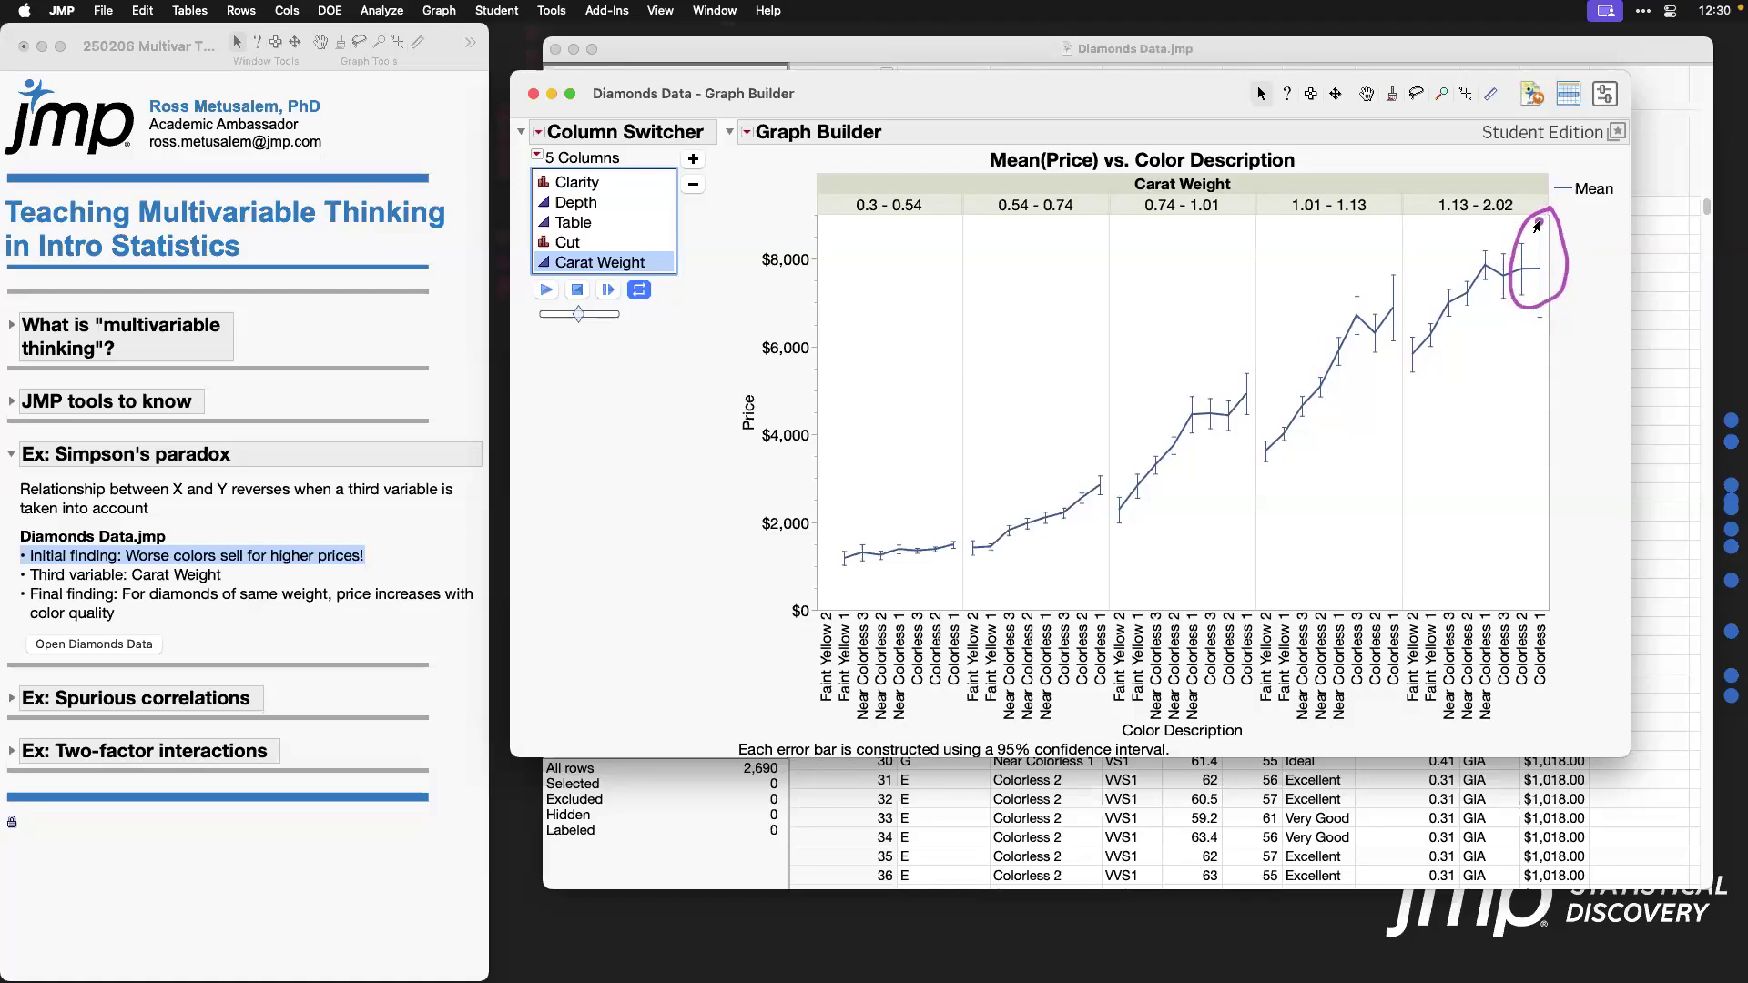
pyautogui.moveTo(1426, 311)
pyautogui.mouseDown()
pyautogui.moveTo(1414, 369)
pyautogui.moveTo(1441, 314)
pyautogui.moveTo(1421, 310)
pyautogui.mouseUp()
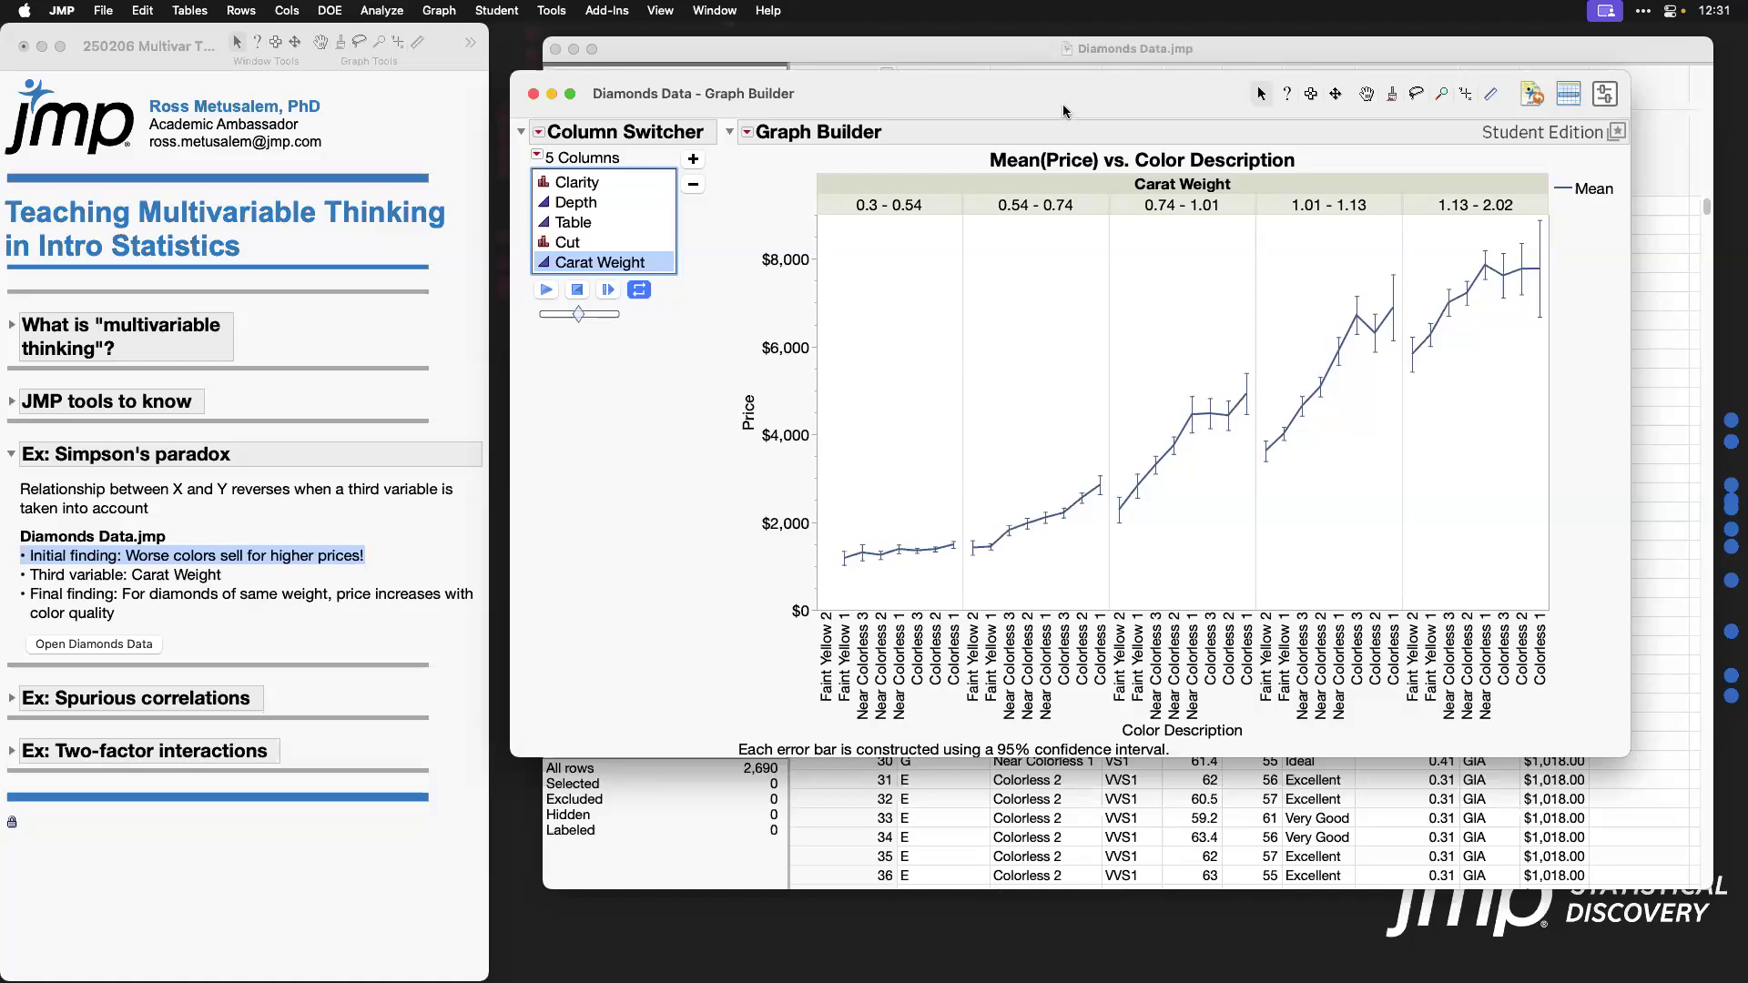
# Step: Open a new, enlarged Graph Builder and plot Carat Weight on the Y axis against Price on the X axis
pyautogui.click(439, 10)
pyautogui.click(465, 31)
pyautogui.moveTo(957, 175); pyautogui.dragTo(850, 74)
pyautogui.moveTo(1398, 616); pyautogui.dragTo(1676, 788)
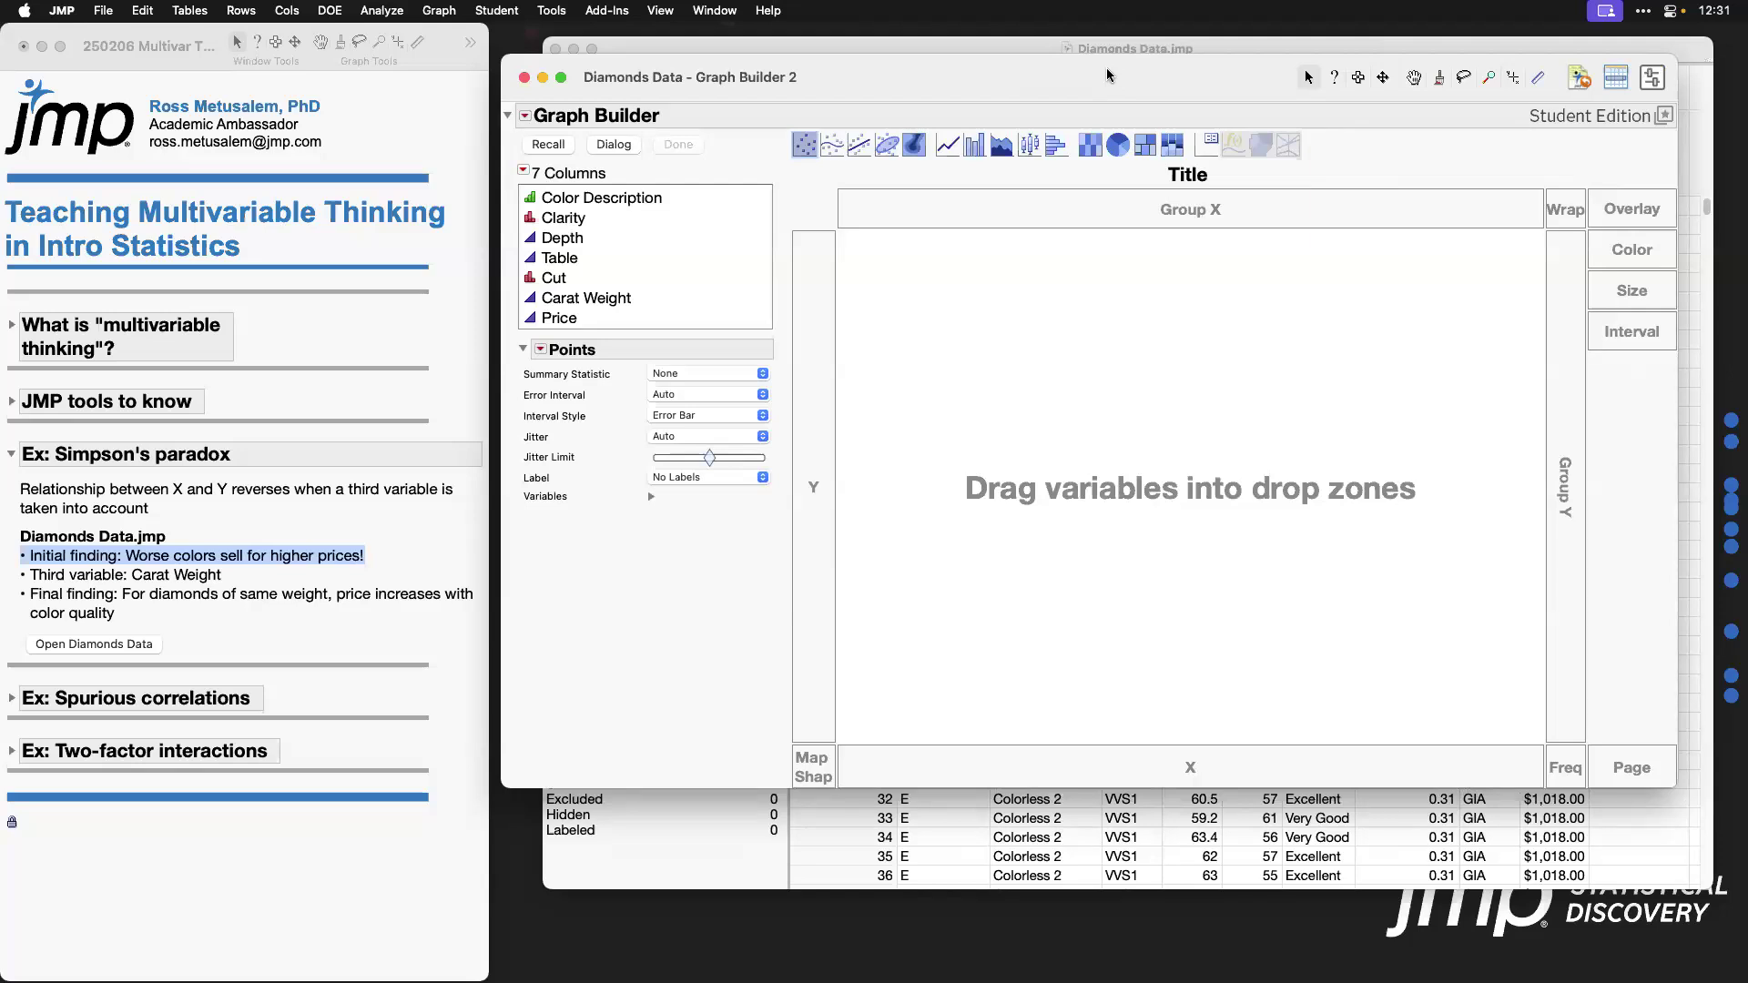
pyautogui.click(601, 298)
pyautogui.moveTo(601, 298); pyautogui.dragTo(814, 384)
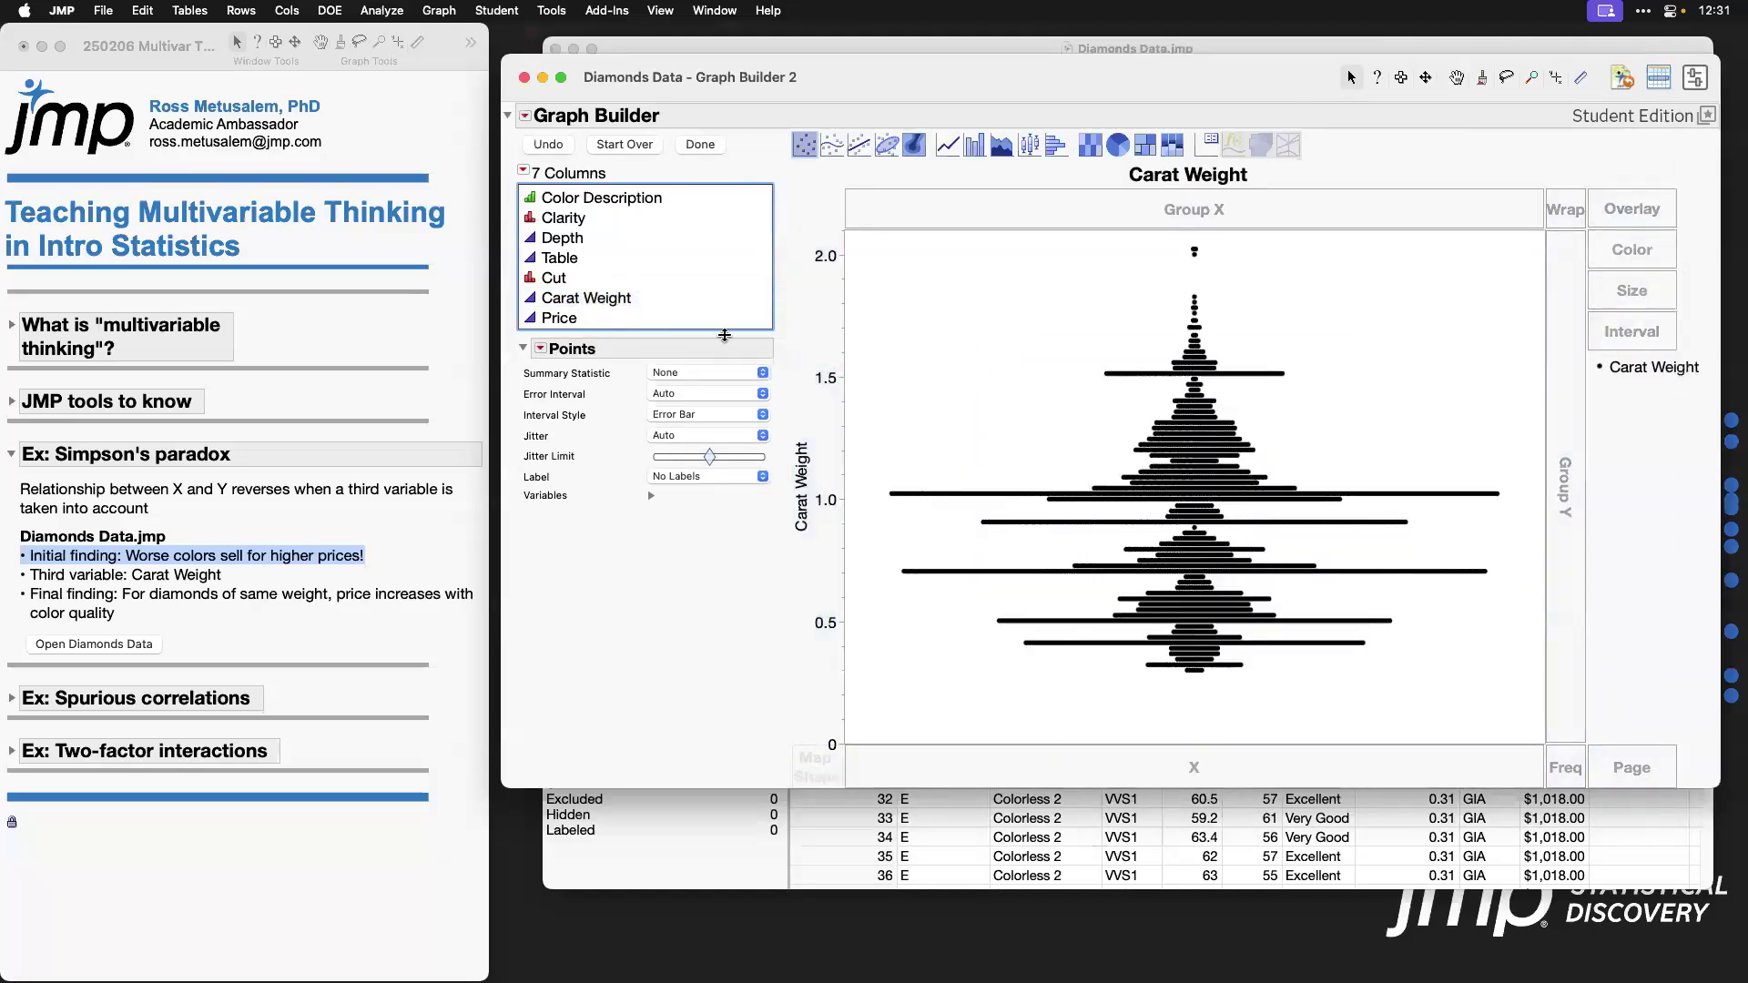
pyautogui.click(564, 319)
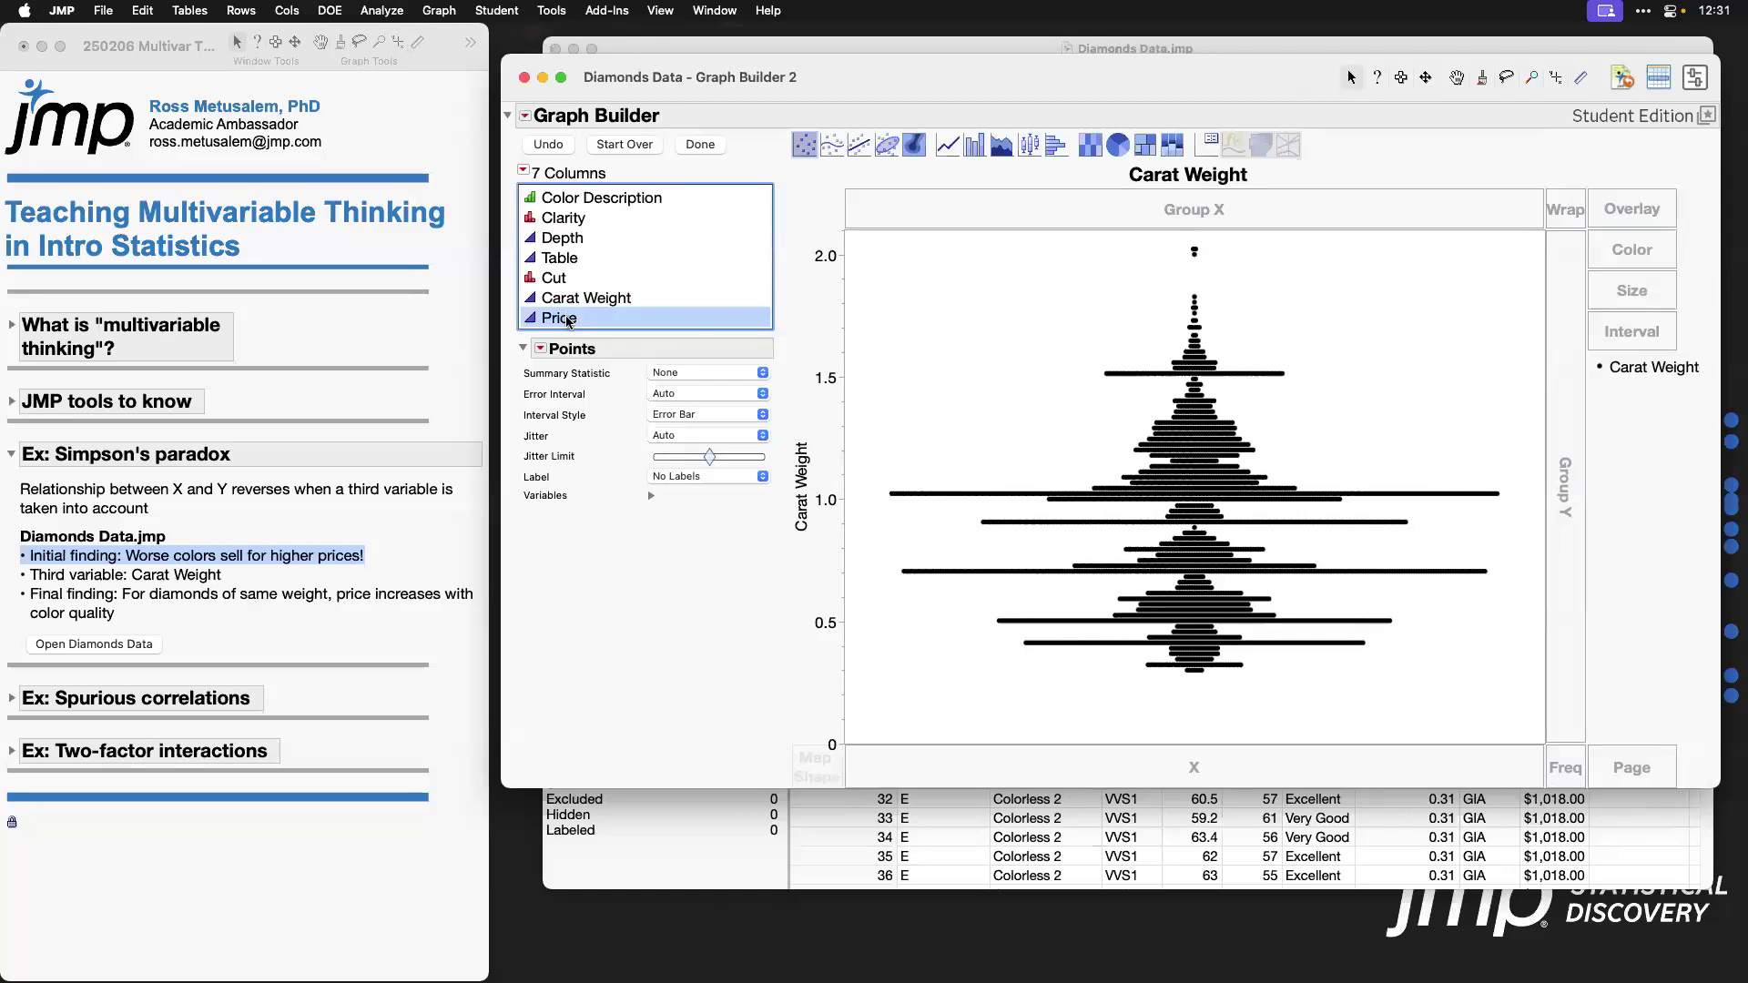
pyautogui.moveTo(566, 320)
pyautogui.mouseDown()
pyautogui.moveTo(756, 378)
pyautogui.moveTo(947, 601)
pyautogui.moveTo(983, 777)
pyautogui.mouseUp()
# Step: Set the Carat Weight points' marker size to 2, Medium, and add Color Description beside Price on the X axis
pyautogui.rightClick(1636, 372)
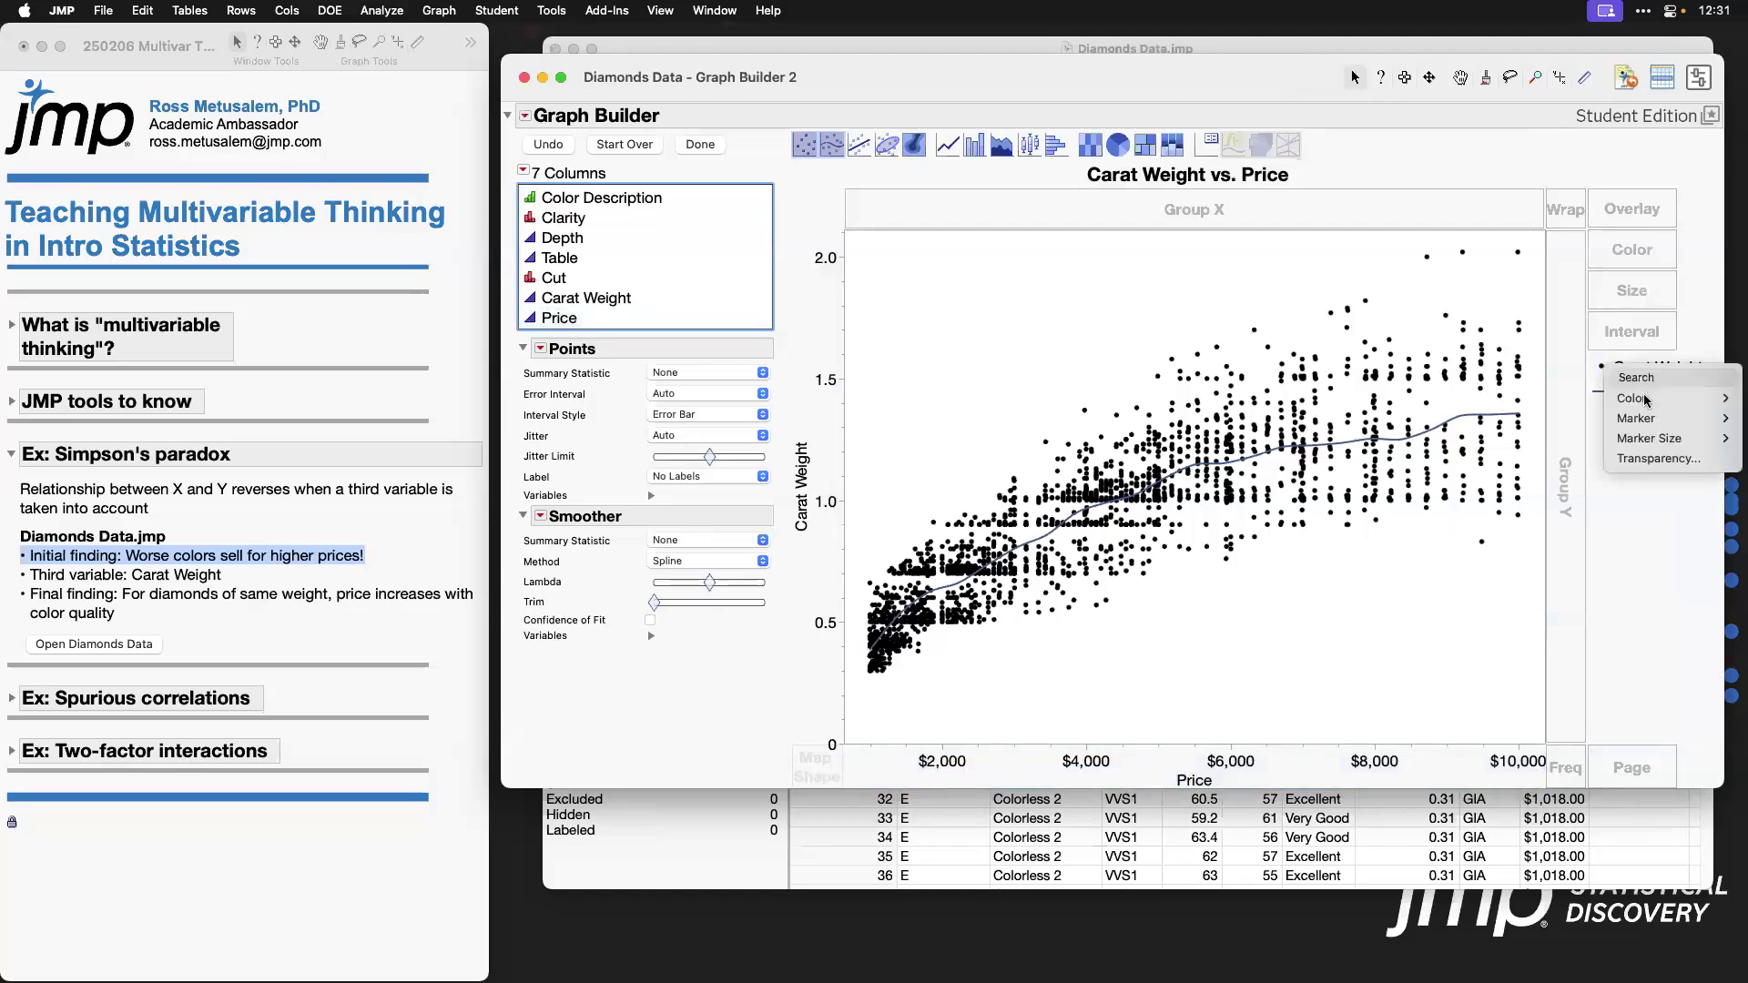
pyautogui.moveTo(1652, 439)
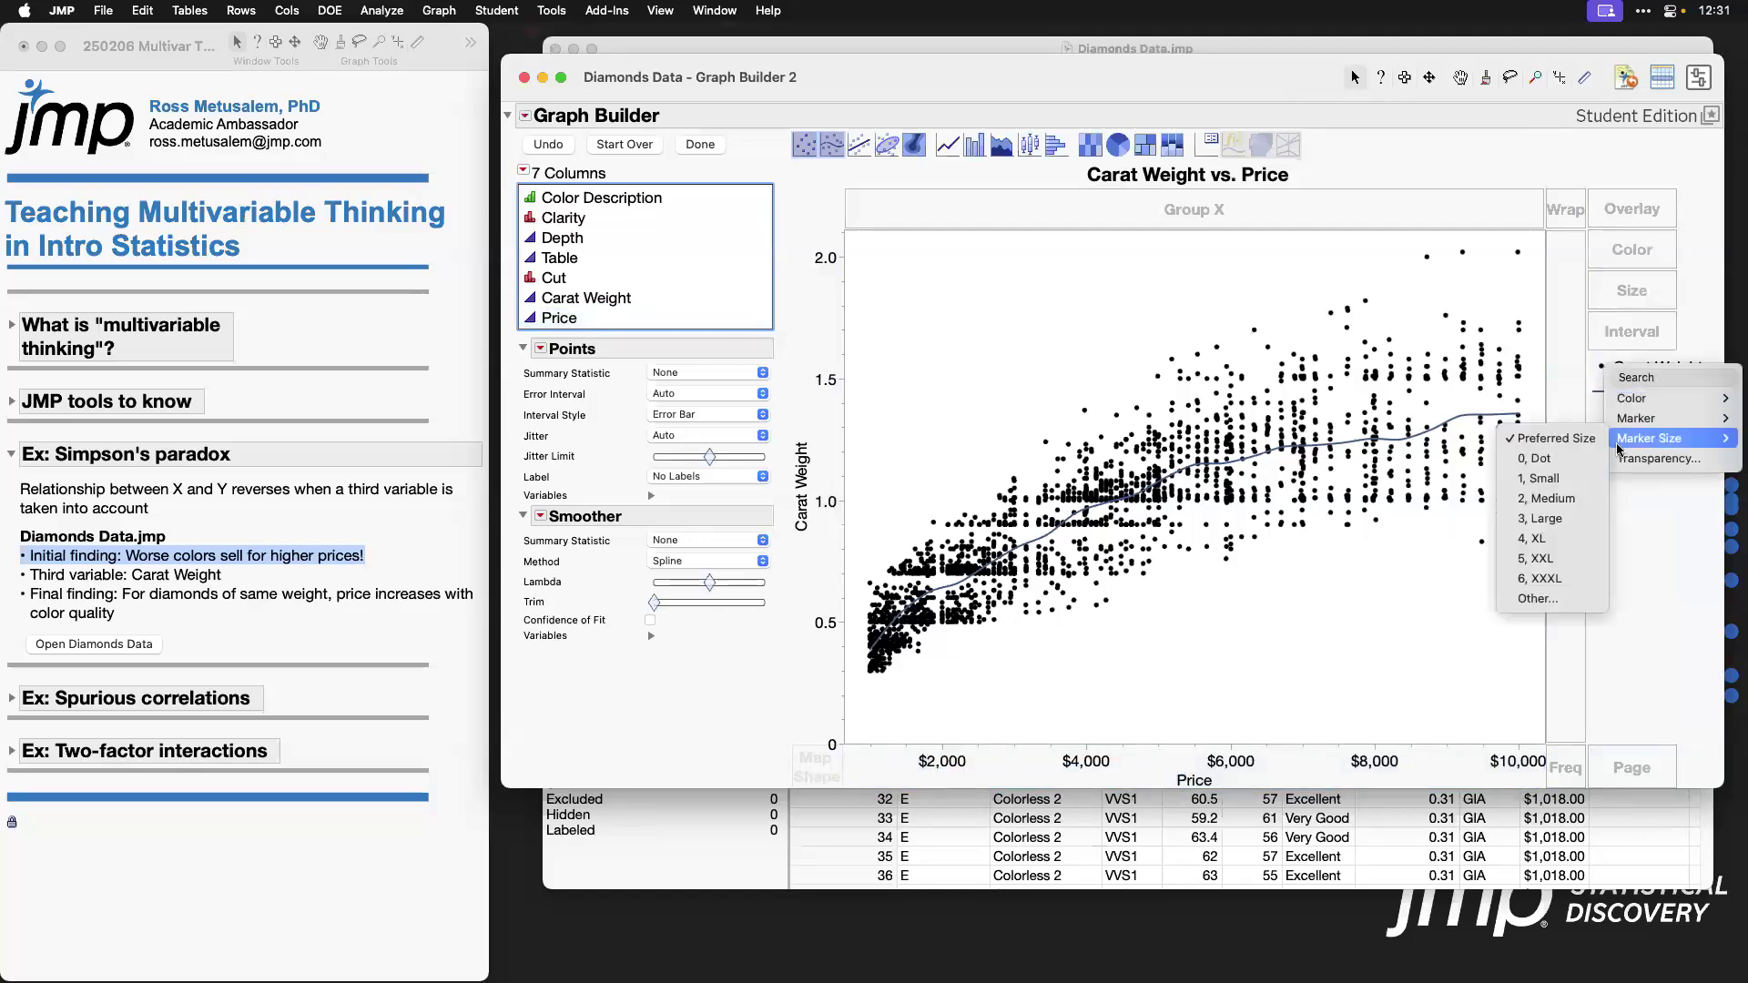
pyautogui.click(1560, 499)
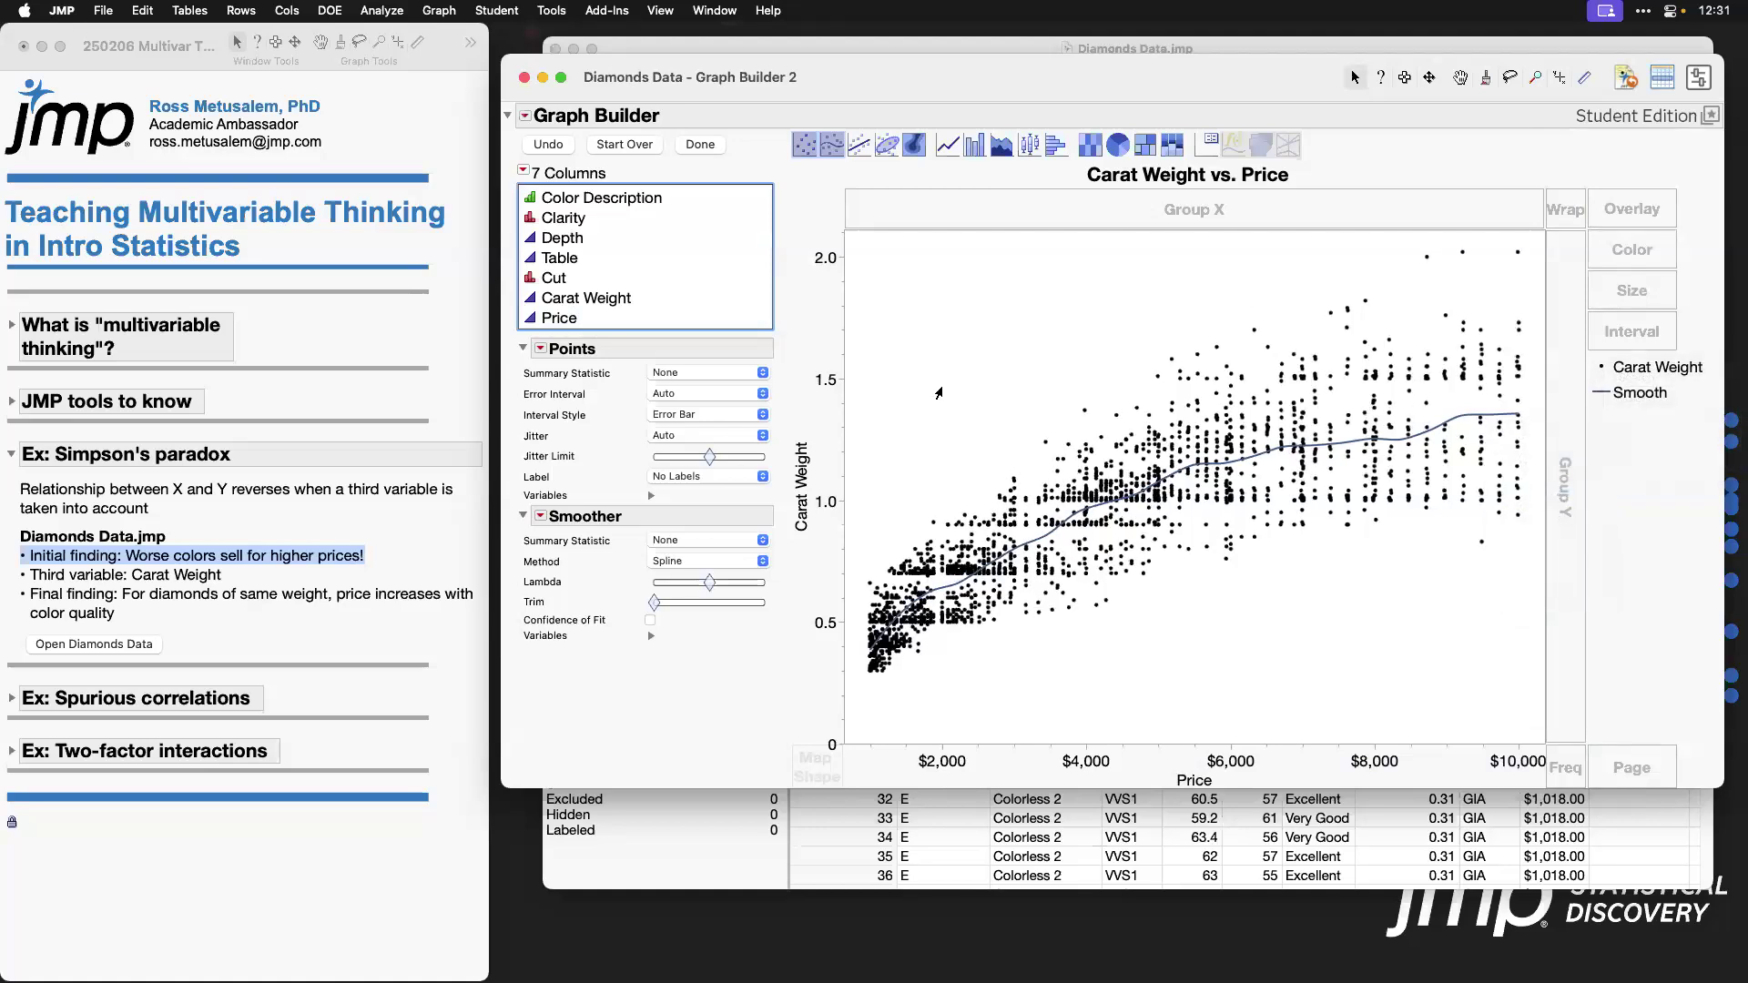
pyautogui.click(658, 199)
pyautogui.moveTo(657, 200); pyautogui.dragTo(1454, 759)
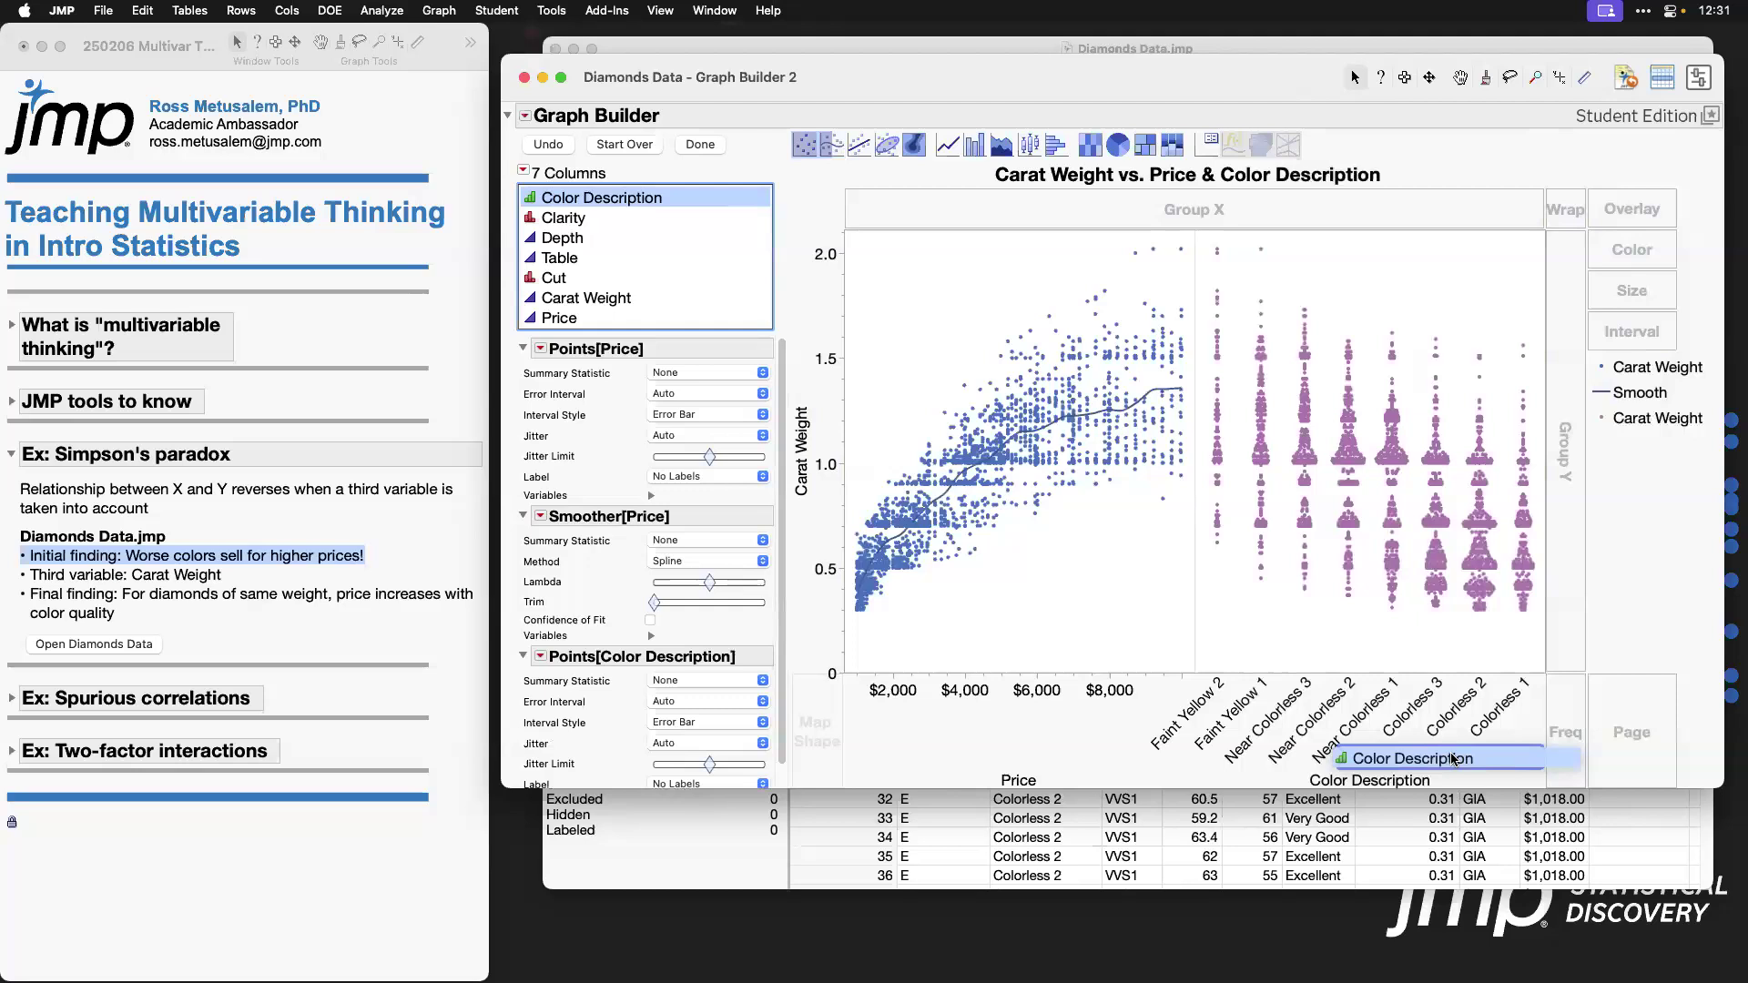
# Step: Add Color Description as a second X variable beside Price, add a smoother to it, and finish the enlarged Carat Weight graph
pyautogui.moveTo(1452, 754); pyautogui.dragTo(1451, 754)
pyautogui.moveTo(833, 144); pyautogui.dragTo(1415, 442)
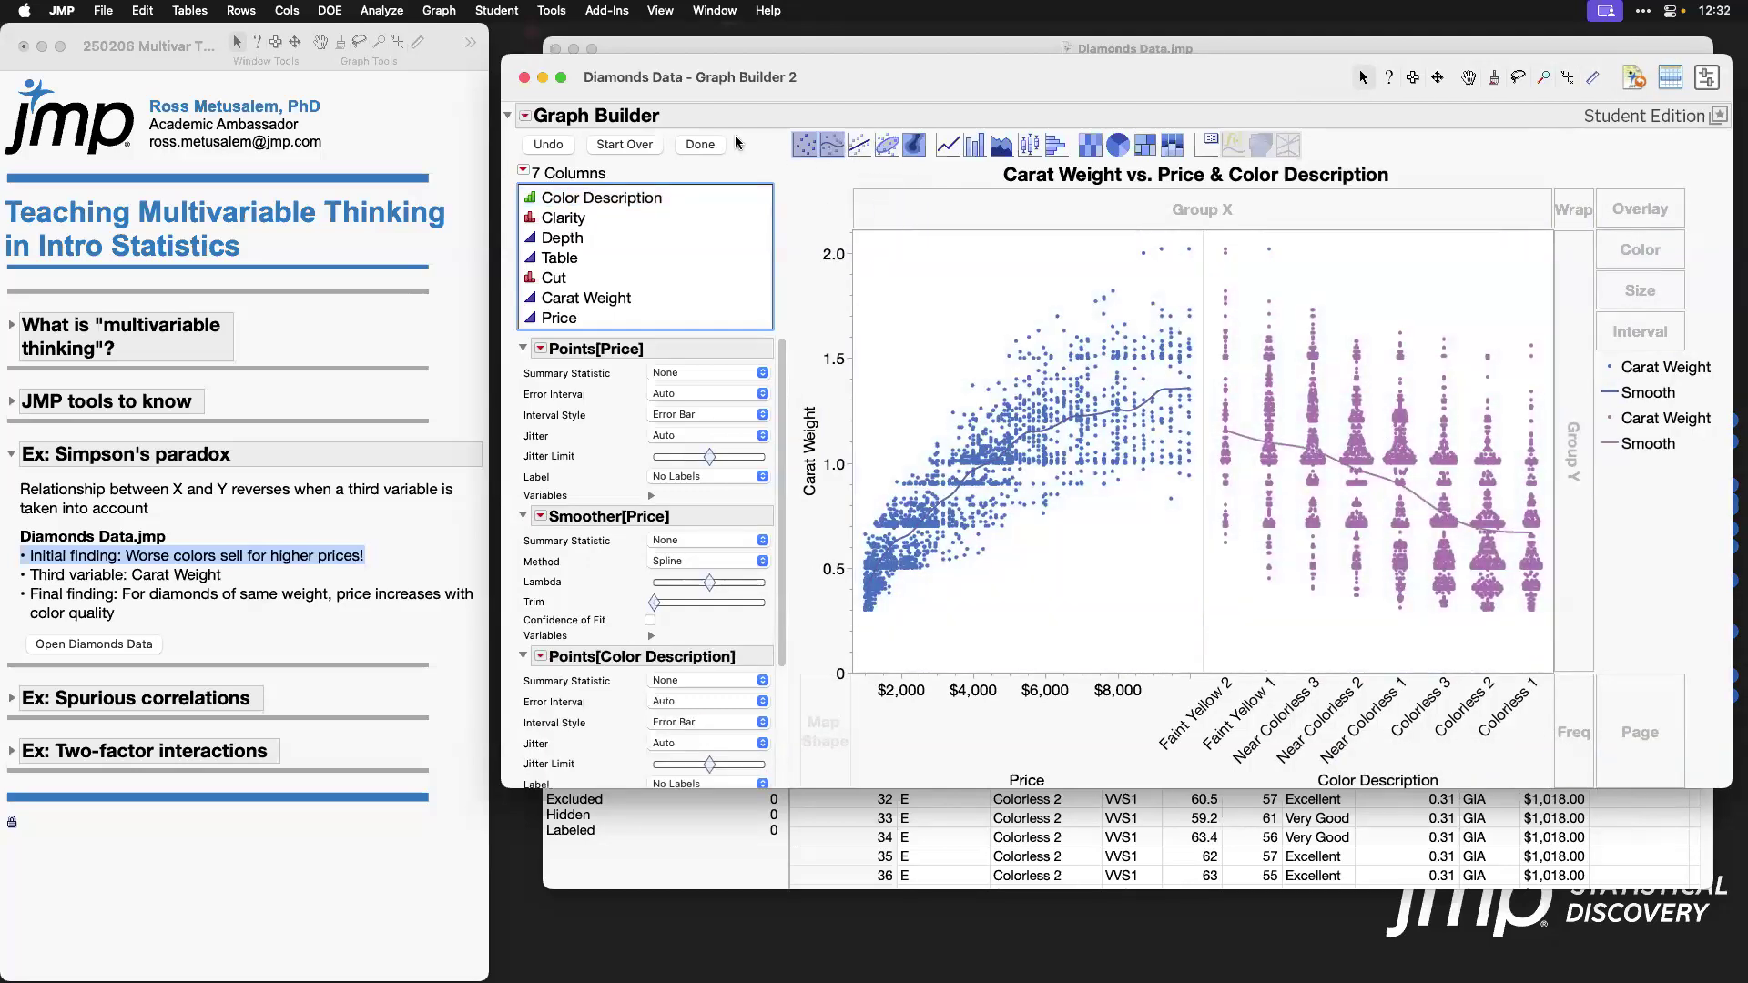
pyautogui.click(703, 146)
pyautogui.moveTo(1646, 816); pyautogui.dragTo(1738, 849)
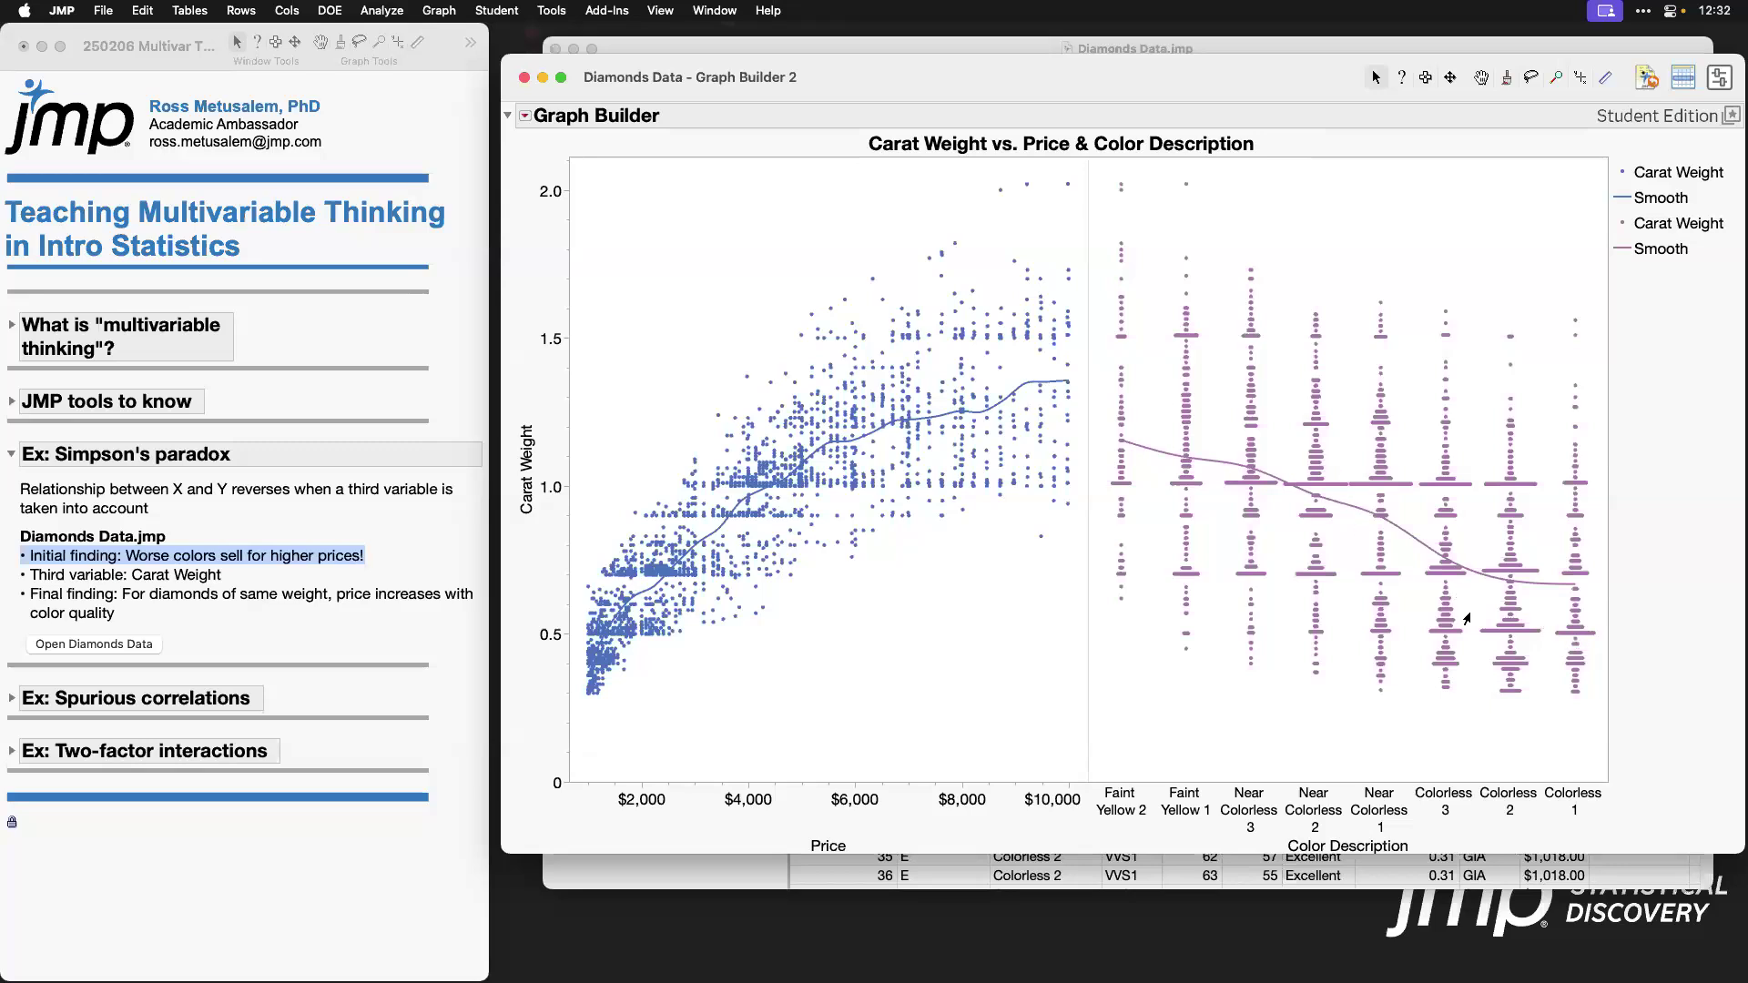
# Step: Highlight the Colorless 3 to Colorless 1 points, then the Faint Yellow points, to compare their positions in the Price plot
pyautogui.moveTo(1419, 270); pyautogui.dragTo(1465, 484)
pyautogui.moveTo(1487, 602); pyautogui.dragTo(1607, 742)
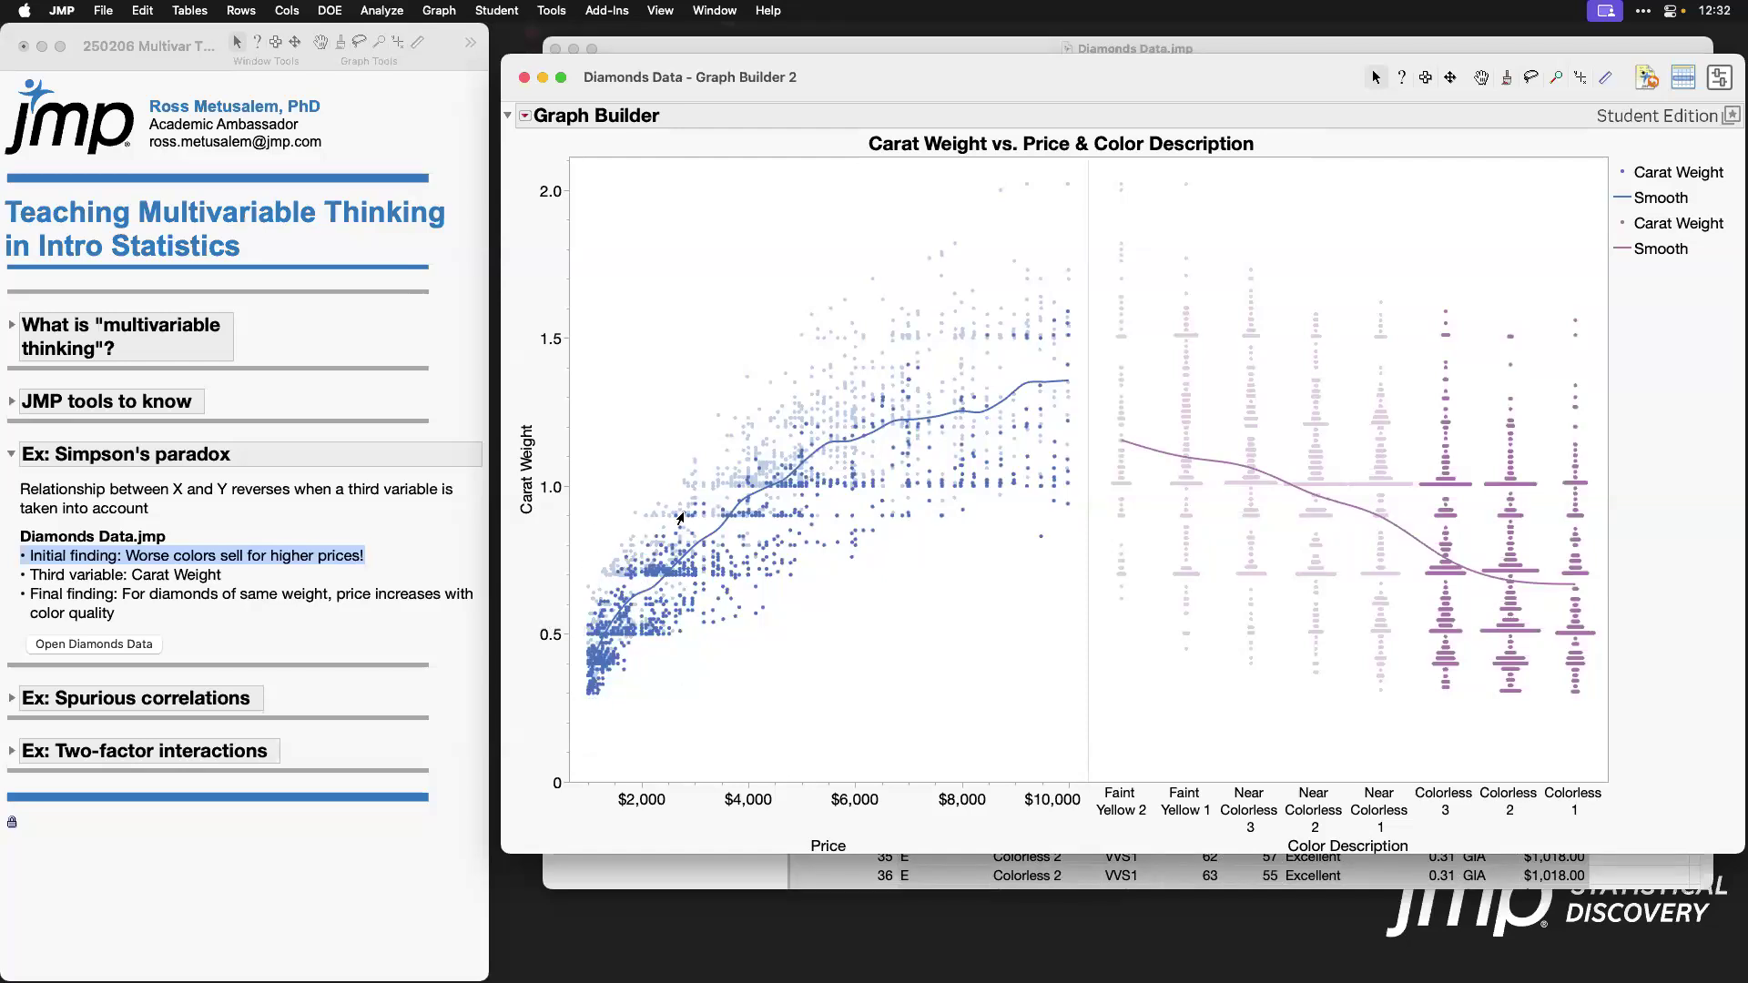
pyautogui.moveTo(676, 512)
pyautogui.moveTo(1091, 168); pyautogui.dragTo(1164, 422)
pyautogui.moveTo(1197, 581); pyautogui.dragTo(1219, 671)
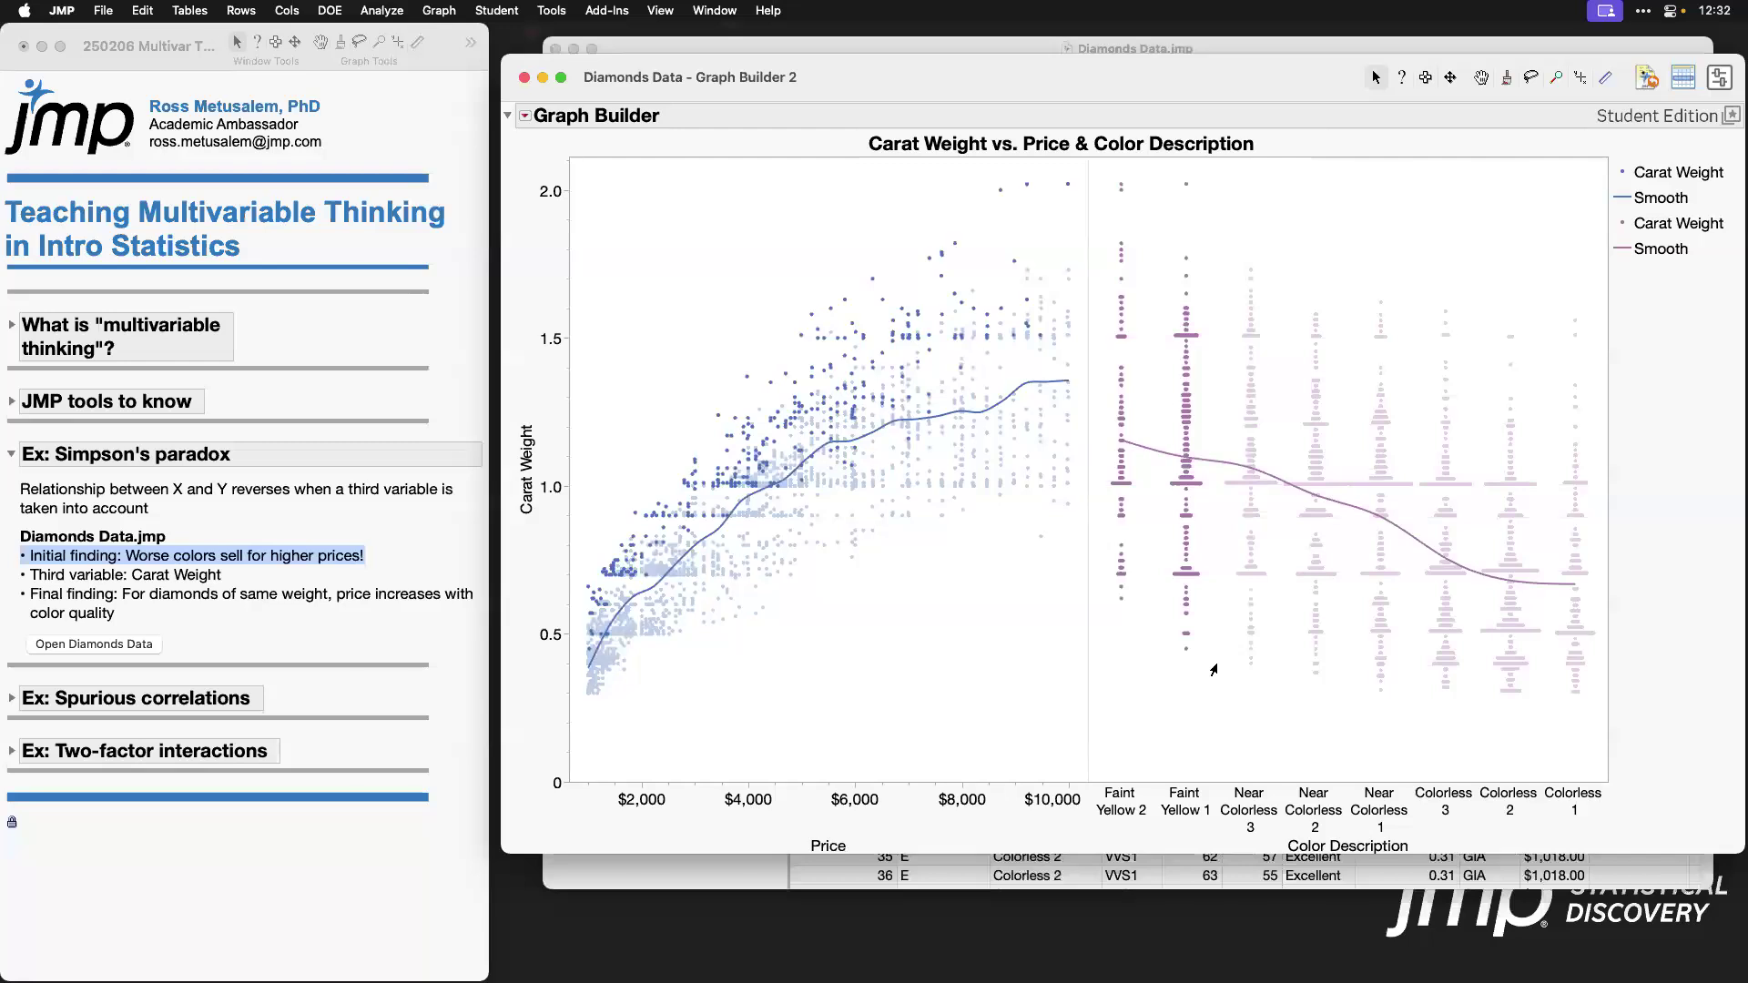
# Step: Minimize the Graph Builder 2 window and bring the Diamonds Data table forward
pyautogui.click(1011, 52)
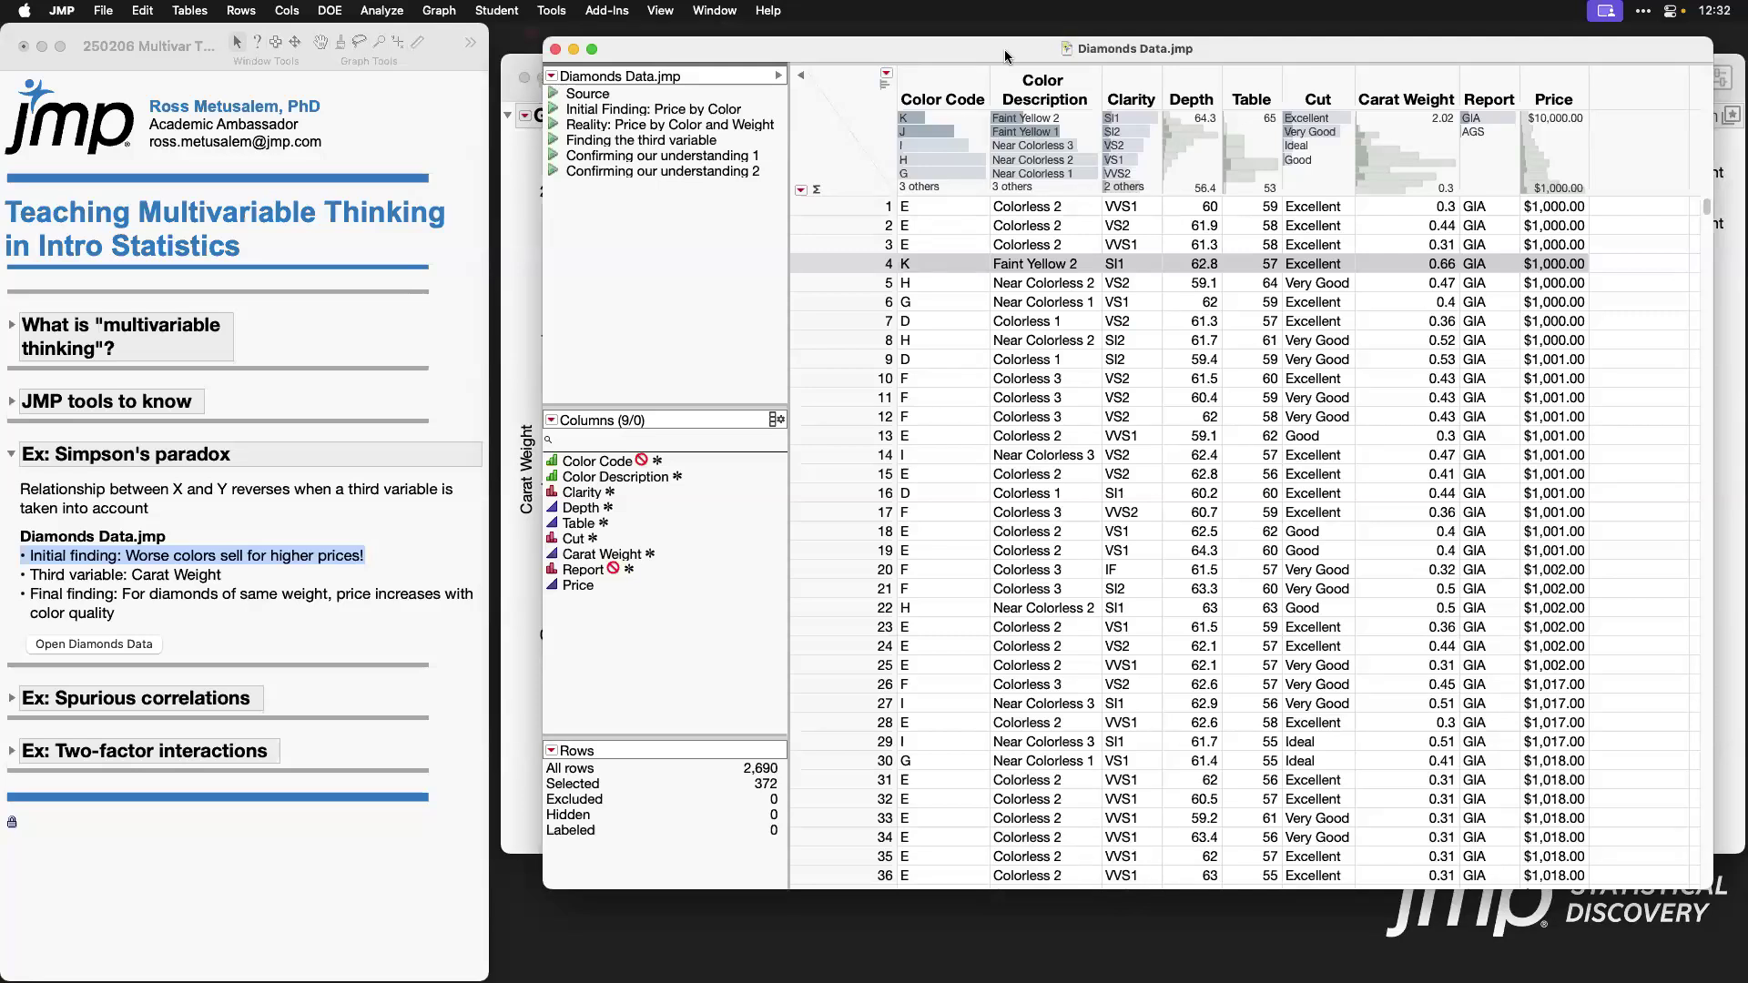
pyautogui.click(1737, 64)
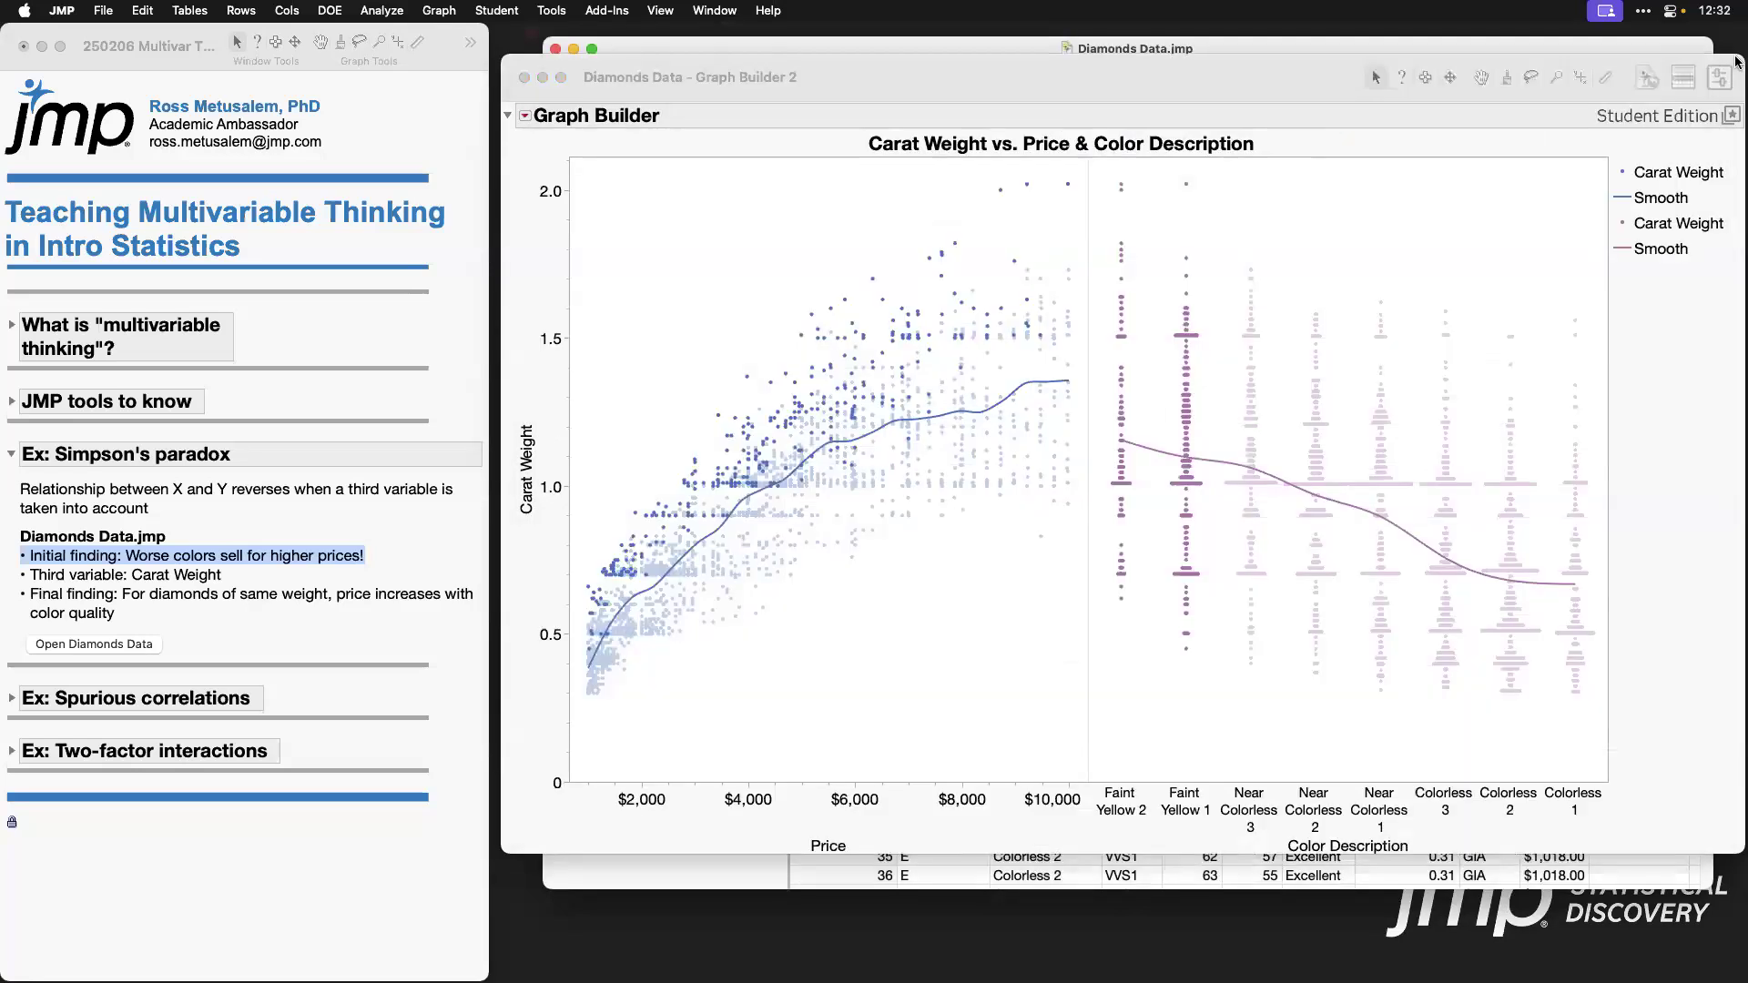
pyautogui.click(544, 78)
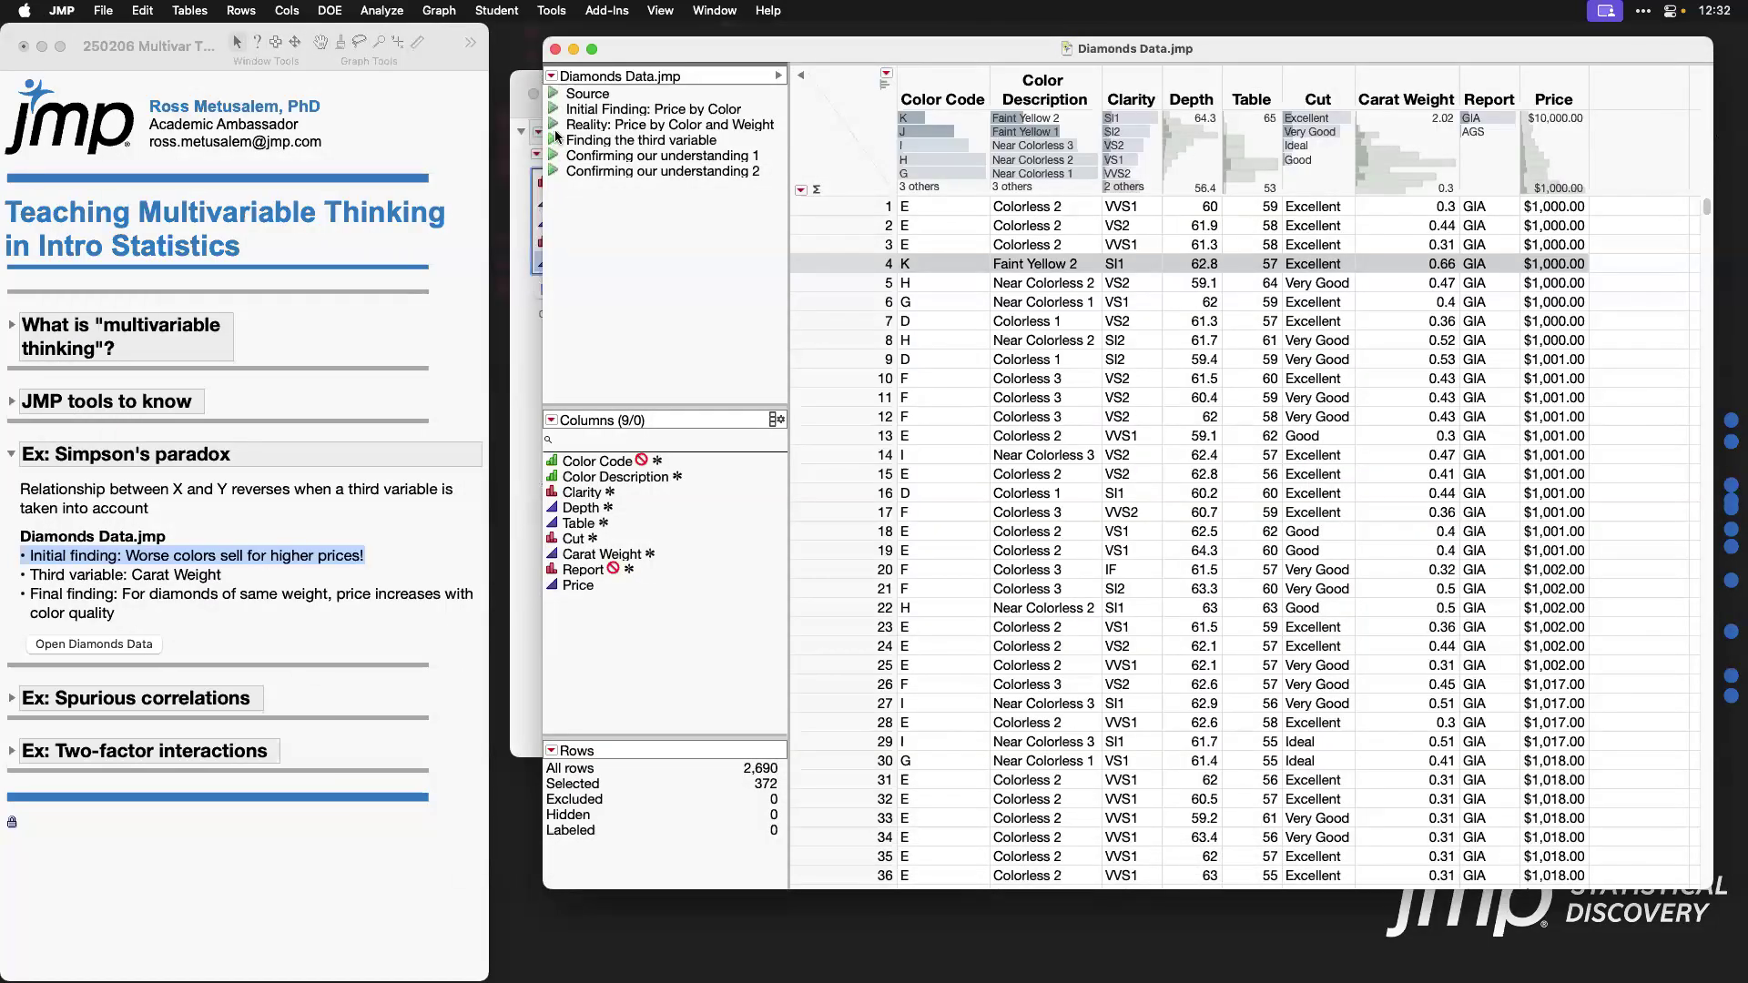
# Step: View the saved "Reality: Price by Color and Weight" report, close it, and return to the Mean(Price) vs. Color Description graph
pyautogui.click(554, 124)
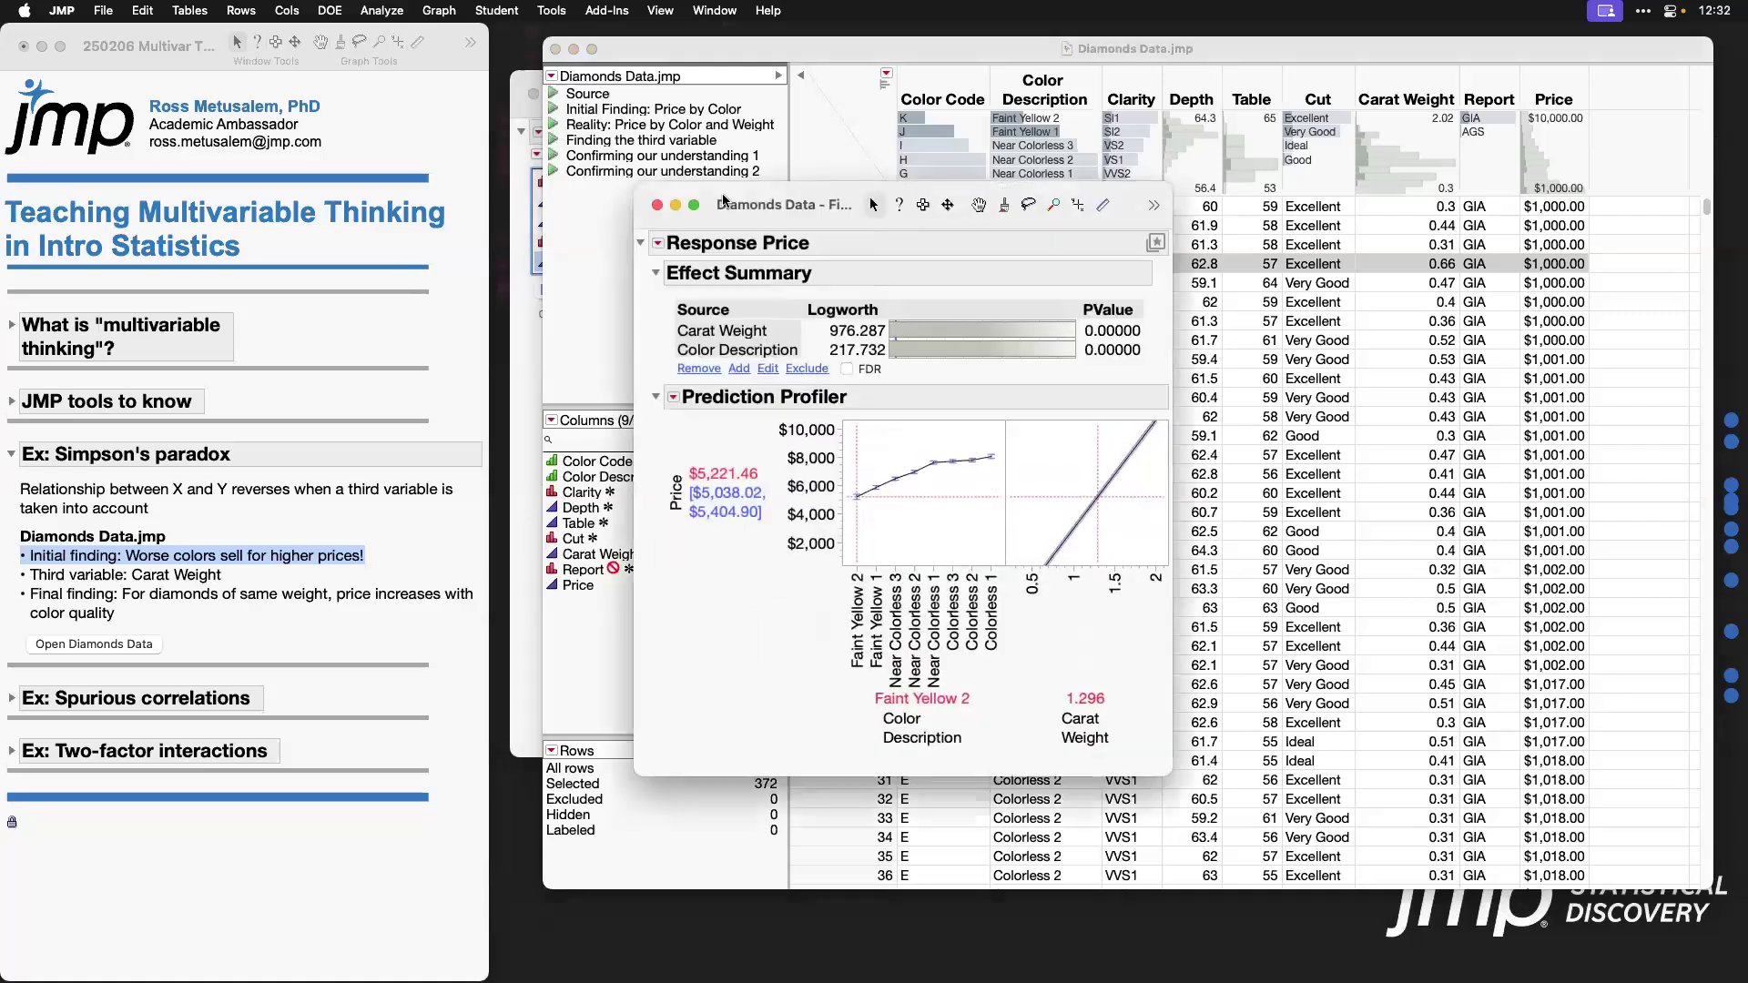
pyautogui.click(657, 206)
pyautogui.click(515, 340)
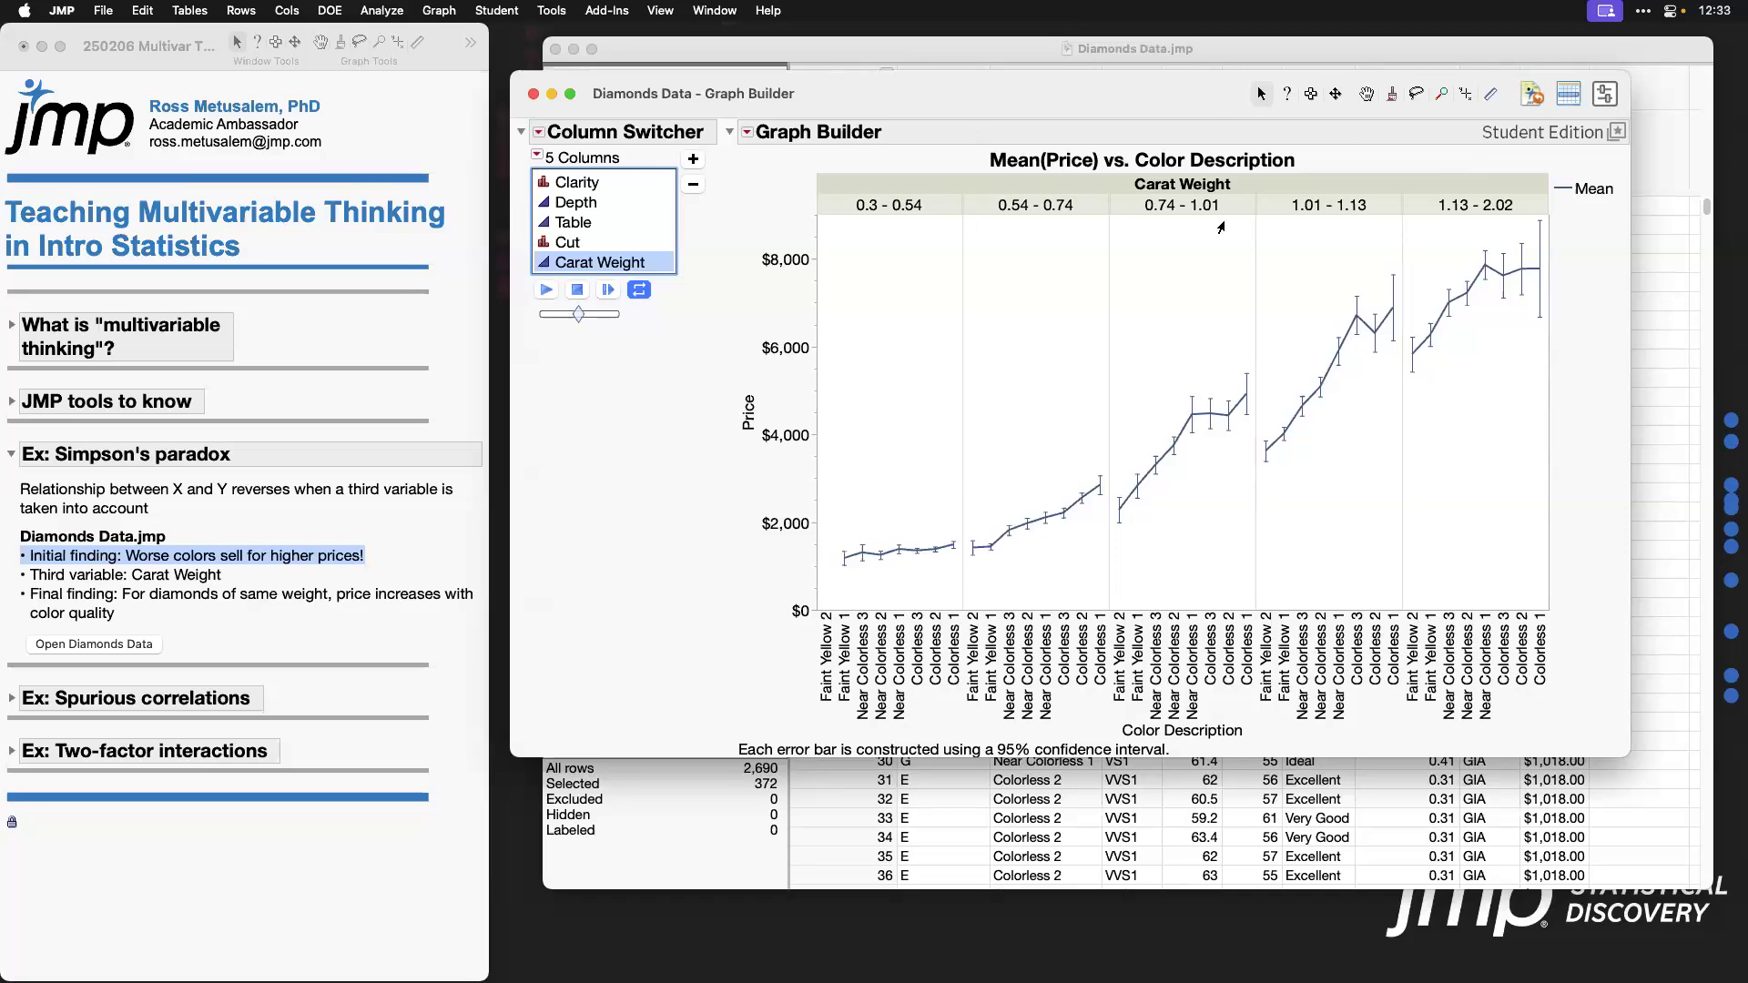
# Step: Launch an analysis from the price graph and run the model for Price with Color Description and Carat Weight as effects
pyautogui.click(748, 134)
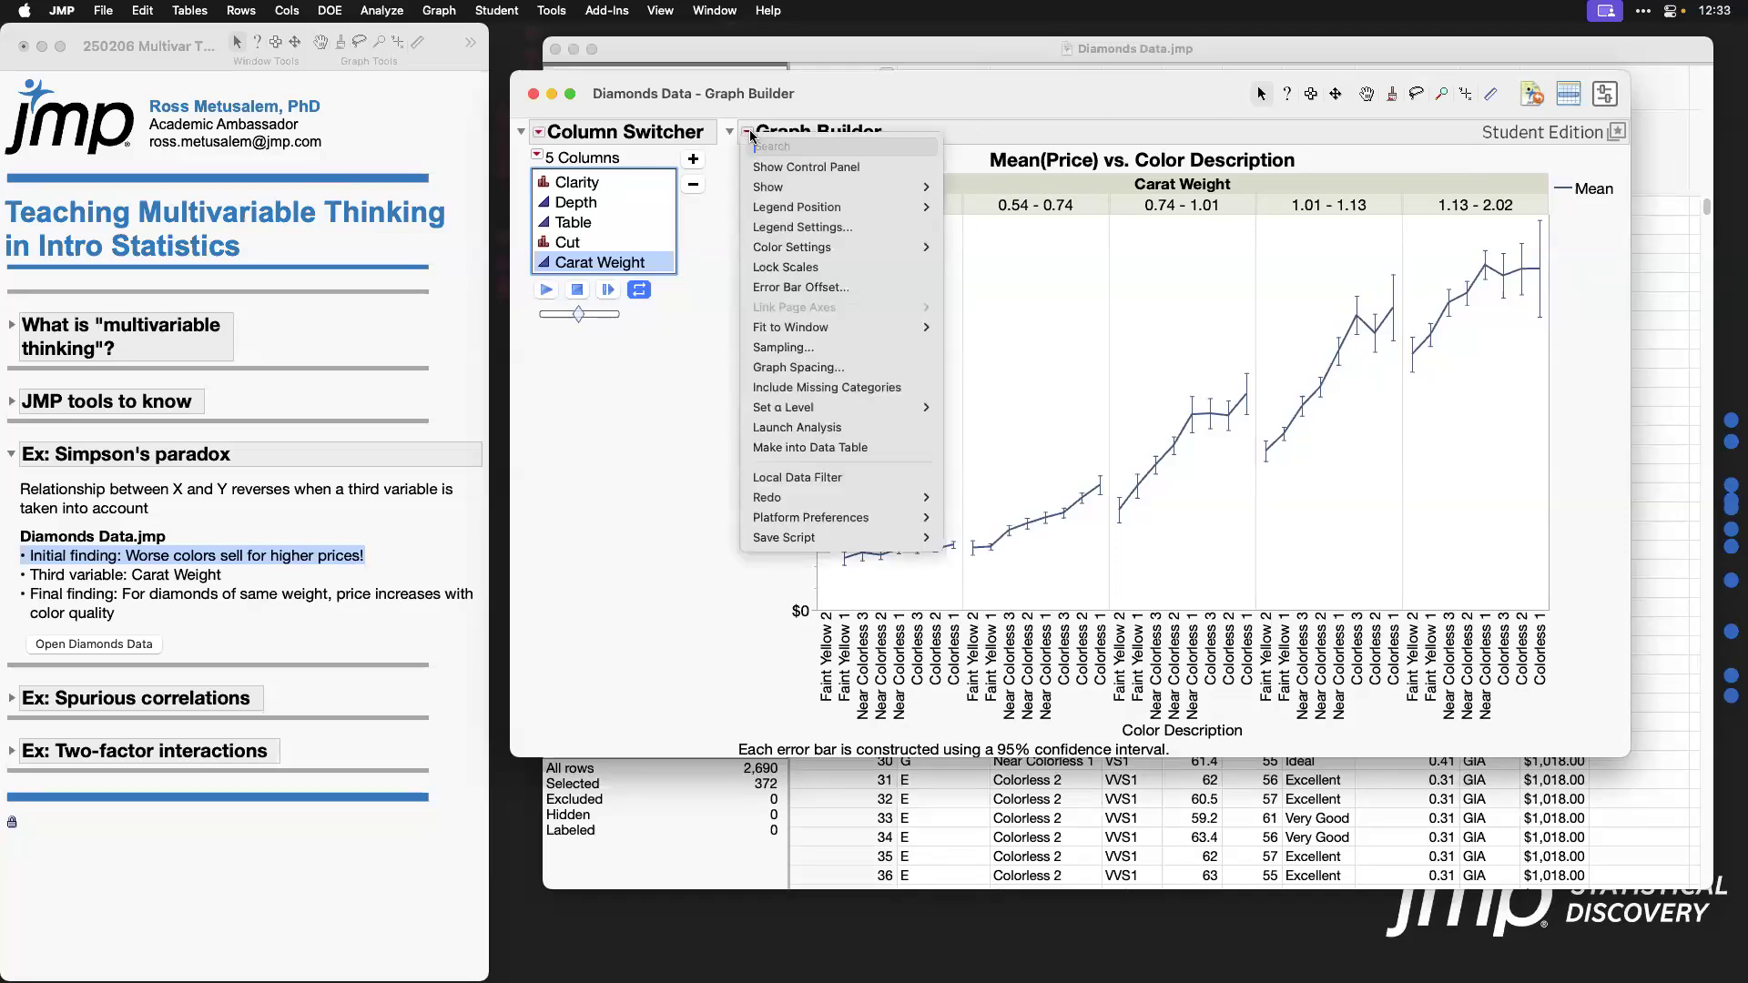
pyautogui.click(877, 430)
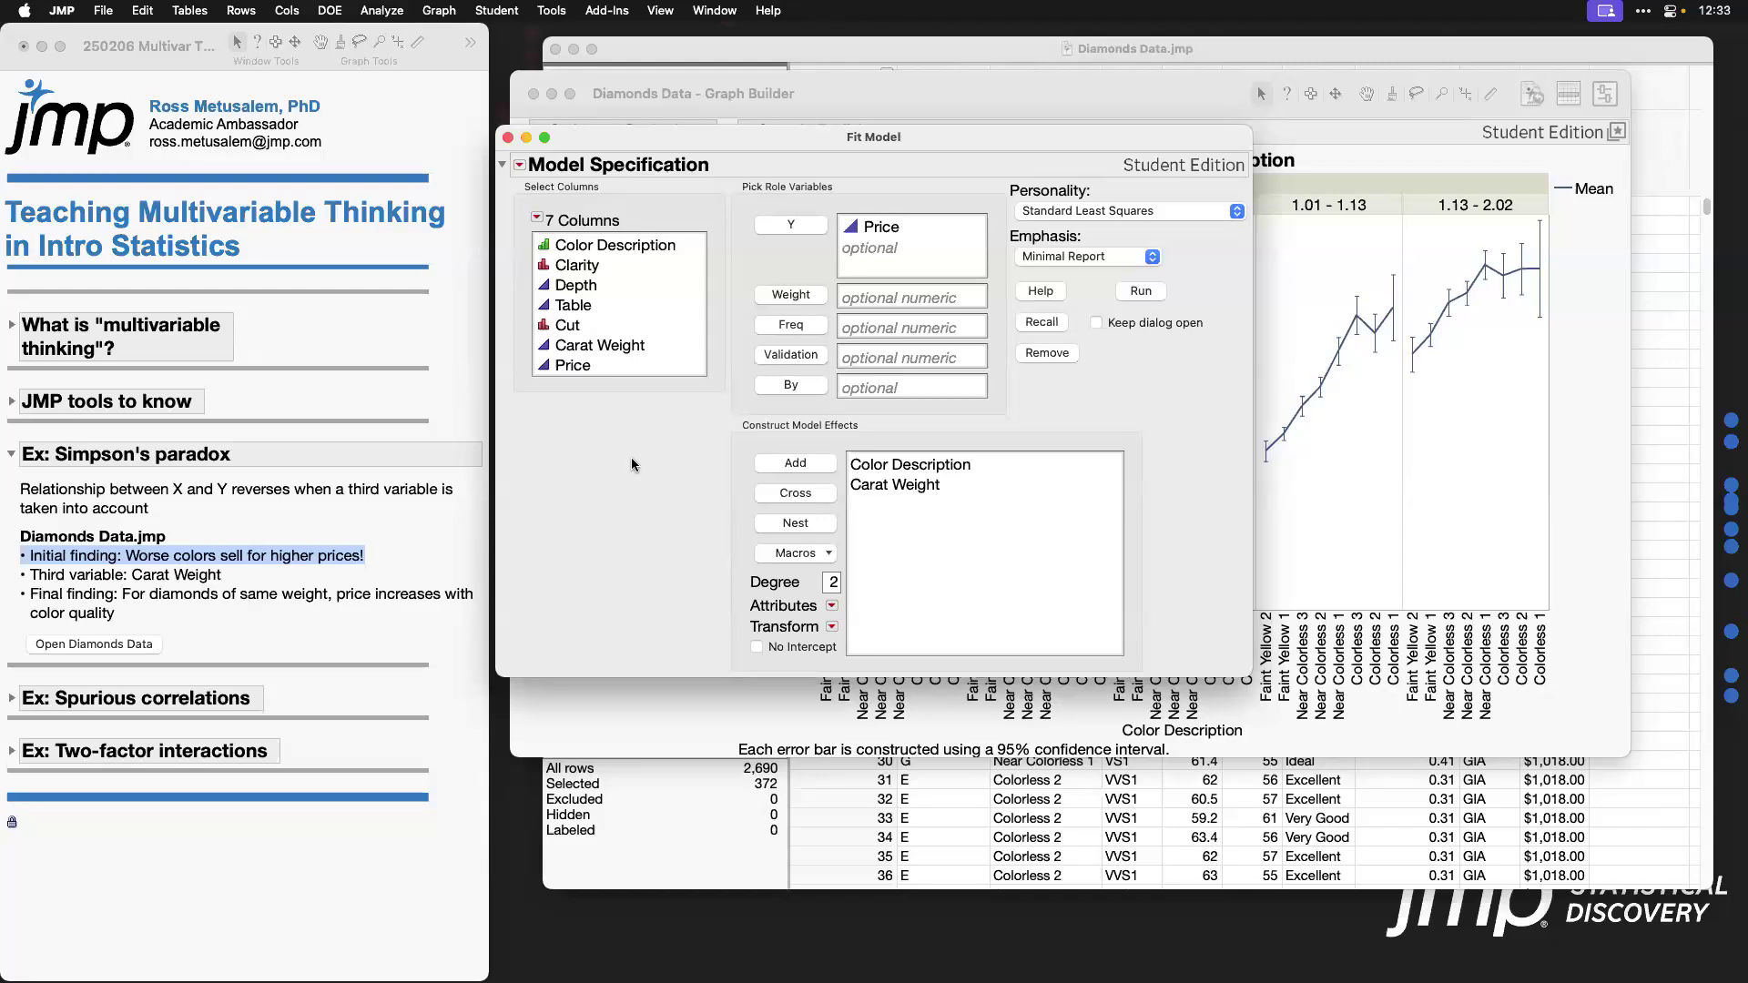
pyautogui.click(893, 230)
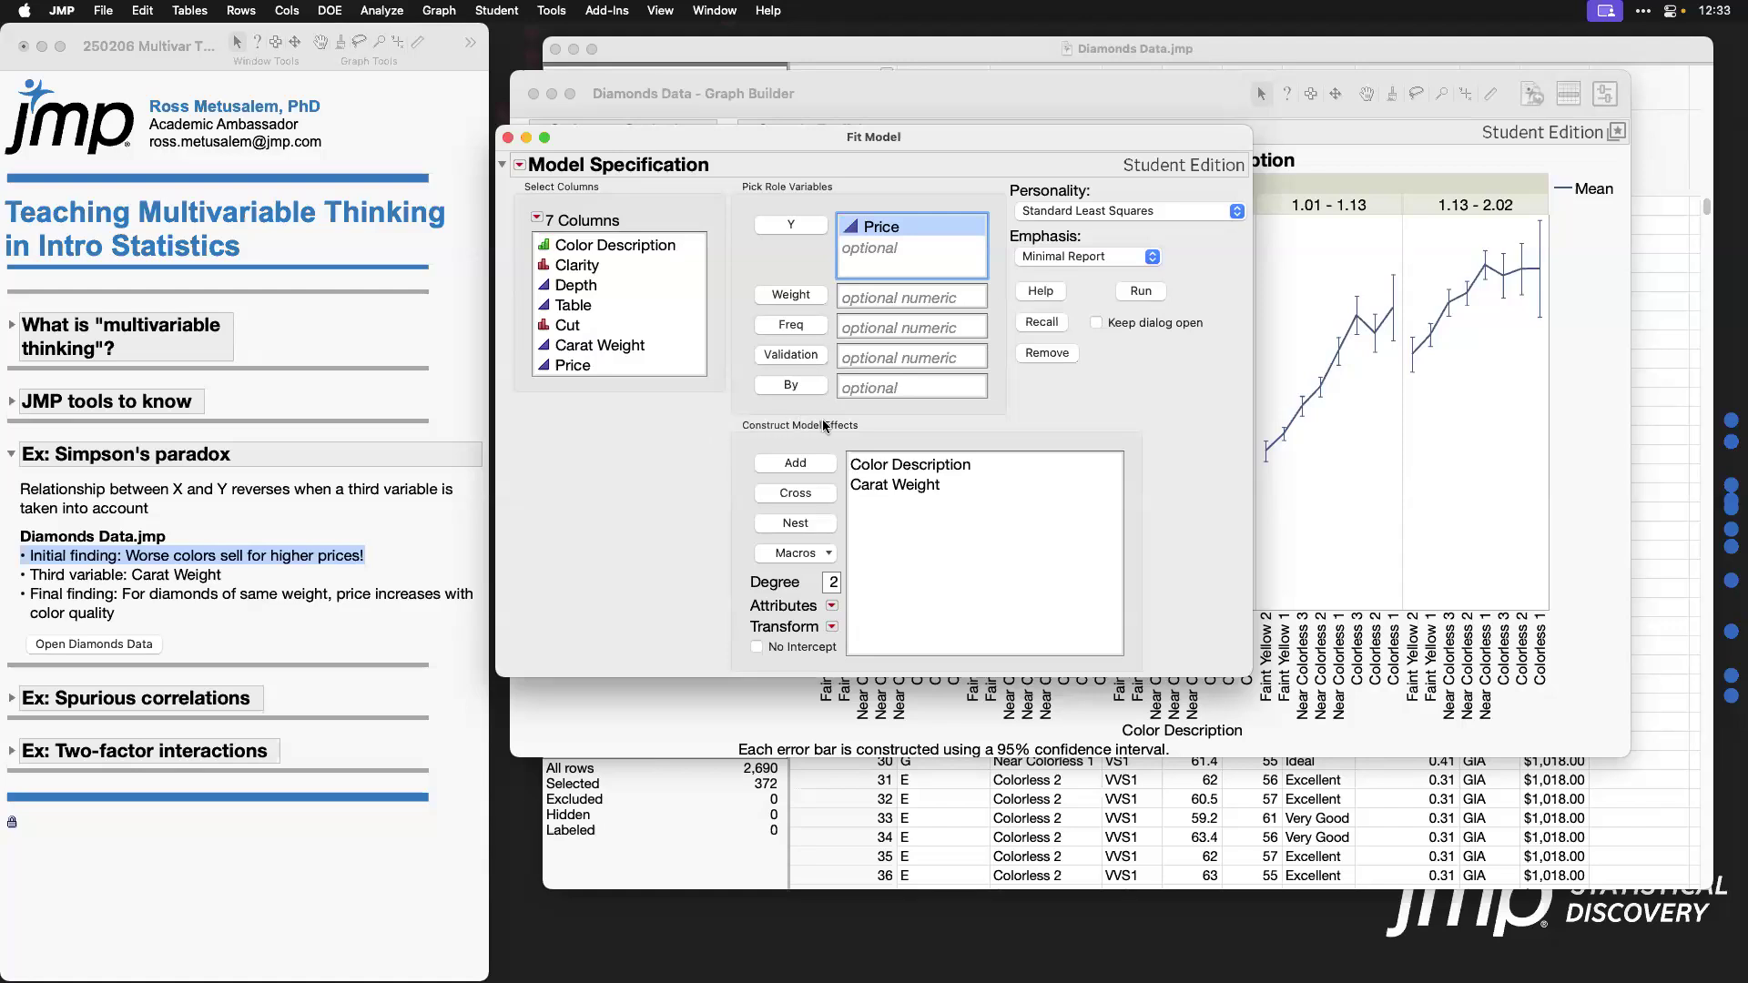
pyautogui.click(916, 484)
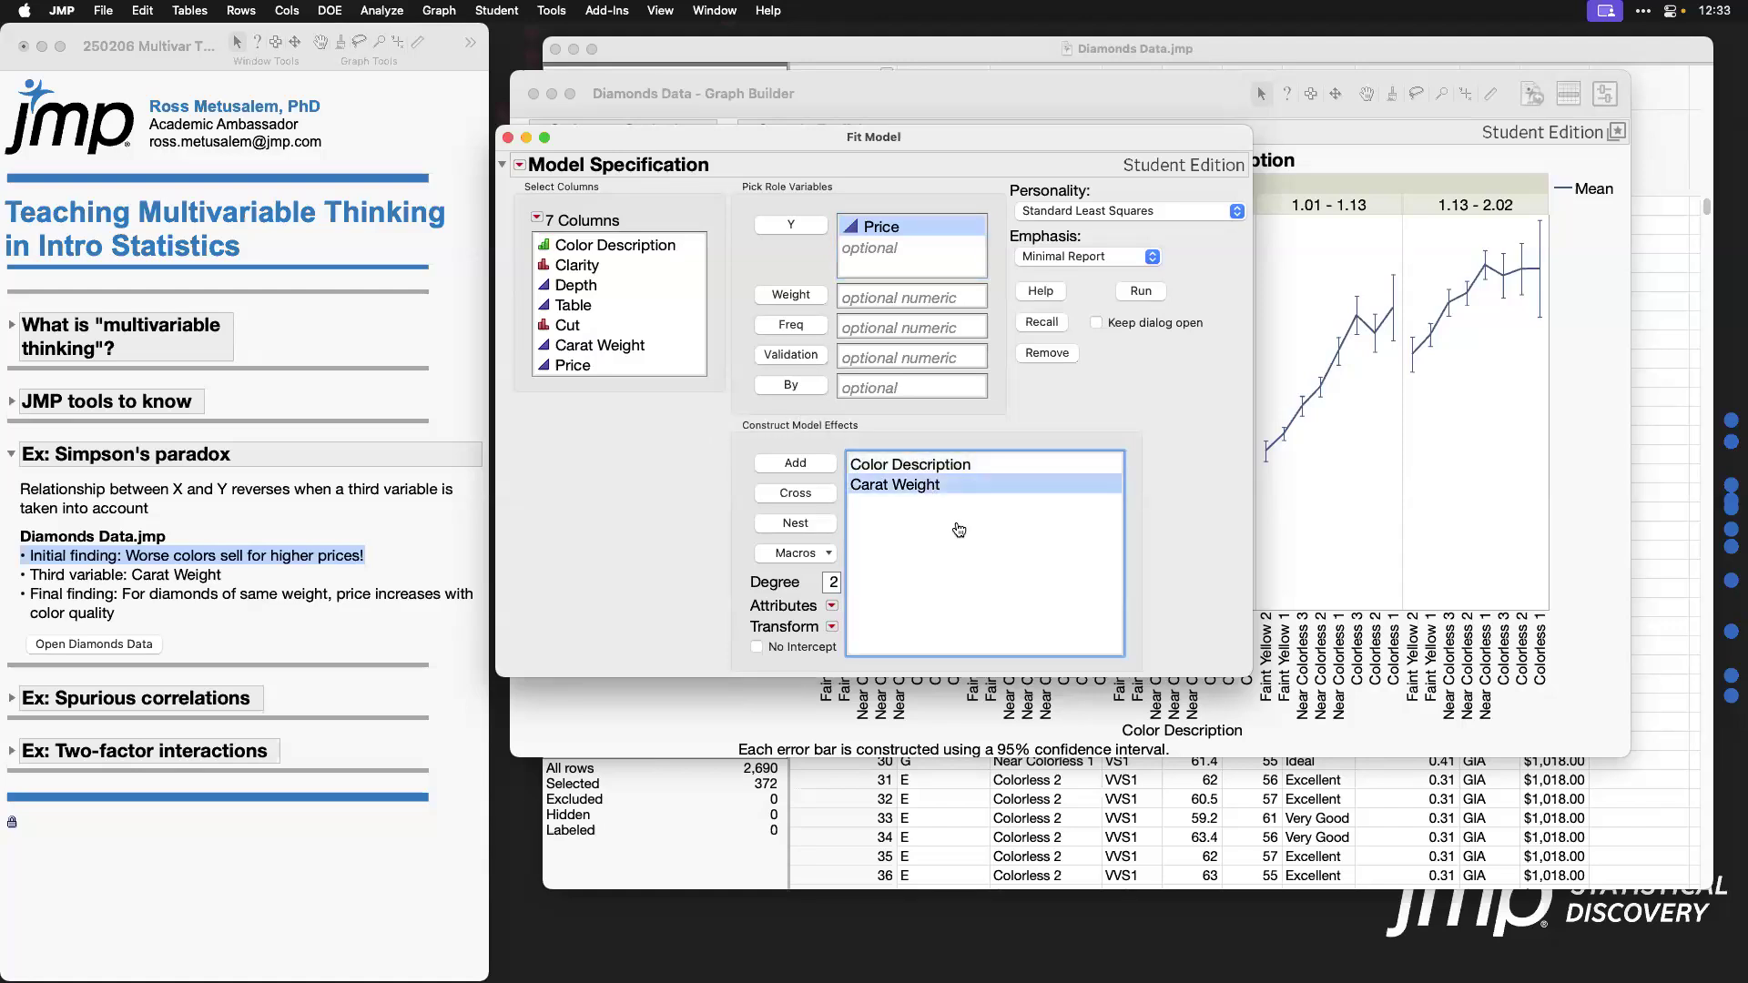
pyautogui.click(1056, 556)
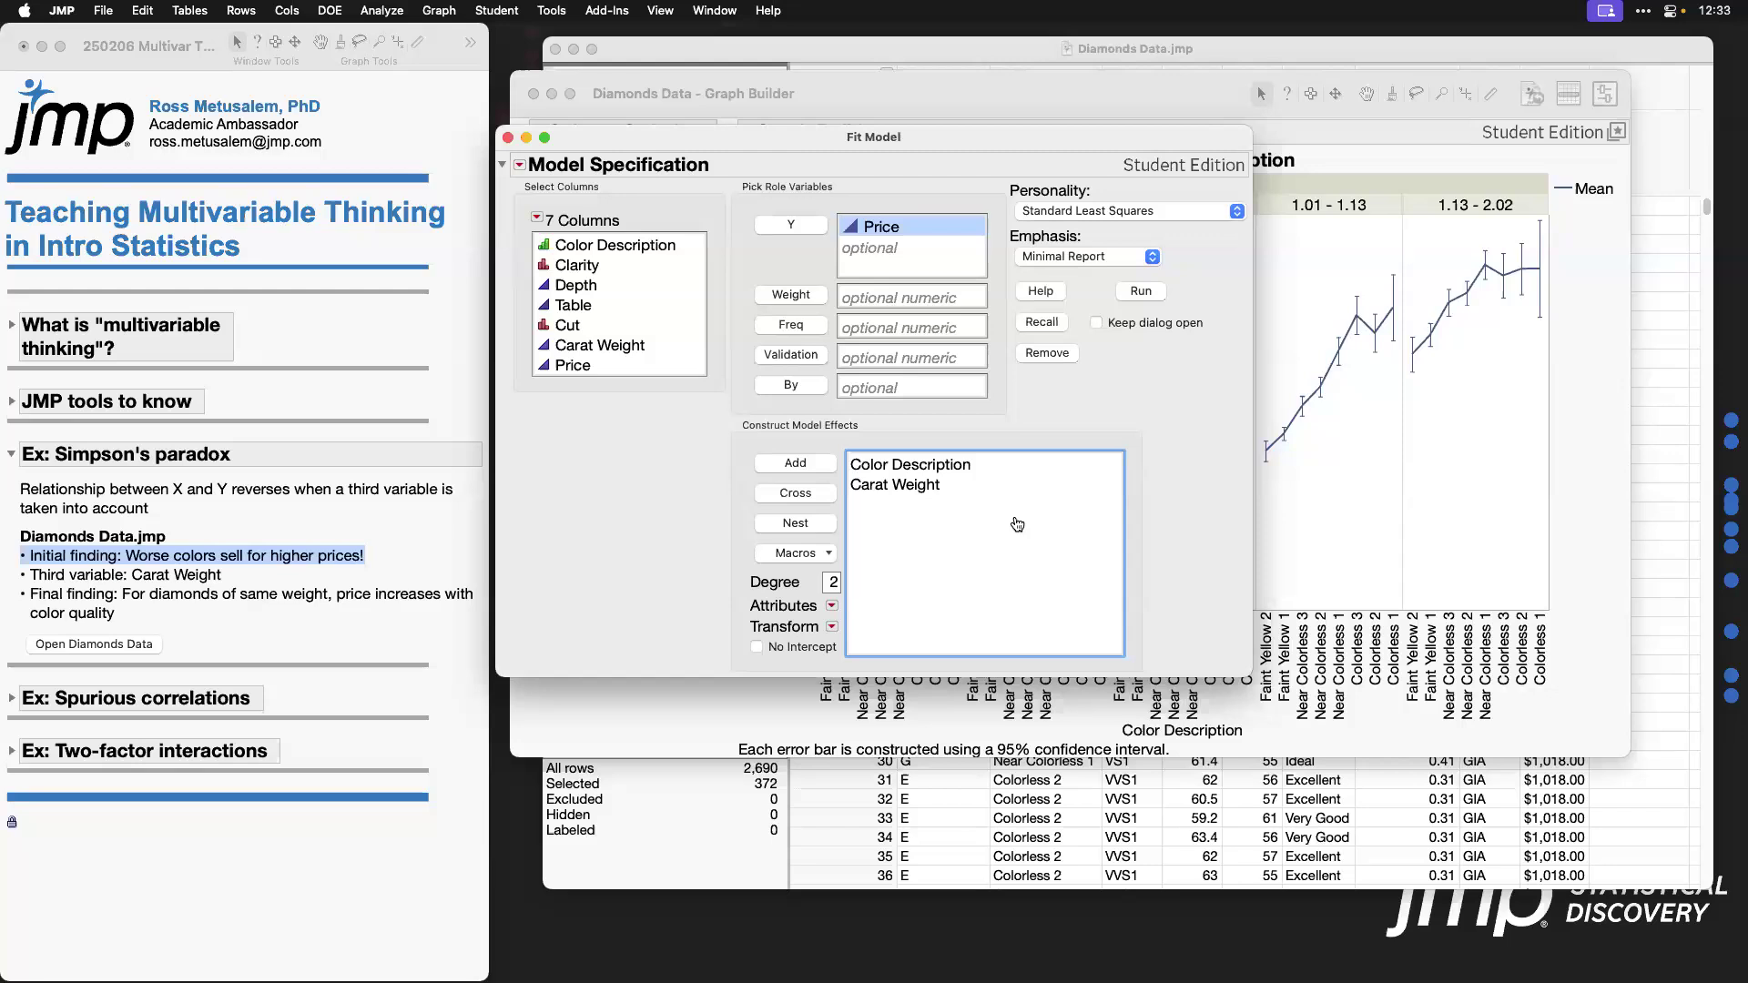
pyautogui.click(1144, 292)
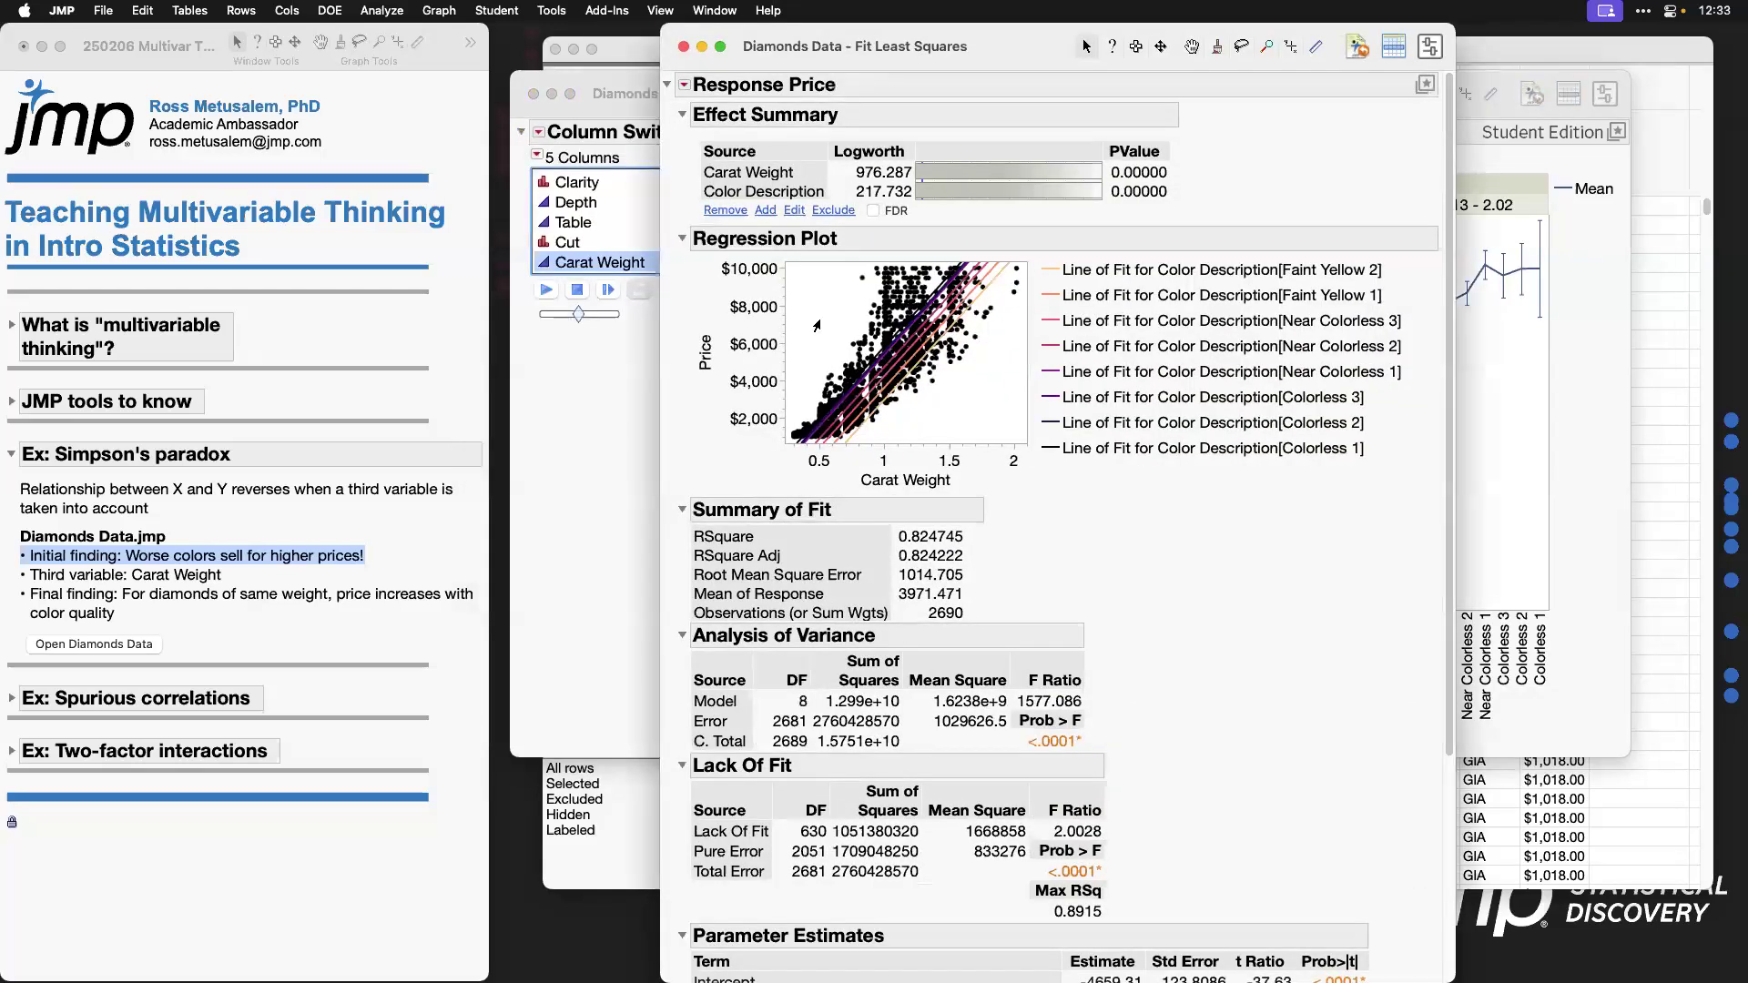
# Step: Collapse the Regression Plot, Summary of Fit, Analysis of Variance, Lack of Fit, Parameter Estimates and Effect Tests sections
pyautogui.click(683, 240)
pyautogui.click(682, 266)
pyautogui.click(682, 294)
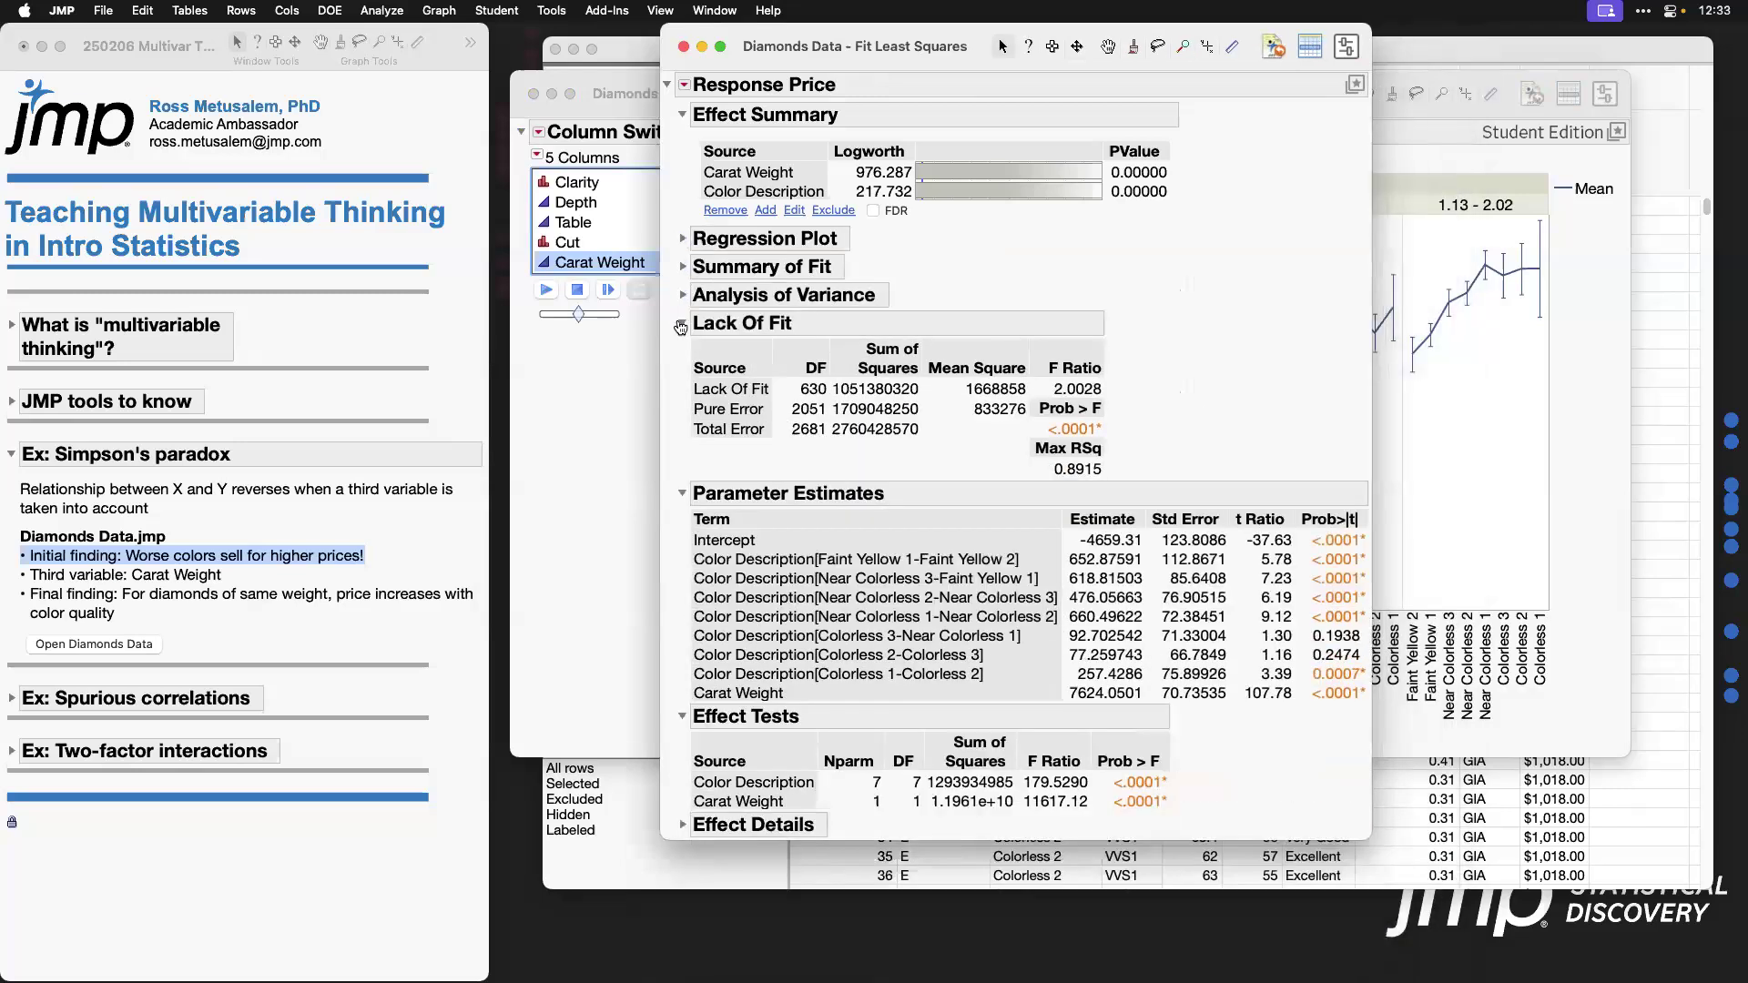
pyautogui.click(682, 323)
pyautogui.click(682, 351)
pyautogui.click(682, 380)
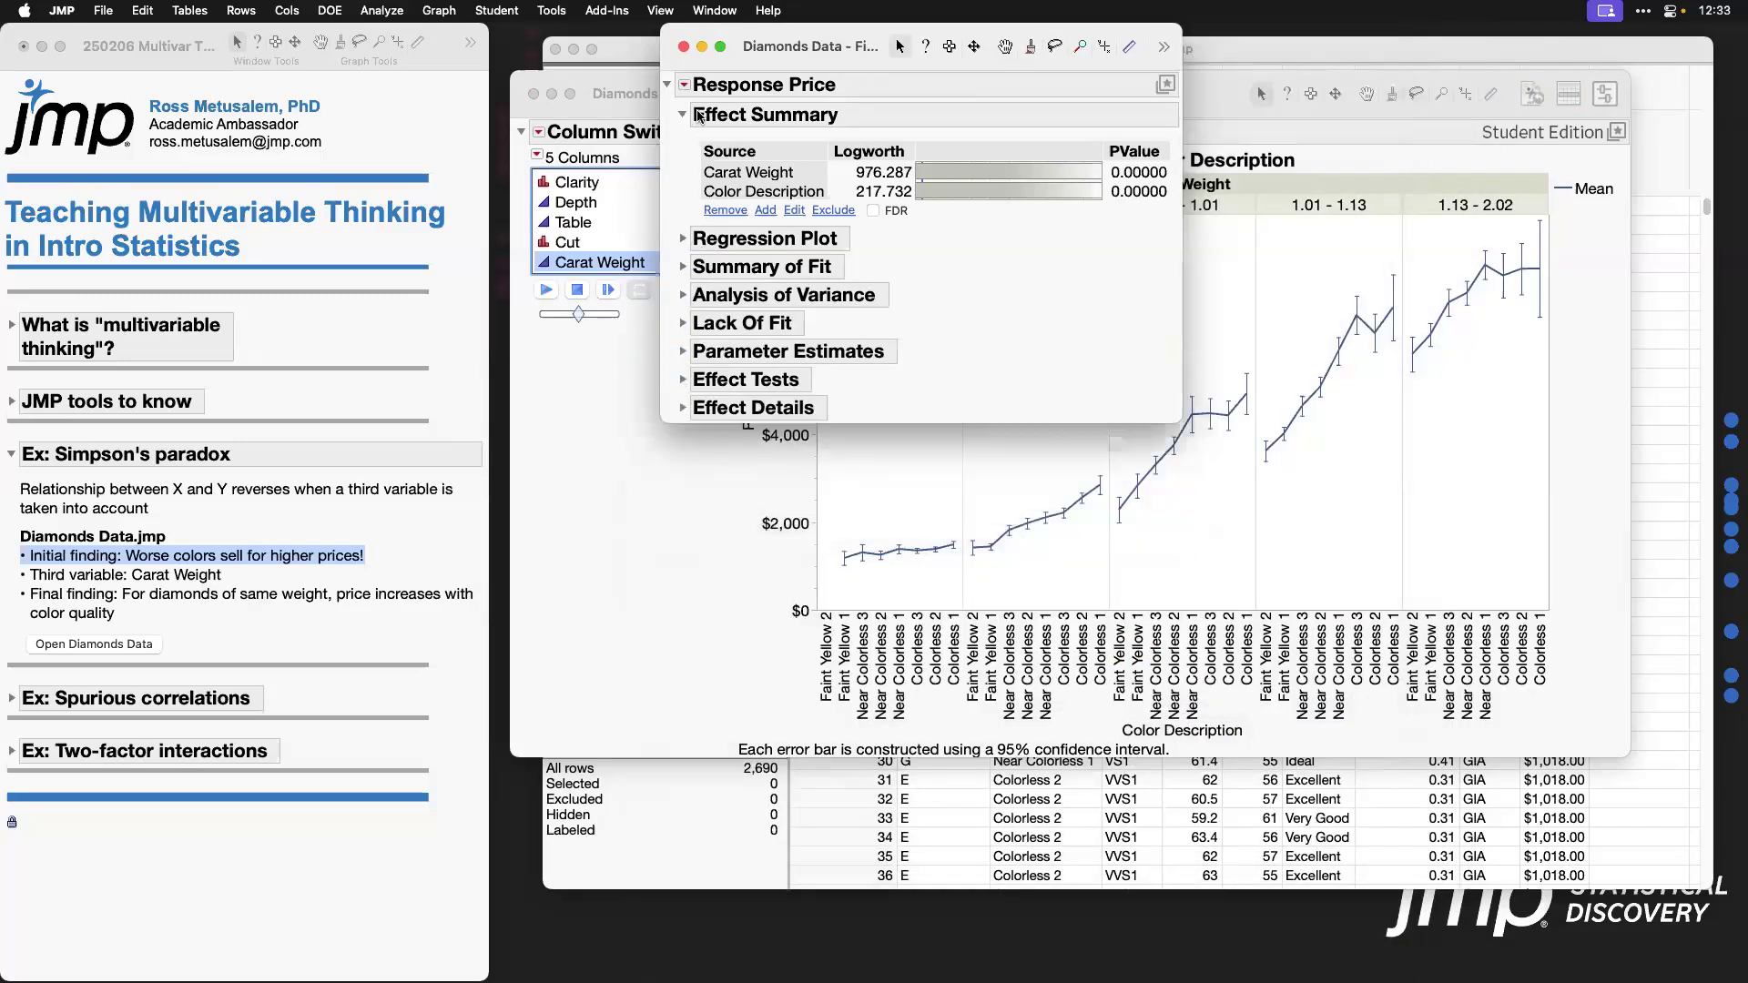
# Step: Add an enlarged Prediction Profiler to the Response Price report and set it to Colorless 1 at Carat Weight 1.182
pyautogui.click(685, 85)
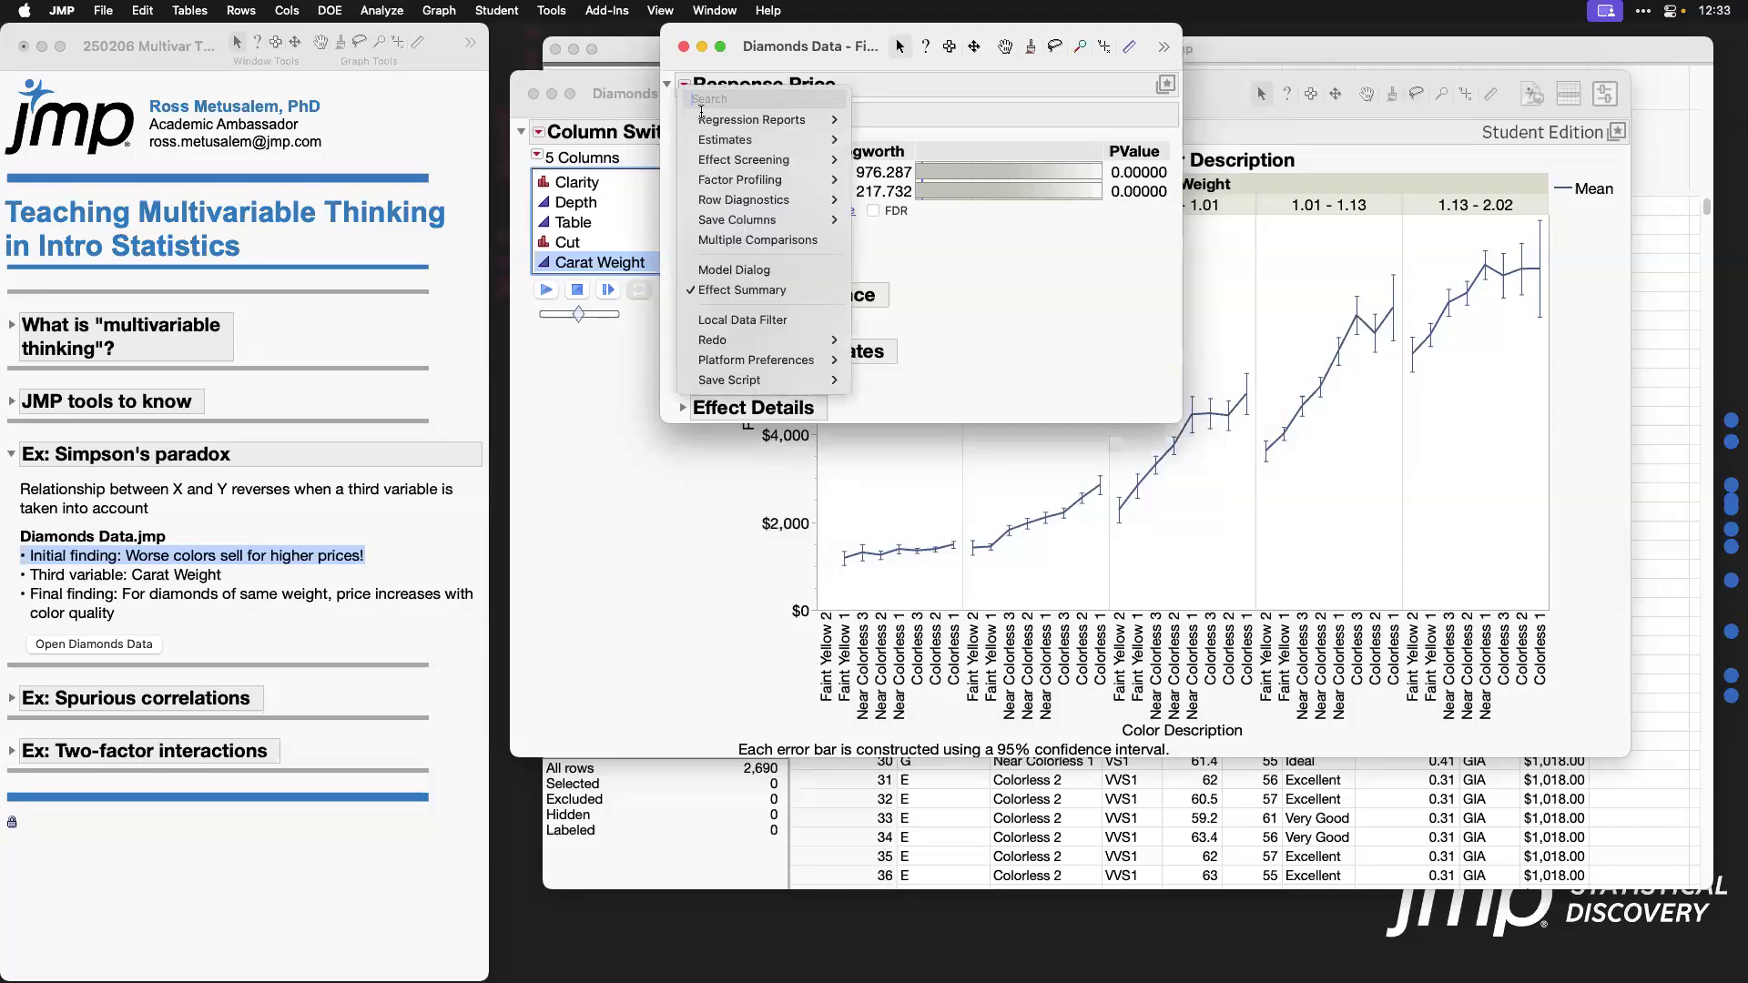
pyautogui.moveTo(754, 185)
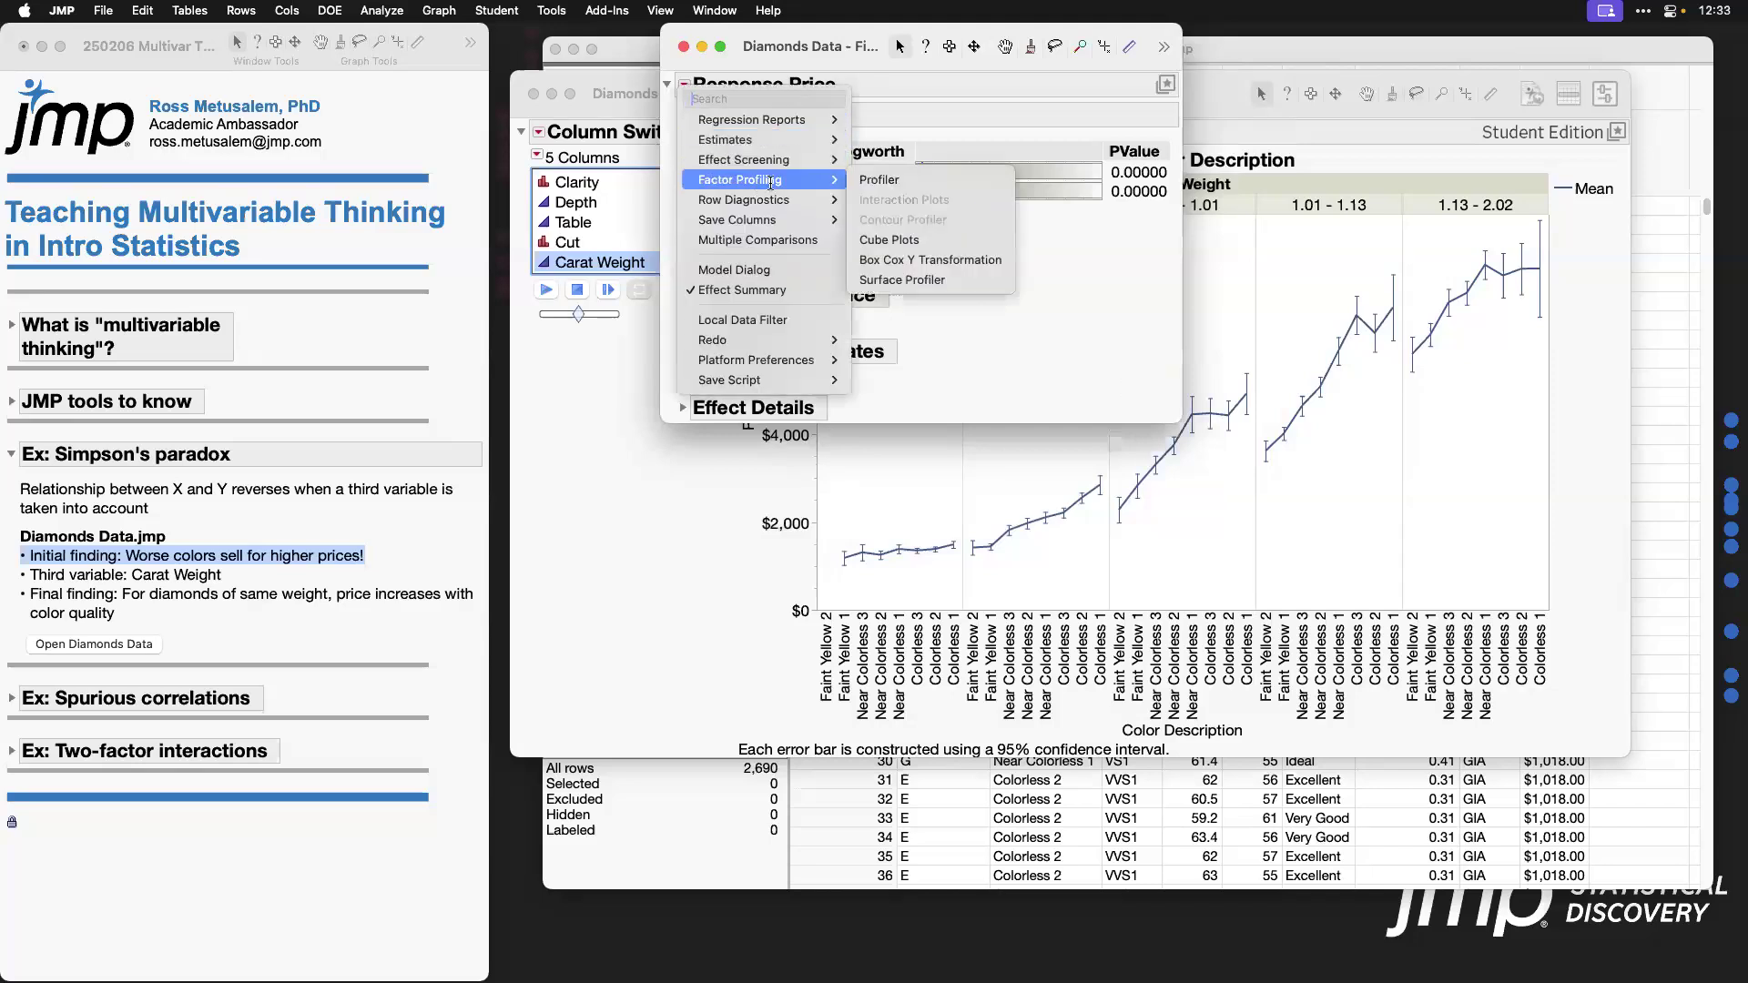
pyautogui.click(932, 179)
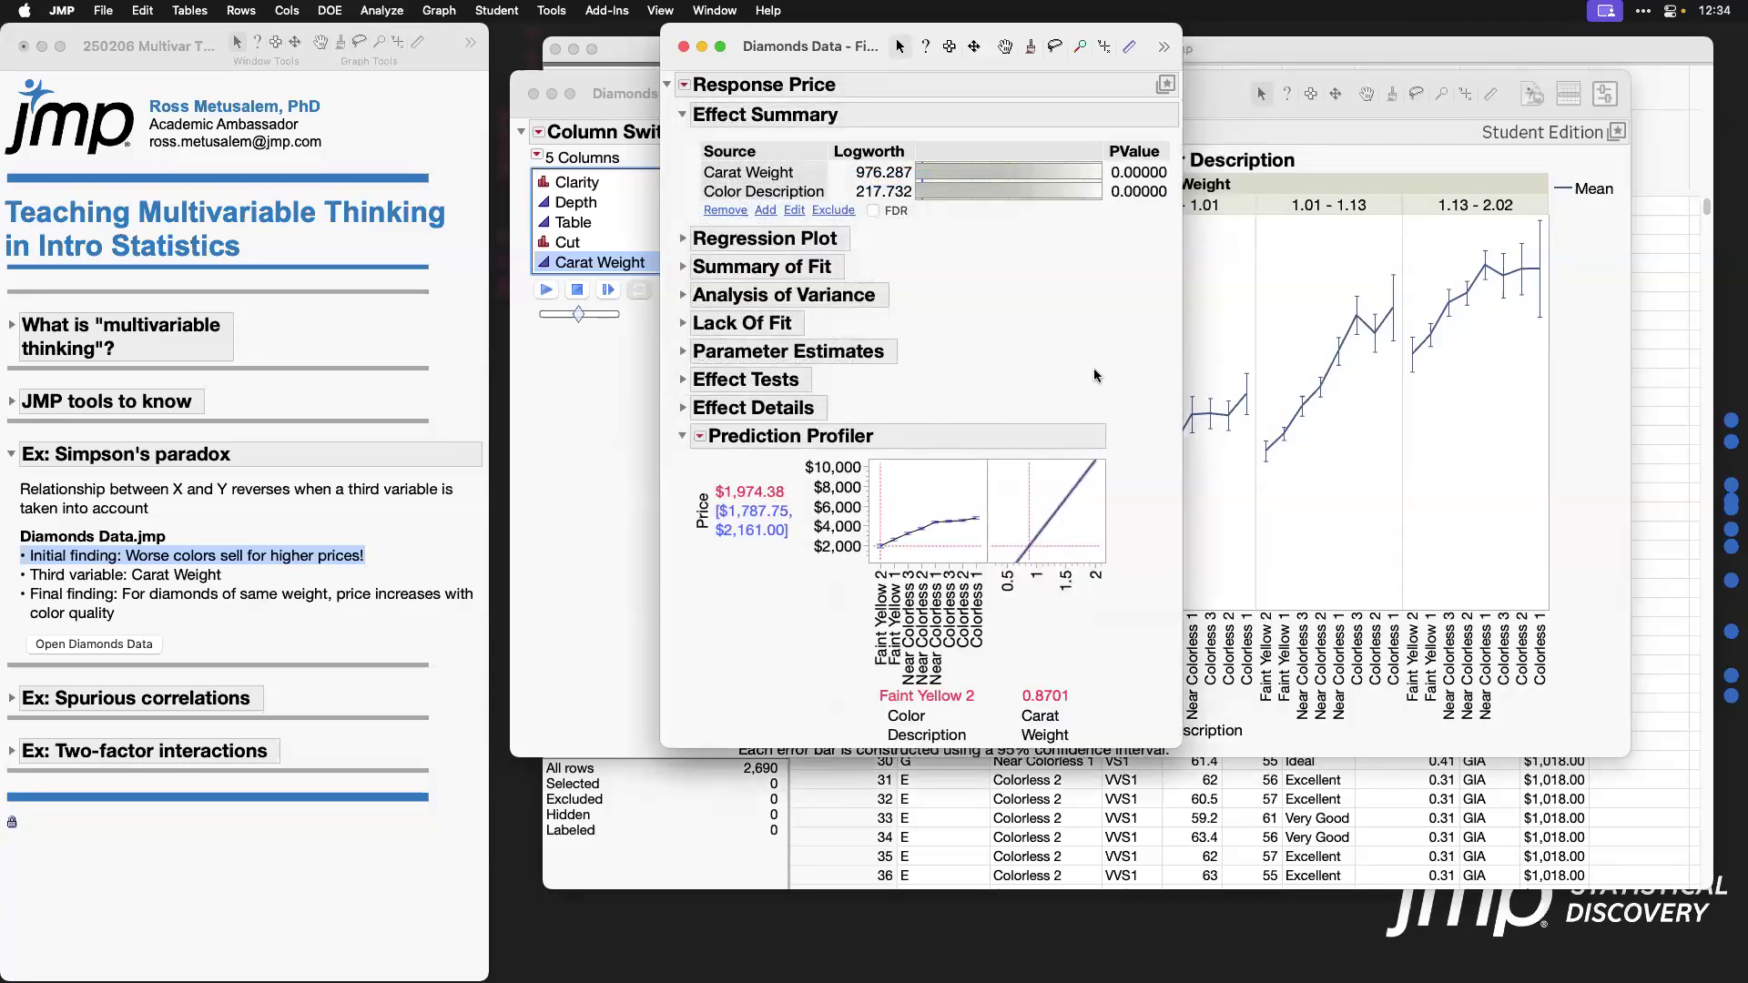
pyautogui.moveTo(1104, 563)
pyautogui.mouseDown()
pyautogui.moveTo(1142, 604)
pyautogui.moveTo(1112, 560)
pyautogui.moveTo(1129, 557)
pyautogui.moveTo(1102, 570)
pyautogui.mouseUp()
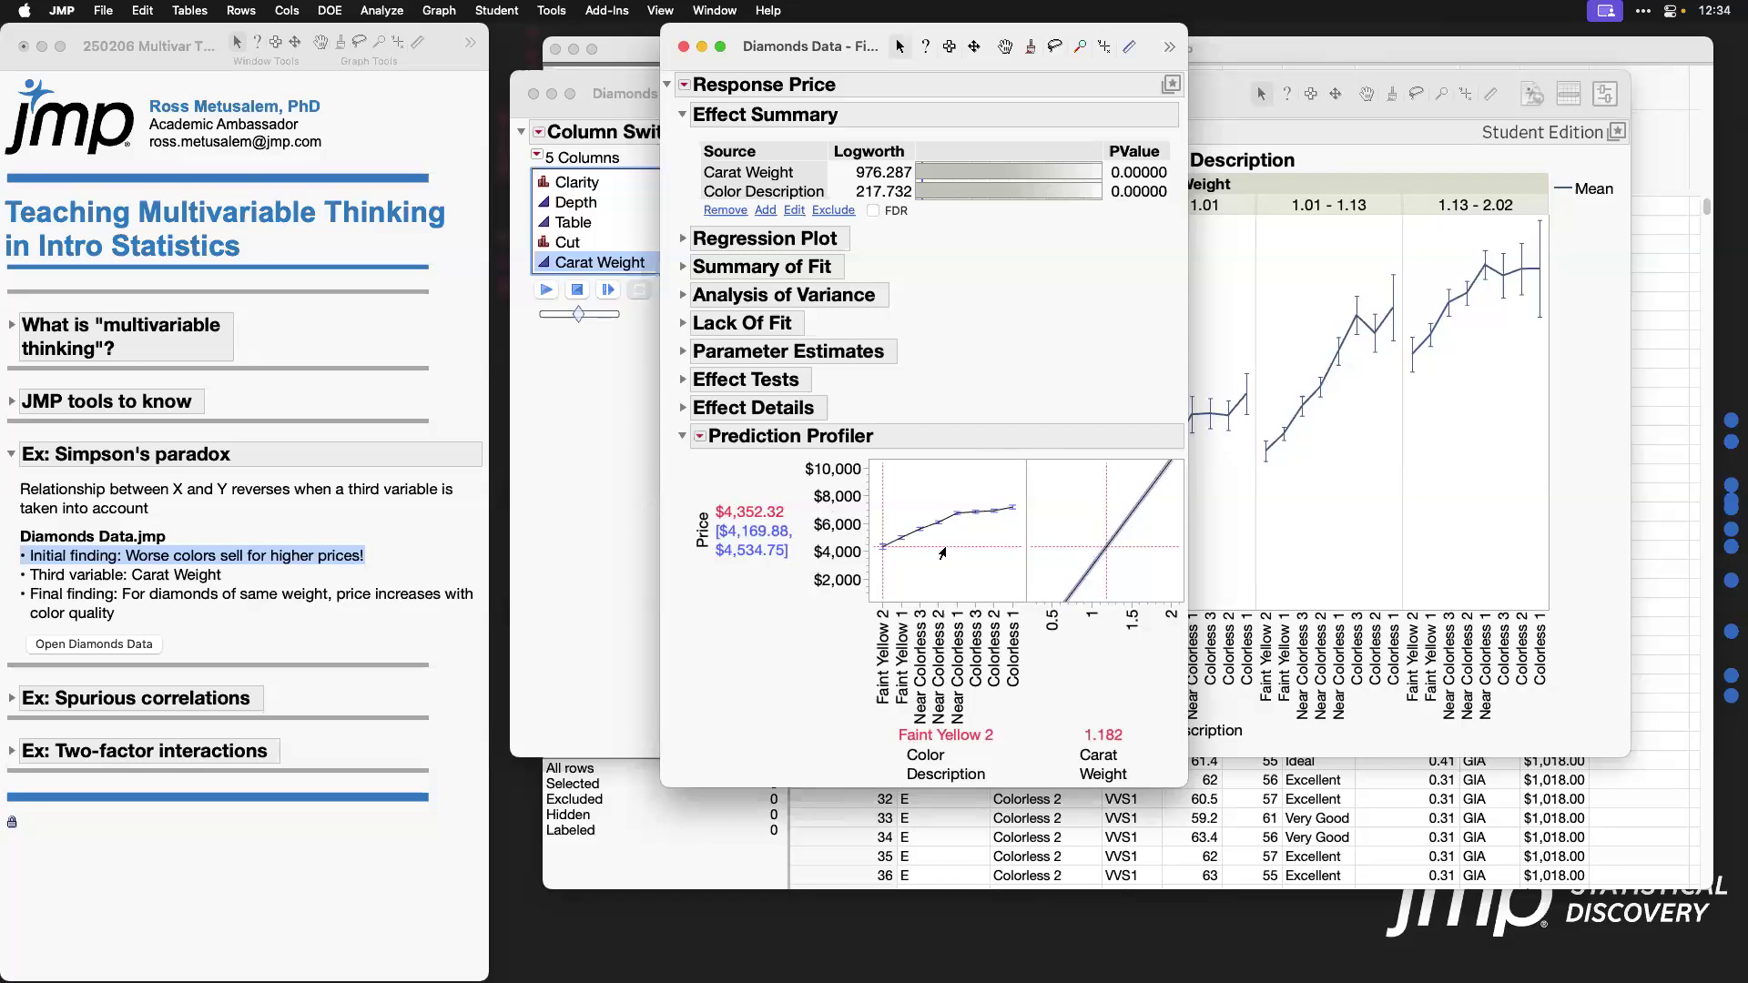
pyautogui.click(904, 568)
pyautogui.moveTo(904, 567); pyautogui.dragTo(1014, 544)
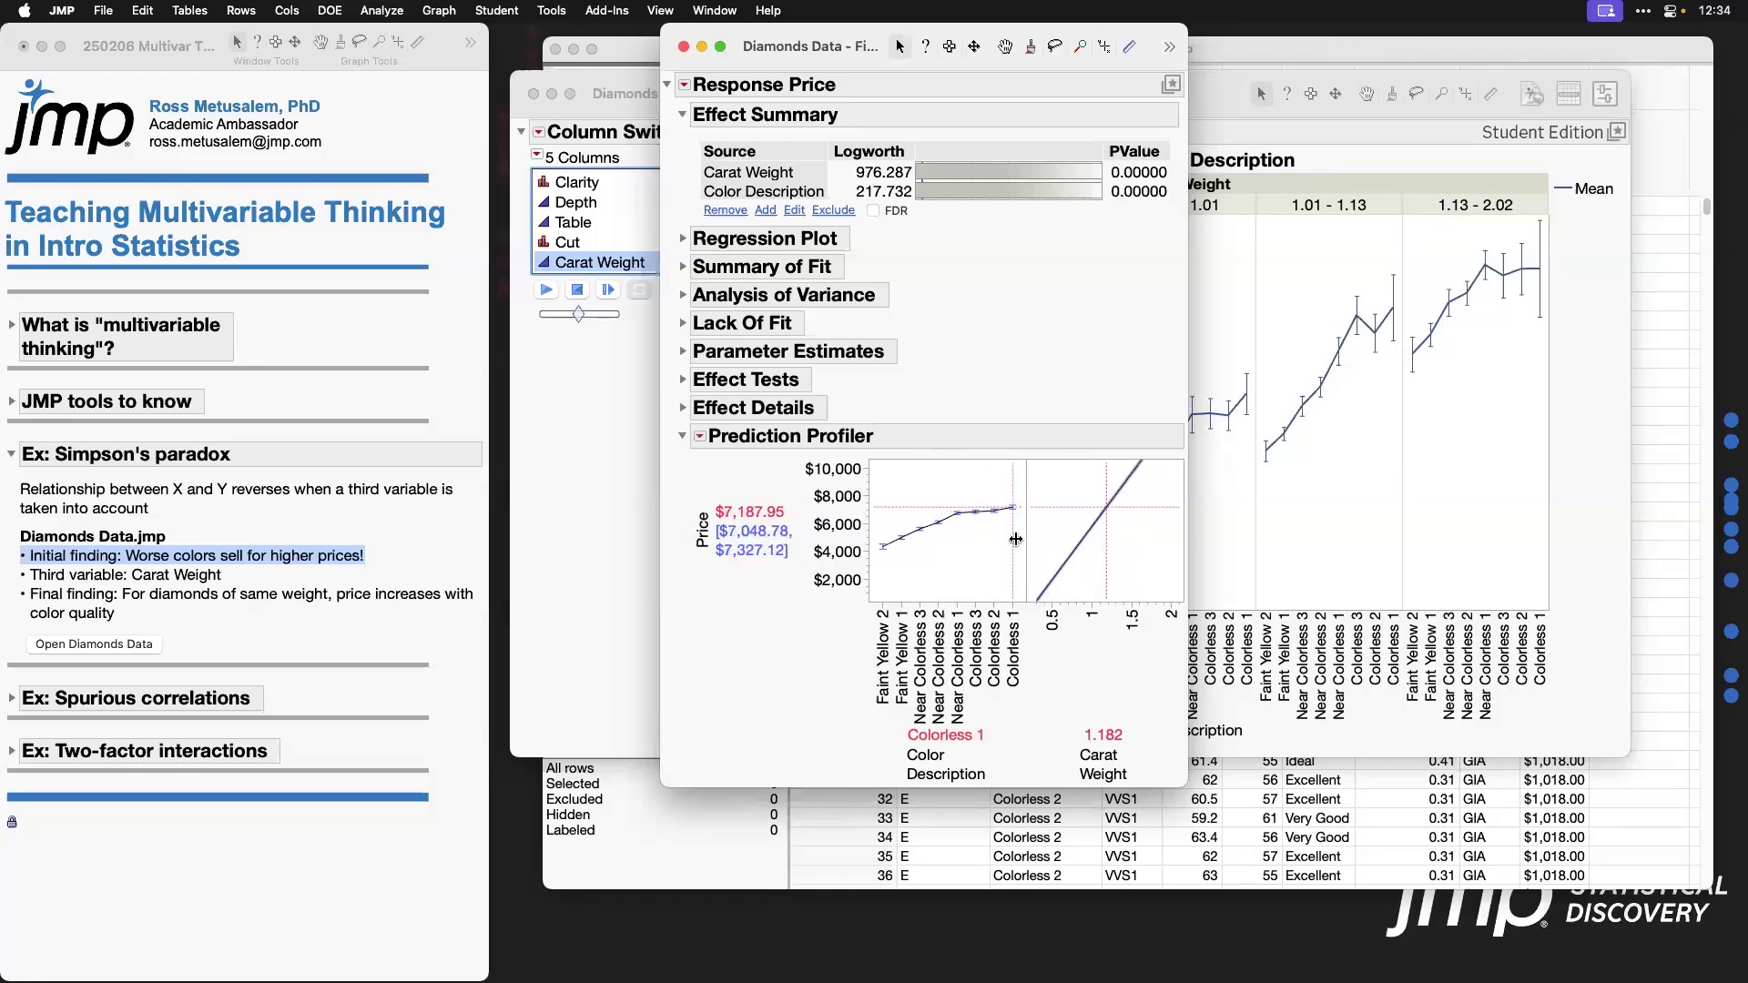
# Step: Apply the saved preset "Profiler and Summary" to the least squares report, and close the report
pyautogui.click(1171, 85)
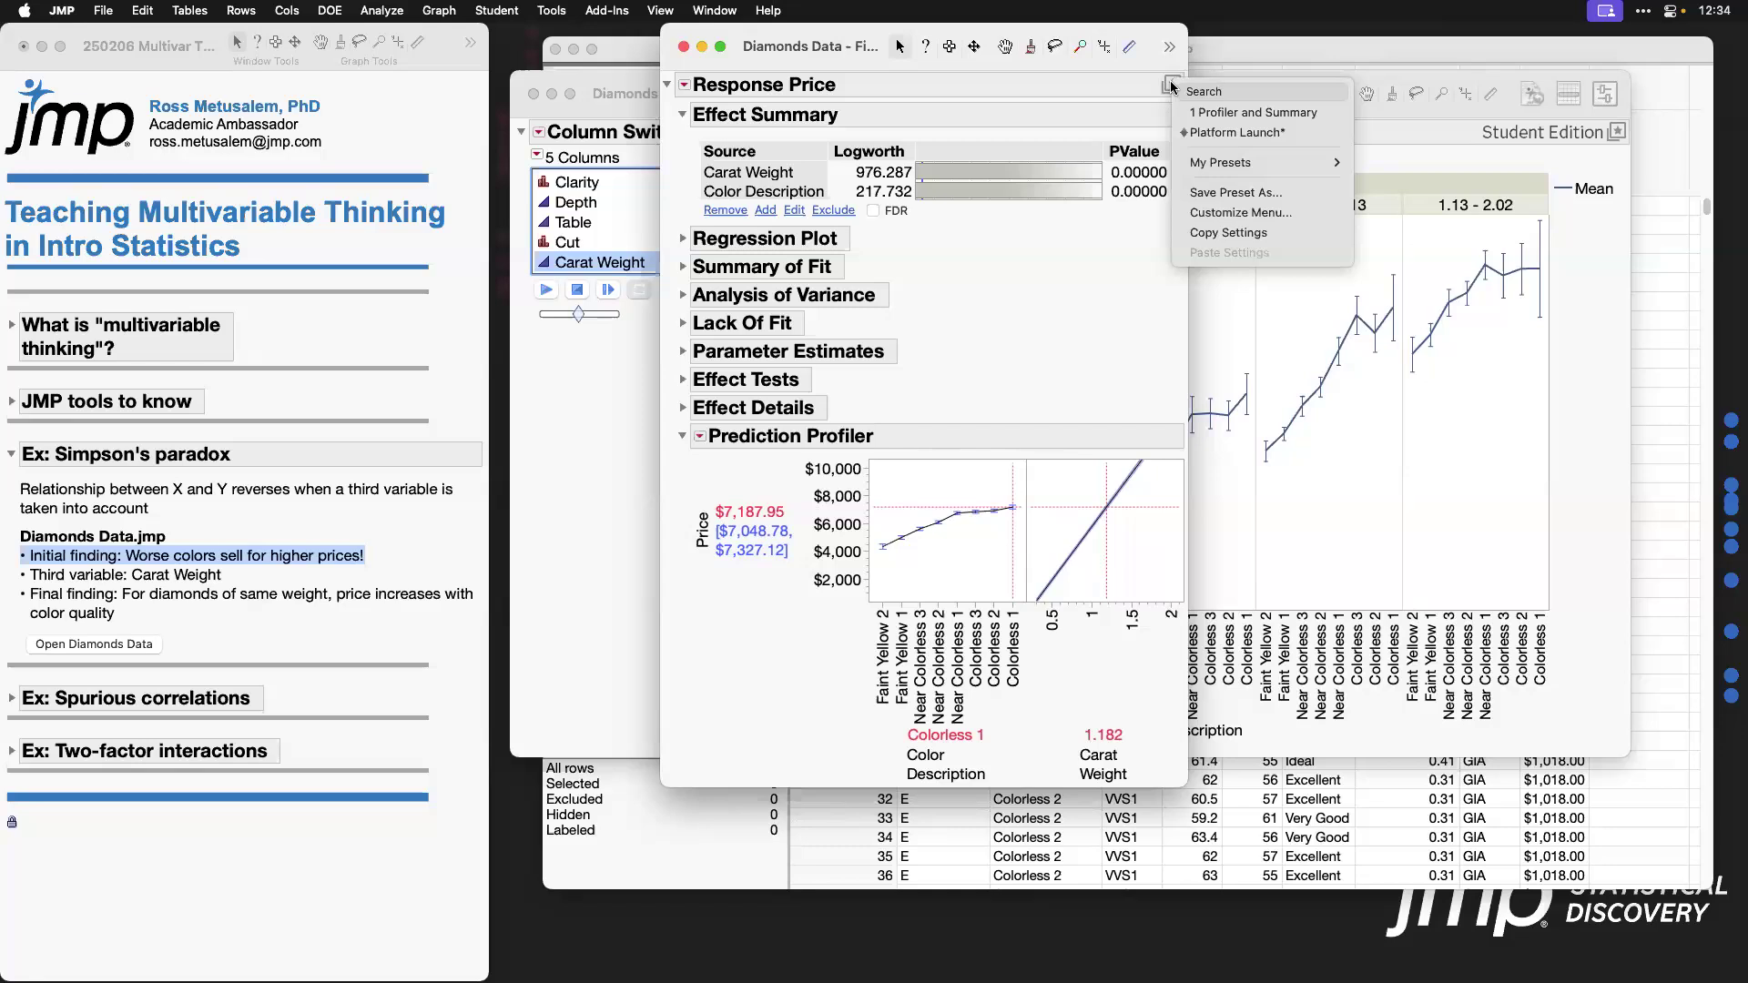
pyautogui.moveTo(1274, 163)
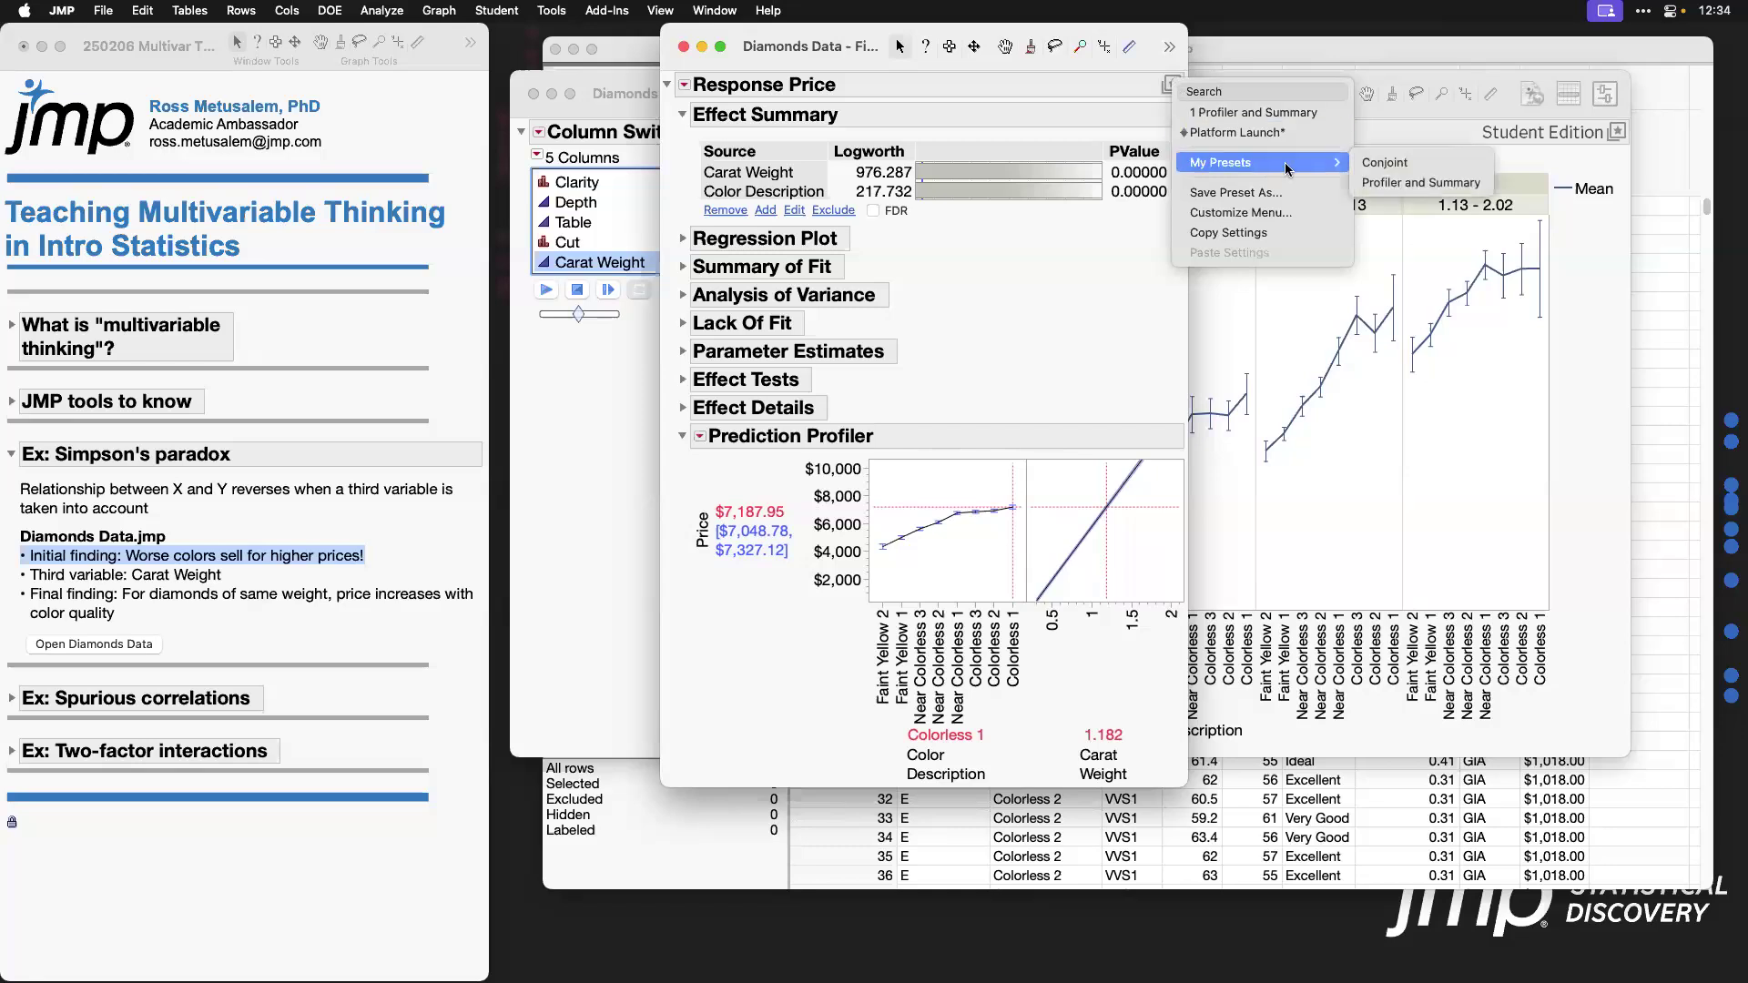
pyautogui.click(1429, 185)
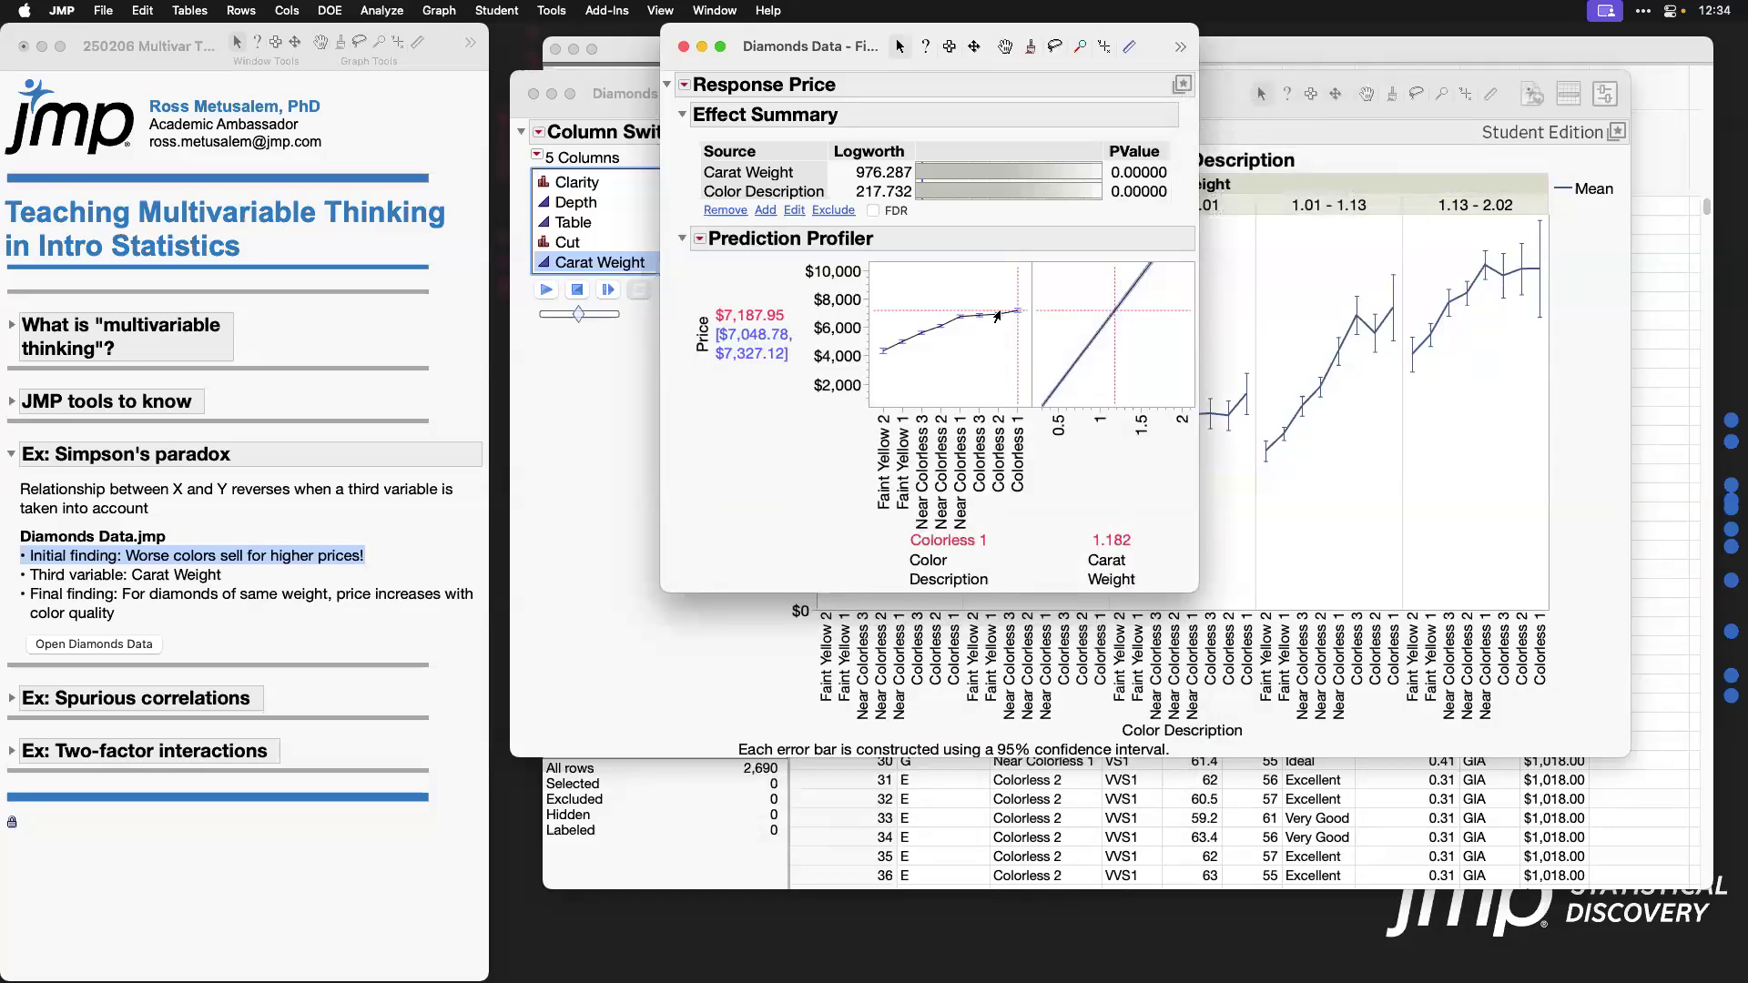
pyautogui.click(684, 48)
# Step: Reposition the price graph window and remove its Column Switcher
pyautogui.moveTo(906, 108); pyautogui.dragTo(905, 141)
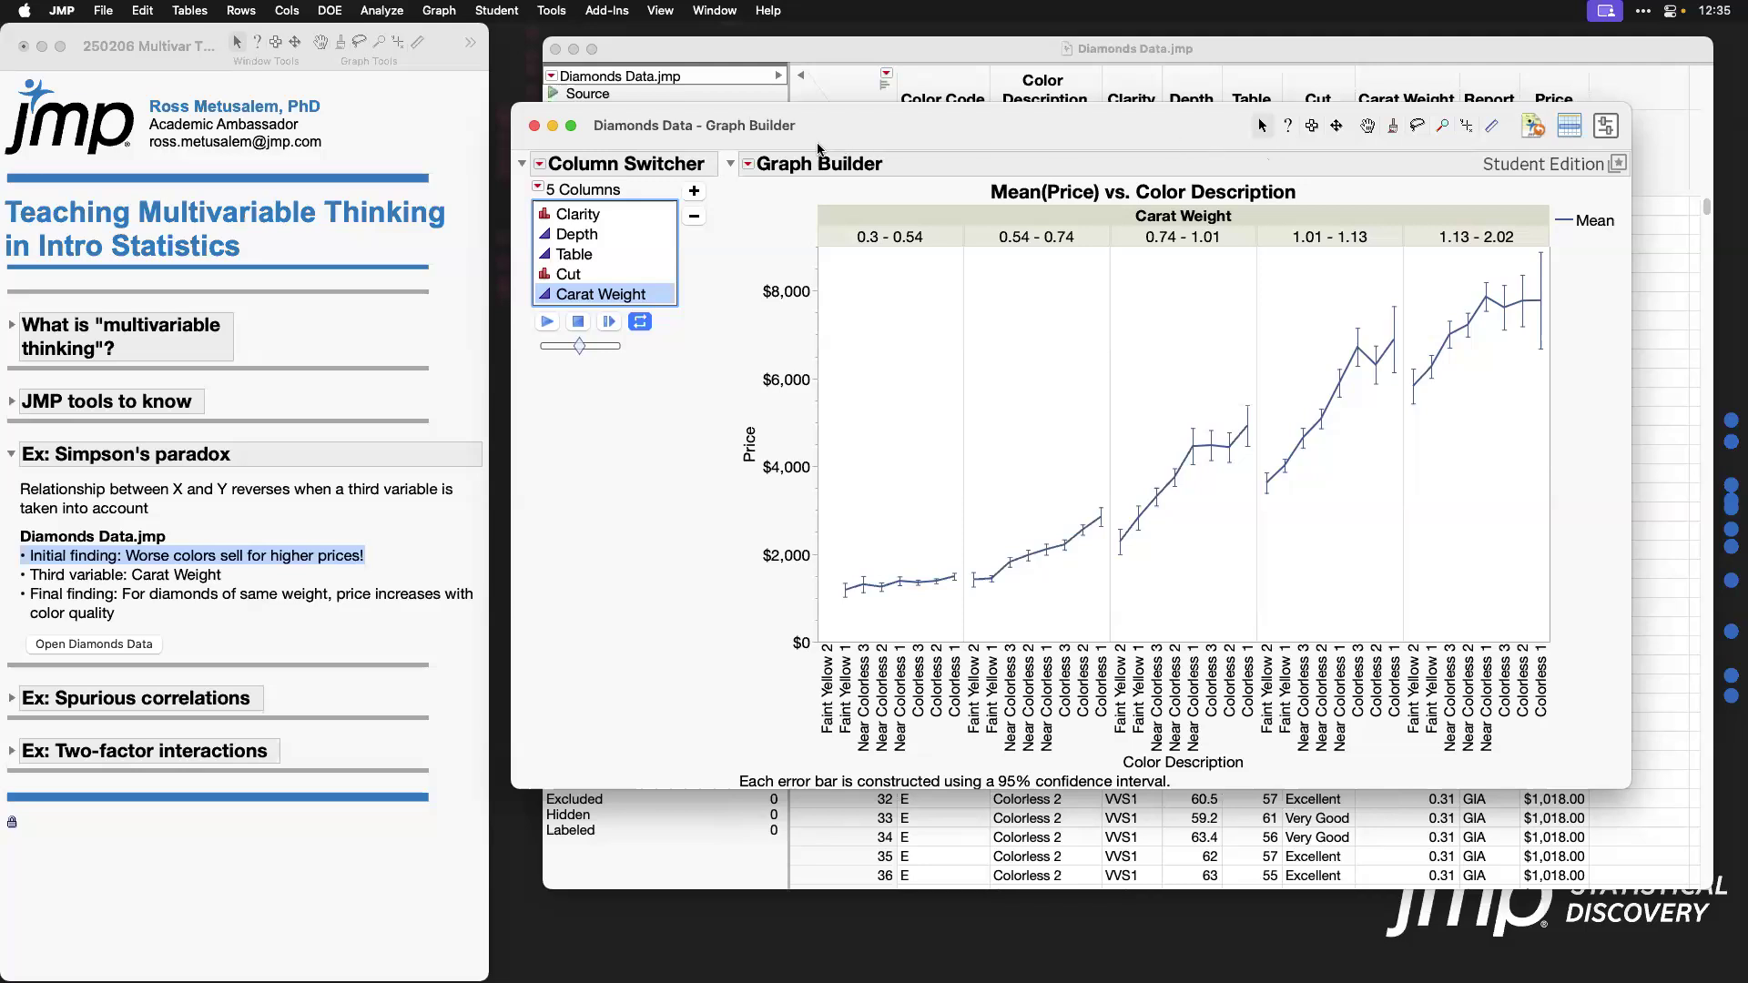
pyautogui.click(539, 164)
pyautogui.click(693, 322)
# Step: Reopen the graph's control panel, remove Carat Weight from the Group X zone, and finish editing the graph
pyautogui.click(536, 163)
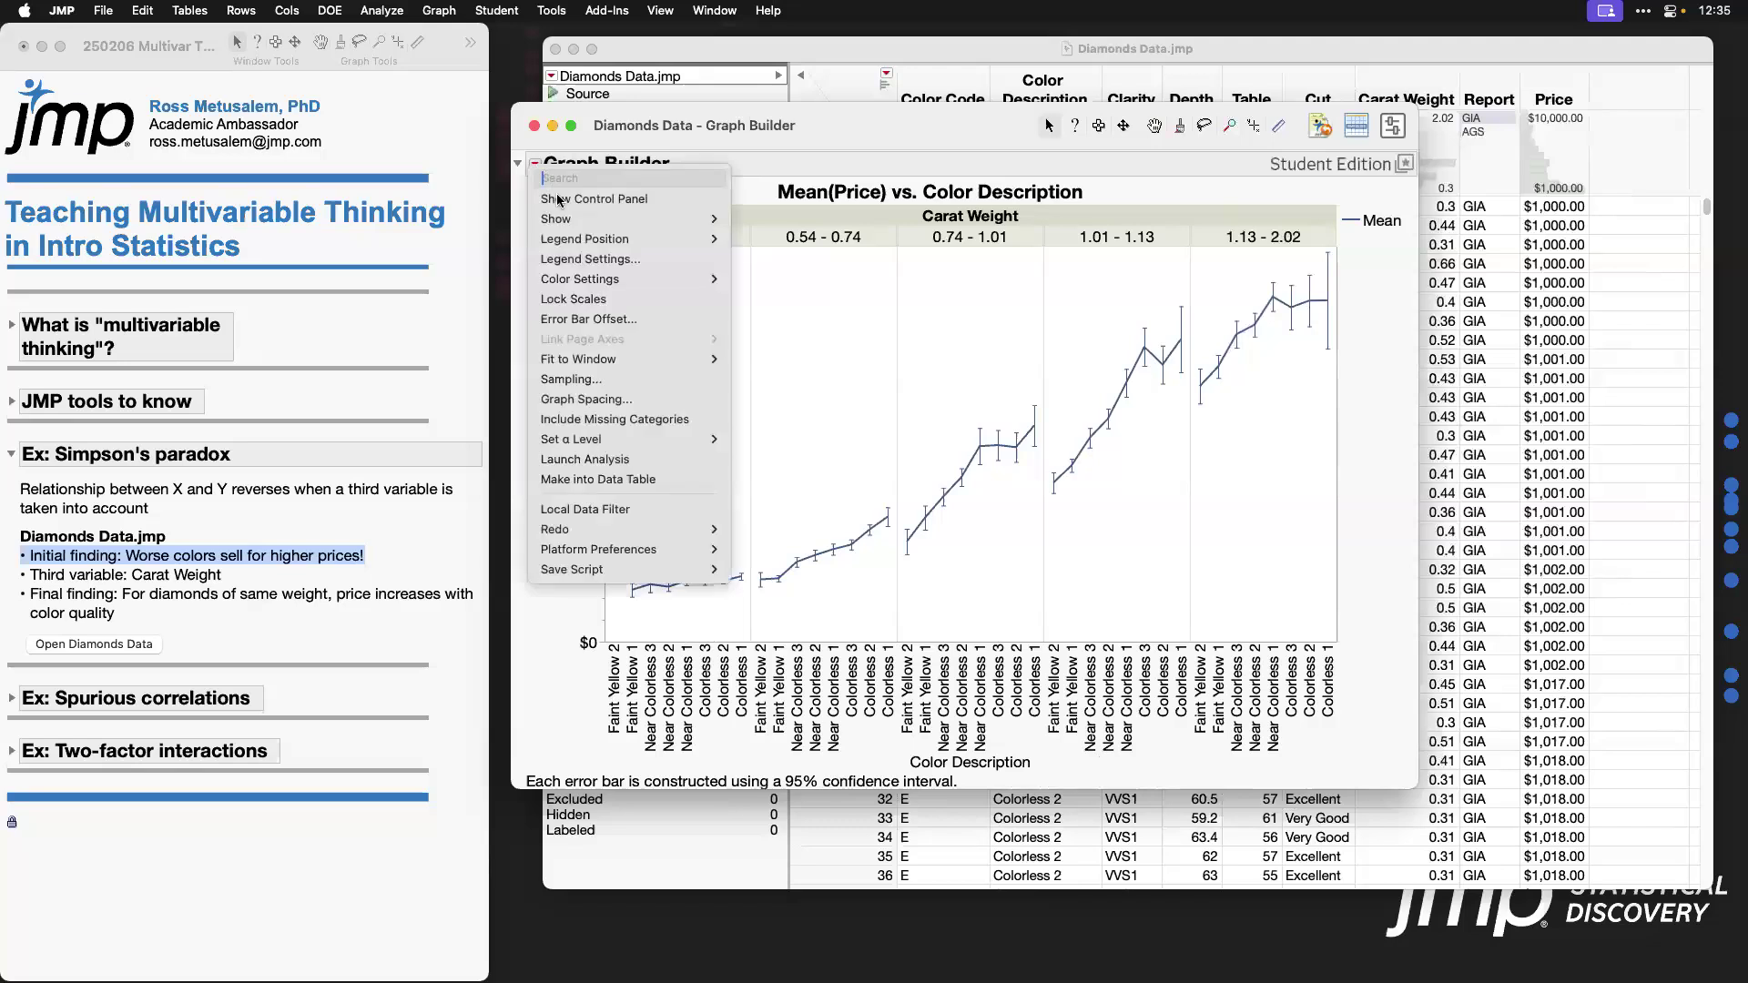
pyautogui.click(560, 200)
pyautogui.moveTo(1248, 250); pyautogui.dragTo(1448, 201)
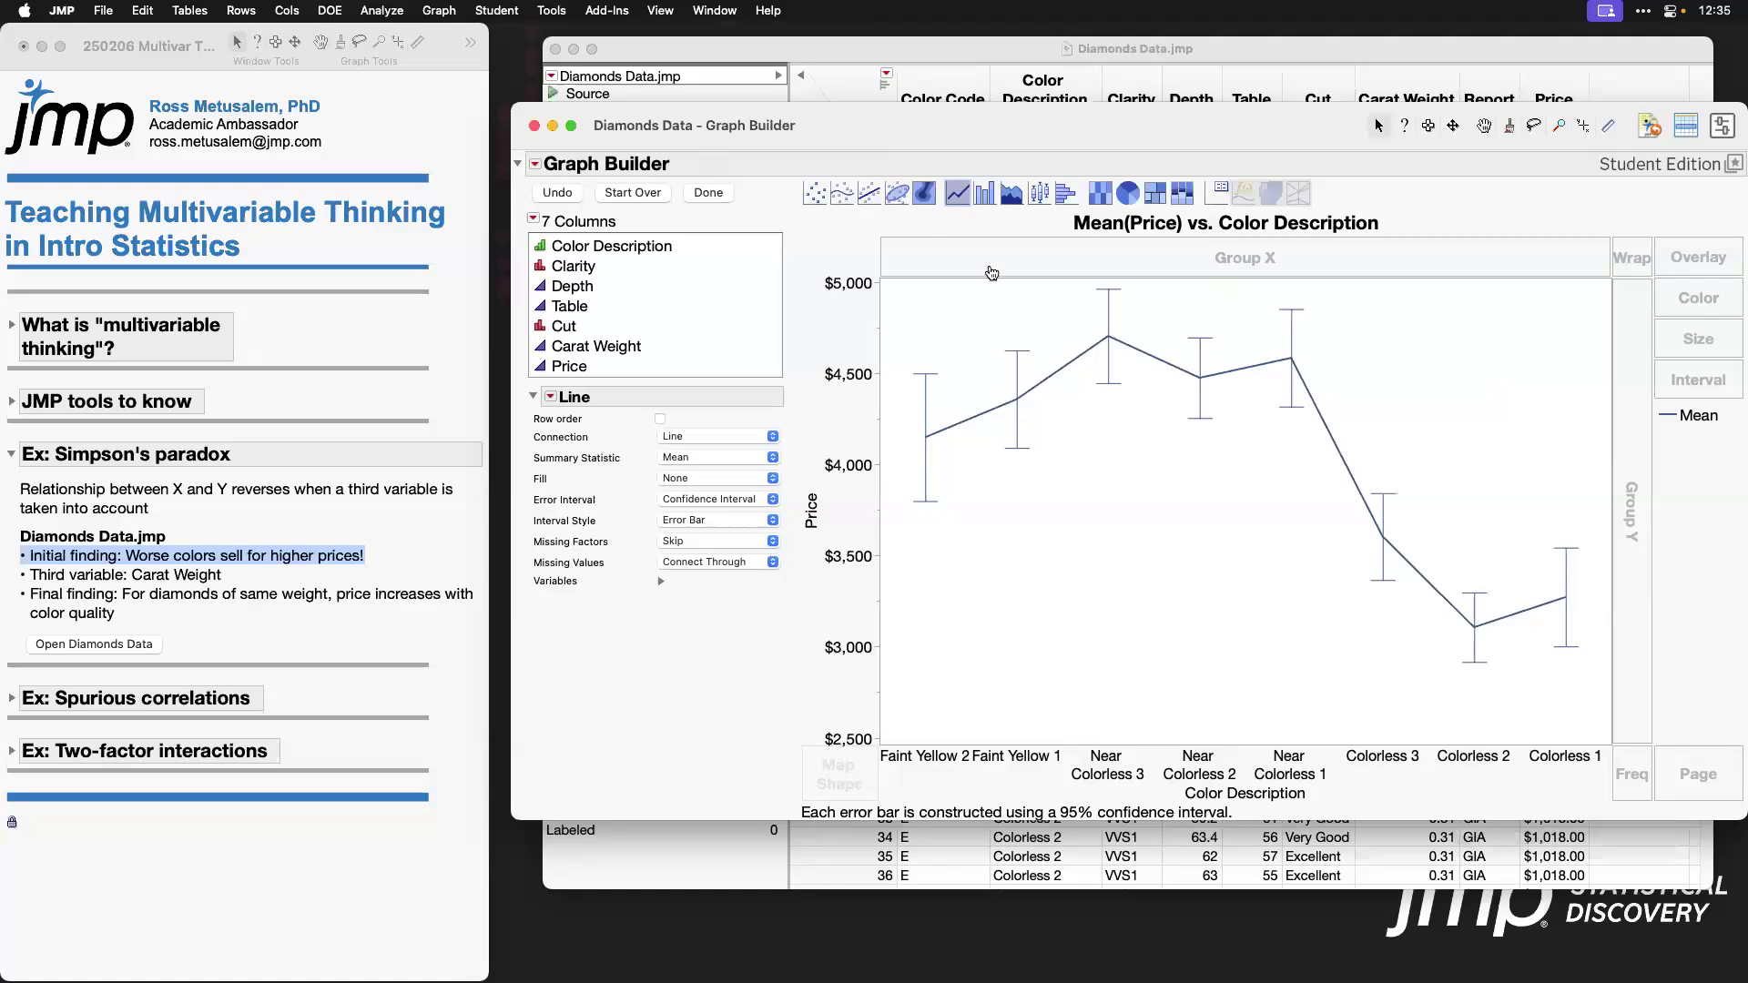
pyautogui.click(702, 194)
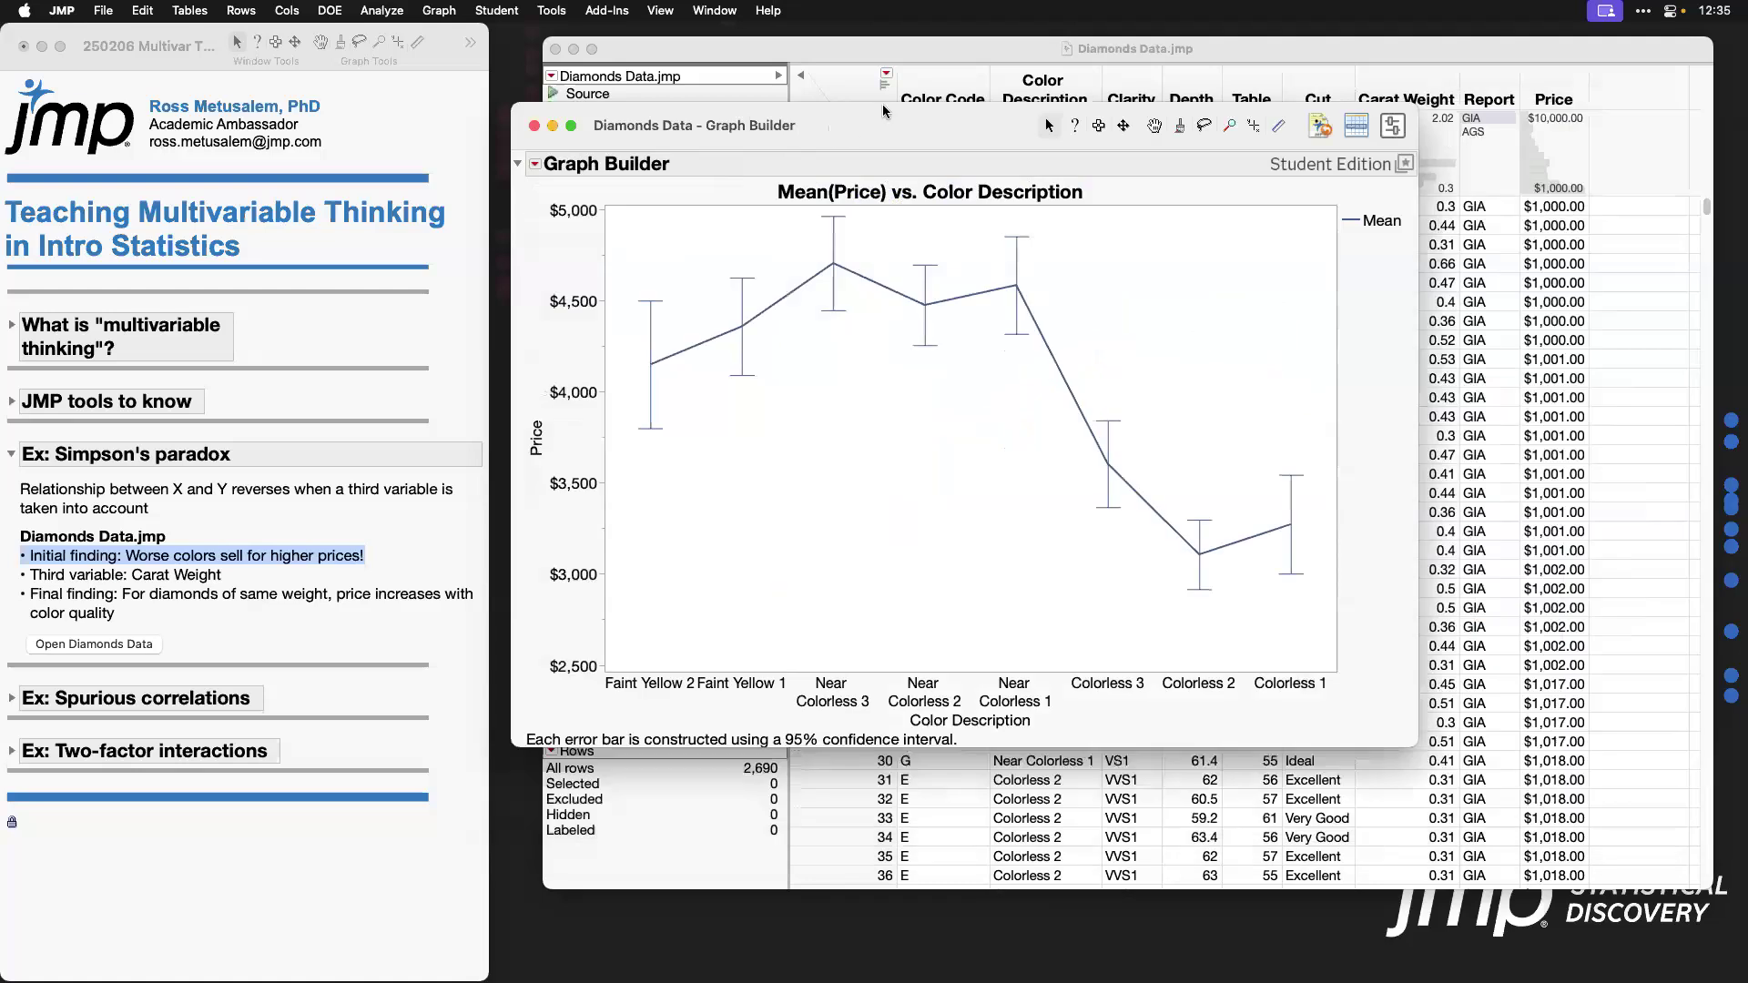
# Step: Add a Local Data Filter on Carat Weight to the Mean(Price) vs. Color Description graph
pyautogui.click(617, 121)
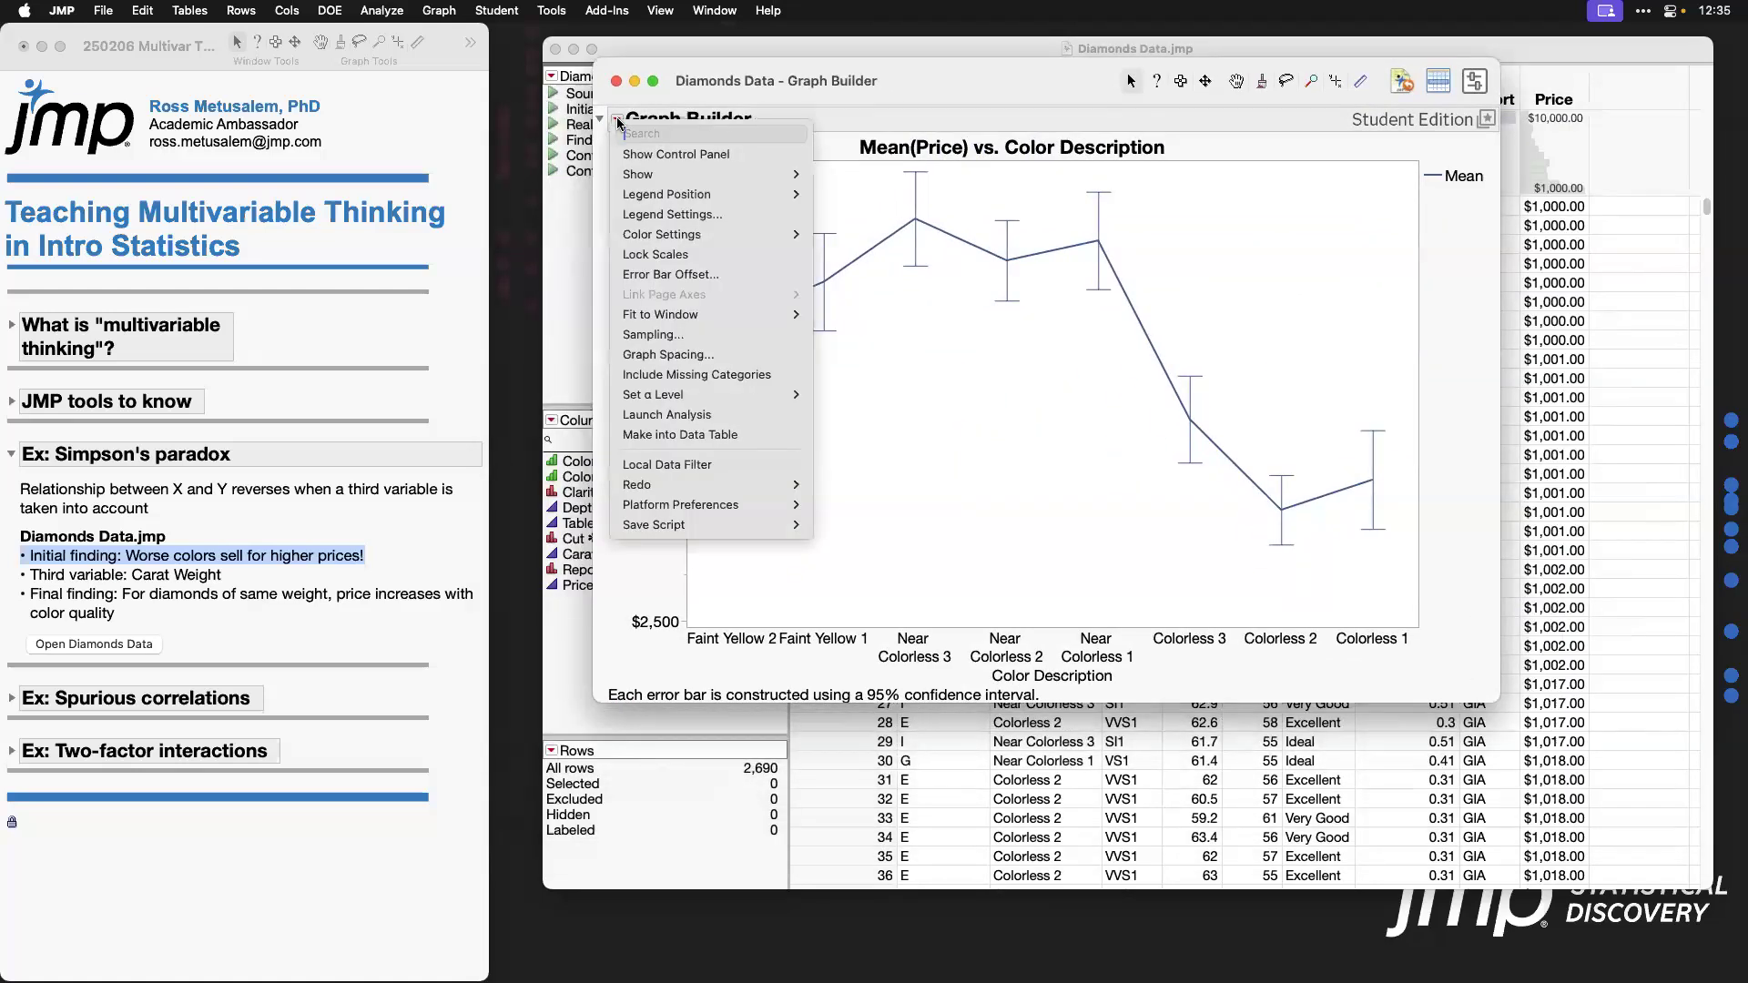
pyautogui.click(752, 466)
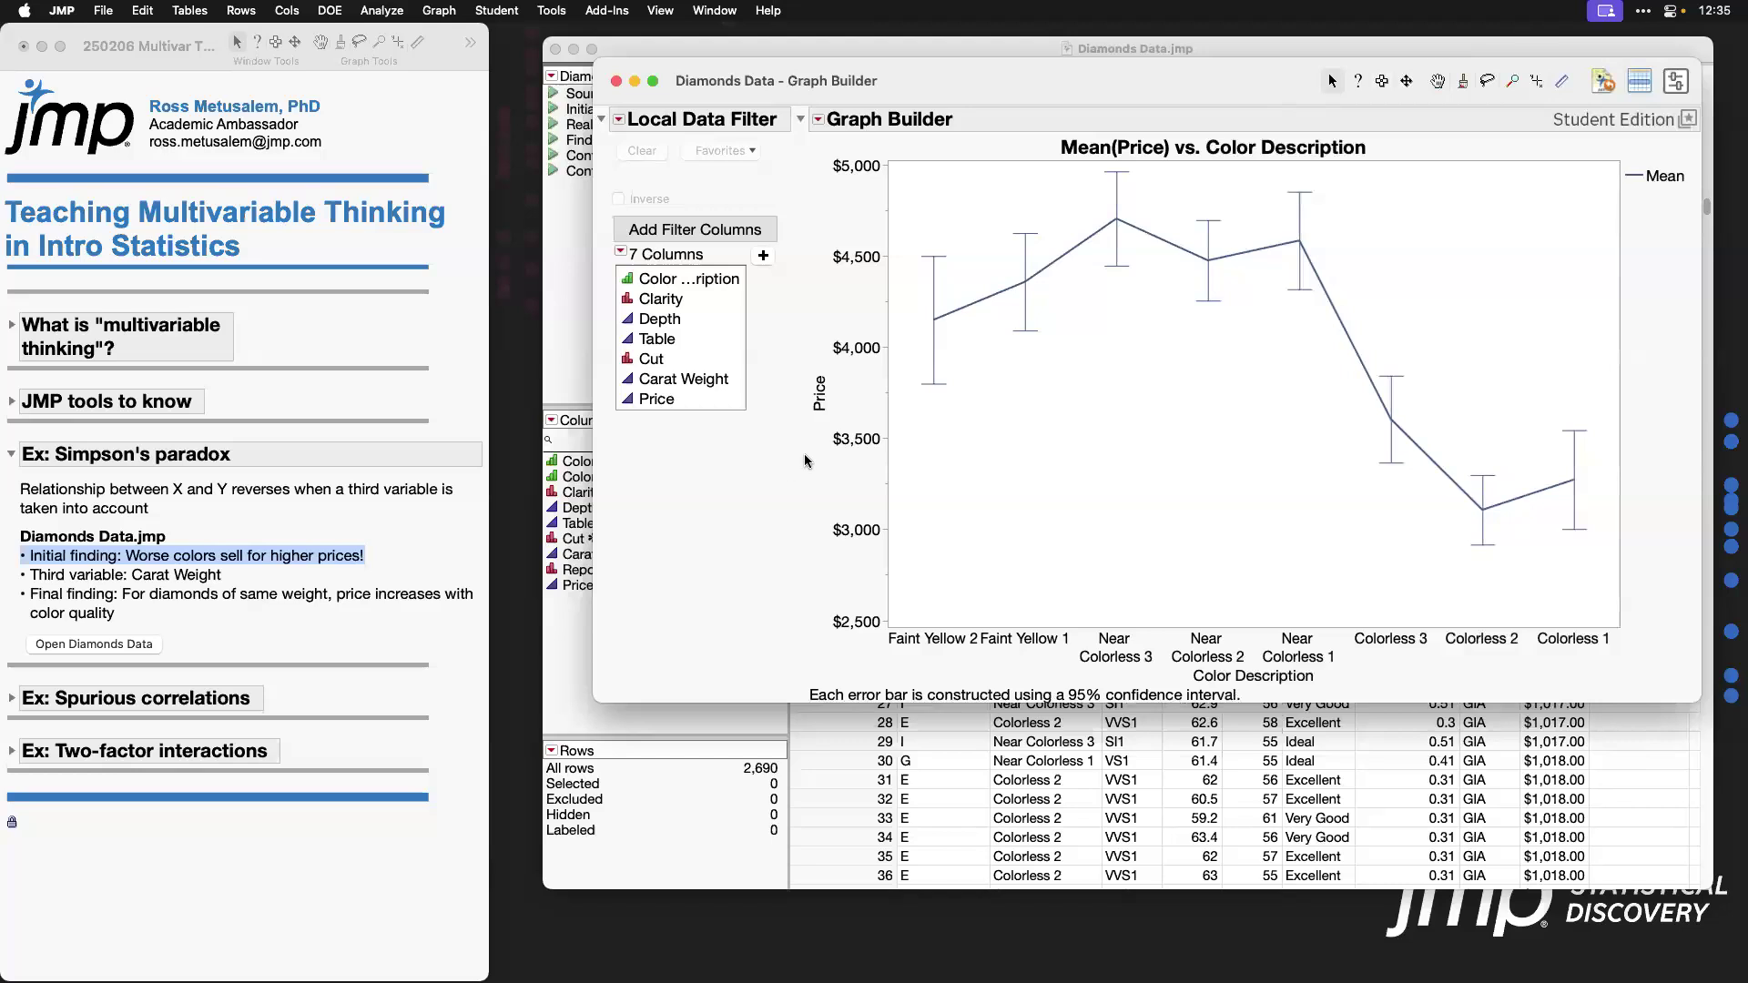
pyautogui.click(710, 379)
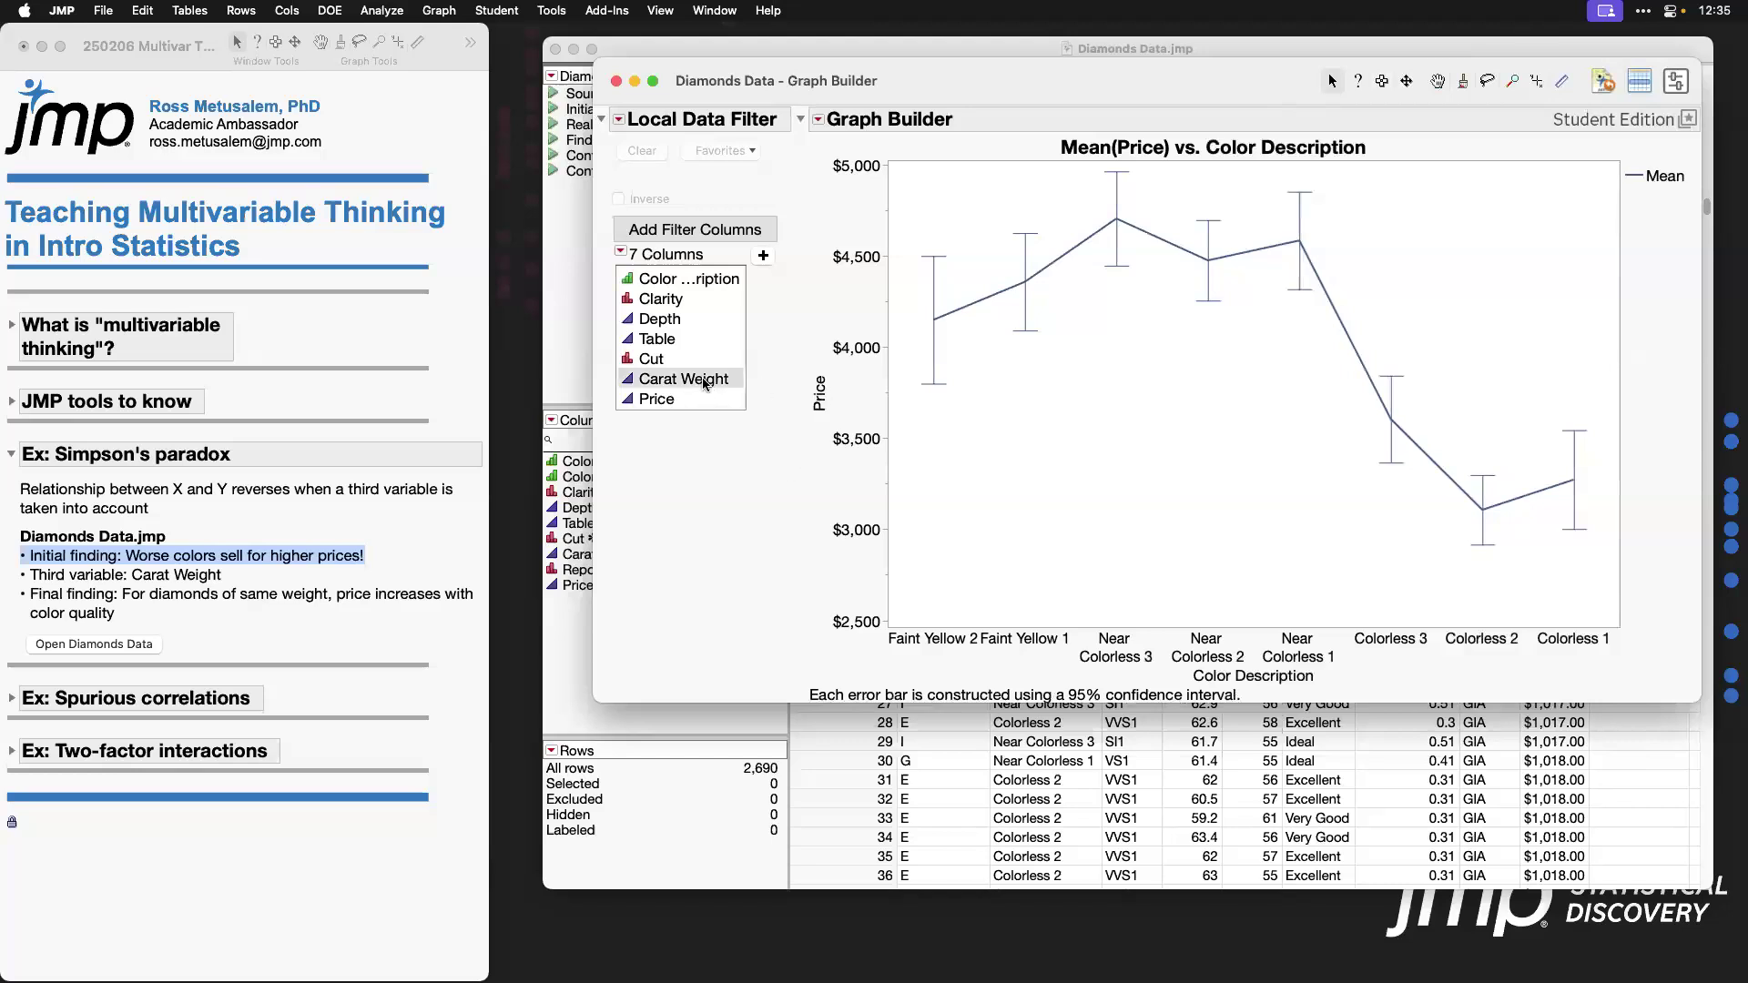
pyautogui.click(763, 255)
# Step: Restrict the Carat Weight filter to the lightest diamonds by setting its upper limit to 0.55
pyautogui.moveTo(768, 256); pyautogui.dragTo(644, 259)
pyautogui.click(688, 294)
pyautogui.write('0.55')
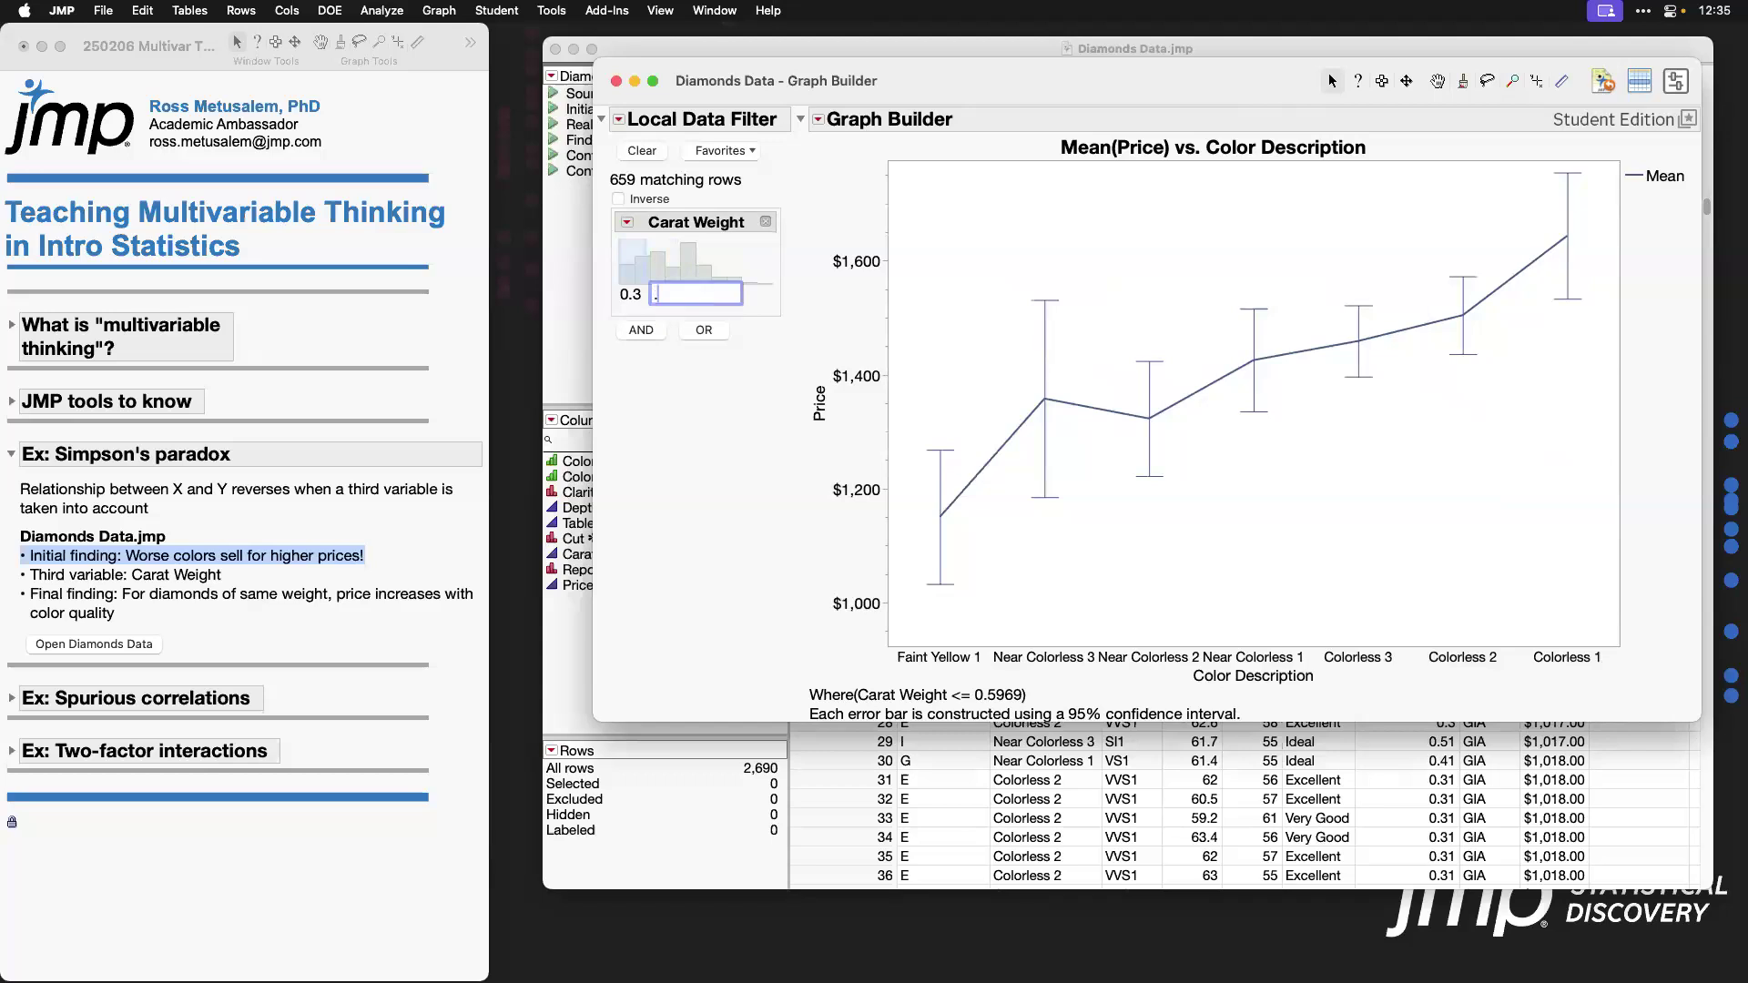
pyautogui.press('Return')
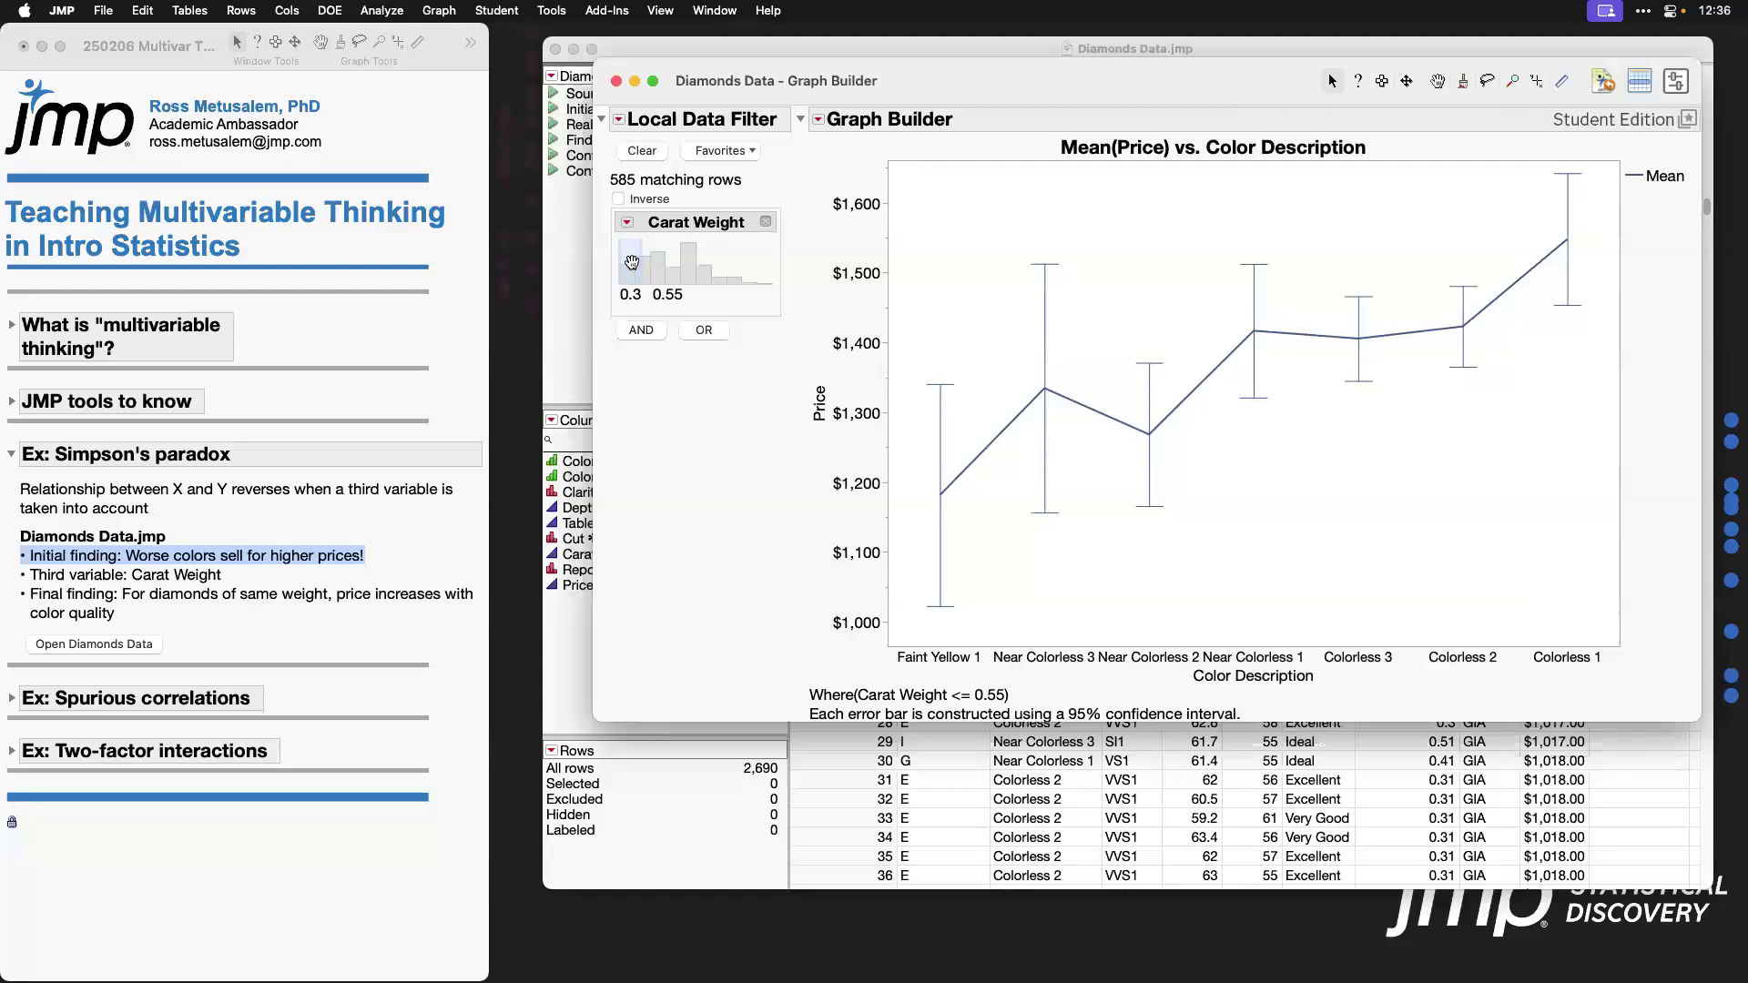
pyautogui.moveTo(643, 258); pyautogui.dragTo(561, 269)
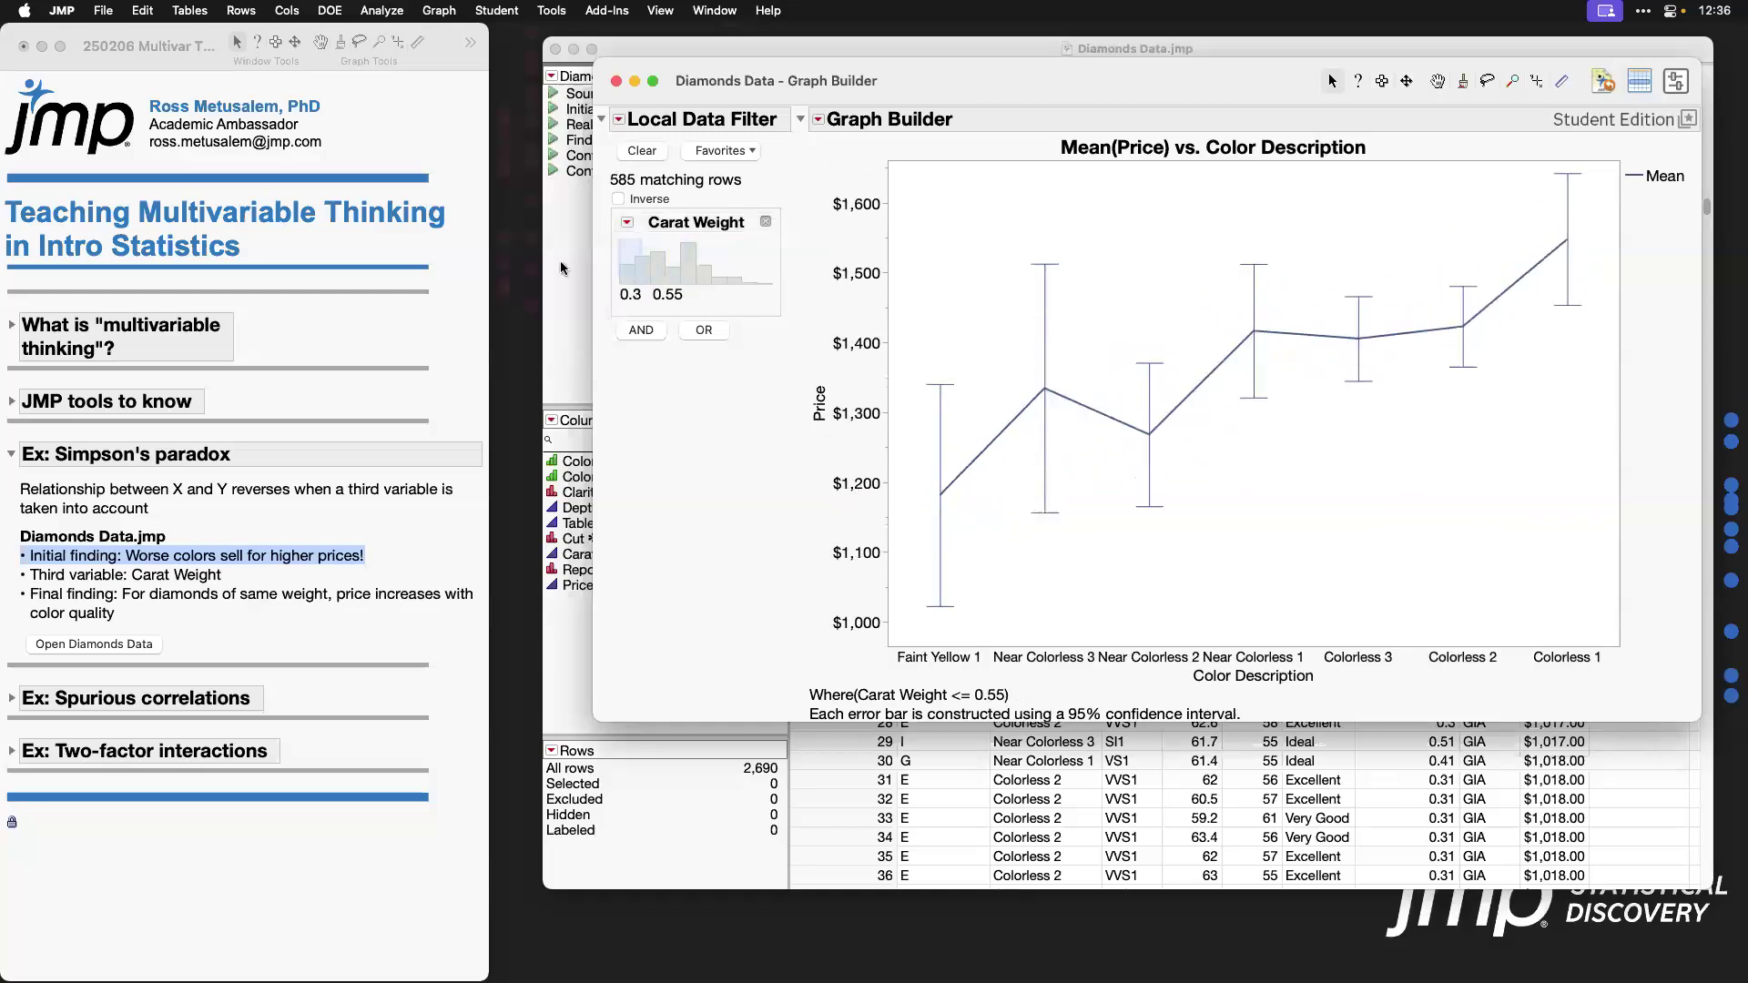
# Step: Run the saved script "Reality: Price by Color and Weight" from Diamonds Data.jmp and reposition its graph window
pyautogui.click(562, 274)
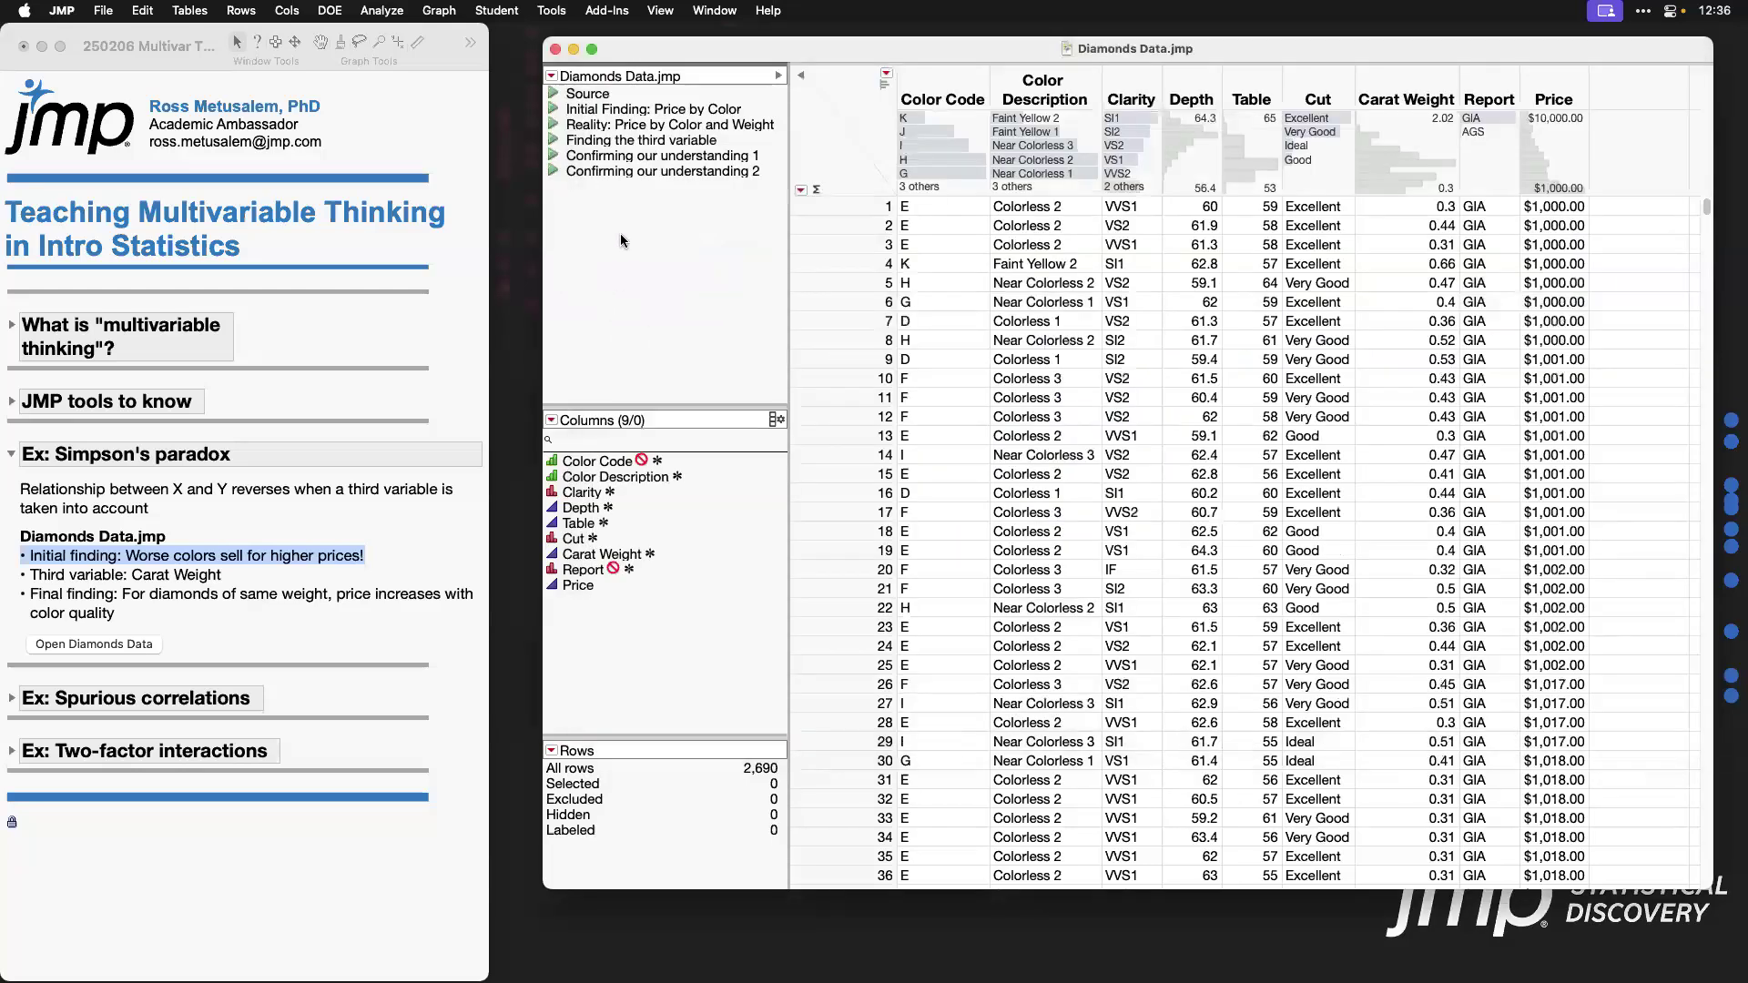
pyautogui.click(553, 117)
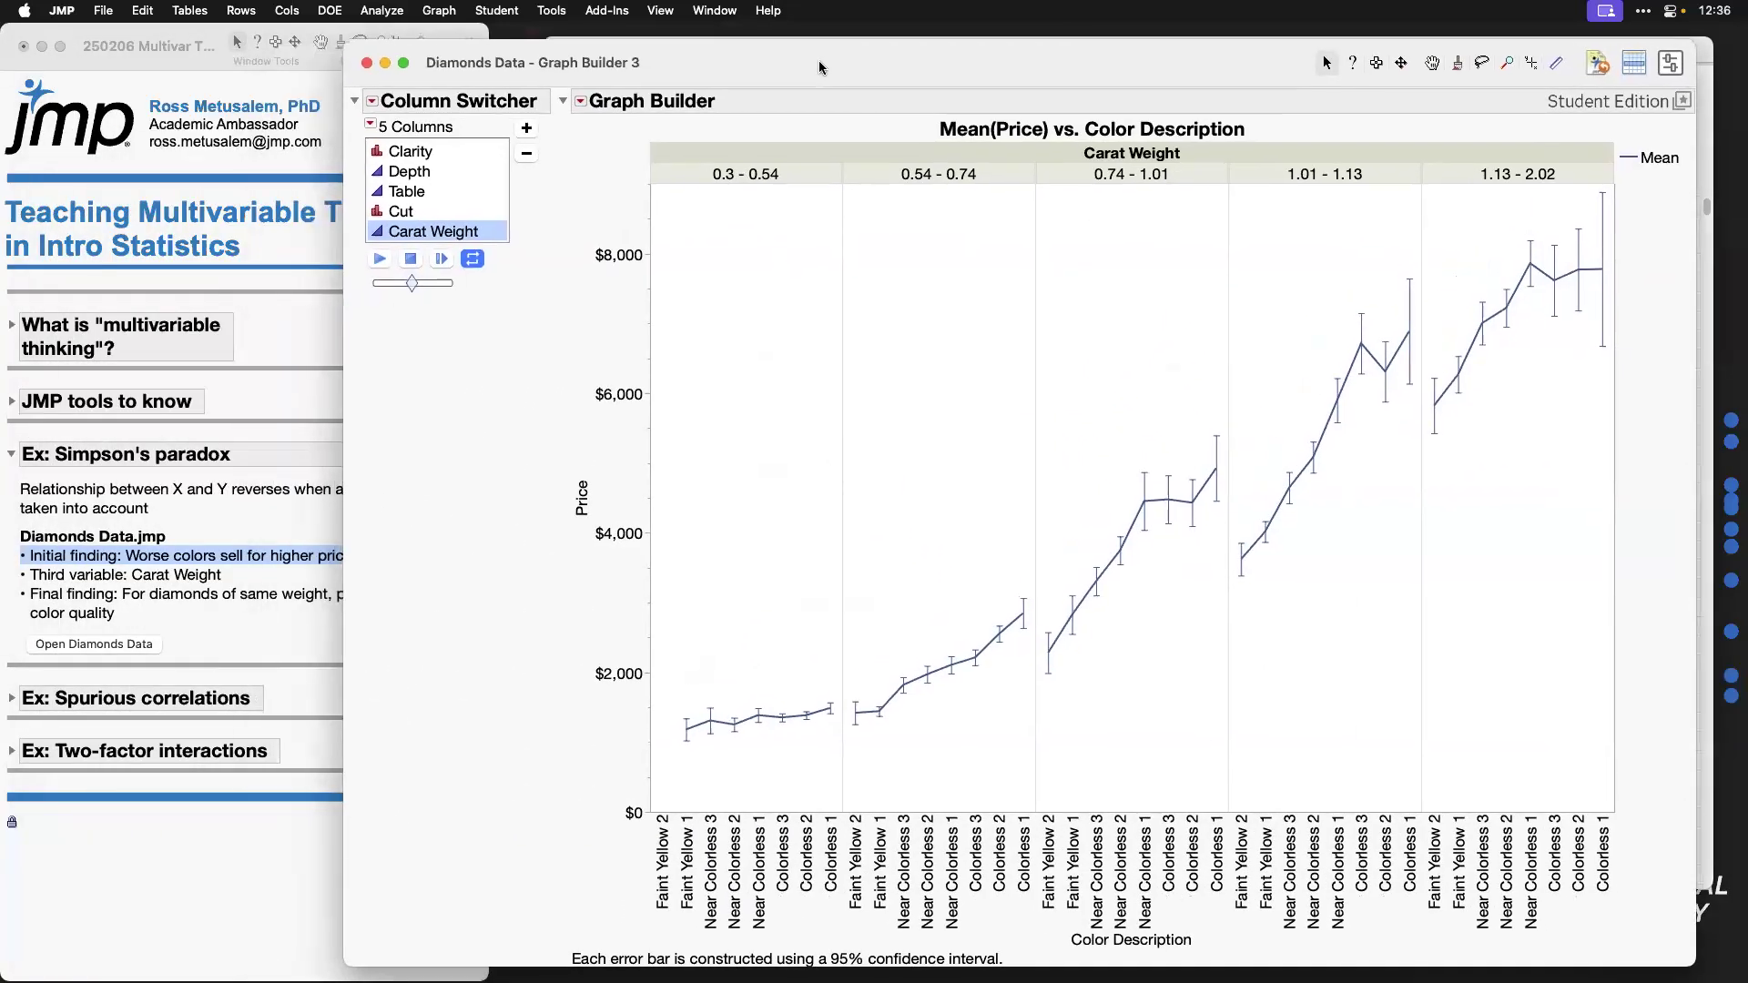
pyautogui.moveTo(831, 62); pyautogui.dragTo(853, 61)
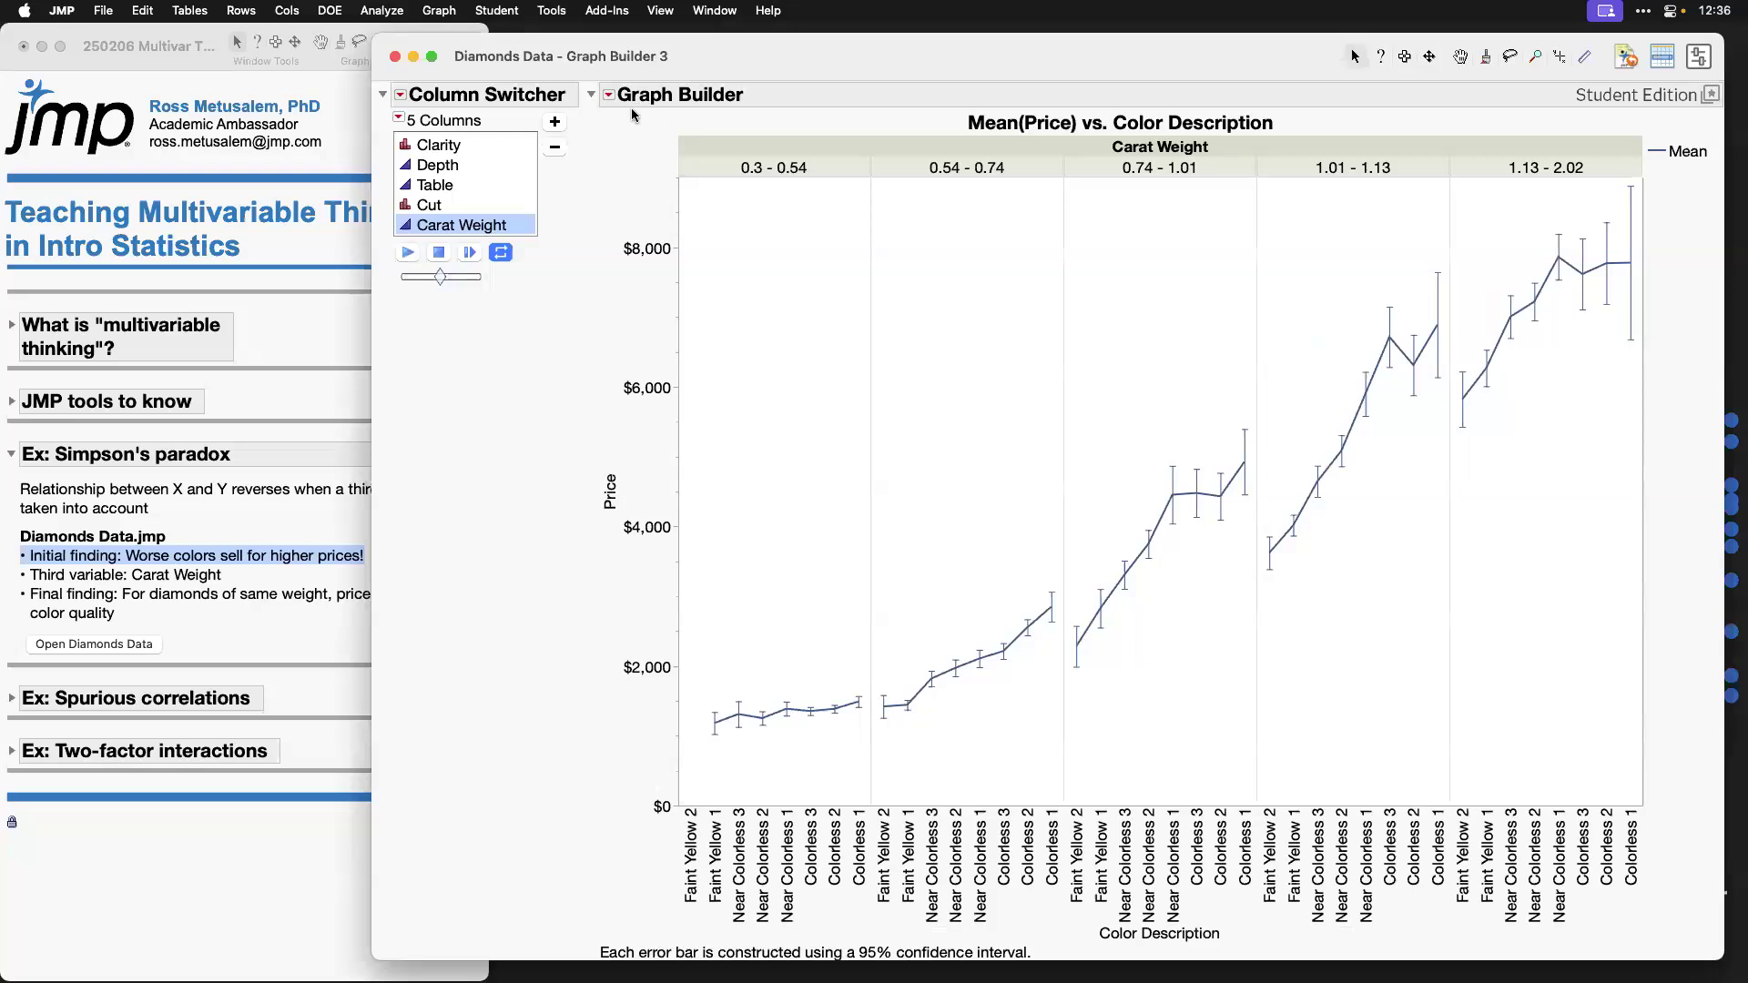
# Step: Highlight the third variable line and the final finding line in the Simpson's paradox notes, and clear the highlight
pyautogui.click(306, 346)
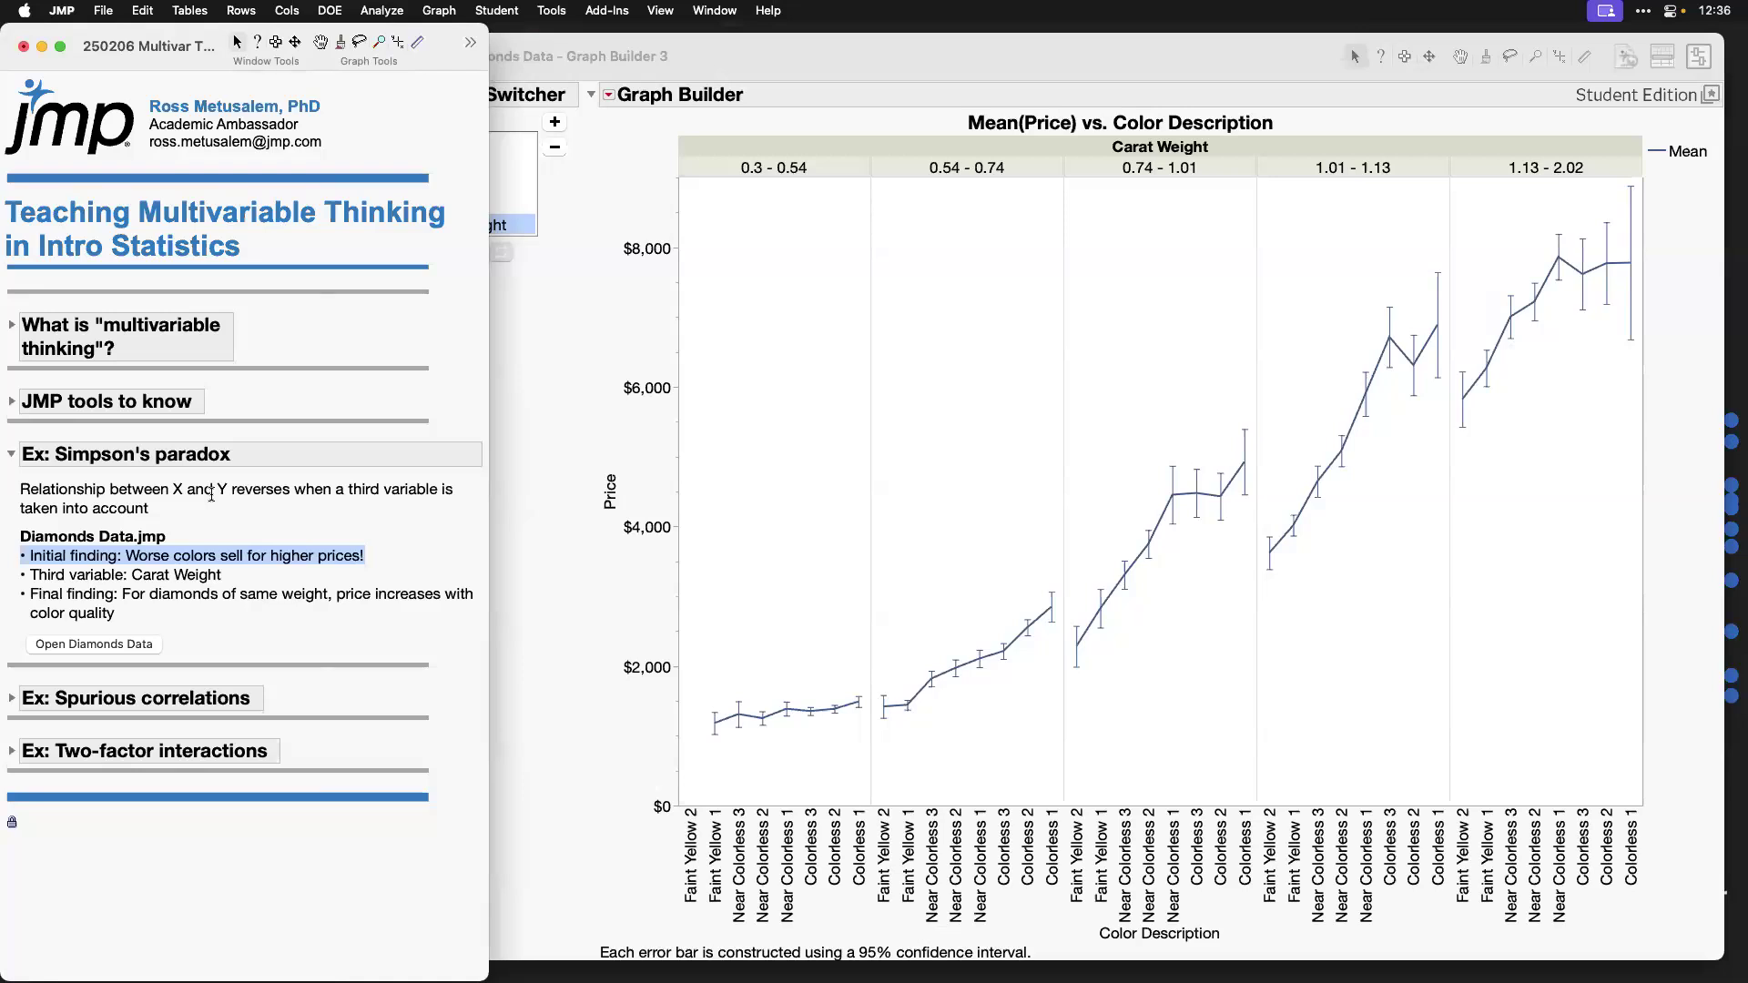
pyautogui.click(188, 578)
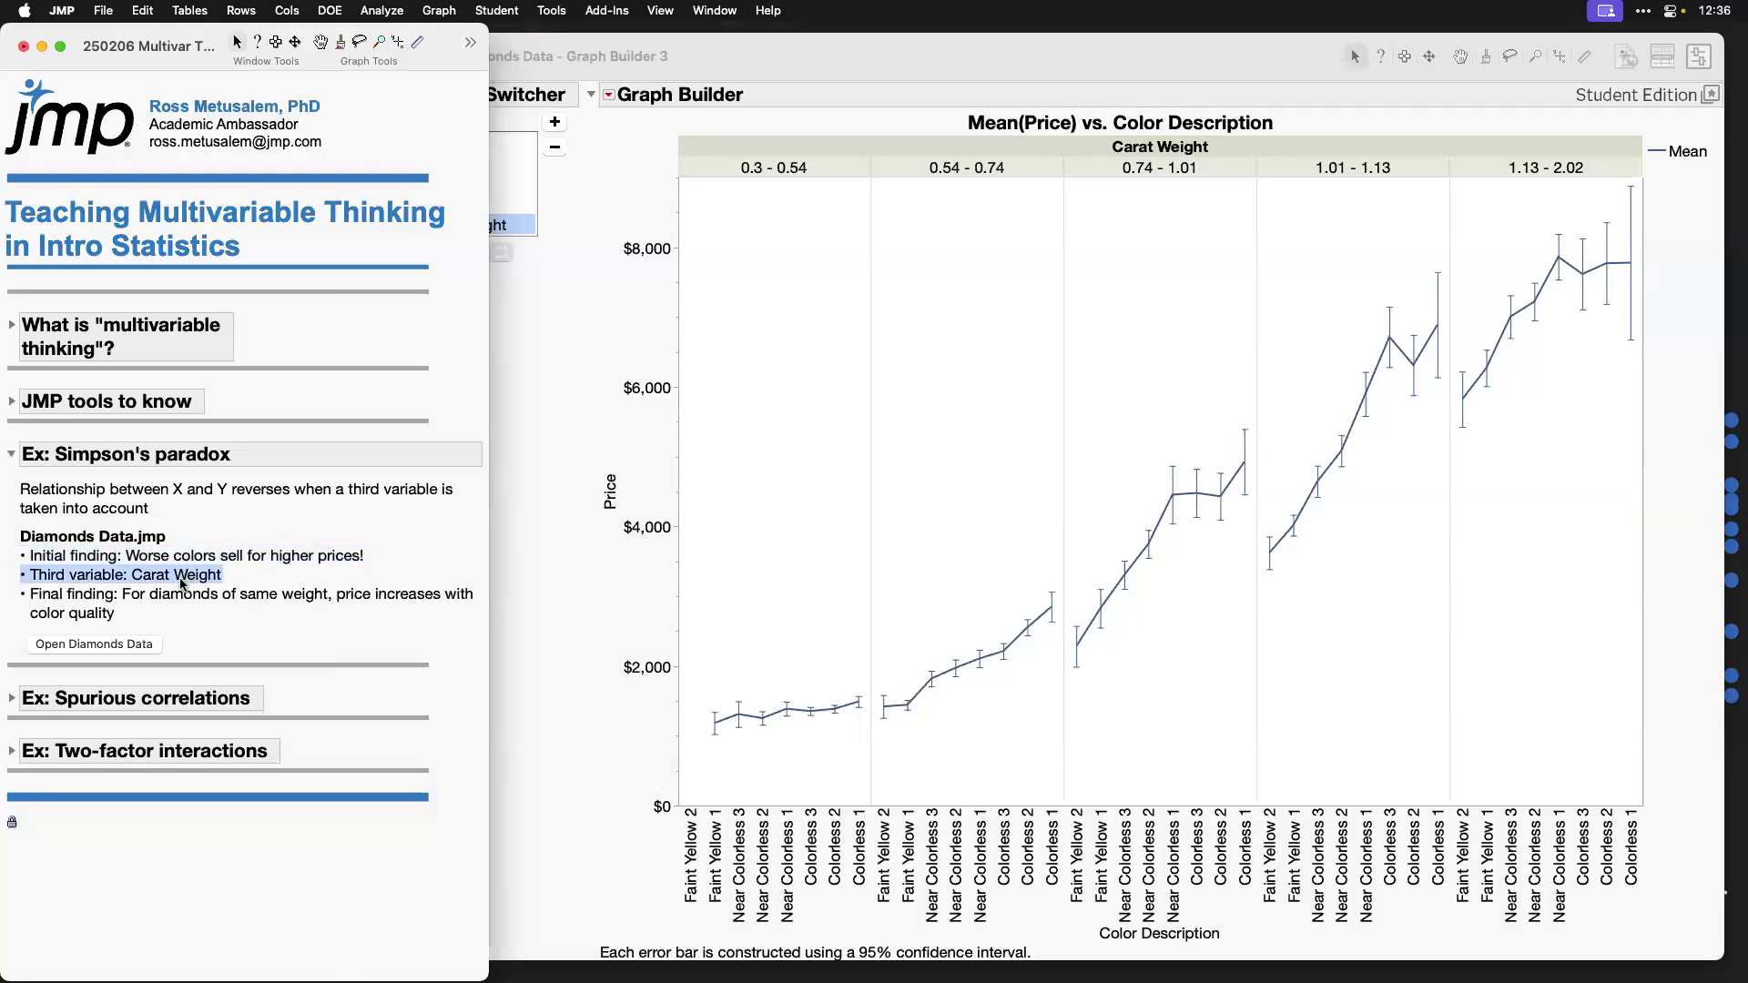
pyautogui.click(161, 606)
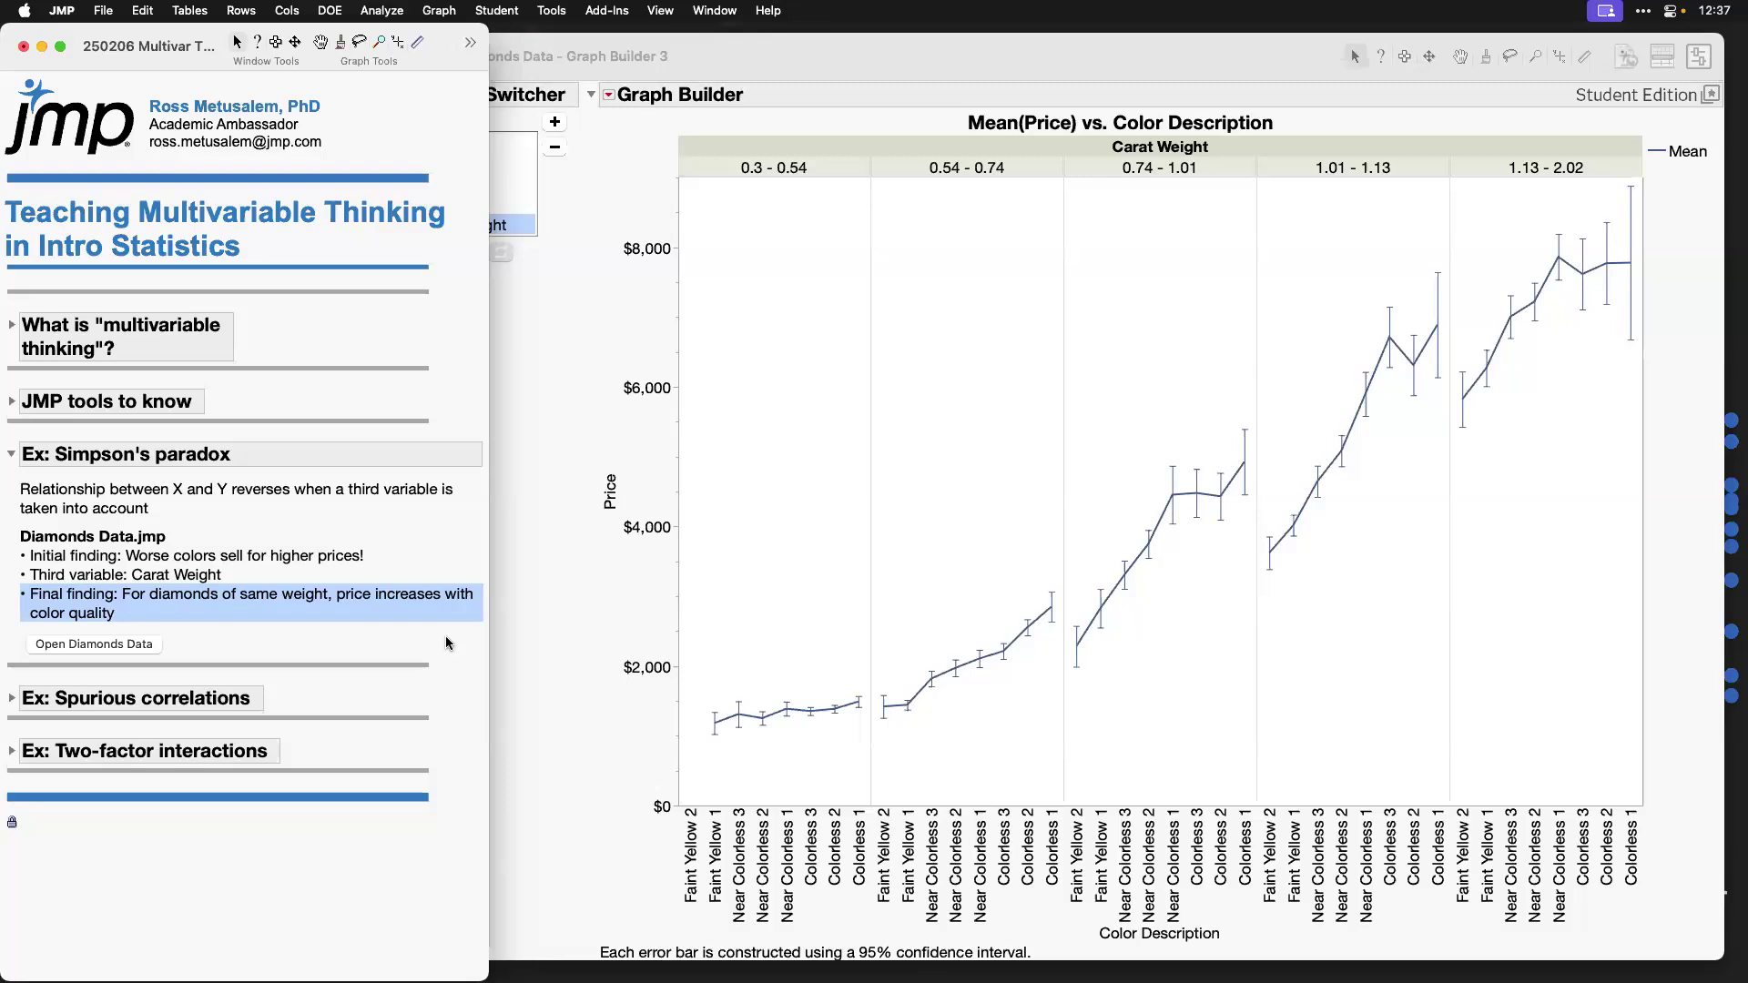
pyautogui.click(458, 588)
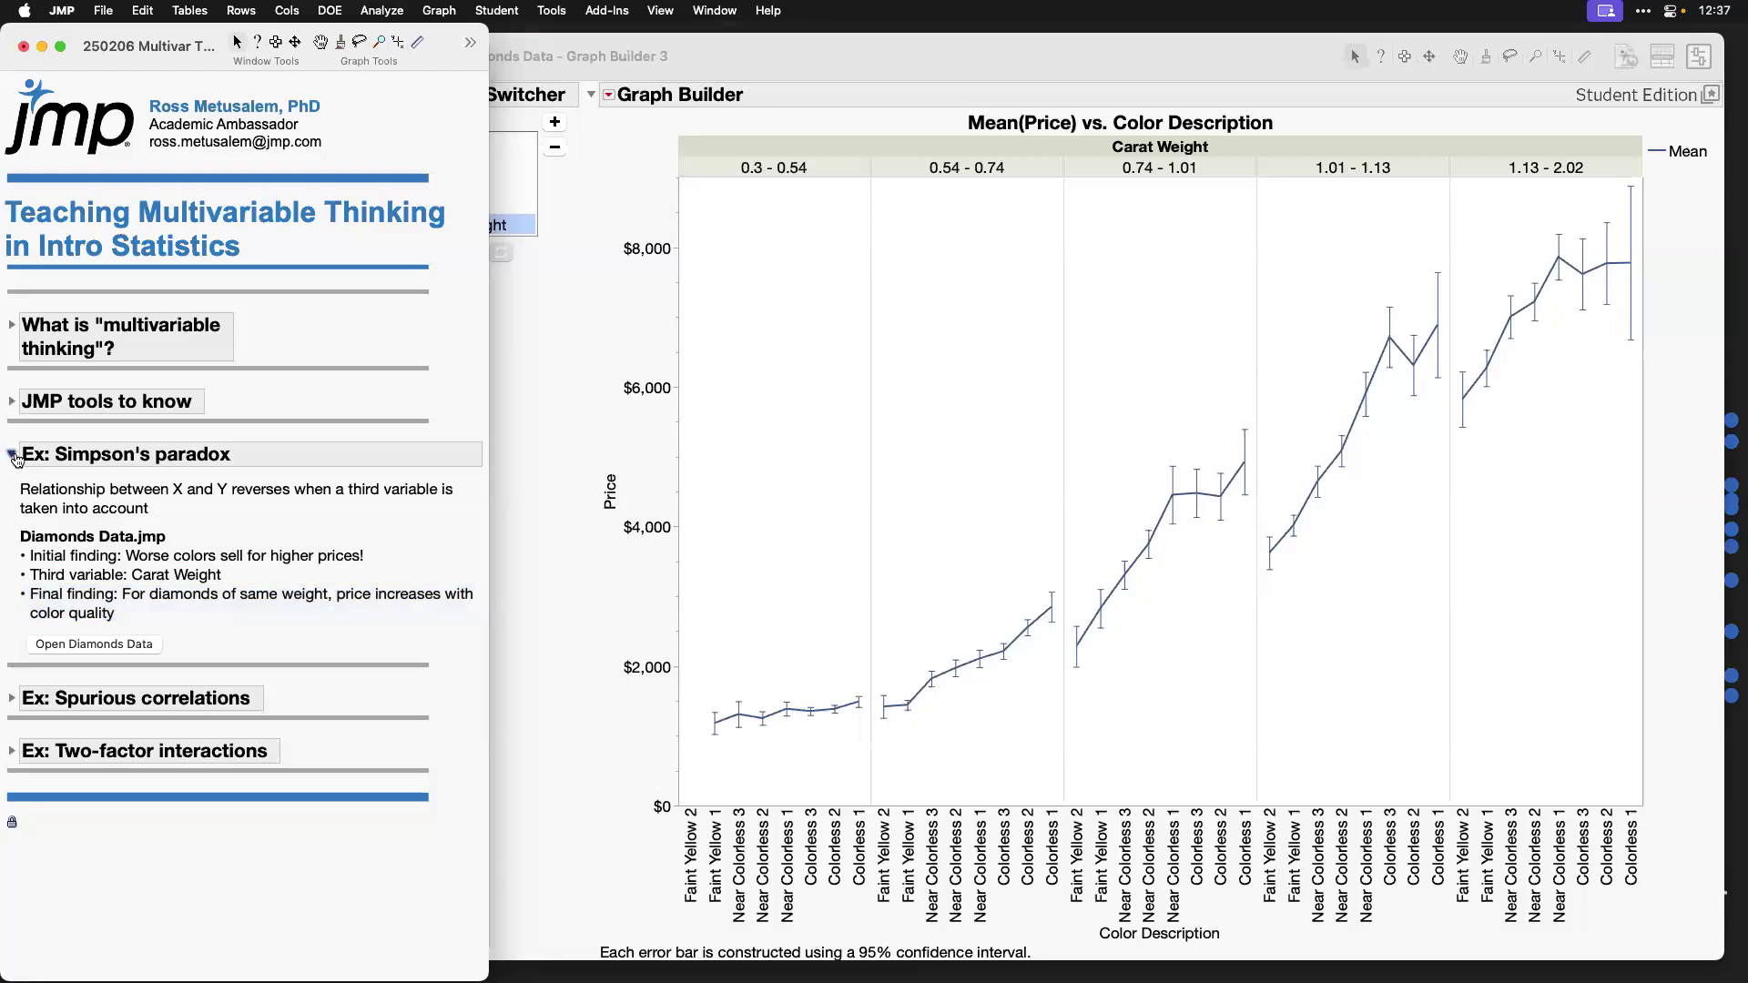
# Step: Collapse the Simpson's paradox section and close Diamonds Data.jmp together with all its open windows
pyautogui.click(13, 454)
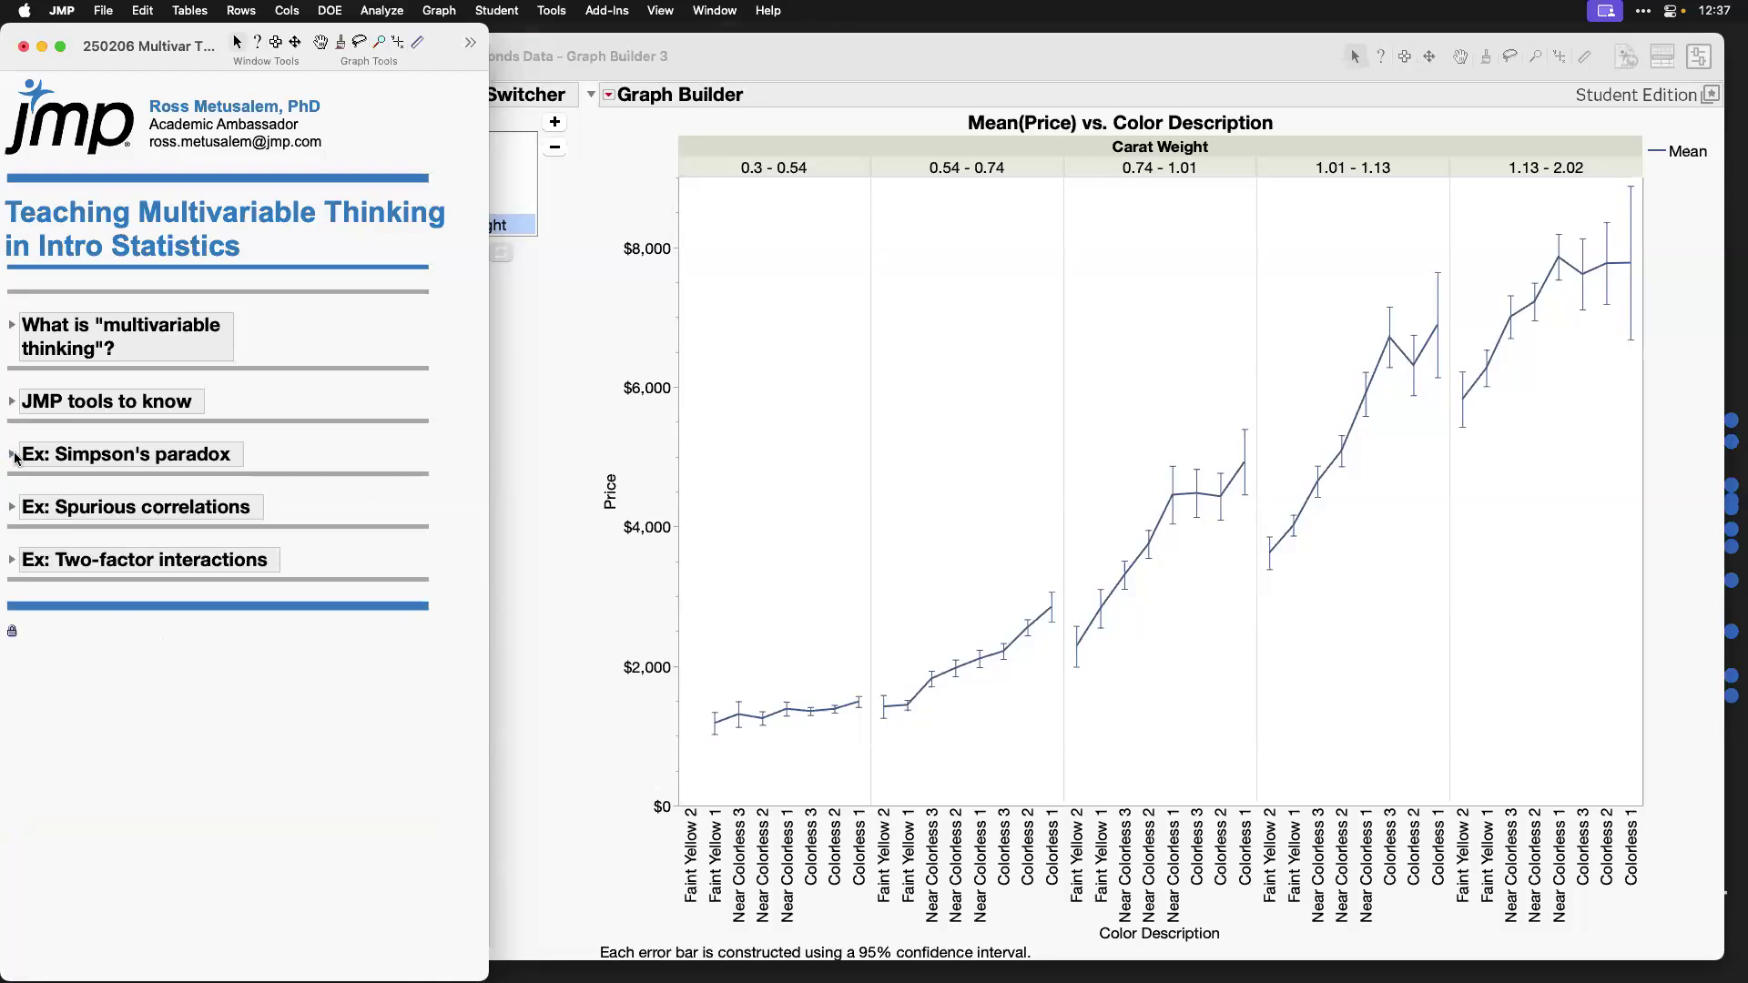
pyautogui.click(566, 360)
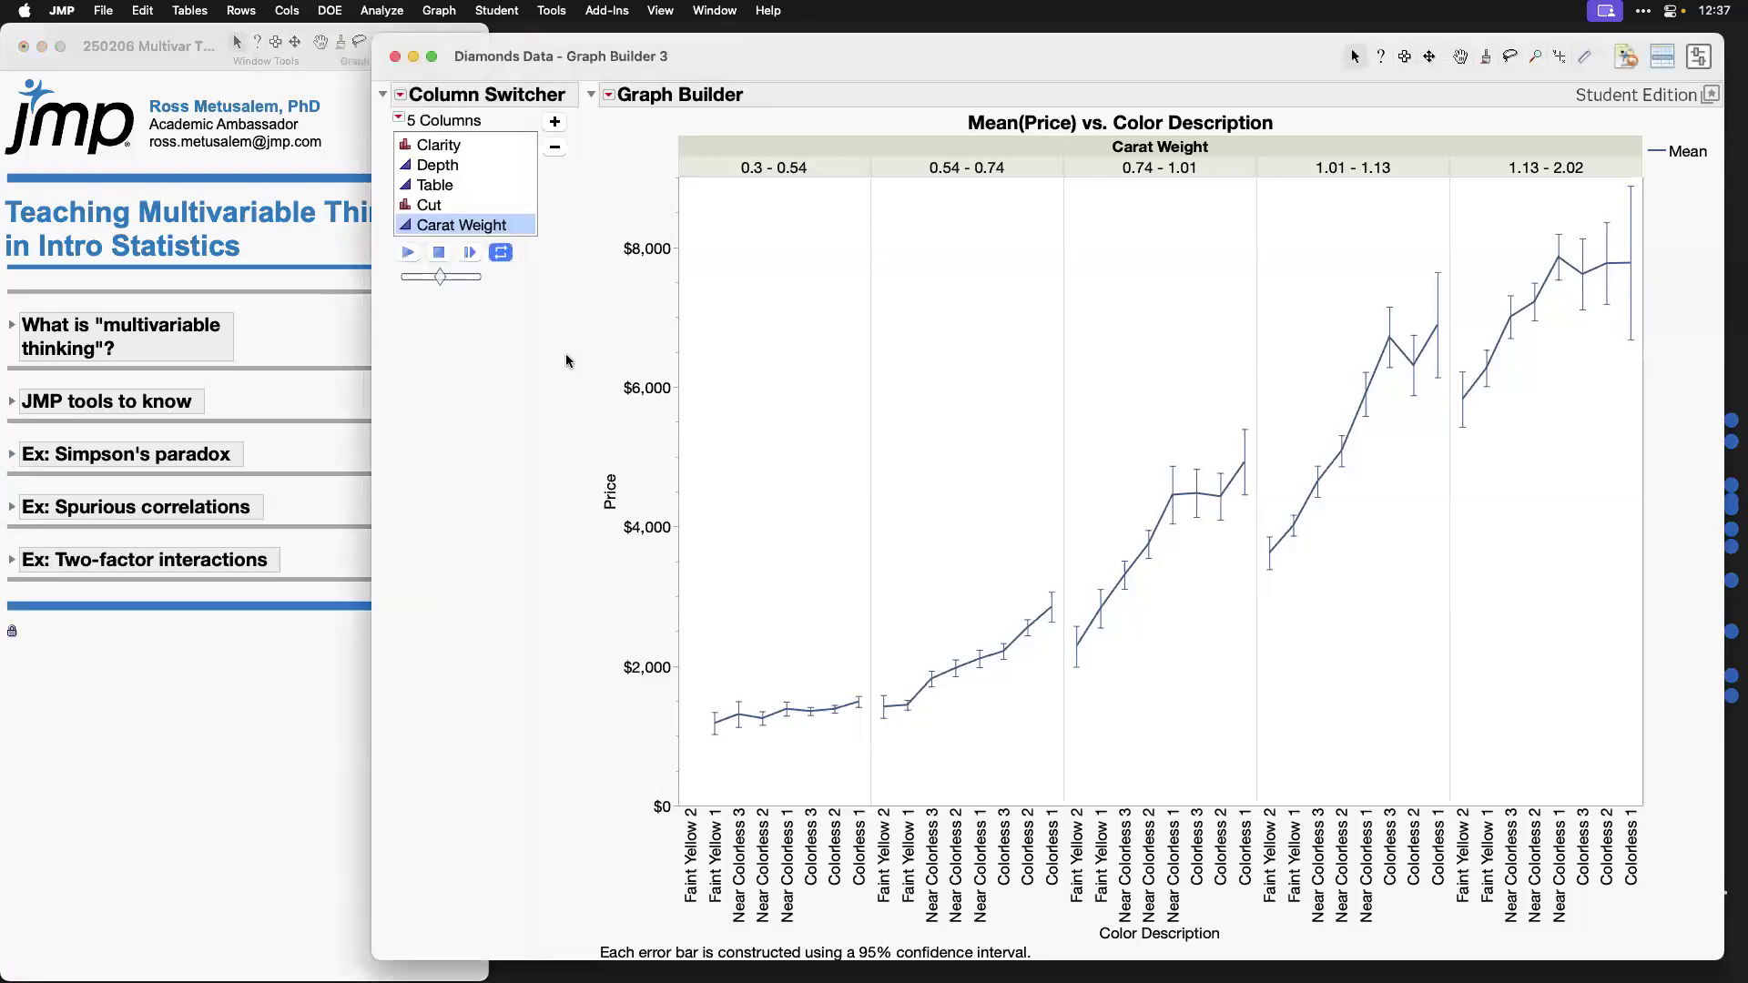
pyautogui.click(414, 58)
pyautogui.click(556, 49)
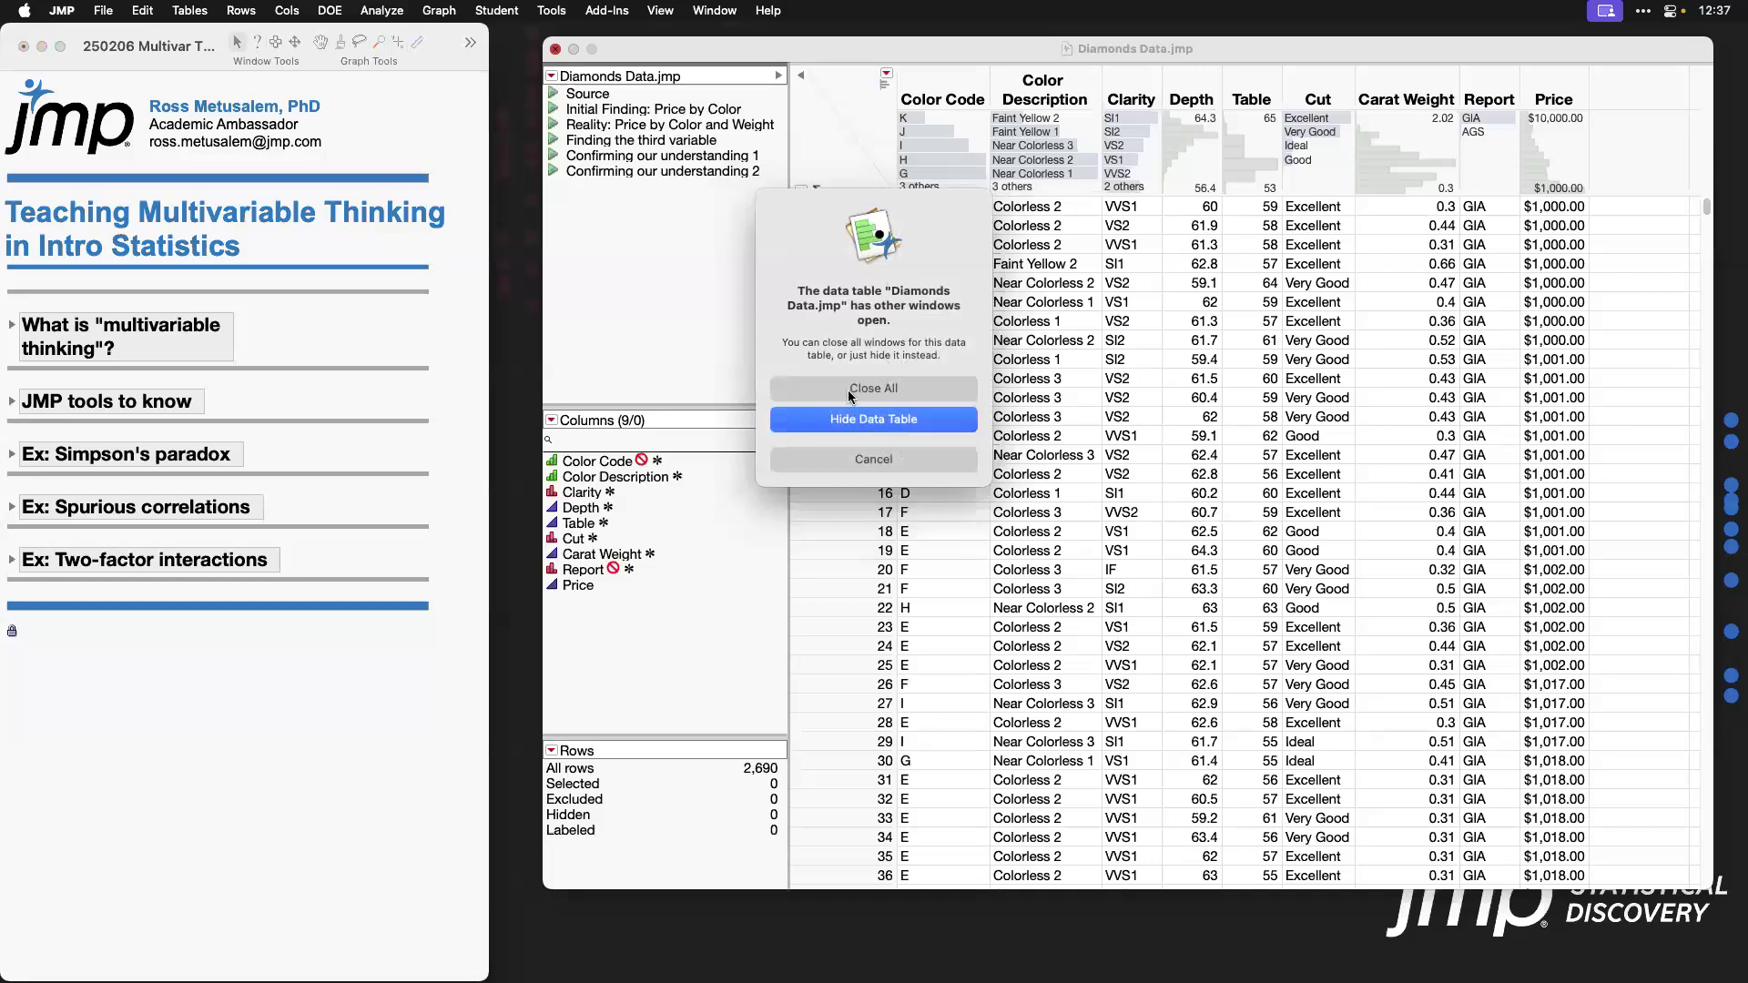
pyautogui.click(861, 386)
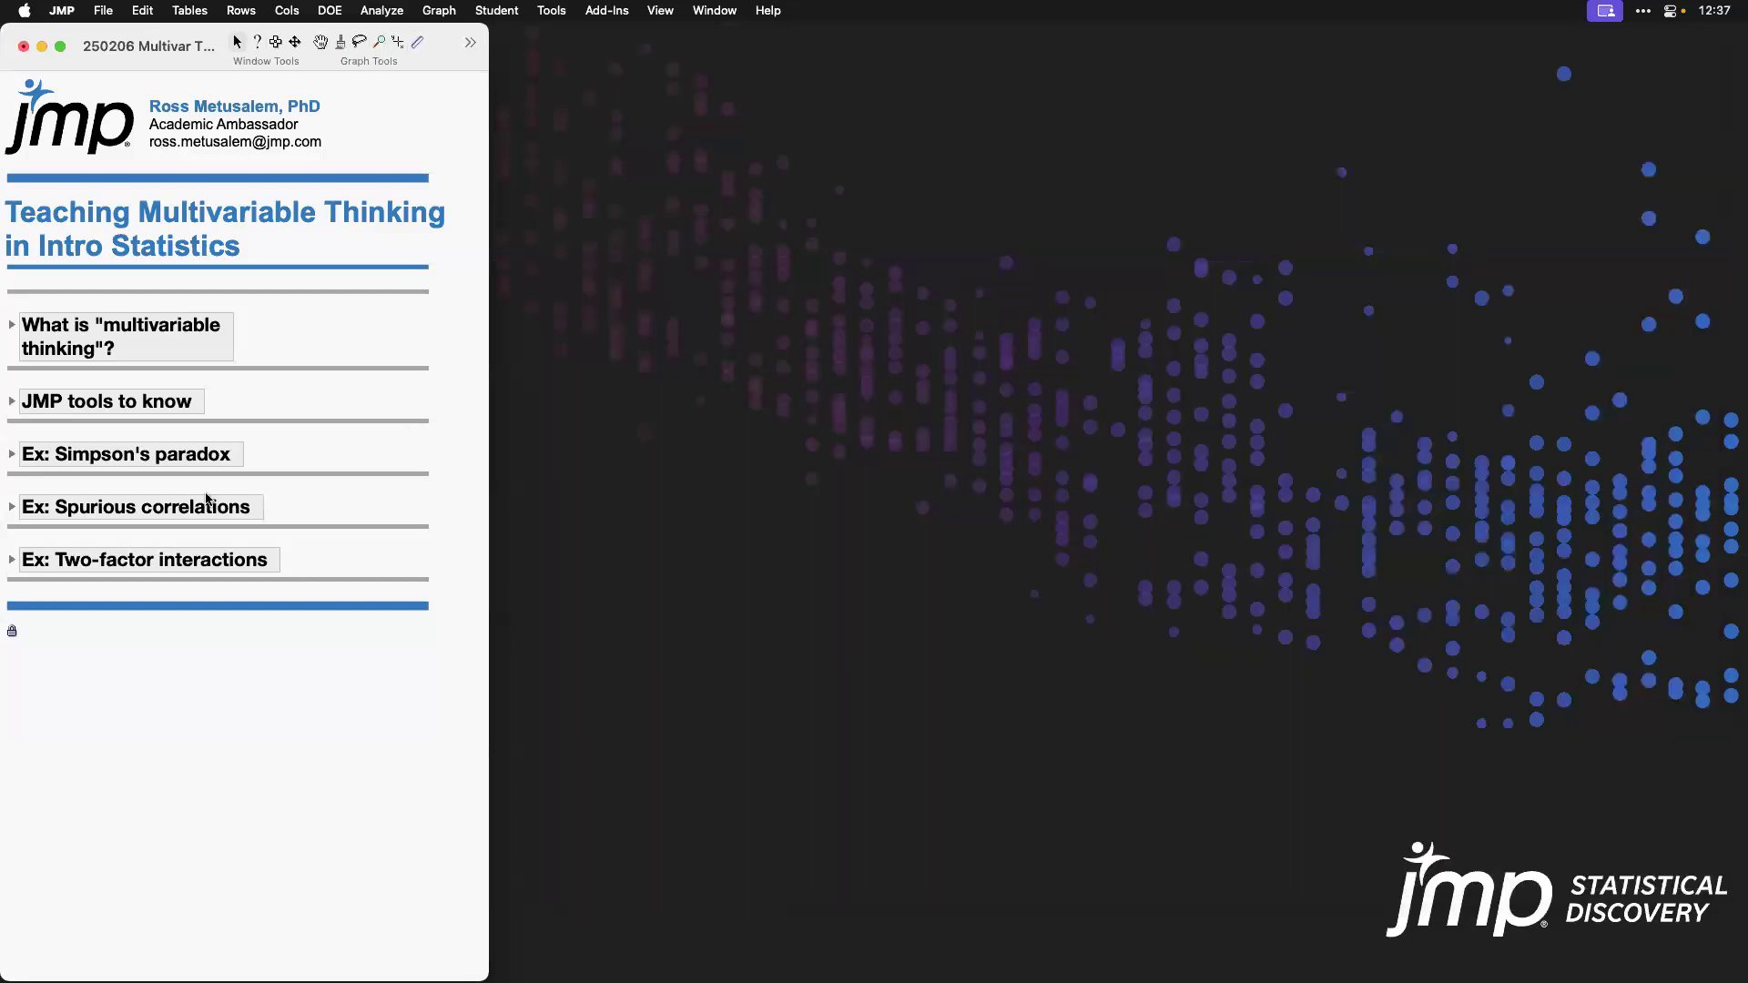
# Step: Expand the Spurious correlations section of the notes and highlight its definition
pyautogui.click(22, 508)
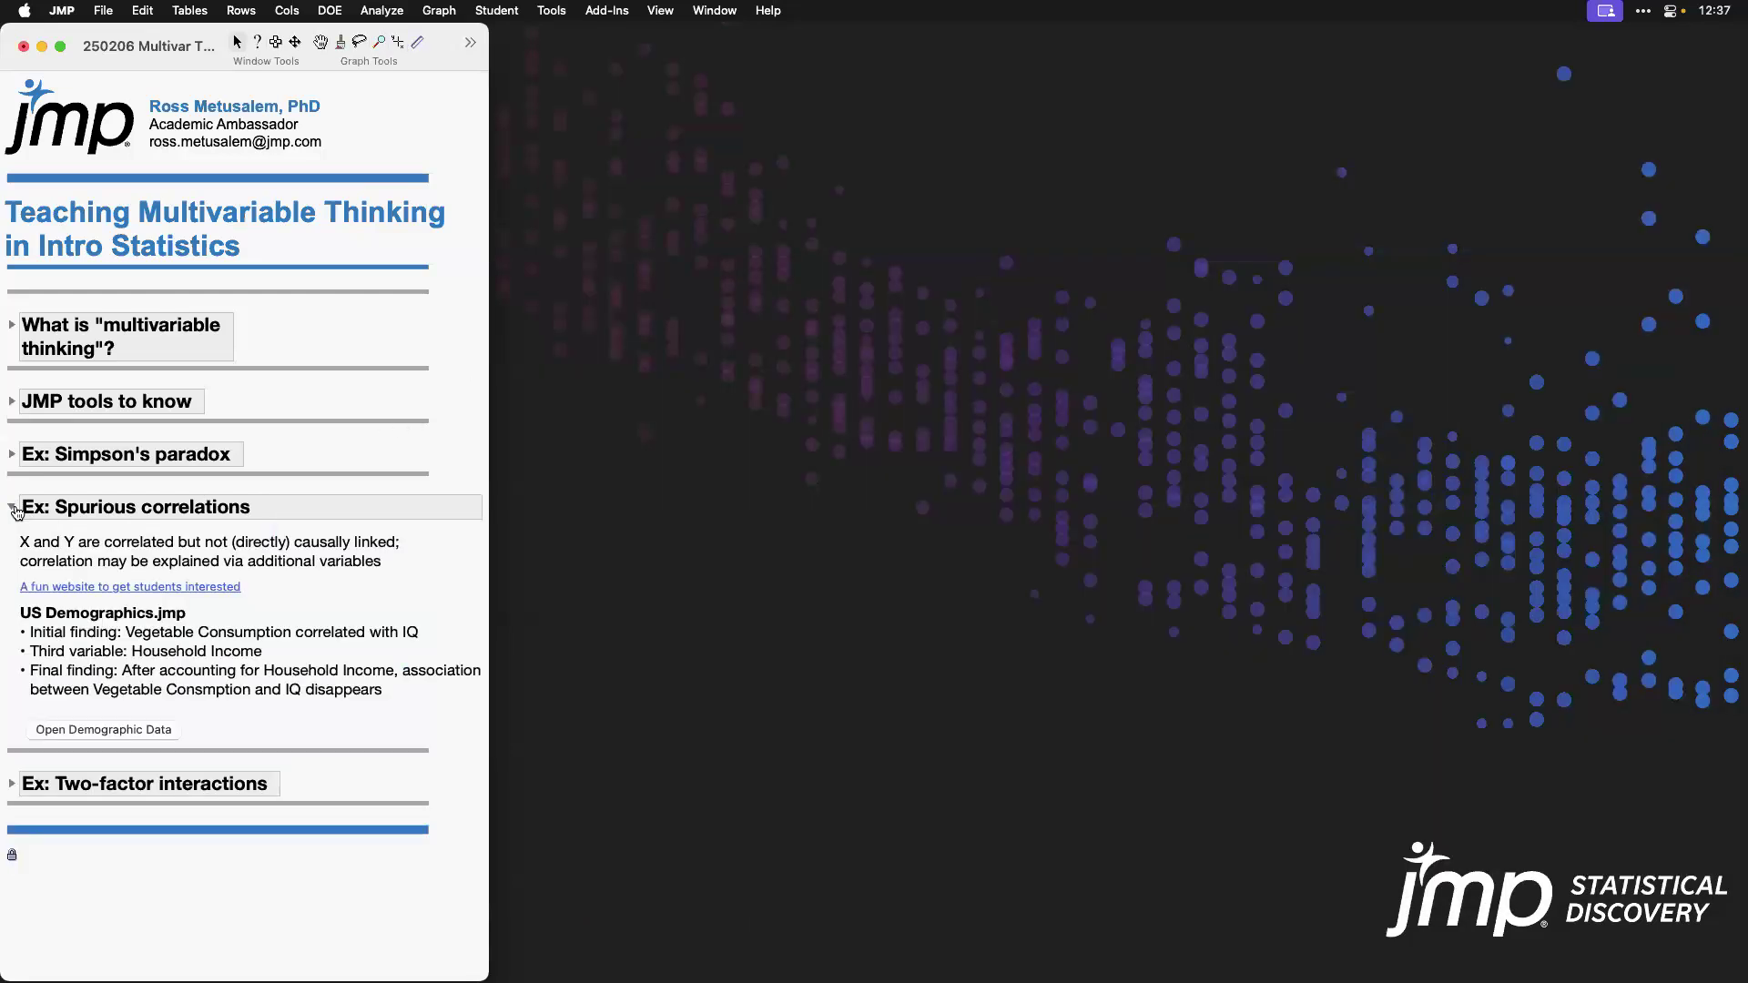
pyautogui.tripleClick(280, 552)
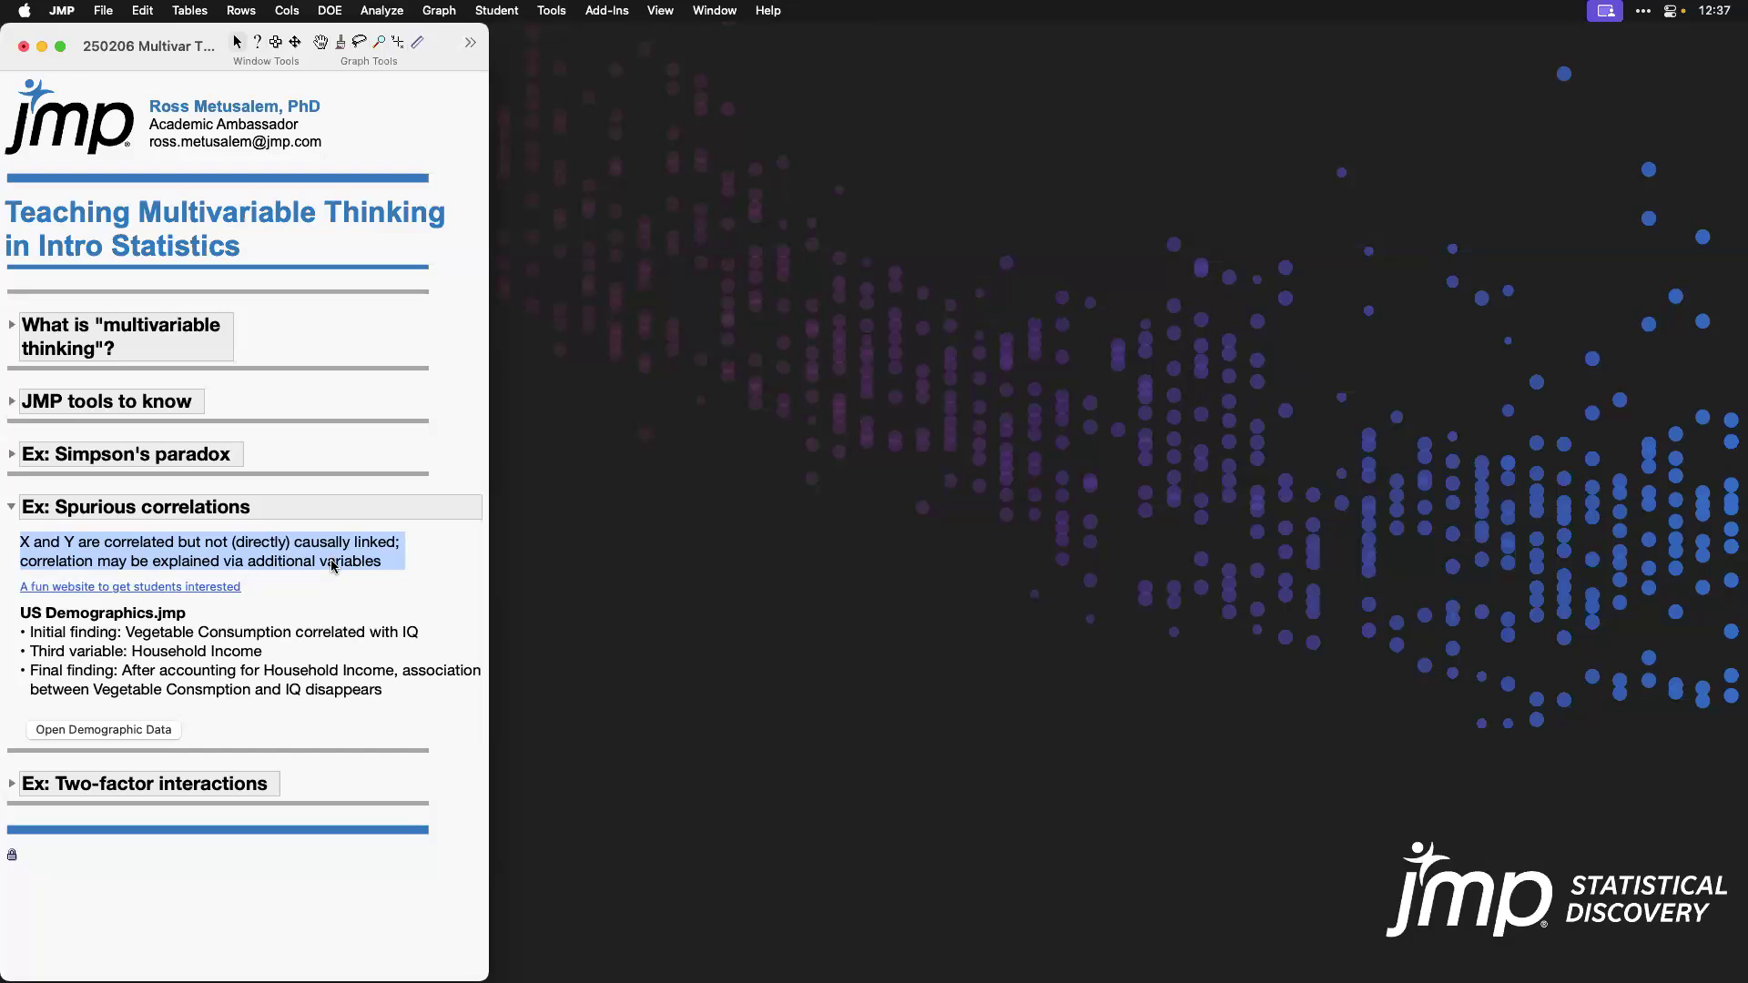
# Step: Open the fun website linked in the notes in Firefox and browse to the Amy Poehler movies versus Mount Everest climbs chart
pyautogui.click(222, 589)
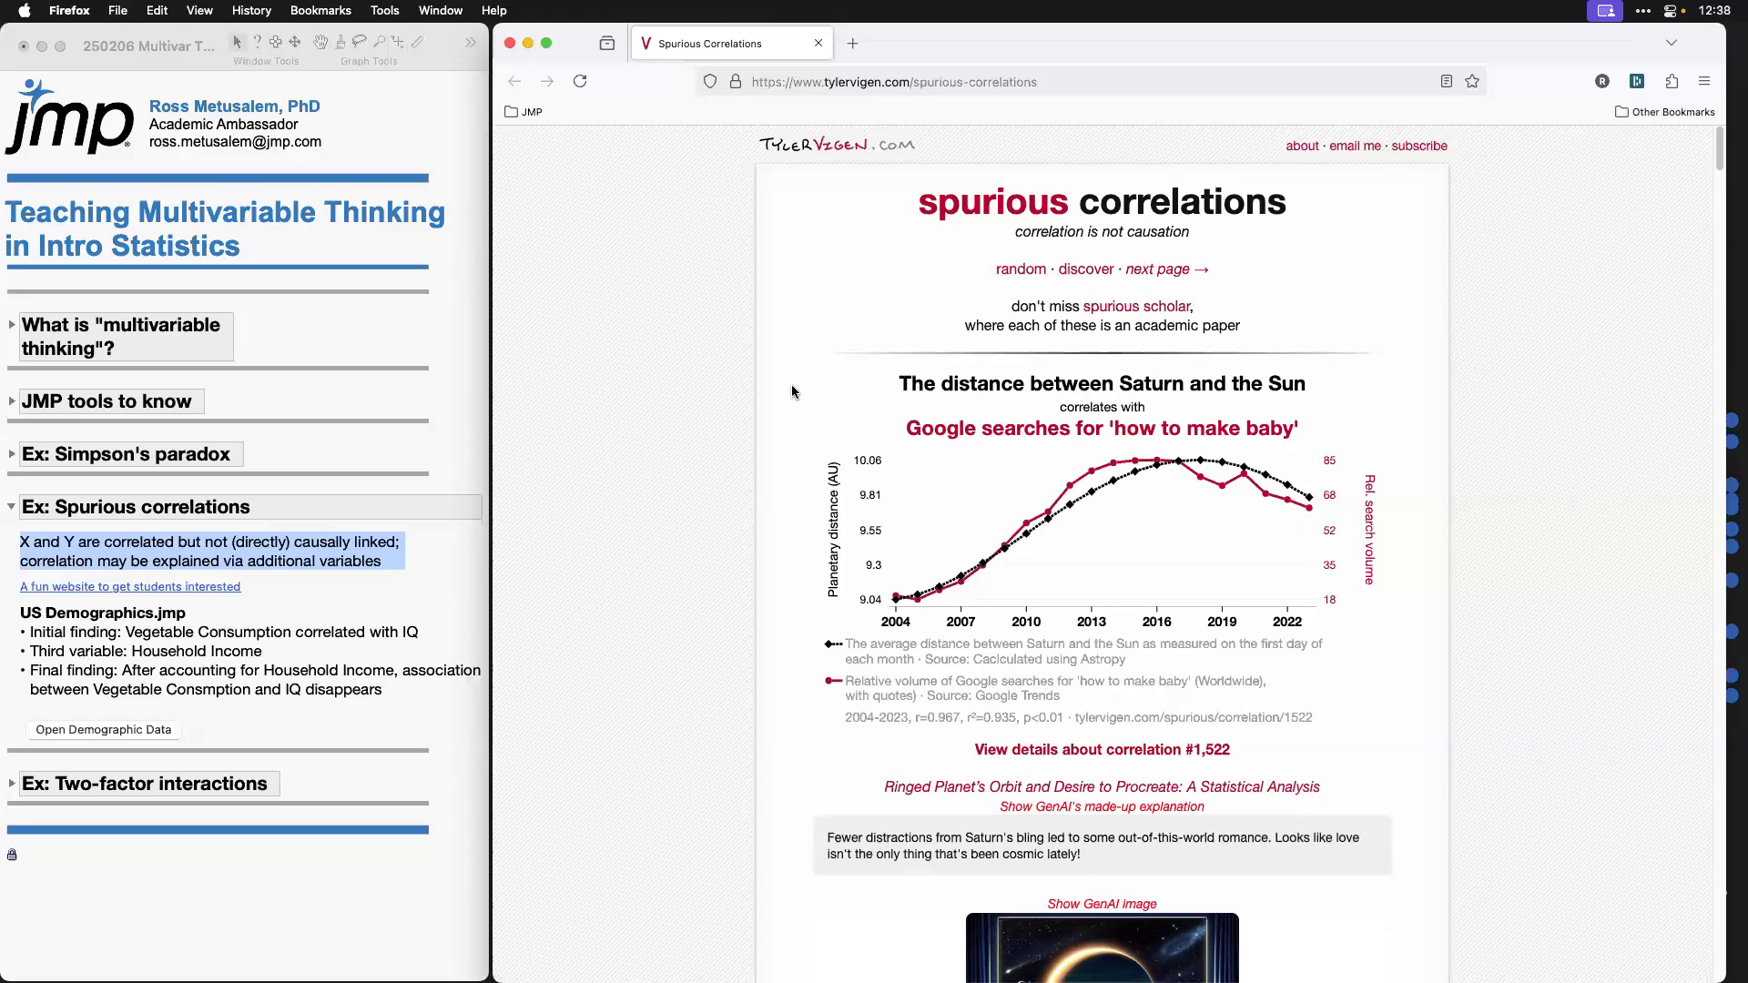
pyautogui.scroll(-4, 792, 392)
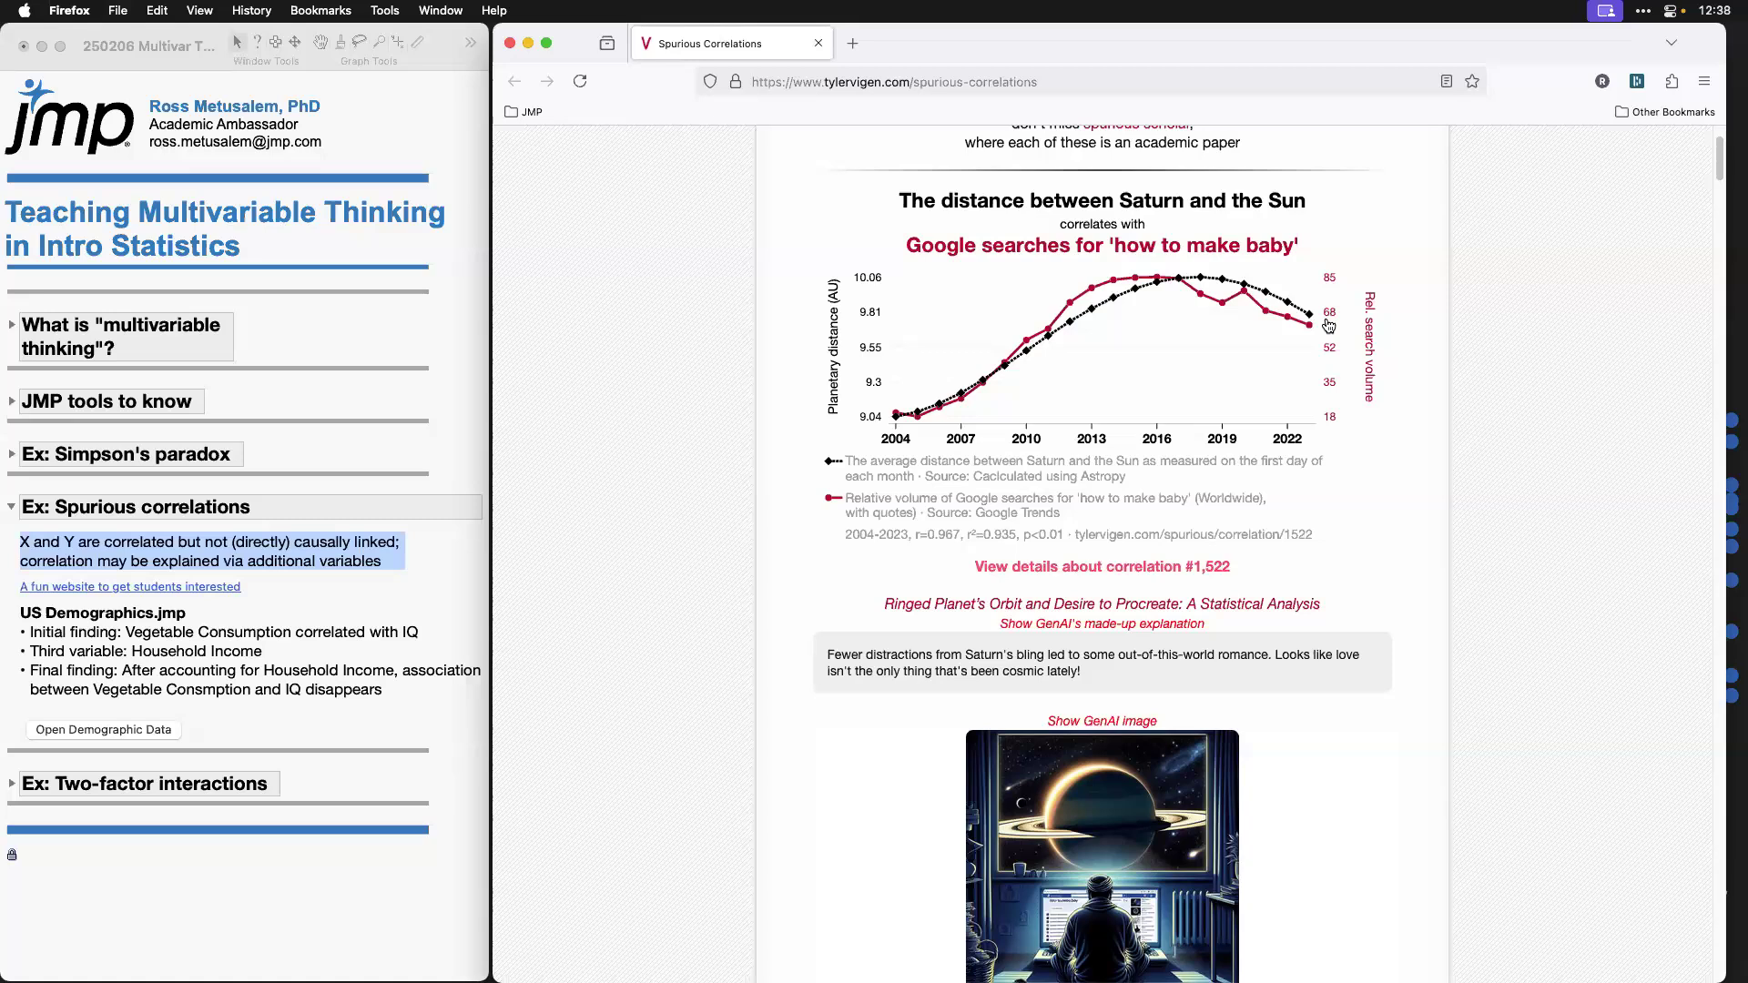
pyautogui.scroll(-1, 659, 551)
pyautogui.scroll(-6, 657, 551)
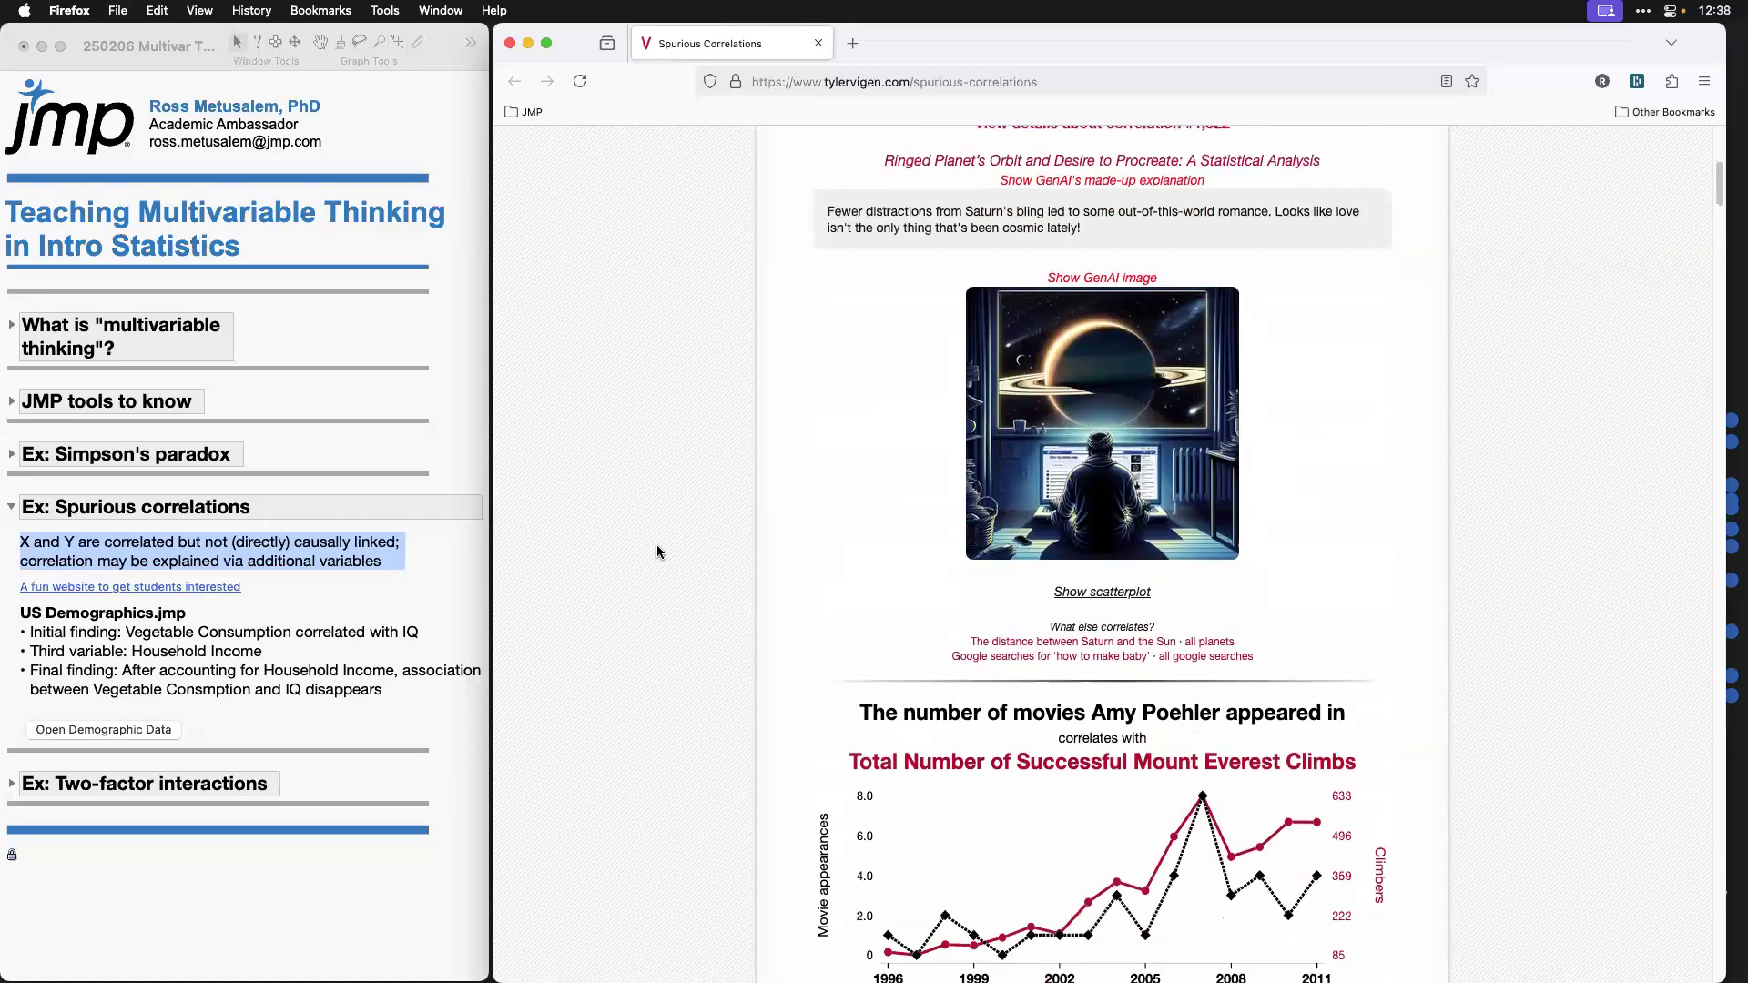
pyautogui.scroll(-1, 657, 551)
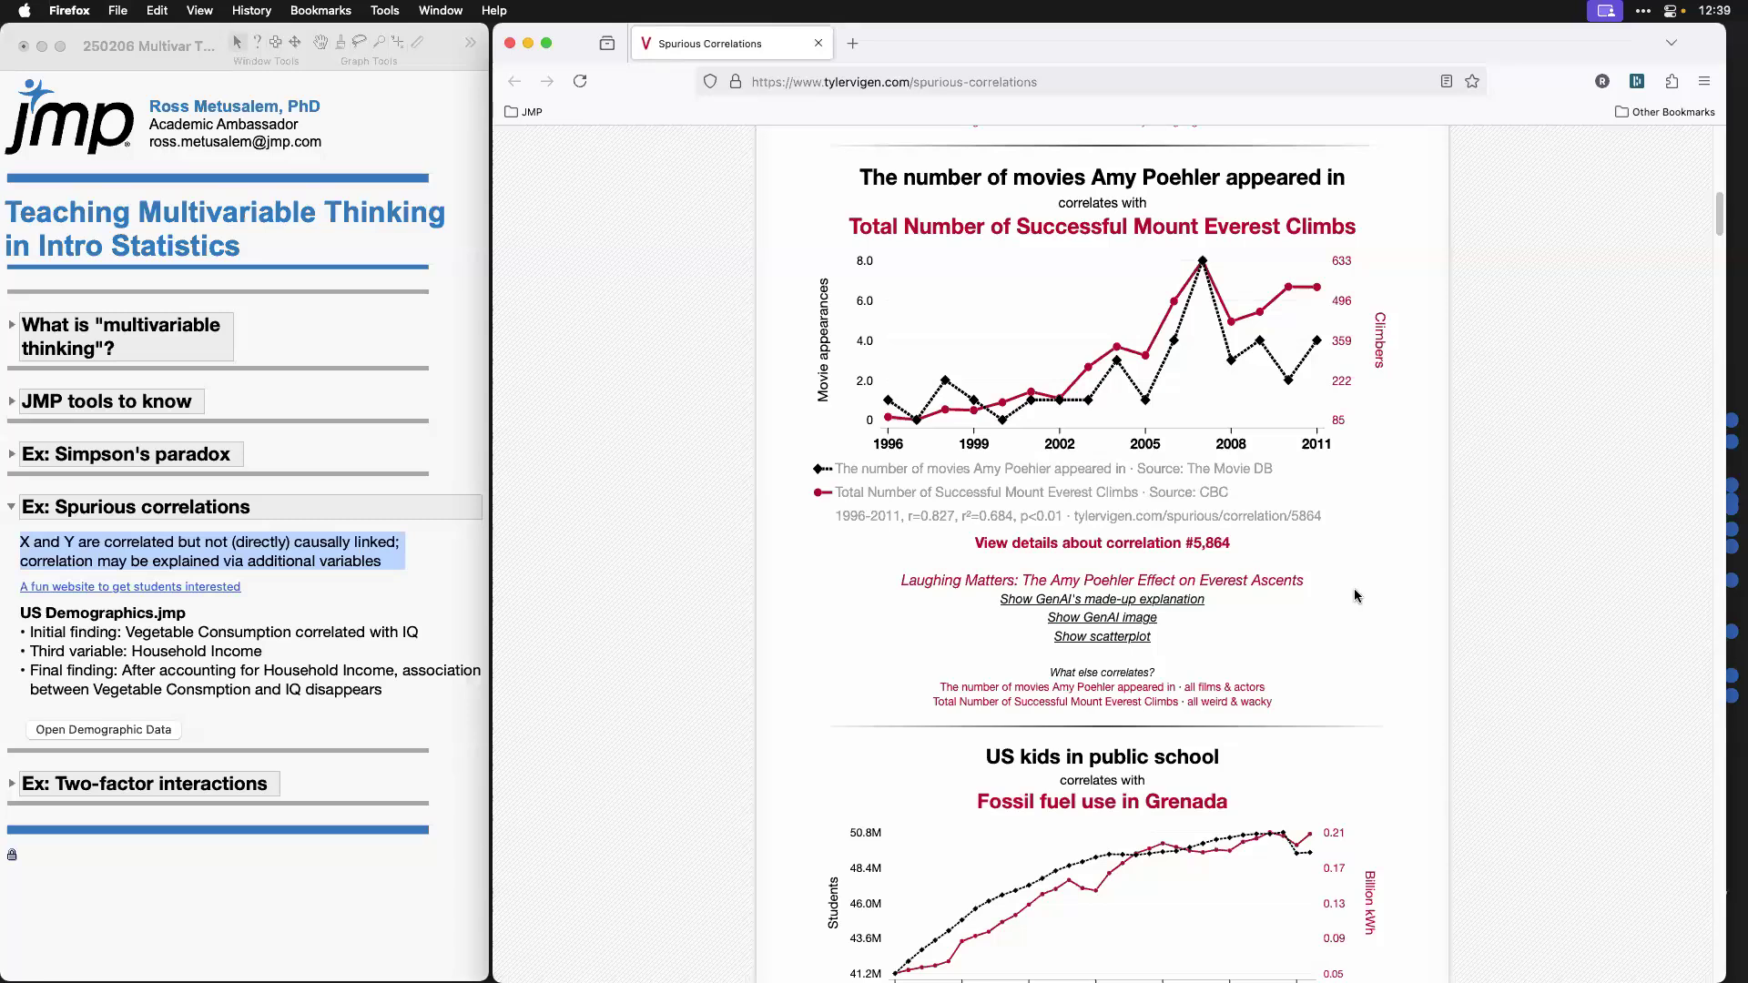
# Step: Show GenAI's made-up explanation for the Amy Poehler correlation and mark phrases such as "levels of laughter and positivity" and "rise in the overall happiness of people"
pyautogui.click(1194, 600)
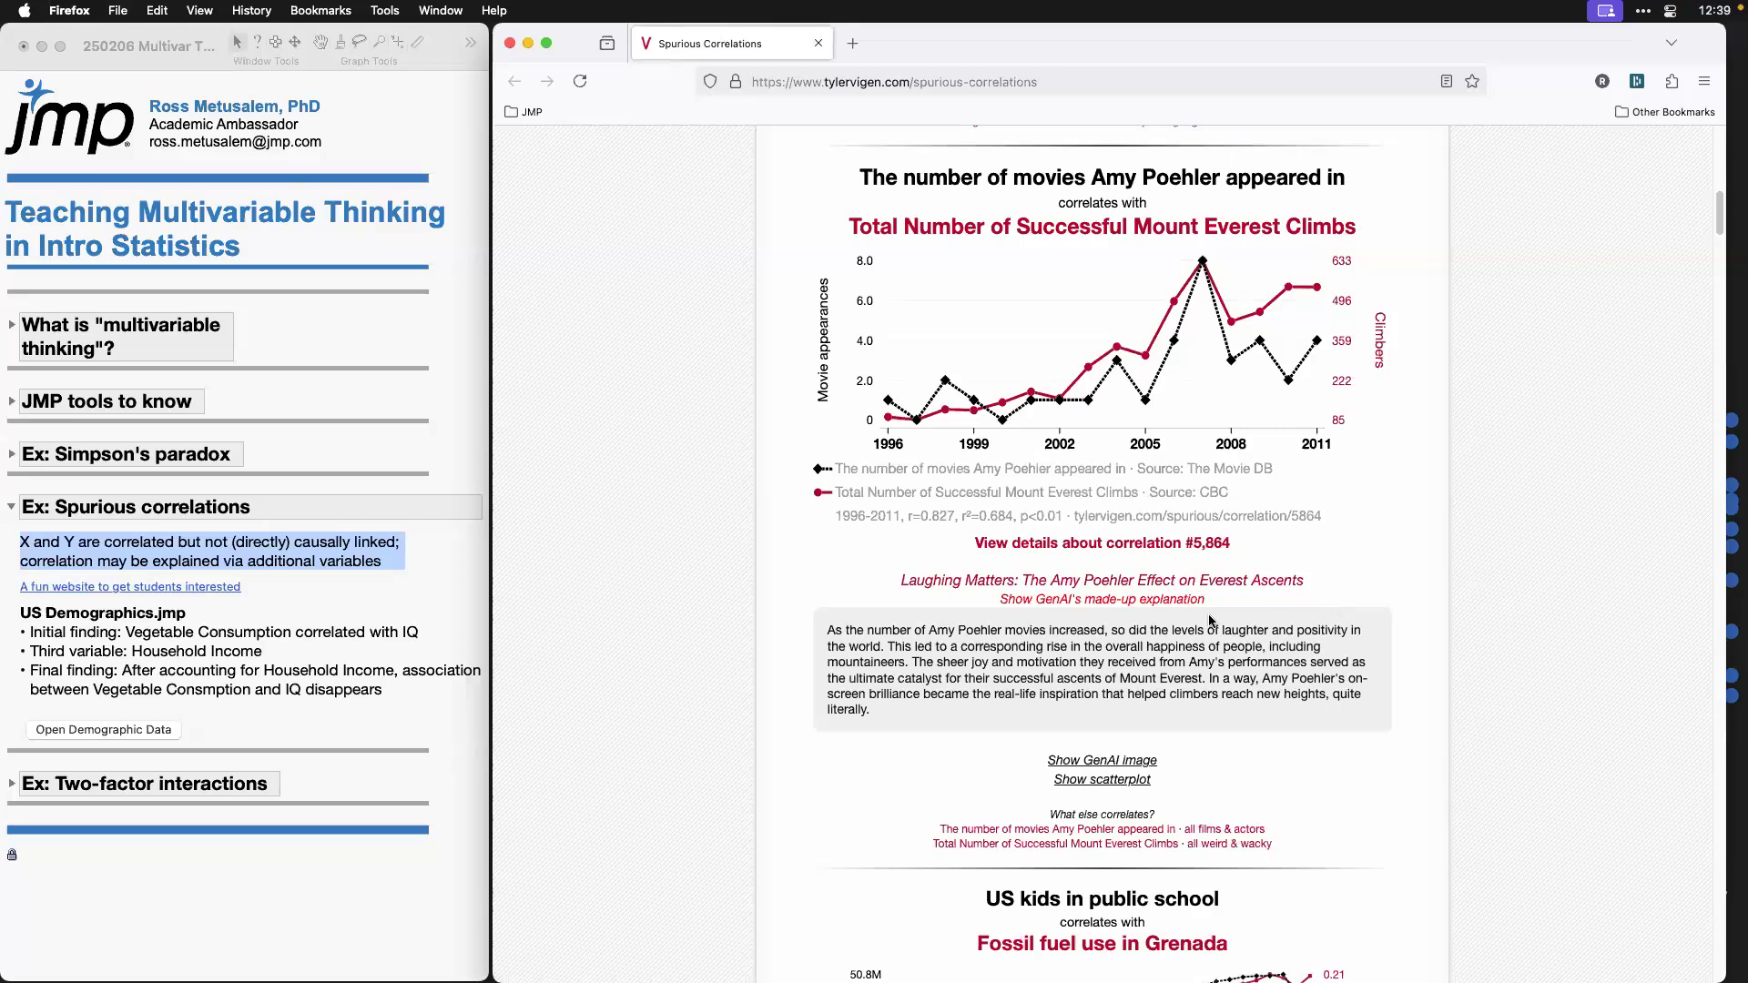
pyautogui.click(1168, 620)
pyautogui.moveTo(1170, 621); pyautogui.dragTo(1351, 640)
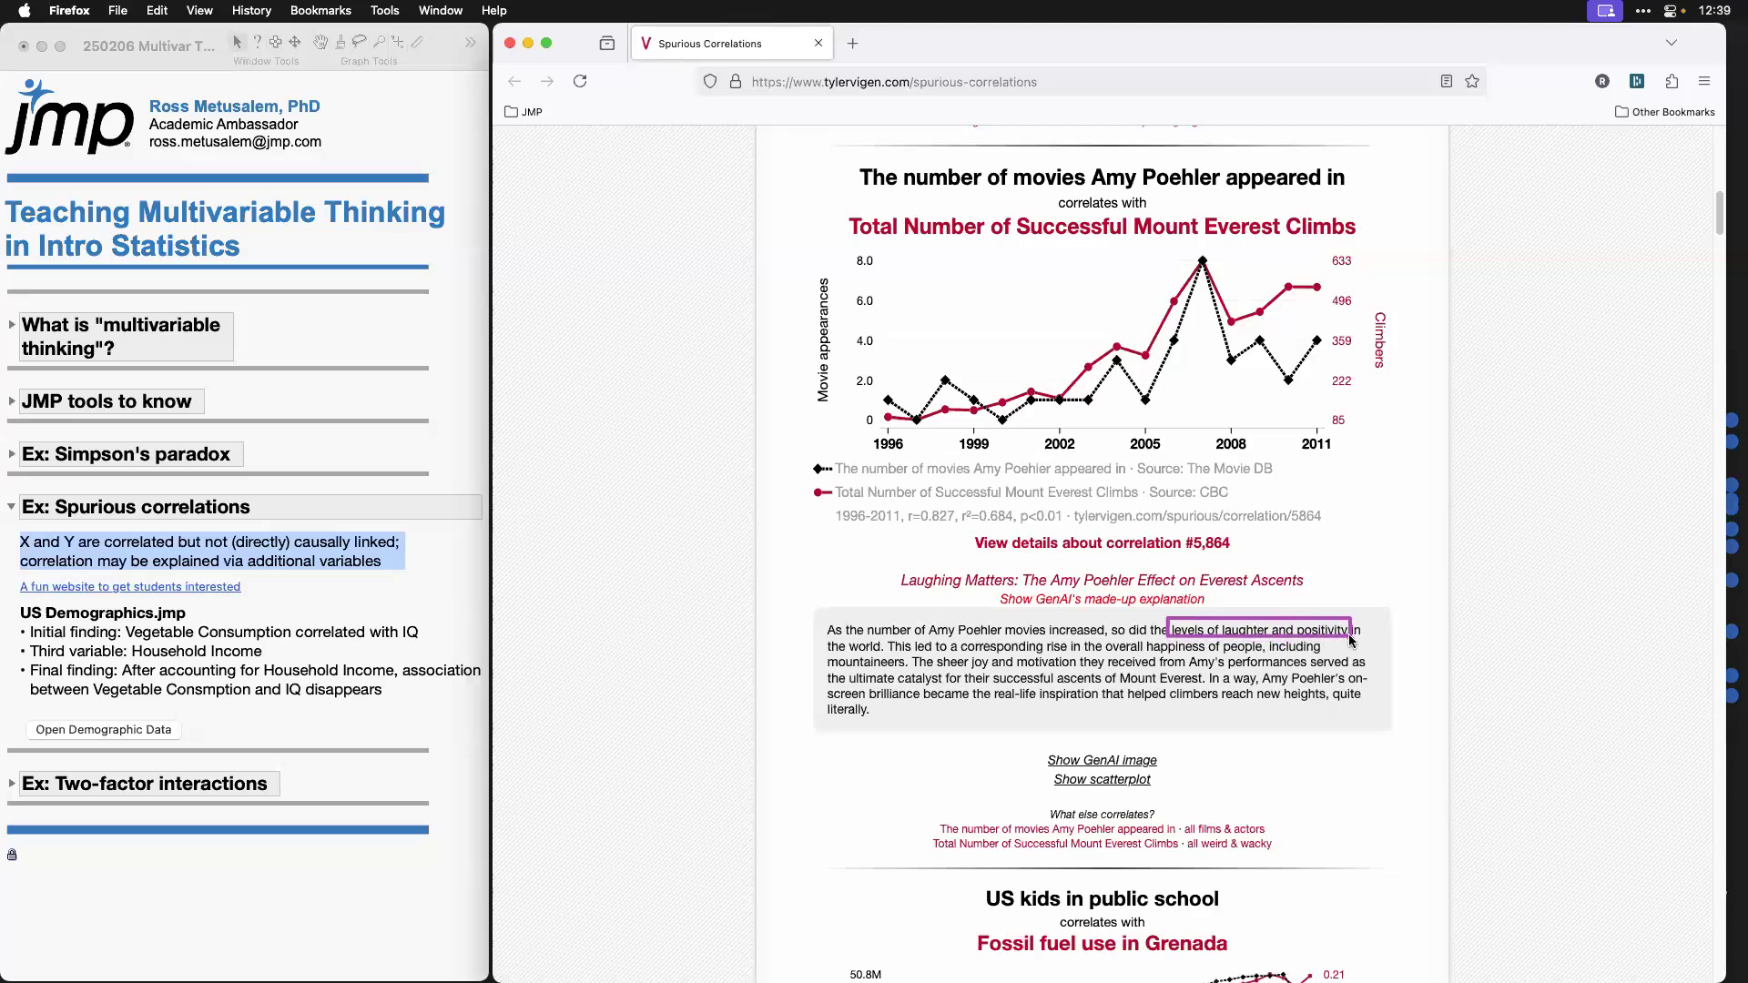
pyautogui.moveTo(1047, 638); pyautogui.dragTo(1269, 657)
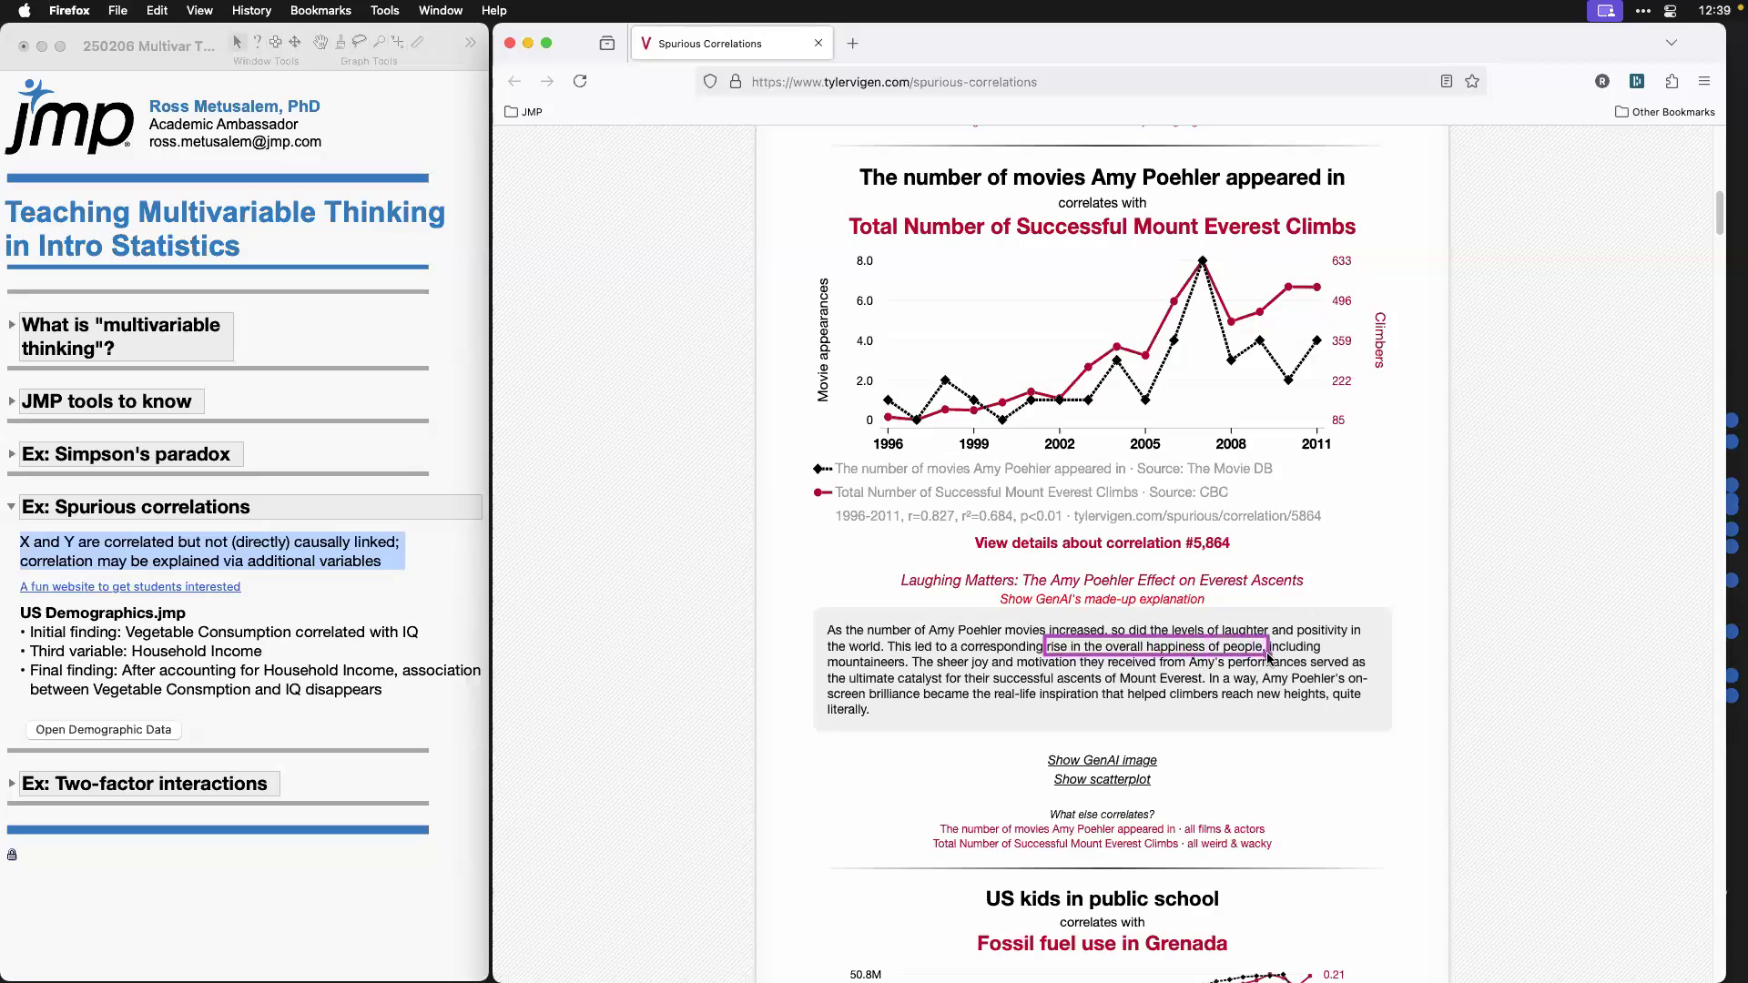
pyautogui.moveTo(1013, 654); pyautogui.dragTo(1164, 674)
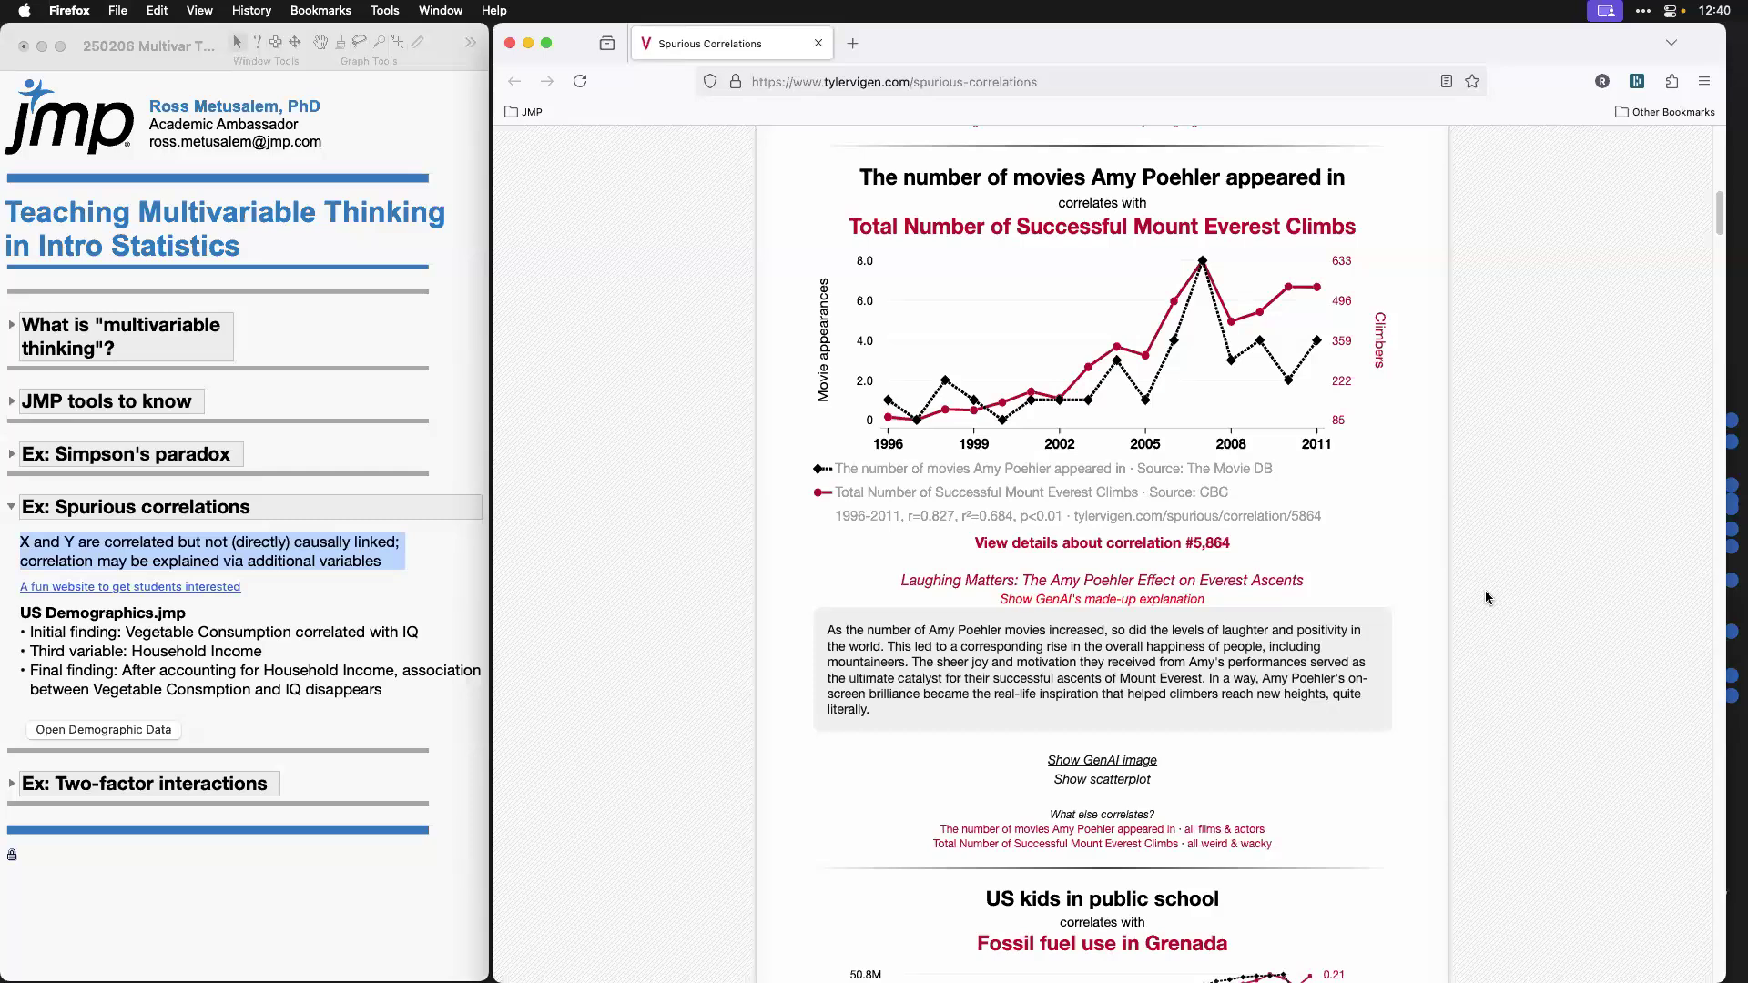
# Step: Close the browser window, return to JMP, and open the US Demographics.jmp data table from the notes
pyautogui.click(510, 43)
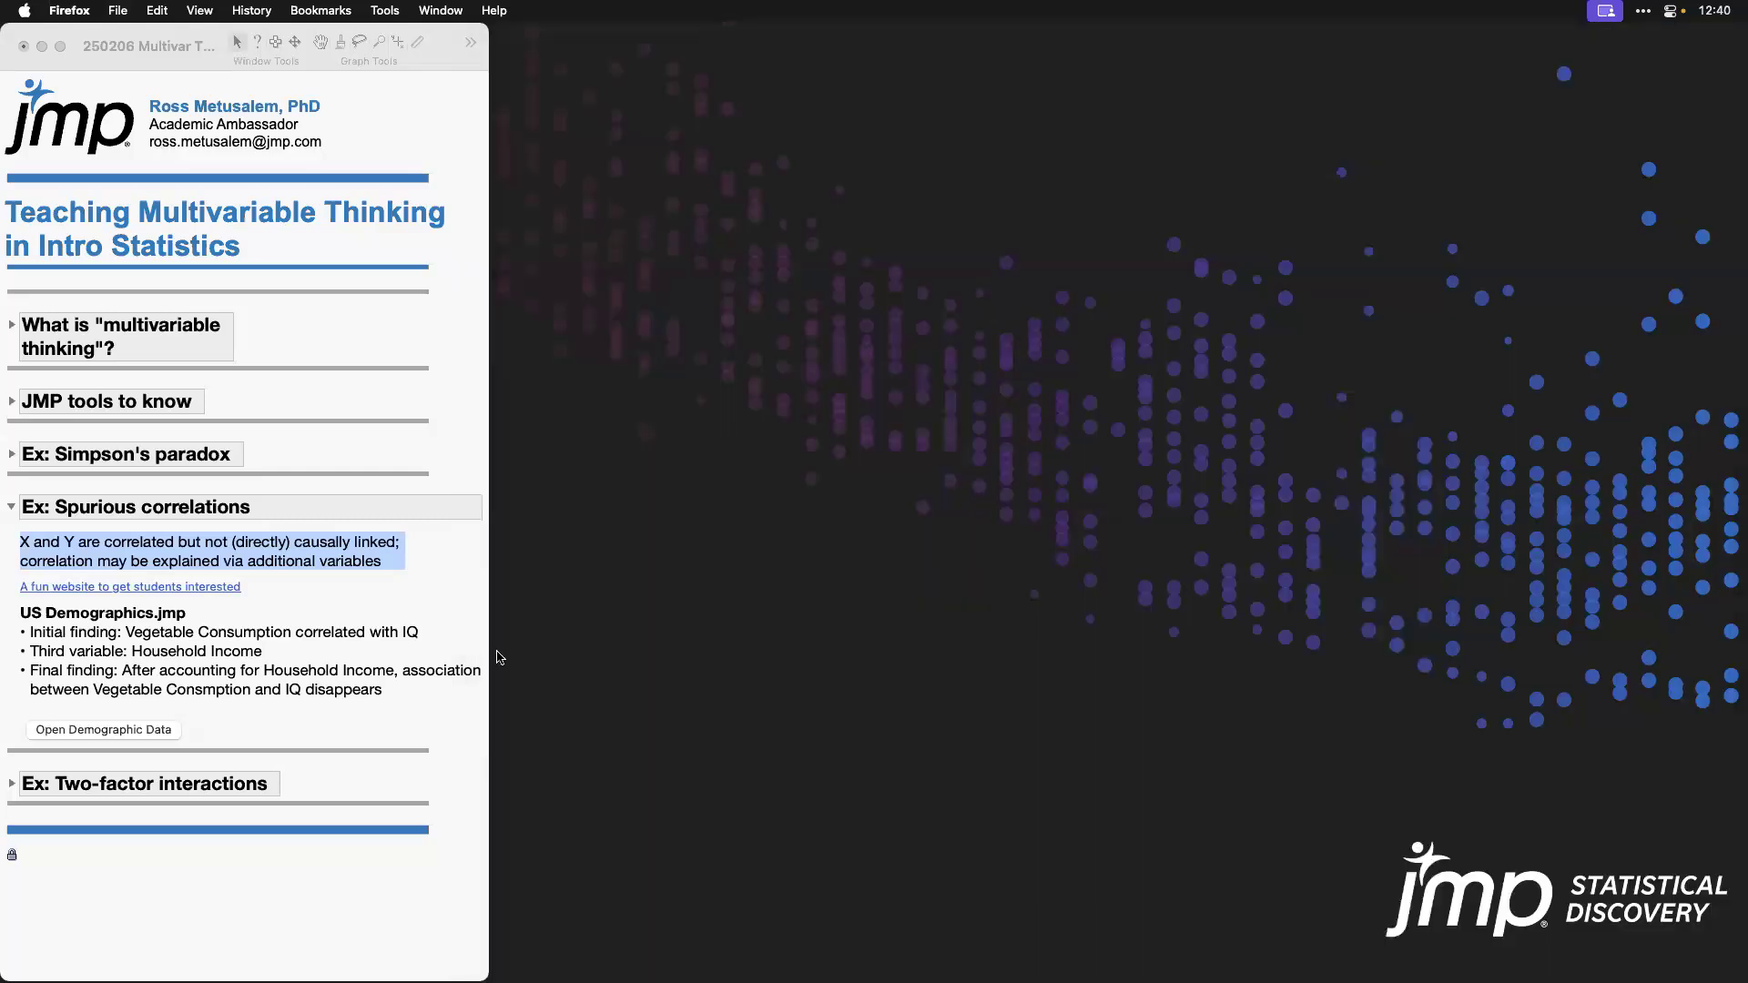
pyautogui.click(130, 612)
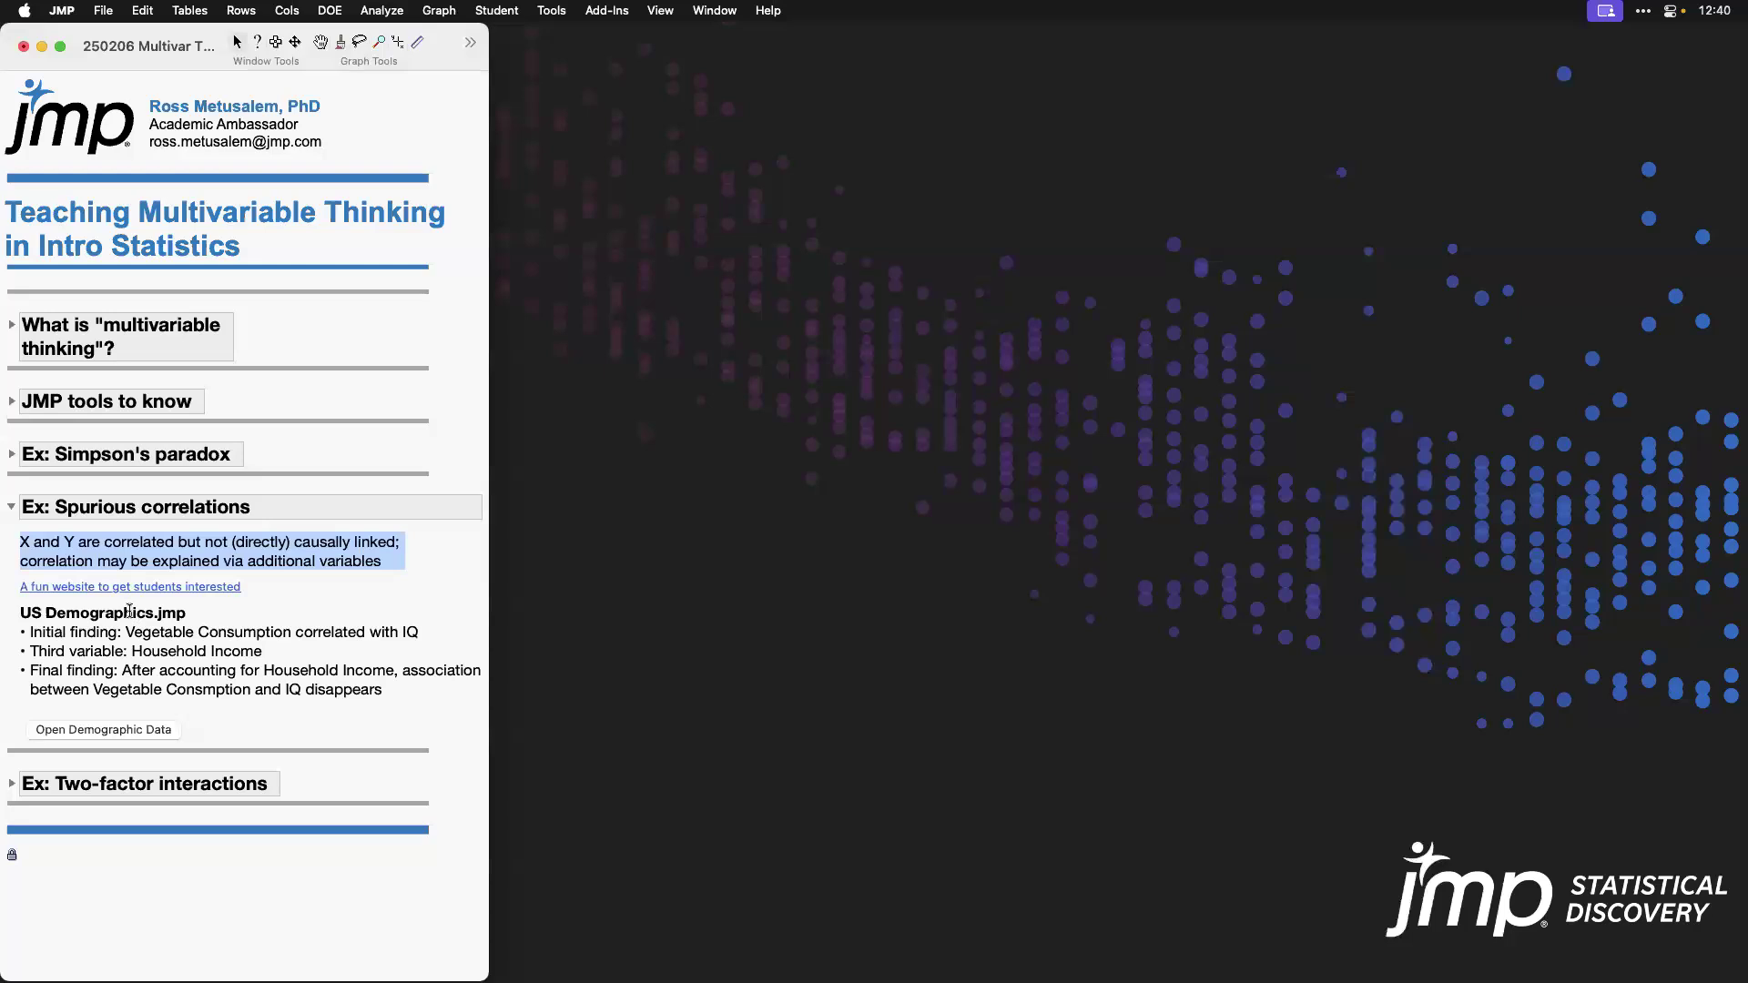
pyautogui.click(130, 612)
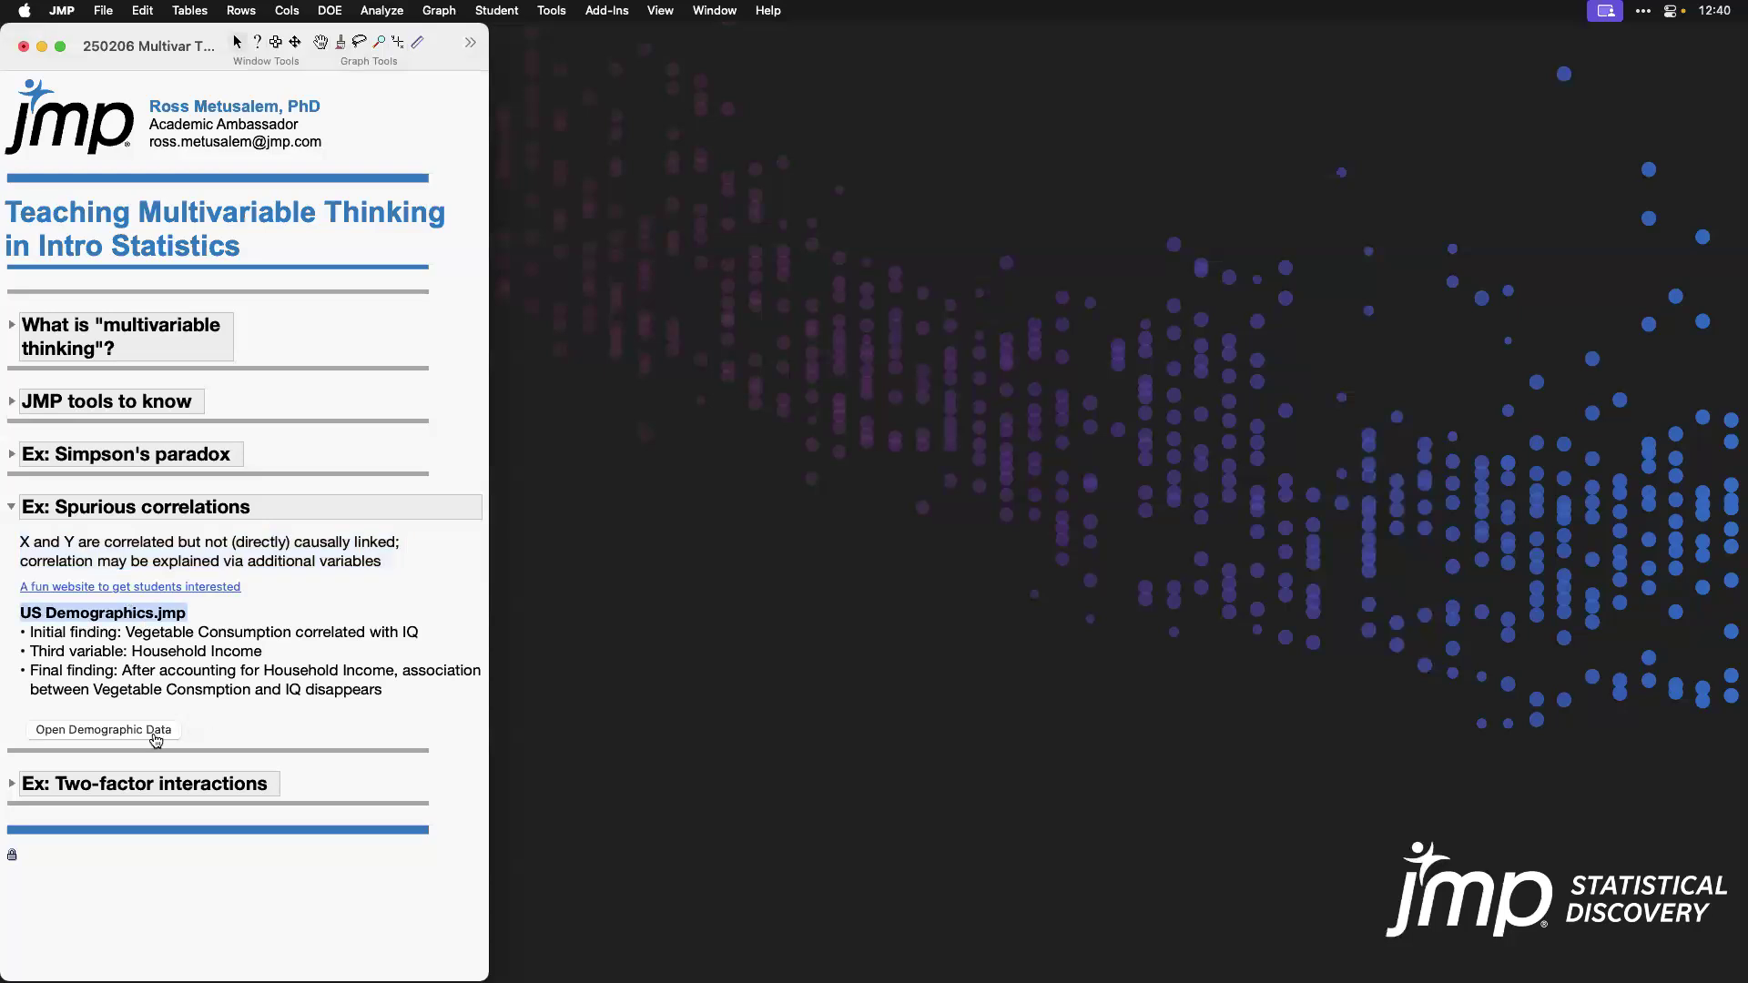
pyautogui.click(156, 739)
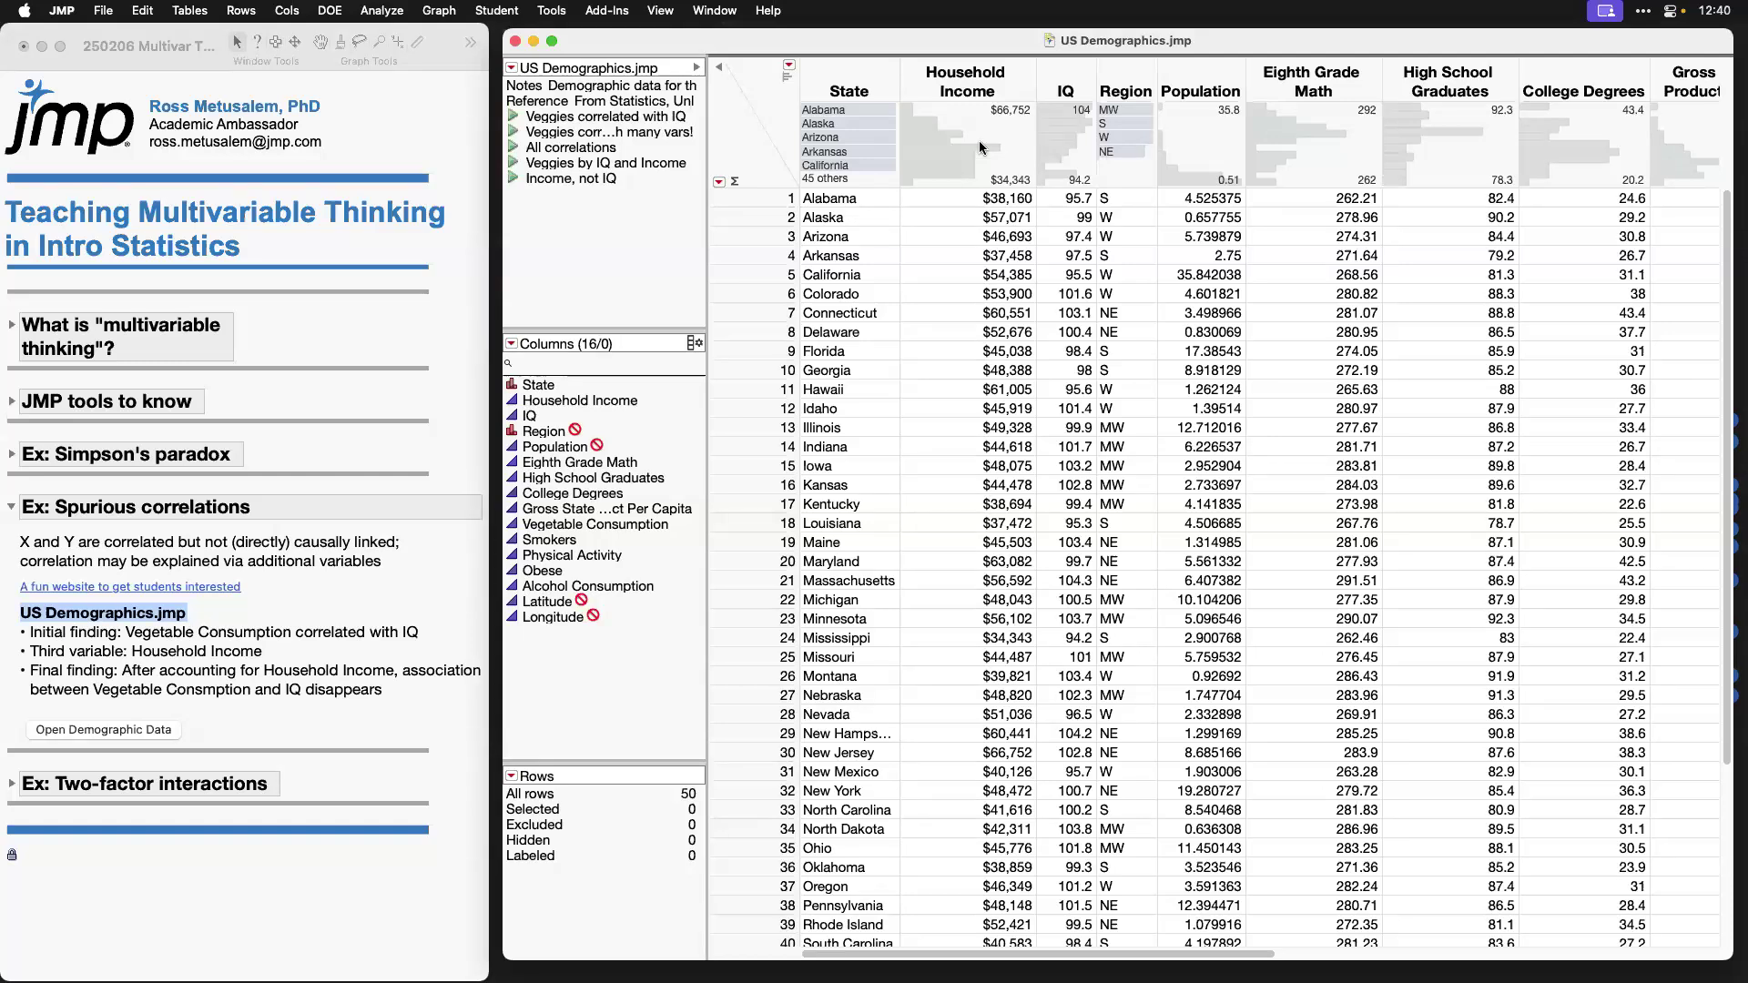
# Step: Examine the US Demographics columns, including Household Income, IQ, Eighth Grade Math, College Degrees and Vegetable Consumption, and clear the column selection
pyautogui.click(987, 70)
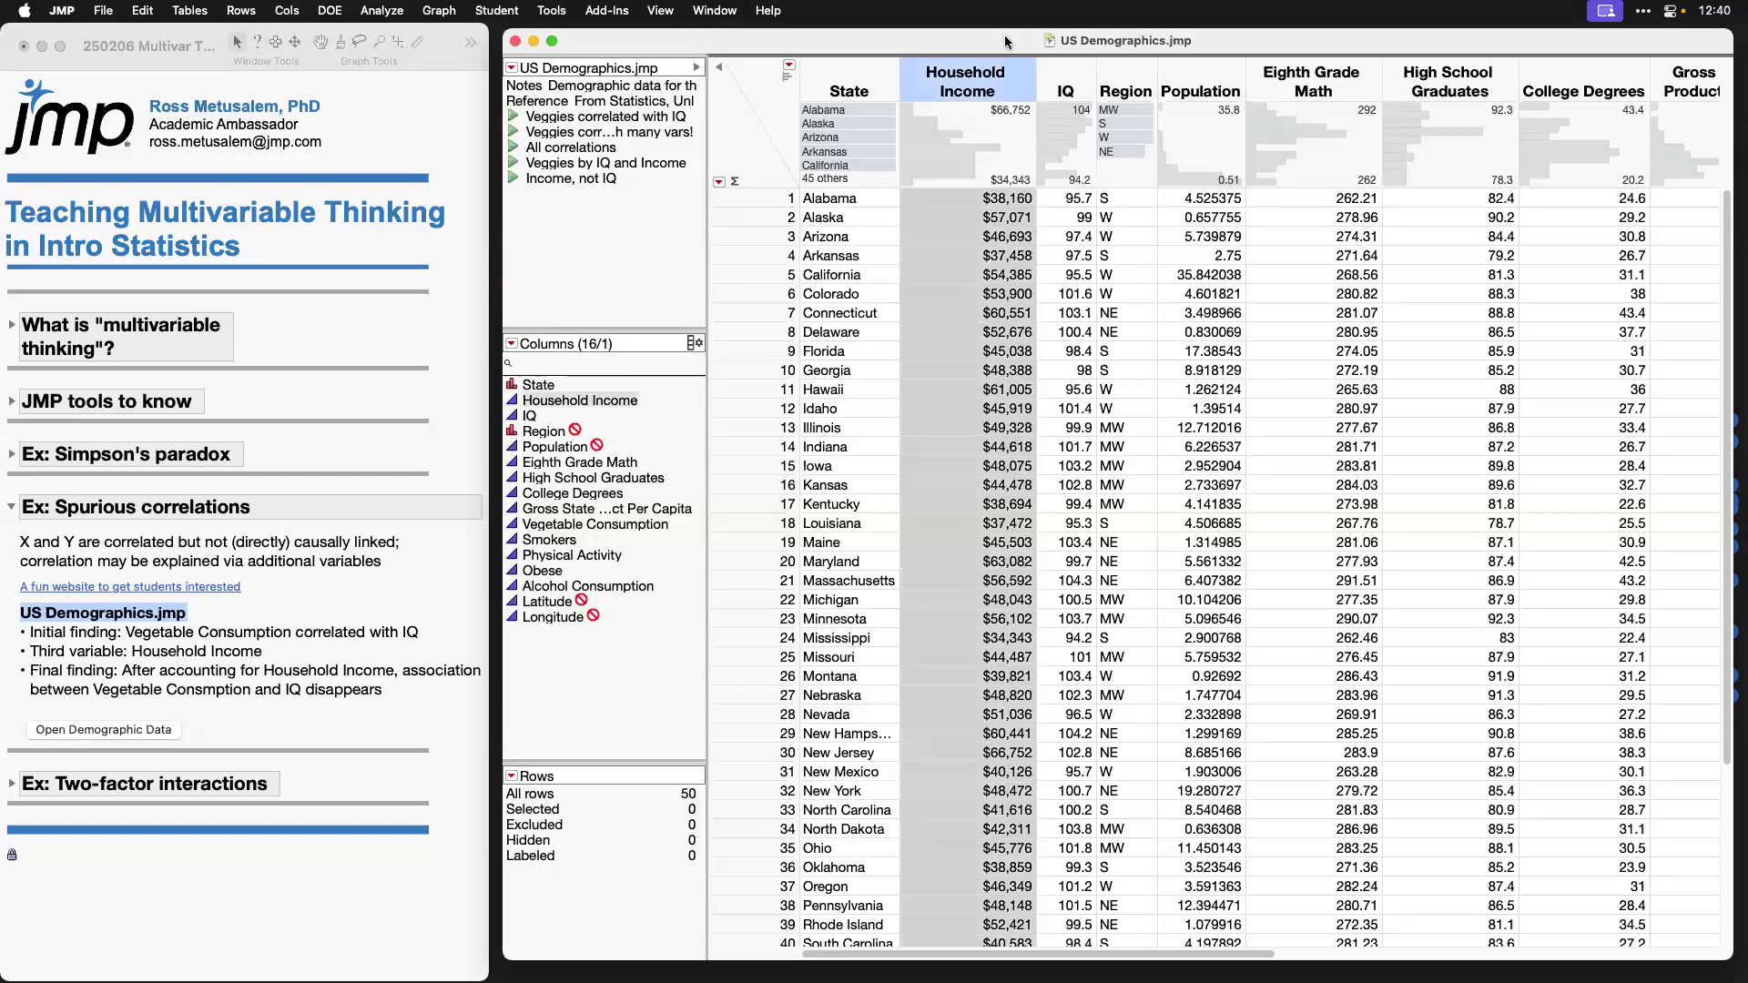
pyautogui.click(1056, 88)
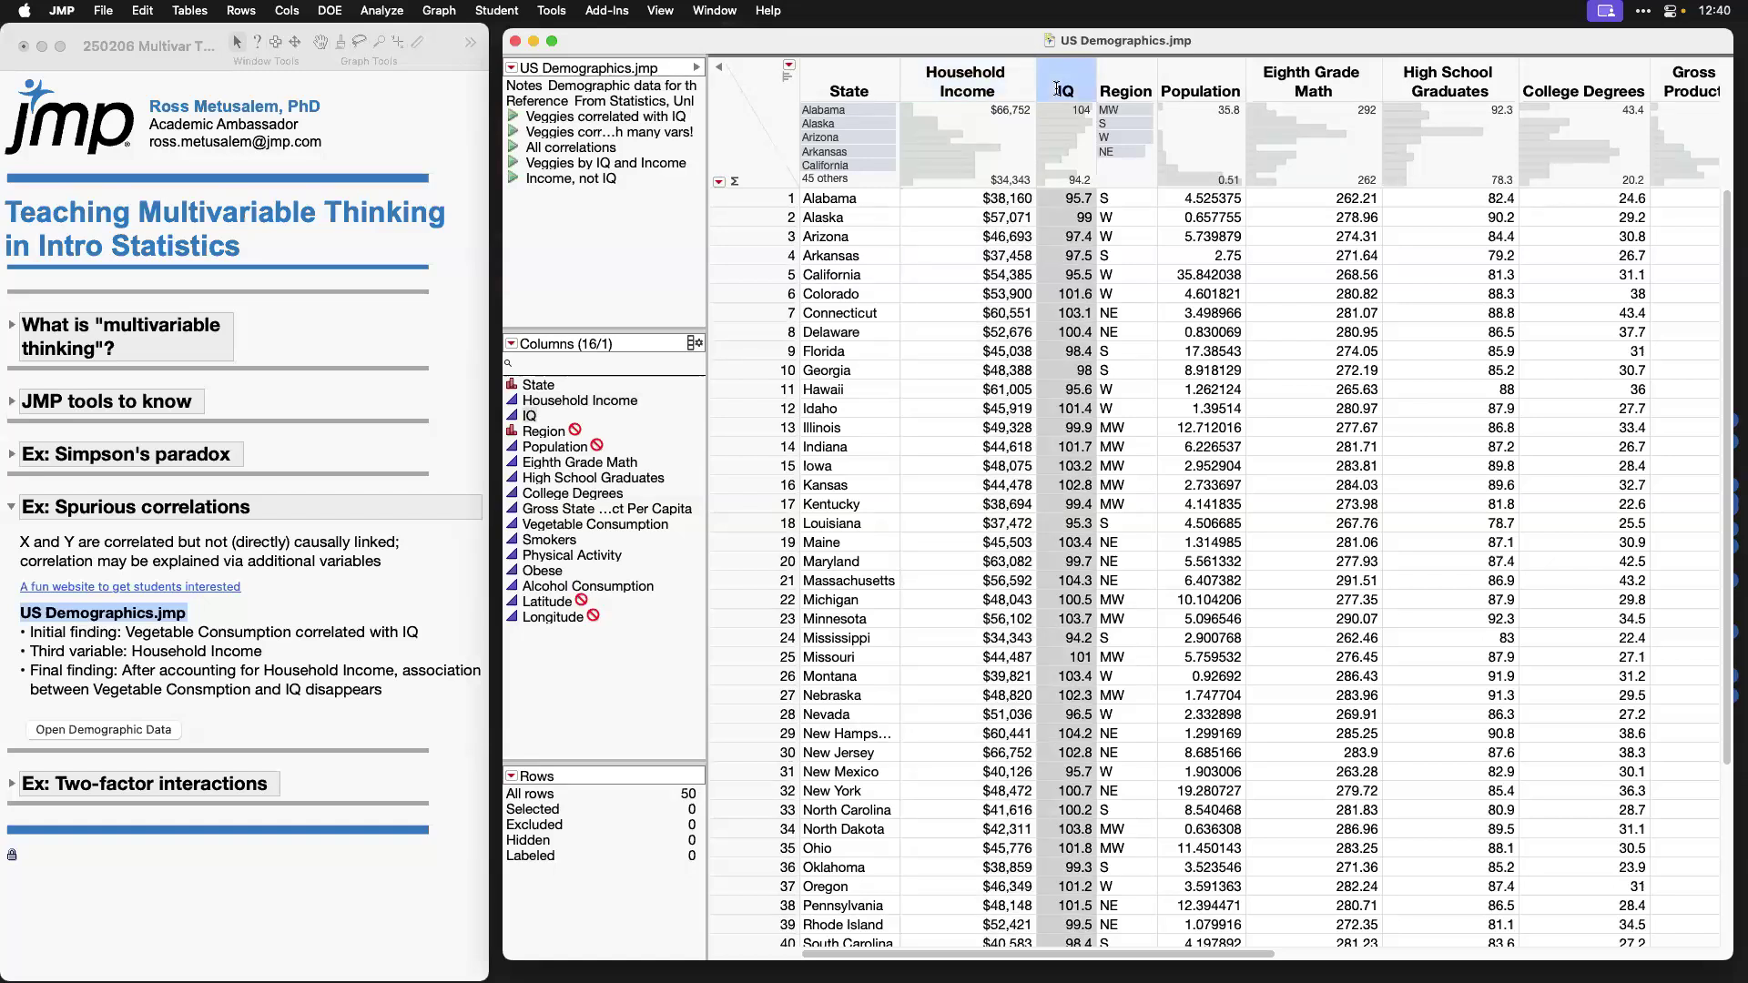
pyautogui.click(1320, 87)
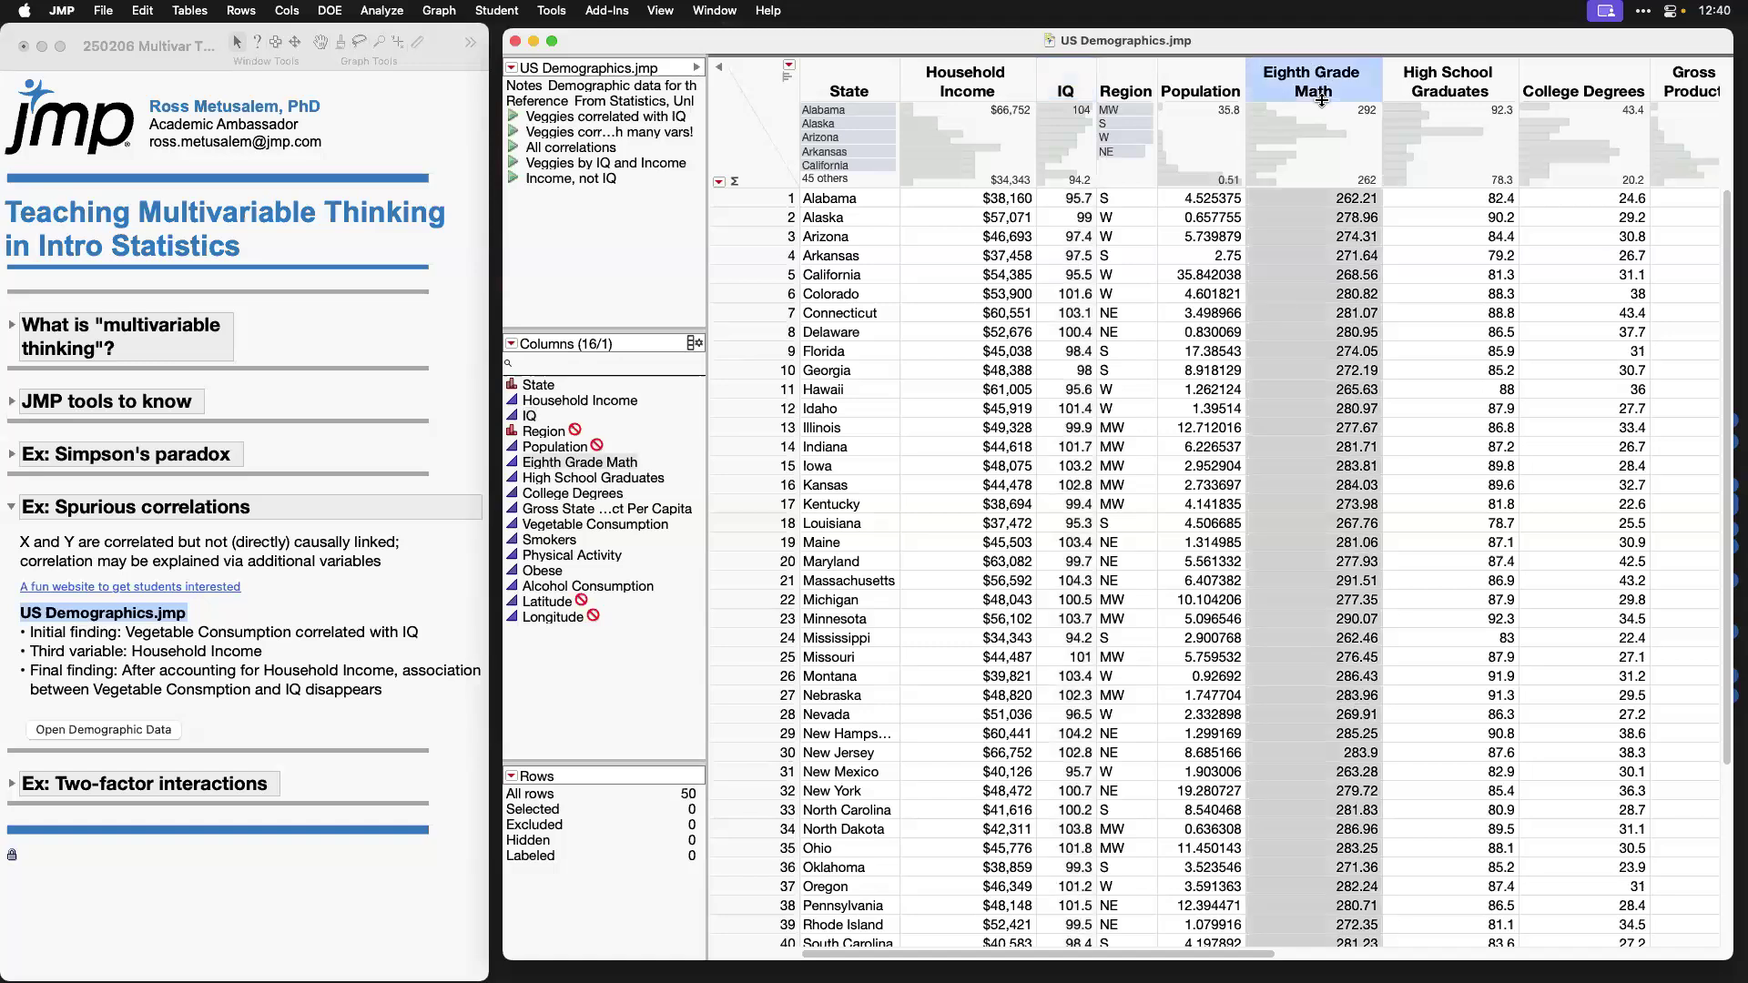
pyautogui.hscroll(5, 1352, 384)
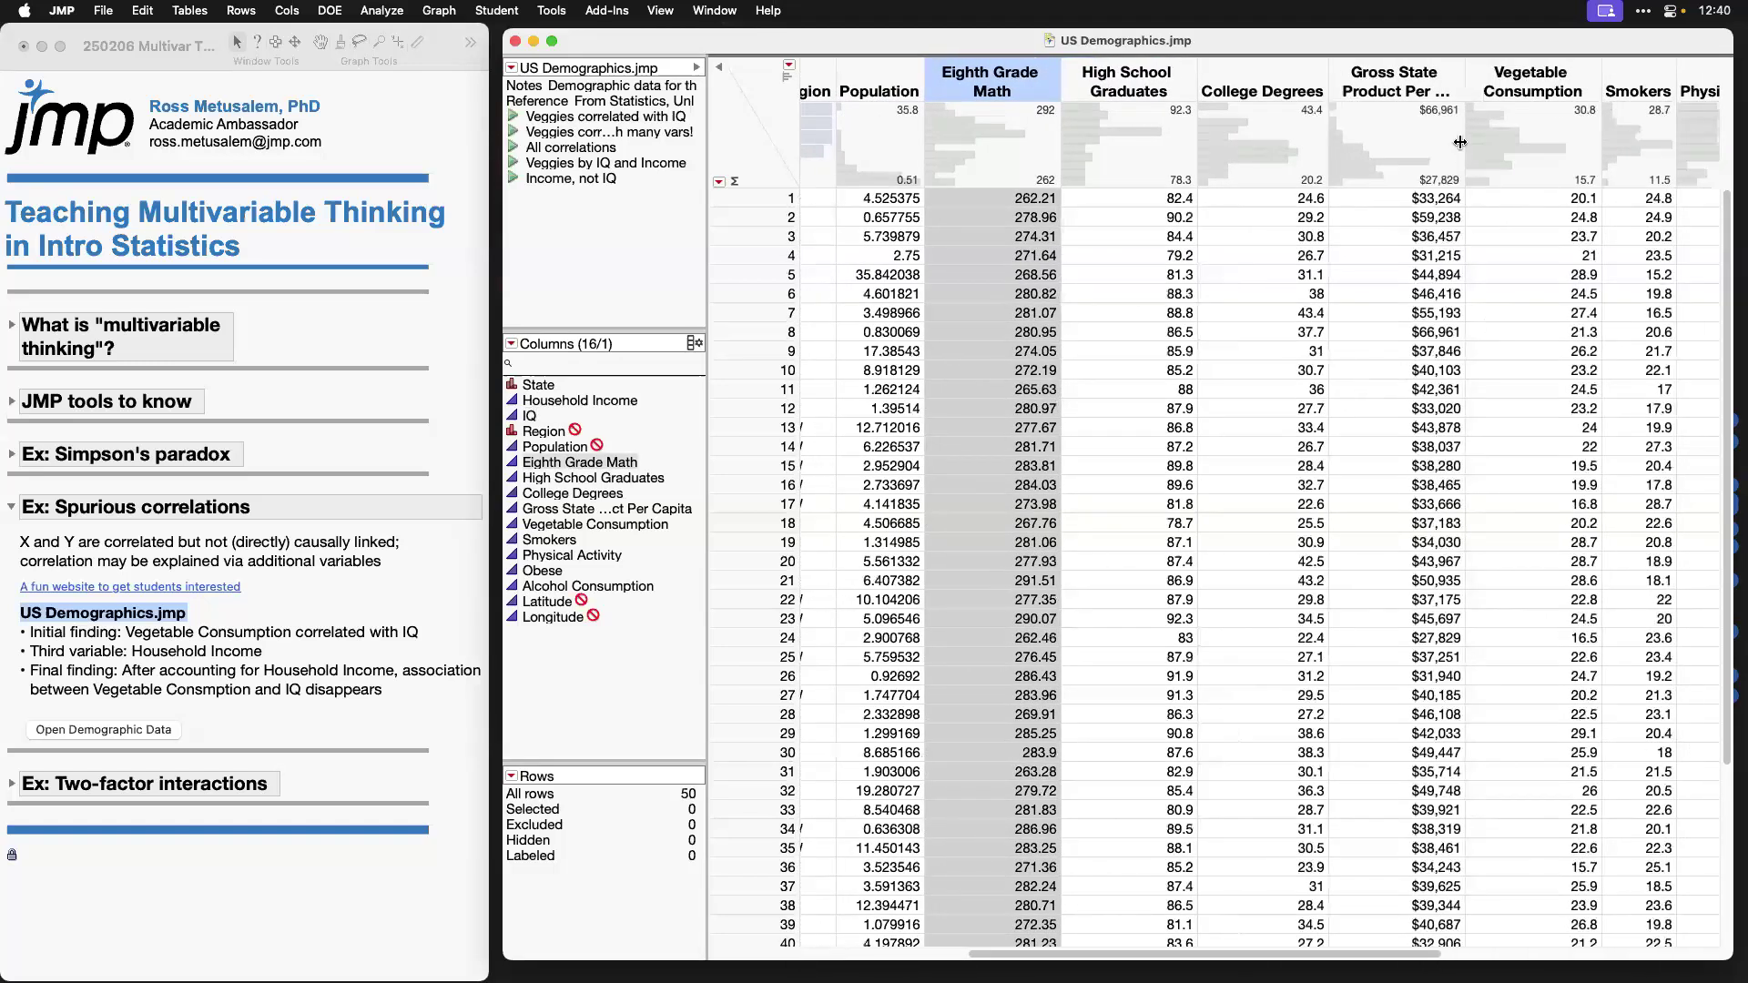
pyautogui.click(1259, 342)
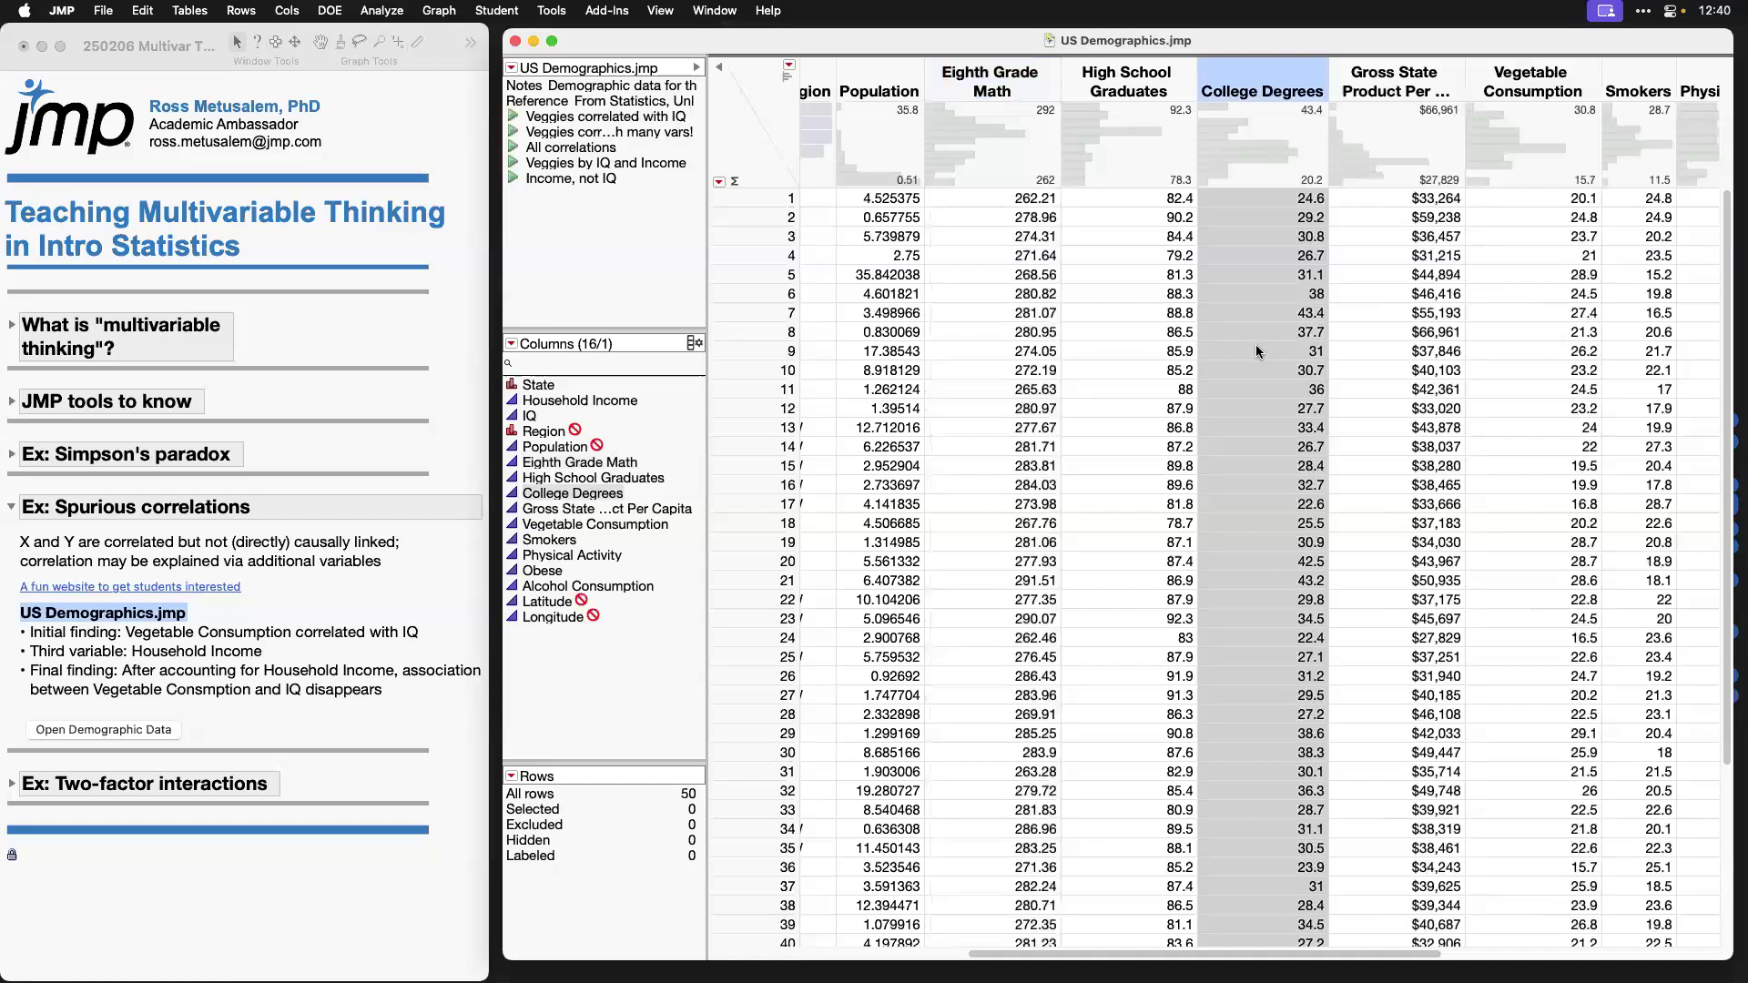
pyautogui.hscroll(5, 1244, 387)
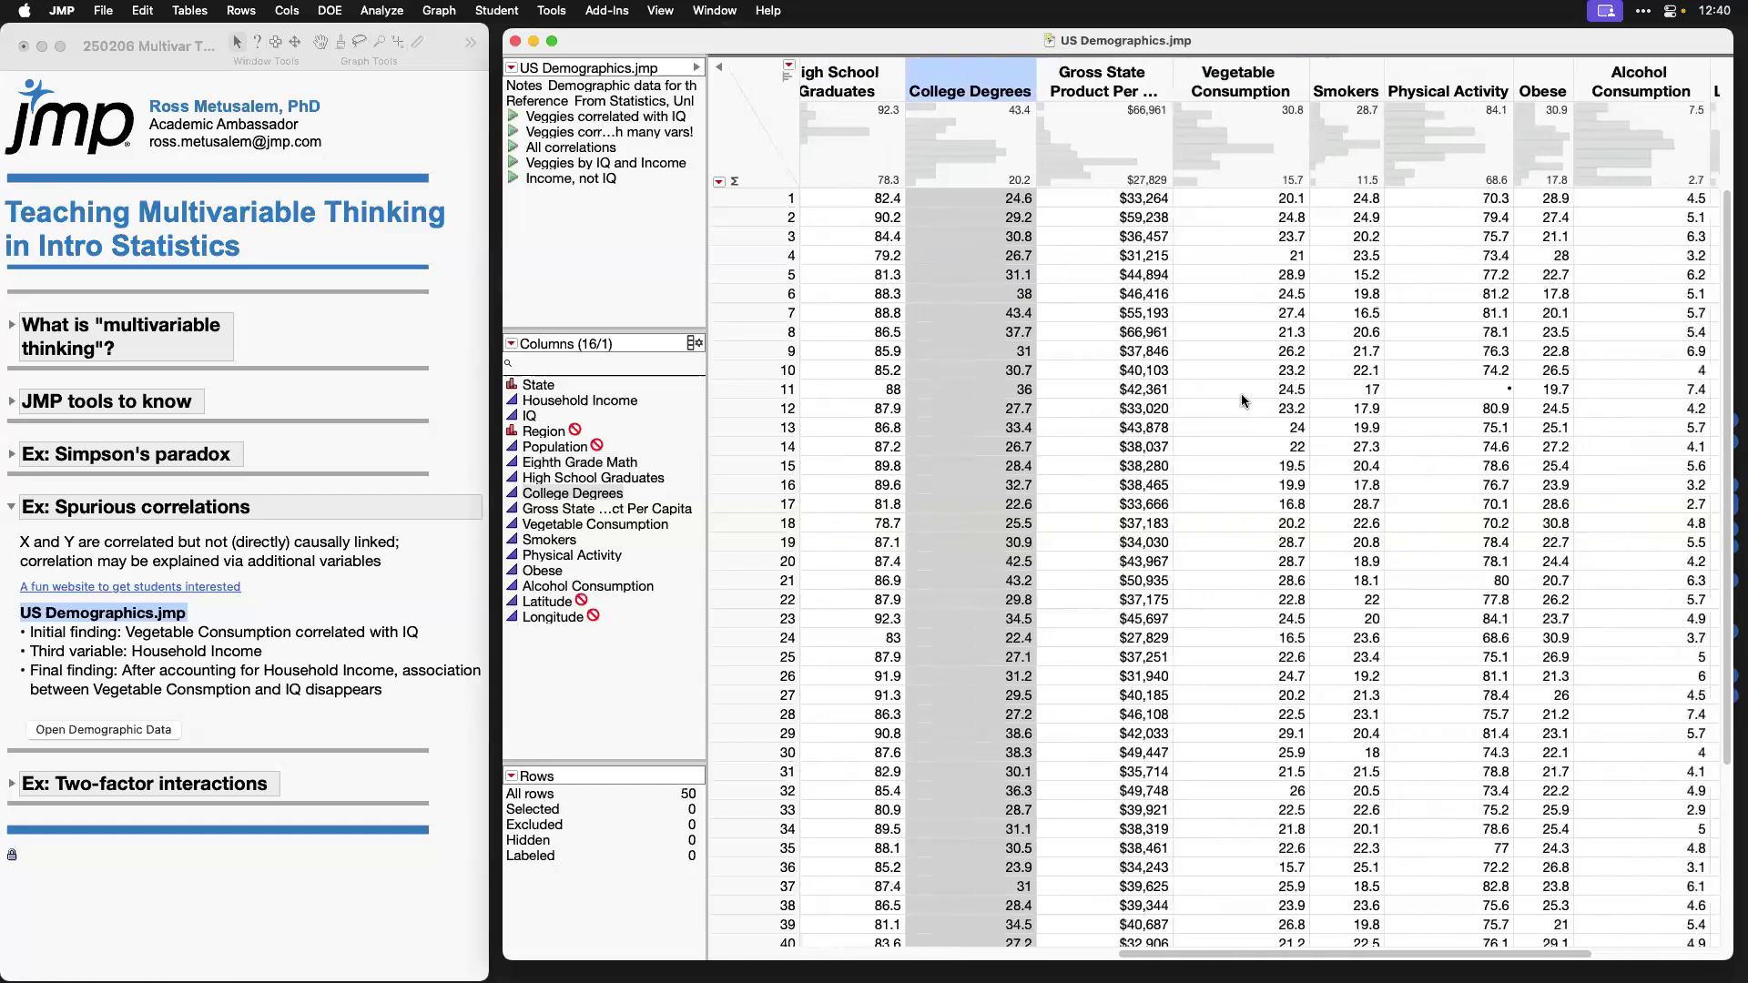
pyautogui.click(1101, 72)
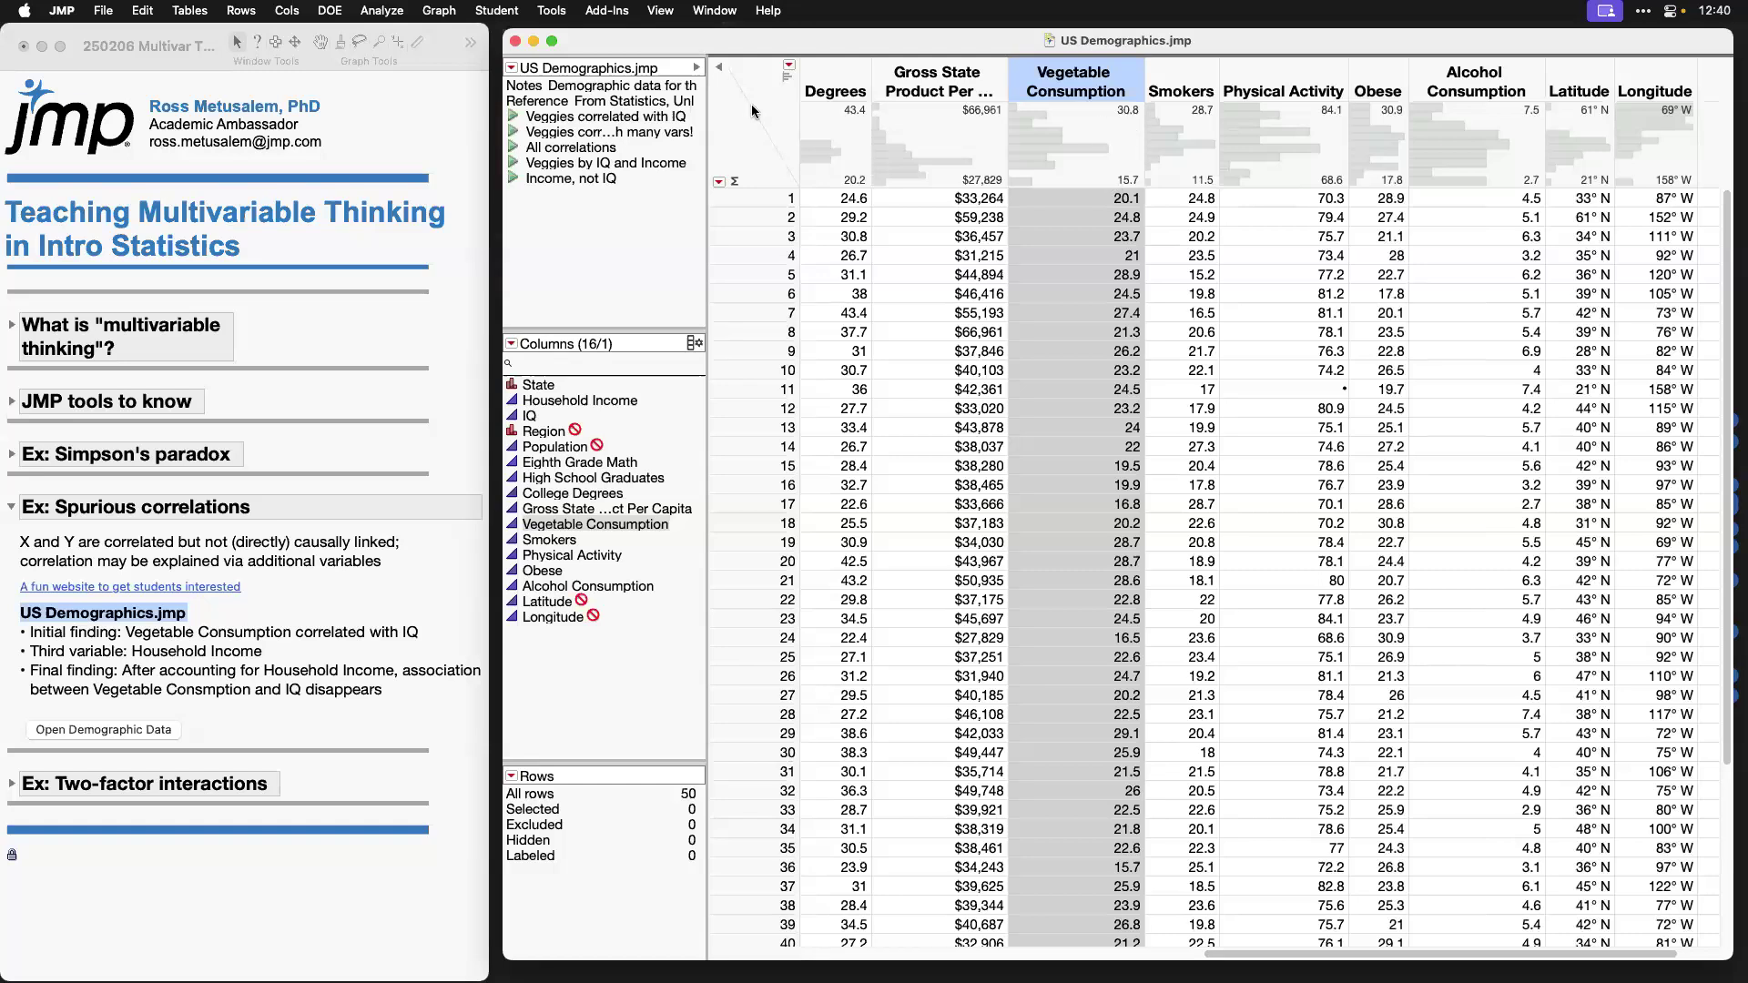
pyautogui.click(781, 115)
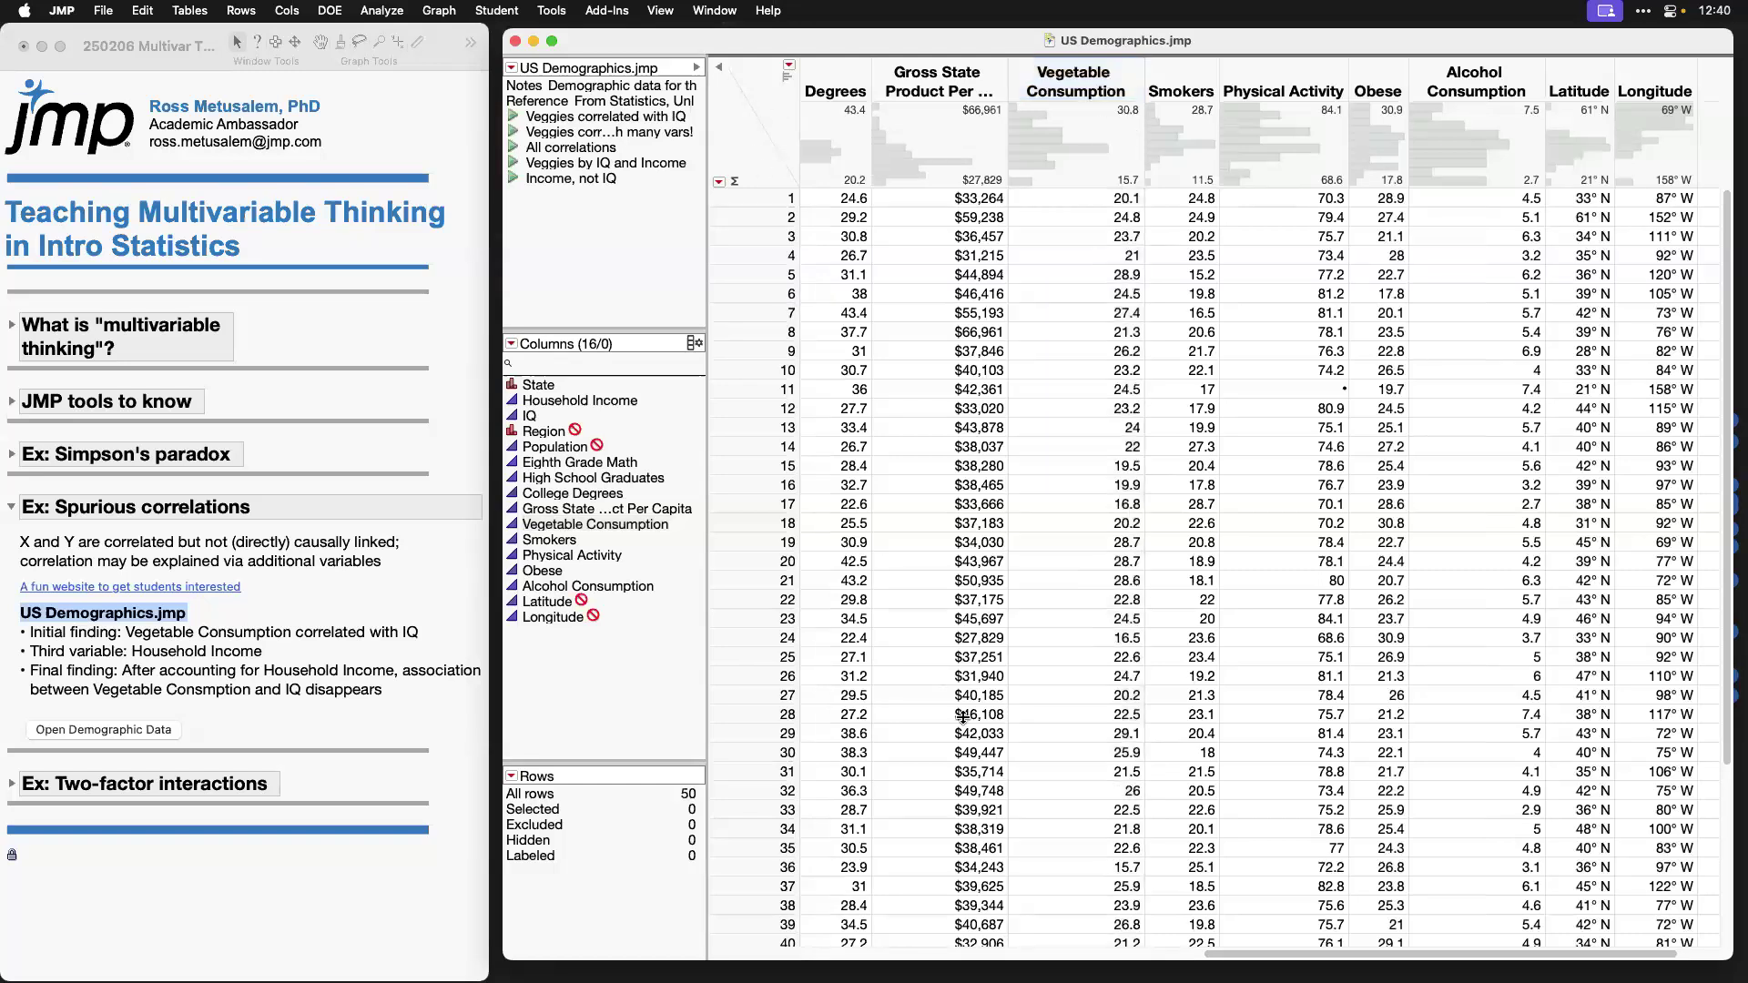
# Step: Highlight the initial finding about Vegetable Consumption and IQ in the notes and bring the data table back to its first columns
pyautogui.click(352, 634)
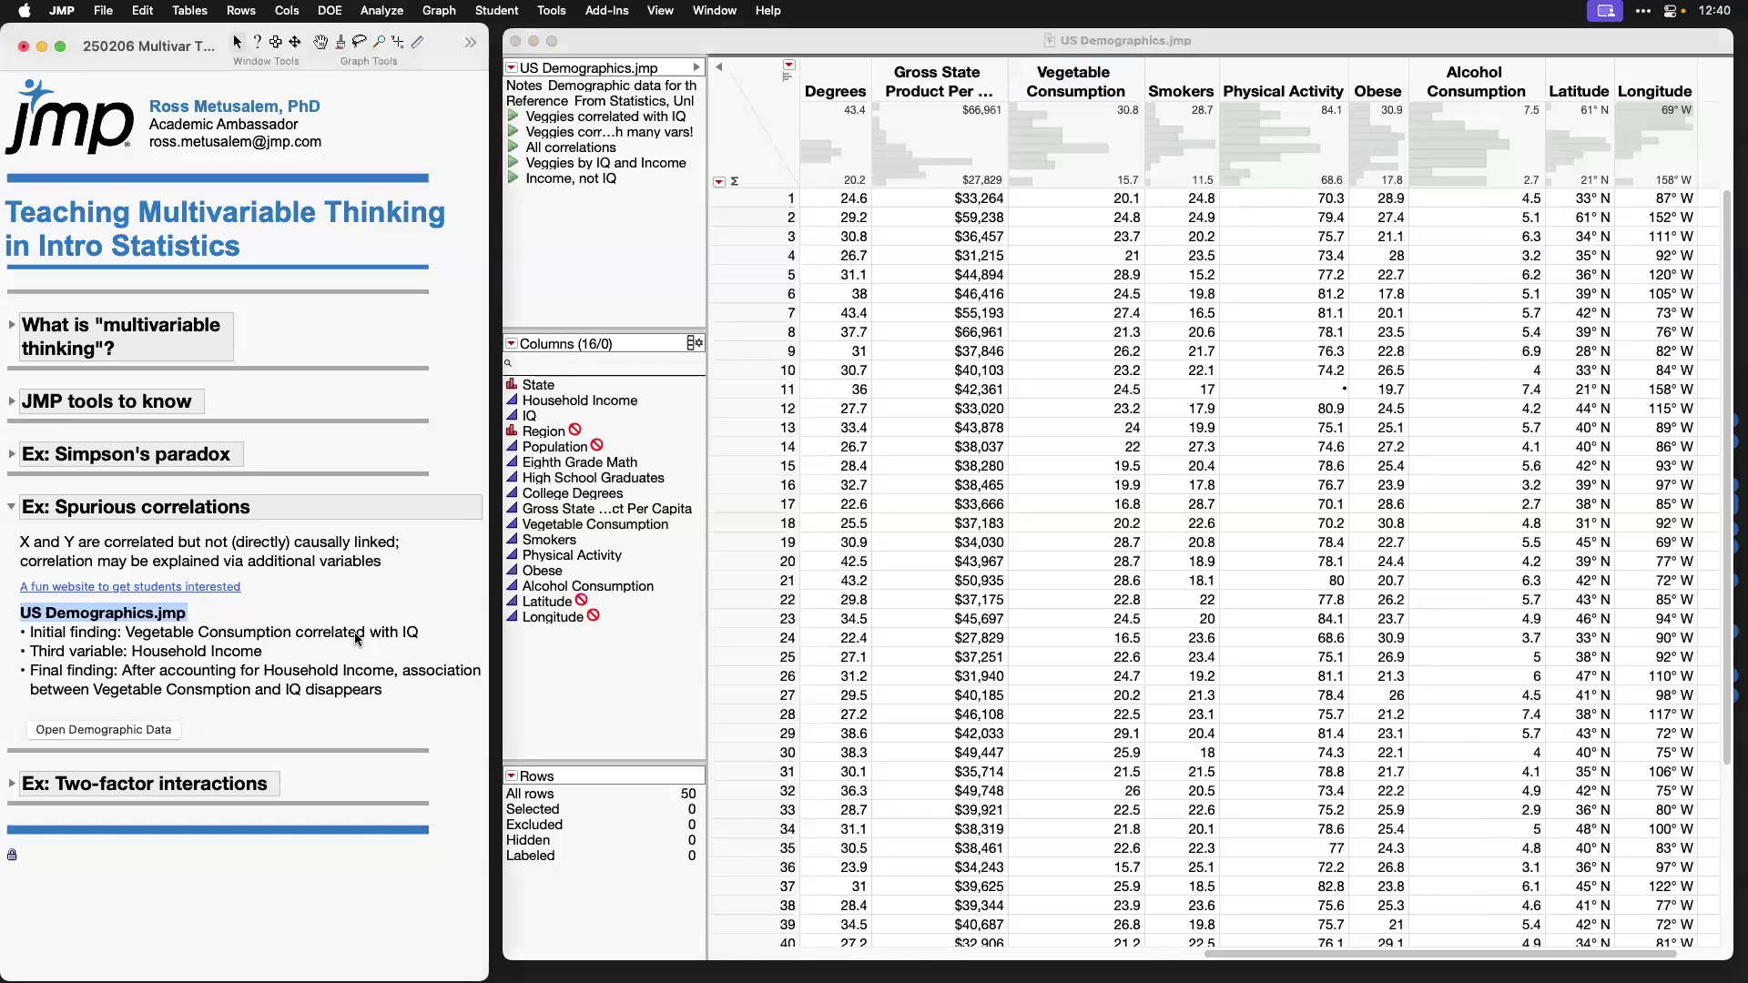
pyautogui.click(353, 632)
pyautogui.moveTo(1272, 954); pyautogui.dragTo(856, 944)
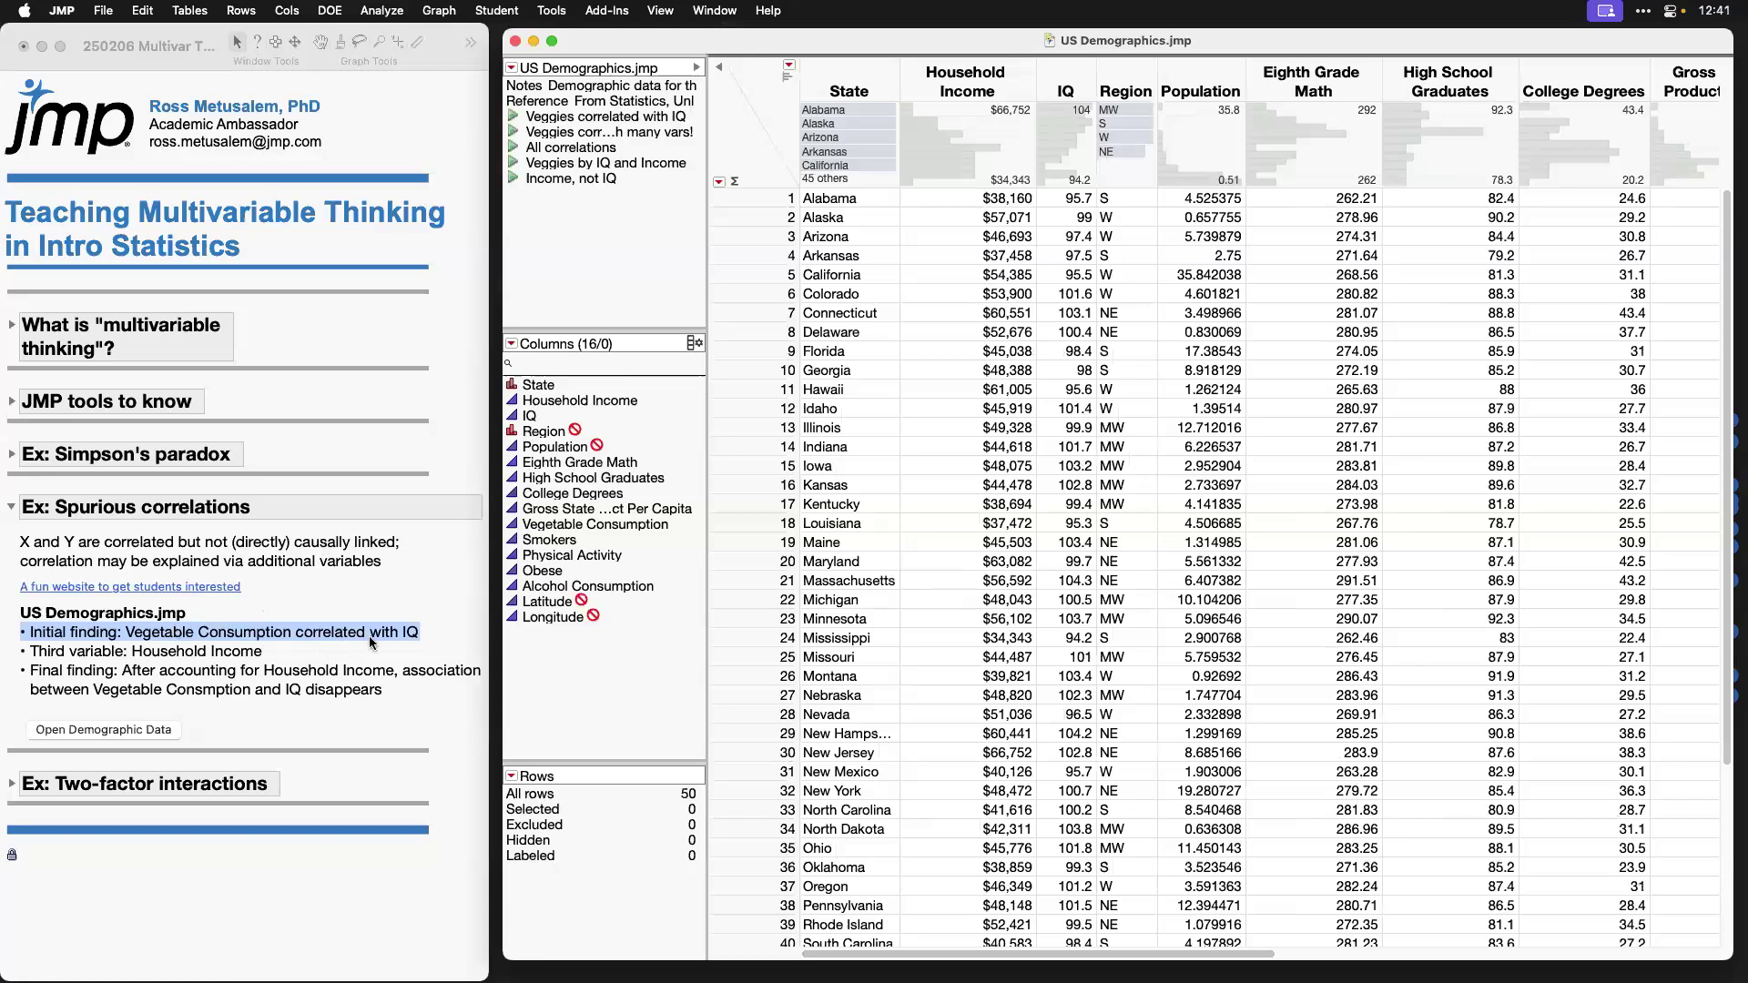
# Step: Run Fit Y by X with Vegetable Consumption as the response and IQ as the factor, and move the report over the data table
pyautogui.click(391, 10)
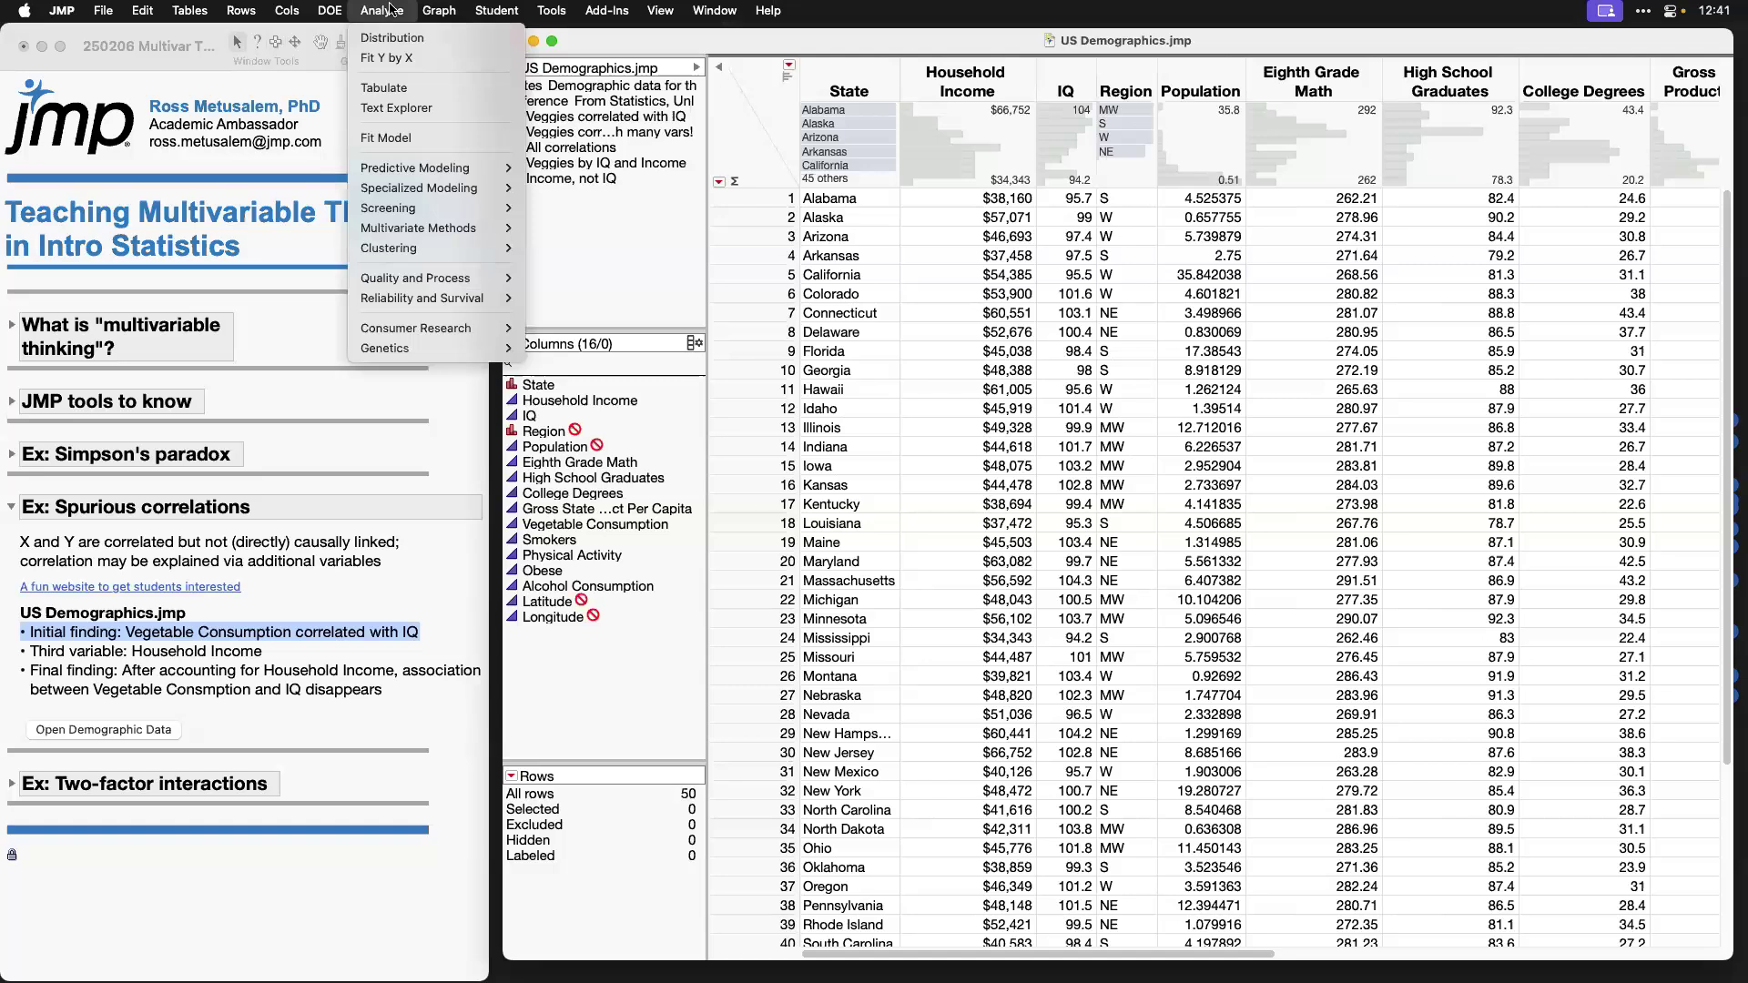
pyautogui.click(425, 56)
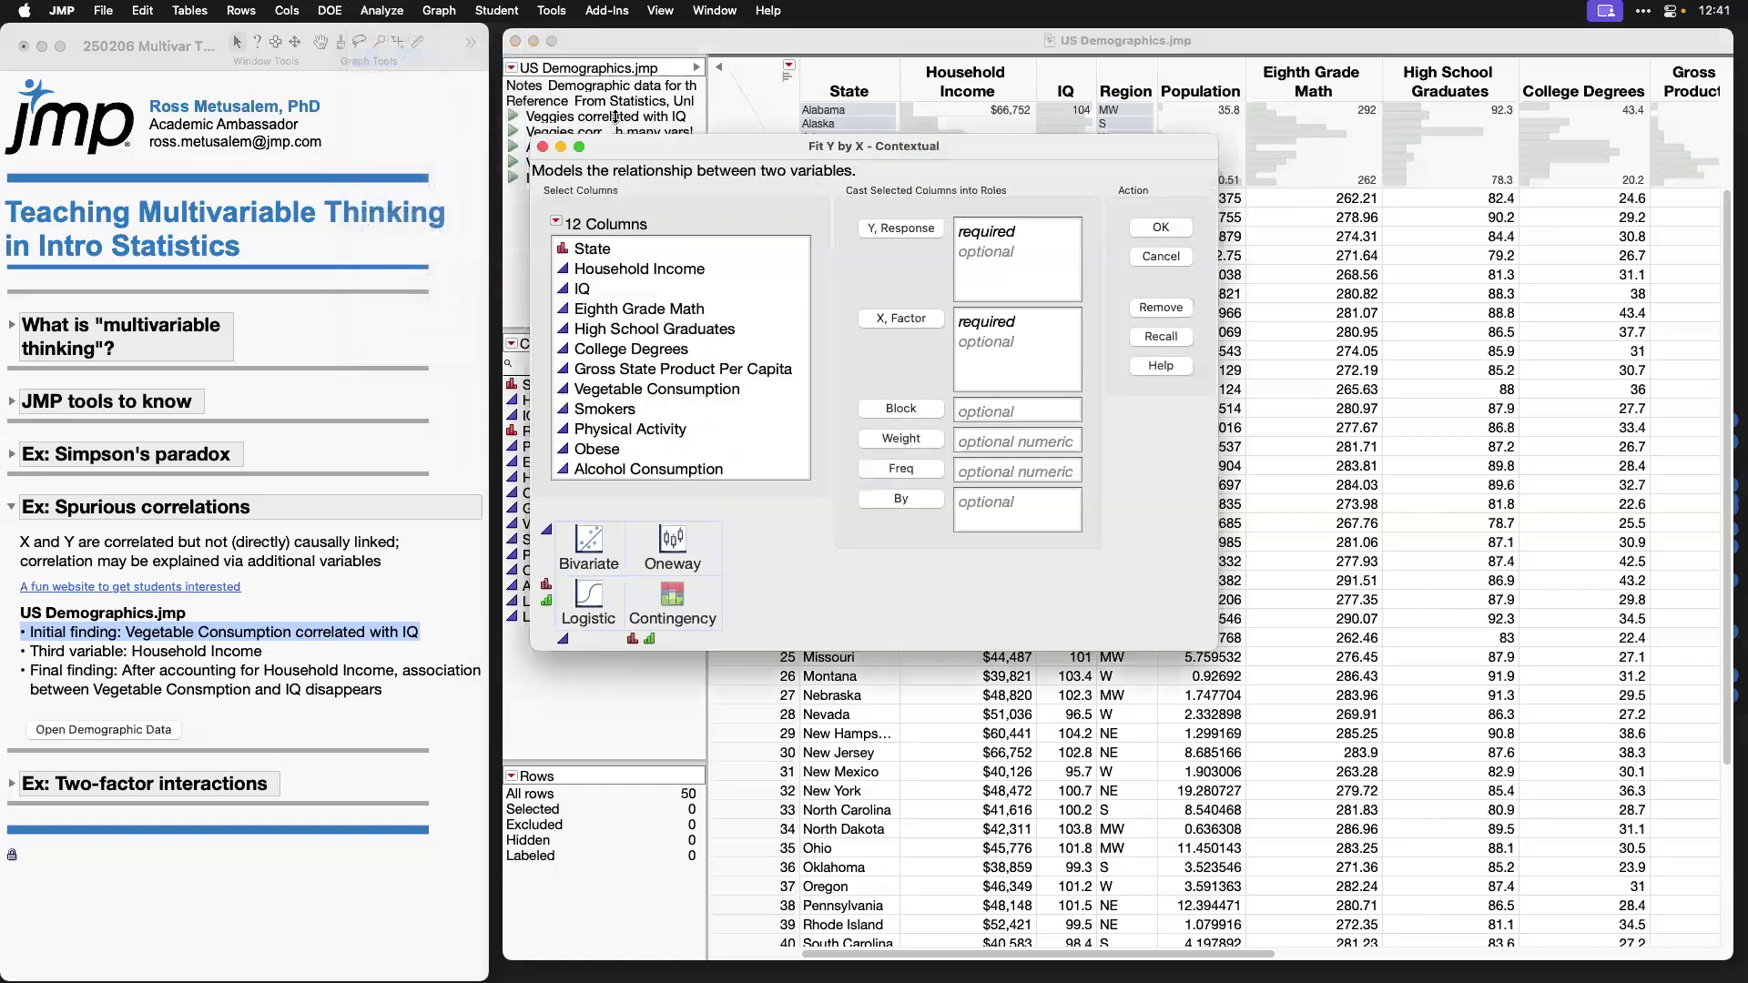
pyautogui.moveTo(733, 148); pyautogui.dragTo(812, 40)
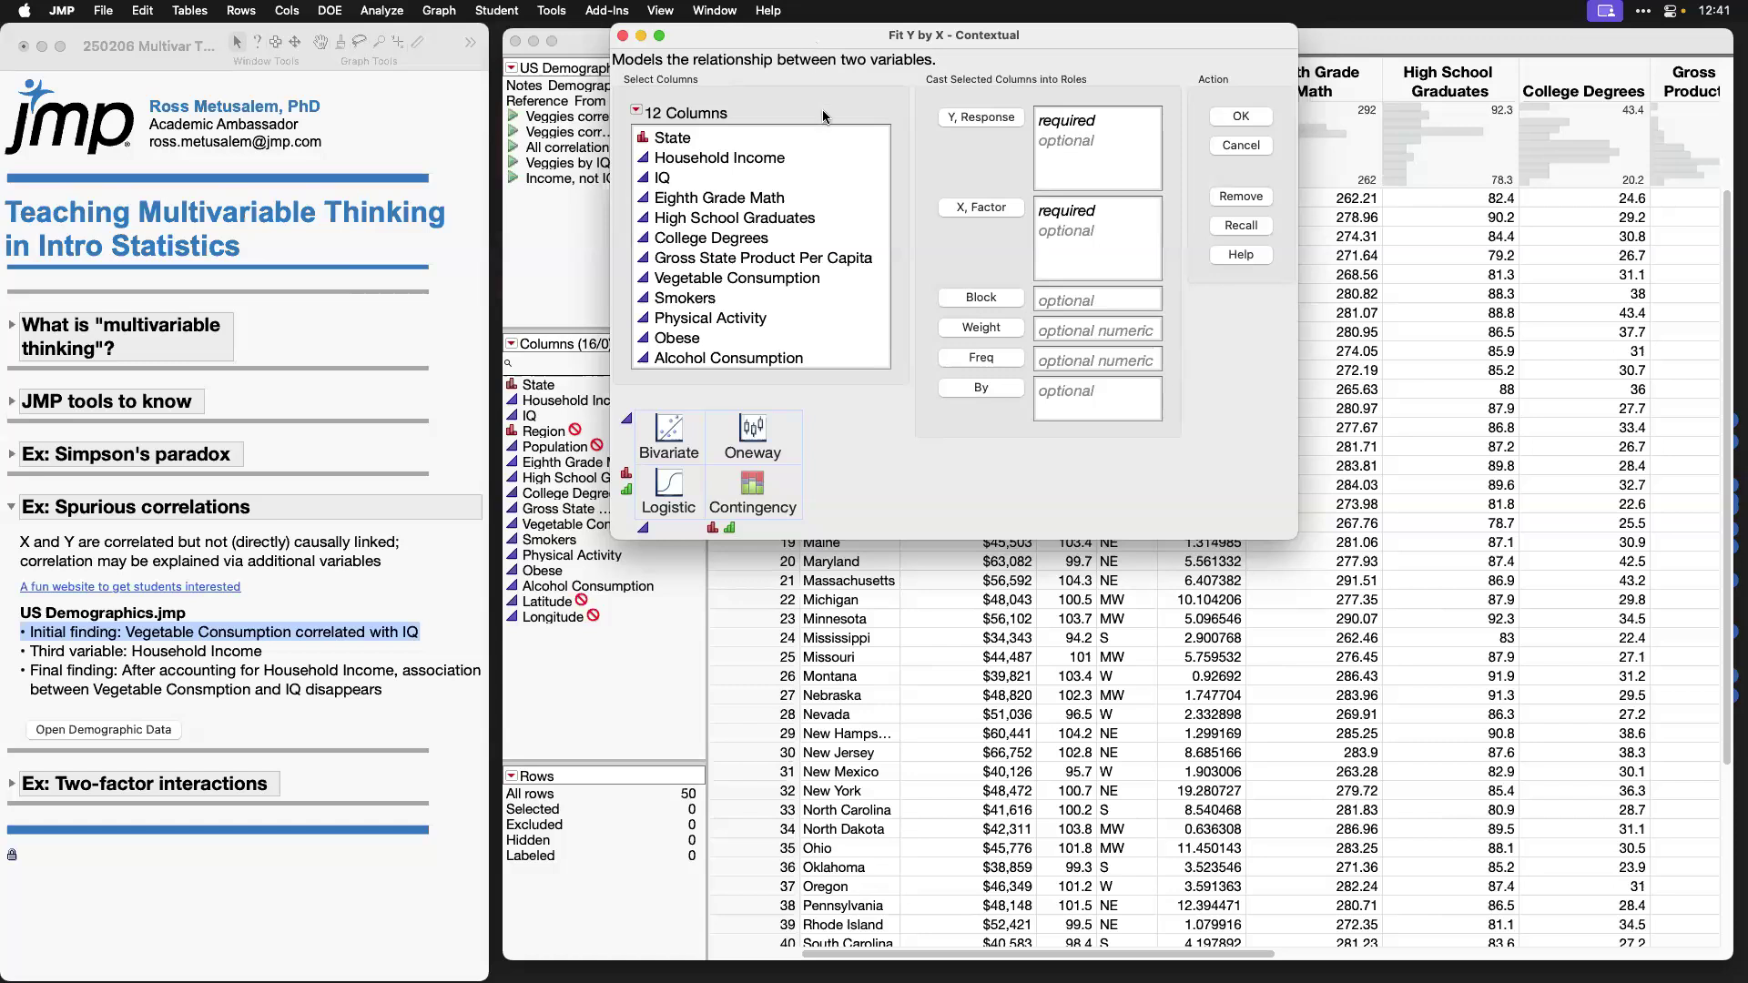
pyautogui.click(795, 176)
pyautogui.click(979, 206)
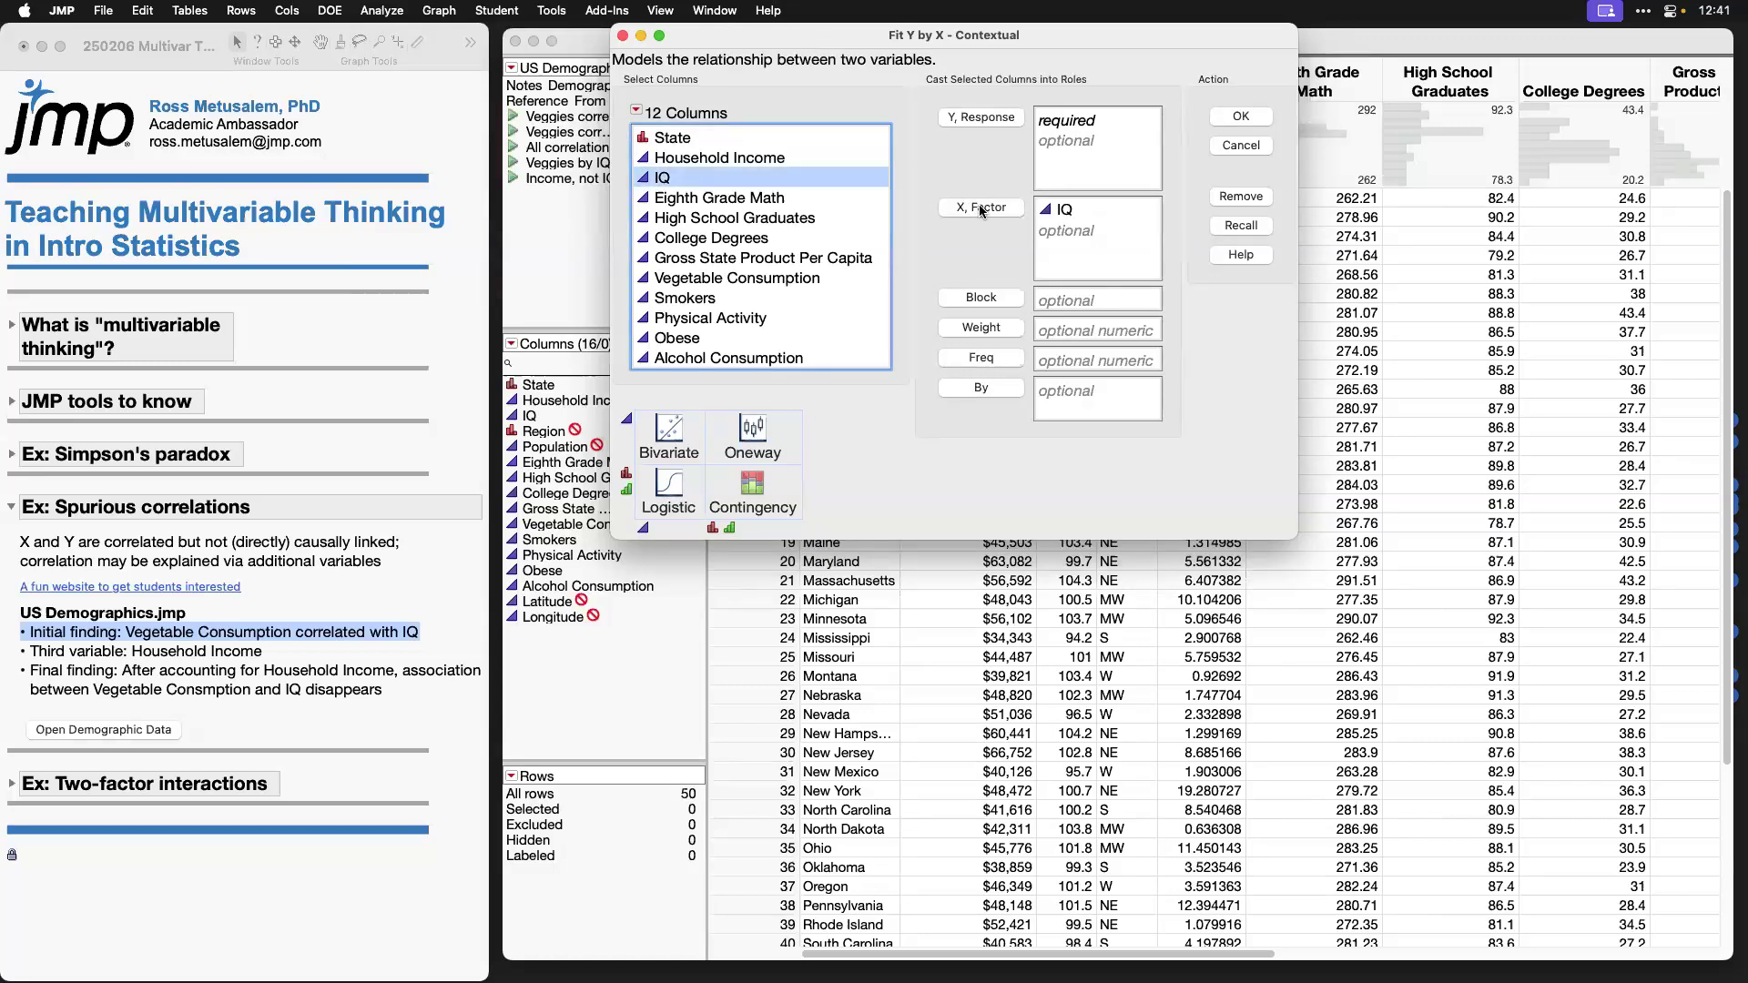
pyautogui.click(783, 277)
pyautogui.click(982, 117)
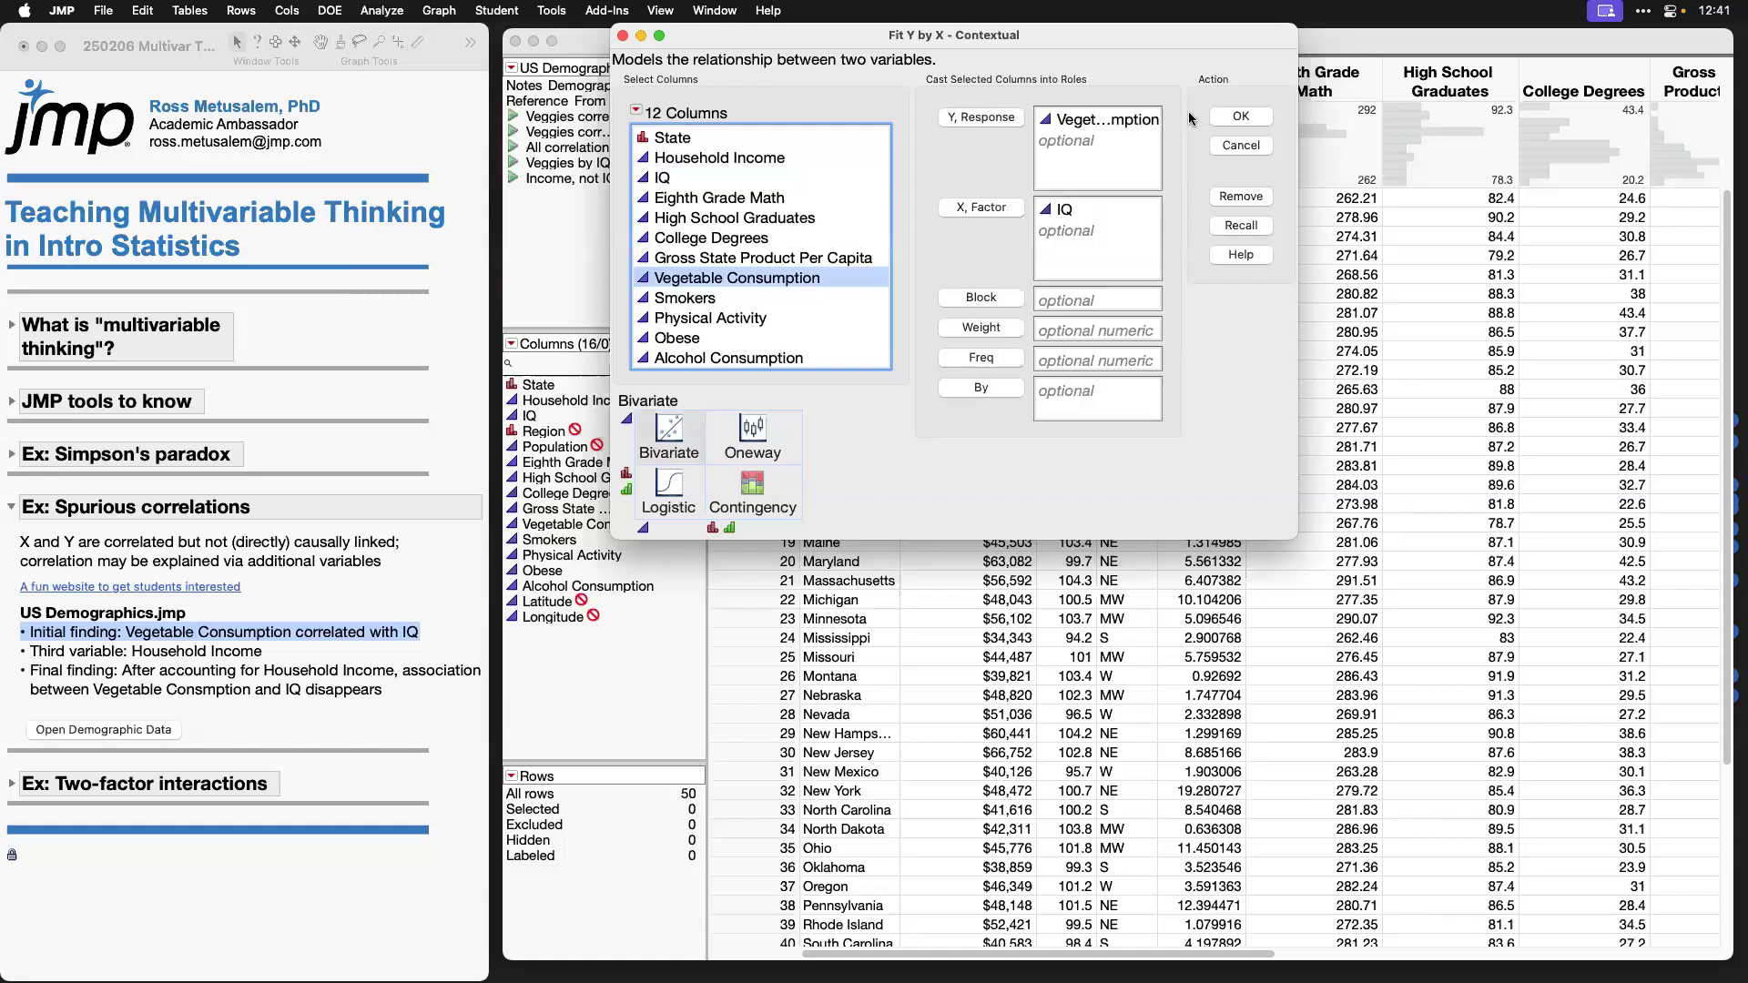
pyautogui.click(1242, 117)
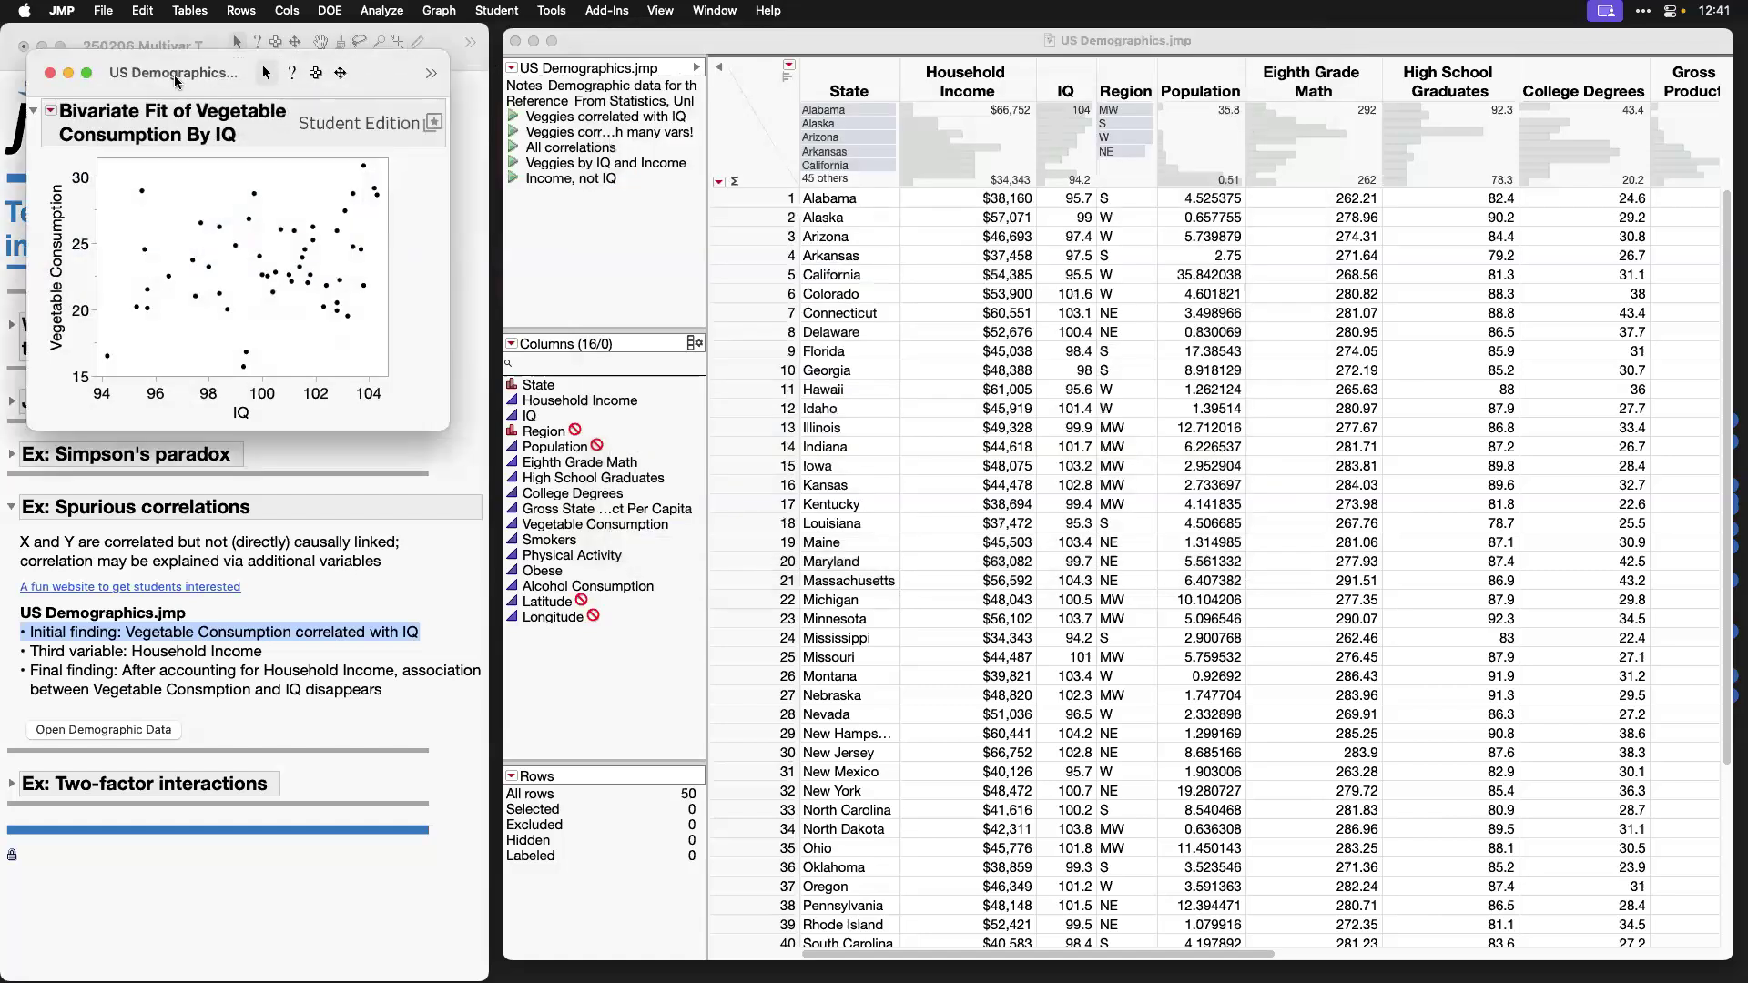
pyautogui.moveTo(175, 76); pyautogui.dragTo(867, 68)
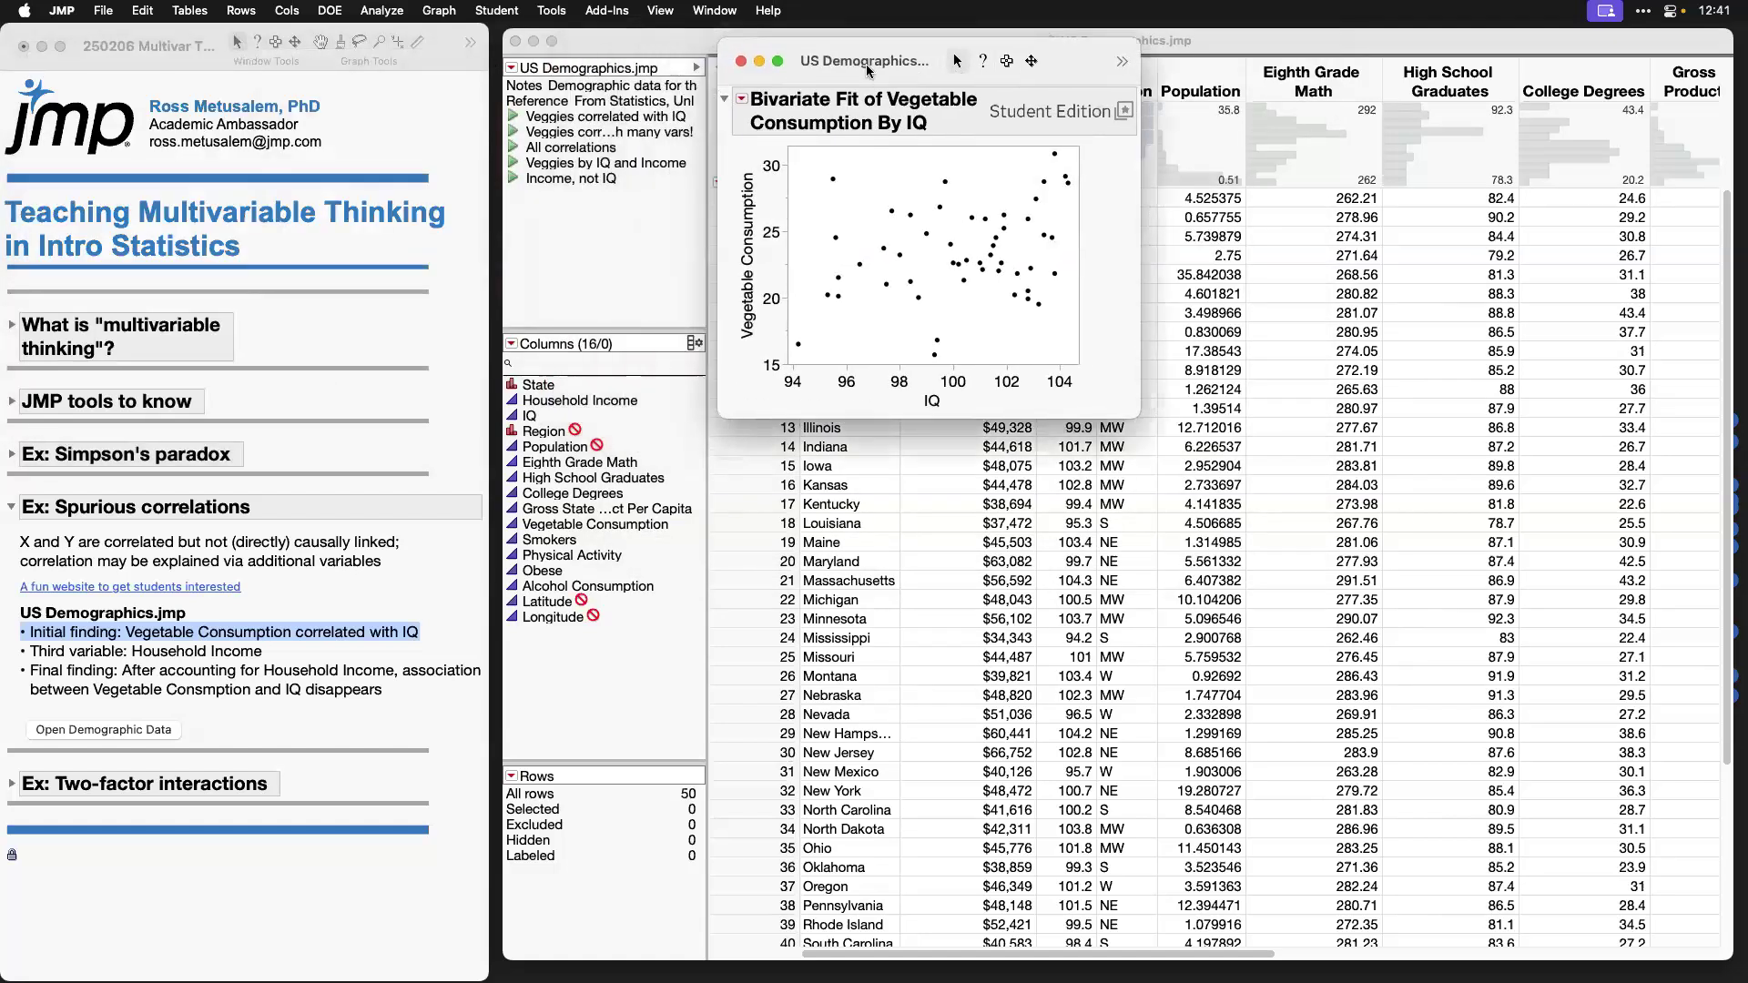
# Step: Add a 0.95 density ellipse to the bivariate plot and expand its statistics to mark the correlation and significance
pyautogui.click(744, 101)
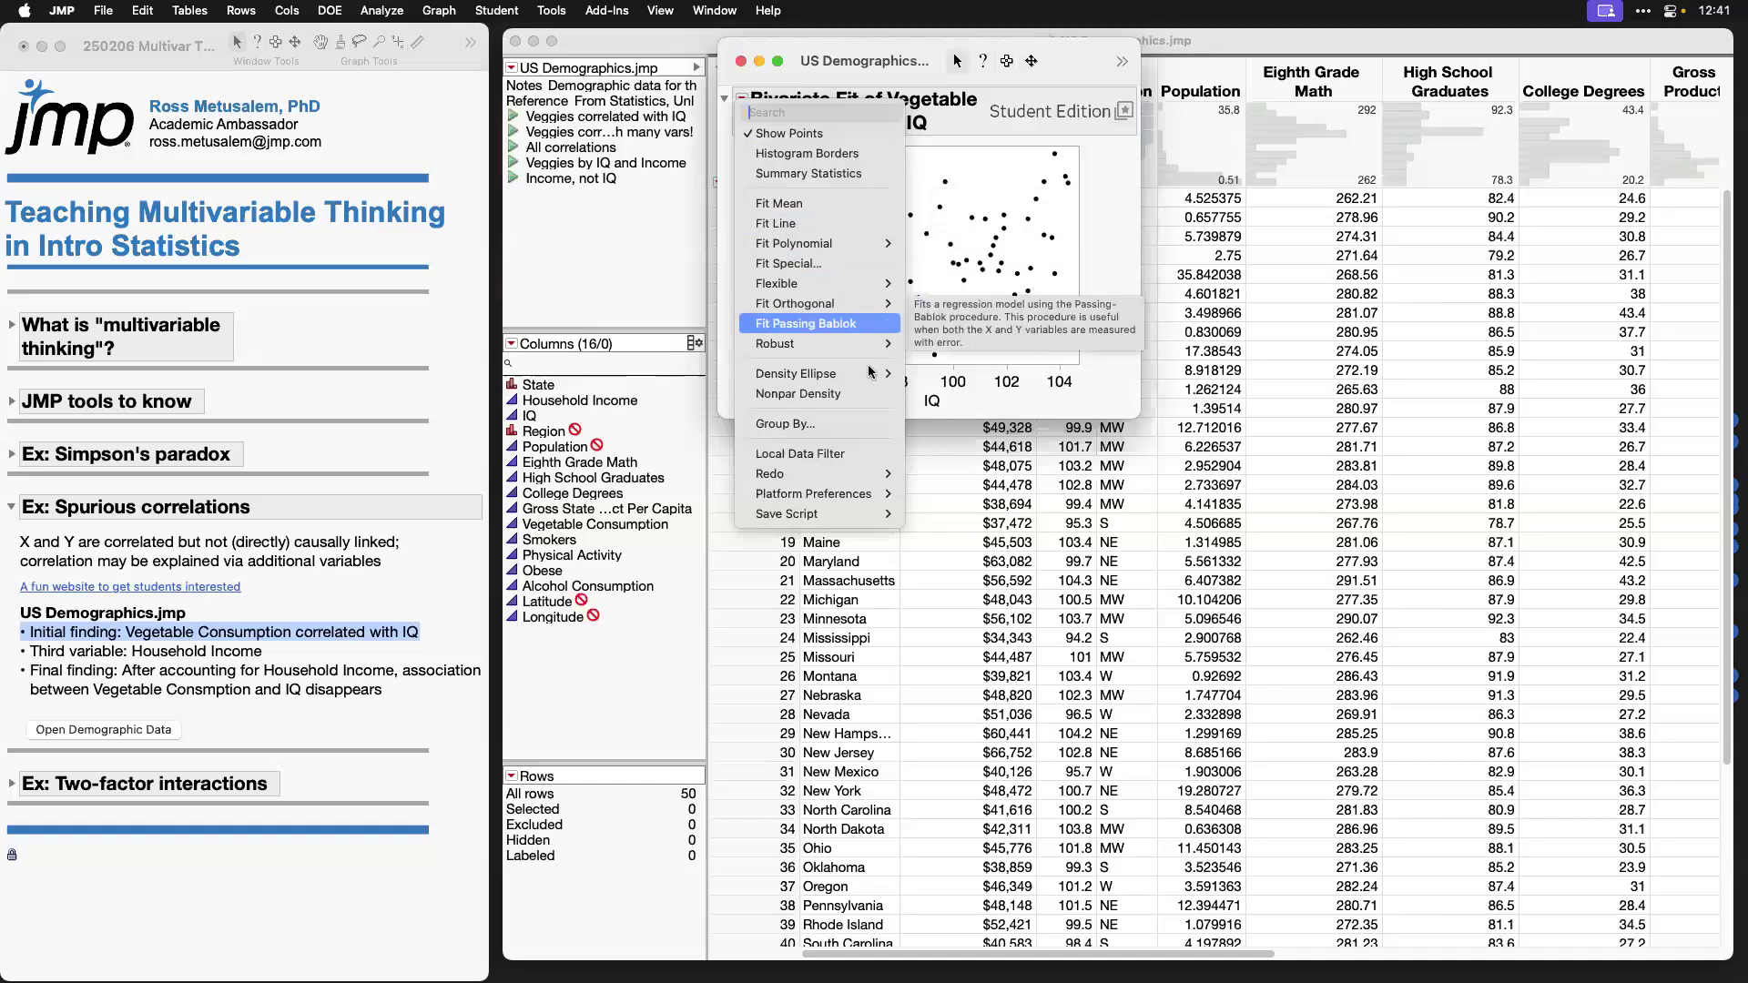
pyautogui.moveTo(870, 382)
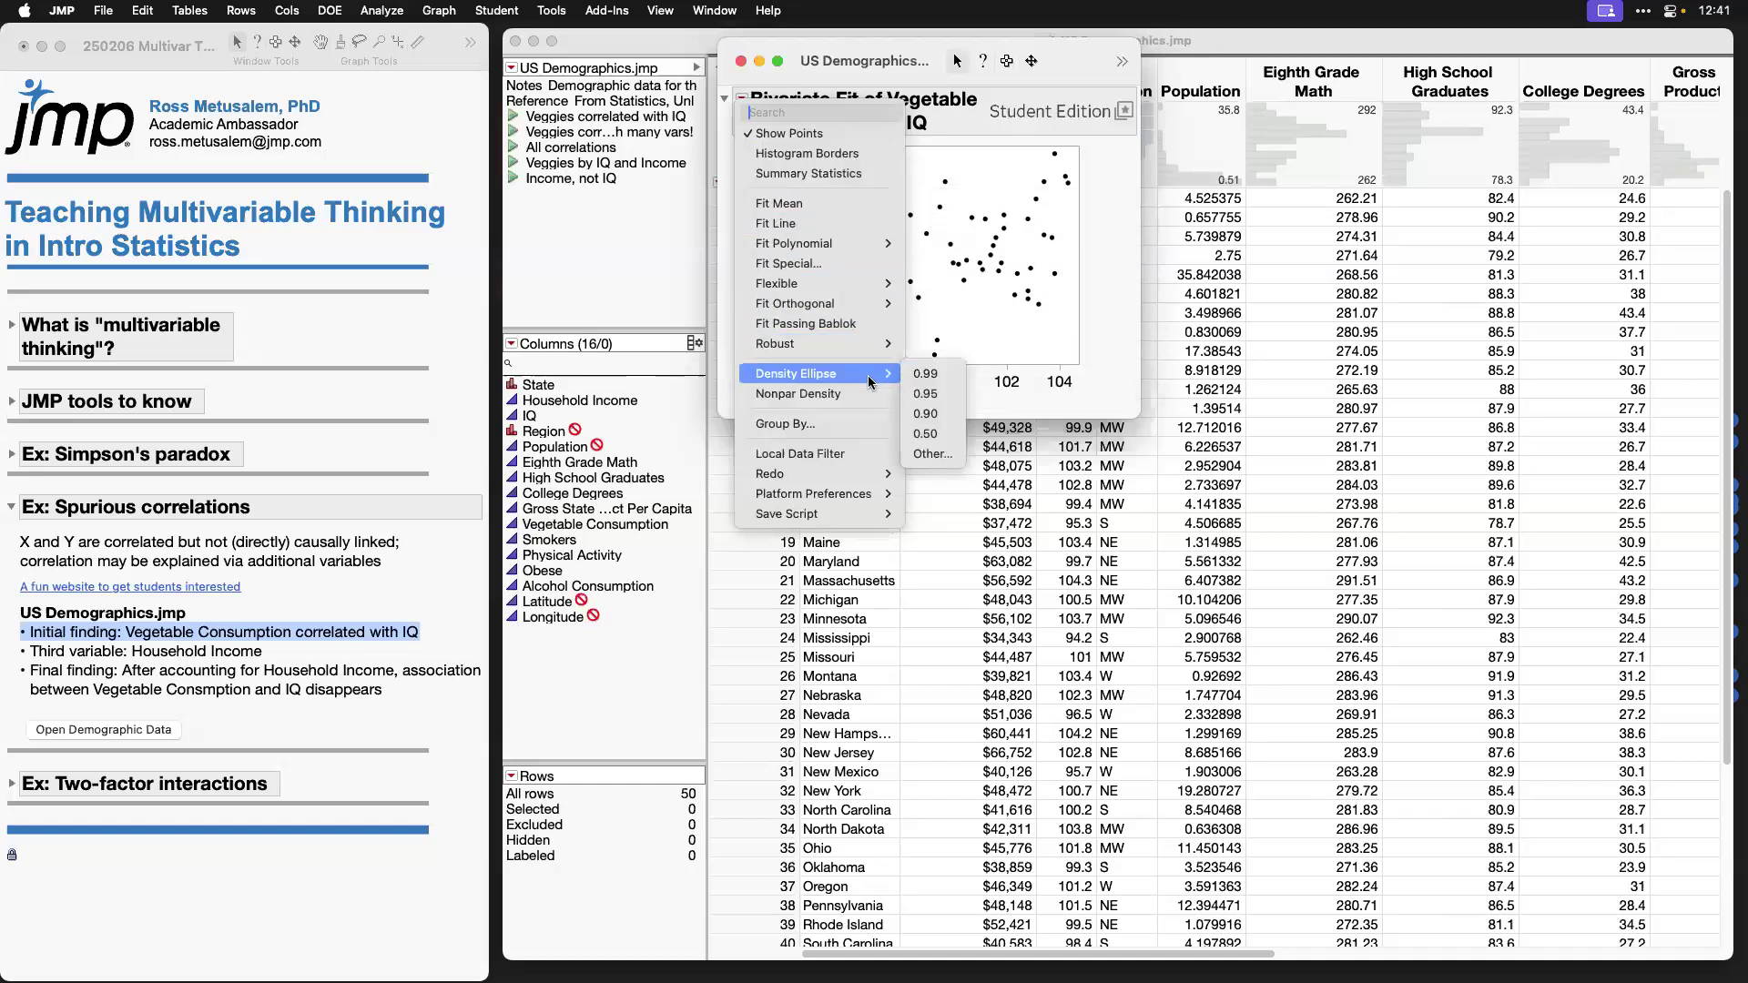
pyautogui.click(949, 397)
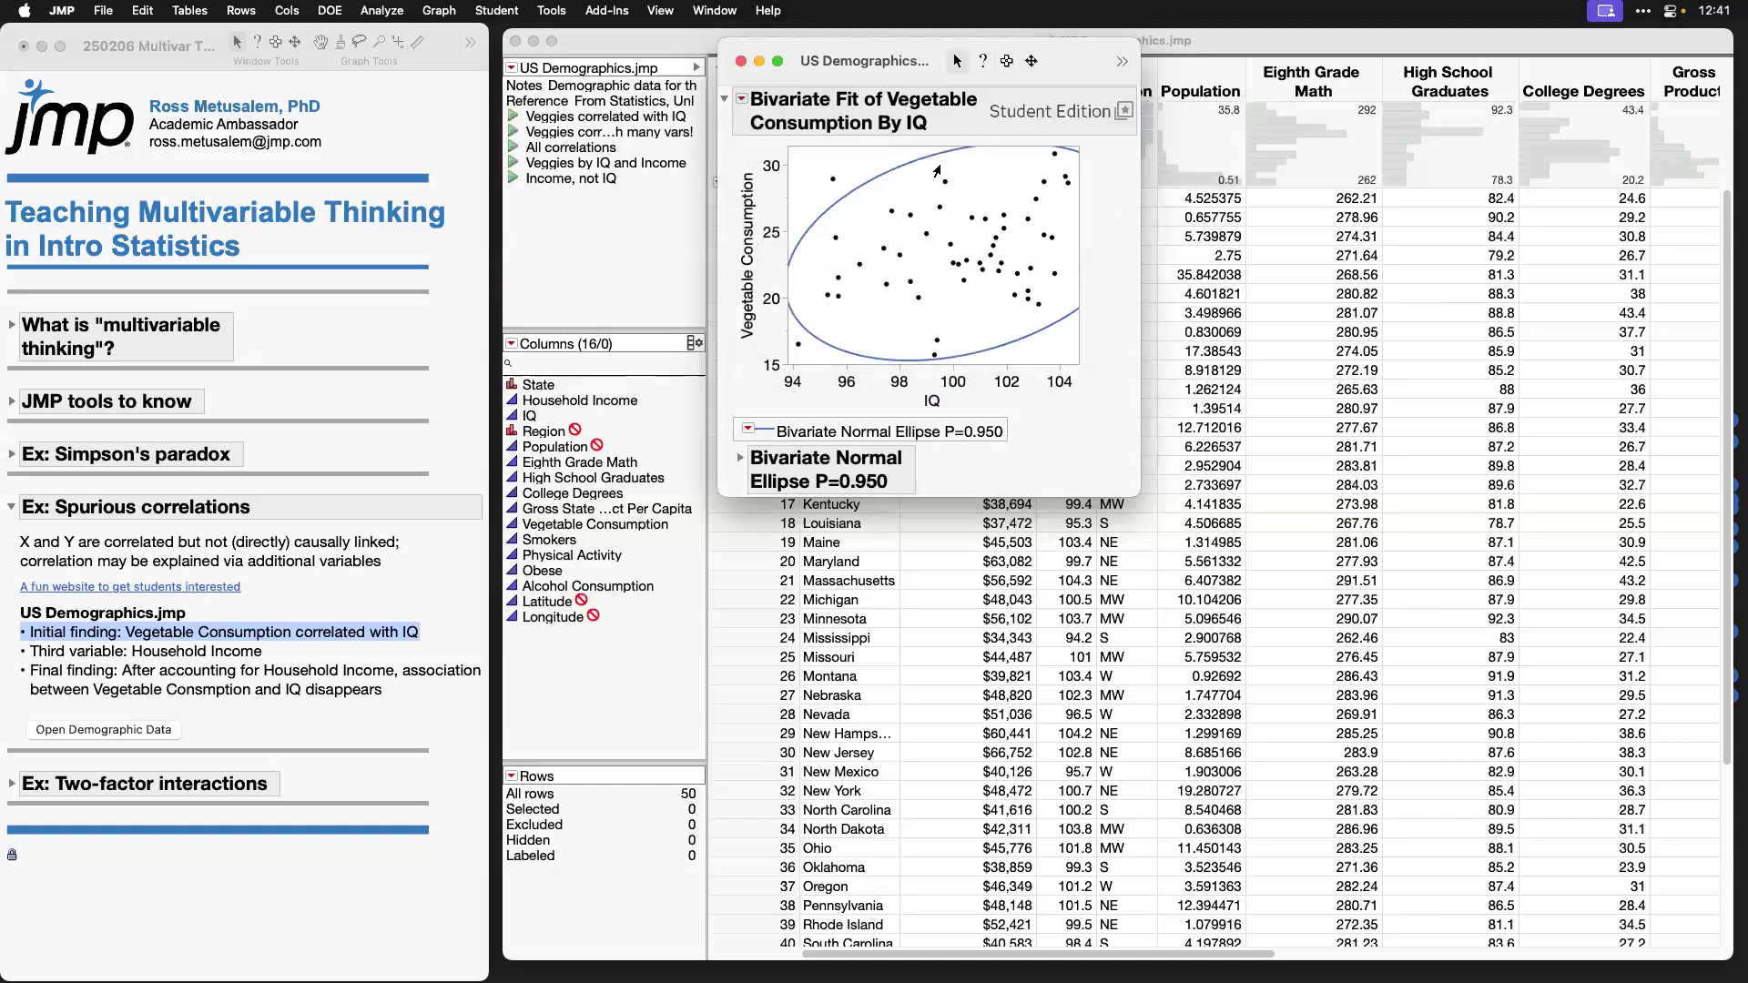
pyautogui.click(742, 459)
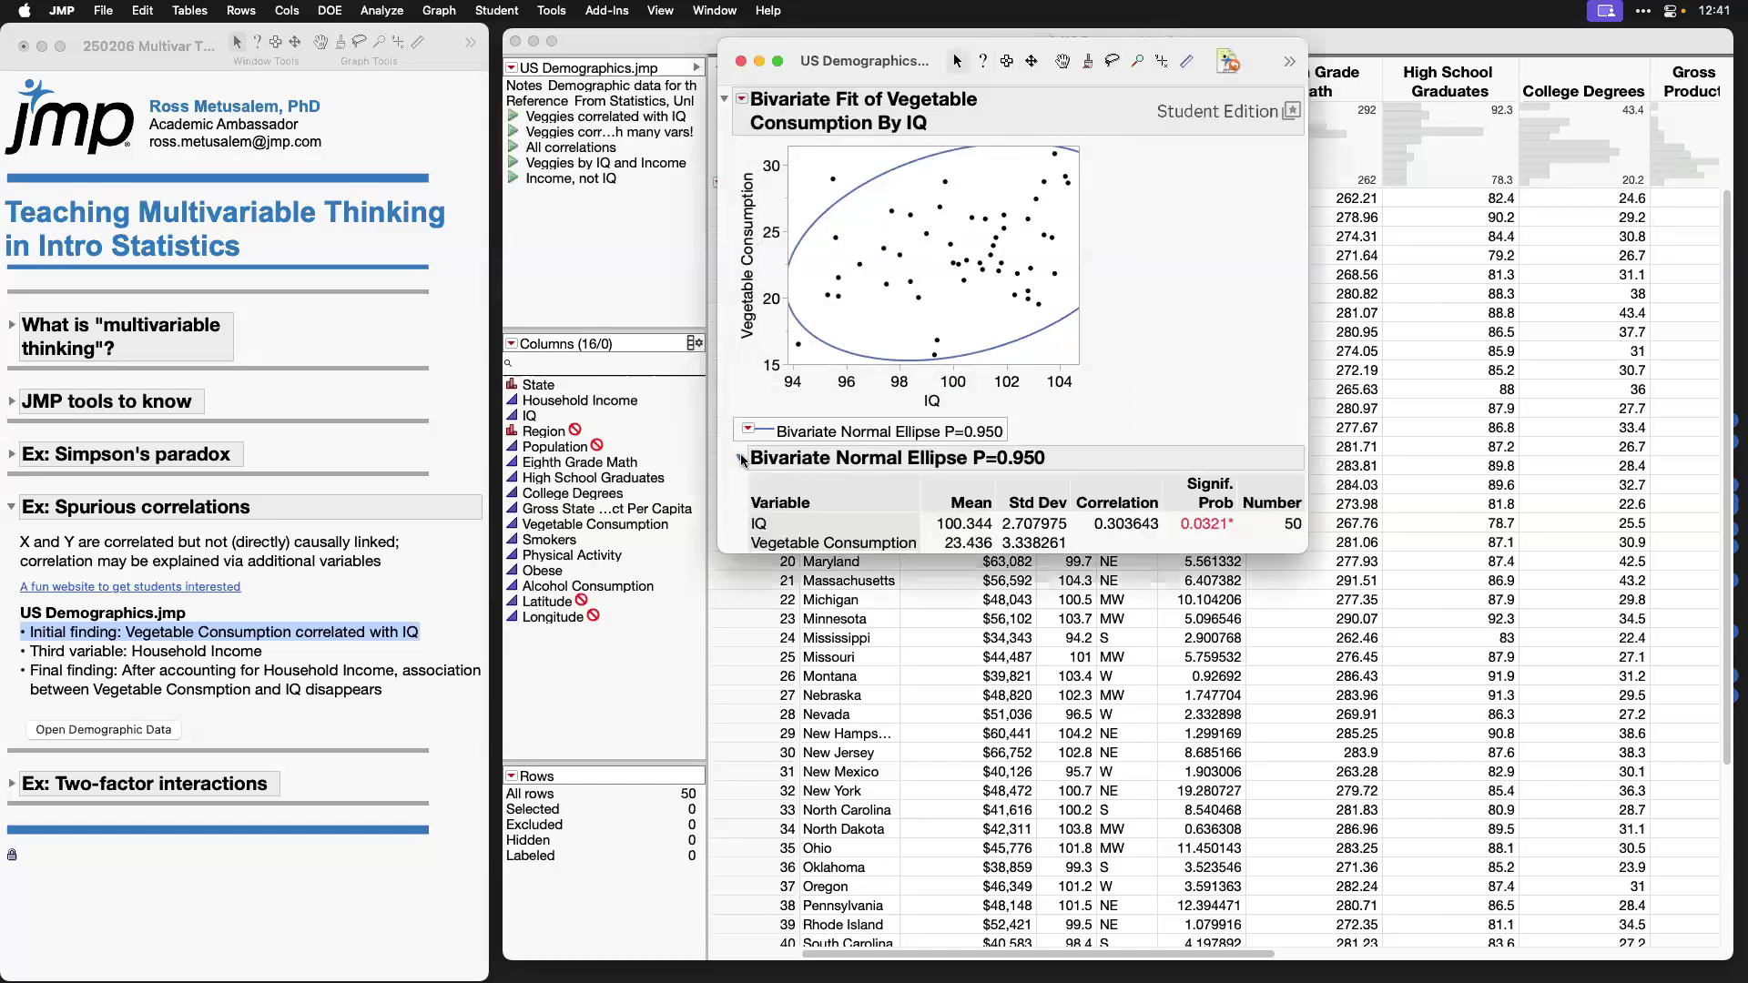
pyautogui.moveTo(1070, 475)
pyautogui.mouseDown()
pyautogui.moveTo(1154, 526)
pyautogui.moveTo(1243, 539)
pyautogui.mouseUp()
# Step: Add a Column Switcher for IQ with Household Income through Alcohol Consumption as replacement columns, and reposition the report
pyautogui.click(742, 99)
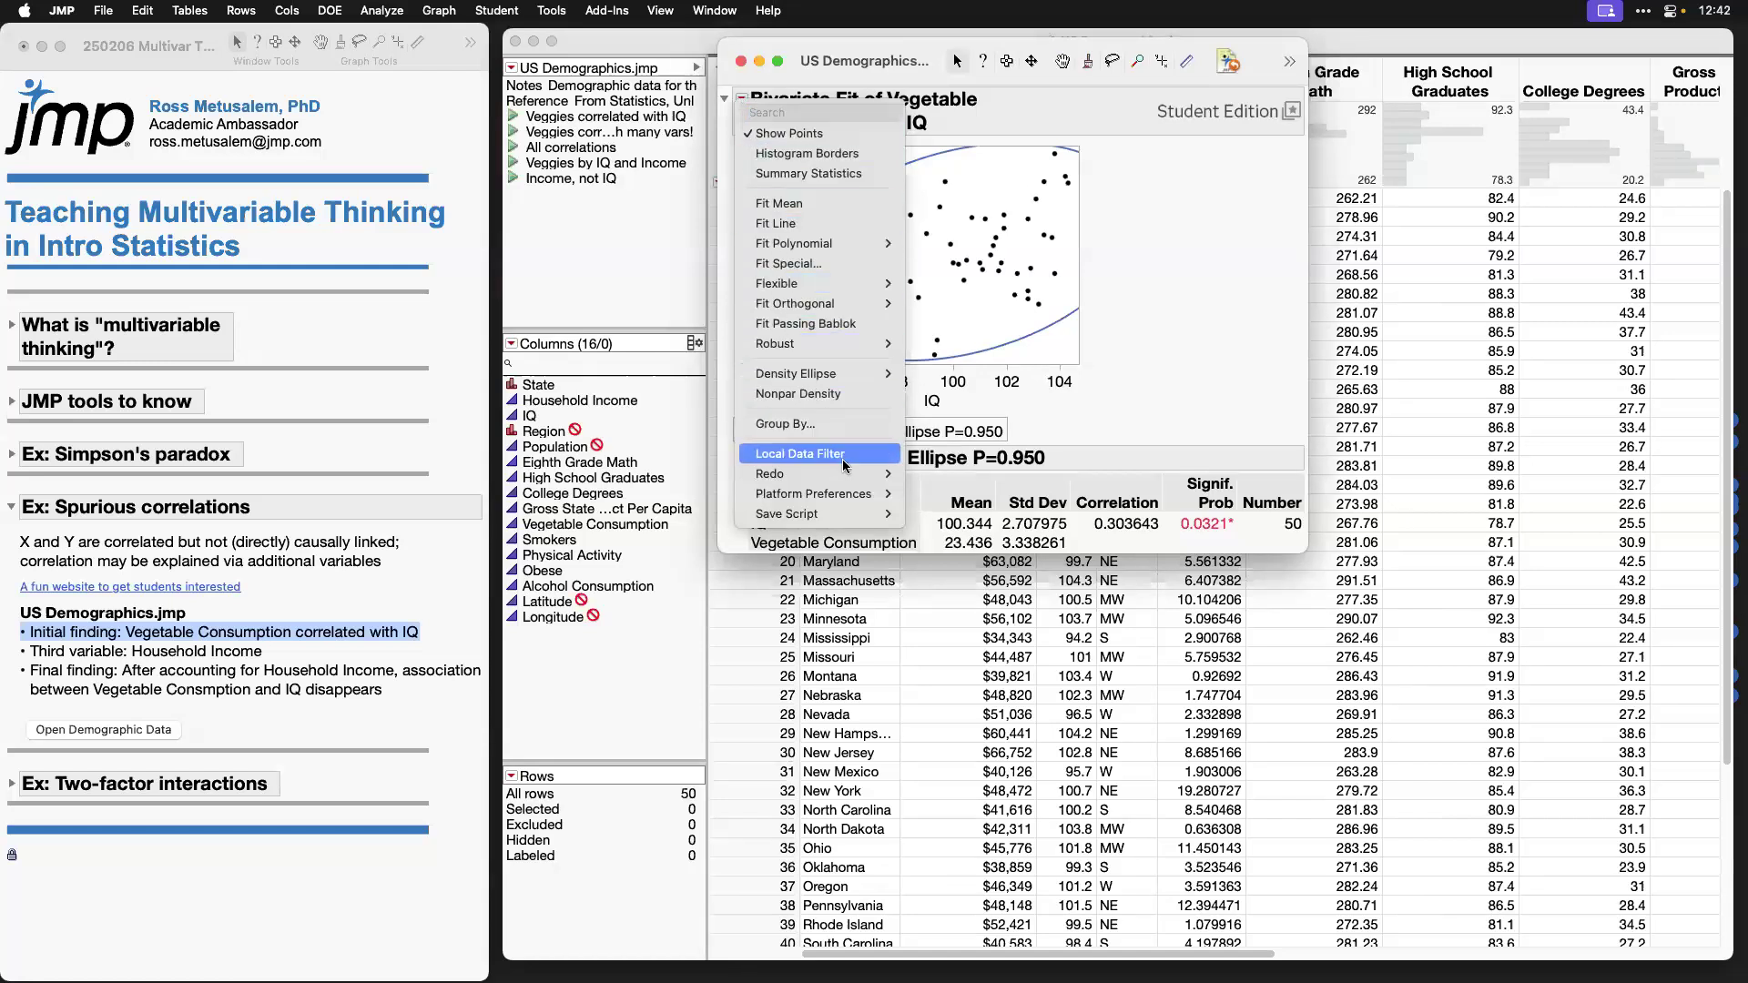
pyautogui.moveTo(840, 473)
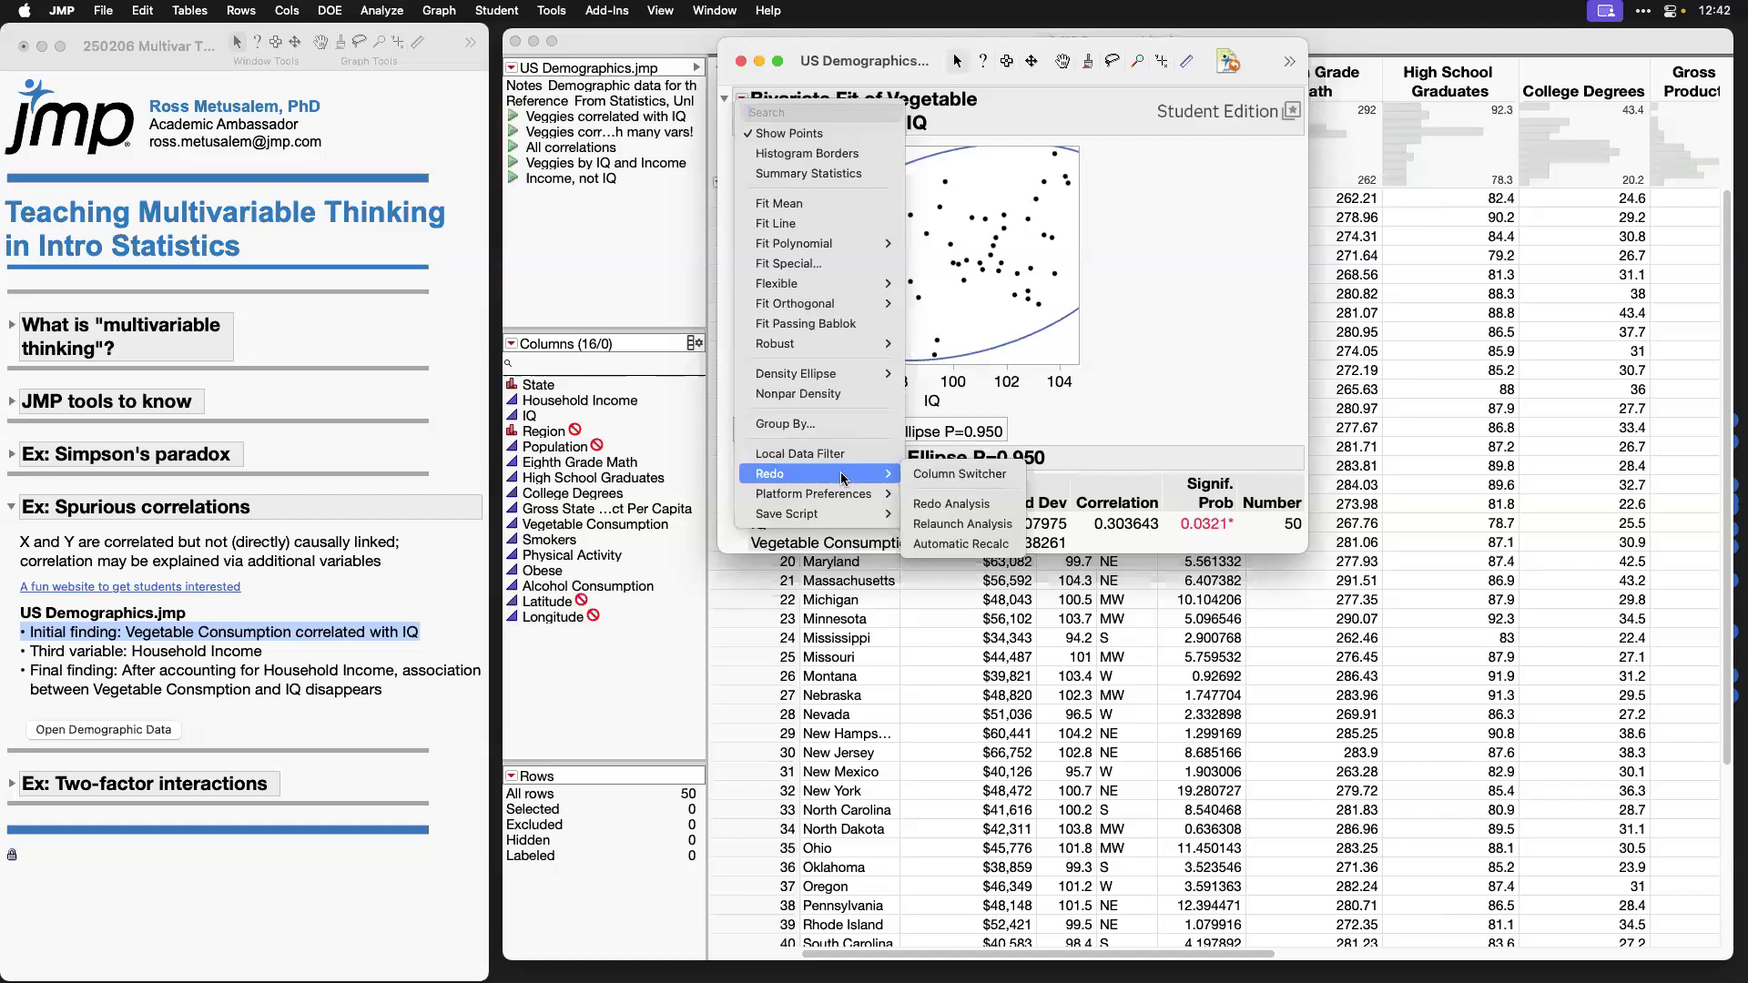
pyautogui.click(992, 482)
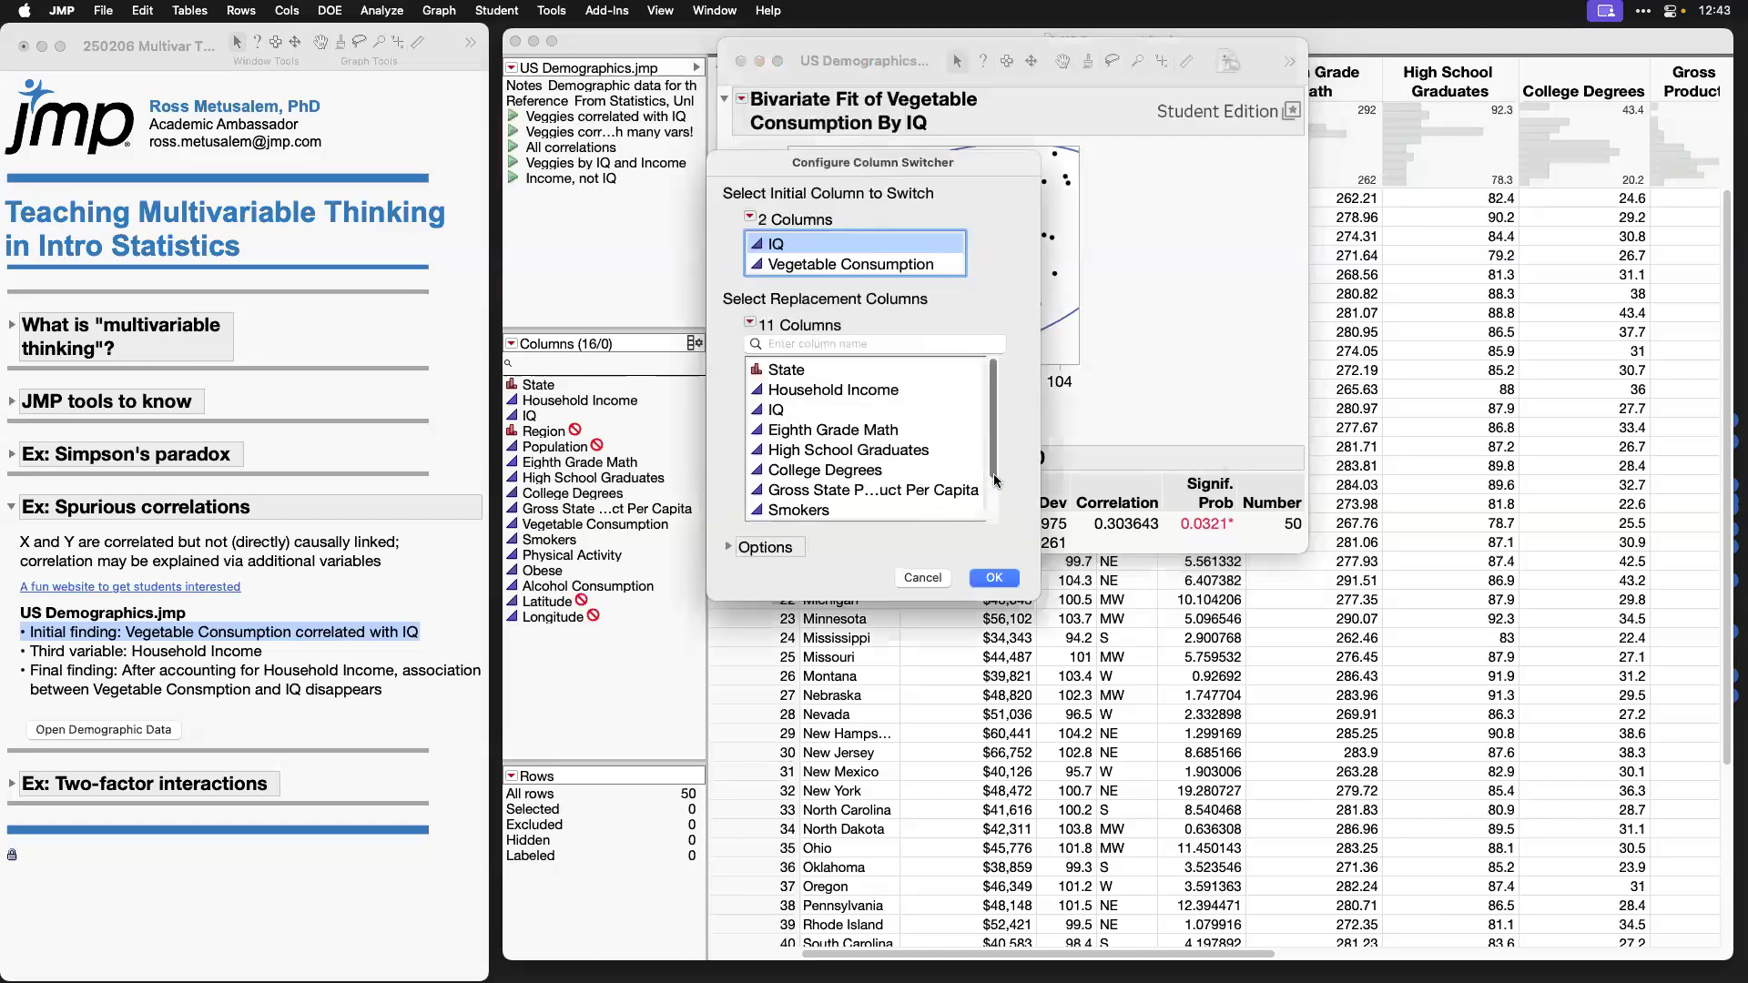
pyautogui.moveTo(885, 390); pyautogui.dragTo(889, 565)
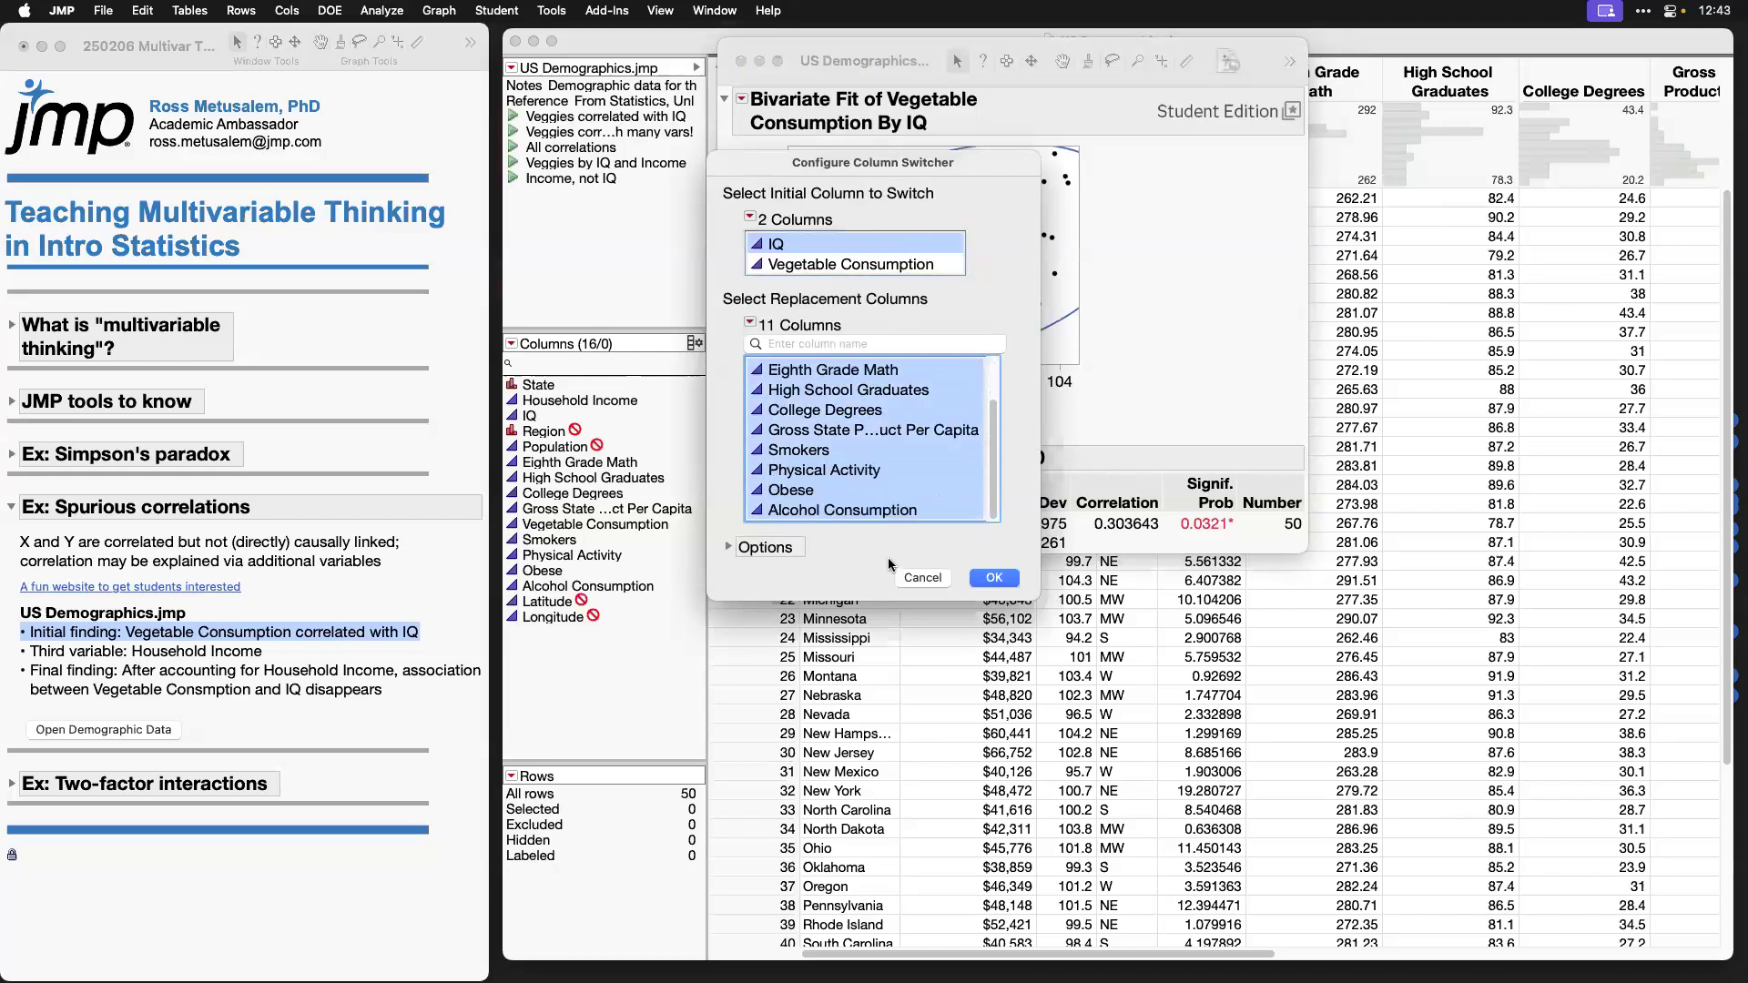
pyautogui.click(1008, 579)
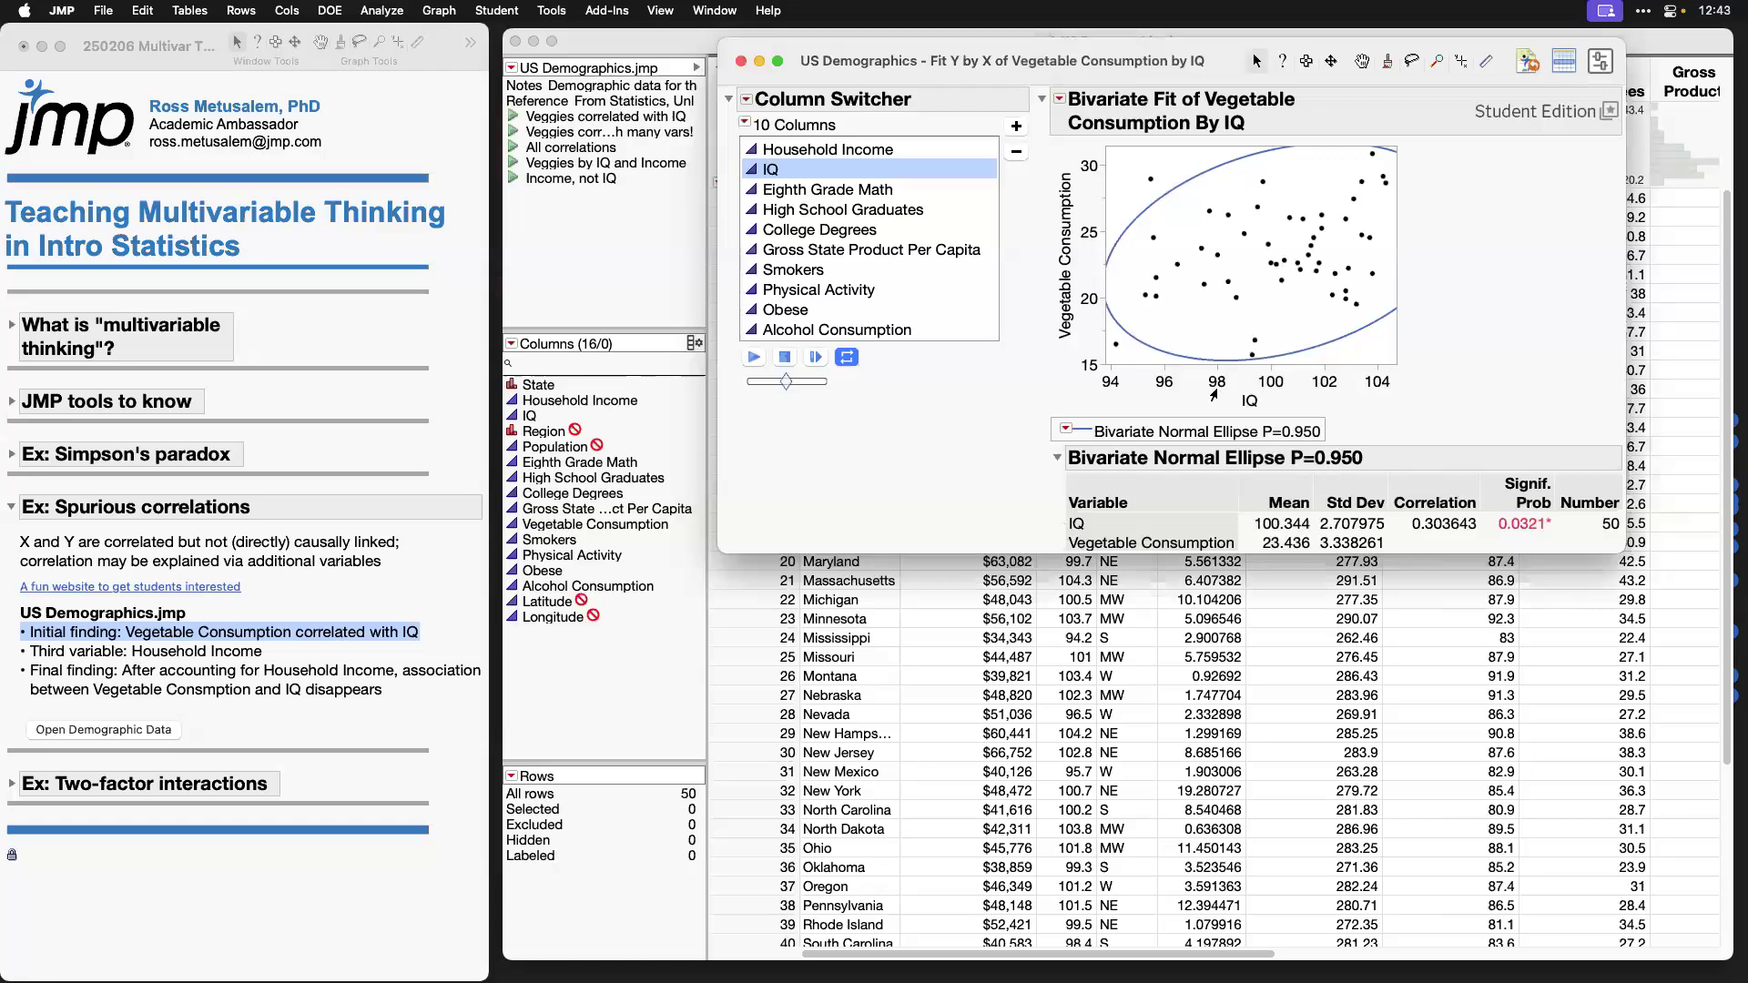
pyautogui.moveTo(1101, 73); pyautogui.dragTo(970, 86)
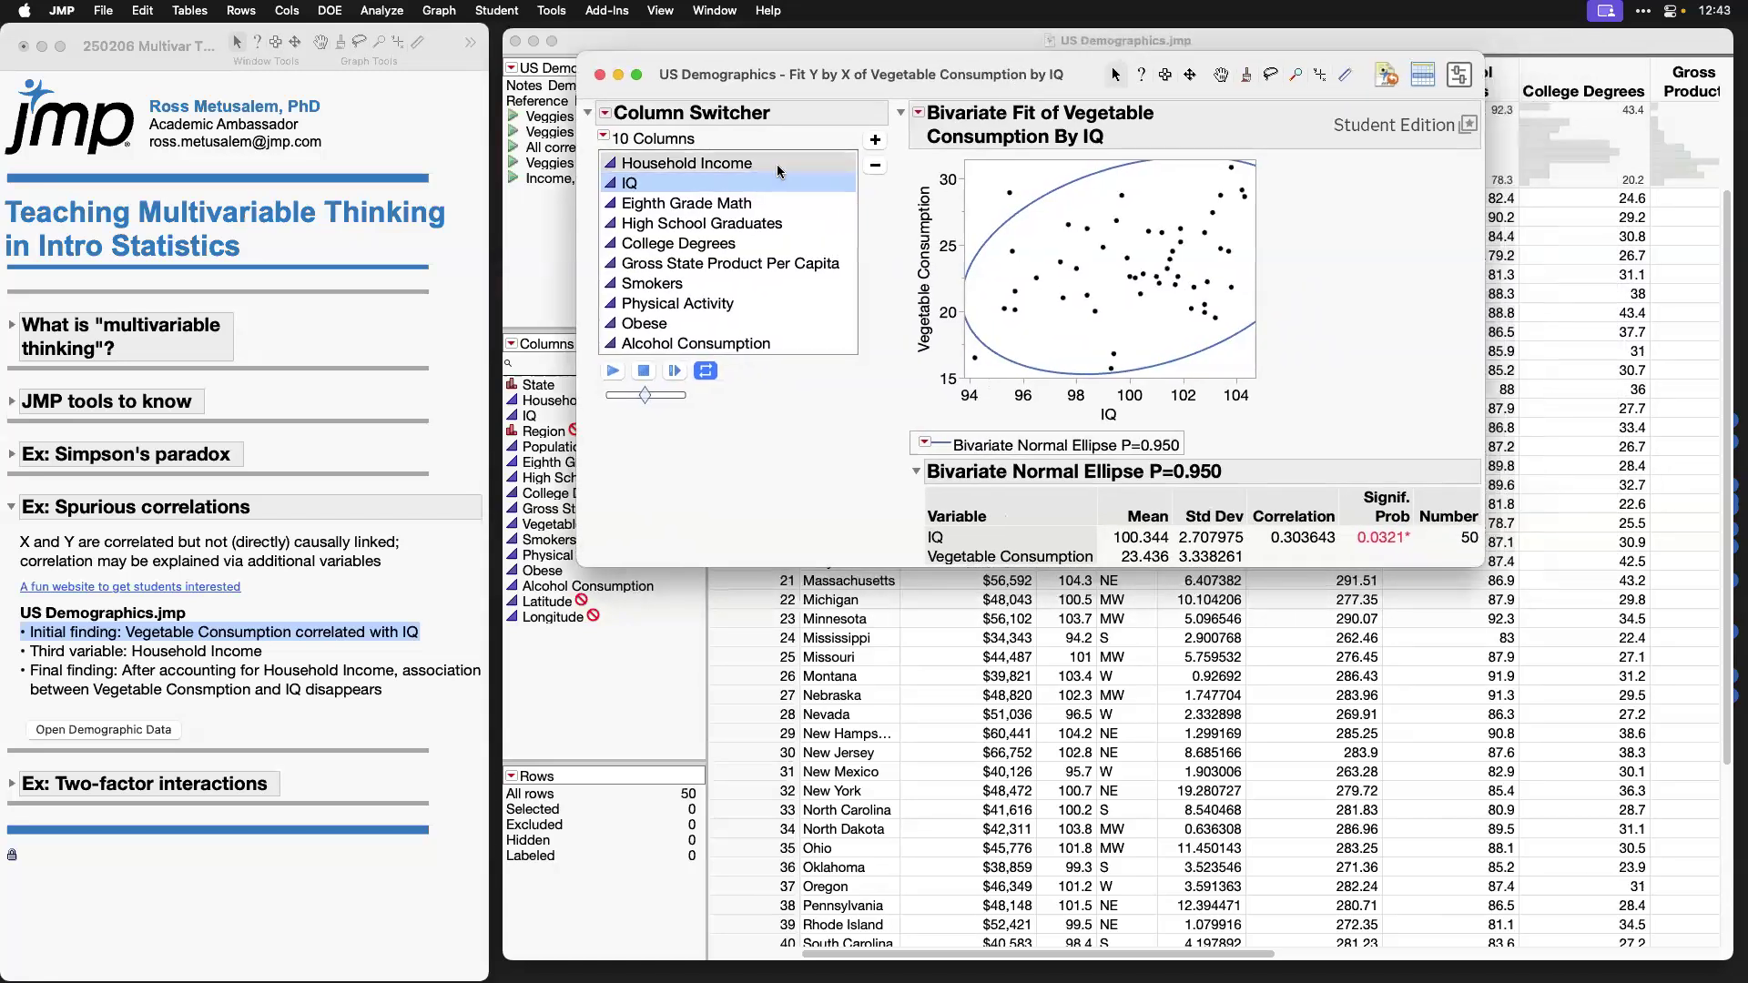
# Step: Compare Vegetable Consumption with Household Income, Eighth Grade Math and Smokers in the Column Switcher, and close the report
pyautogui.click(780, 172)
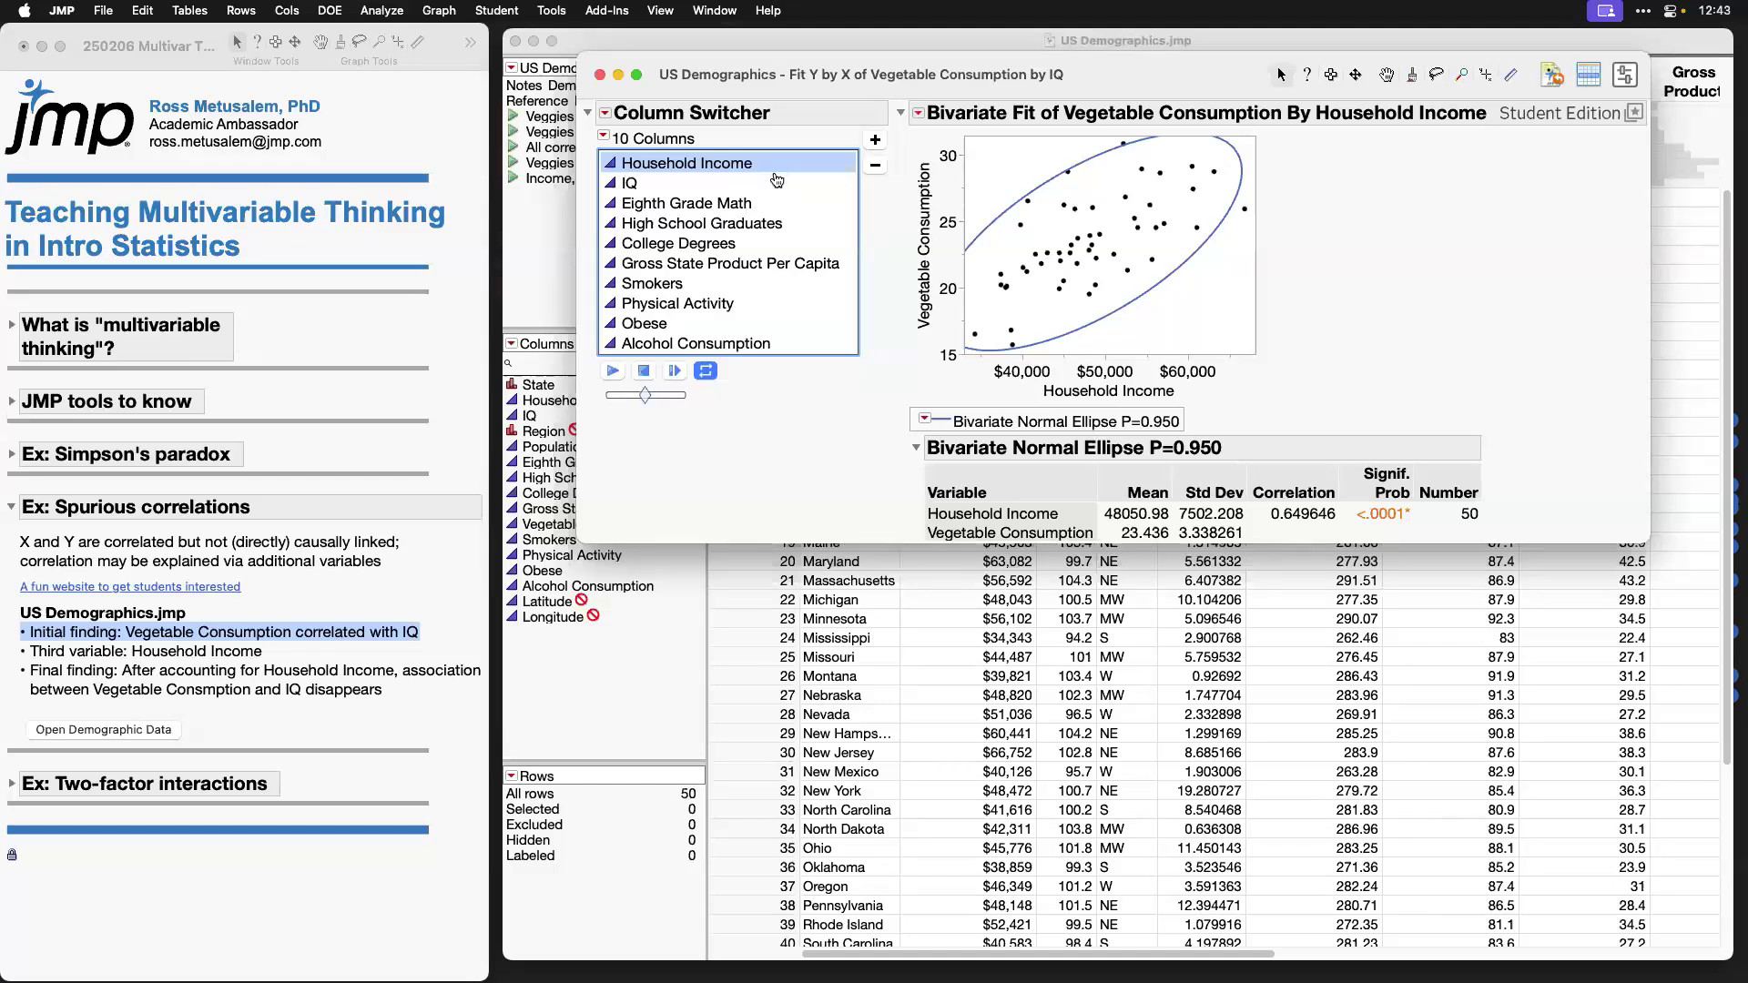
pyautogui.click(765, 204)
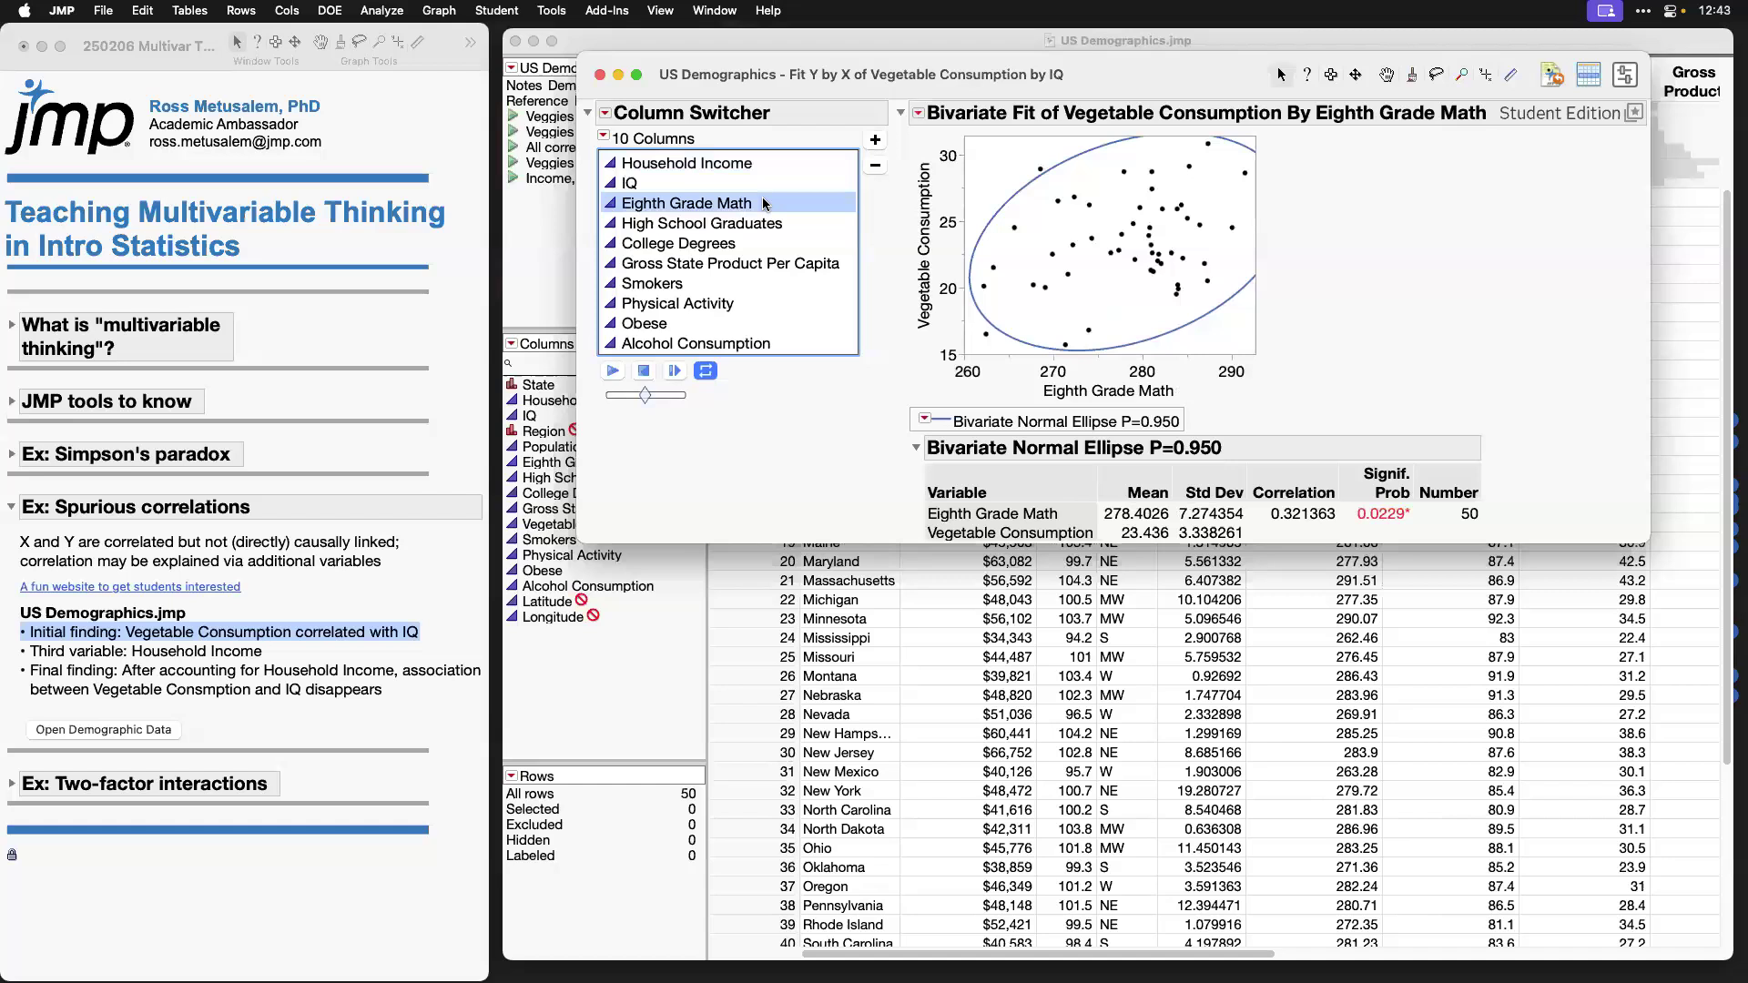
pyautogui.click(724, 284)
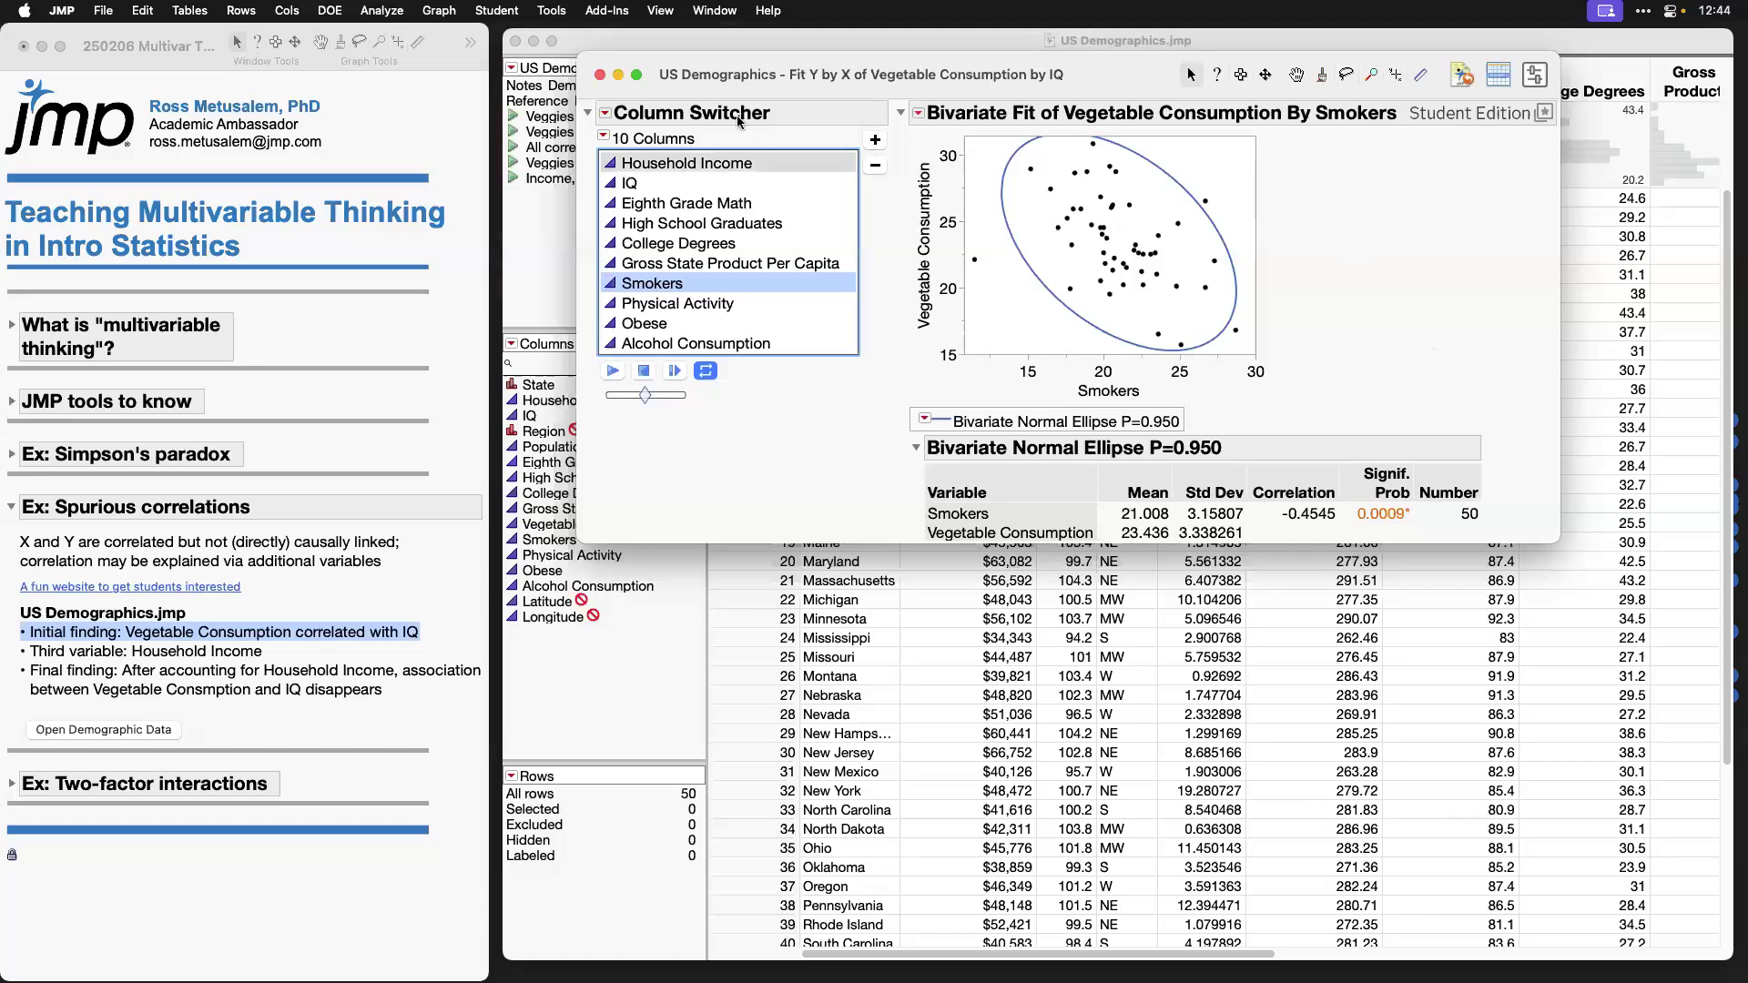
pyautogui.click(598, 76)
# Step: Run a Multivariate analysis with all numeric columns from Household Income to Alcohol Consumption as Y columns
pyautogui.click(382, 10)
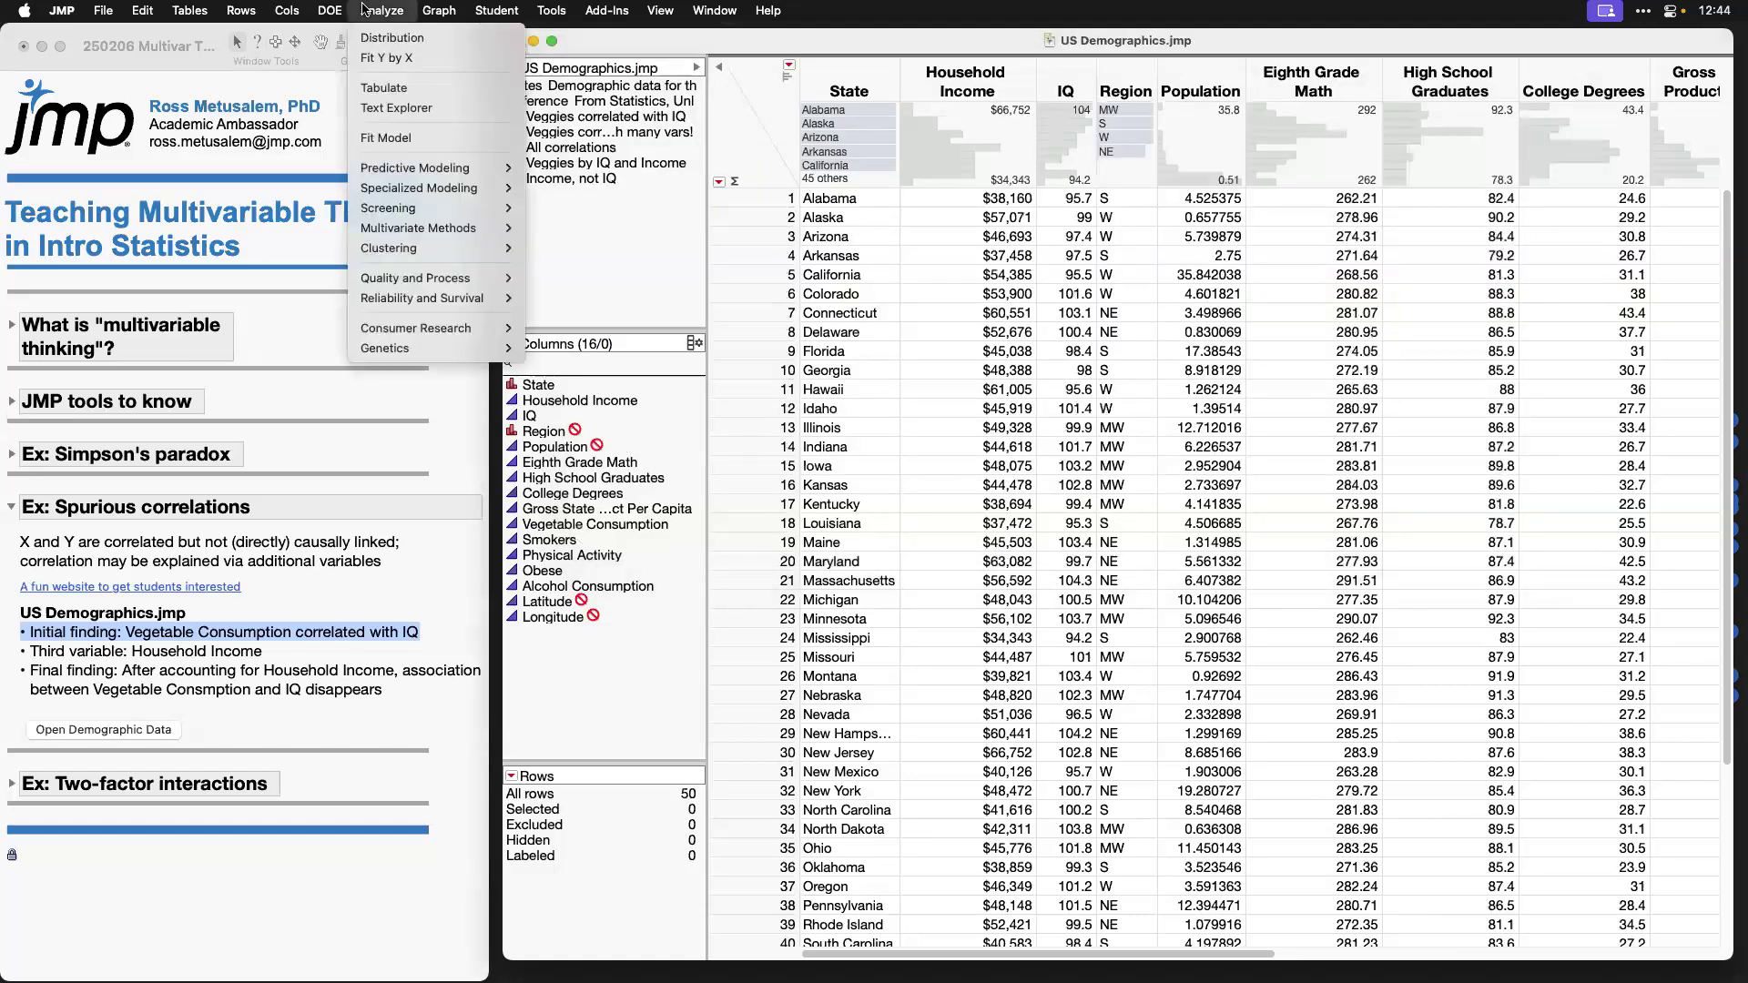
pyautogui.moveTo(457, 235)
pyautogui.click(610, 232)
pyautogui.moveTo(729, 296); pyautogui.dragTo(713, 527)
pyautogui.click(901, 252)
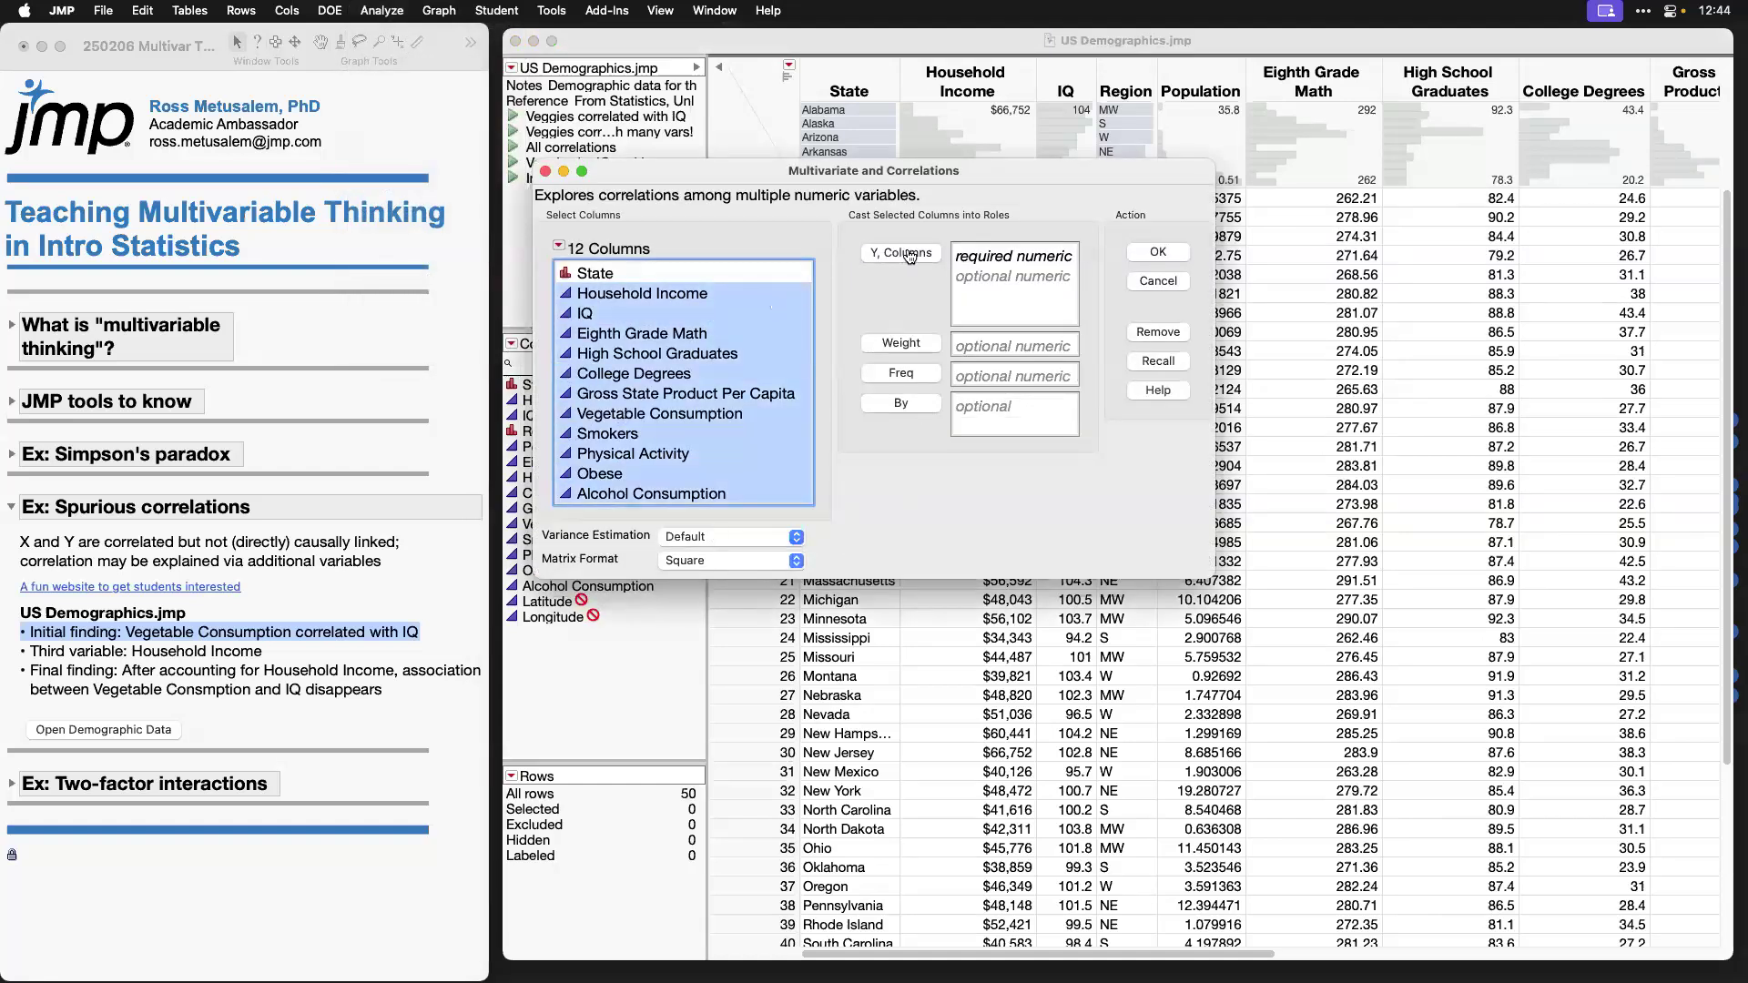
pyautogui.click(1158, 253)
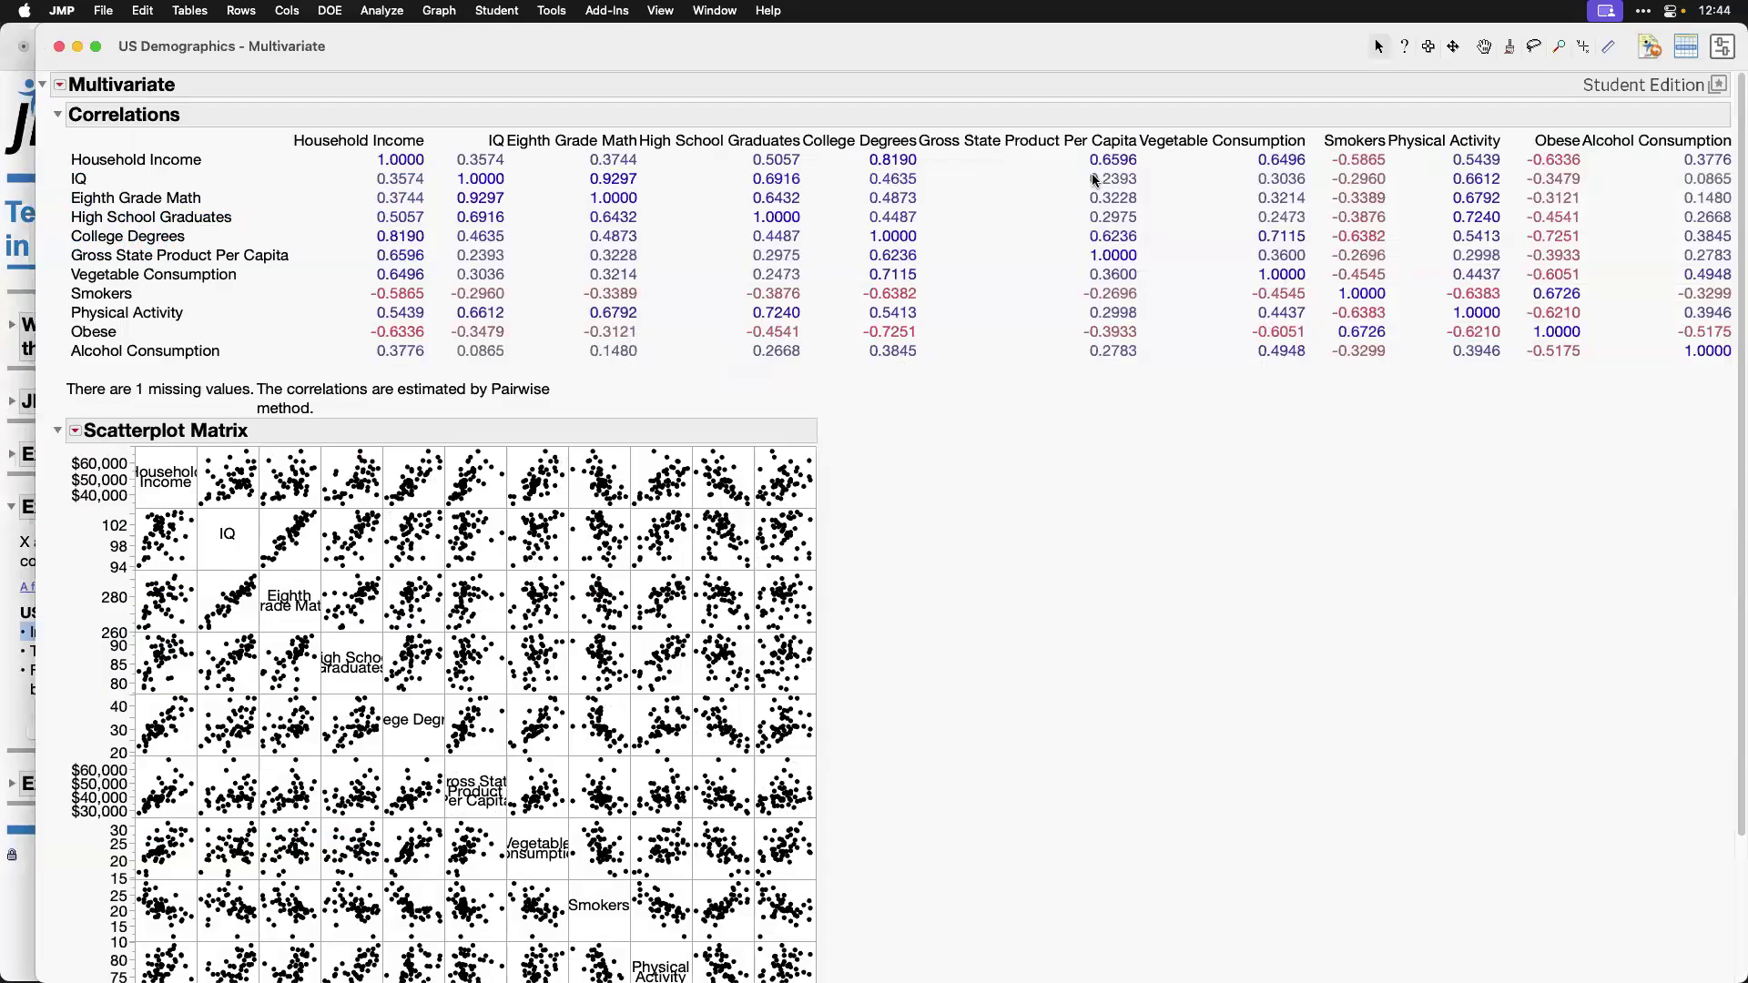
# Step: Apply the Heatmap and Pairwise preset to the Multivariate report, place it beside the notes and enlarge the scatterplot matrix
pyautogui.click(1717, 85)
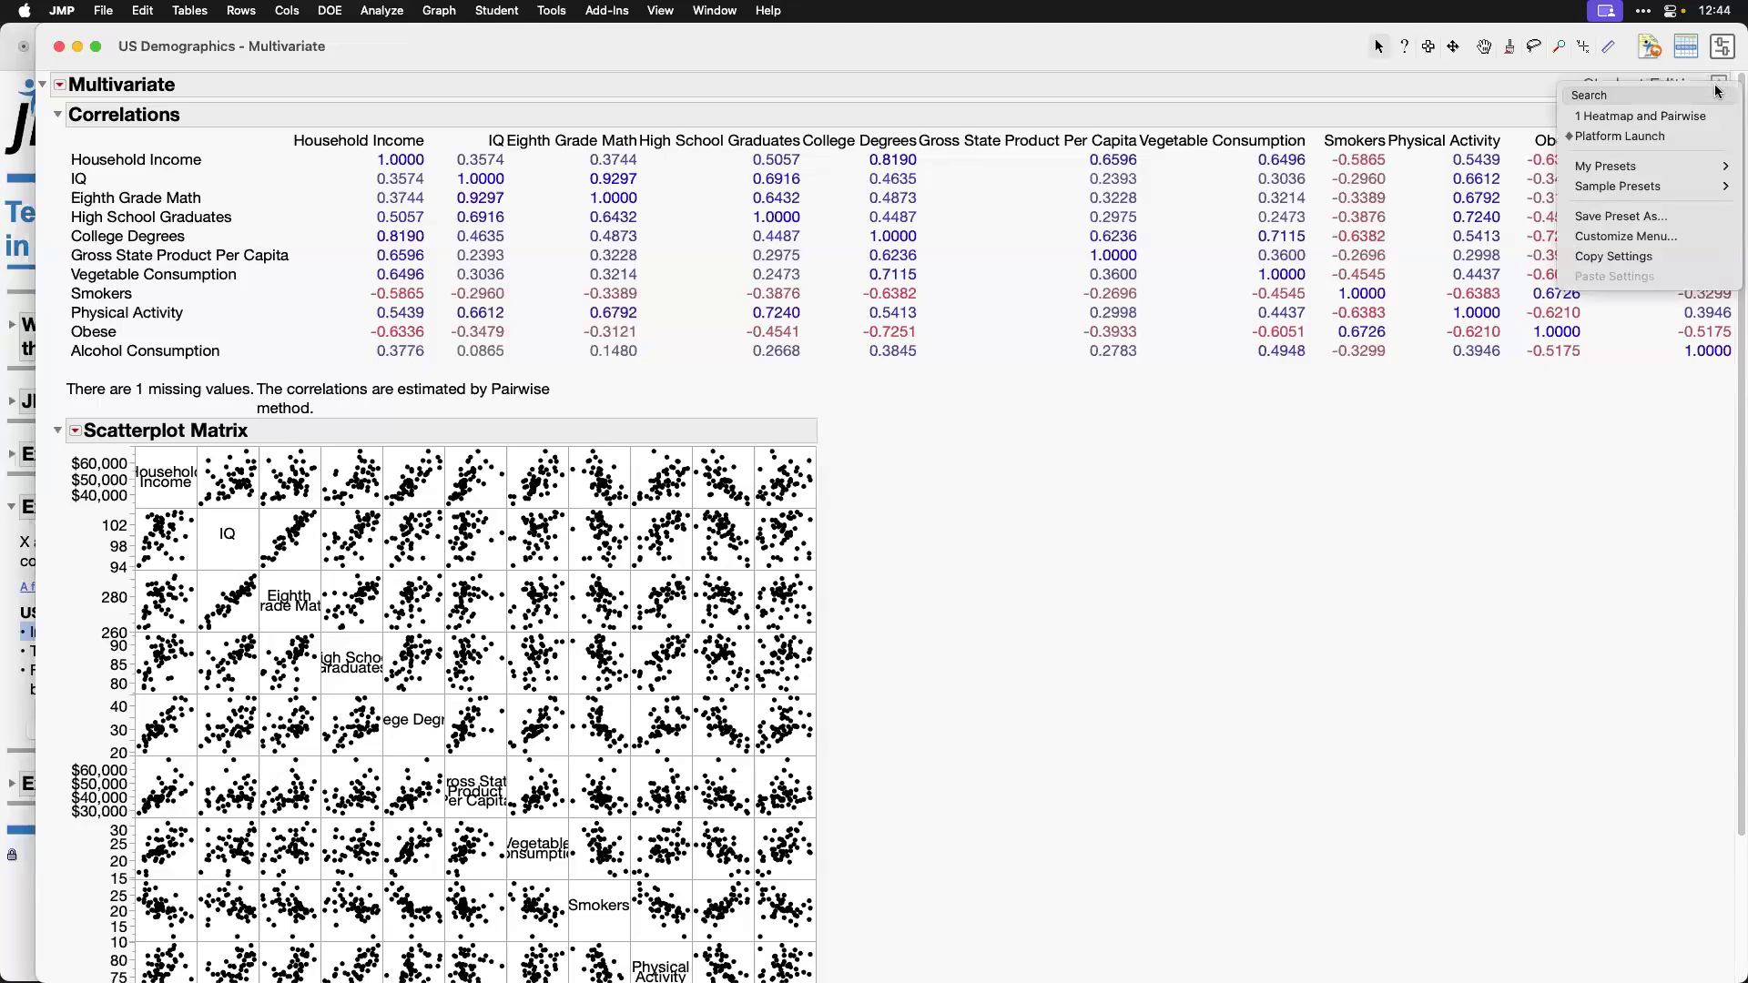
pyautogui.moveTo(1694, 170)
pyautogui.click(1507, 168)
pyautogui.moveTo(973, 46); pyautogui.dragTo(1430, 42)
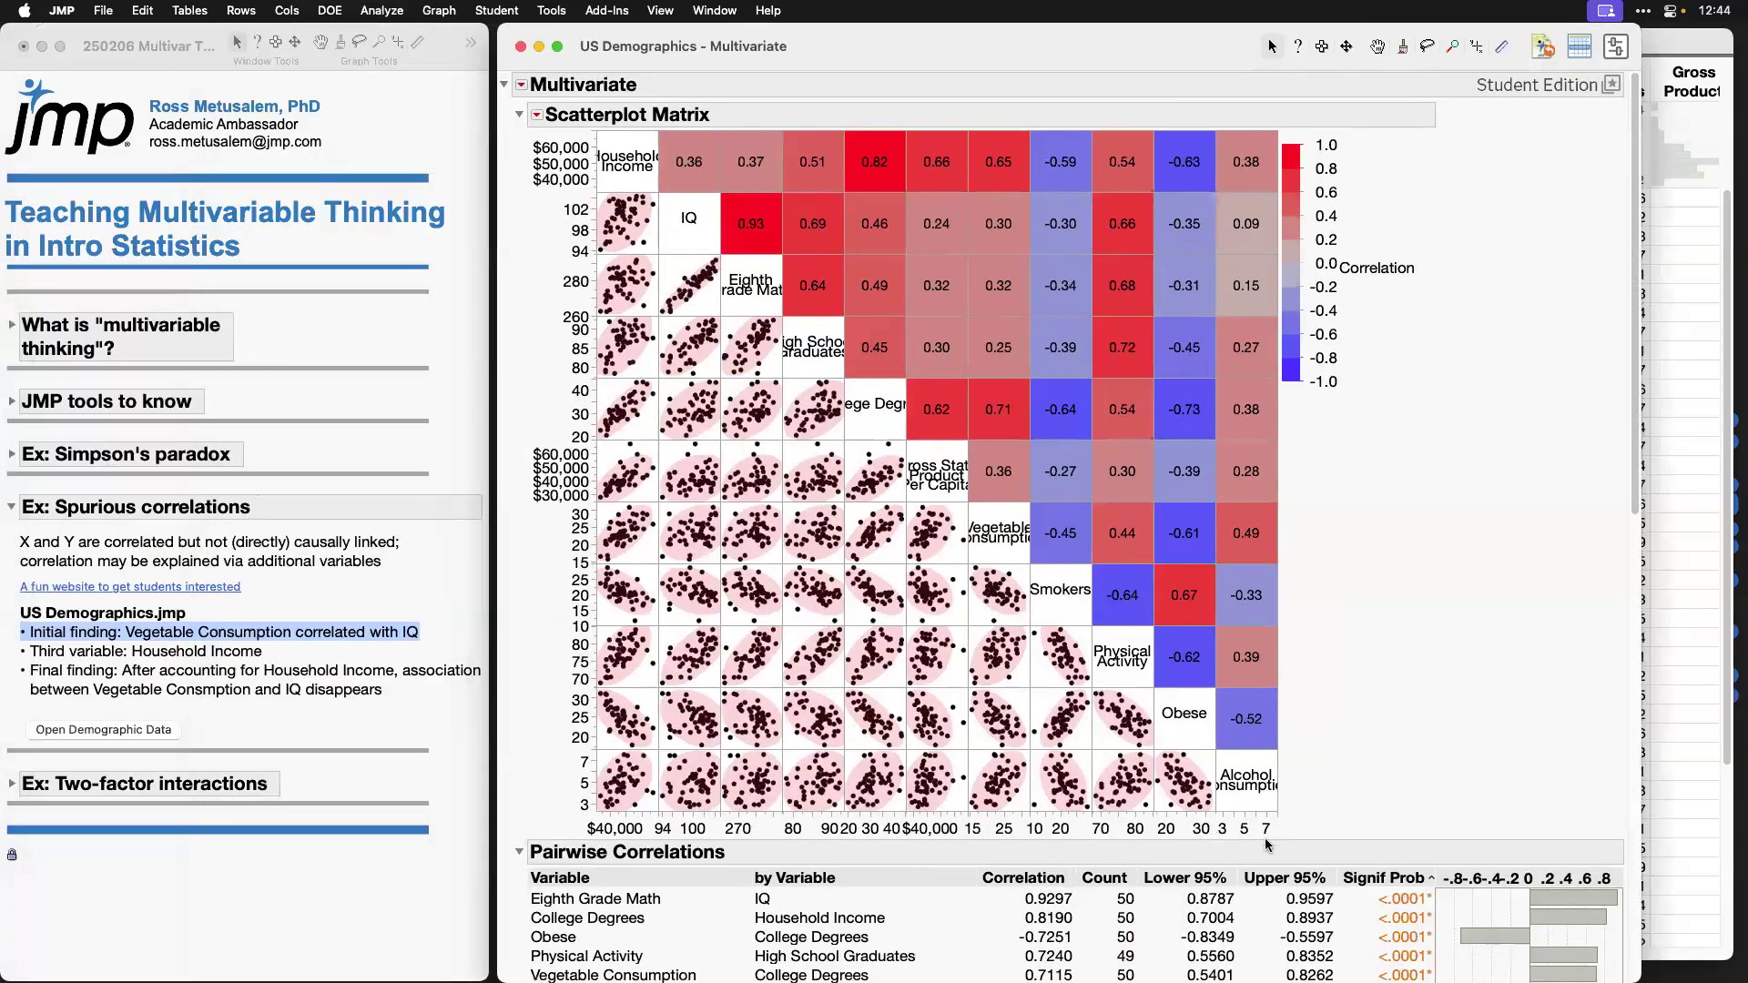
pyautogui.moveTo(1272, 812); pyautogui.dragTo(1286, 822)
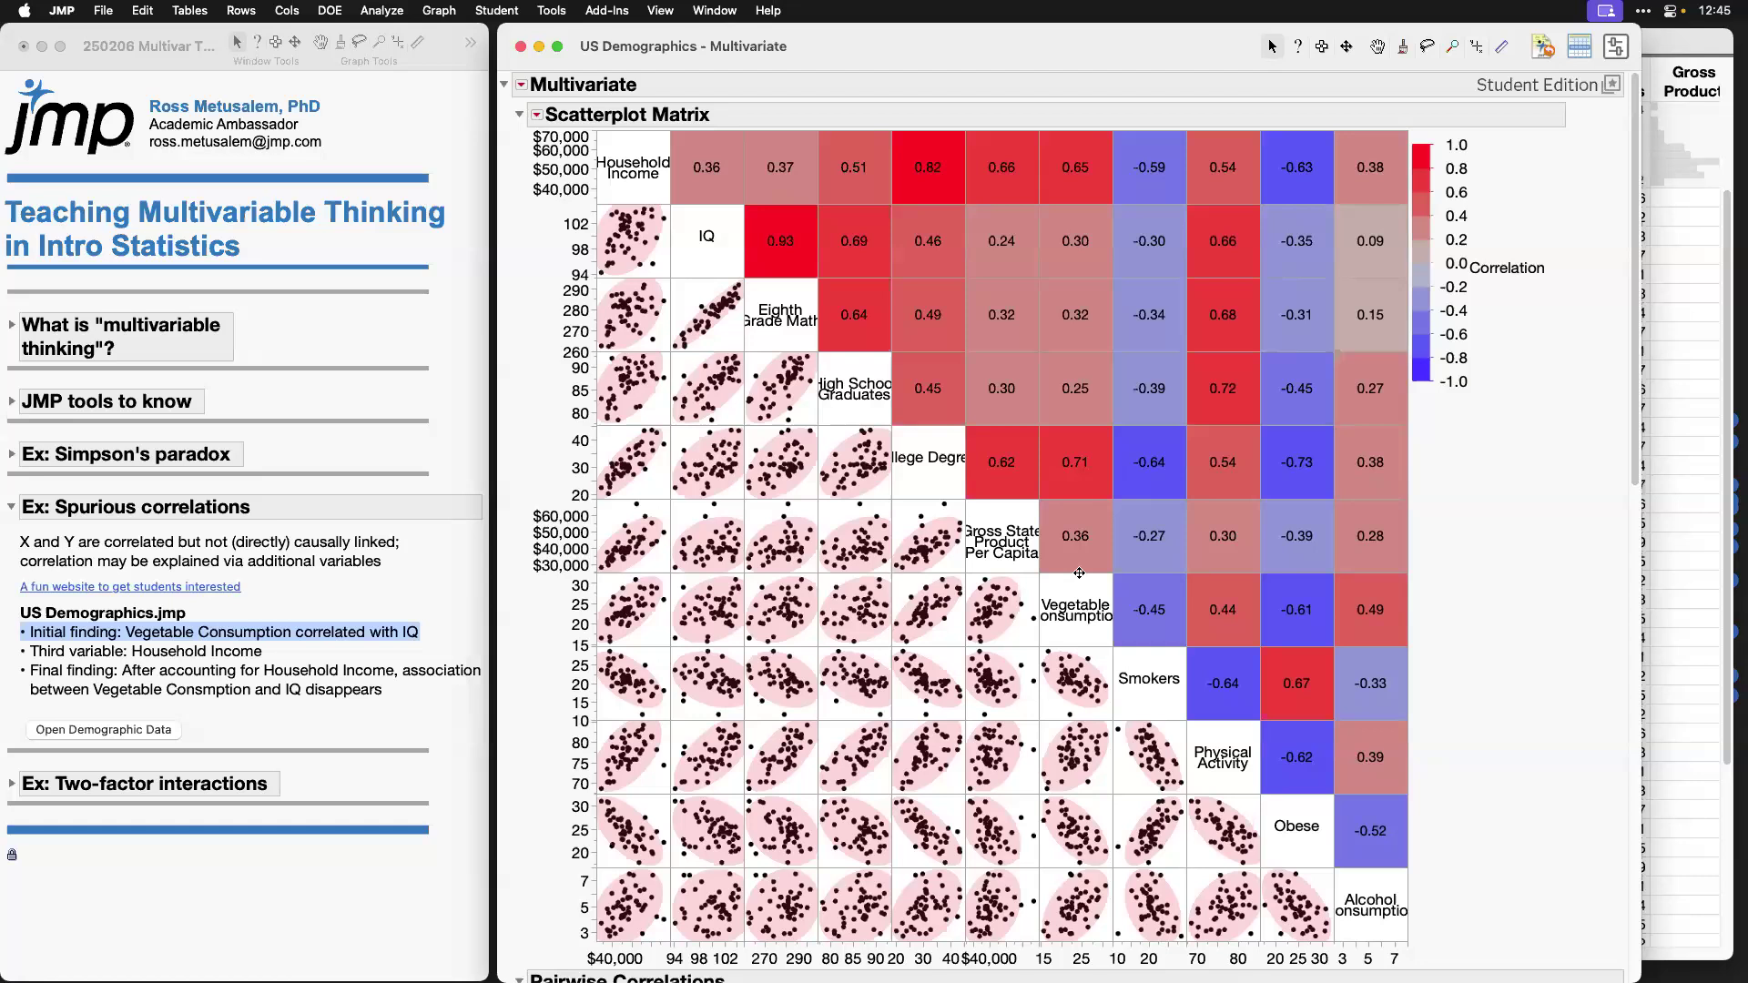
# Step: Trace the IQ and Vegetable Consumption rows and columns to their correlation cell and matching scatterplot, circling the correlation
pyautogui.moveTo(1079, 574); pyautogui.dragTo(1075, 279)
pyautogui.moveTo(727, 246); pyautogui.dragTo(1032, 244)
pyautogui.moveTo(1090, 219)
pyautogui.mouseDown()
pyautogui.moveTo(1041, 238)
pyautogui.moveTo(1079, 265)
pyautogui.moveTo(1107, 222)
pyautogui.moveTo(1092, 212)
pyautogui.mouseUp()
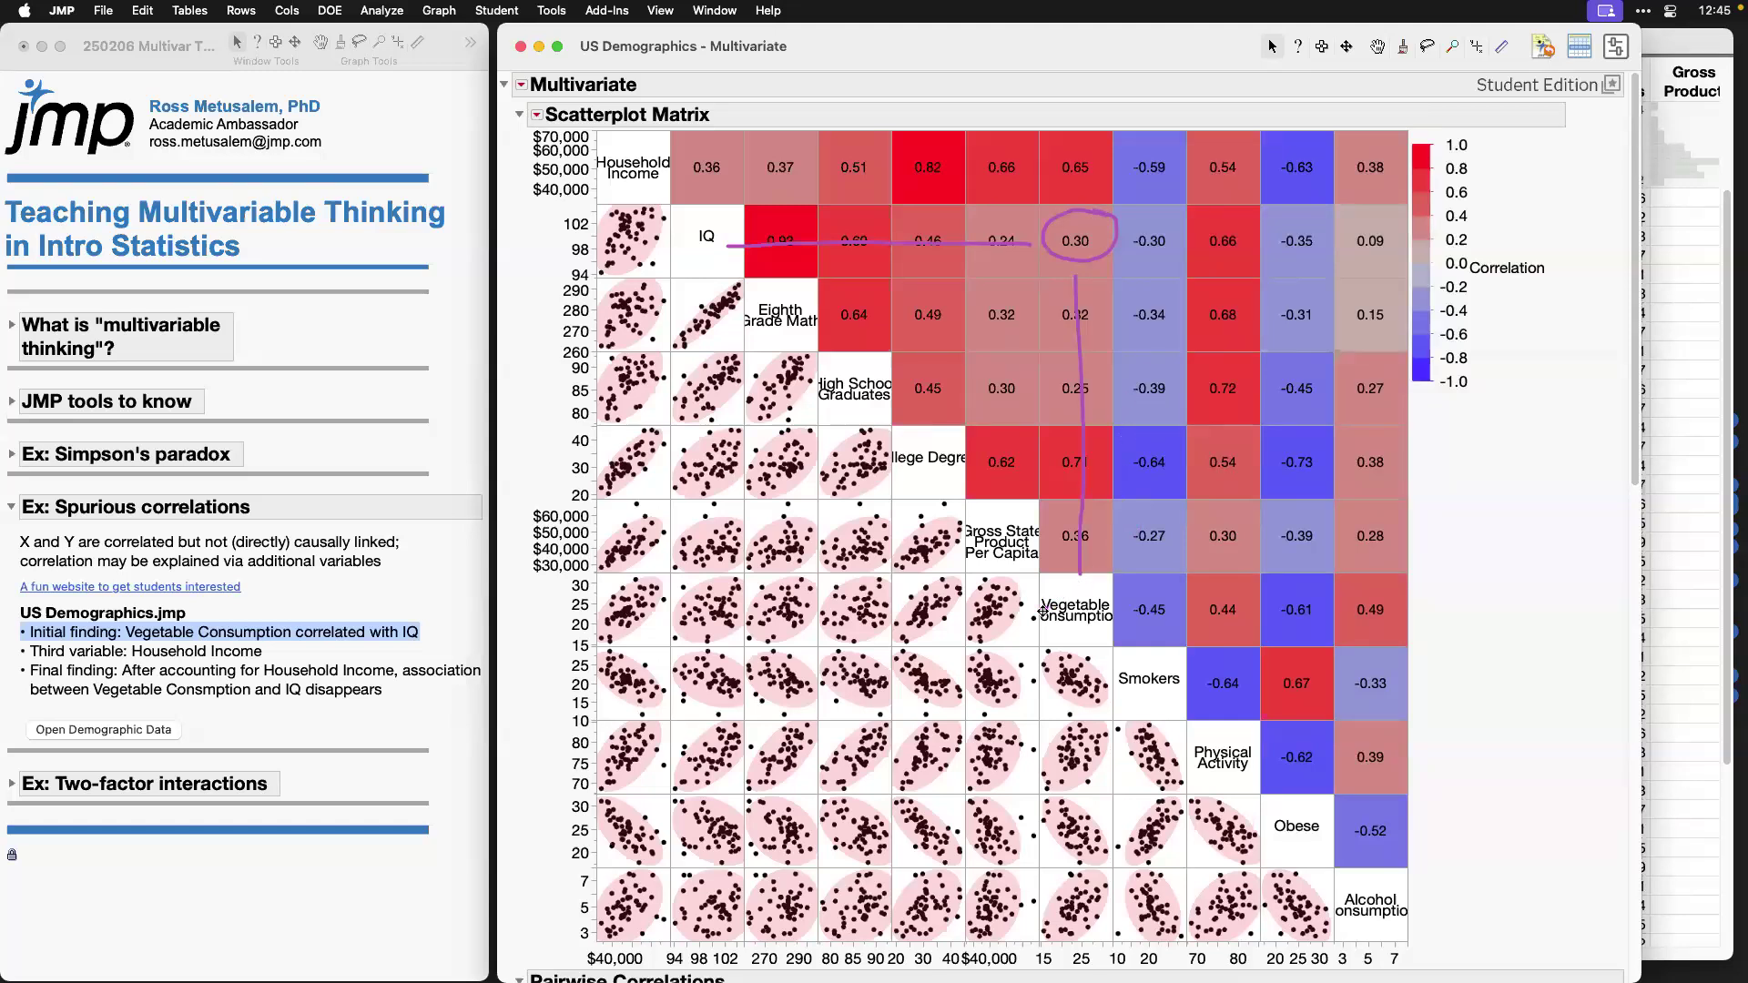
pyautogui.moveTo(1045, 610); pyautogui.dragTo(739, 606)
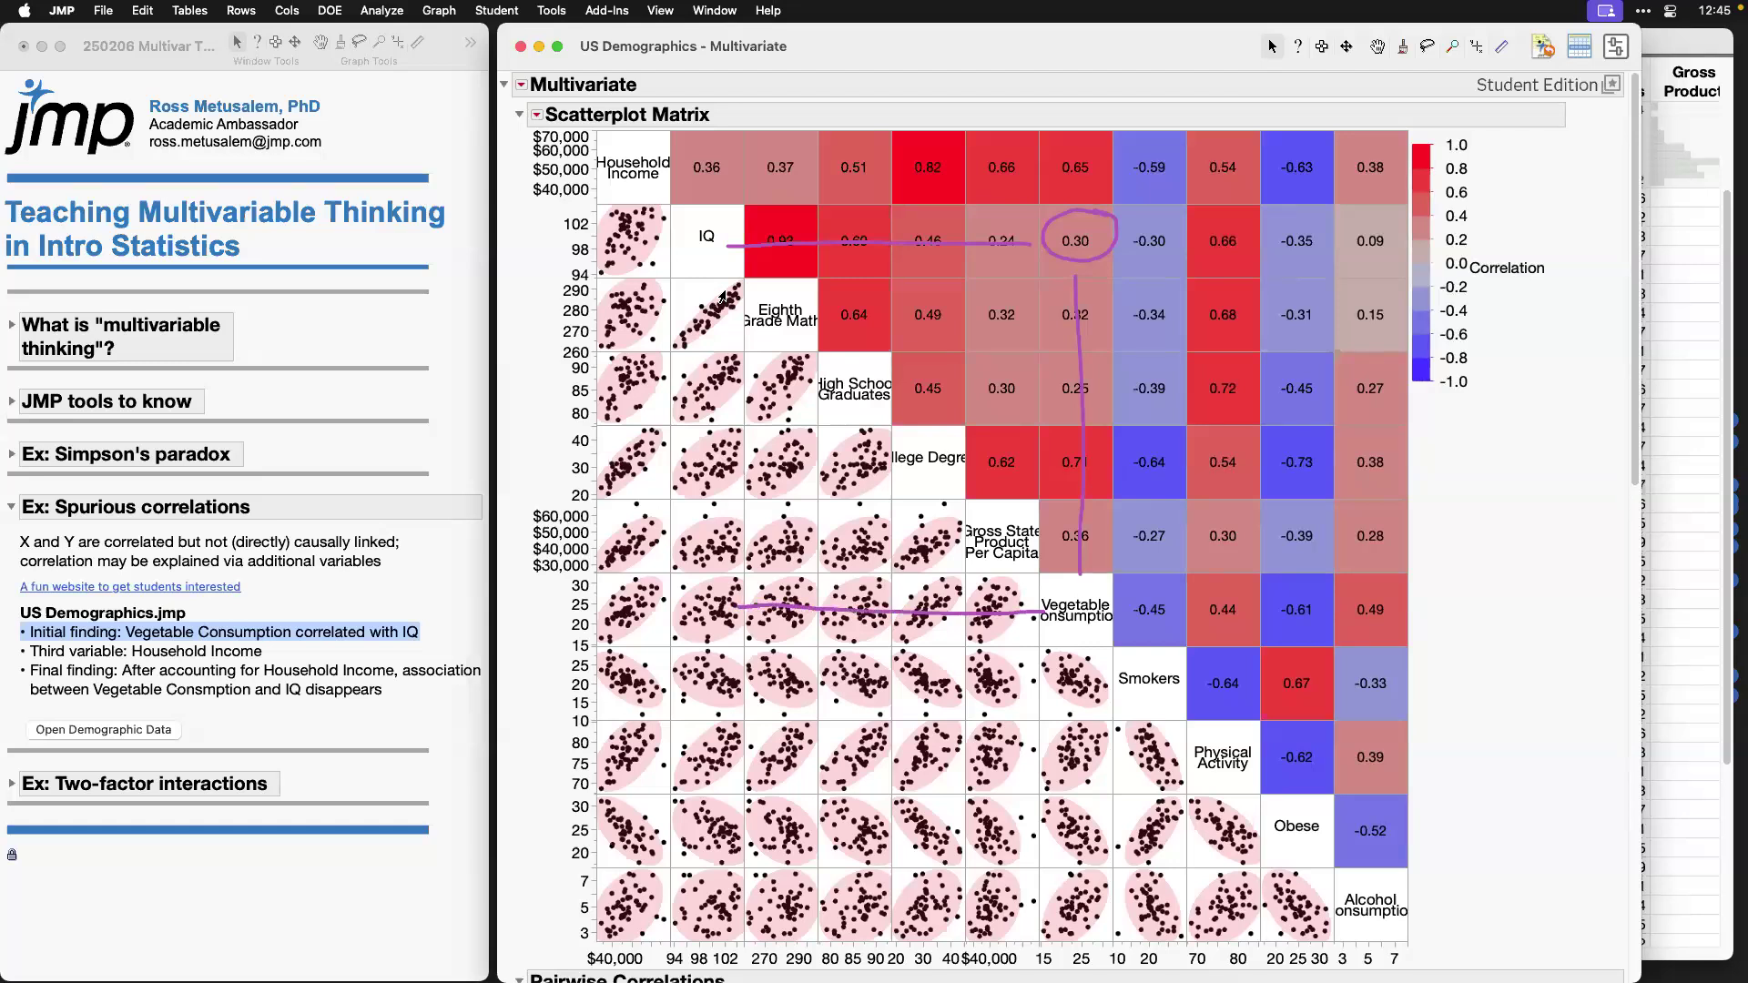
pyautogui.moveTo(713, 273)
pyautogui.mouseDown()
pyautogui.moveTo(707, 578)
pyautogui.moveTo(662, 601)
pyautogui.moveTo(683, 650)
pyautogui.moveTo(749, 640)
pyautogui.moveTo(761, 571)
pyautogui.moveTo(713, 567)
pyautogui.mouseUp()
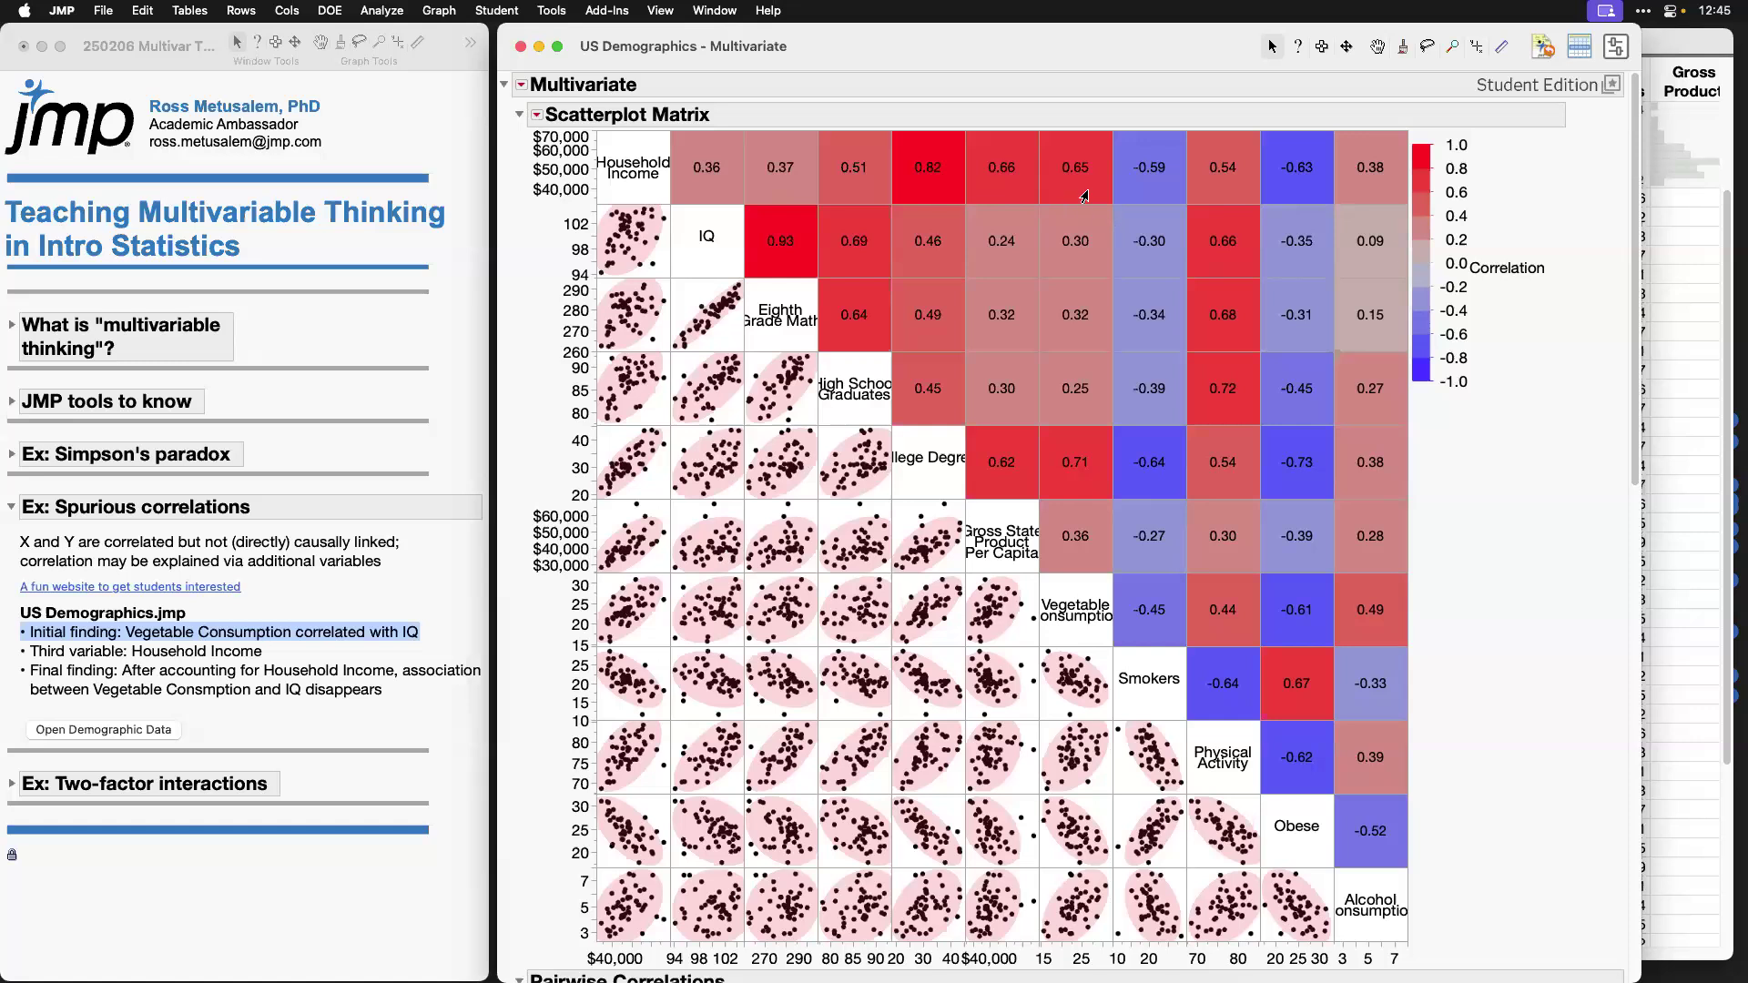
# Step: Mark Vegetable Consumption's correlations with Household Income and College Degrees, and the education correlations in the IQ and Household Income rows
pyautogui.moveTo(1103, 146)
pyautogui.mouseDown()
pyautogui.moveTo(1063, 148)
pyautogui.moveTo(1043, 173)
pyautogui.moveTo(1102, 189)
pyautogui.moveTo(1098, 147)
pyautogui.mouseUp()
pyautogui.moveTo(1097, 443)
pyautogui.mouseDown()
pyautogui.moveTo(1030, 478)
pyautogui.moveTo(1084, 492)
pyautogui.moveTo(1104, 451)
pyautogui.moveTo(1073, 437)
pyautogui.mouseUp()
pyautogui.moveTo(816, 204)
pyautogui.mouseDown()
pyautogui.moveTo(825, 230)
pyautogui.moveTo(965, 278)
pyautogui.mouseUp()
pyautogui.moveTo(817, 124)
pyautogui.mouseDown()
pyautogui.moveTo(848, 194)
pyautogui.moveTo(972, 213)
pyautogui.mouseUp()
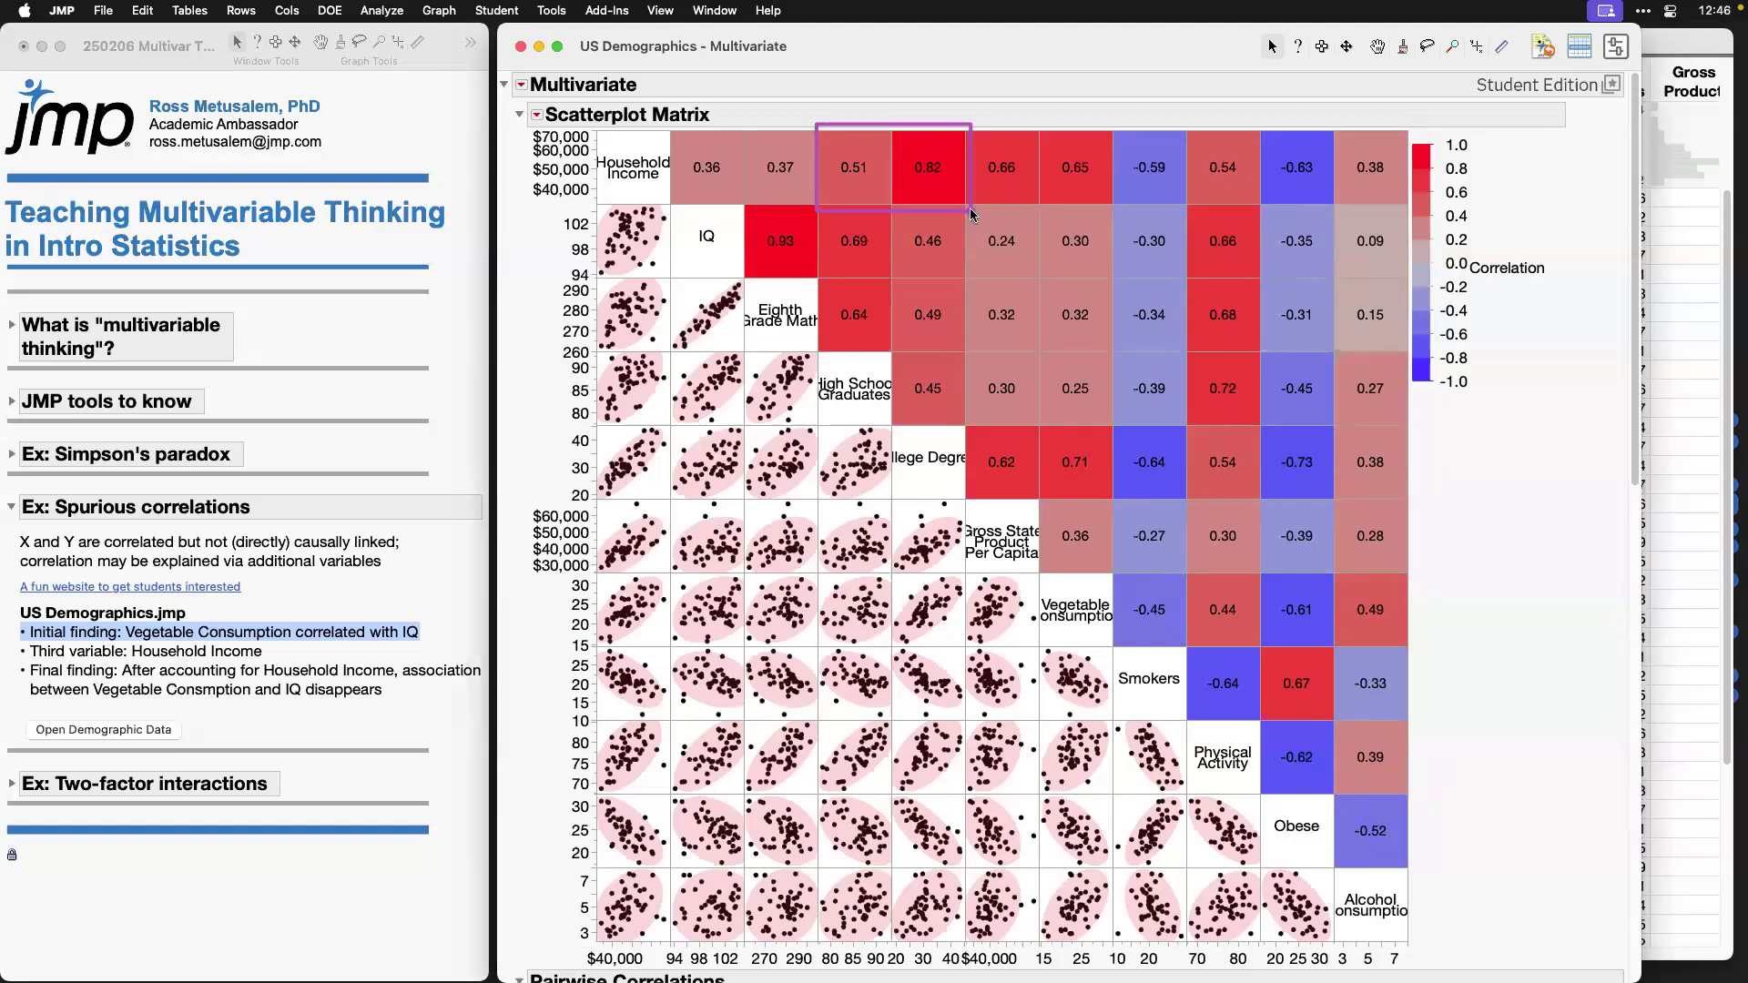
pyautogui.moveTo(1036, 125); pyautogui.dragTo(1116, 214)
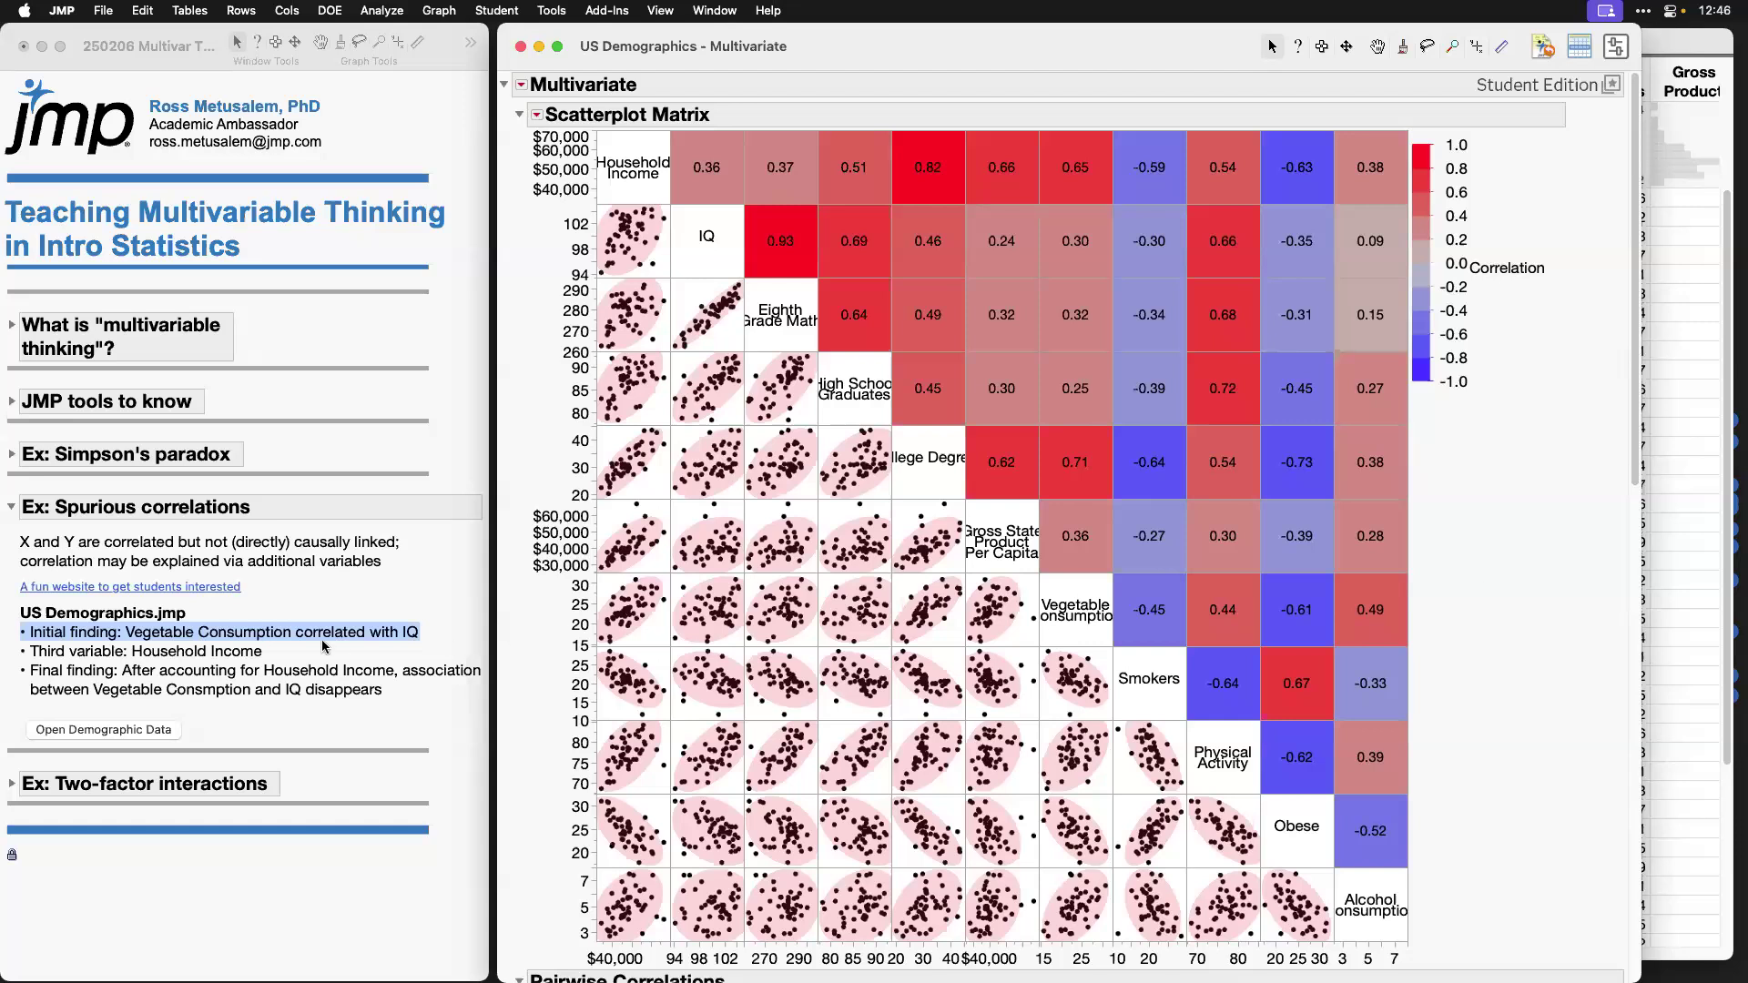
# Step: Highlight the third variable, Household Income, in the notes and close the Multivariate report
pyautogui.click(241, 654)
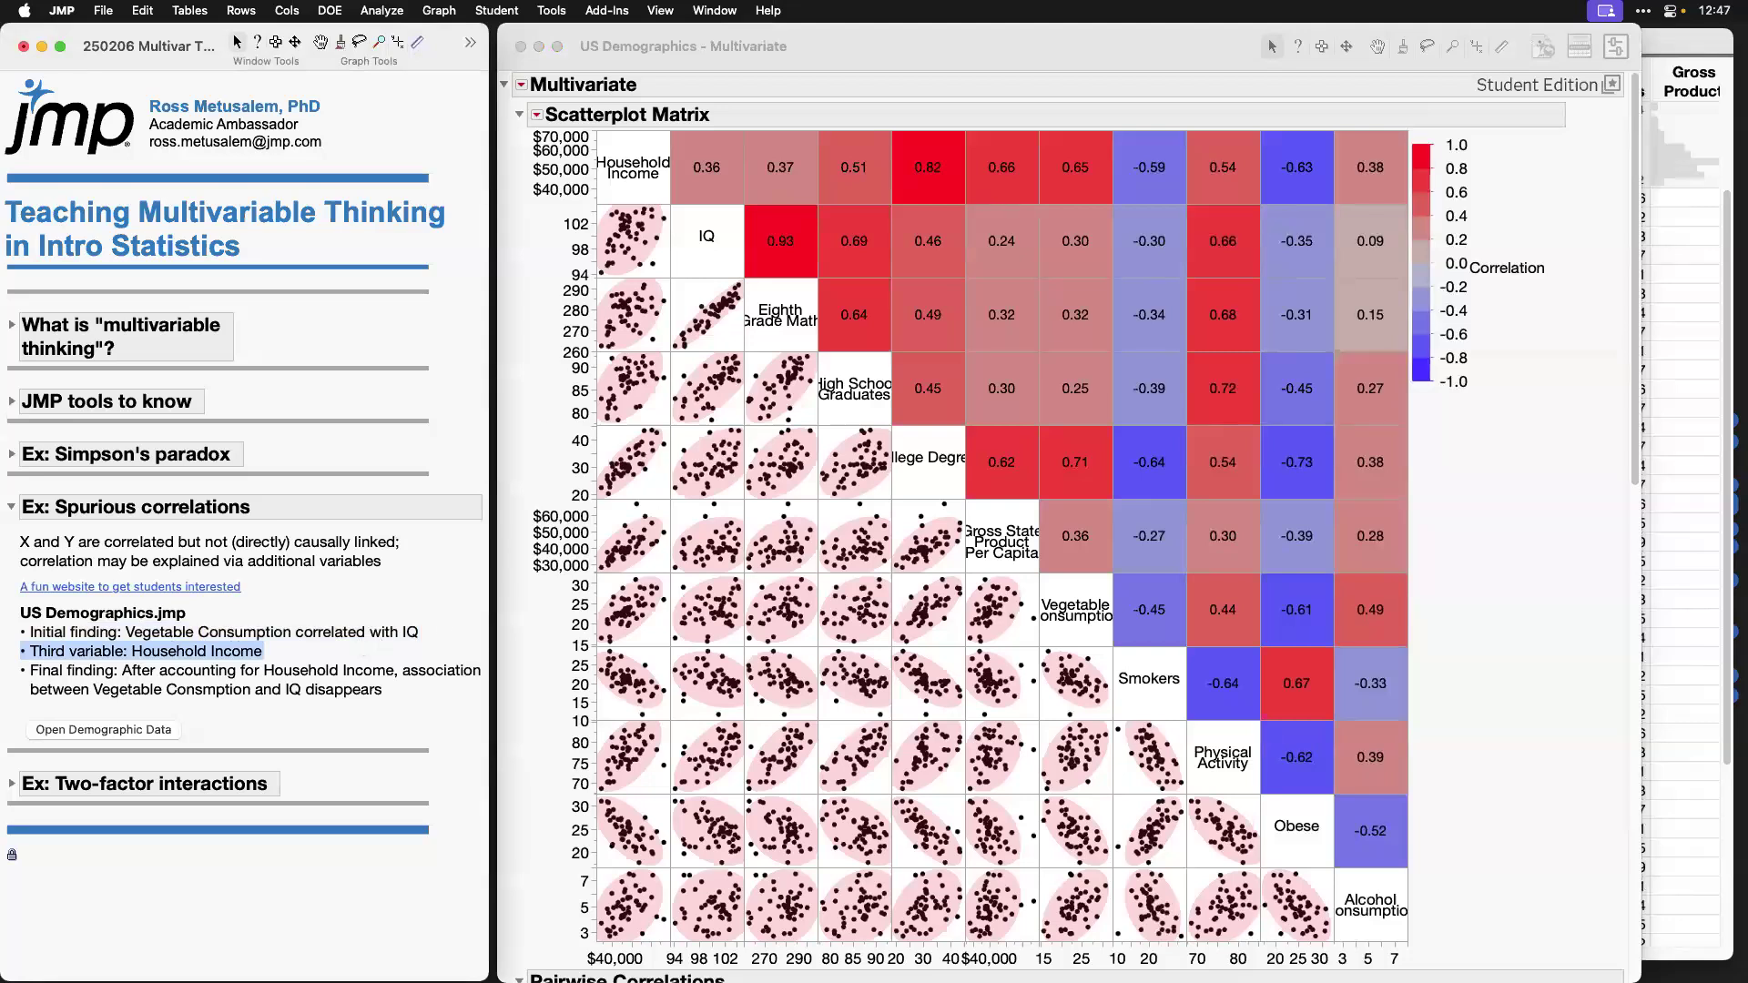
pyautogui.click(839, 54)
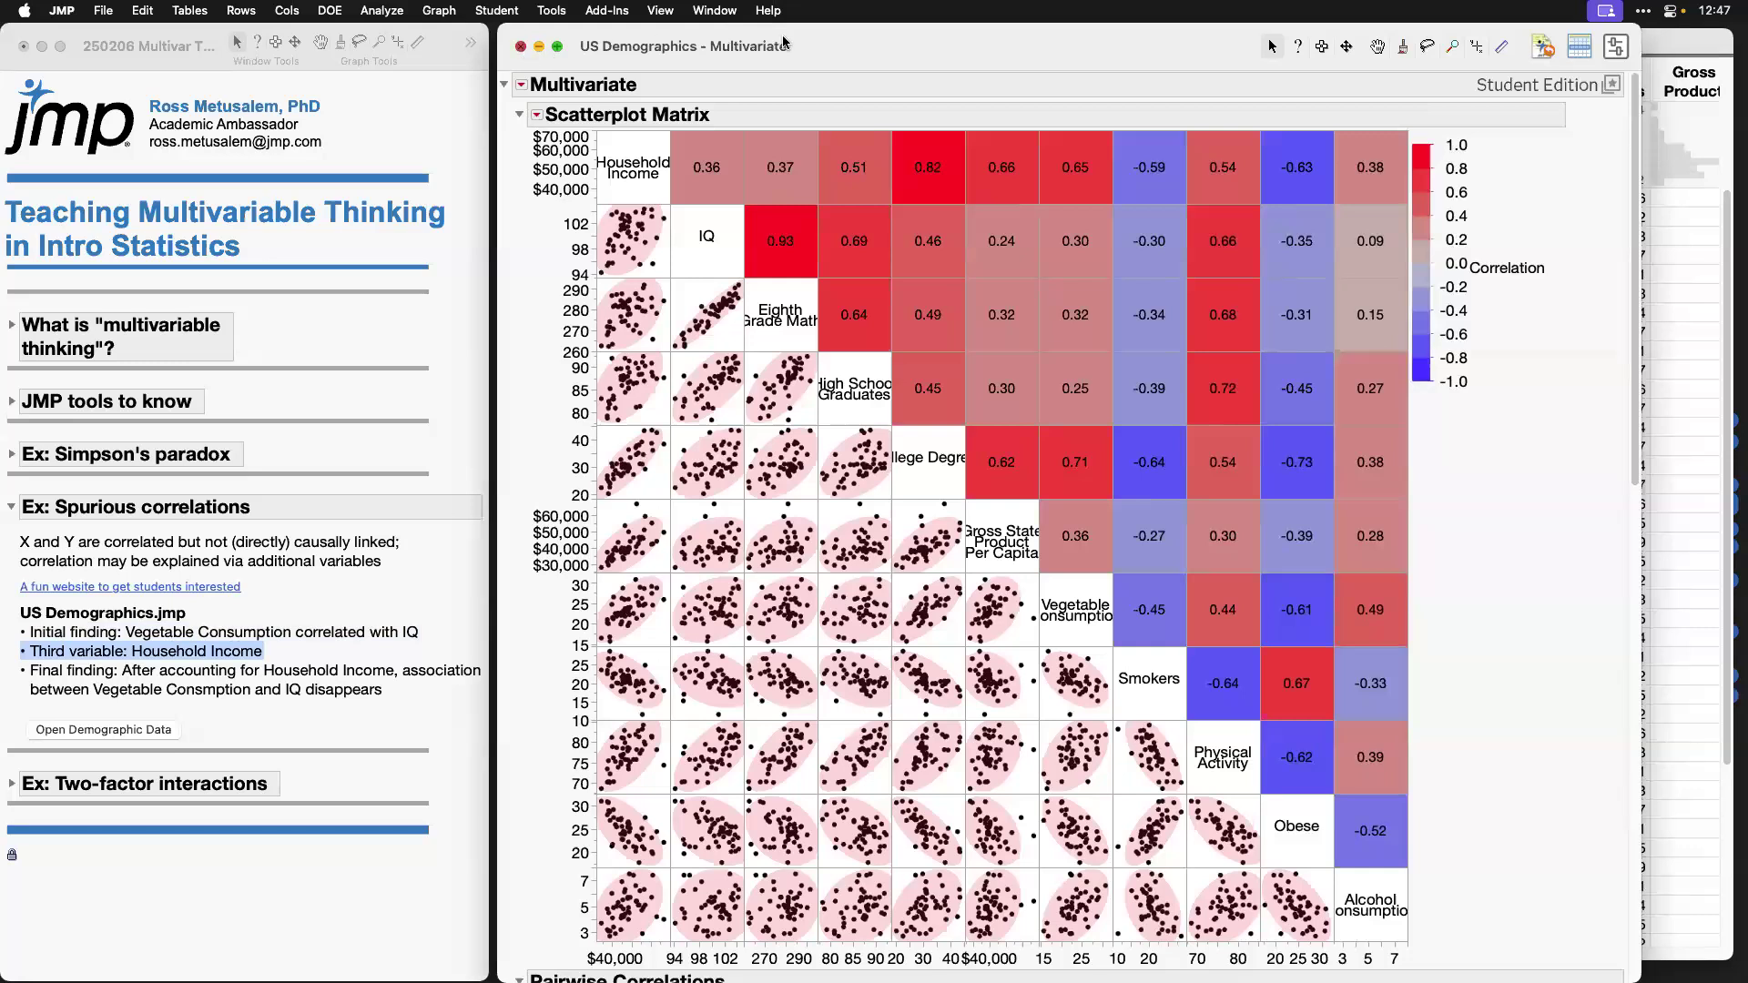
pyautogui.click(520, 46)
# Step: Open Graph Builder for US Demographics, place its window beside the notes and enlarge it
pyautogui.click(438, 10)
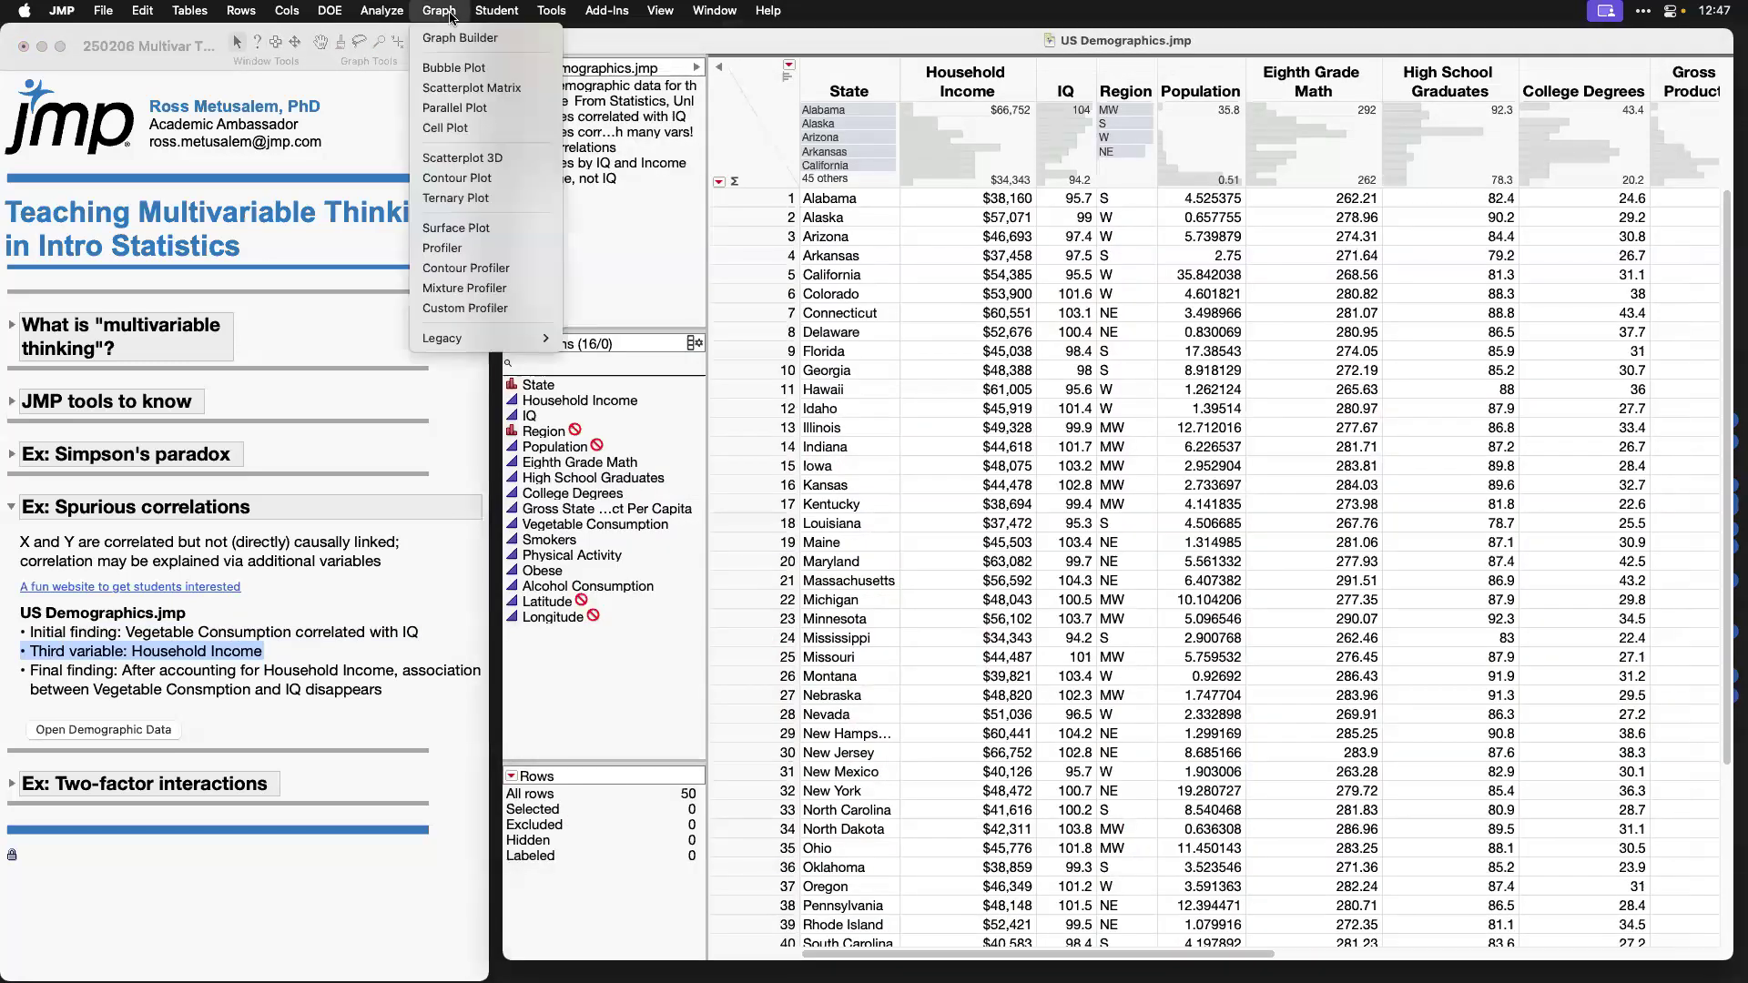
pyautogui.click(452, 38)
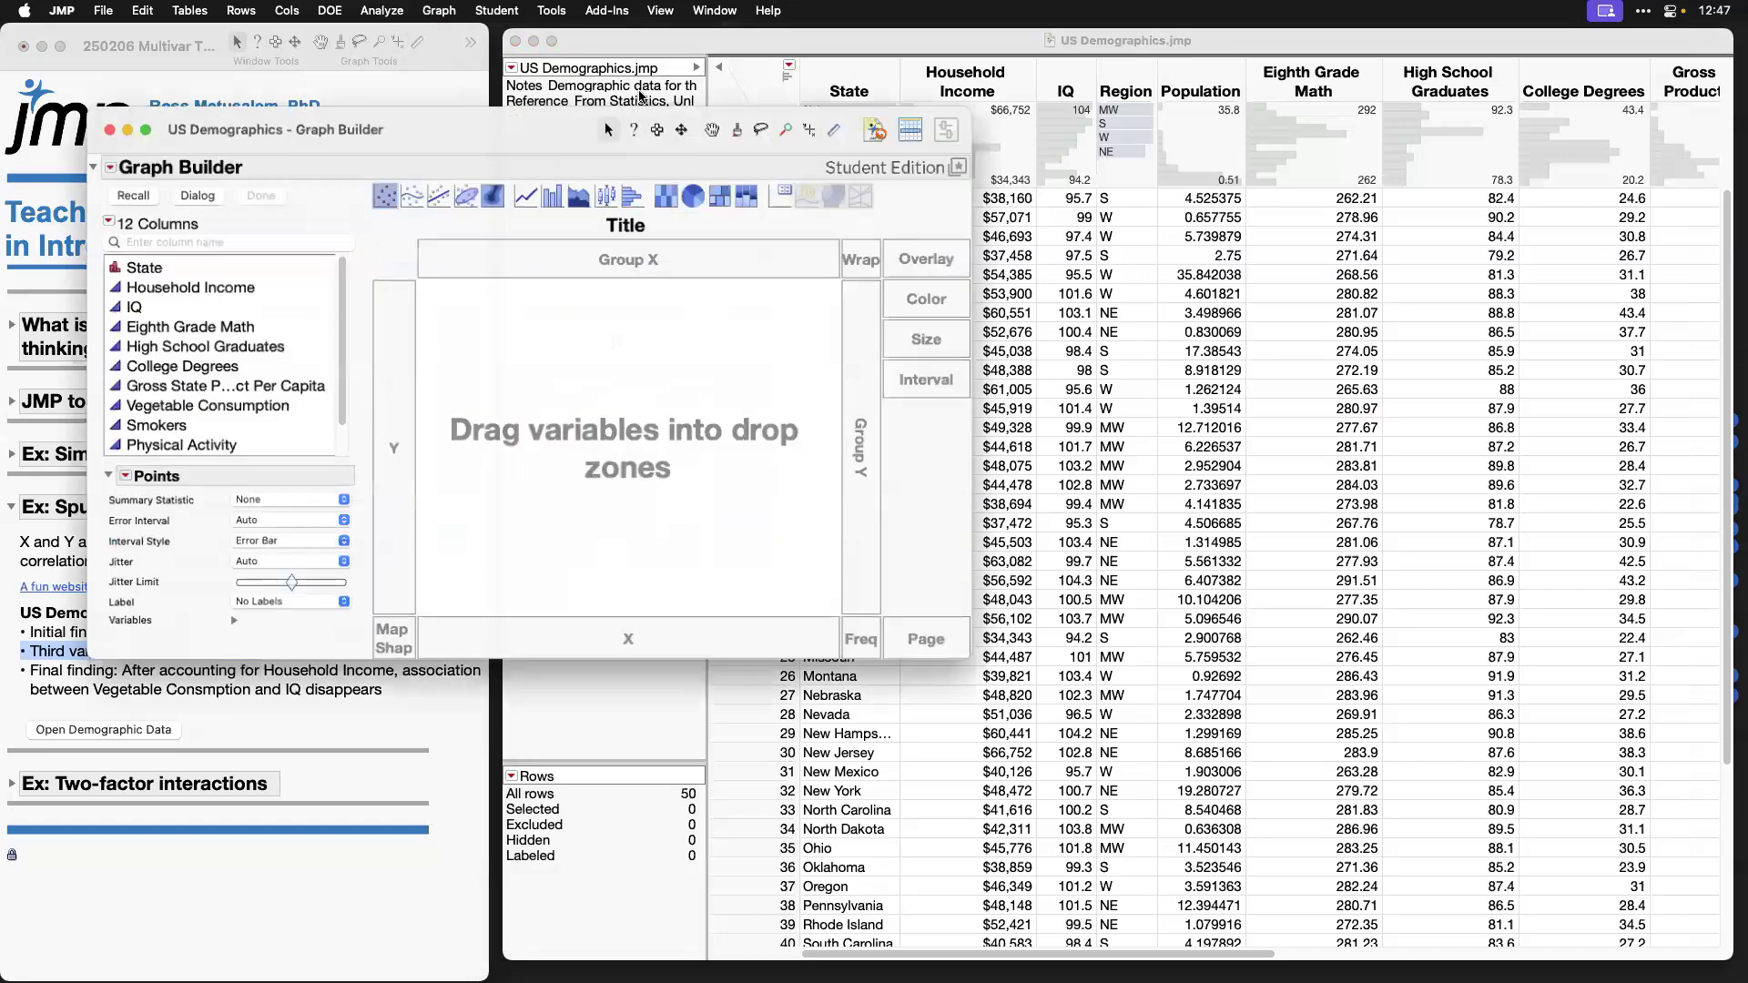
pyautogui.moveTo(637, 133); pyautogui.dragTo(867, 49)
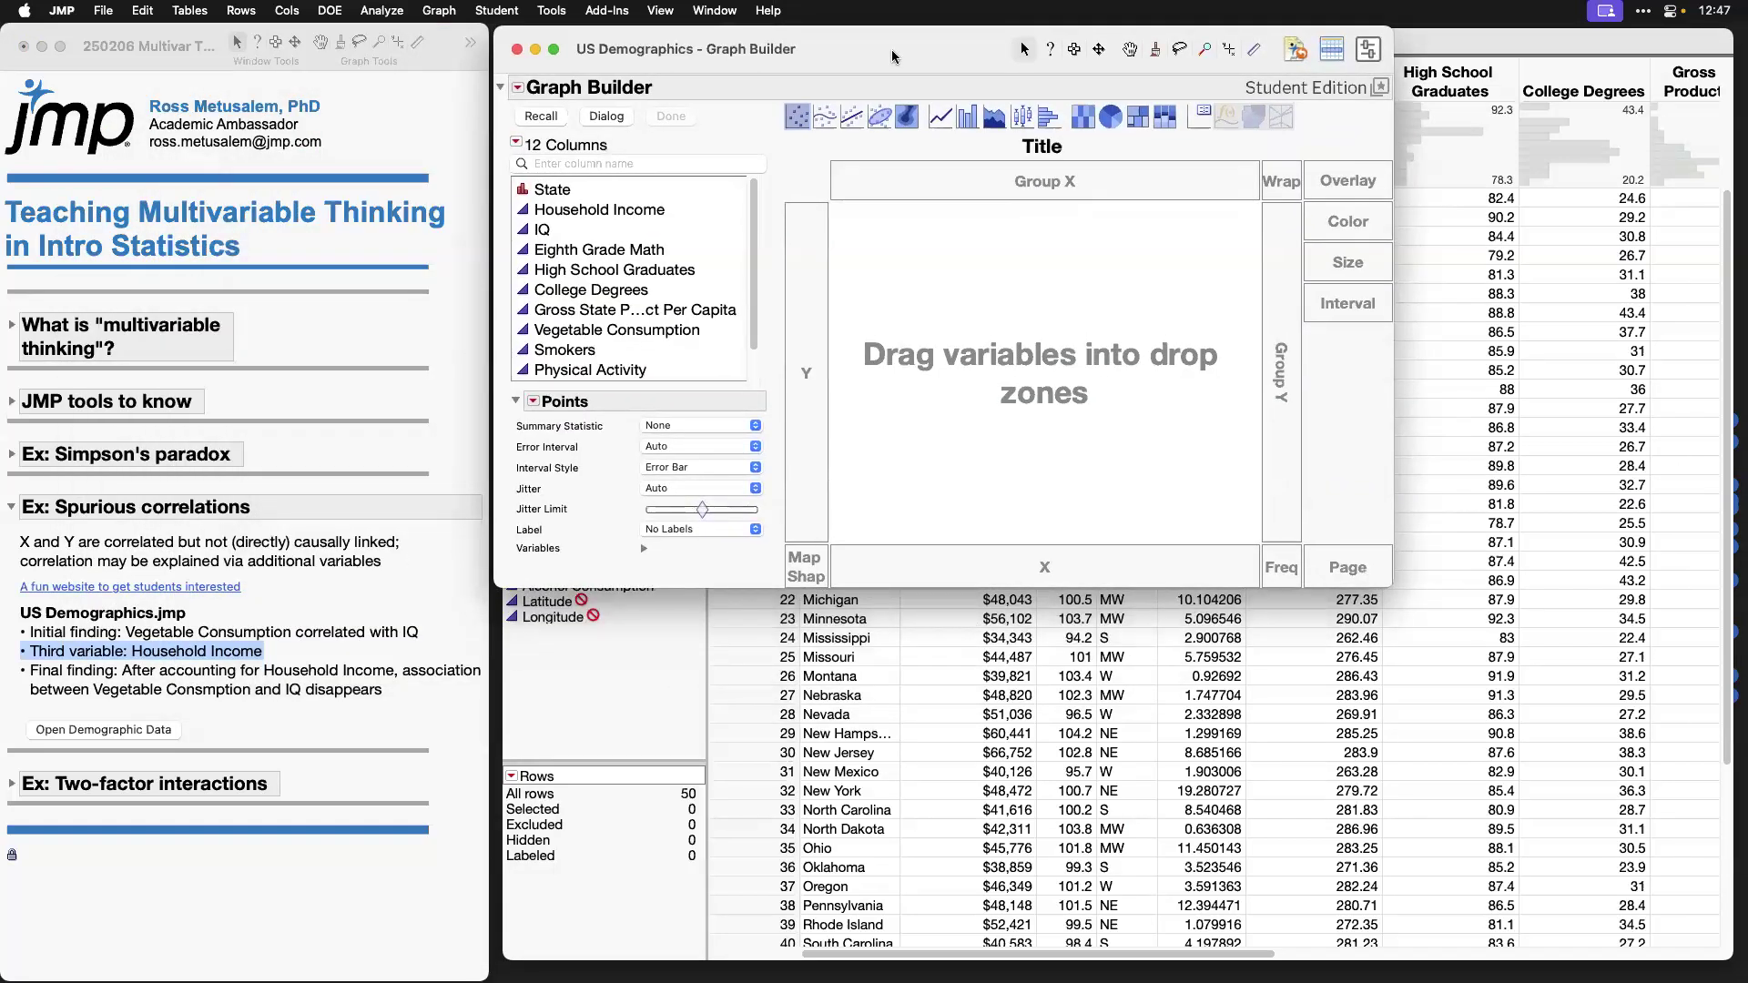
pyautogui.moveTo(1388, 580); pyautogui.dragTo(1678, 845)
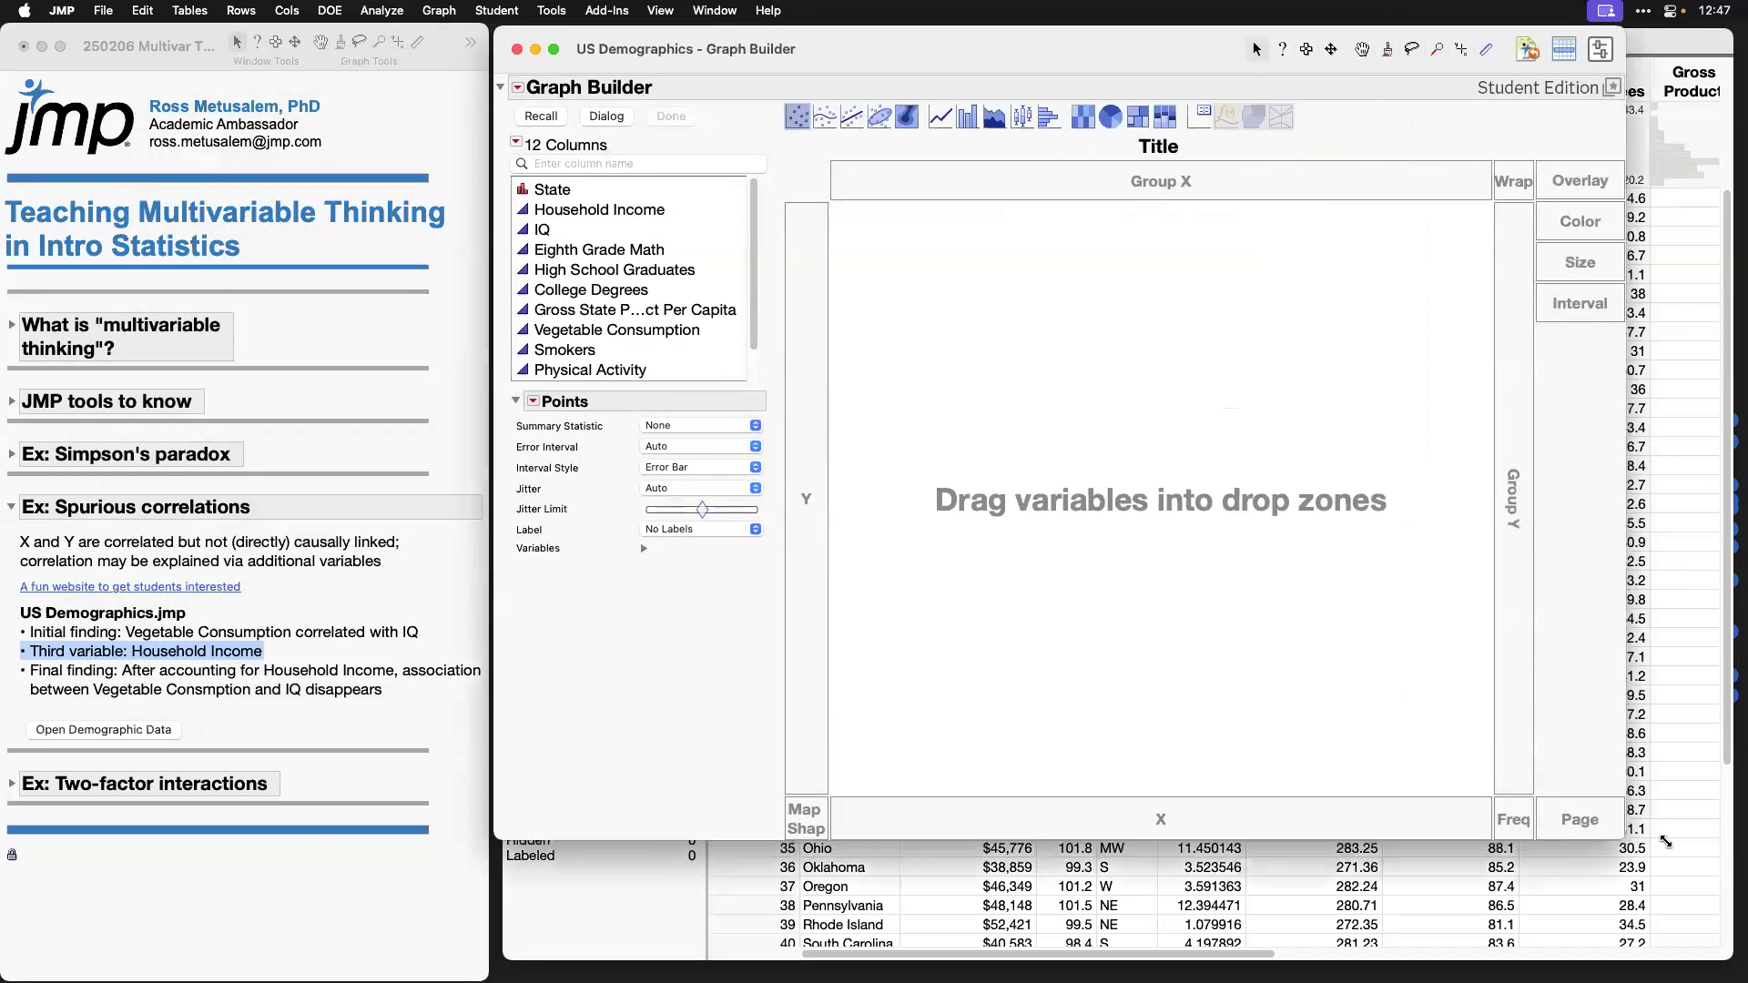
# Step: Plot Vegetable Consumption on Y against IQ on X, replacing the smoother with a 90% ellipse that shows its correlation
pyautogui.moveTo(605, 233); pyautogui.dragTo(1039, 823)
pyautogui.scroll(-2, 757, 287)
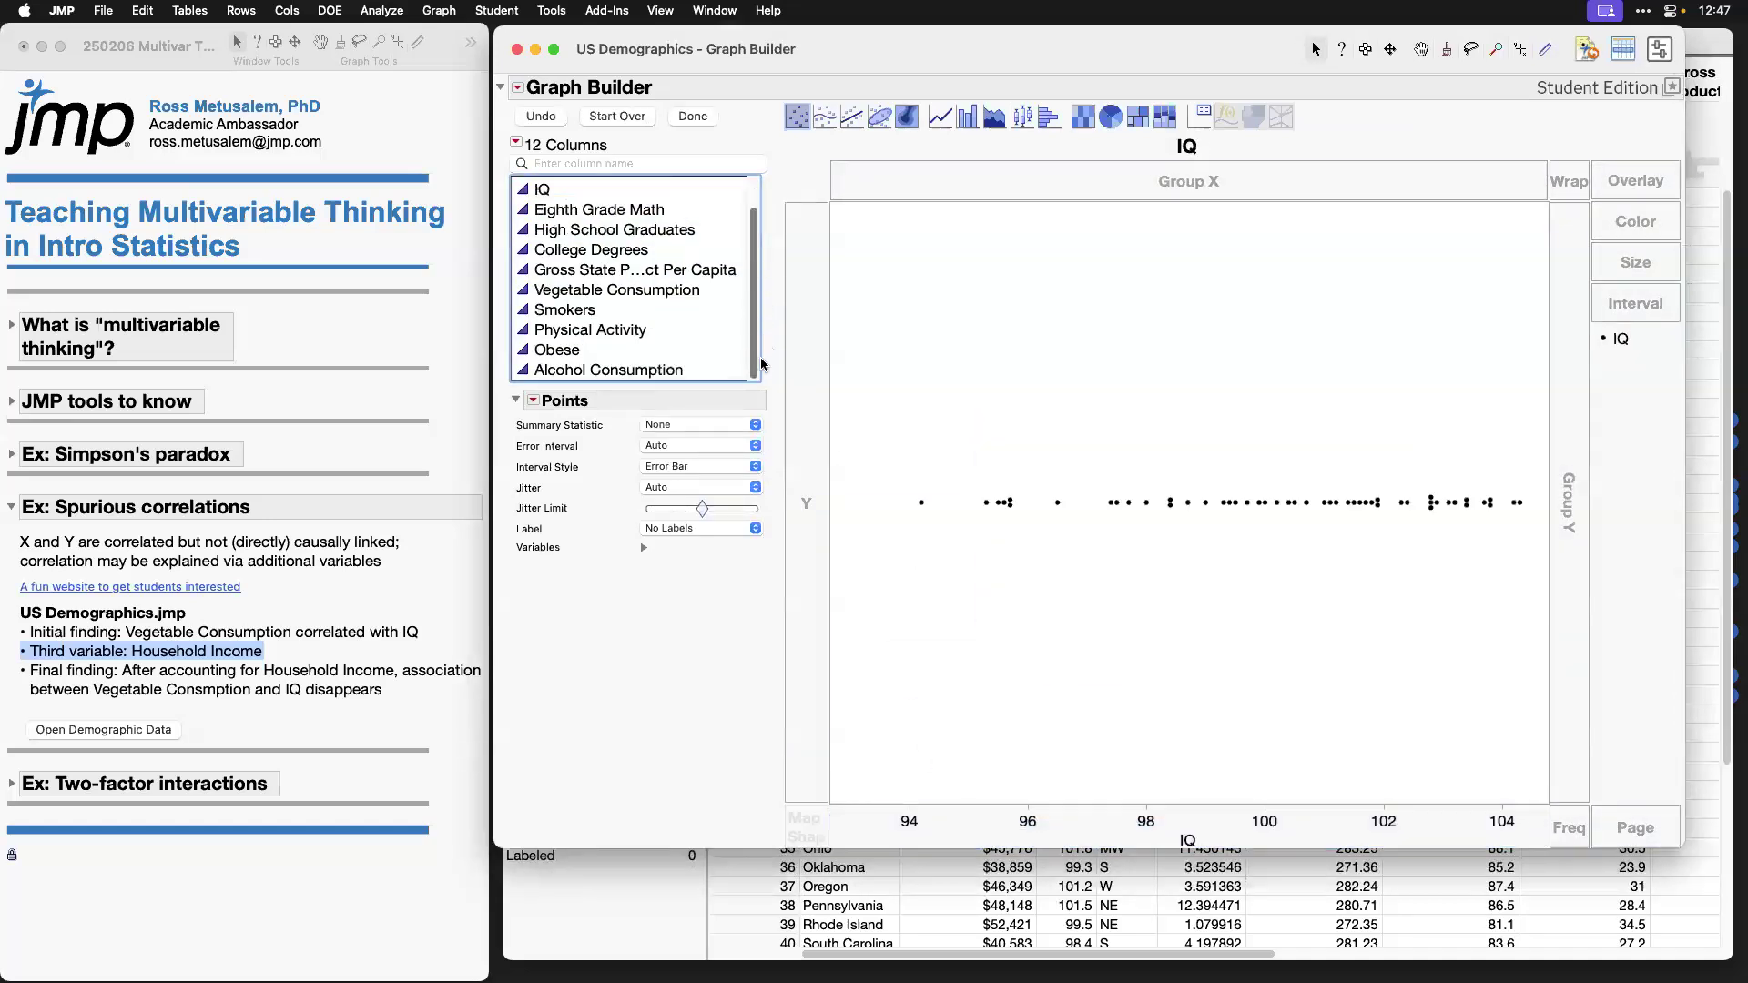
pyautogui.moveTo(601, 289); pyautogui.dragTo(801, 369)
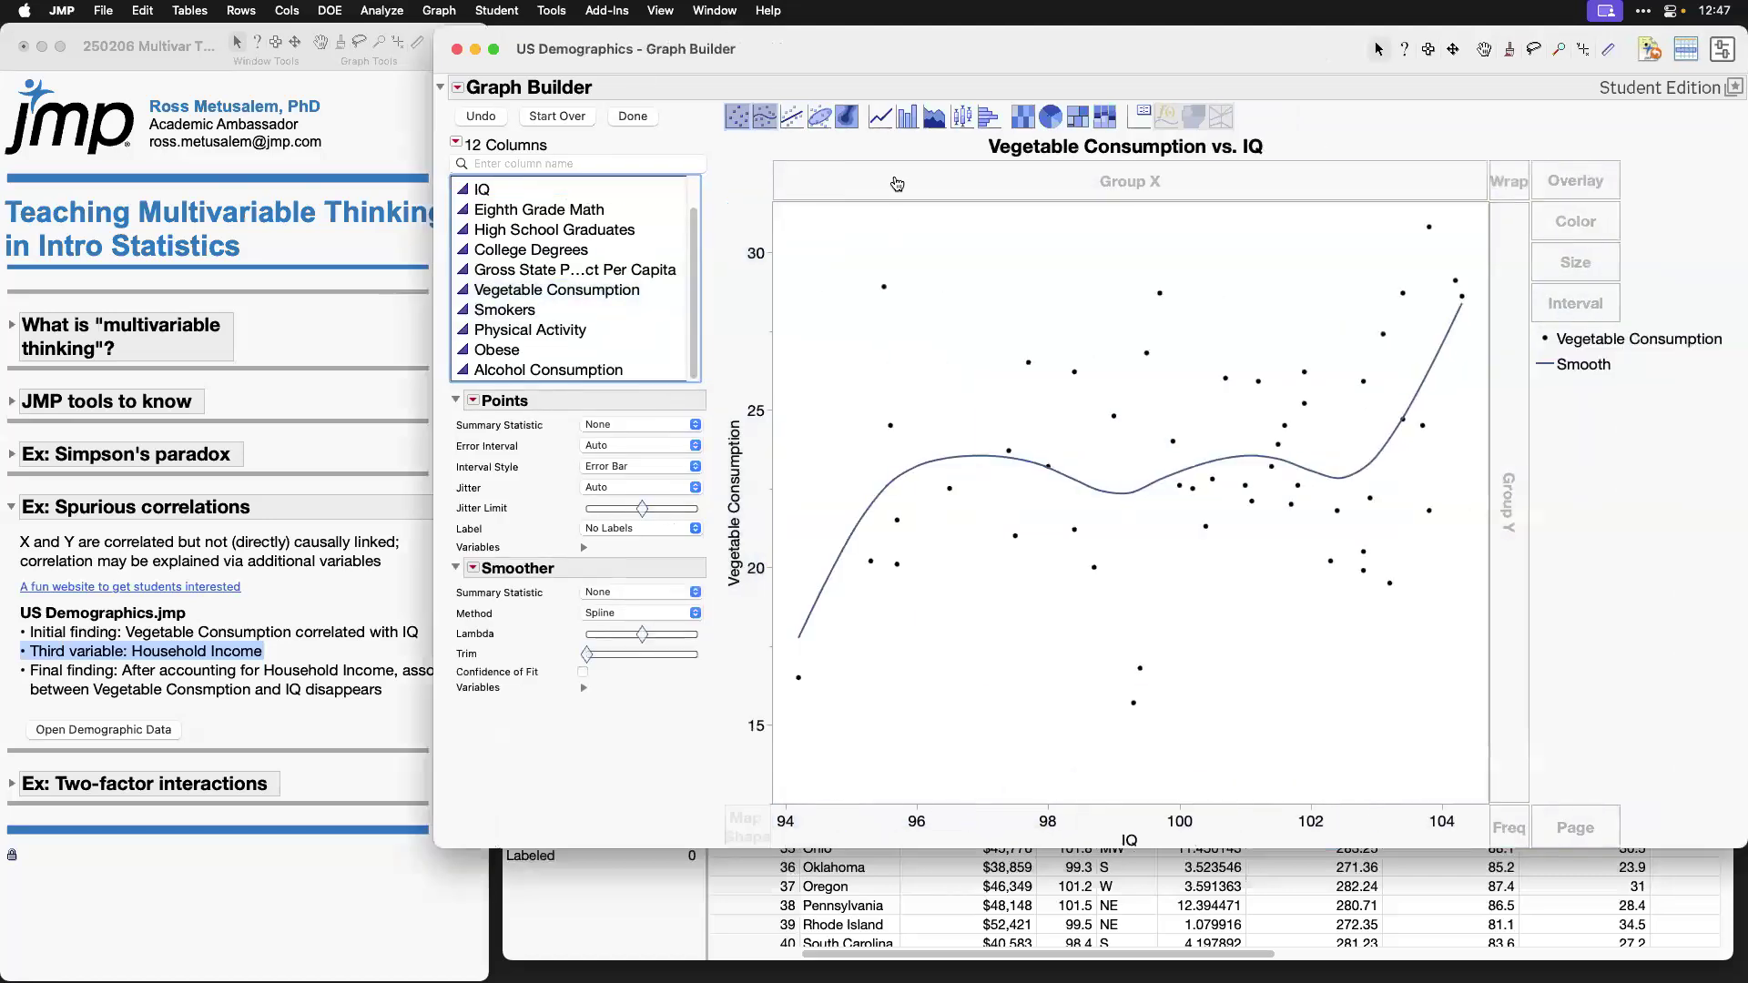
pyautogui.click(825, 124)
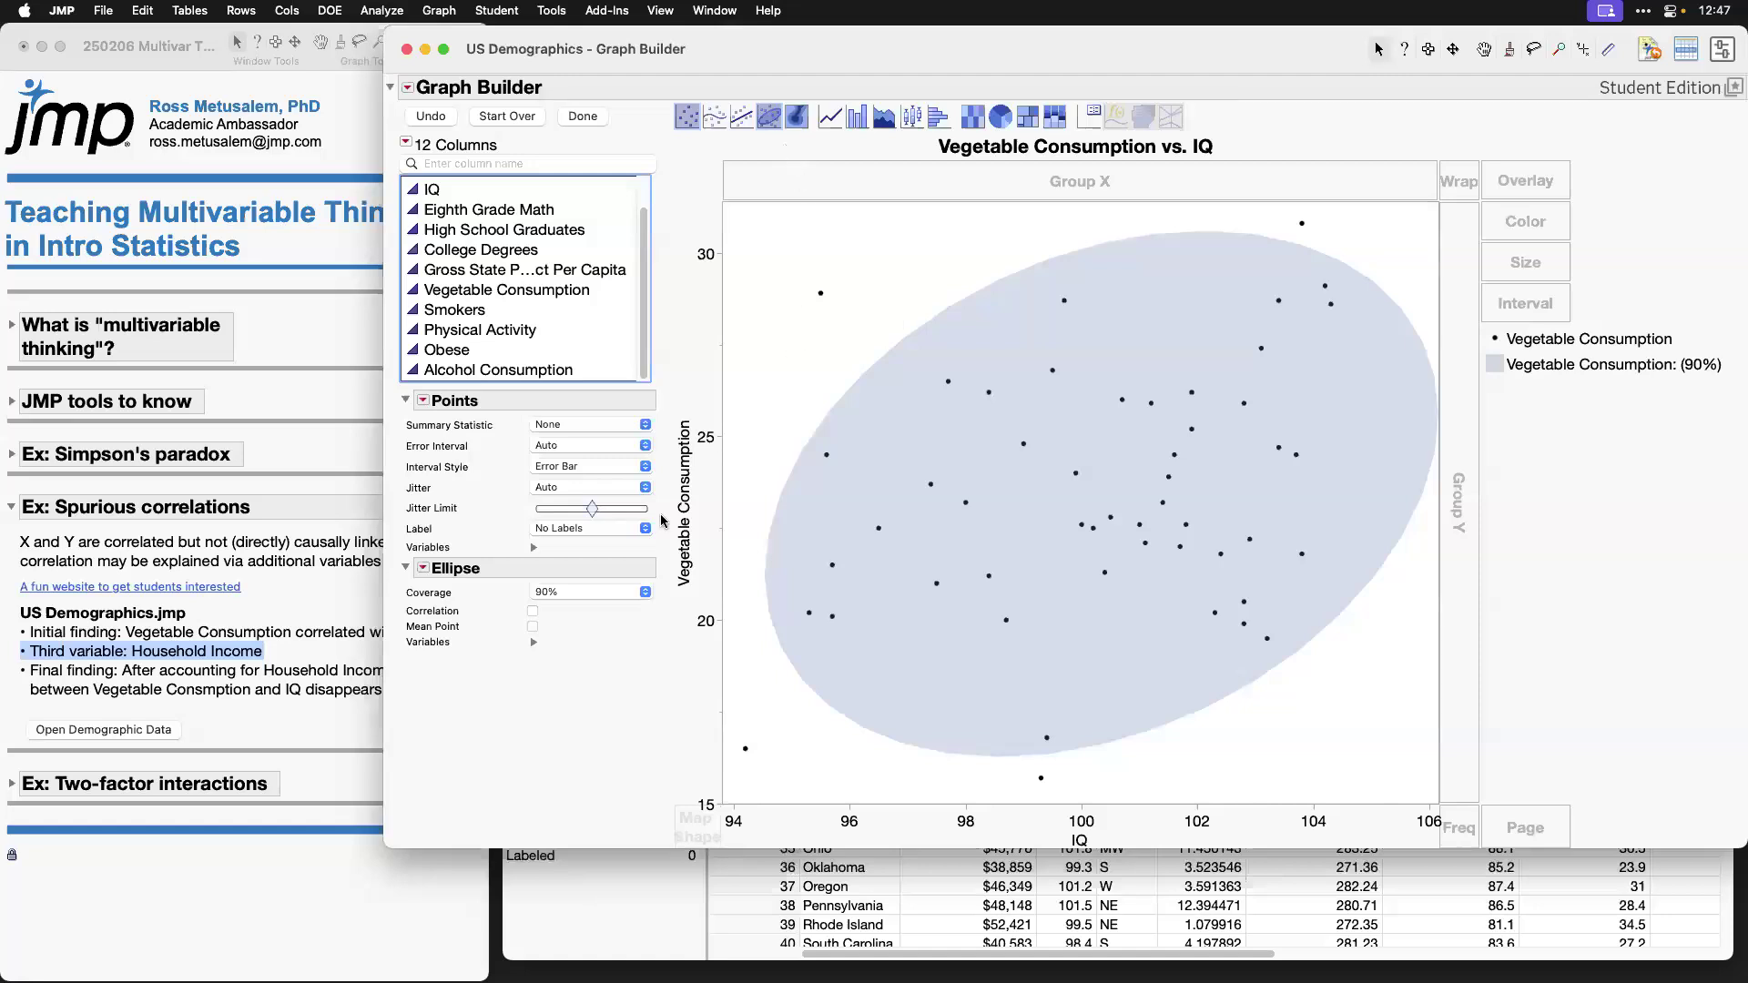
pyautogui.click(534, 612)
# Step: Wrap the graph by Household Income in 4 levels, finish the graph and move it clear of the notes
pyautogui.moveTo(643, 330); pyautogui.dragTo(654, 212)
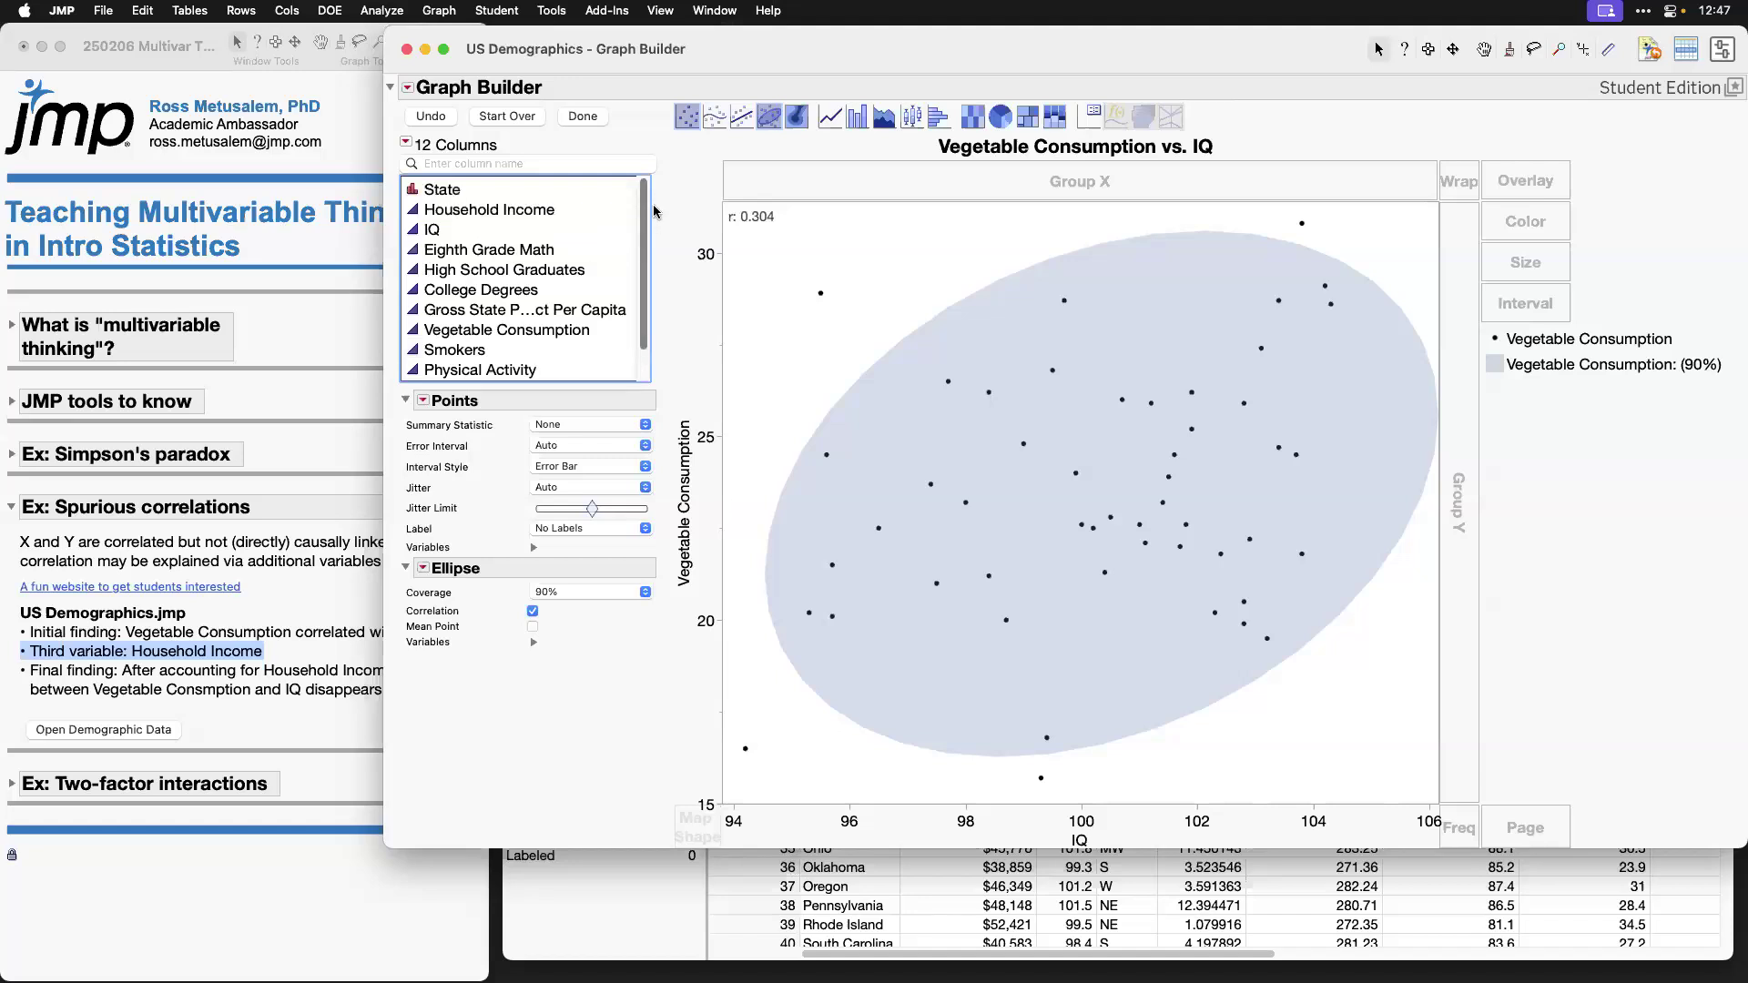
pyautogui.click(556, 209)
pyautogui.moveTo(625, 179); pyautogui.dragTo(1461, 180)
pyautogui.rightClick(1103, 180)
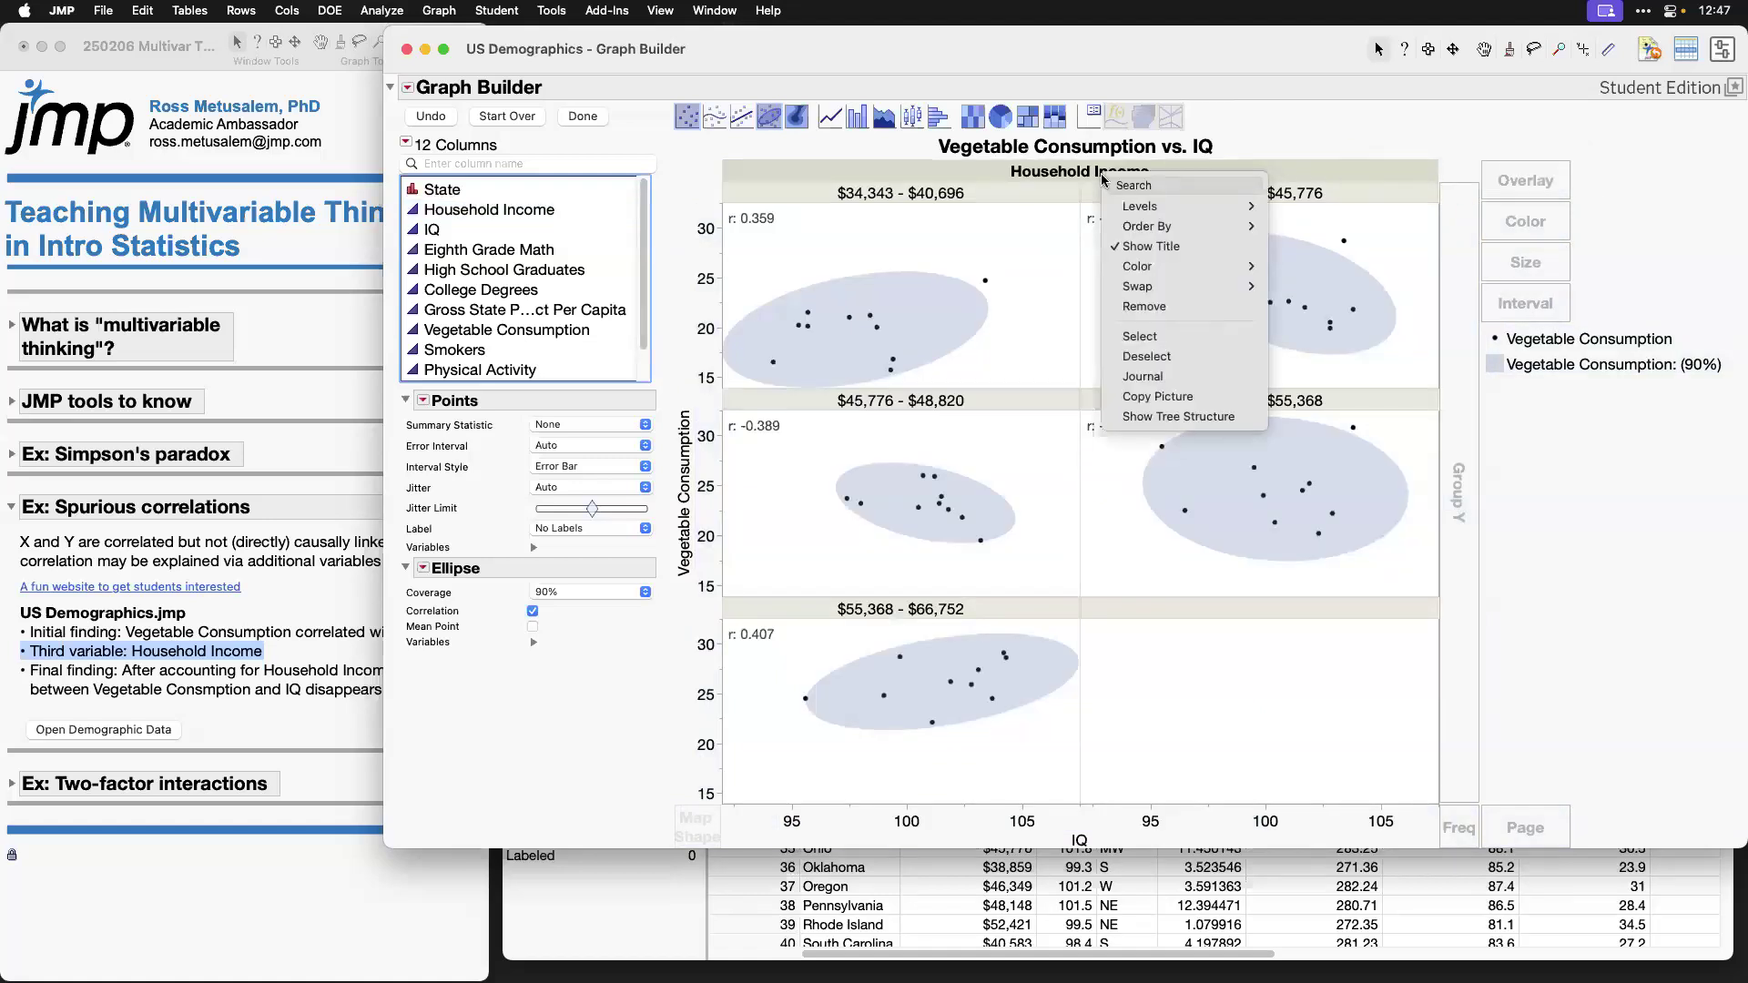
pyautogui.moveTo(1174, 207)
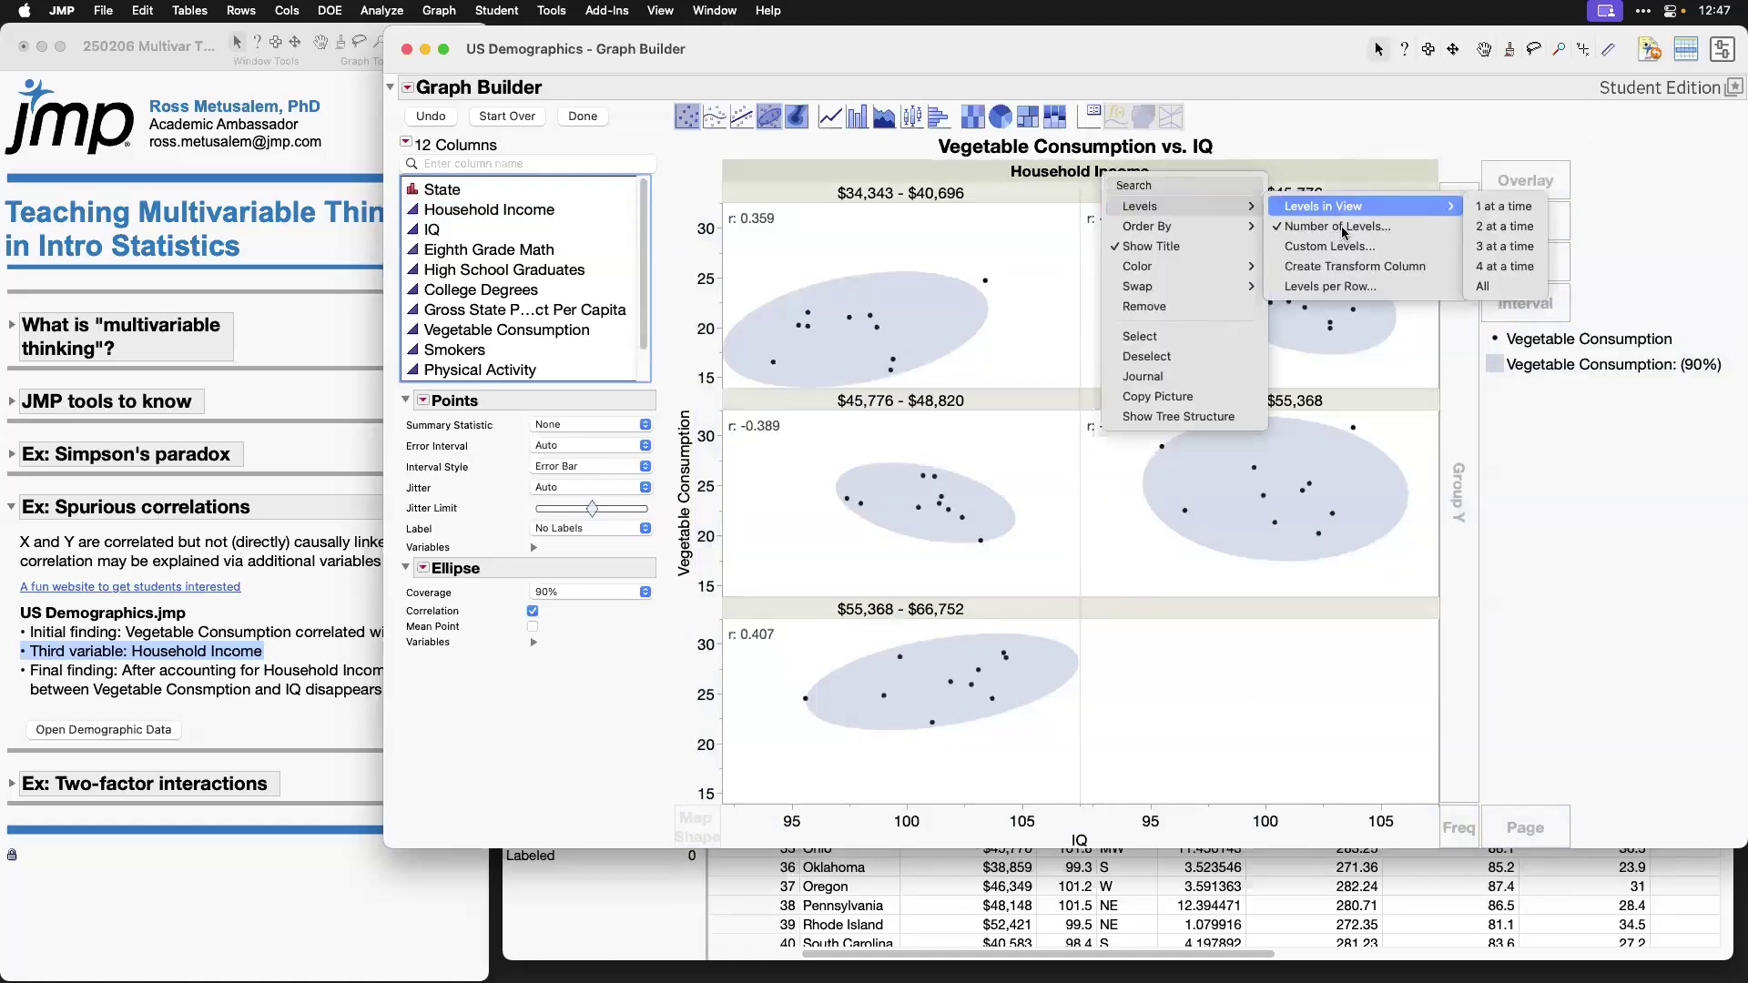
pyautogui.click(1344, 227)
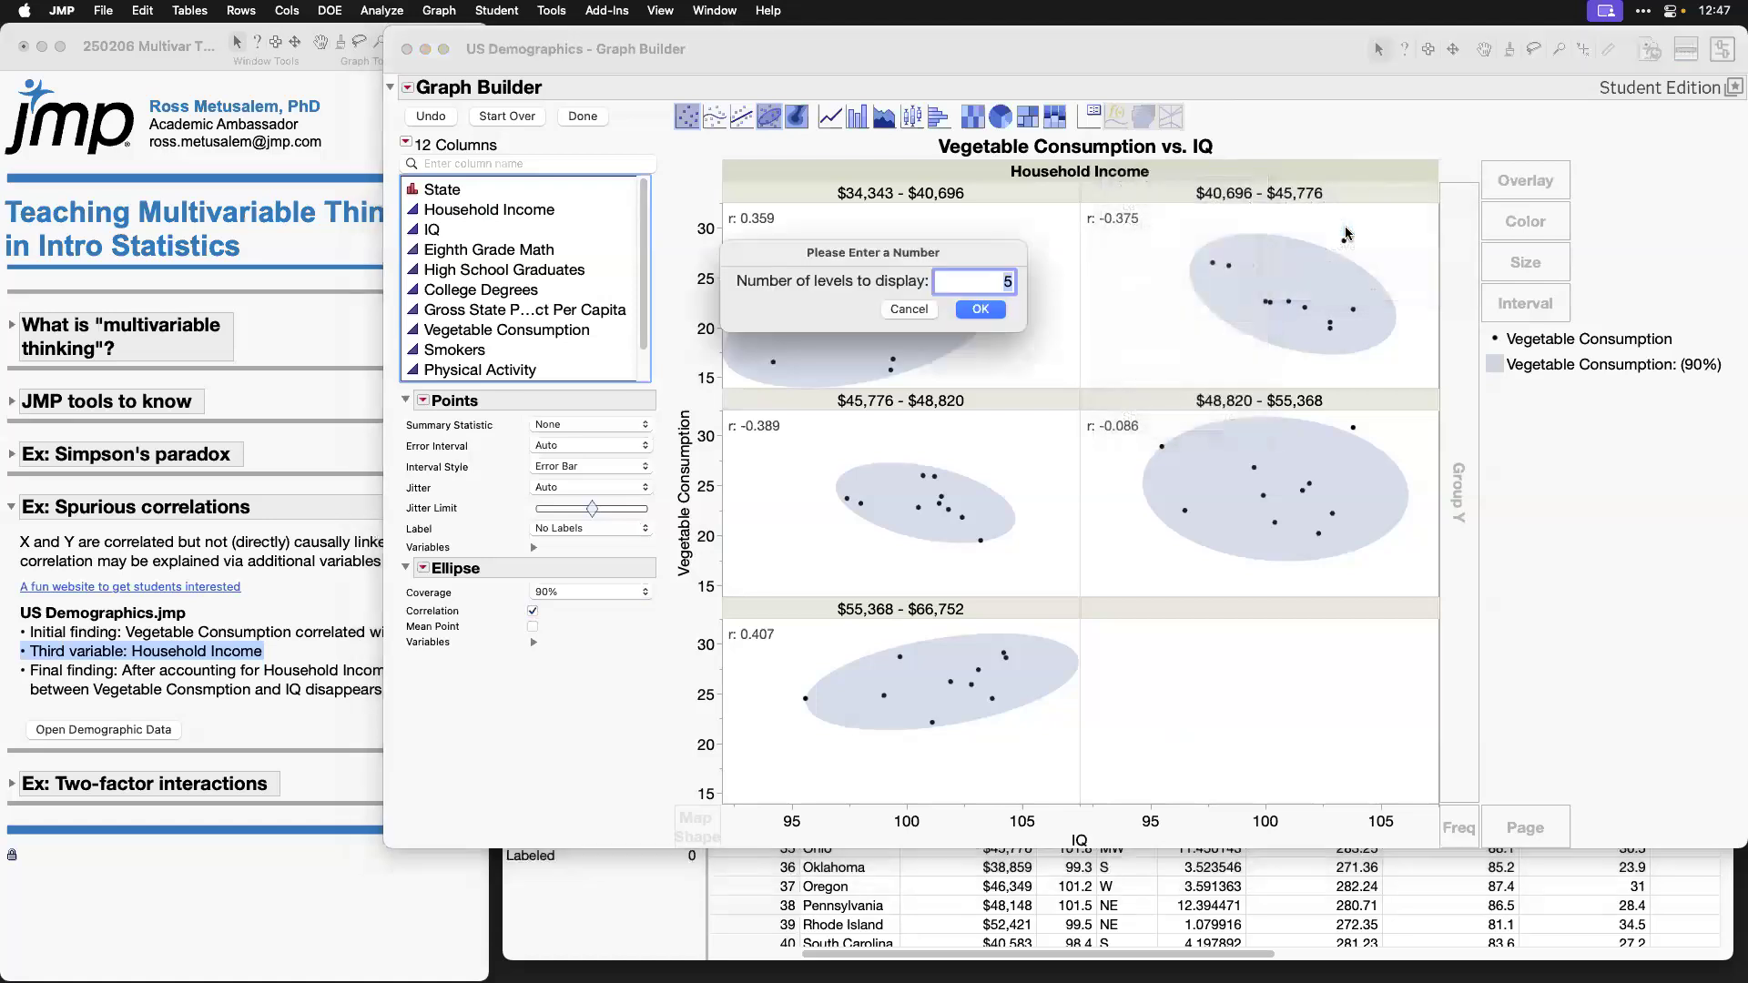
pyautogui.click(982, 310)
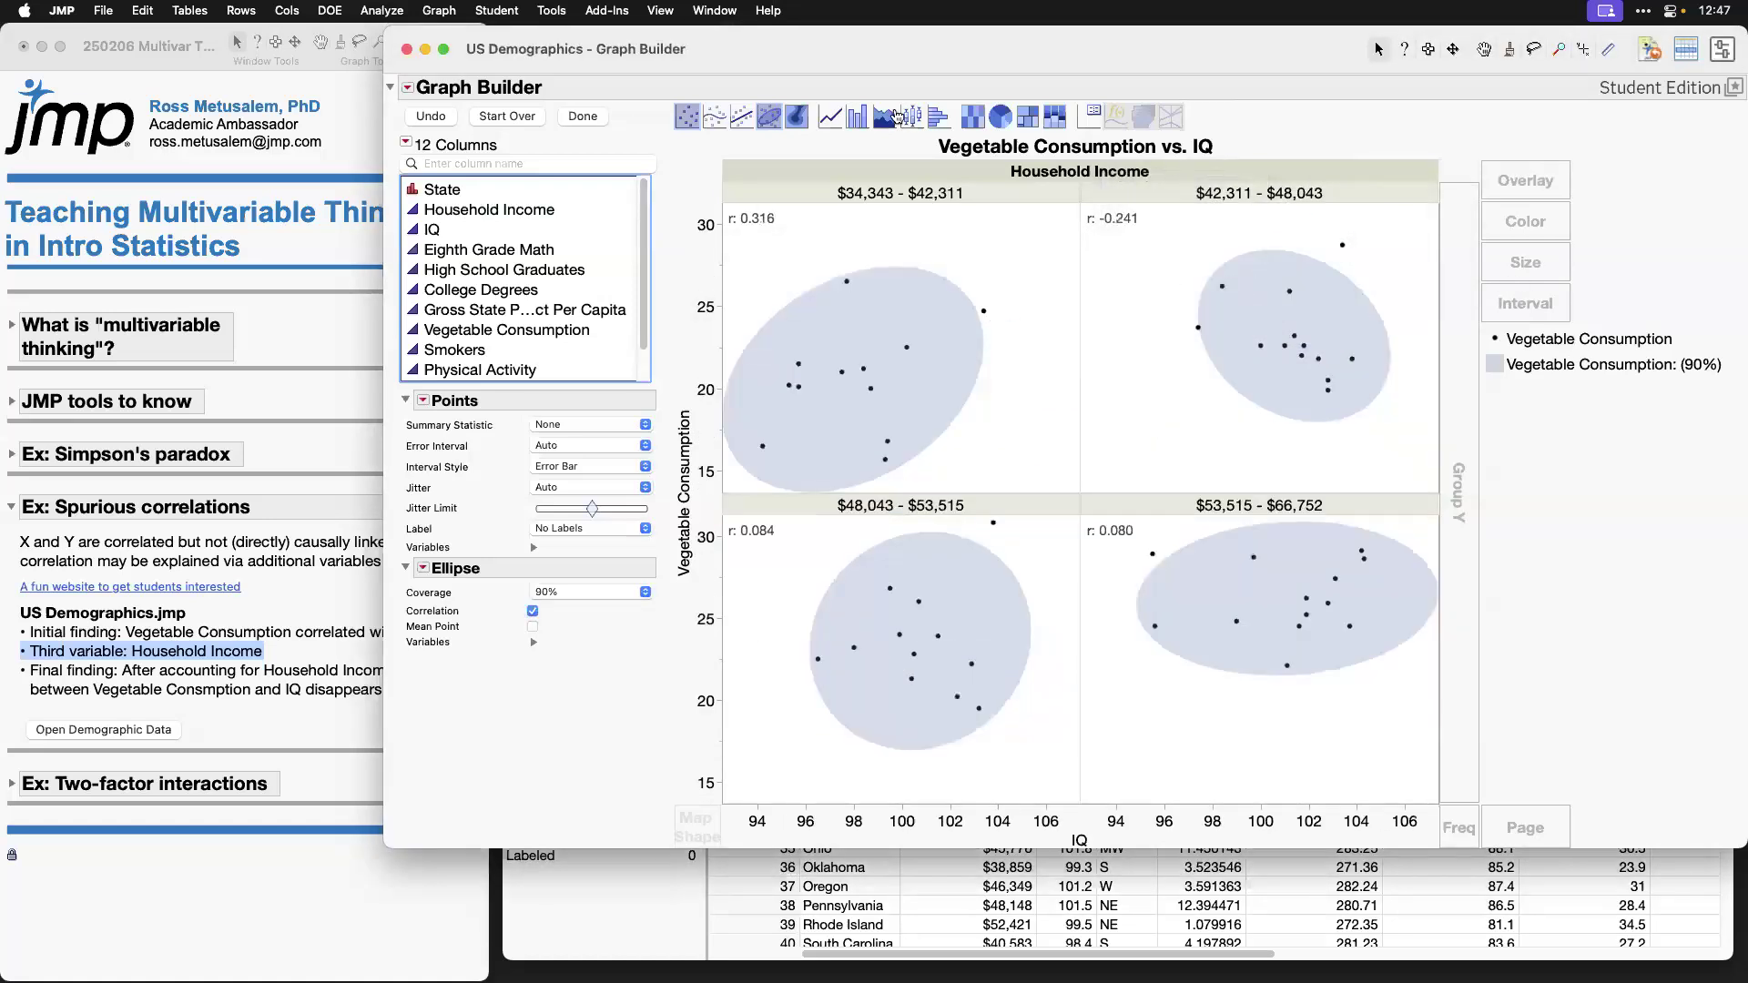
pyautogui.click(583, 116)
pyautogui.moveTo(771, 65); pyautogui.dragTo(931, 68)
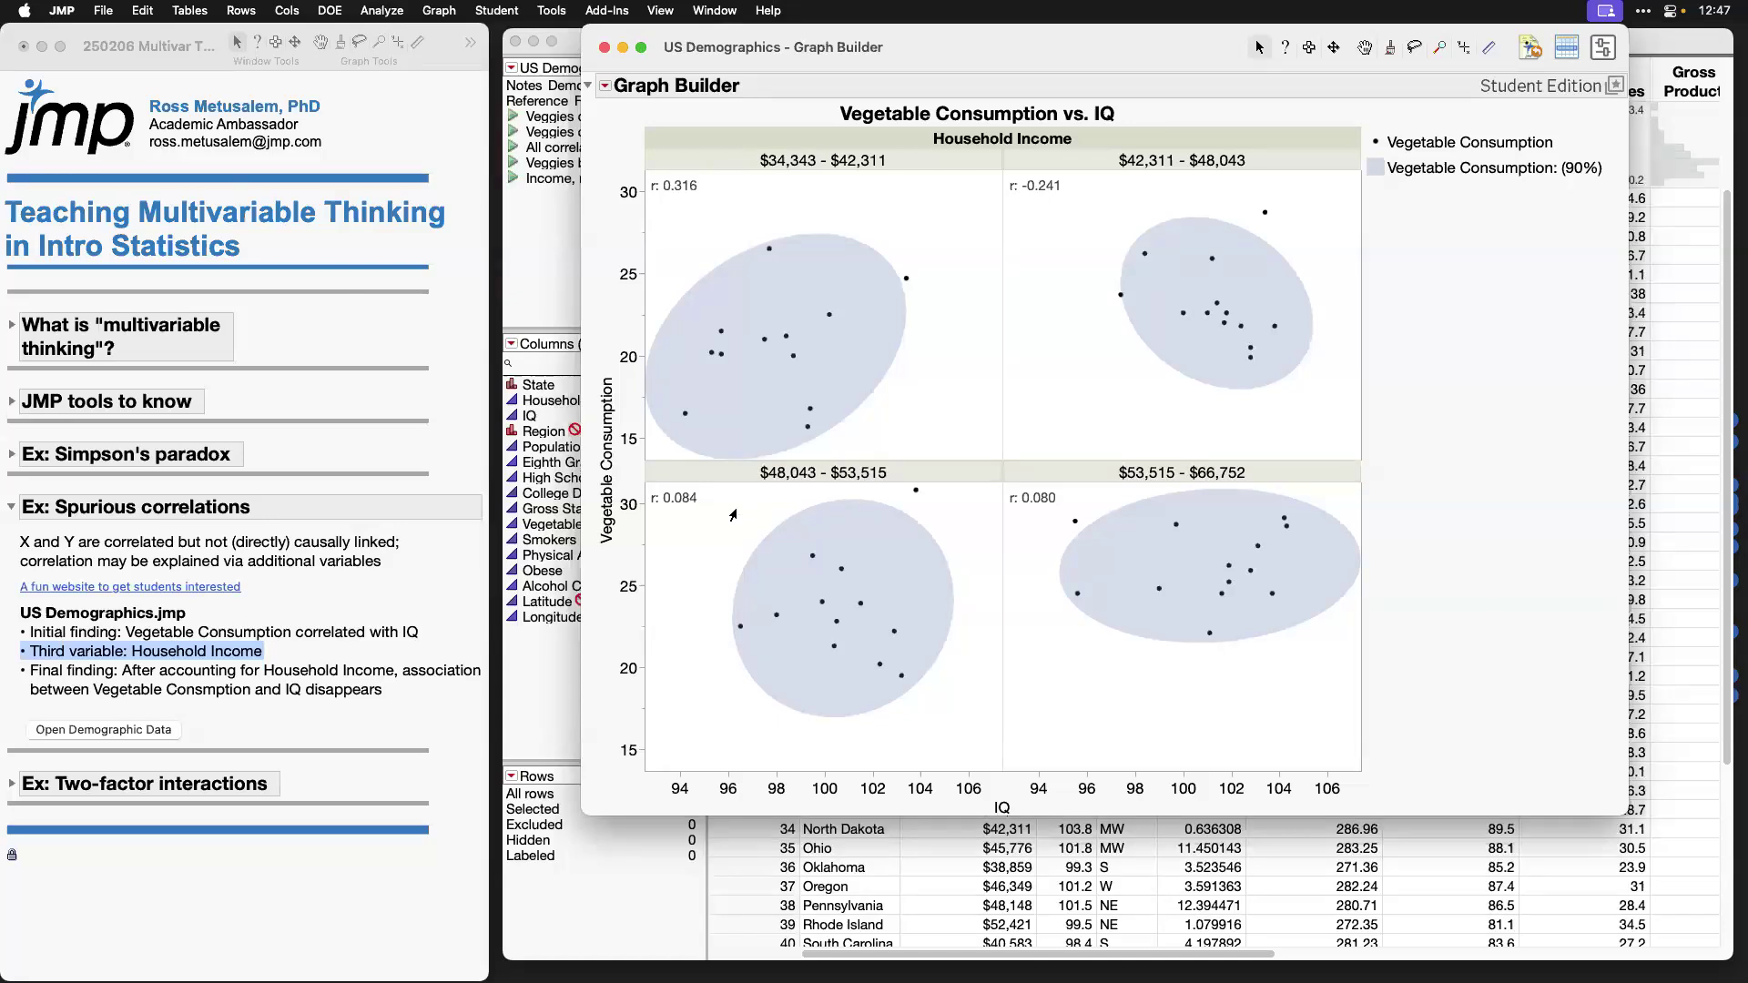
# Step: Mark the correlations in the two highest Household Income groups, and clear the annotations
pyautogui.click(649, 492)
pyautogui.moveTo(725, 516); pyautogui.dragTo(729, 518)
pyautogui.moveTo(995, 479)
pyautogui.mouseDown()
pyautogui.moveTo(1084, 522)
pyautogui.moveTo(1069, 516)
pyautogui.mouseUp()
pyautogui.press('Escape')
# Step: Launch the graph's analysis, fit Vegetable Consumption on IQ and Household Income, and apply the Profiler and Summary preset
pyautogui.click(606, 86)
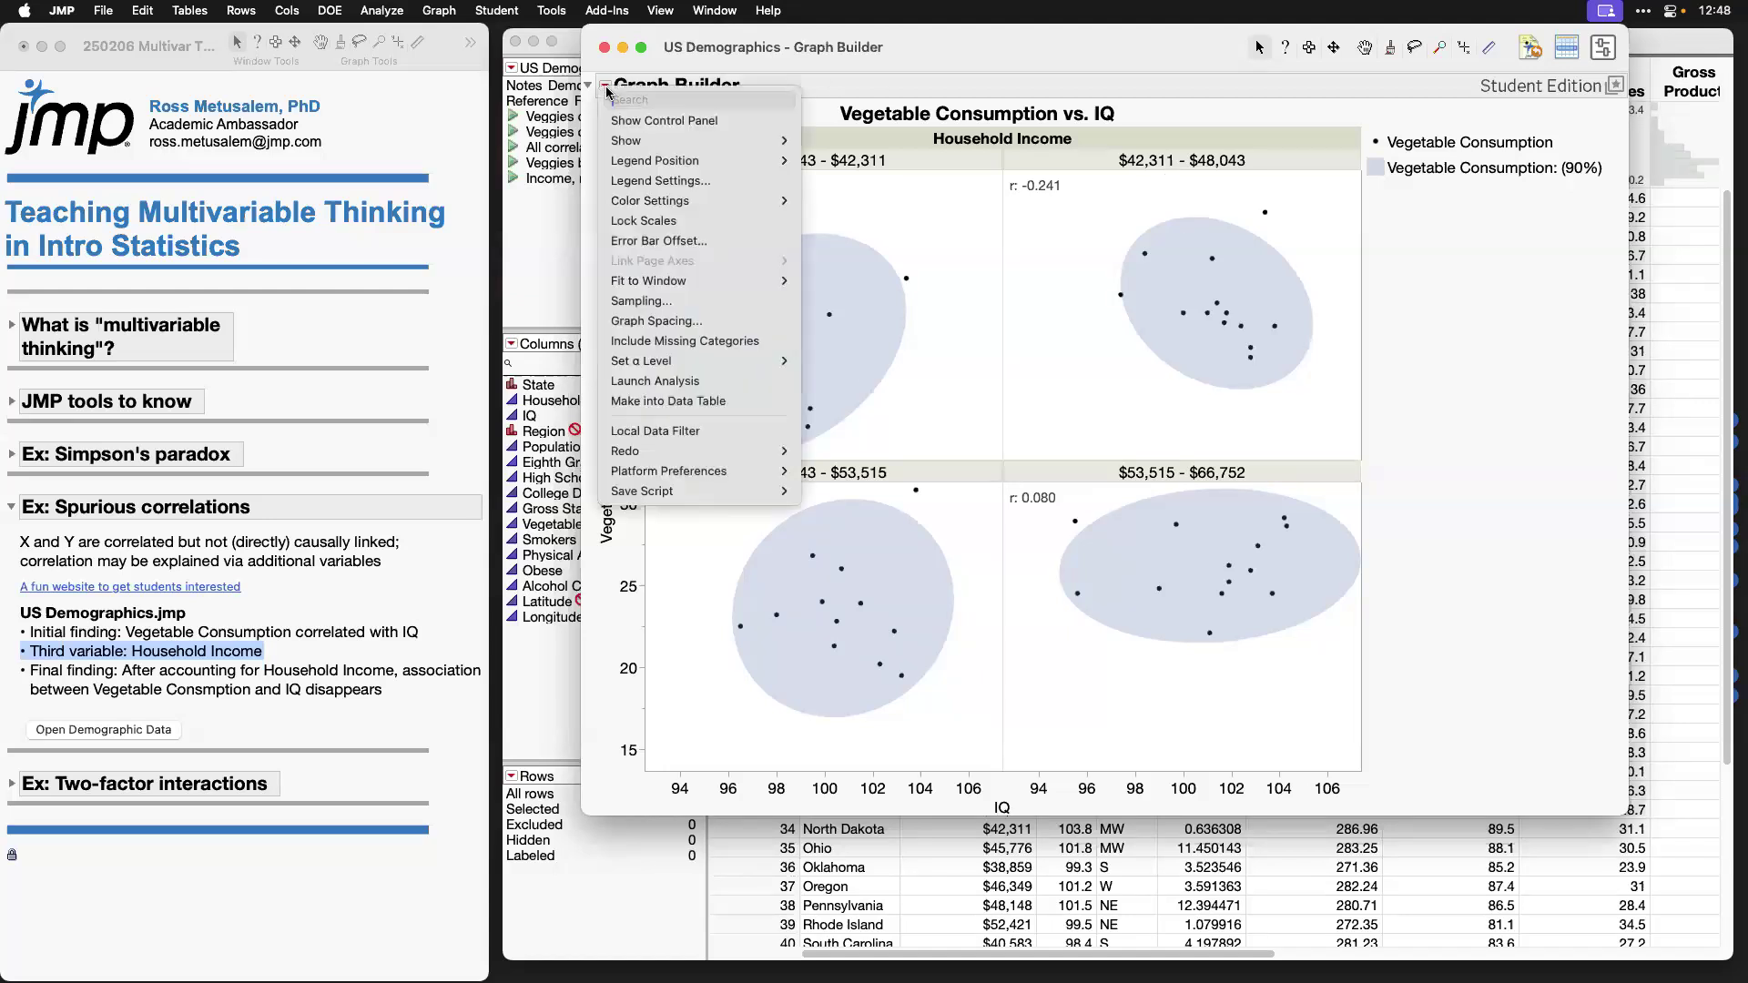
pyautogui.click(728, 383)
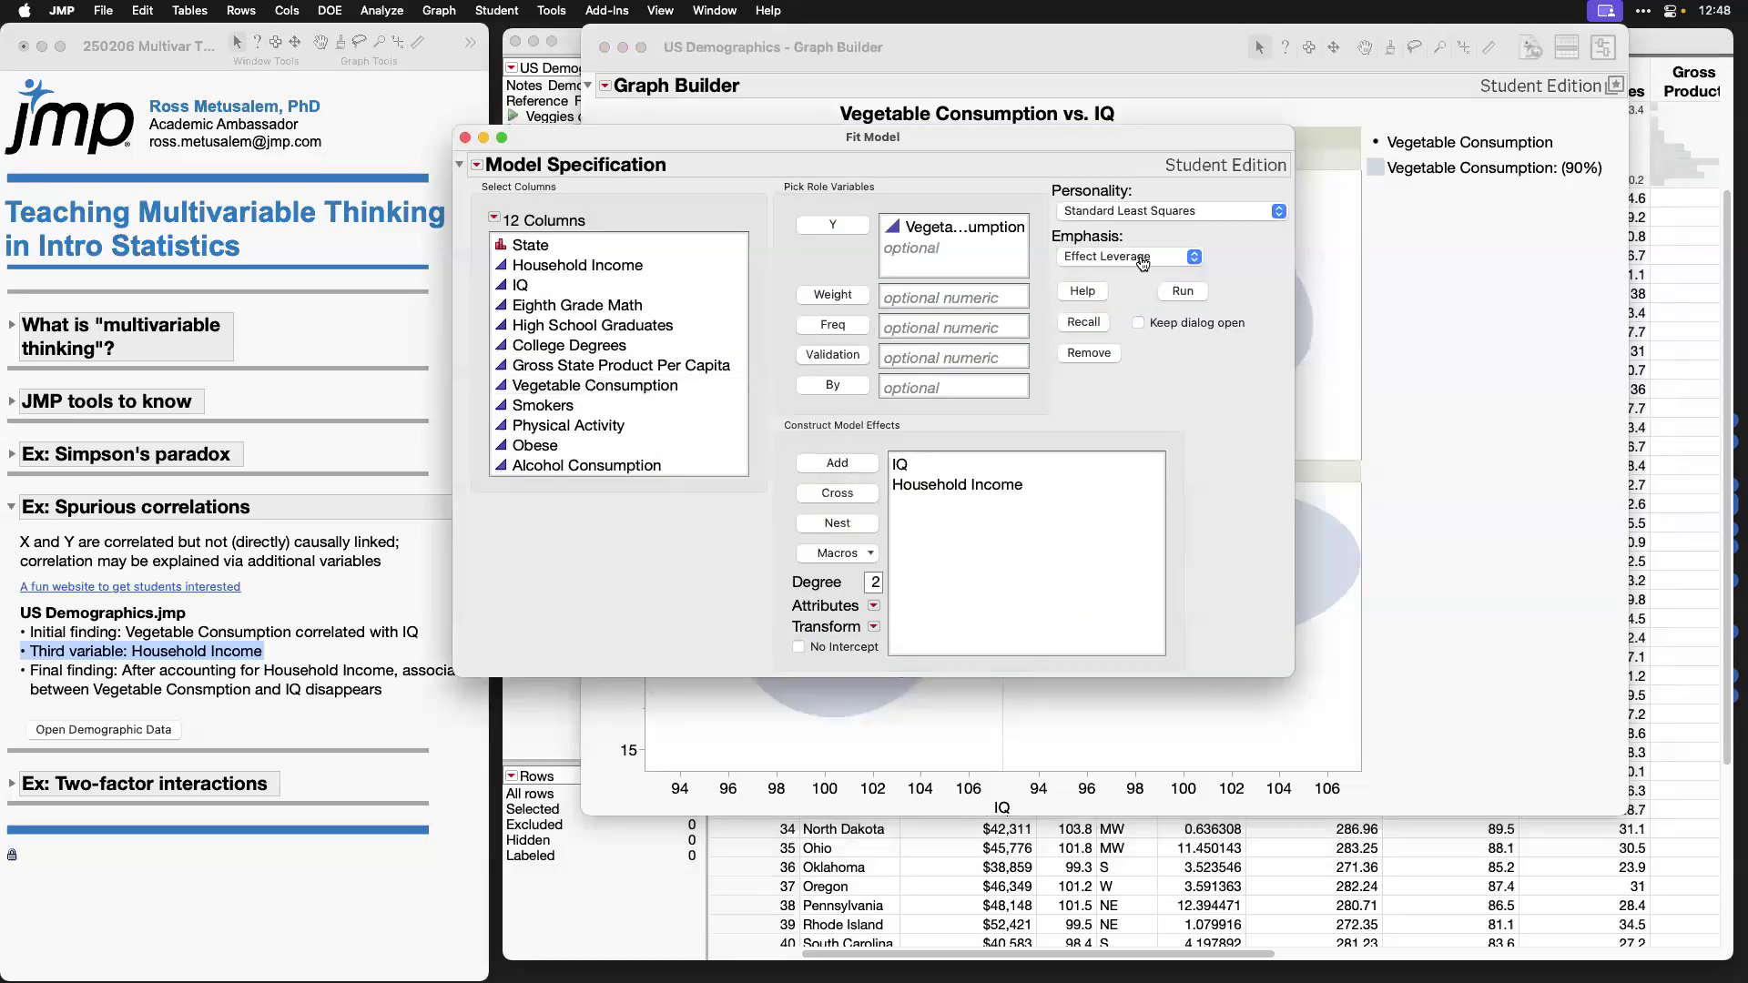
pyautogui.click(1183, 291)
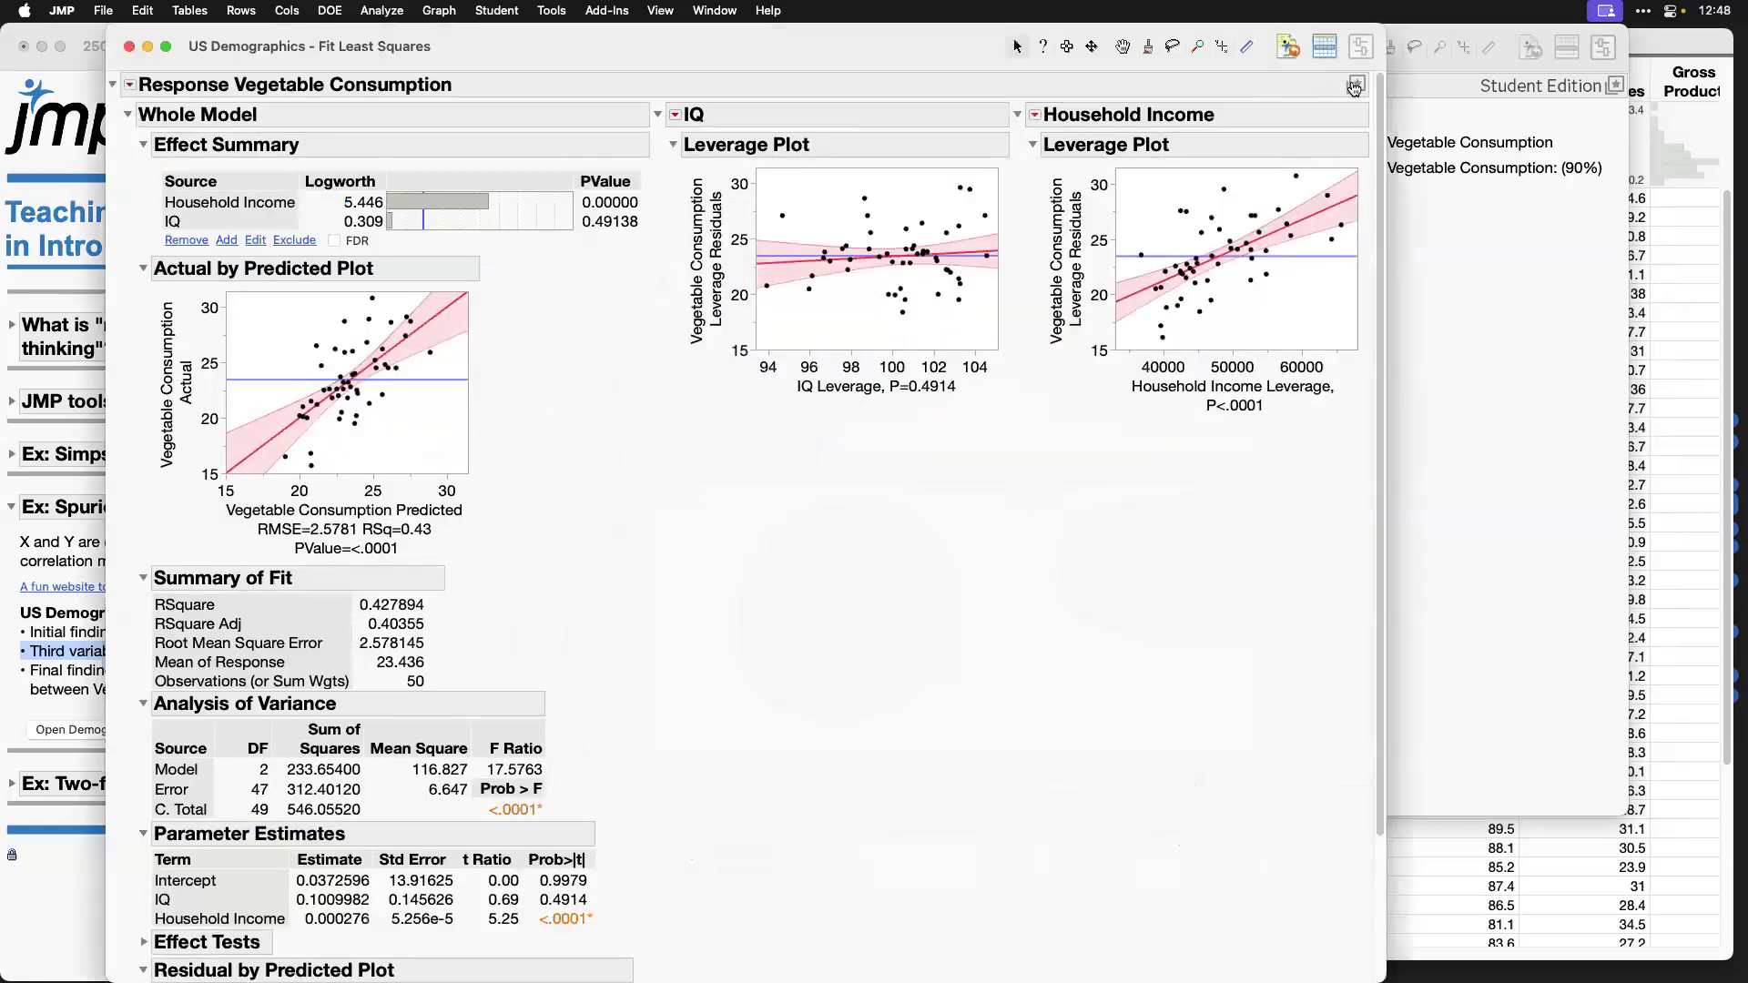
pyautogui.click(1355, 85)
pyautogui.moveTo(1420, 164)
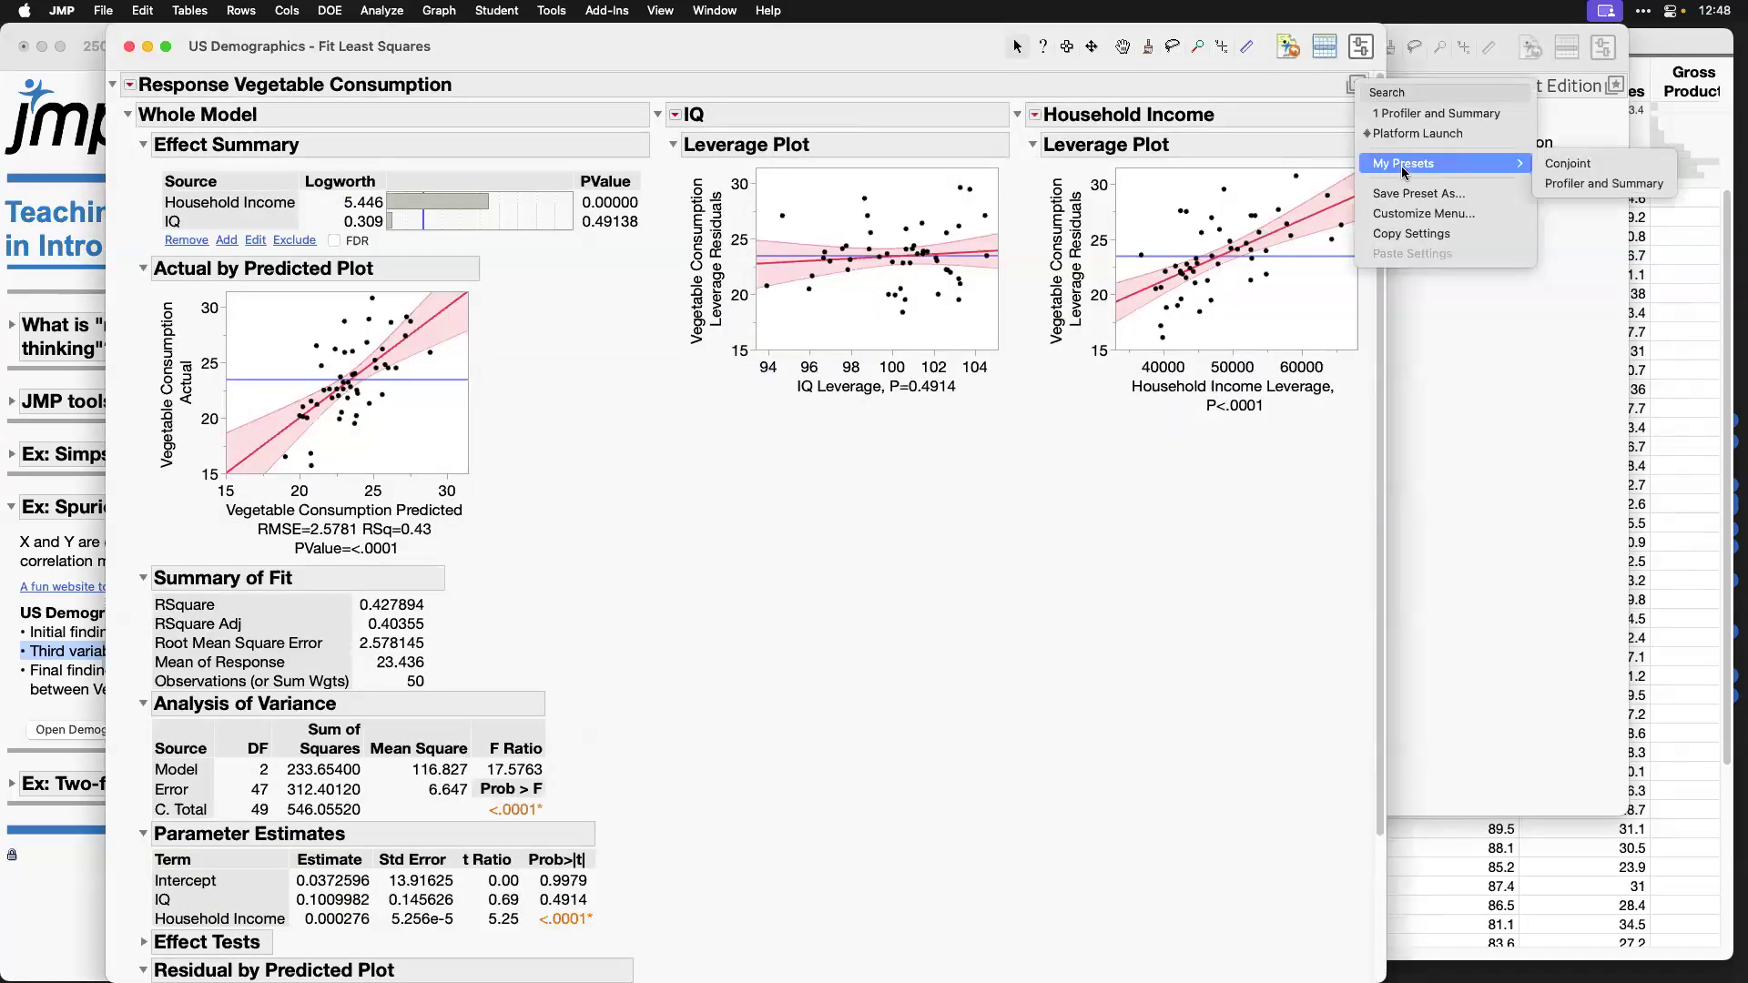
pyautogui.click(1597, 183)
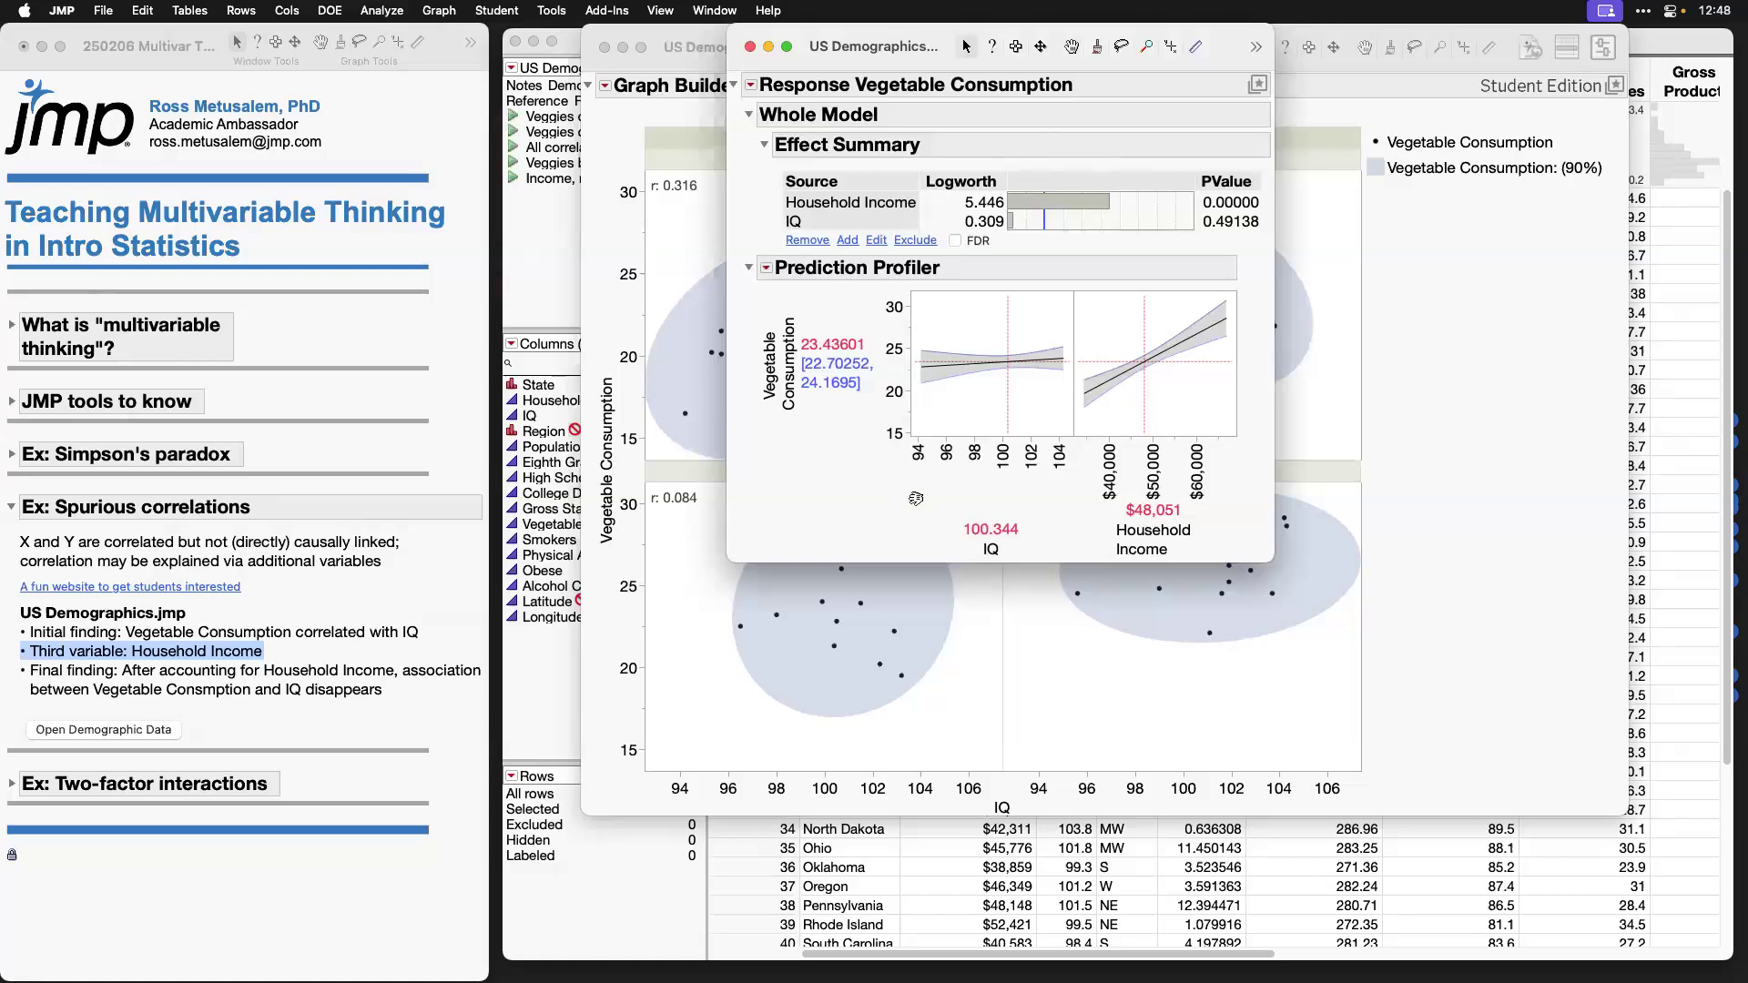
# Step: Set Household Income to about $42,820 and IQ to about 102.14 in the Prediction Profiler, and mark IQ's p-value
pyautogui.moveTo(1149, 383); pyautogui.dragTo(1121, 411)
pyautogui.moveTo(941, 392); pyautogui.dragTo(1033, 393)
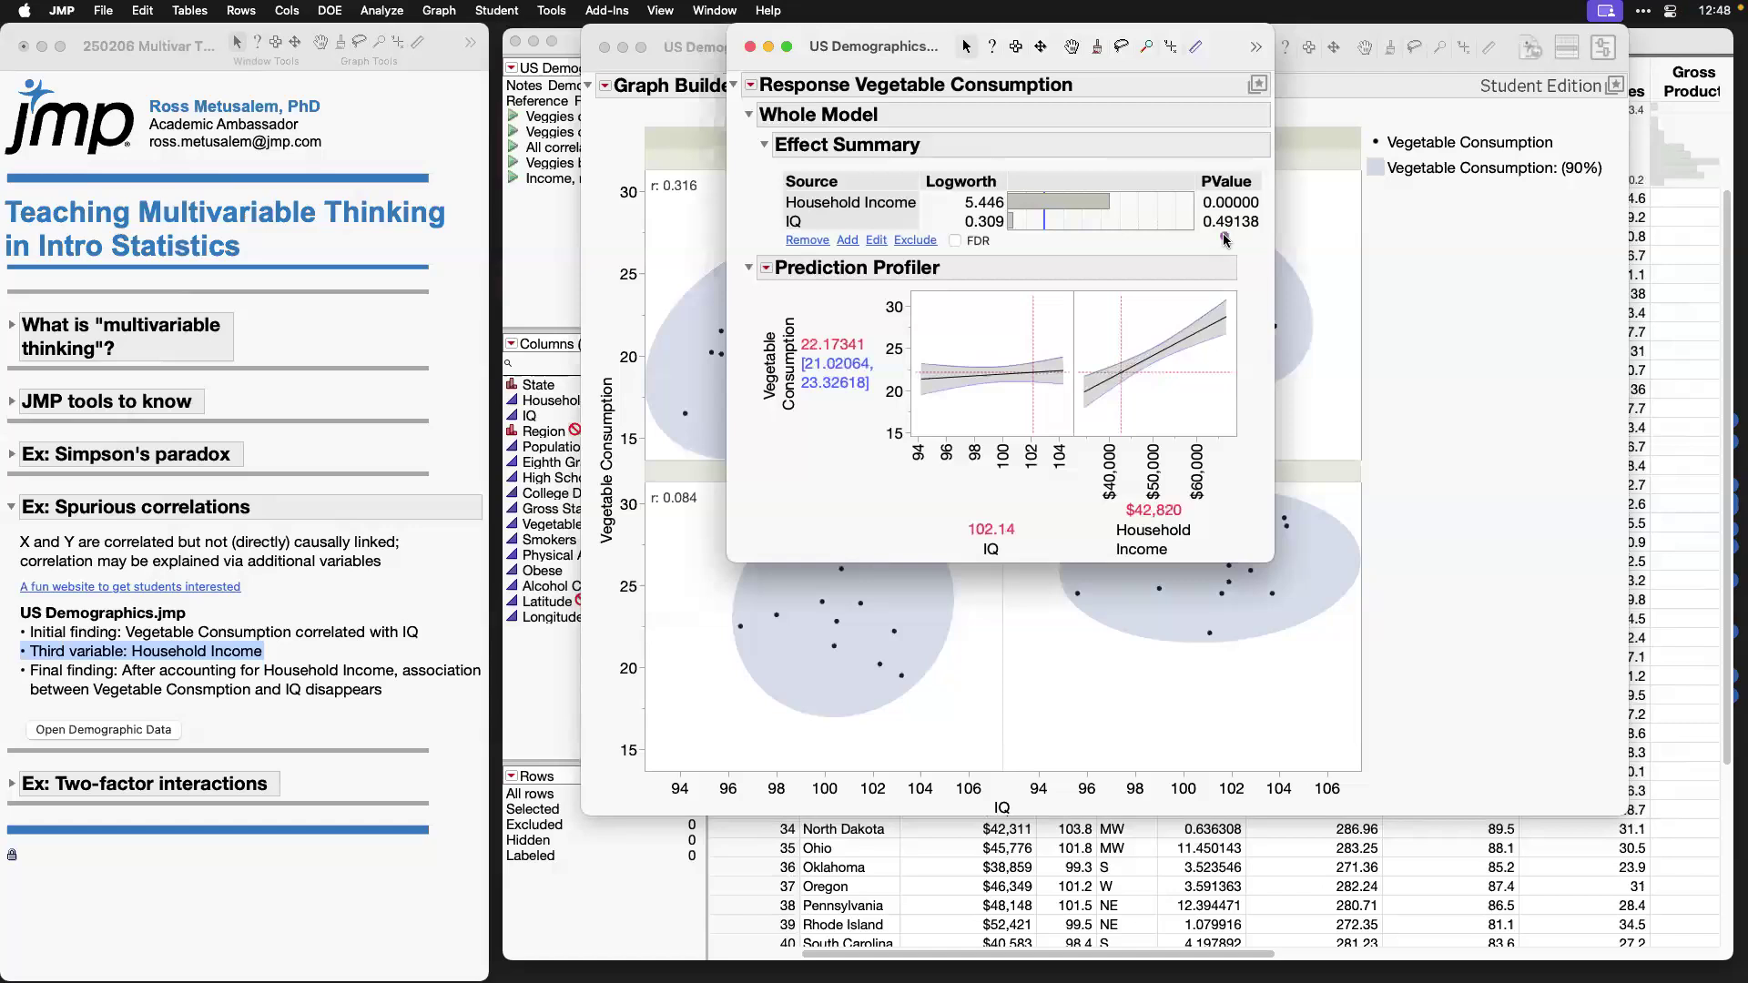
pyautogui.moveTo(1273, 224); pyautogui.dragTo(1212, 213)
pyautogui.moveTo(1214, 239); pyautogui.dragTo(1268, 231)
# Step: Remove Household Income from the model, mark IQ's p-value in the Effect Summary, and set IQ to about 103.36 in the profiler
pyautogui.click(860, 207)
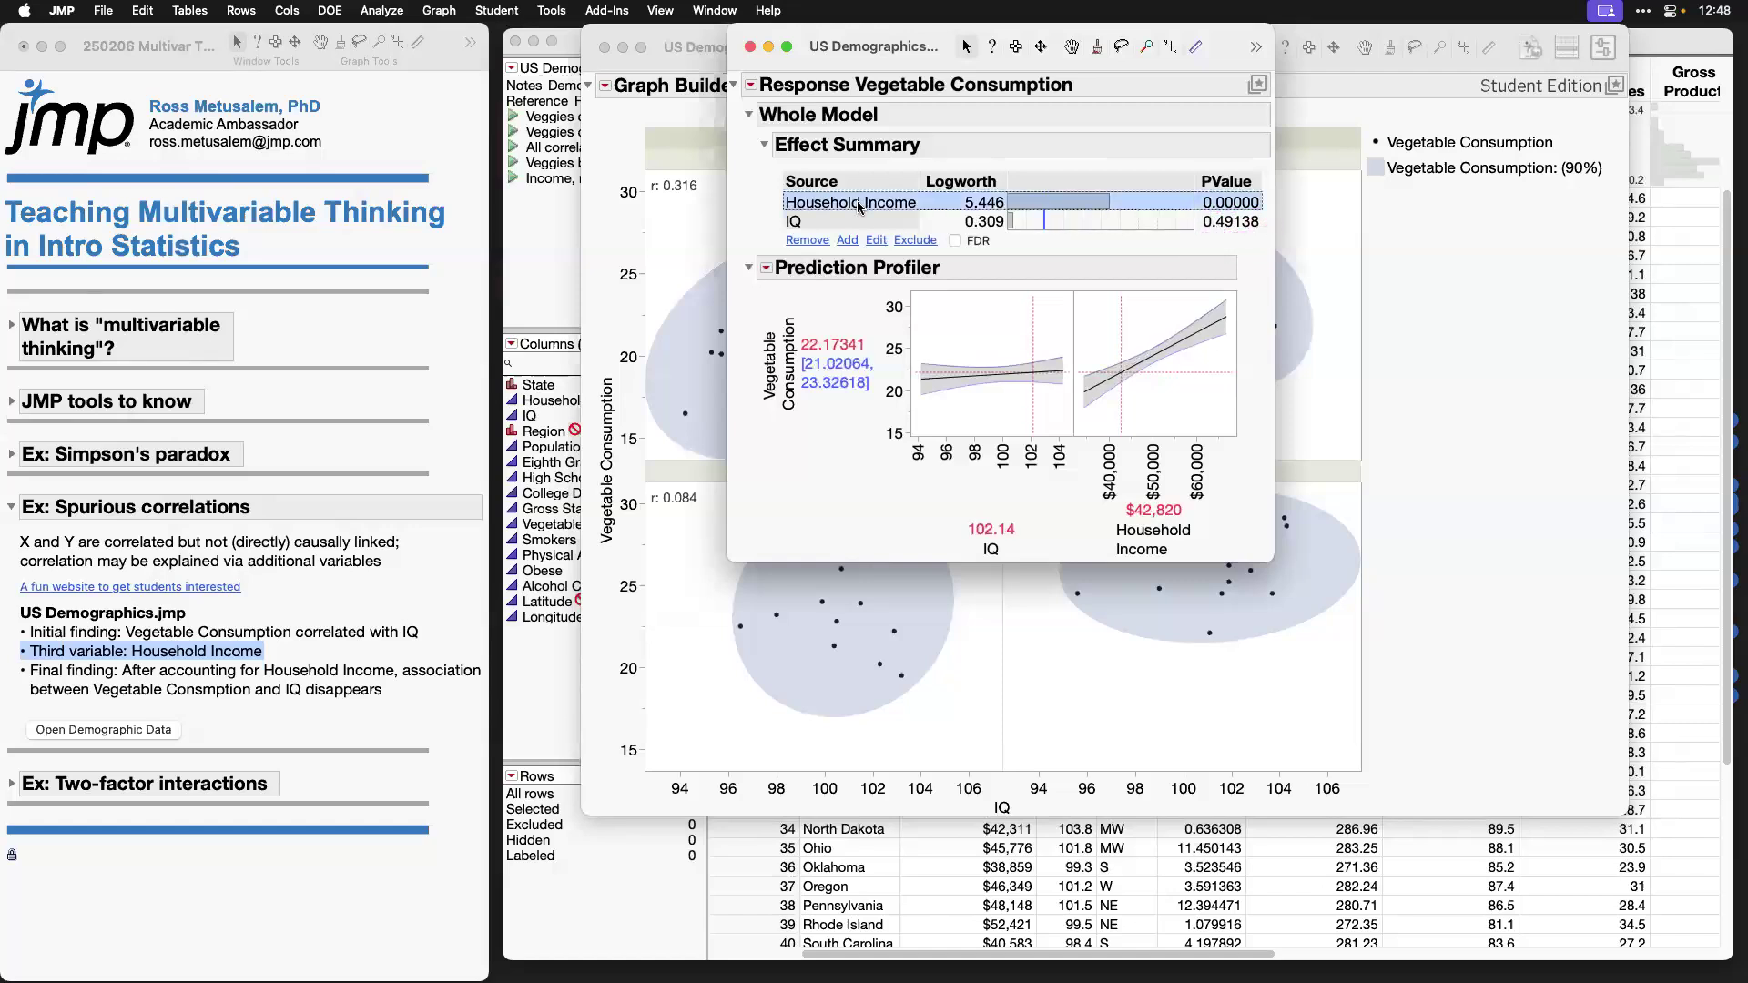
pyautogui.click(822, 243)
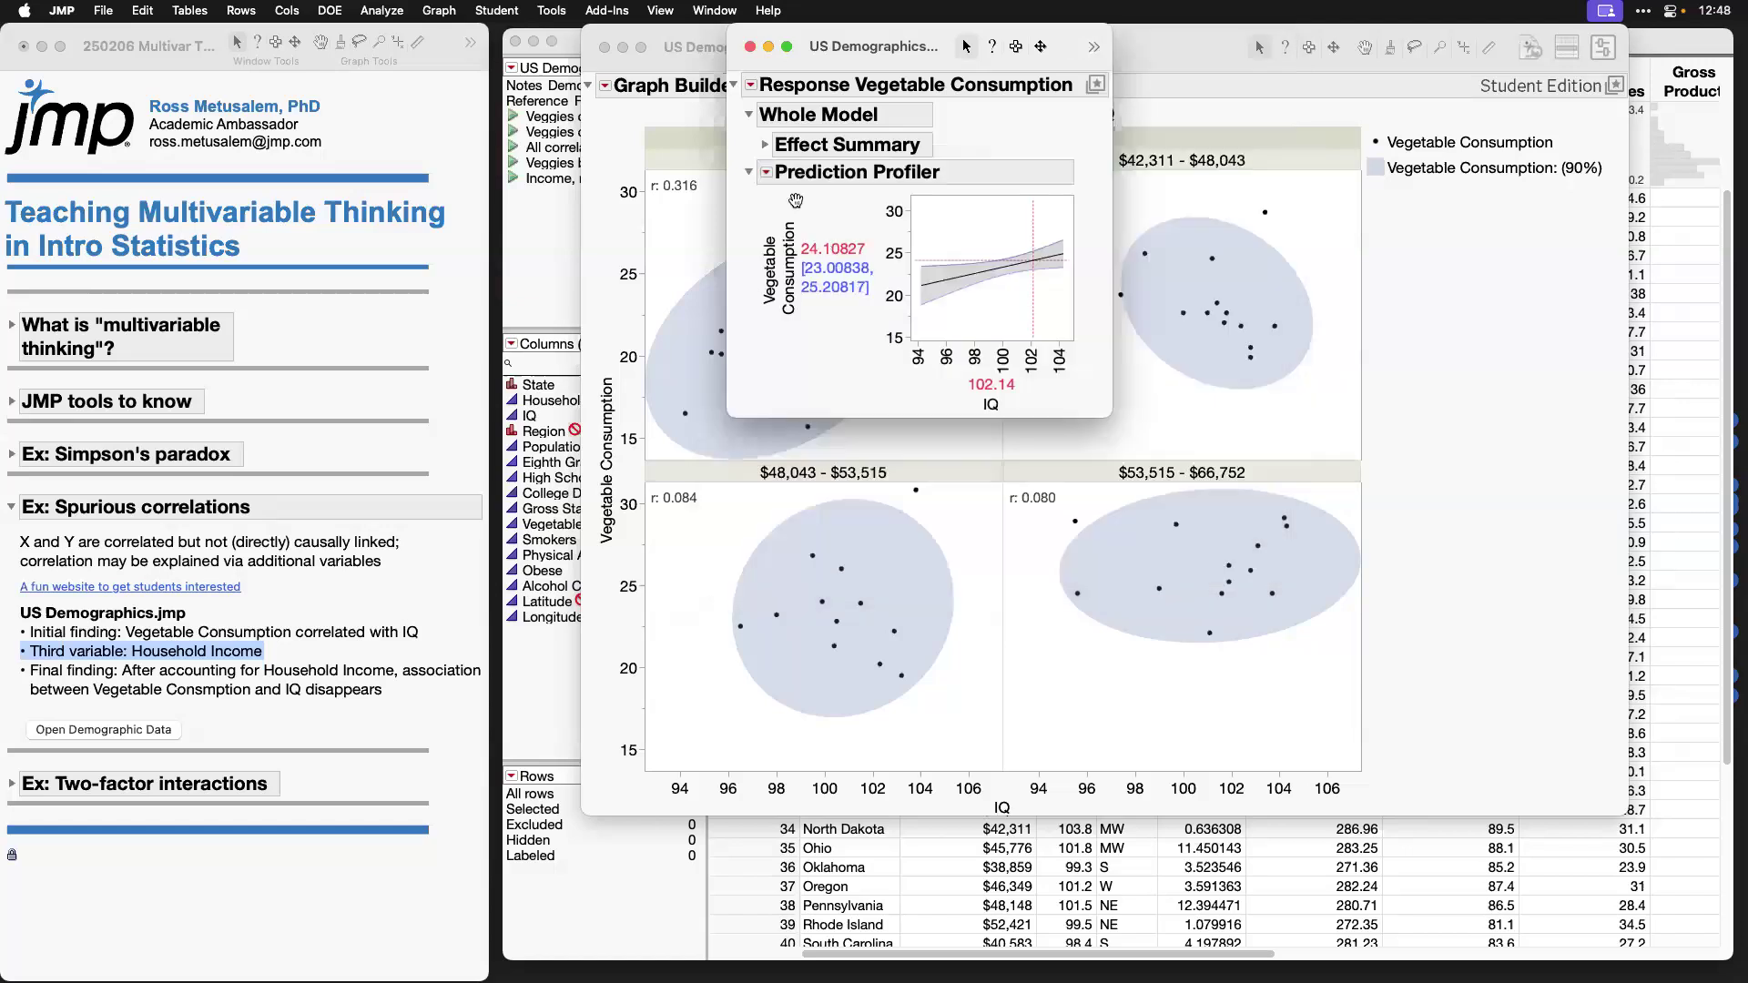
pyautogui.click(765, 145)
pyautogui.moveTo(1160, 227)
pyautogui.mouseDown()
pyautogui.moveTo(1211, 205)
pyautogui.moveTo(1147, 180)
pyautogui.moveTo(1140, 233)
pyautogui.moveTo(1176, 229)
pyautogui.mouseUp()
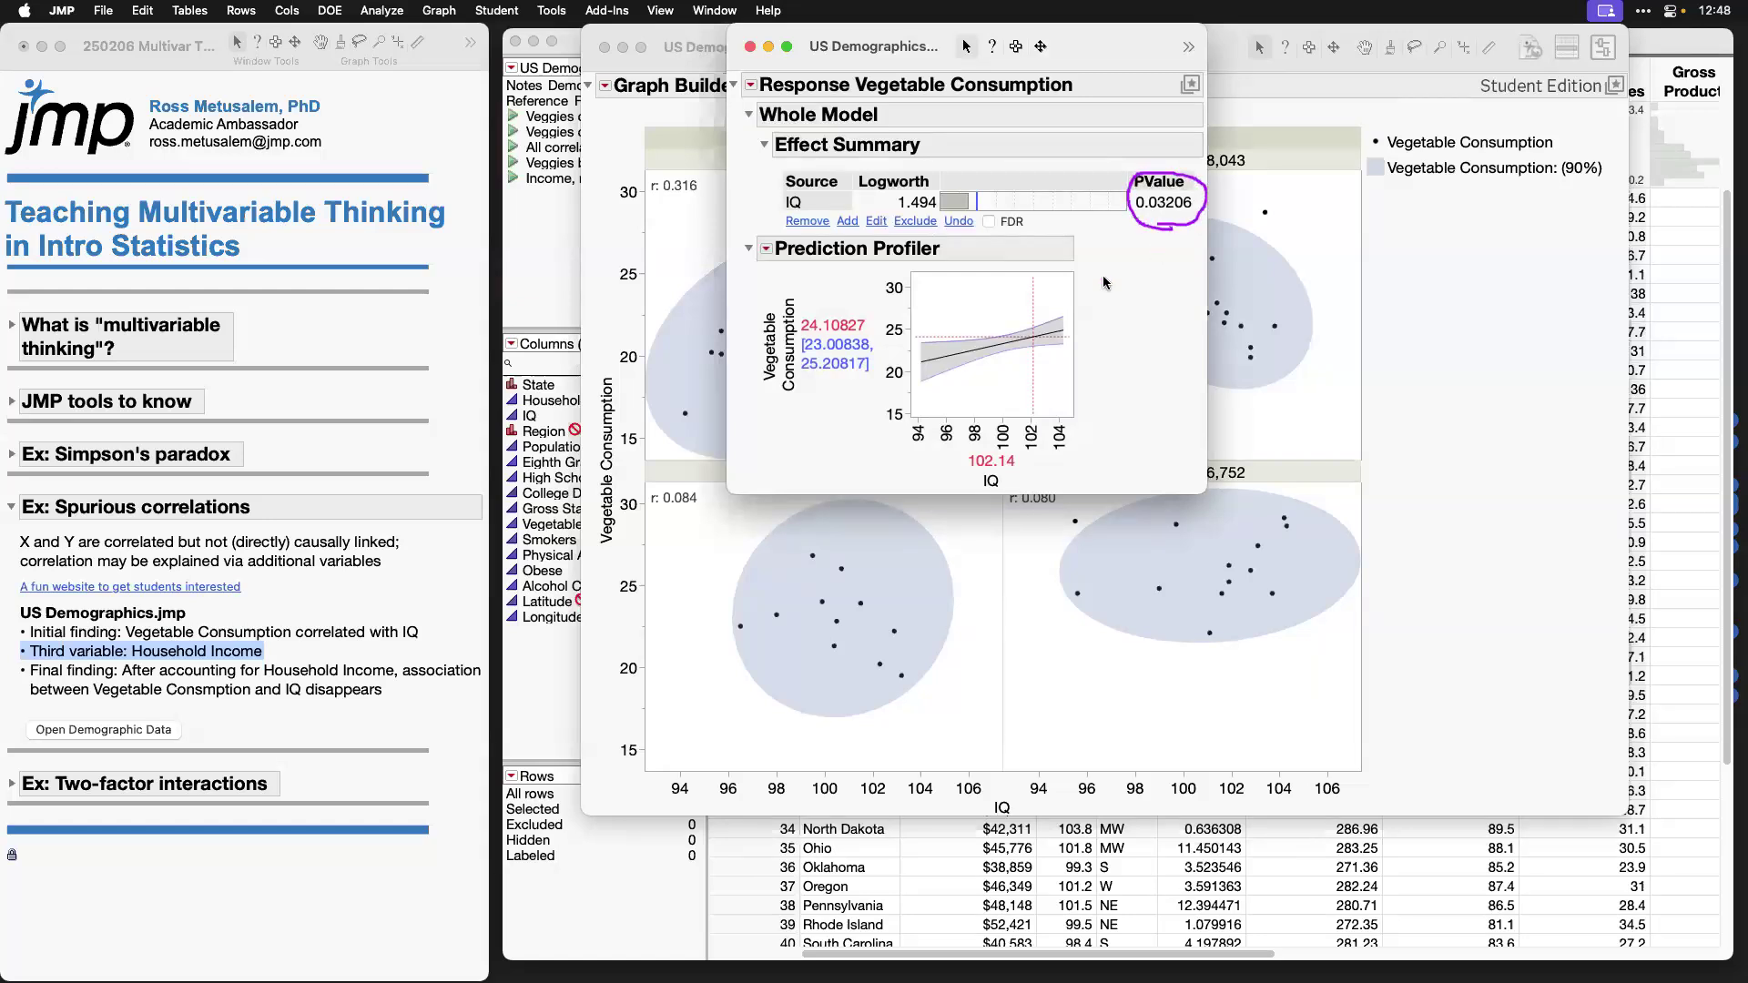
pyautogui.moveTo(1028, 364)
pyautogui.mouseDown()
pyautogui.moveTo(947, 364)
pyautogui.moveTo(1050, 353)
pyautogui.mouseUp()
# Step: Highlight the final finding about Household Income in the notes, and close the Fit Least Squares and Graph Builder reports
pyautogui.tripleClick(340, 688)
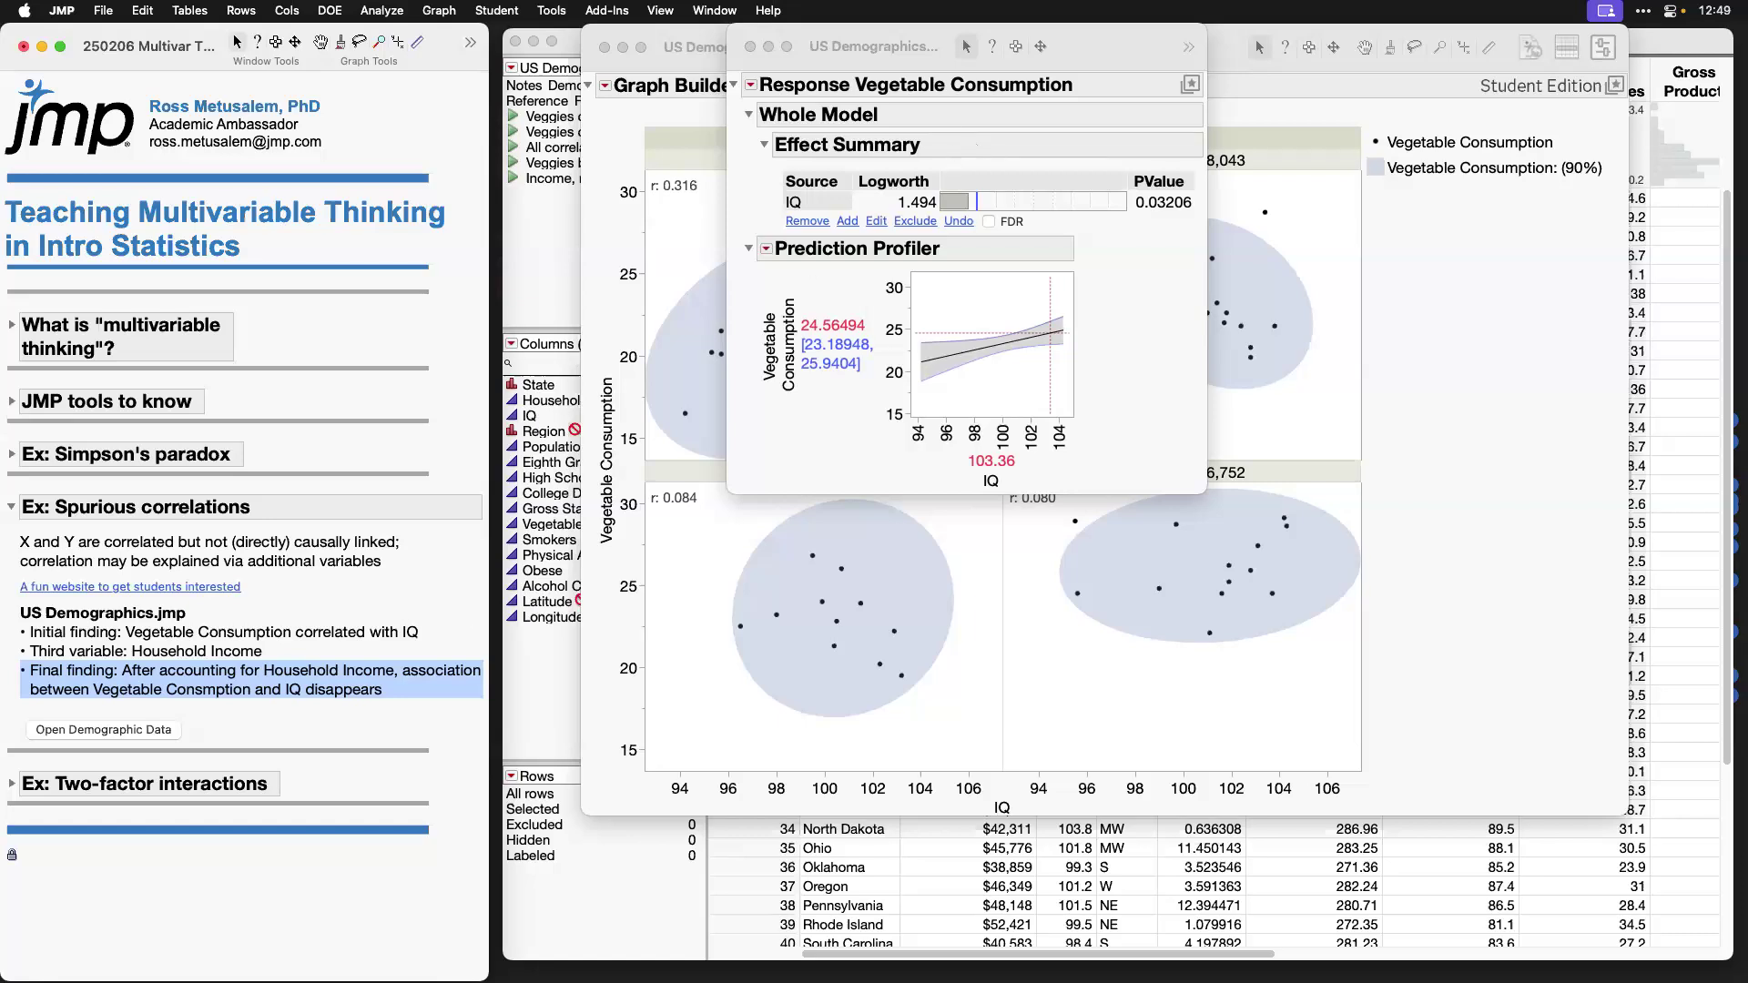
pyautogui.moveTo(1100, 58); pyautogui.dragTo(1103, 86)
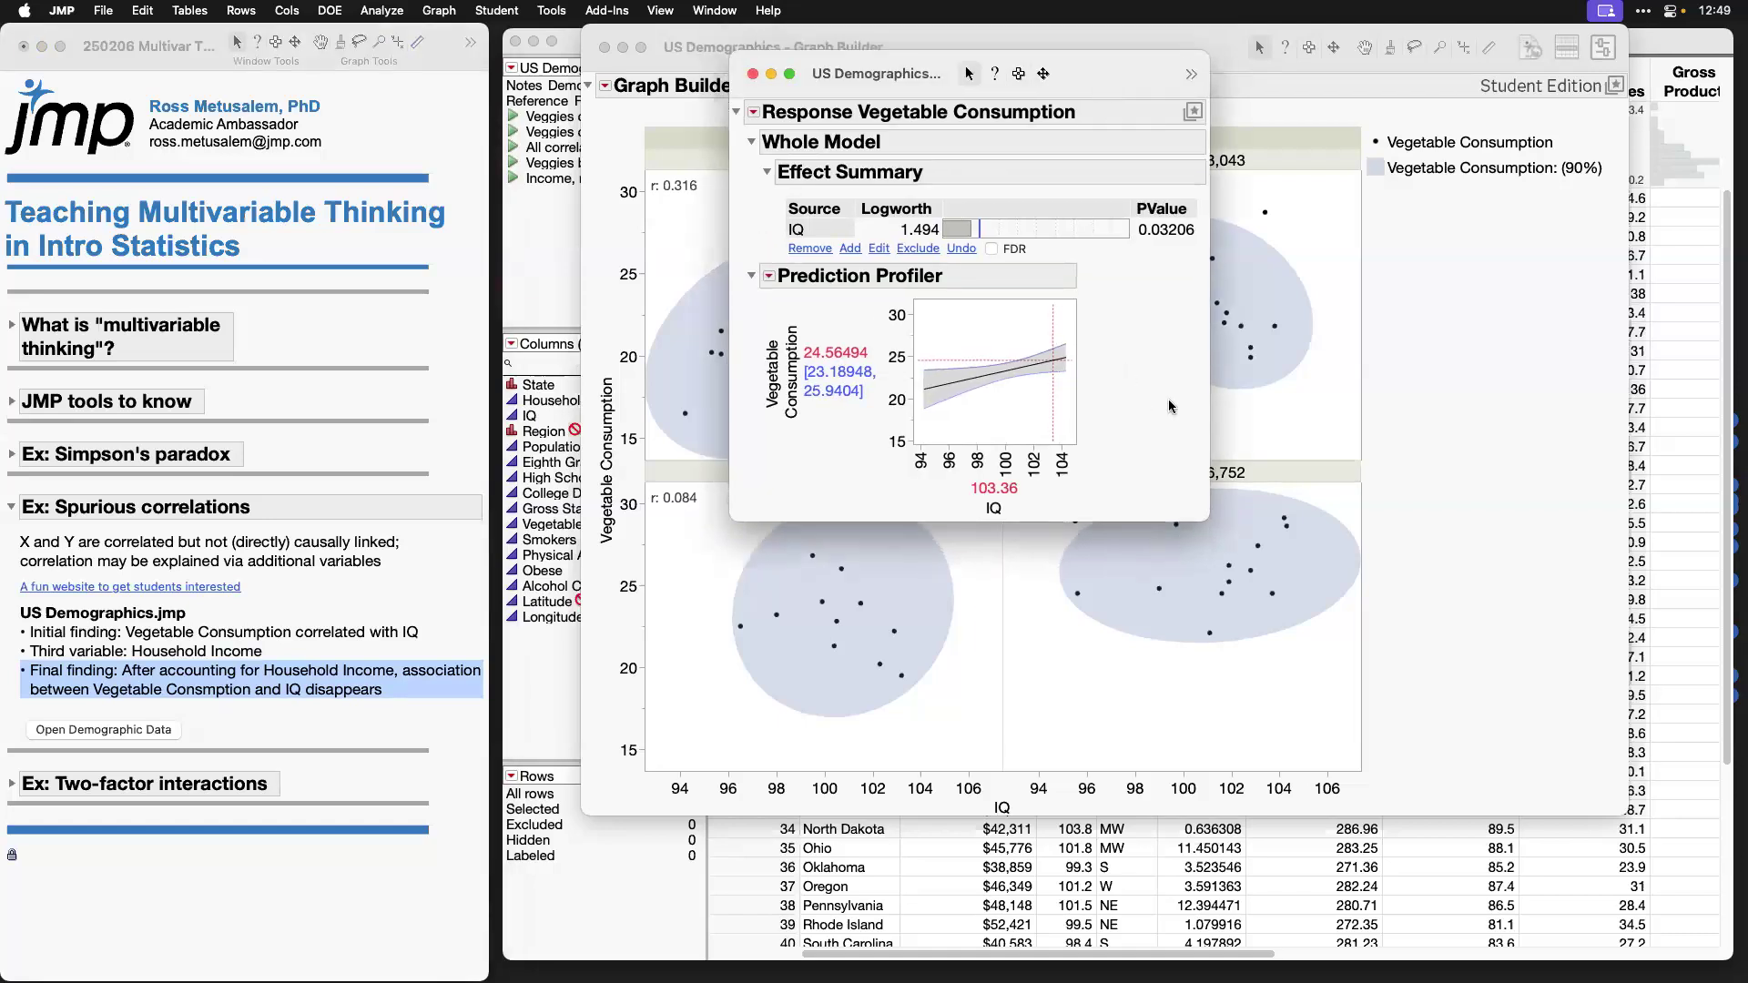
pyautogui.click(754, 74)
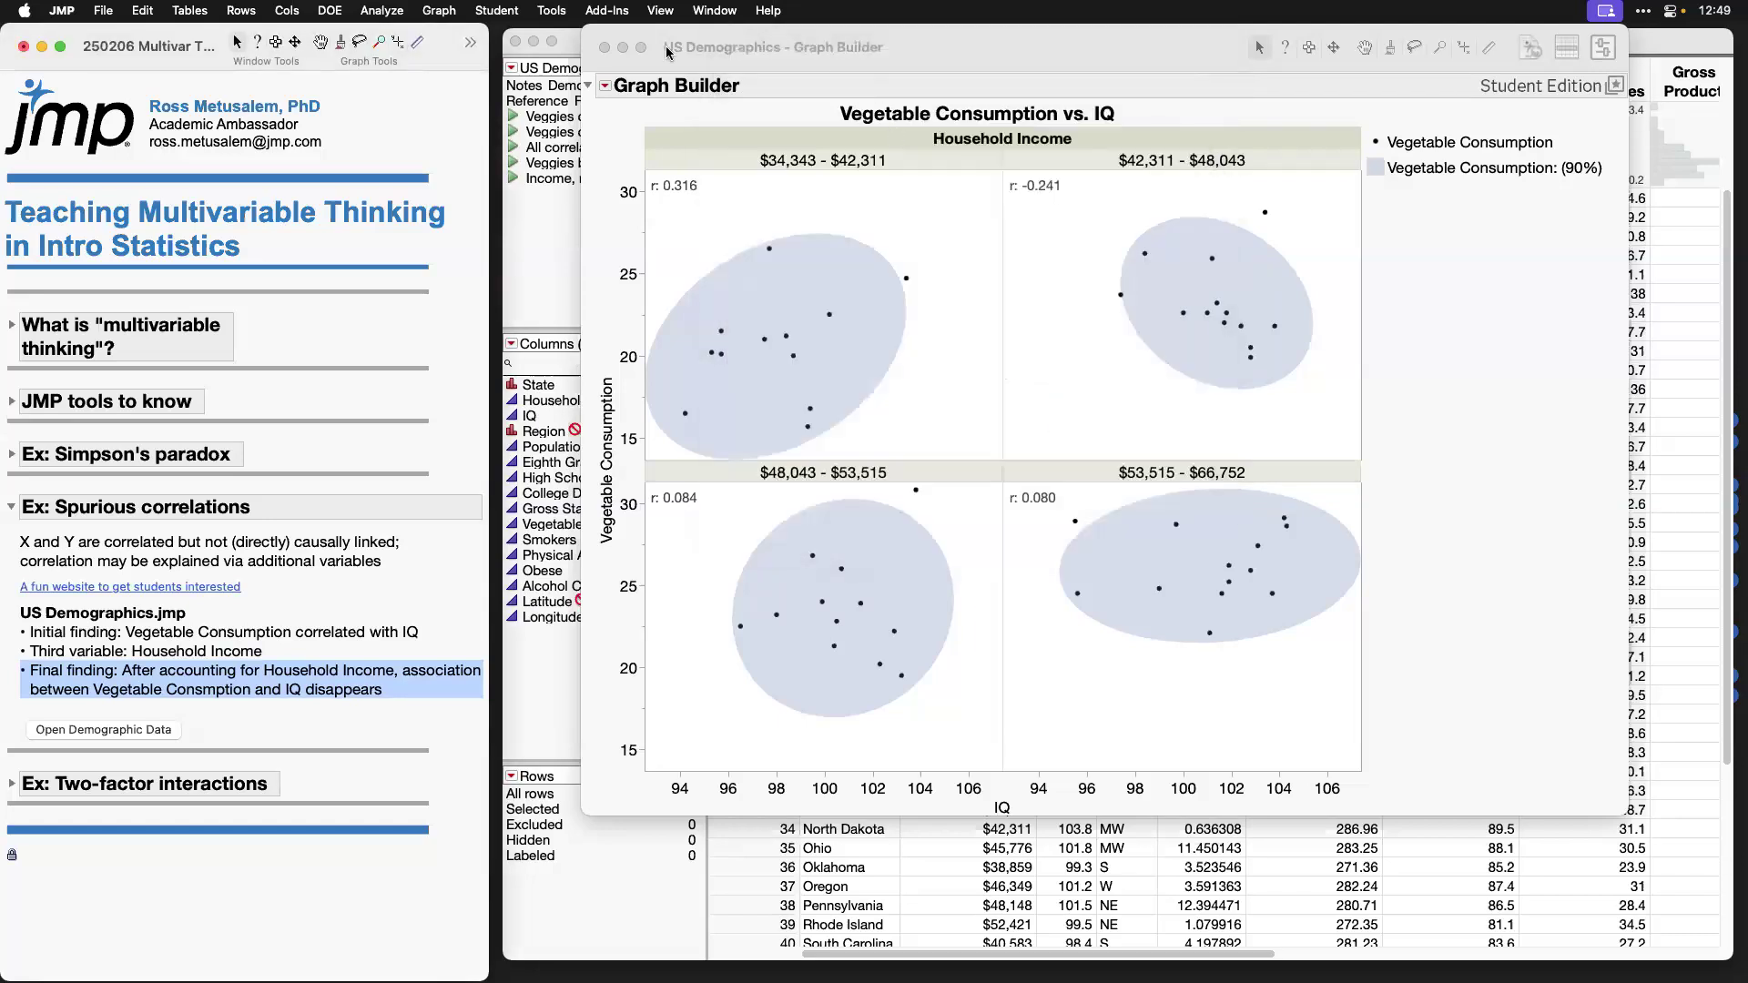
pyautogui.click(605, 47)
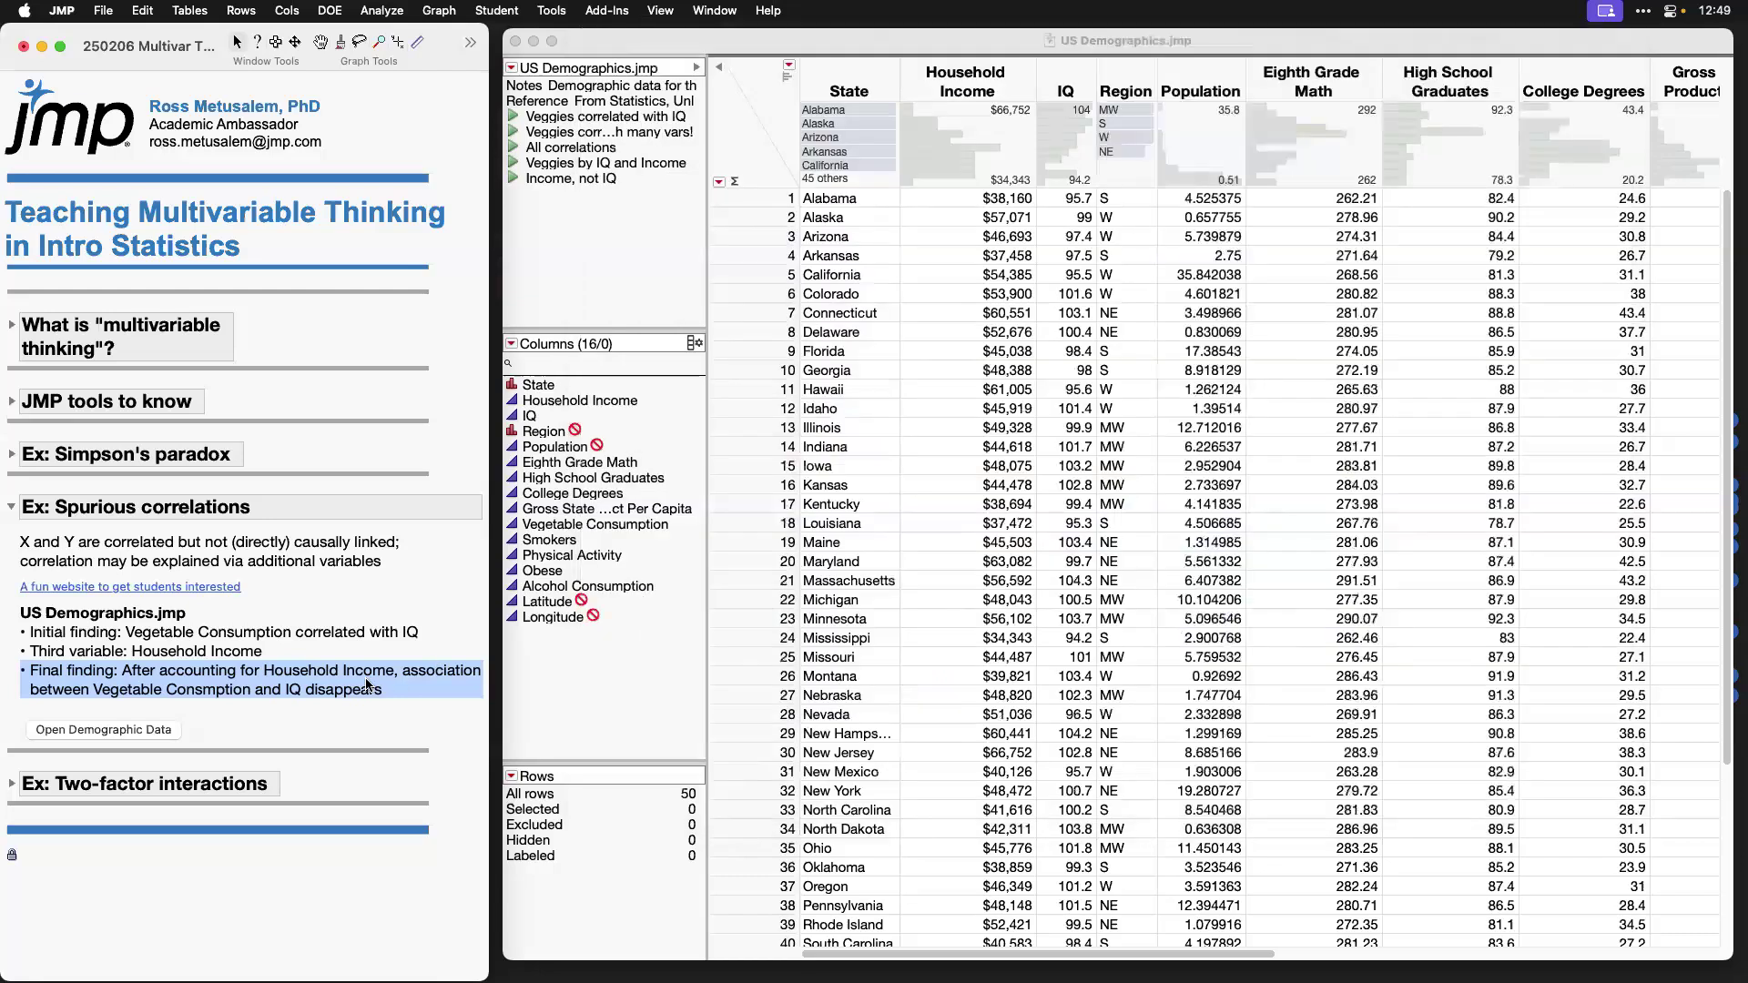
# Step: Collapse the Spurious correlations section of the notes and close the US Demographics data table
pyautogui.click(10, 507)
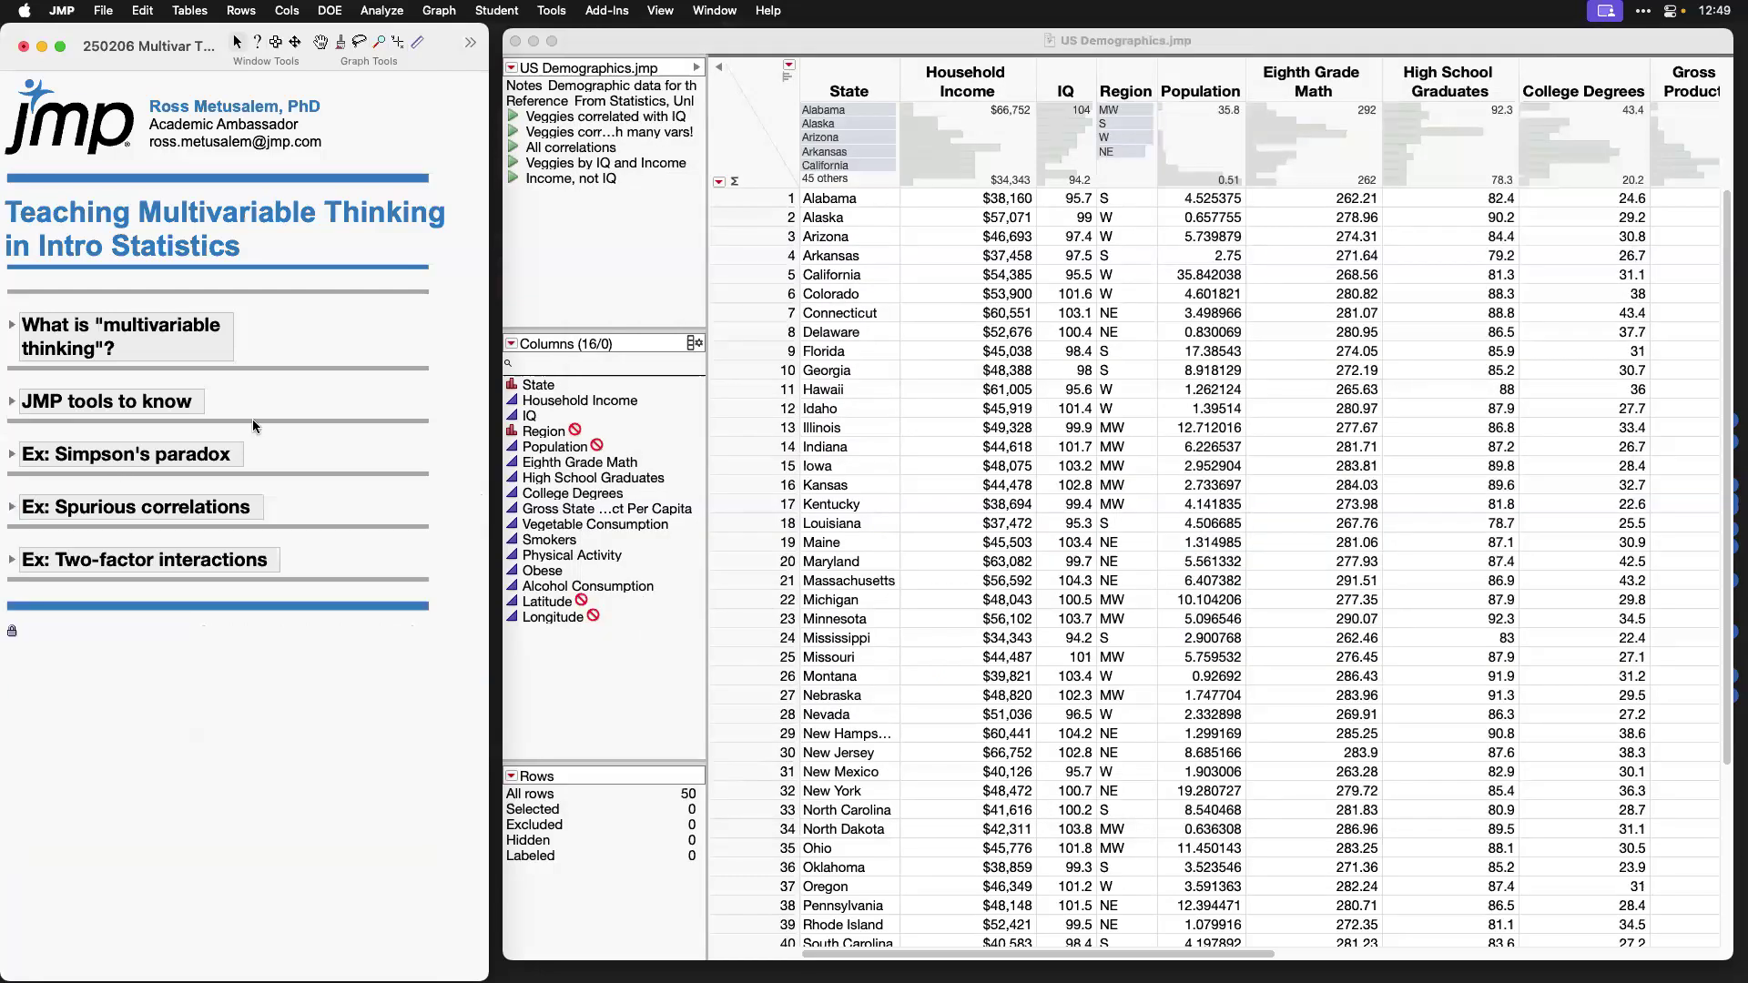
pyautogui.click(1014, 41)
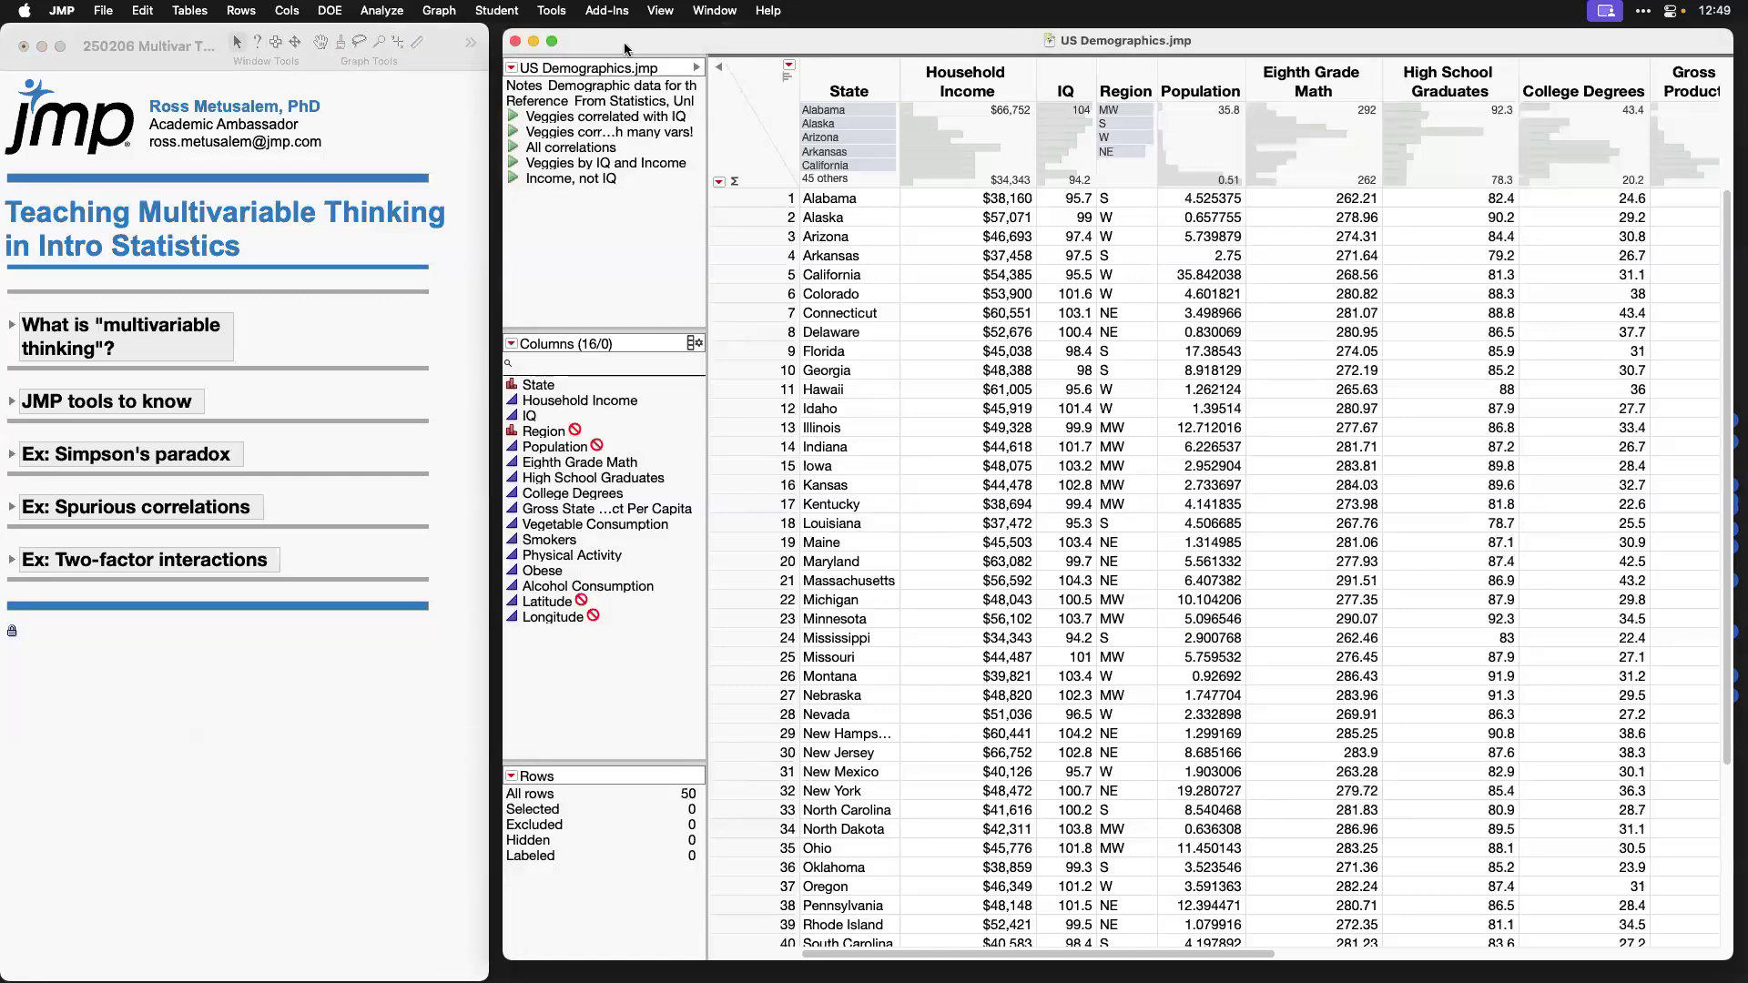
pyautogui.click(516, 42)
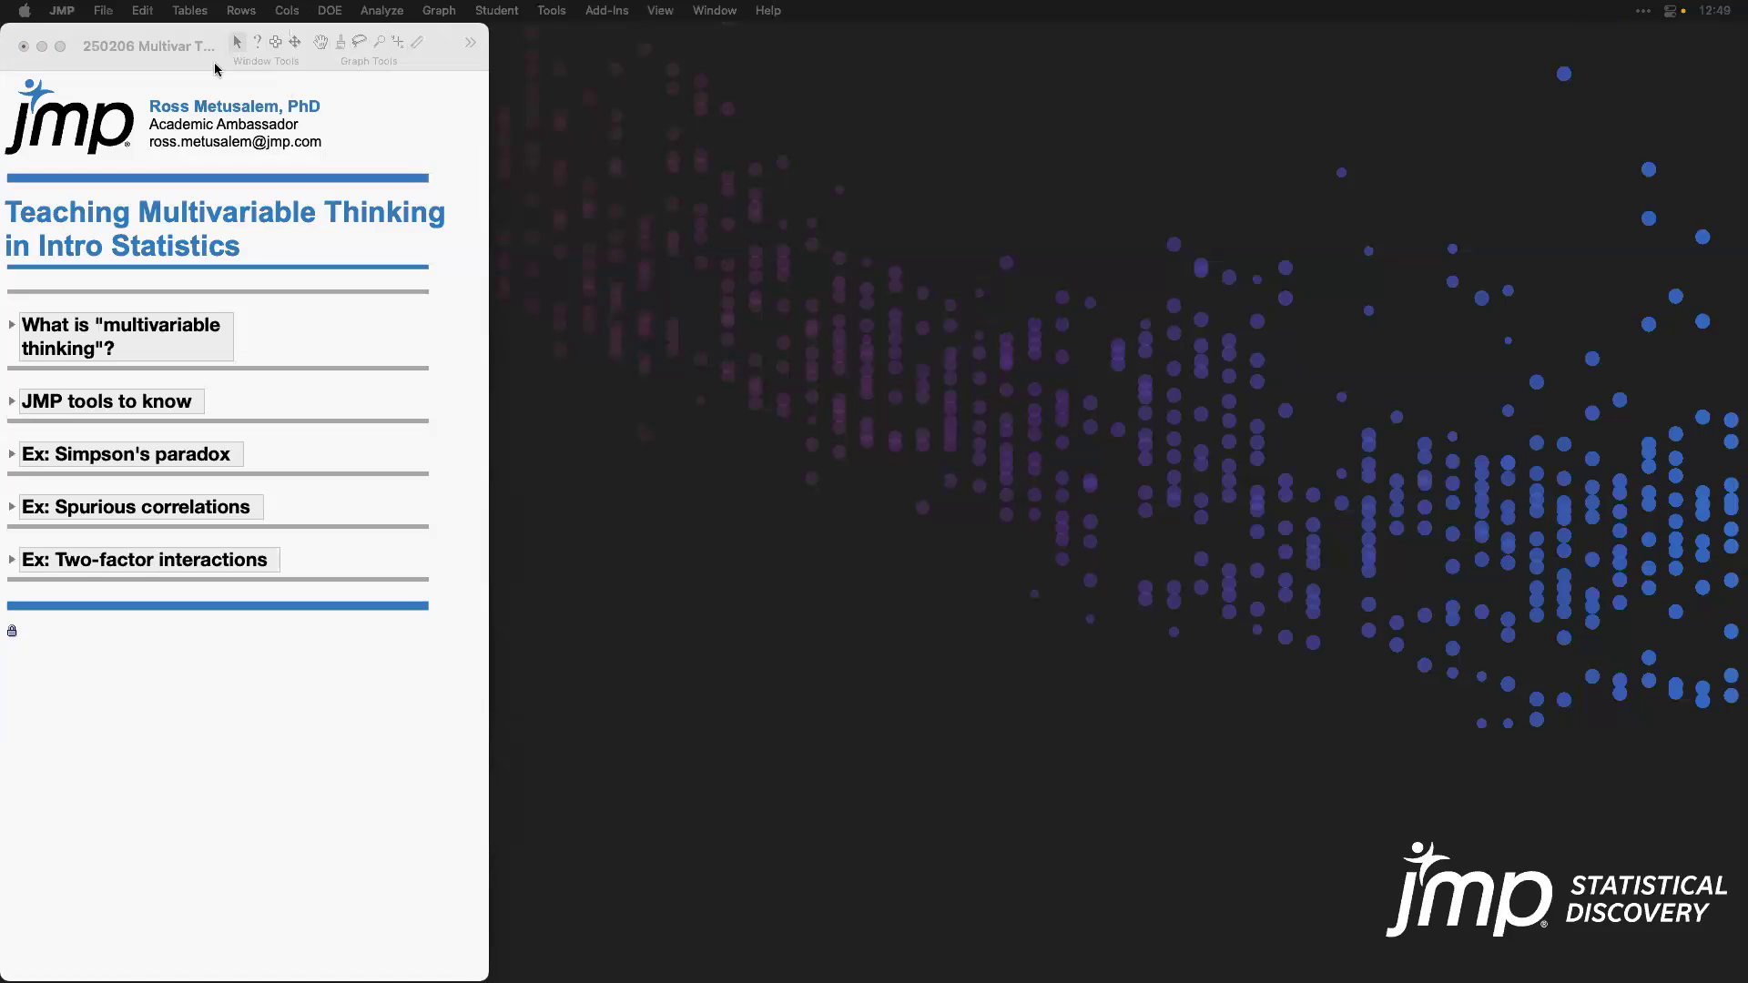
pyautogui.click(191, 81)
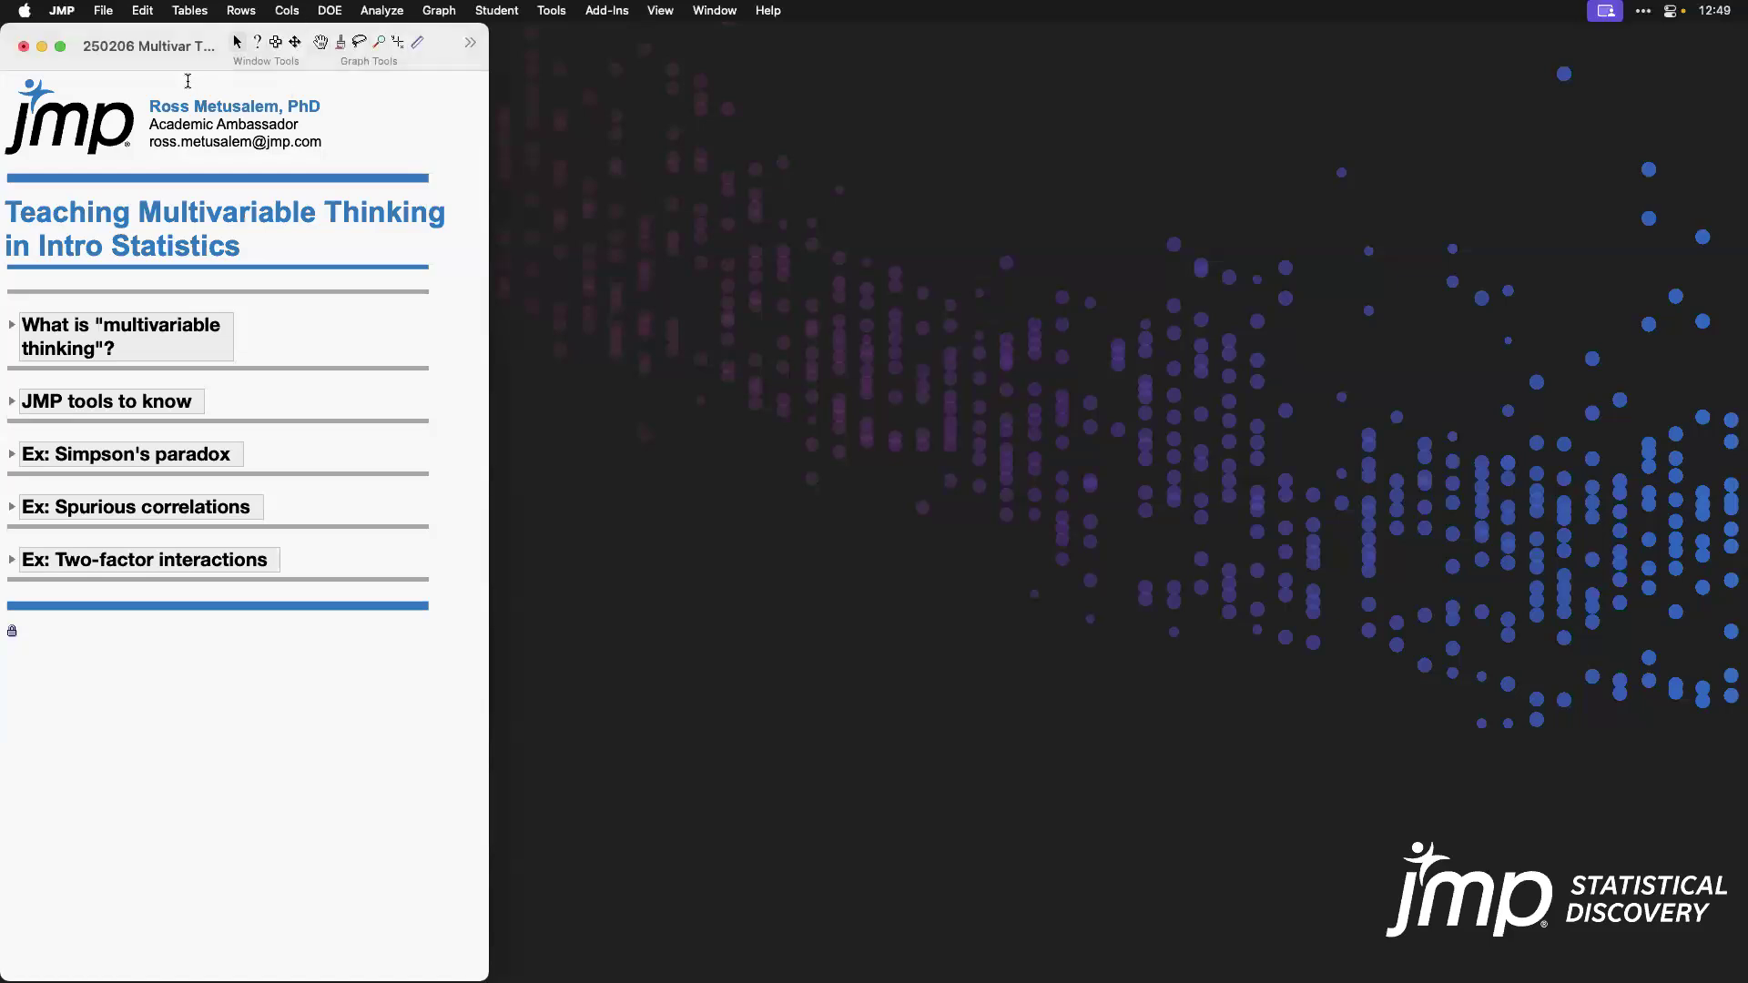
# Step: Expand the Two-factor interactions section, highlight its group-membership statement and data file name, and open the Diabetes data
pyautogui.click(12, 560)
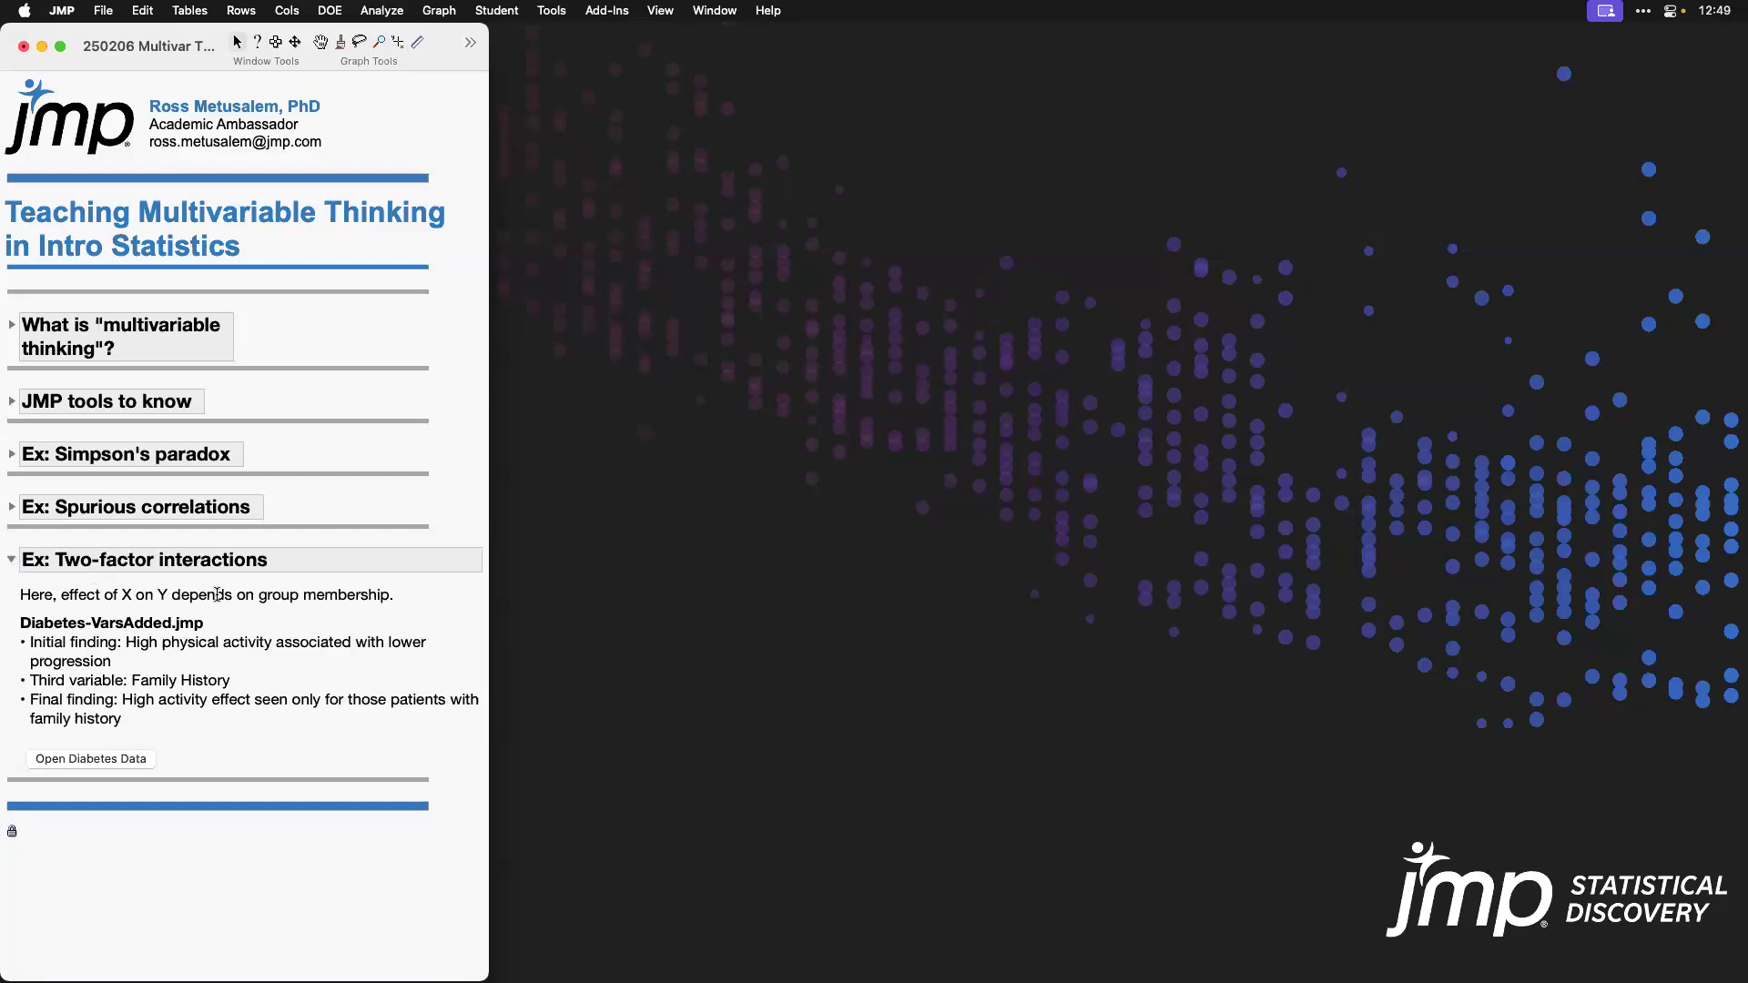
pyautogui.click(455, 597)
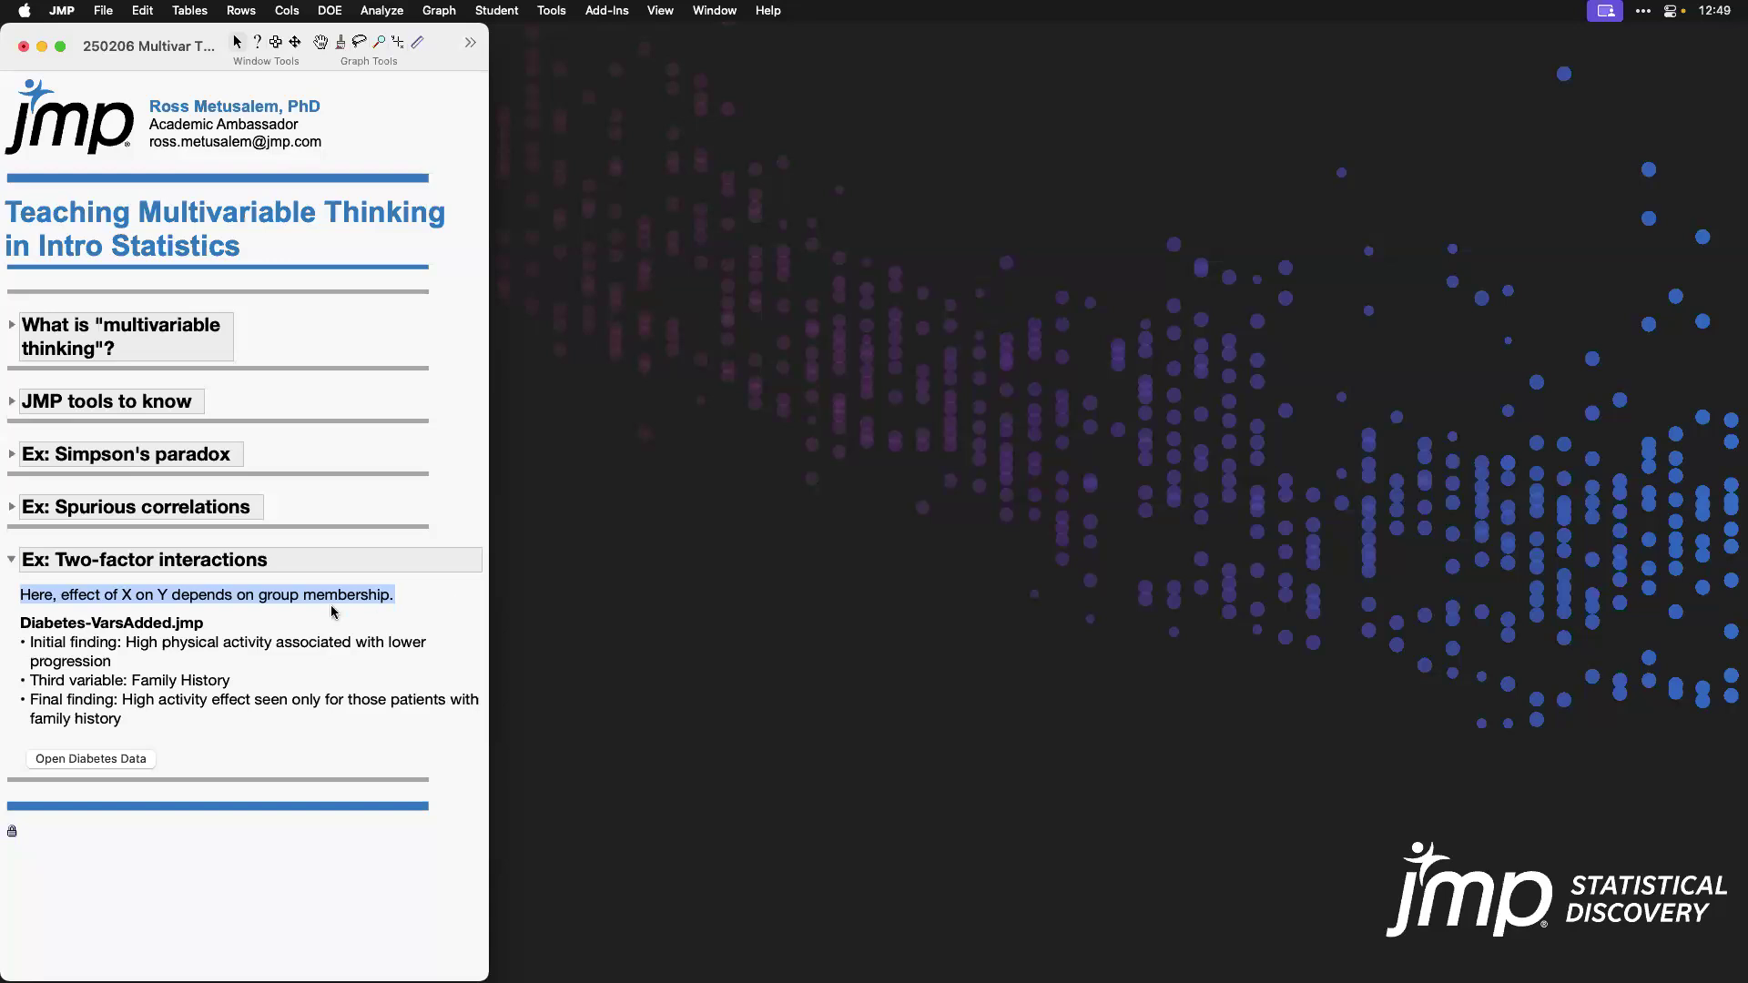
pyautogui.click(180, 624)
pyautogui.click(123, 763)
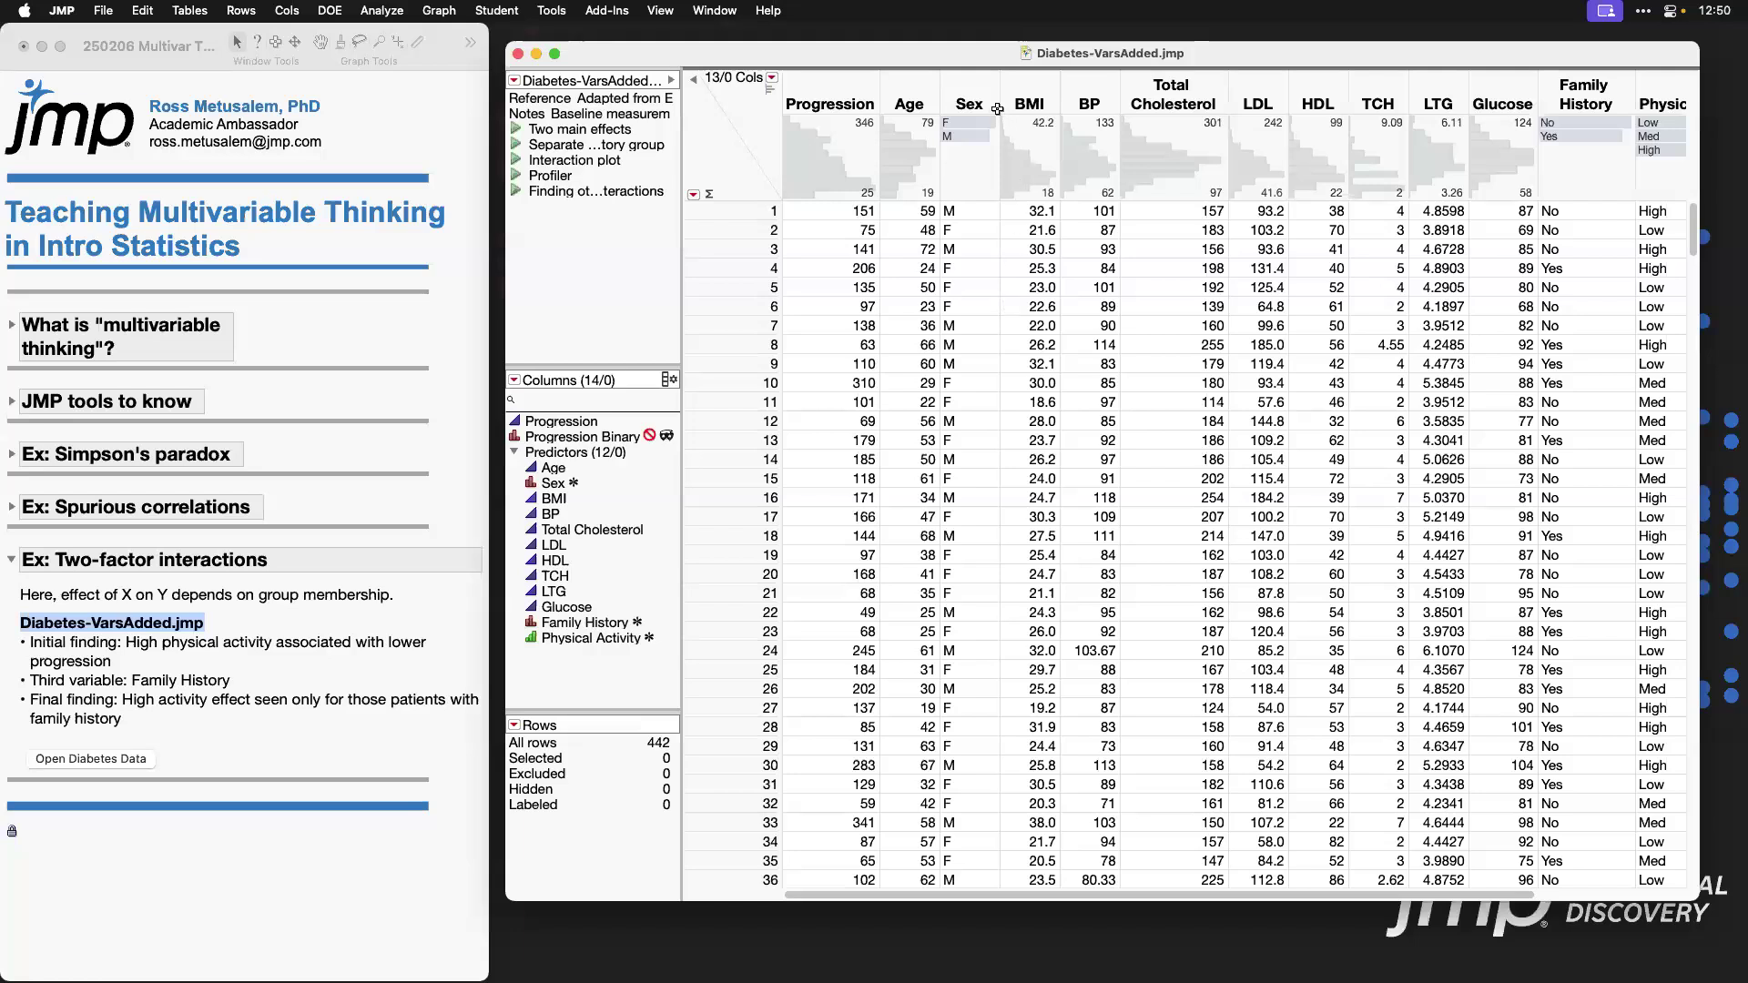
# Step: Point out the Progression, Age, Sex and BMI columns in the Diabetes-VarsAdded table by selecting each in turn
pyautogui.click(840, 87)
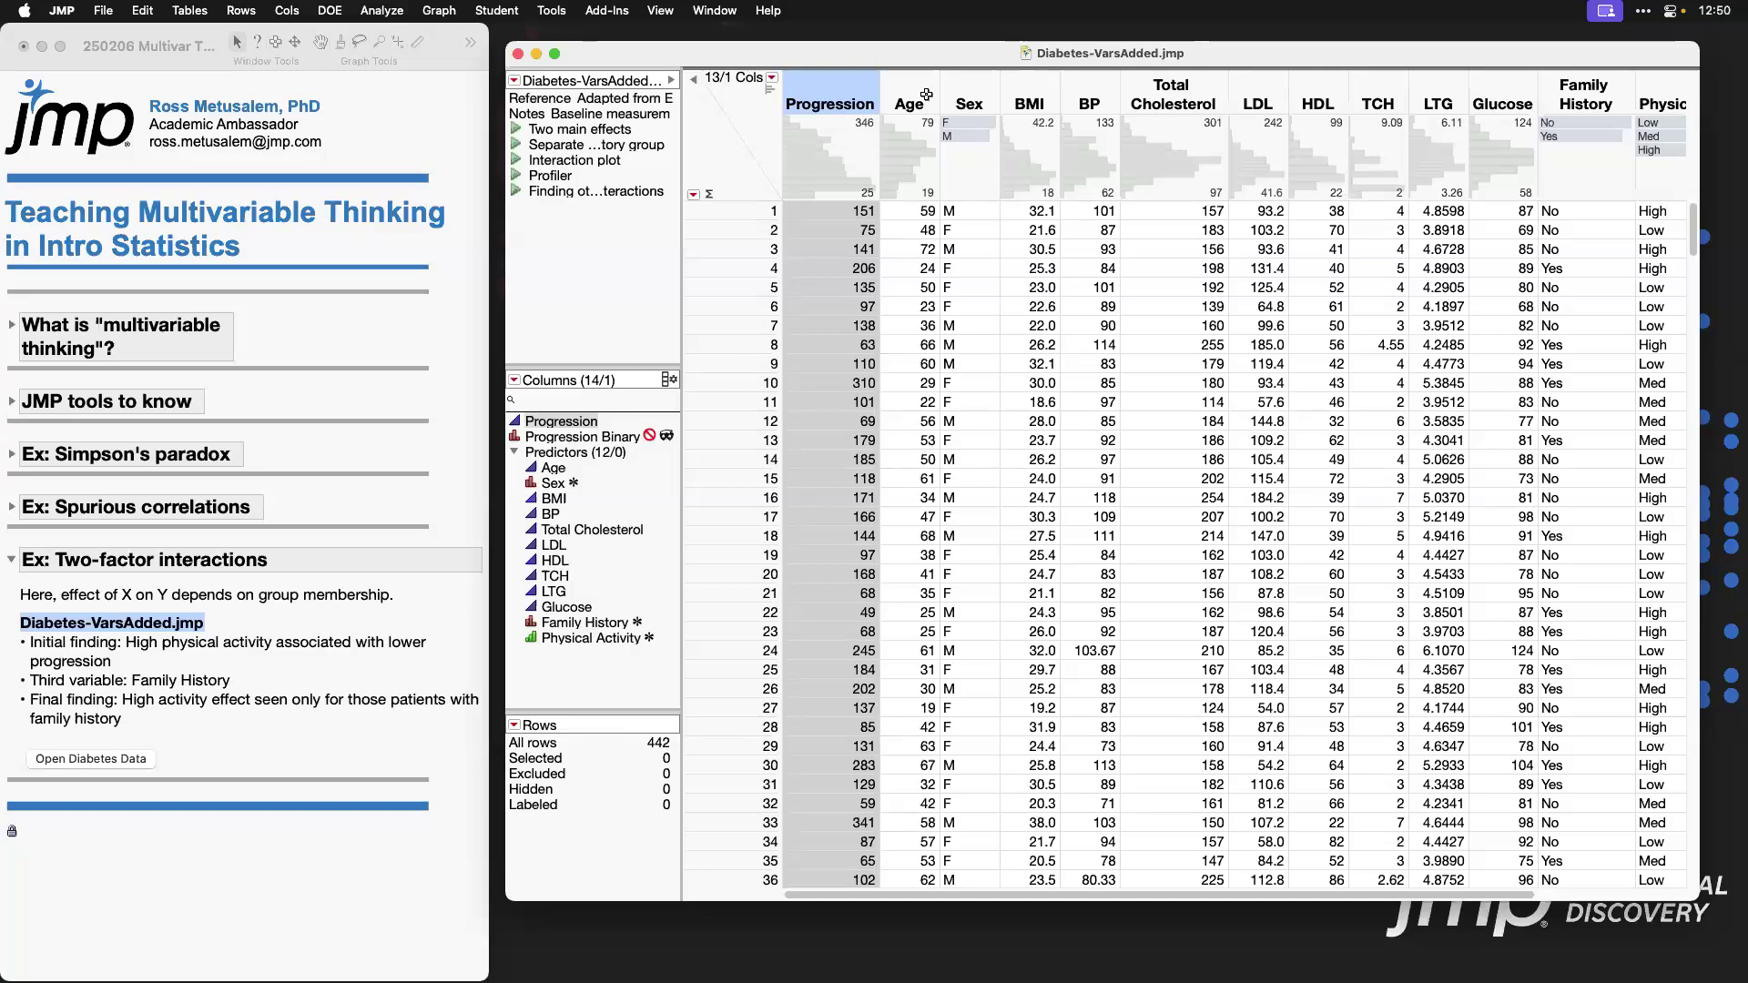
pyautogui.click(926, 94)
pyautogui.click(964, 100)
pyautogui.click(1028, 95)
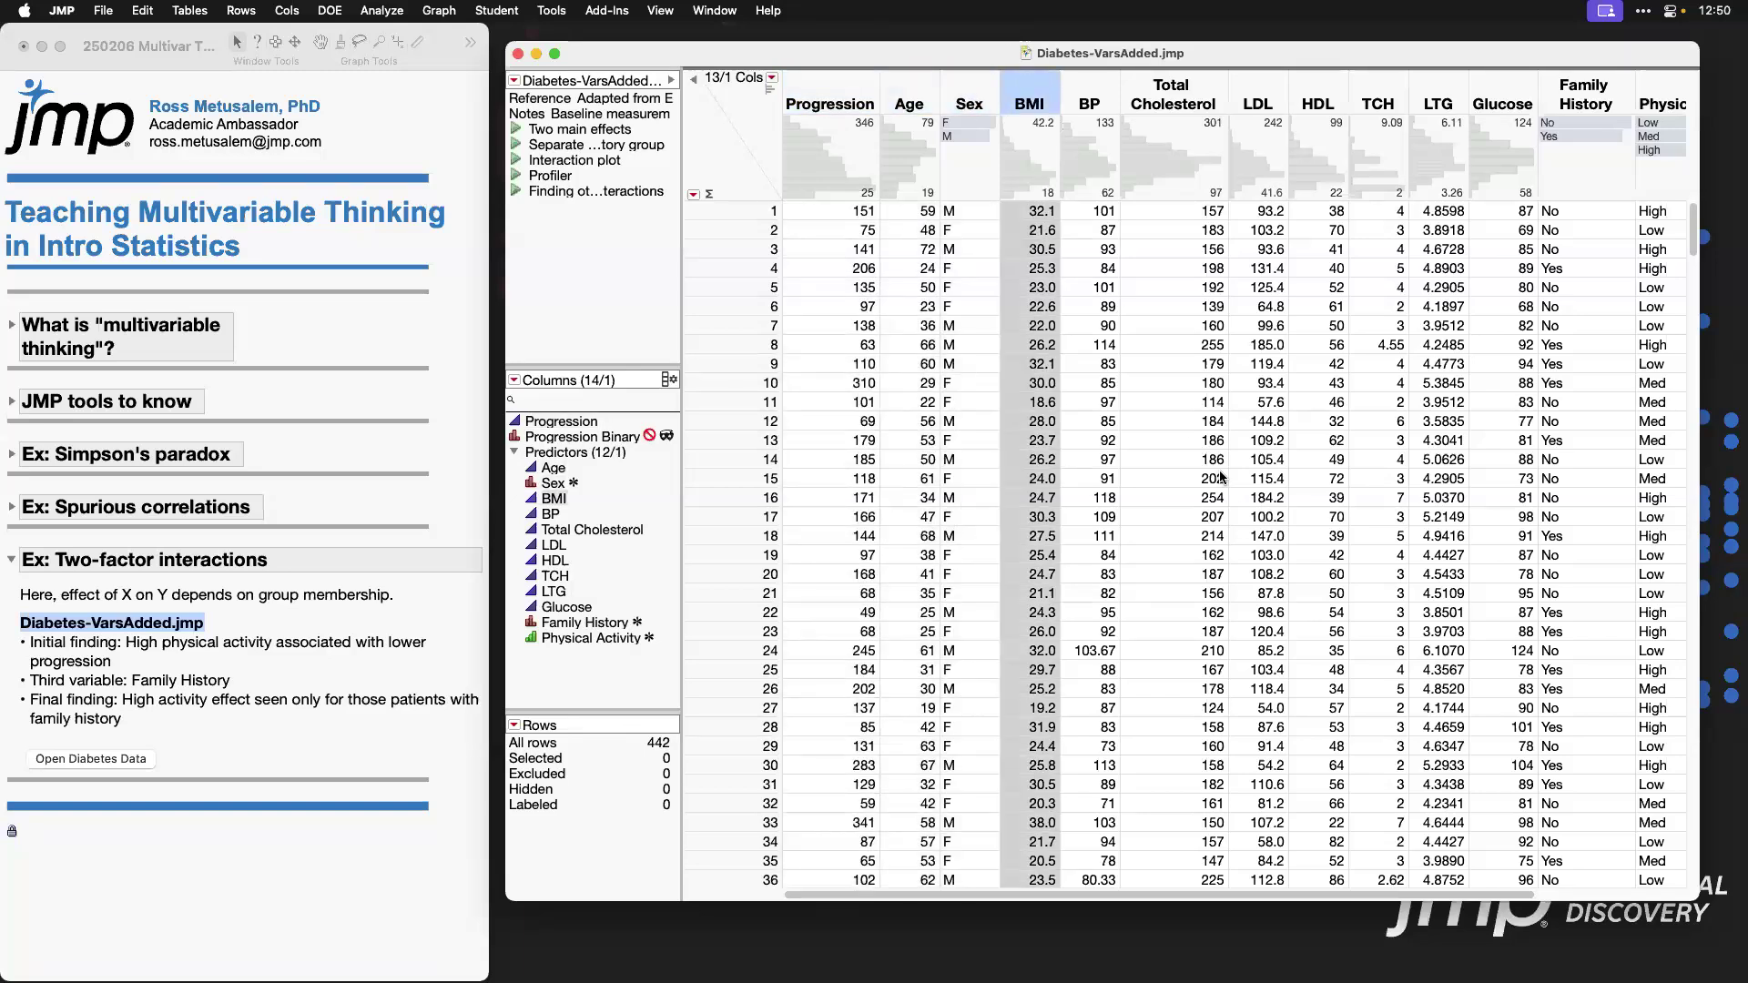
# Step: Point out the Family History and Physical Activity columns by selecting each, and highlight the initial finding in the notes
pyautogui.hscroll(4, 1221, 477)
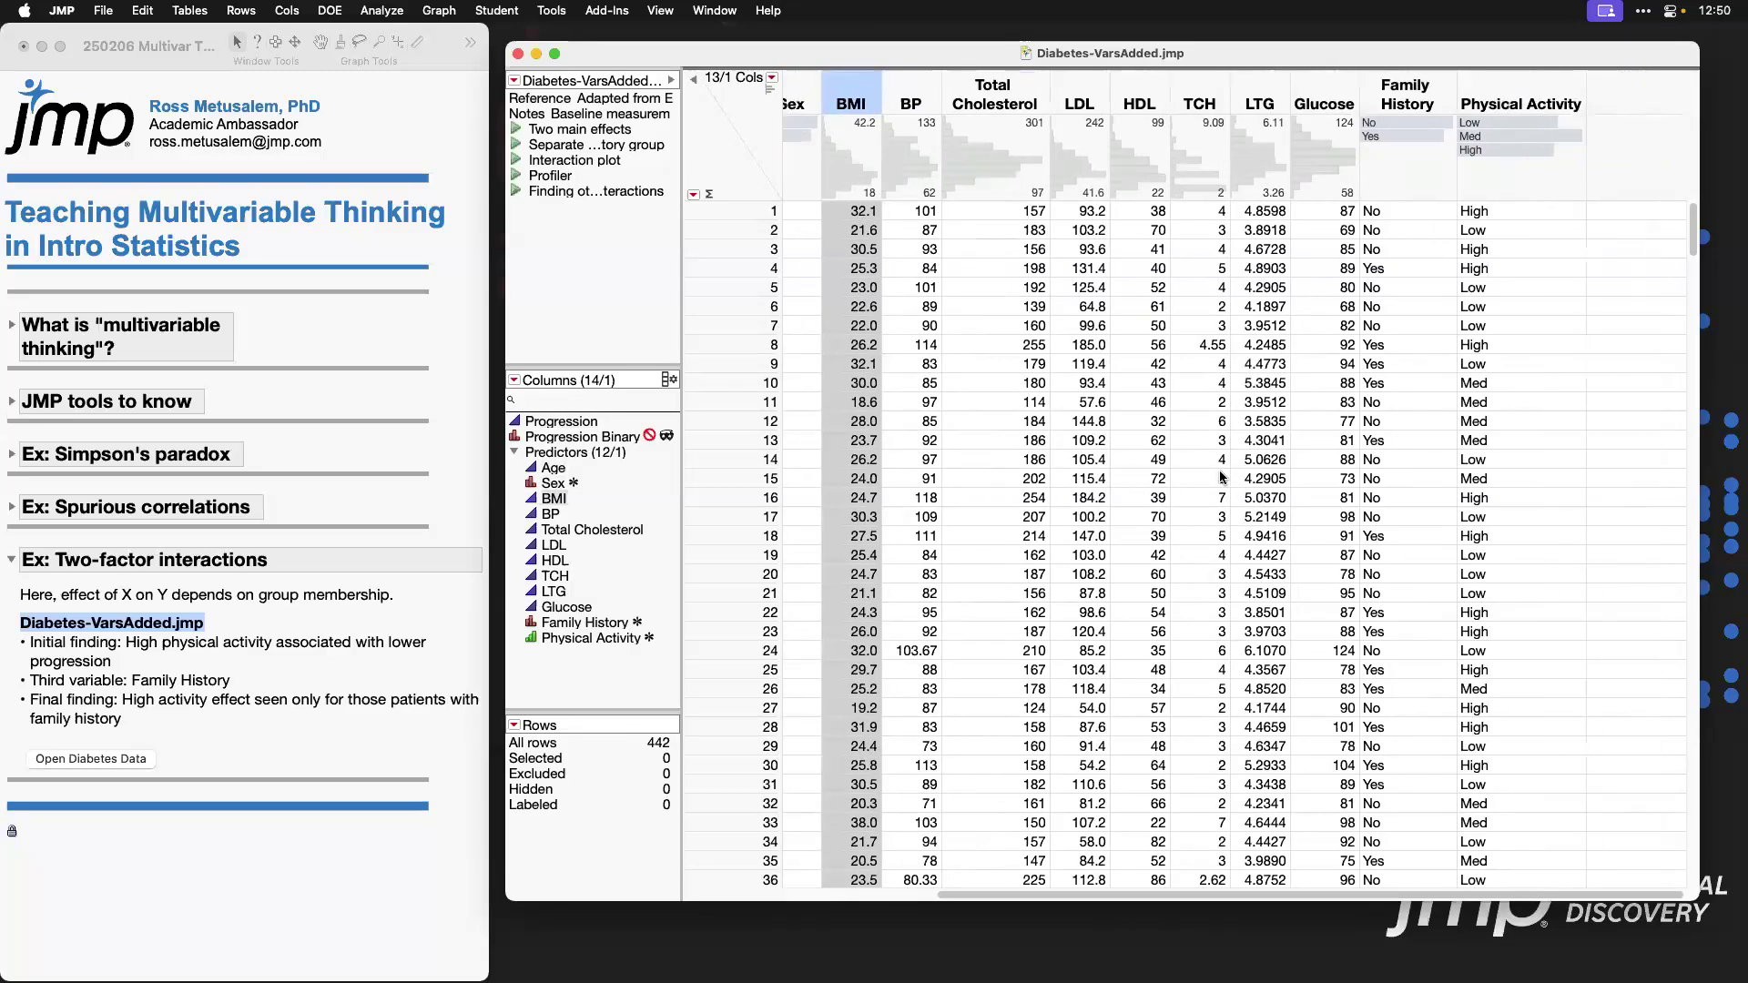
pyautogui.click(1398, 96)
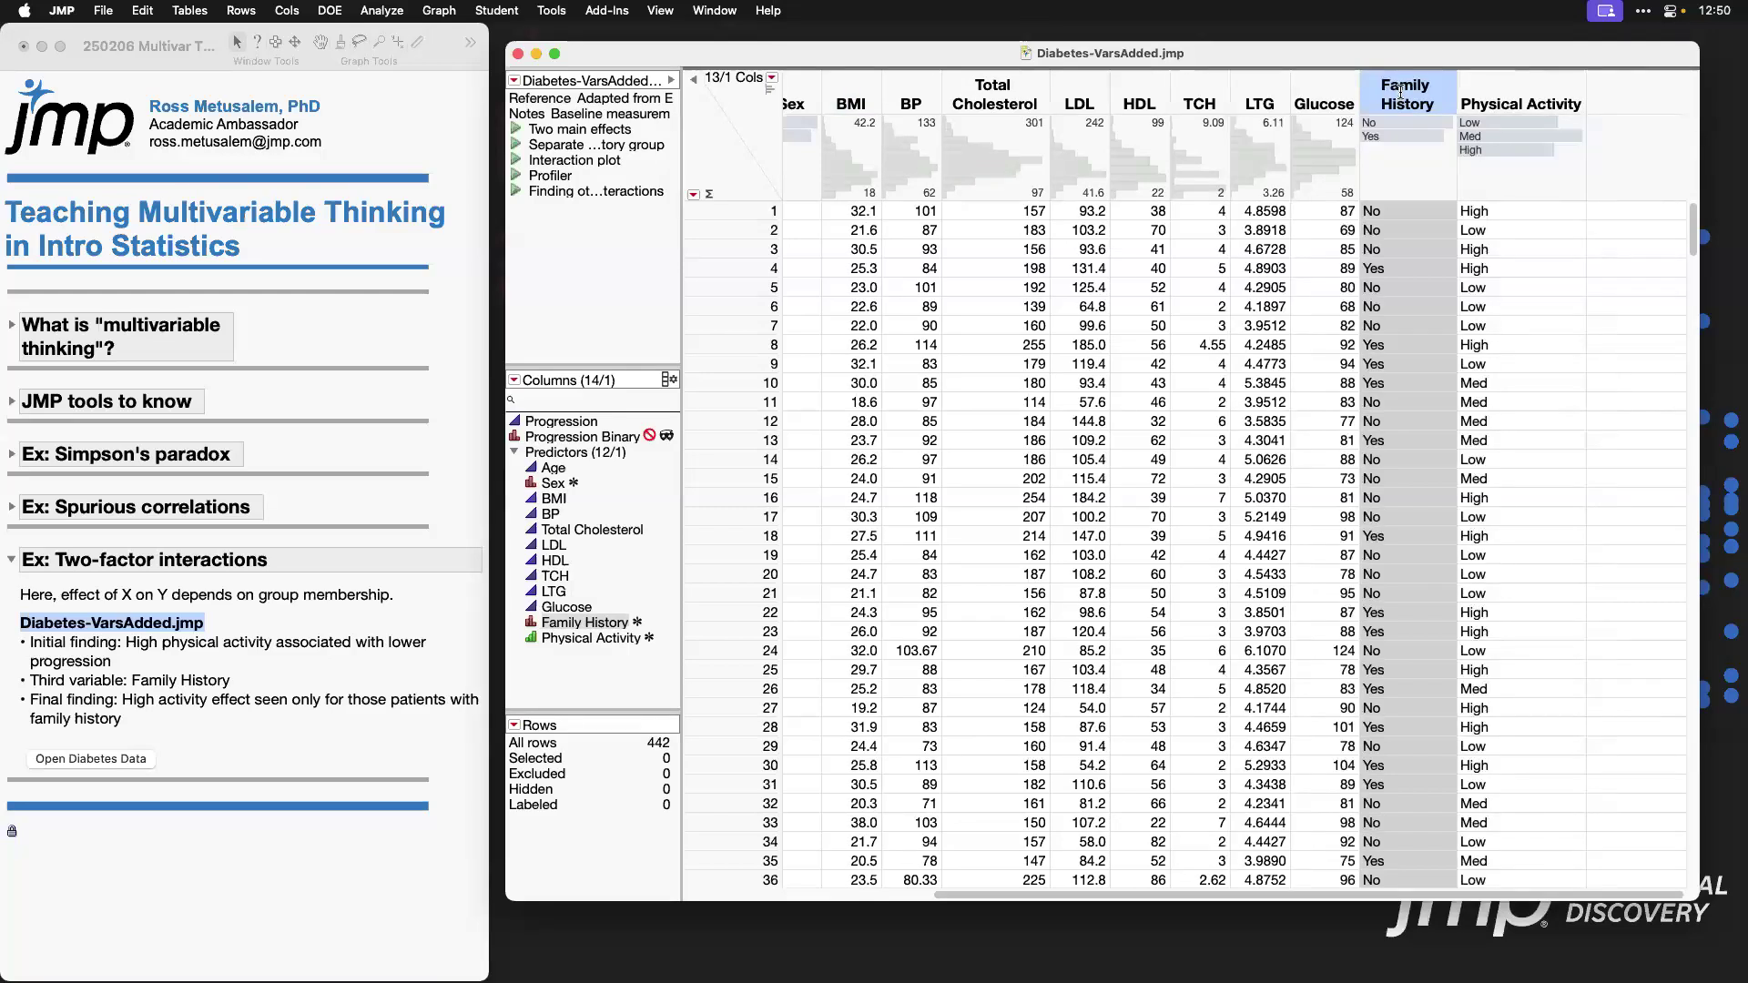
pyautogui.click(1537, 99)
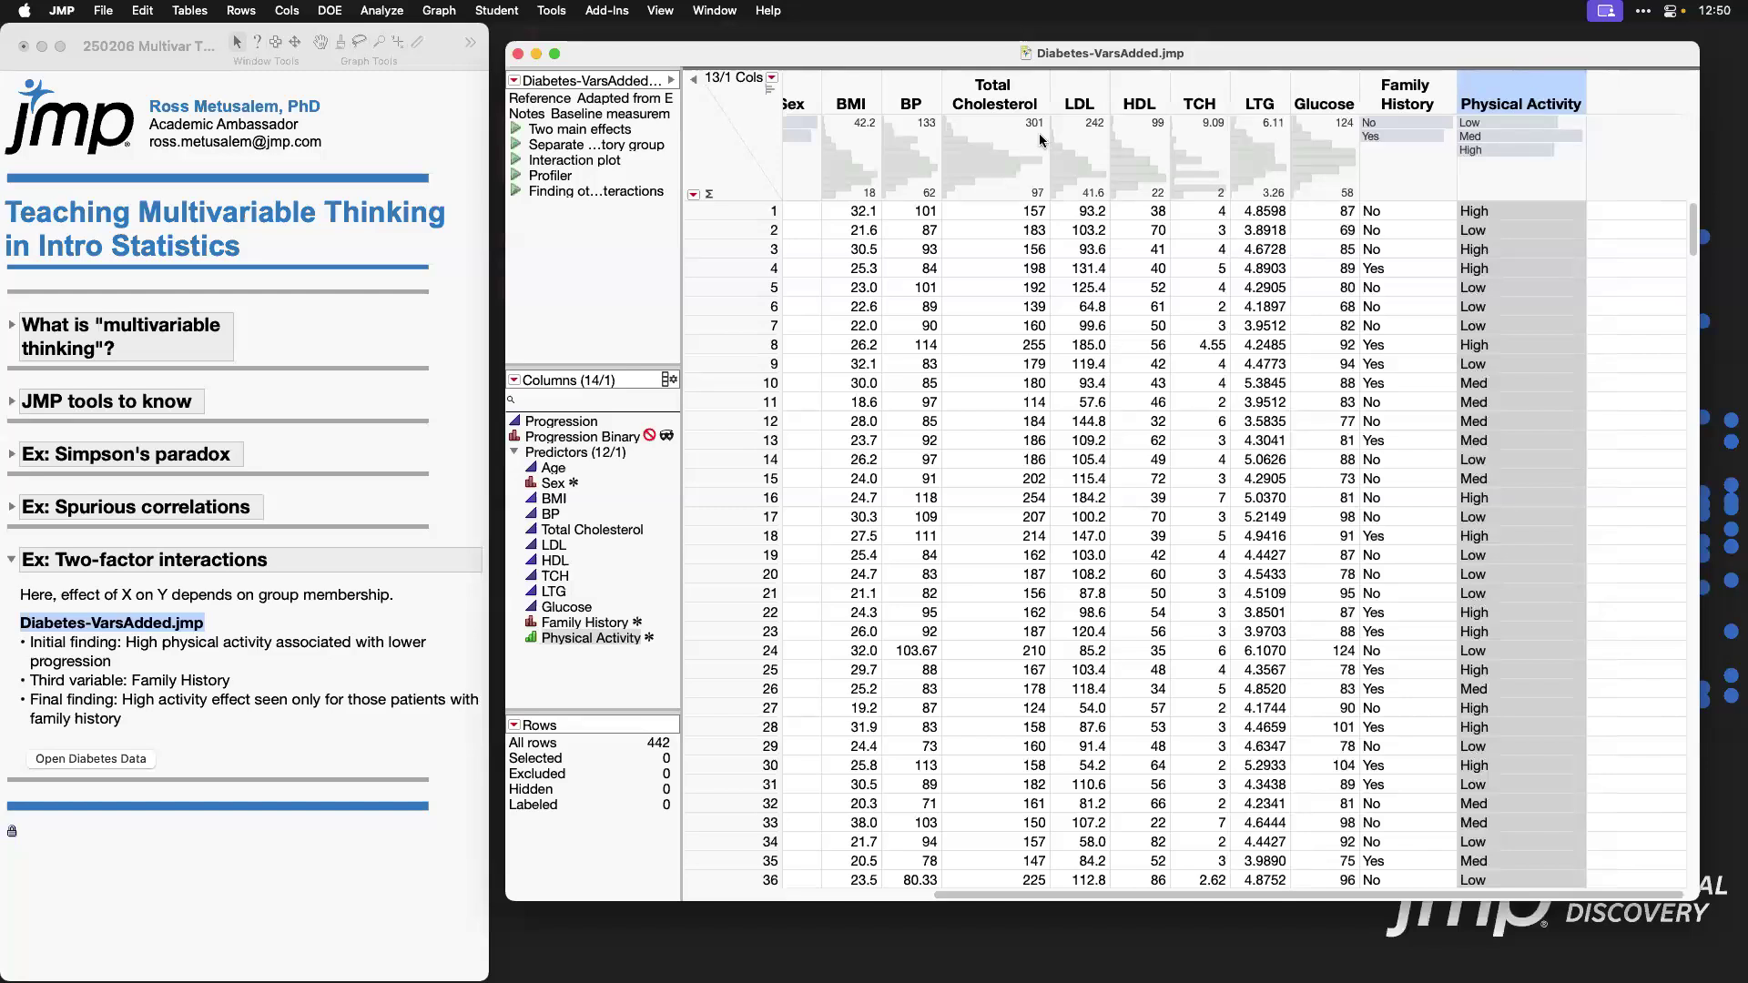
pyautogui.click(748, 132)
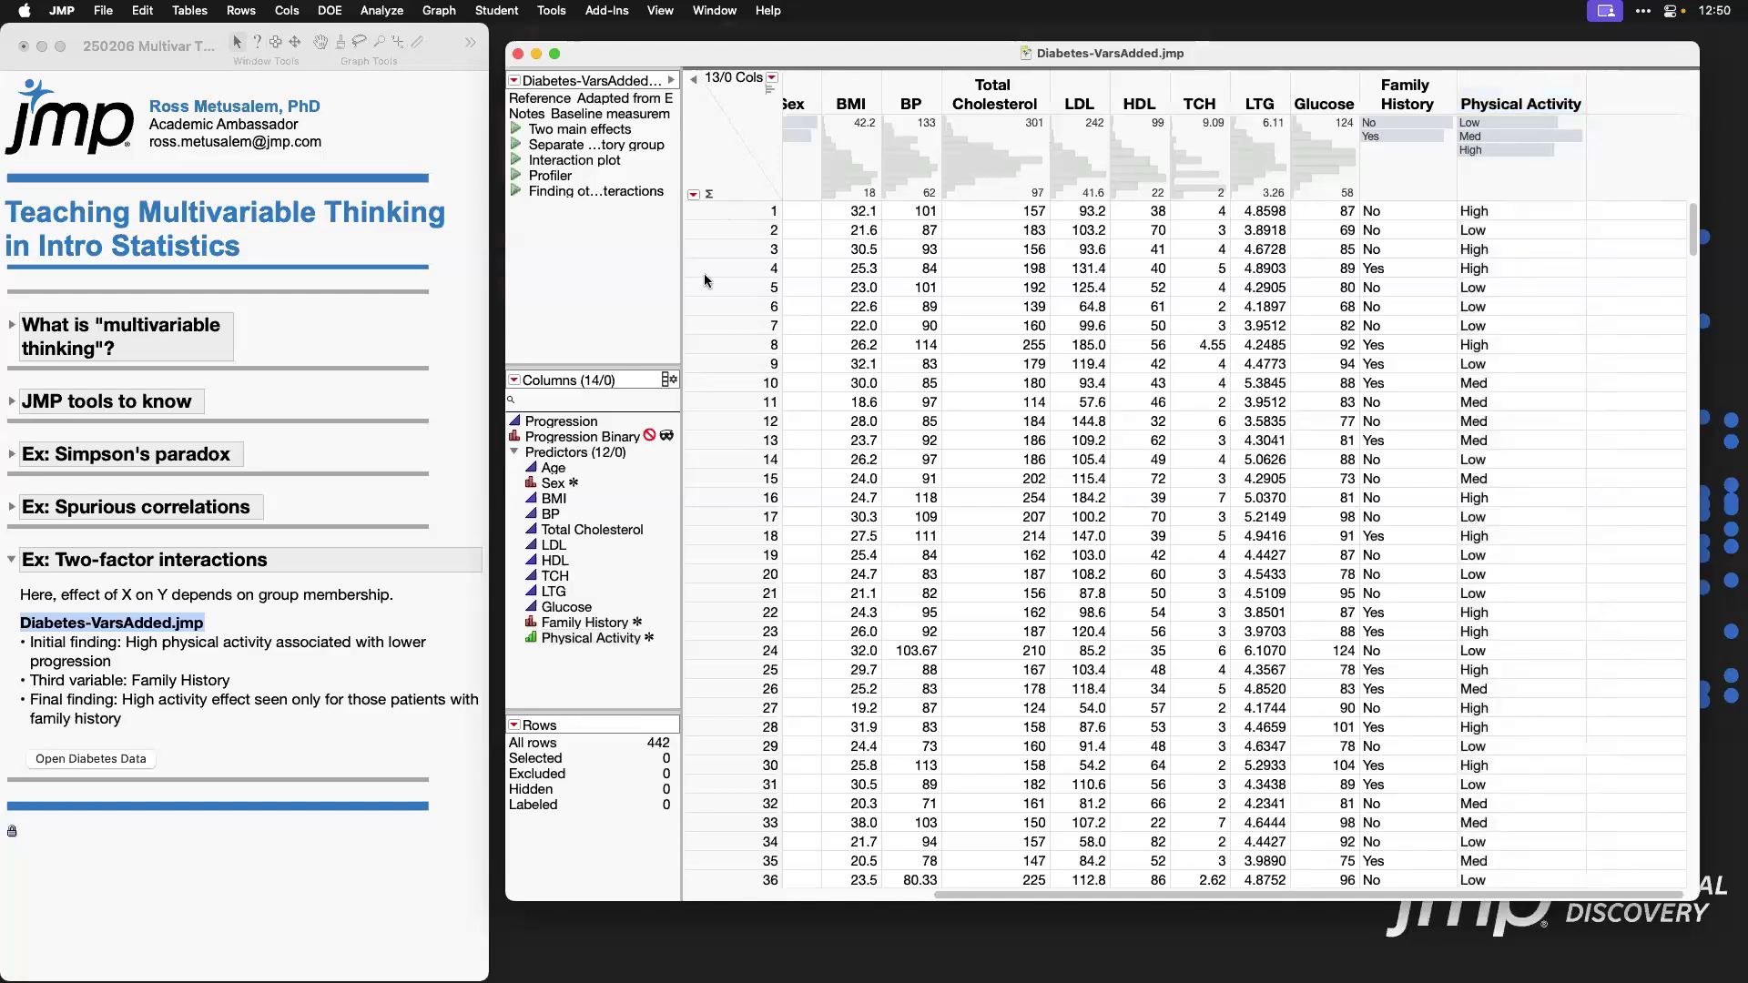
pyautogui.click(337, 654)
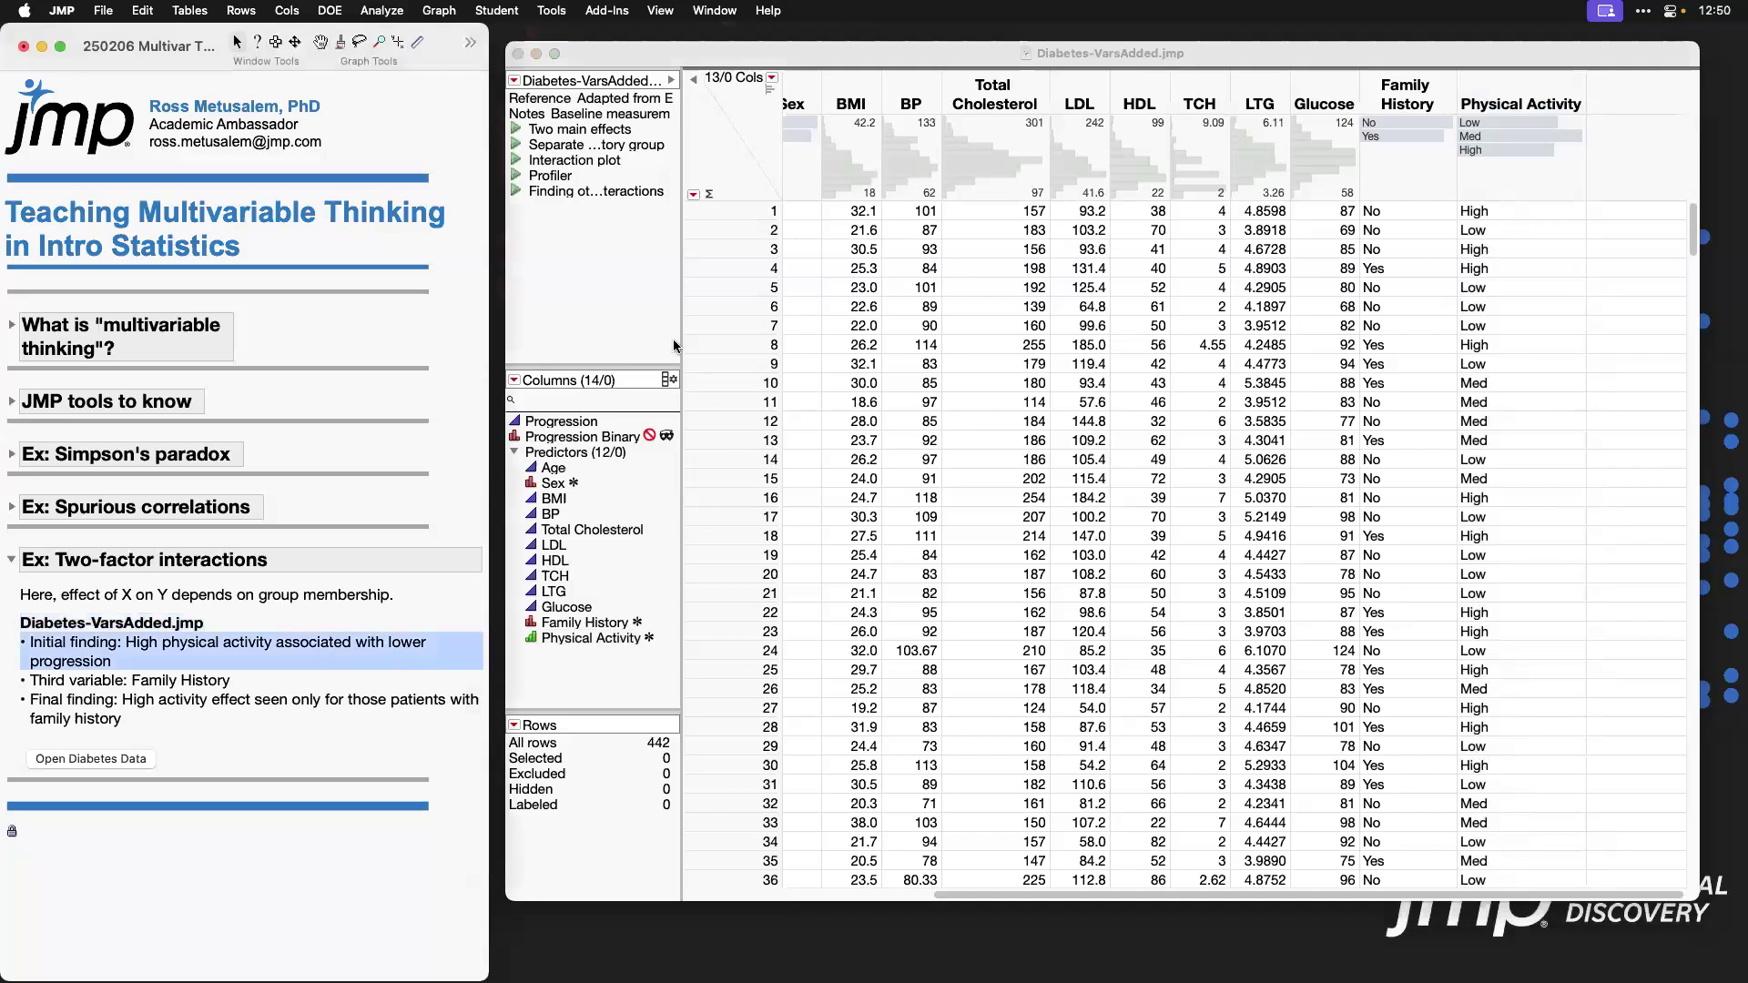
# Step: Run Fit Y by X with Progression as the response and Physical Activity as the factor, and reposition the report window
pyautogui.click(366, 13)
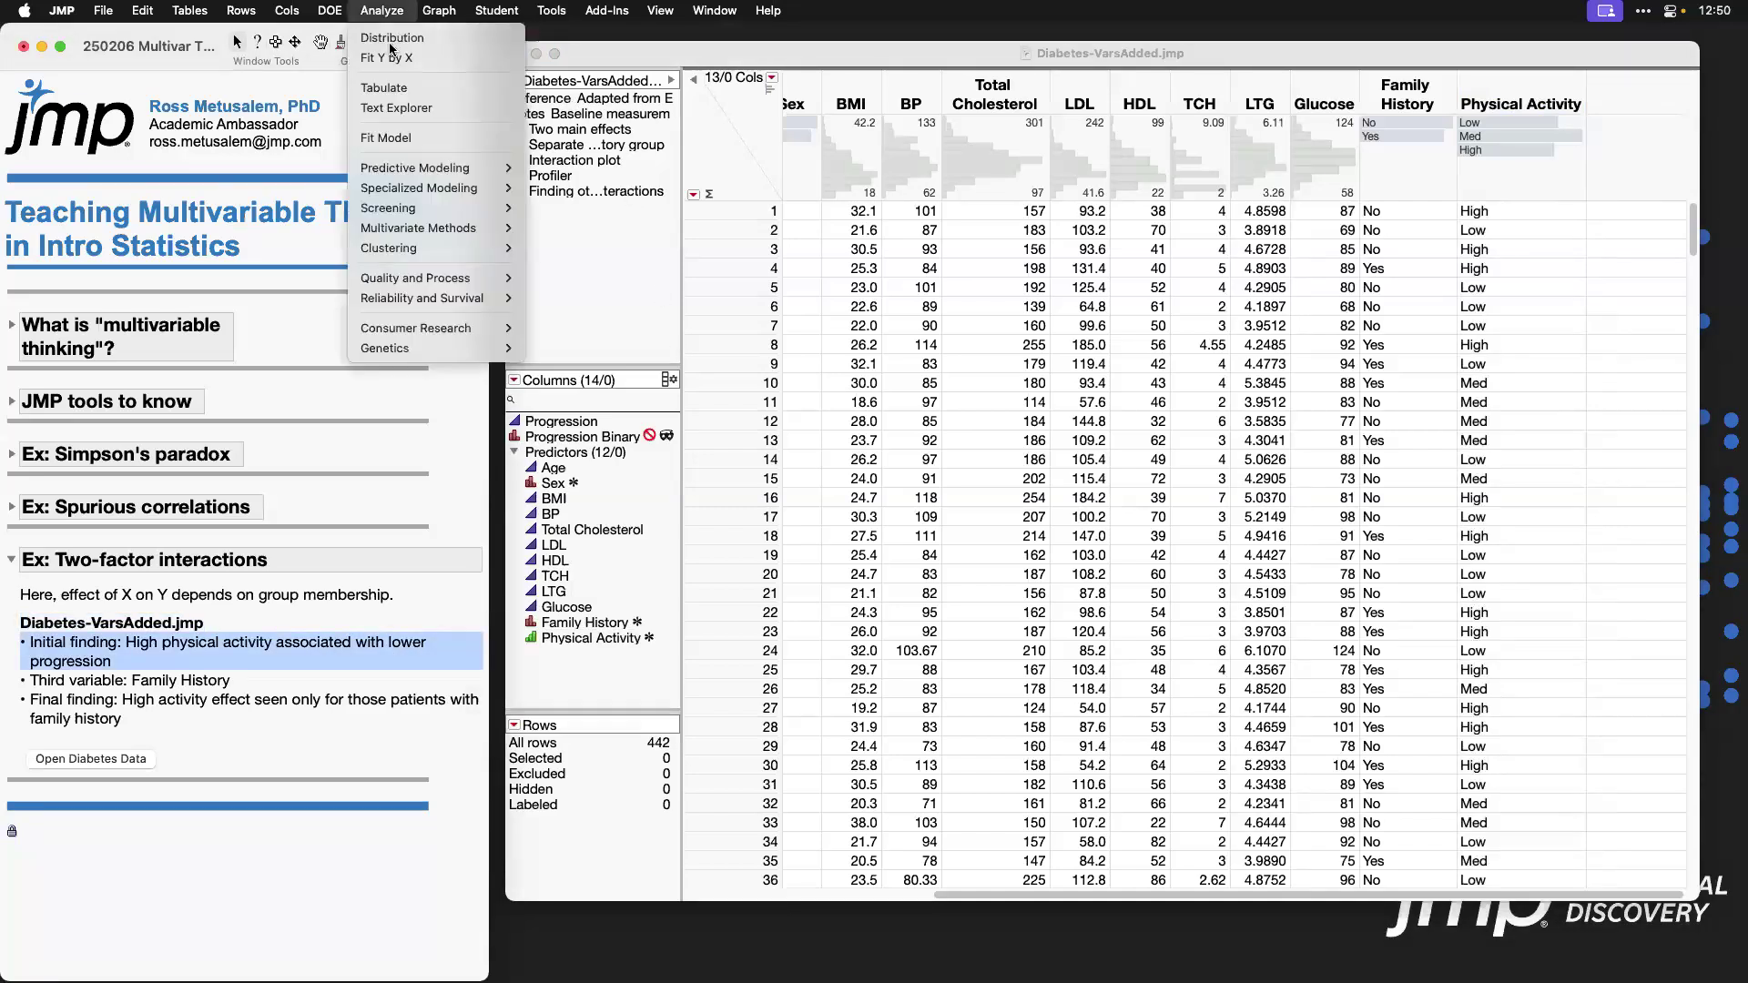
pyautogui.click(1005, 119)
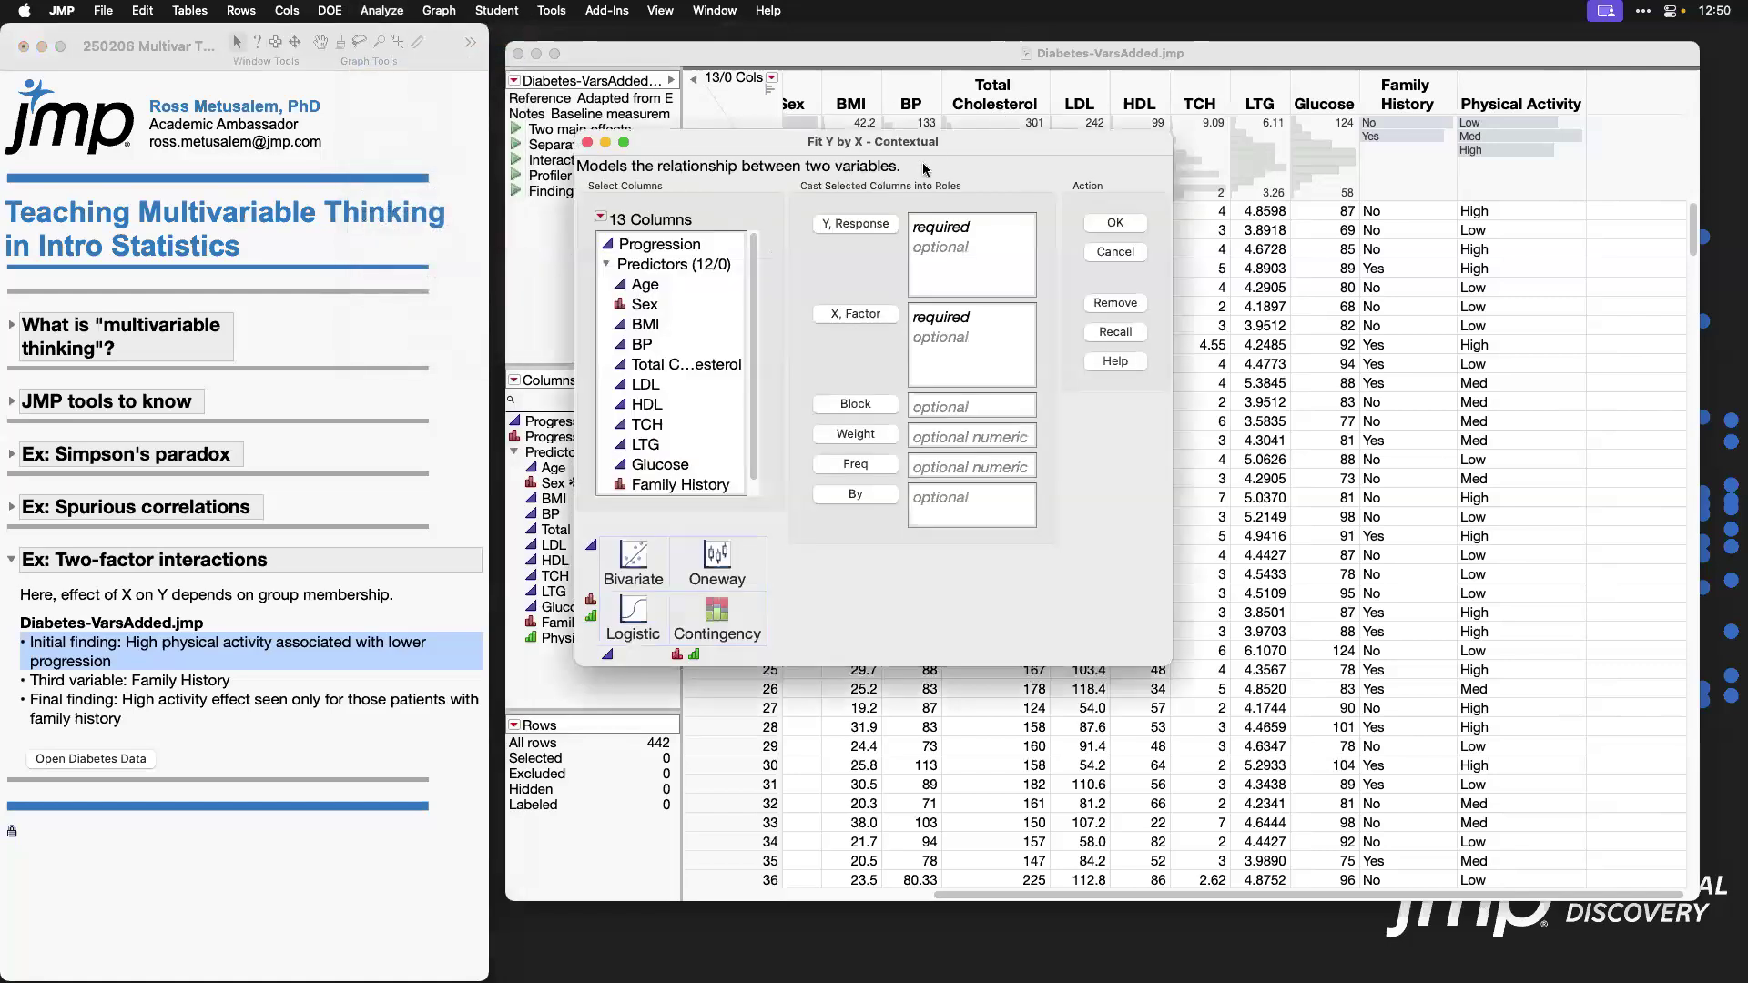
pyautogui.scroll(-1, 806, 230)
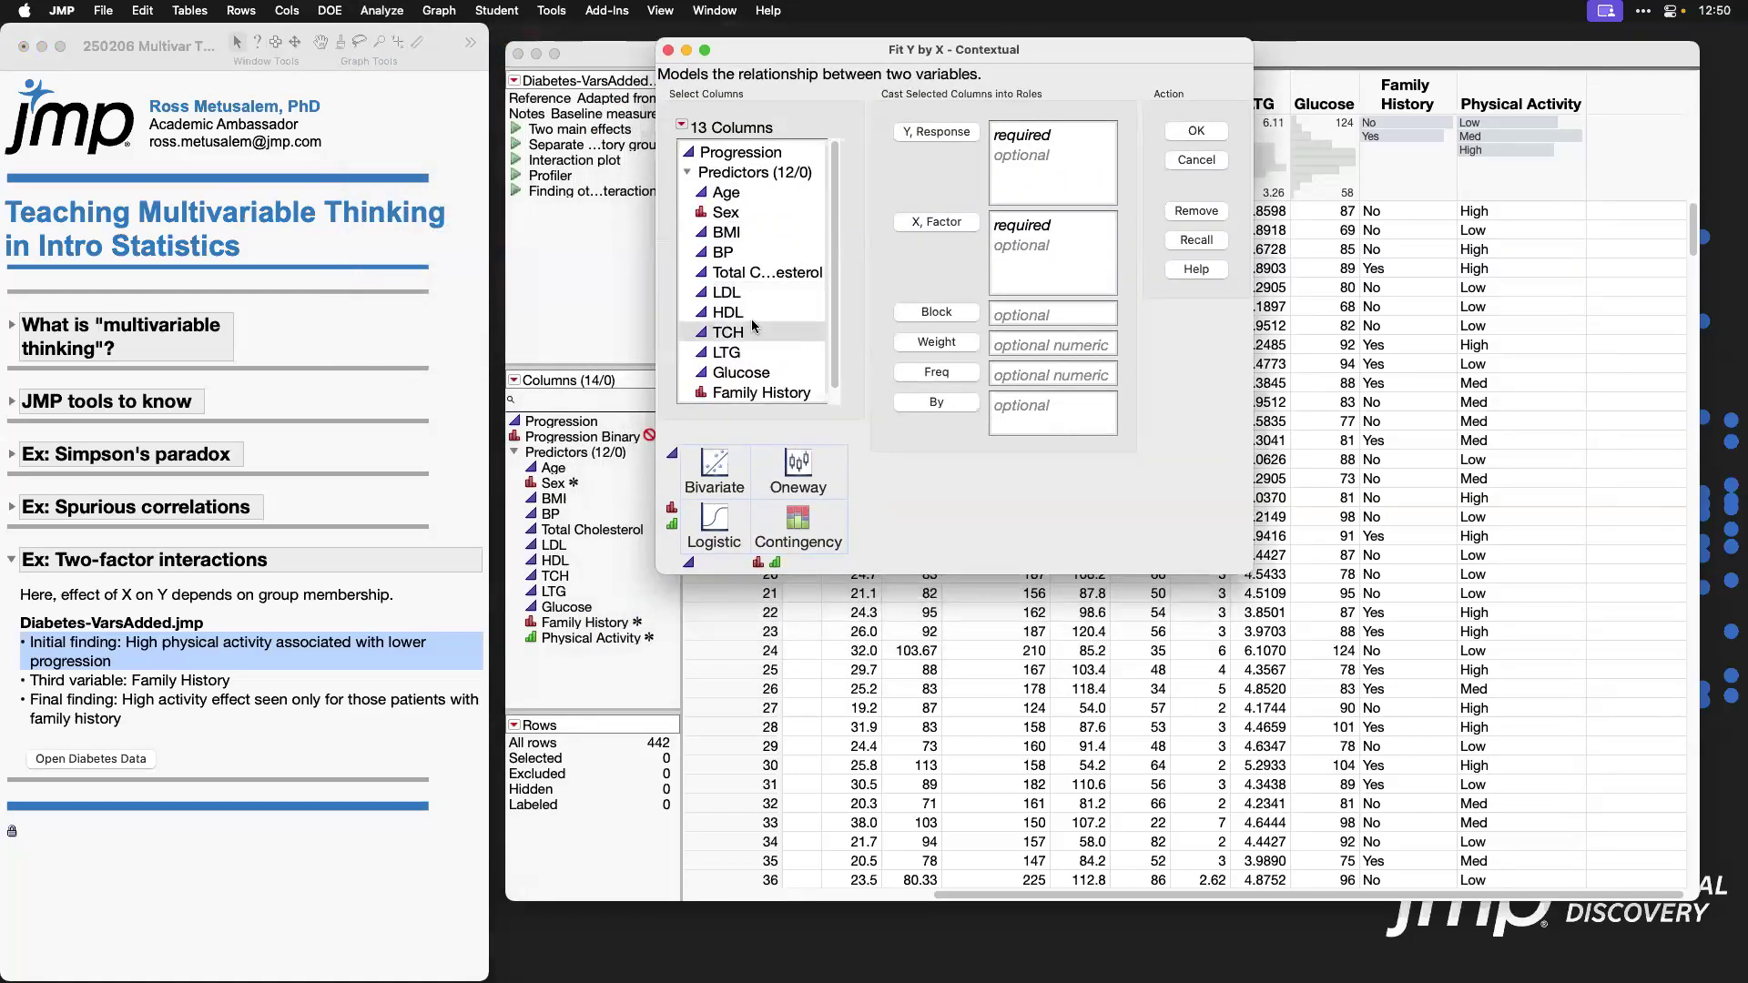
pyautogui.click(770, 392)
pyautogui.click(939, 224)
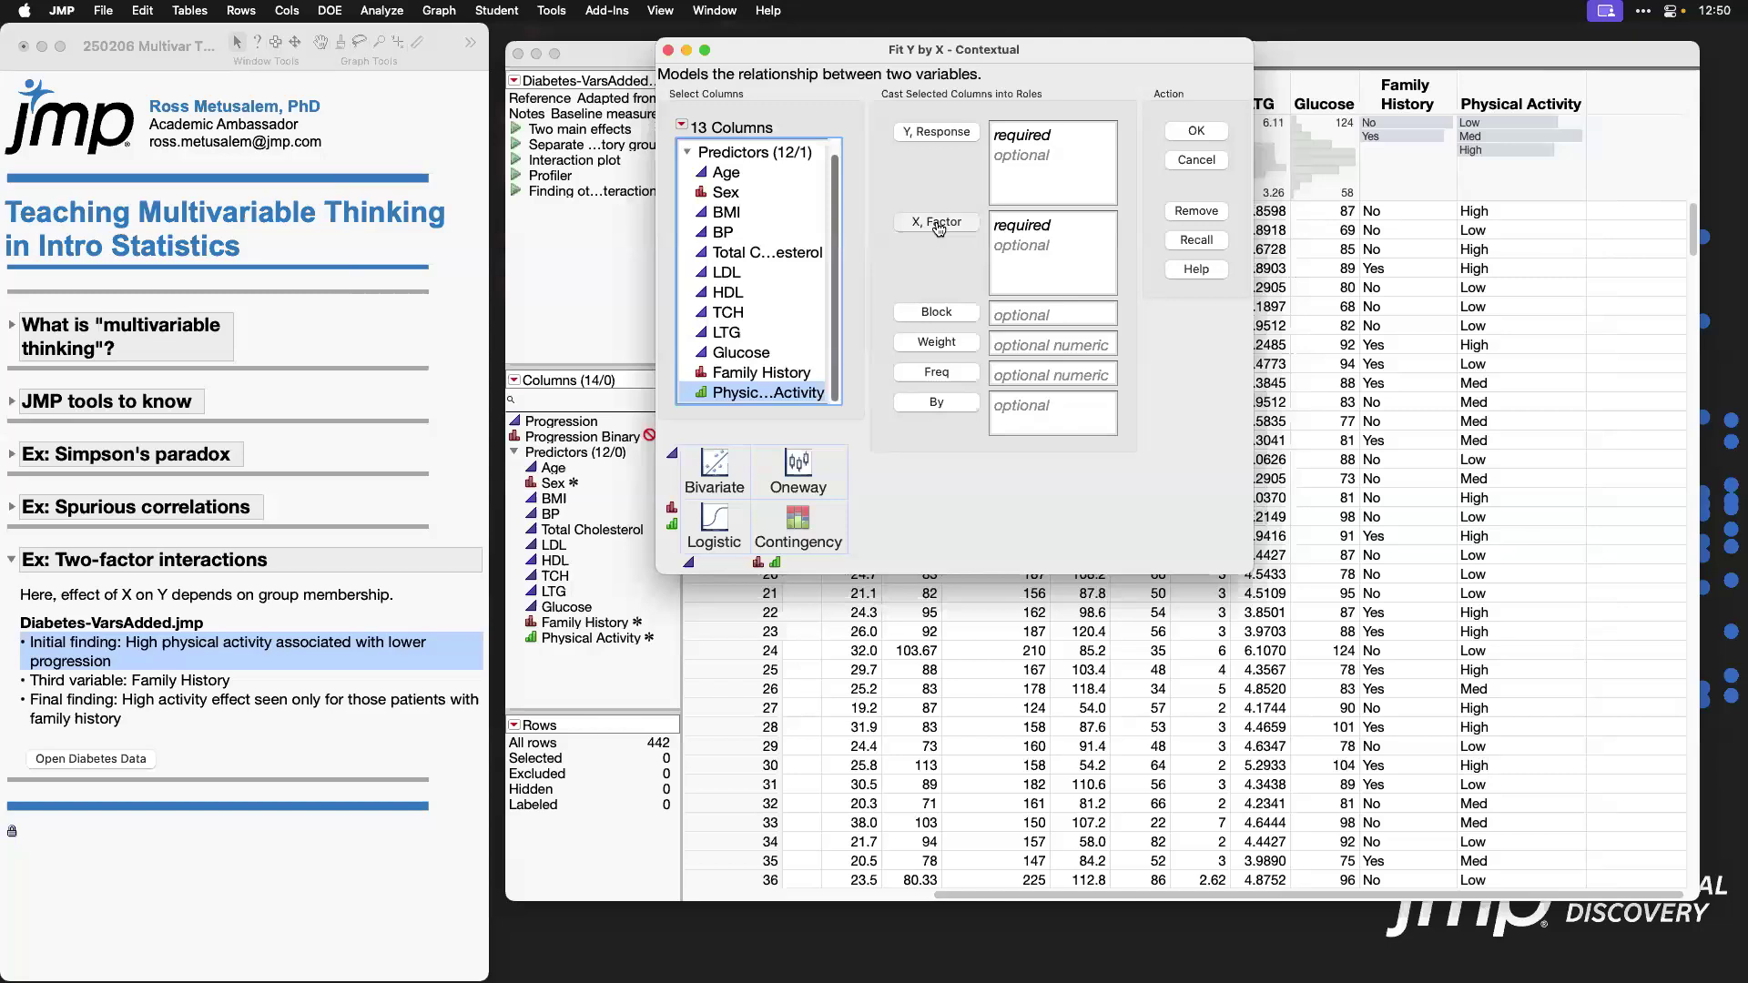
pyautogui.scroll(1, 754, 278)
pyautogui.click(774, 153)
pyautogui.click(937, 133)
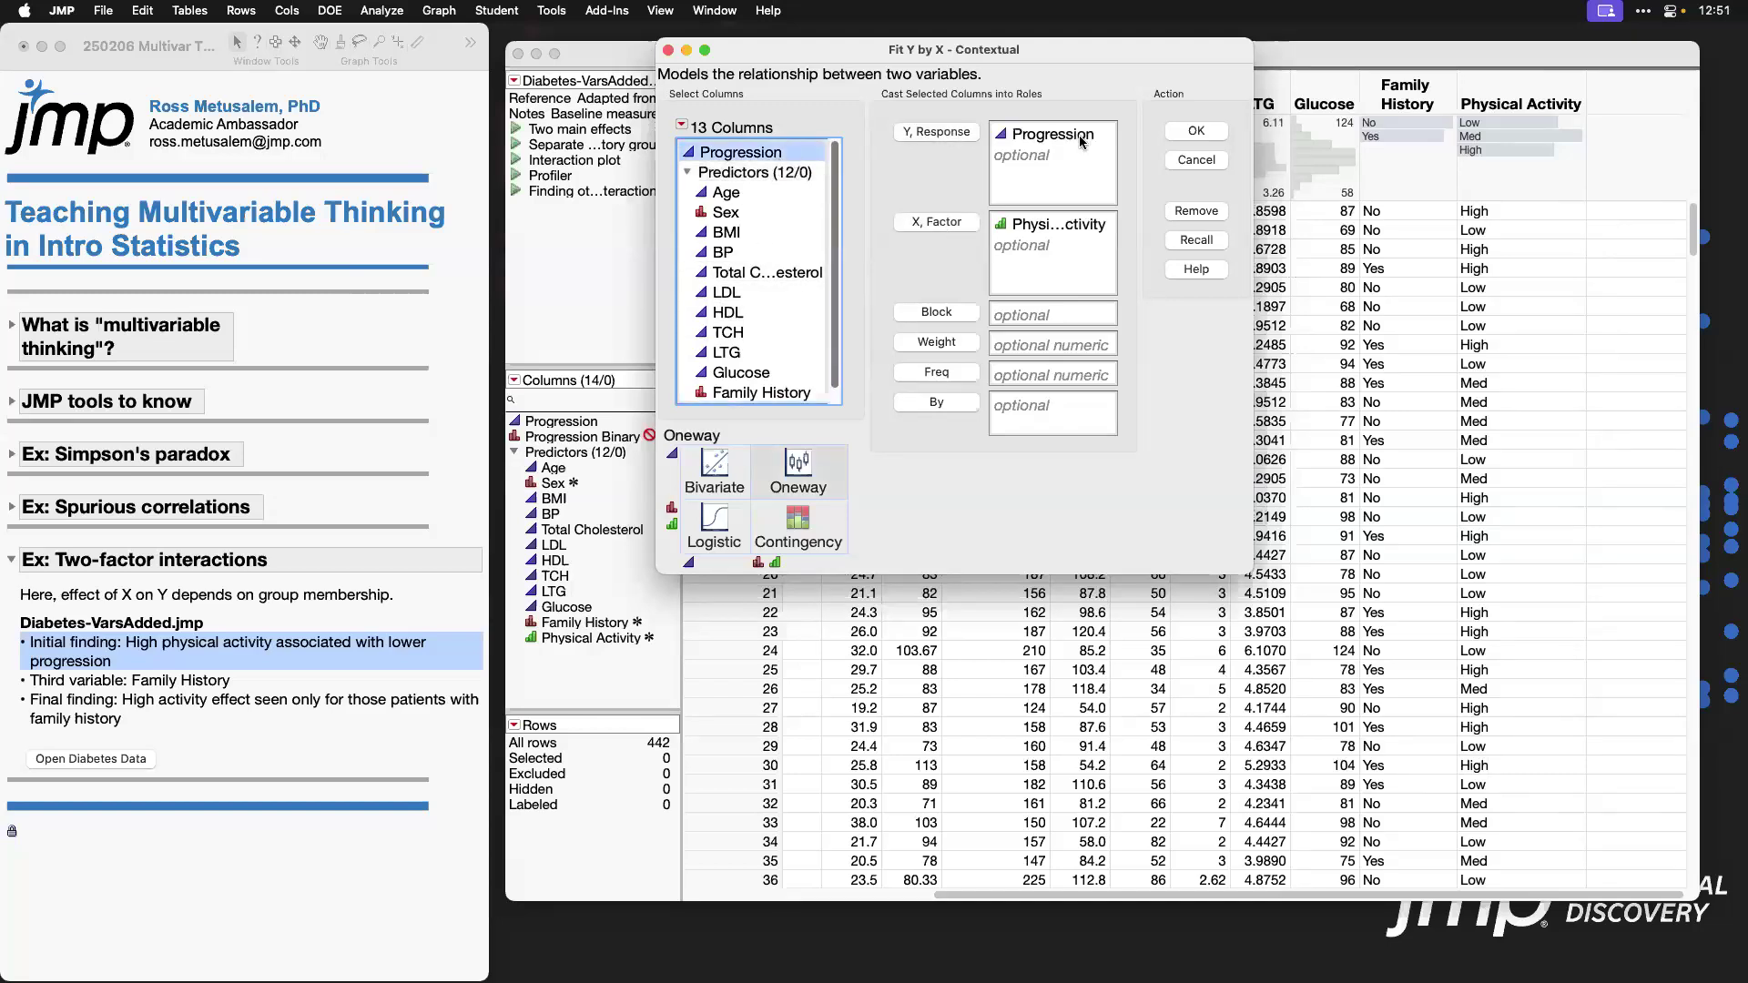
pyautogui.click(1200, 131)
pyautogui.moveTo(607, 97); pyautogui.dragTo(1108, 74)
# Step: Add Means/Anova to the Oneway report and collapse its Summary of Fit and Means for Oneway Anova sections
pyautogui.click(686, 118)
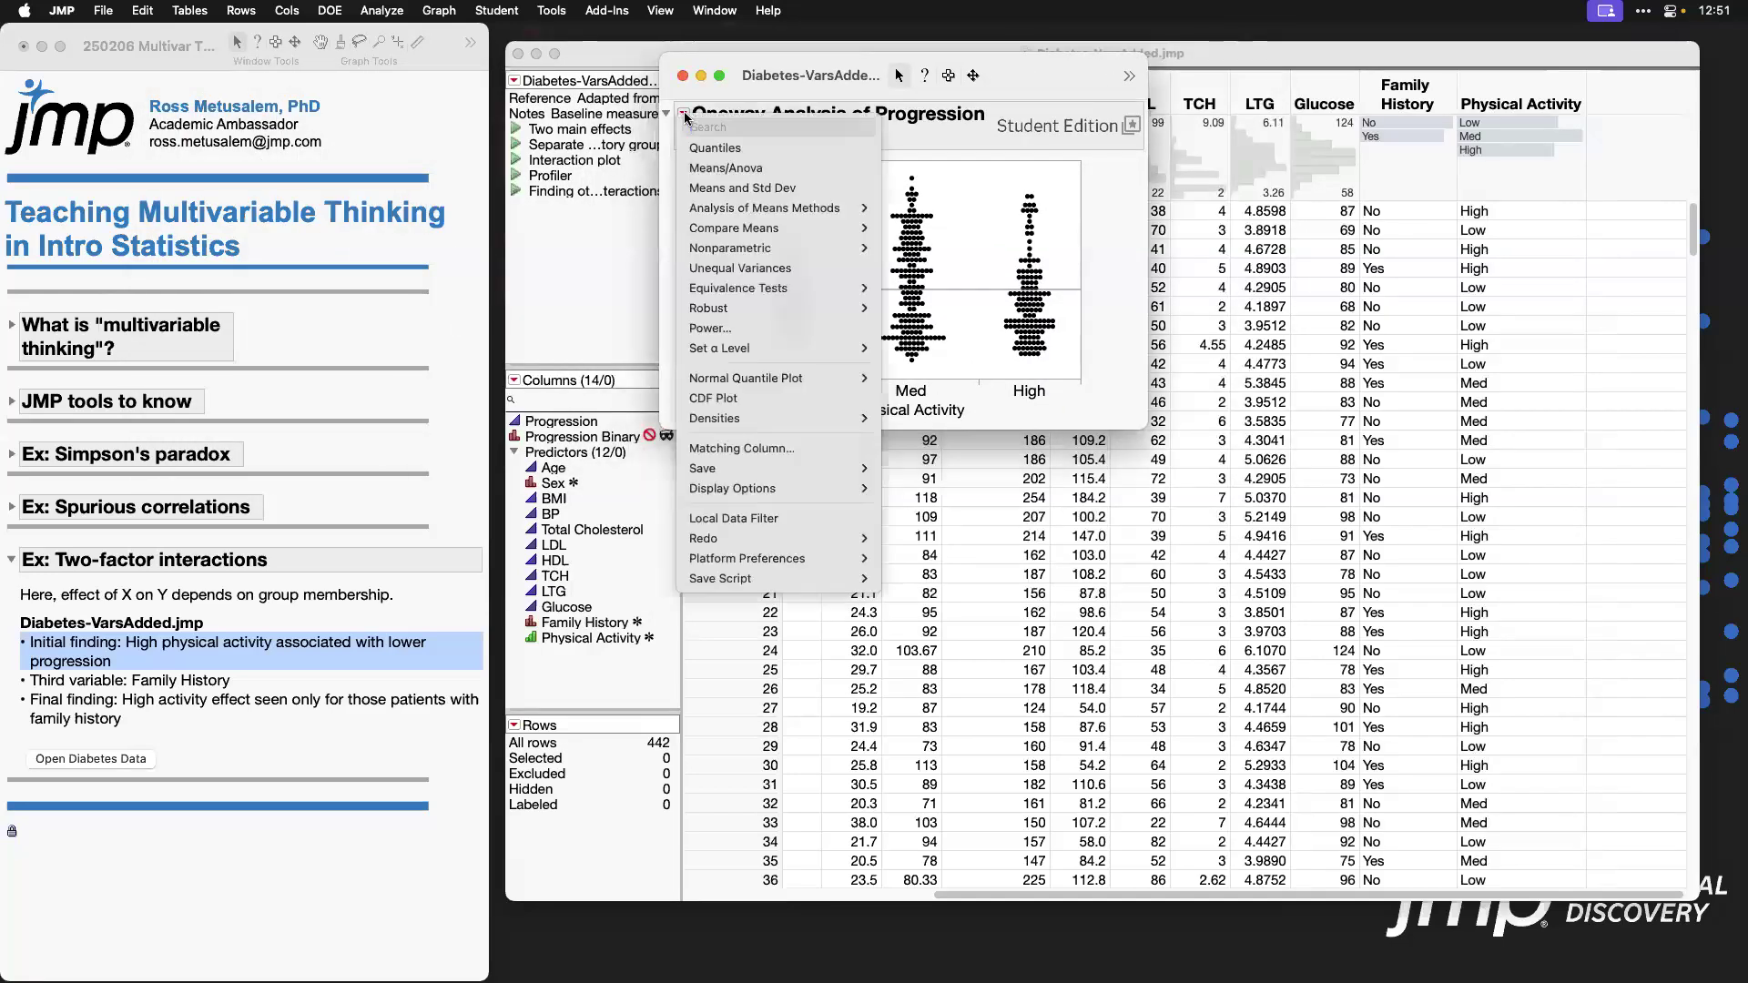
pyautogui.click(805, 170)
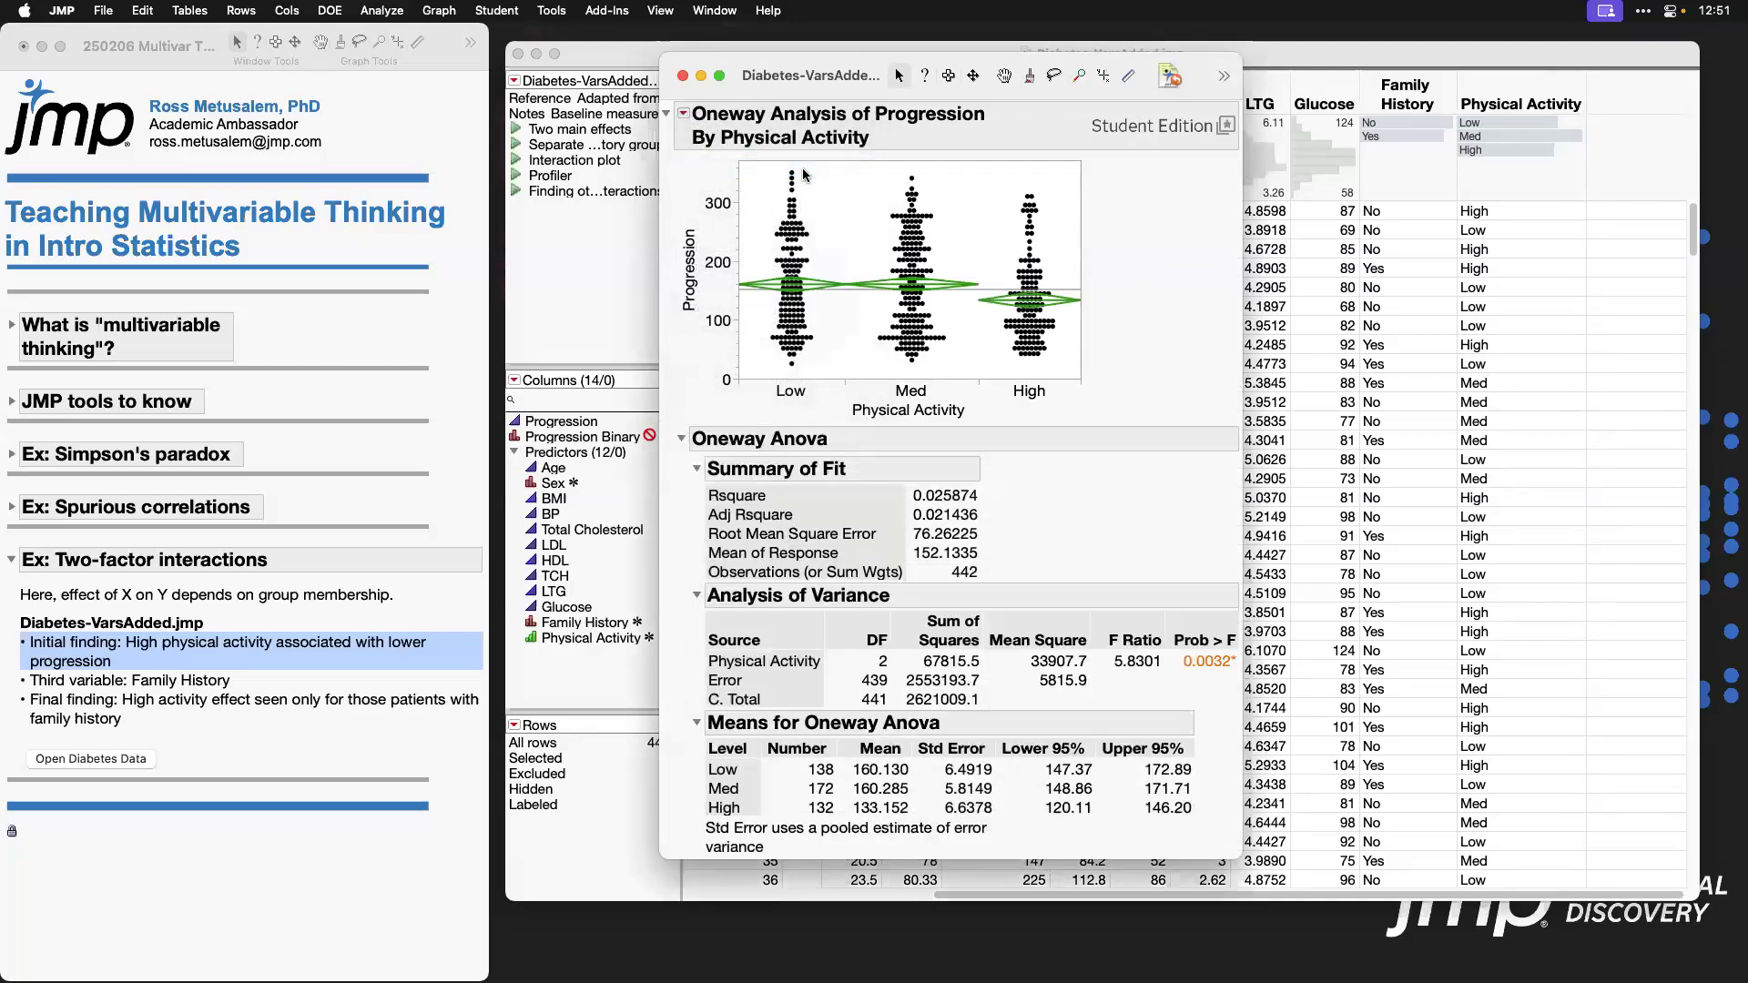
pyautogui.click(695, 470)
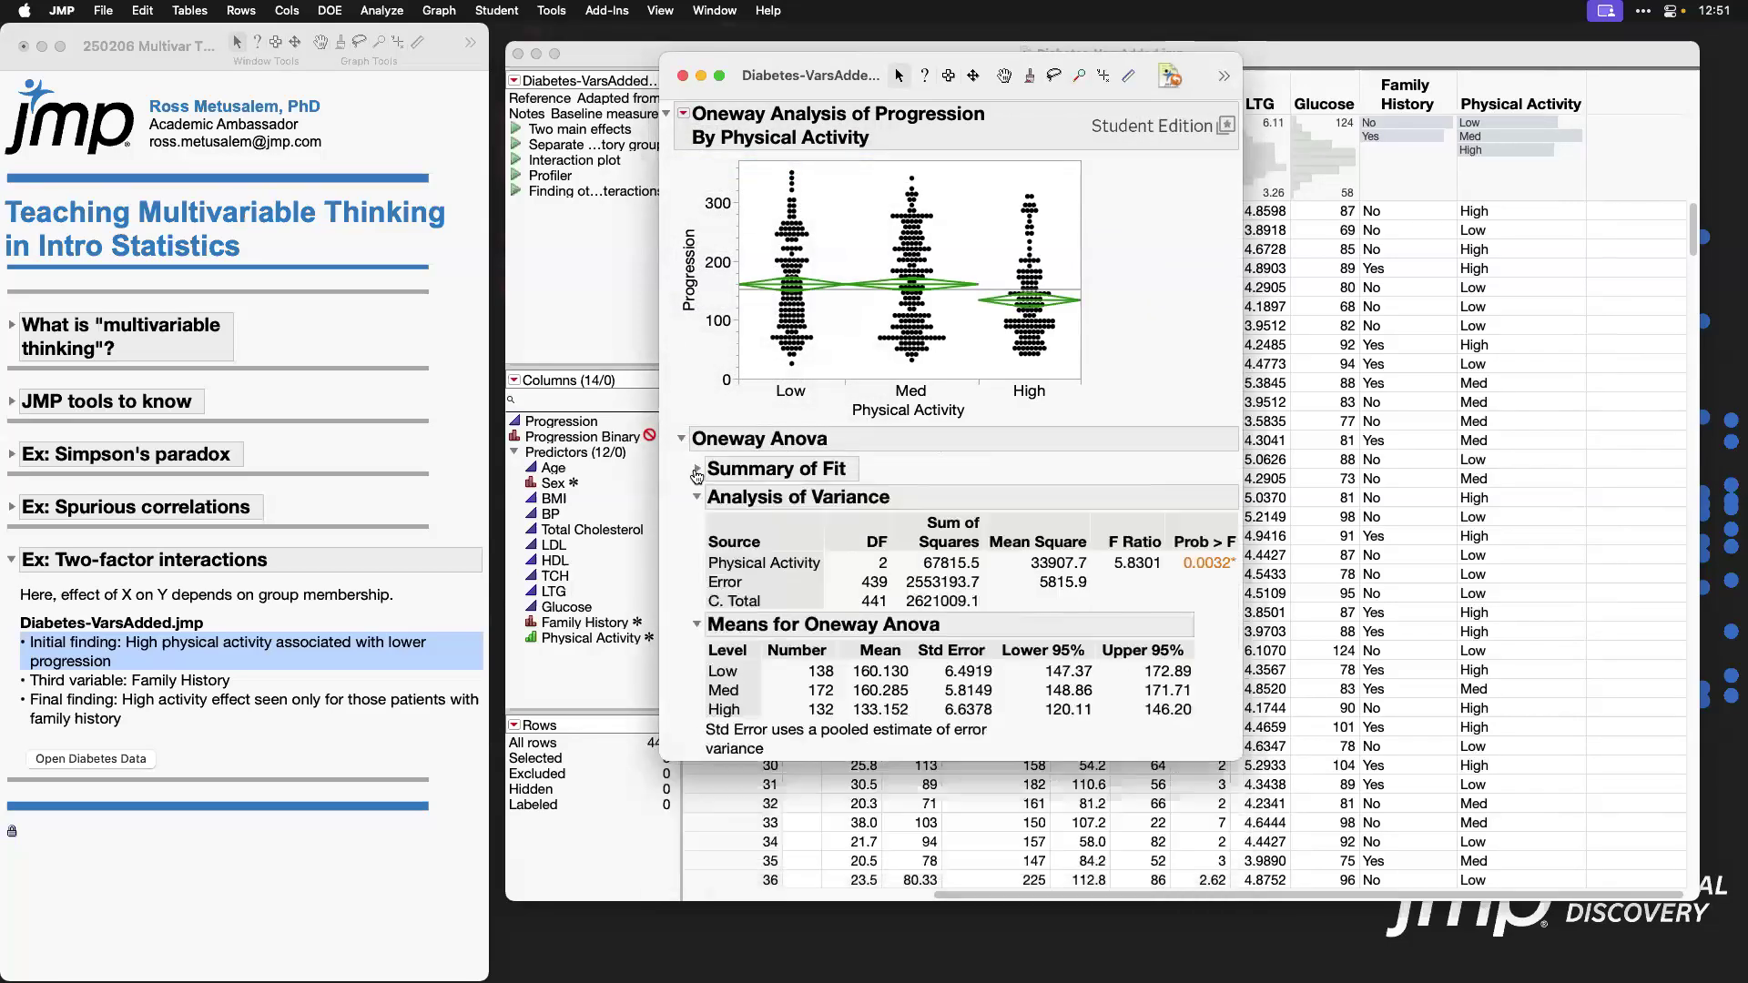
pyautogui.click(697, 627)
pyautogui.moveTo(1237, 583)
pyautogui.mouseDown()
pyautogui.moveTo(1171, 546)
pyautogui.moveTo(1203, 579)
pyautogui.mouseUp()
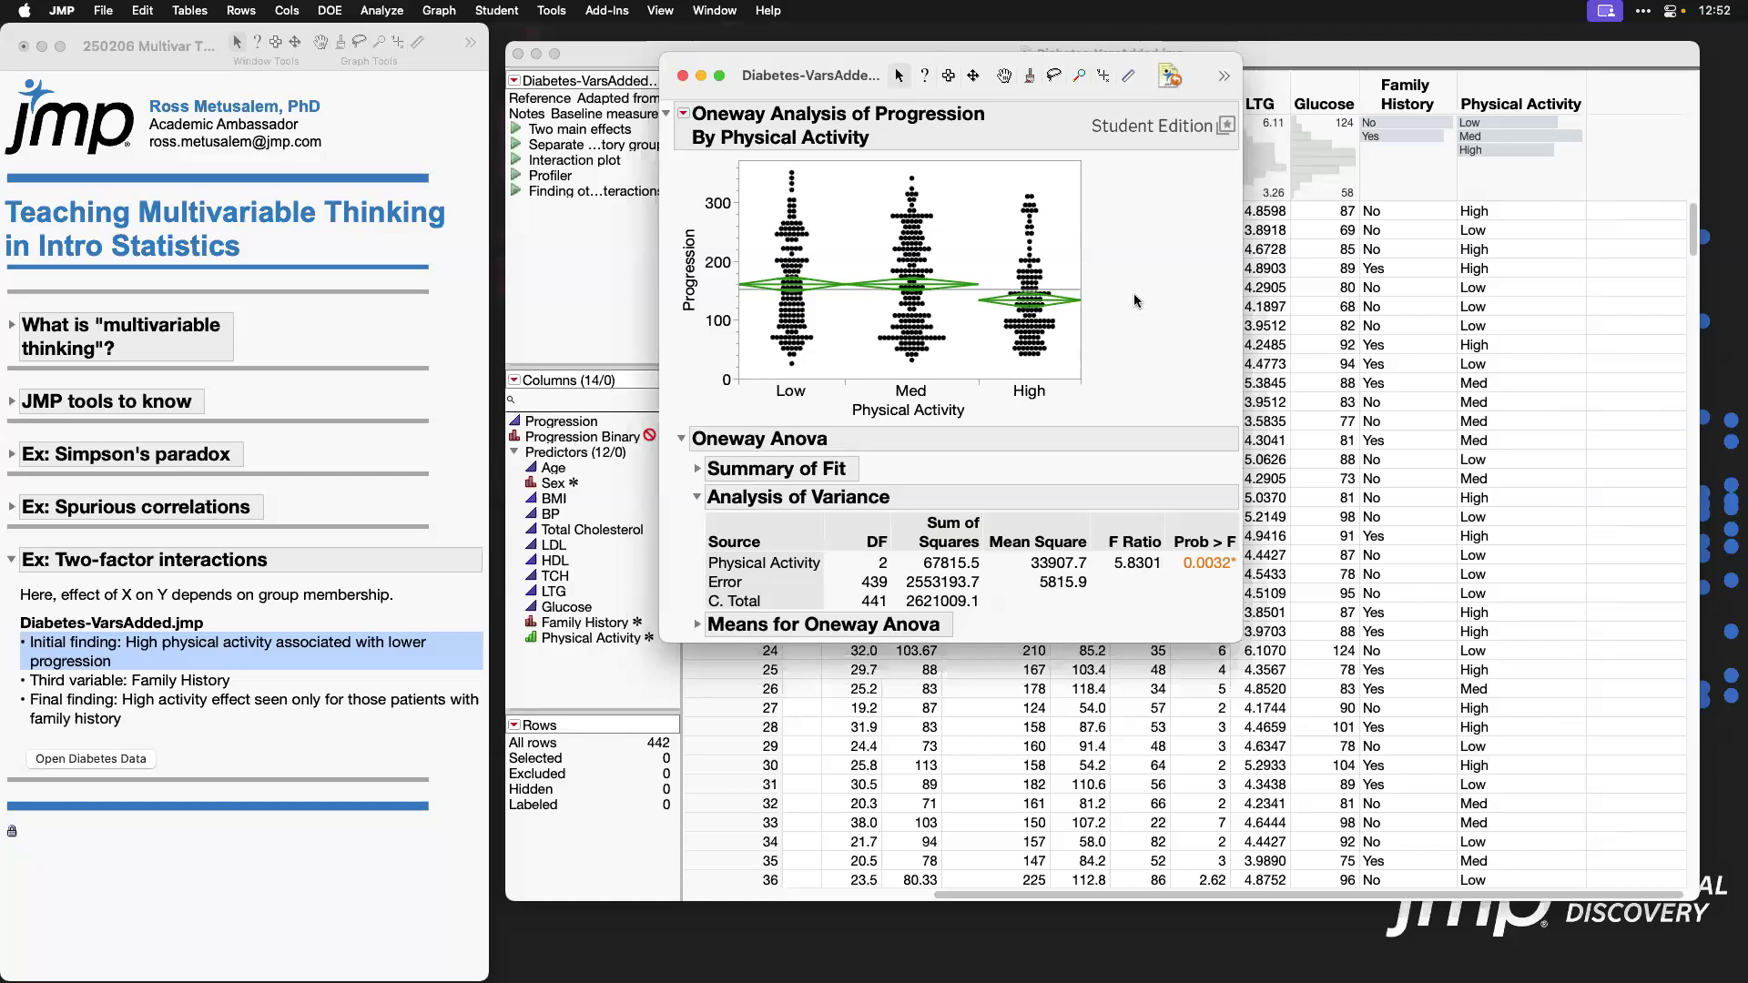
# Step: Add a Local Data Filter on Family History to the Oneway report
pyautogui.click(683, 114)
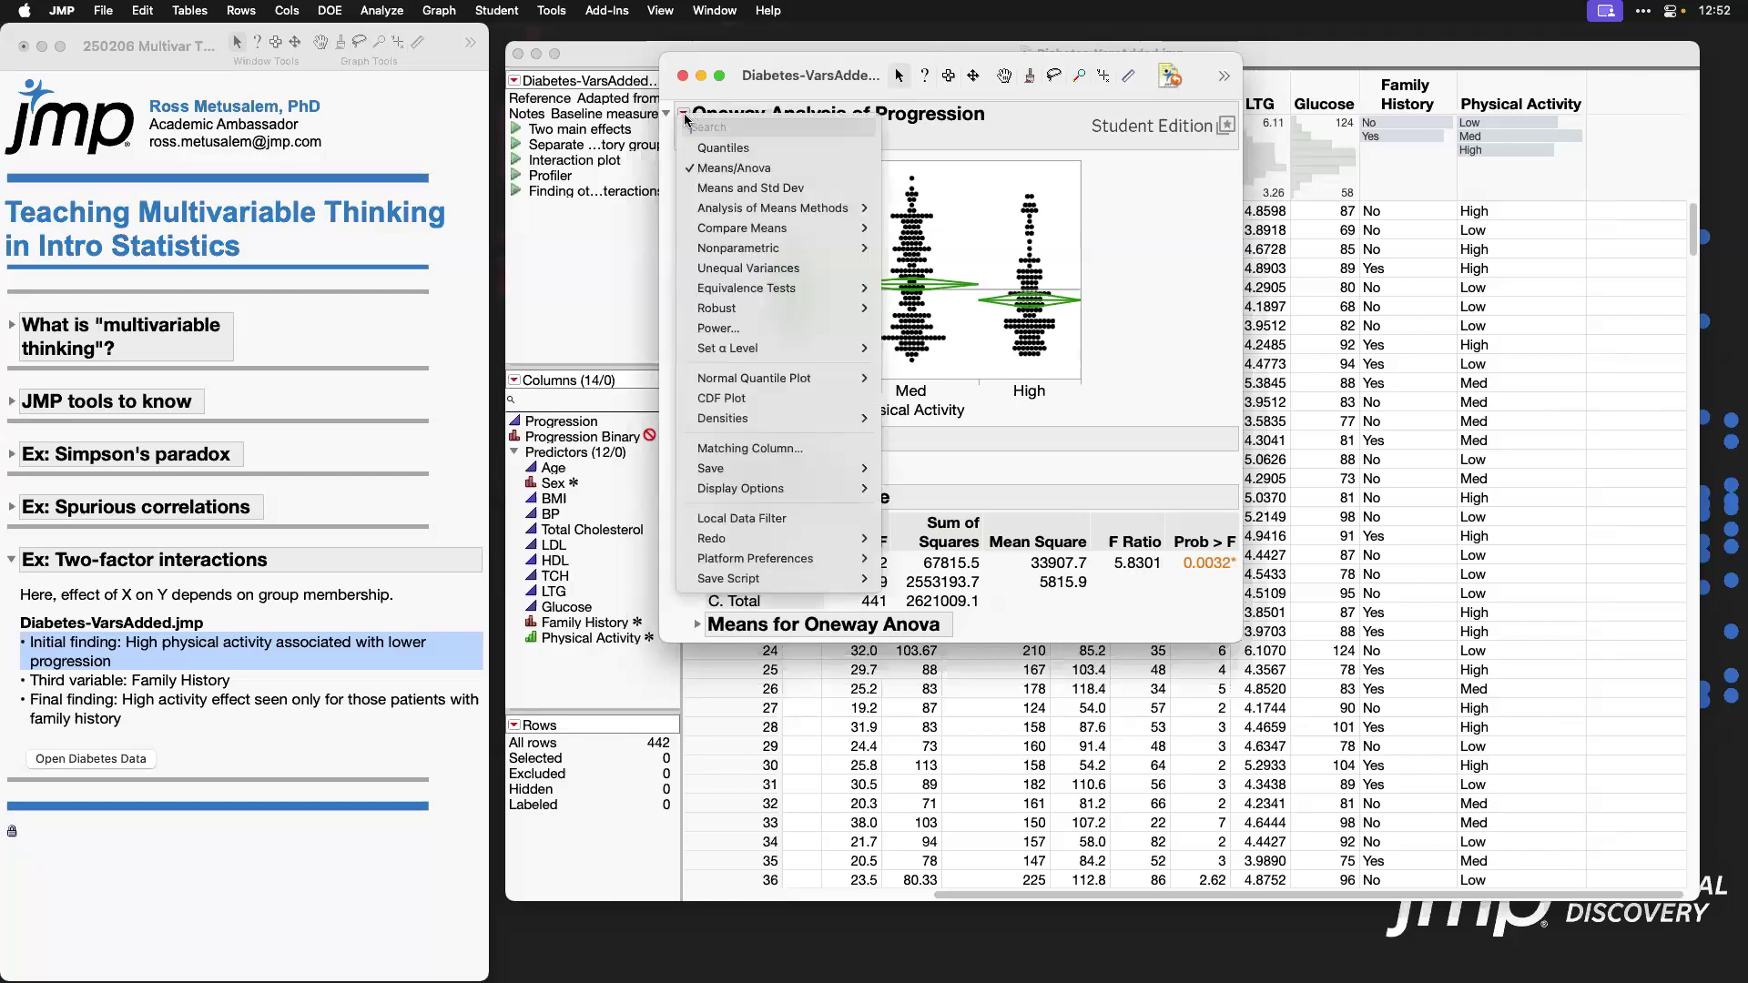
pyautogui.click(790, 519)
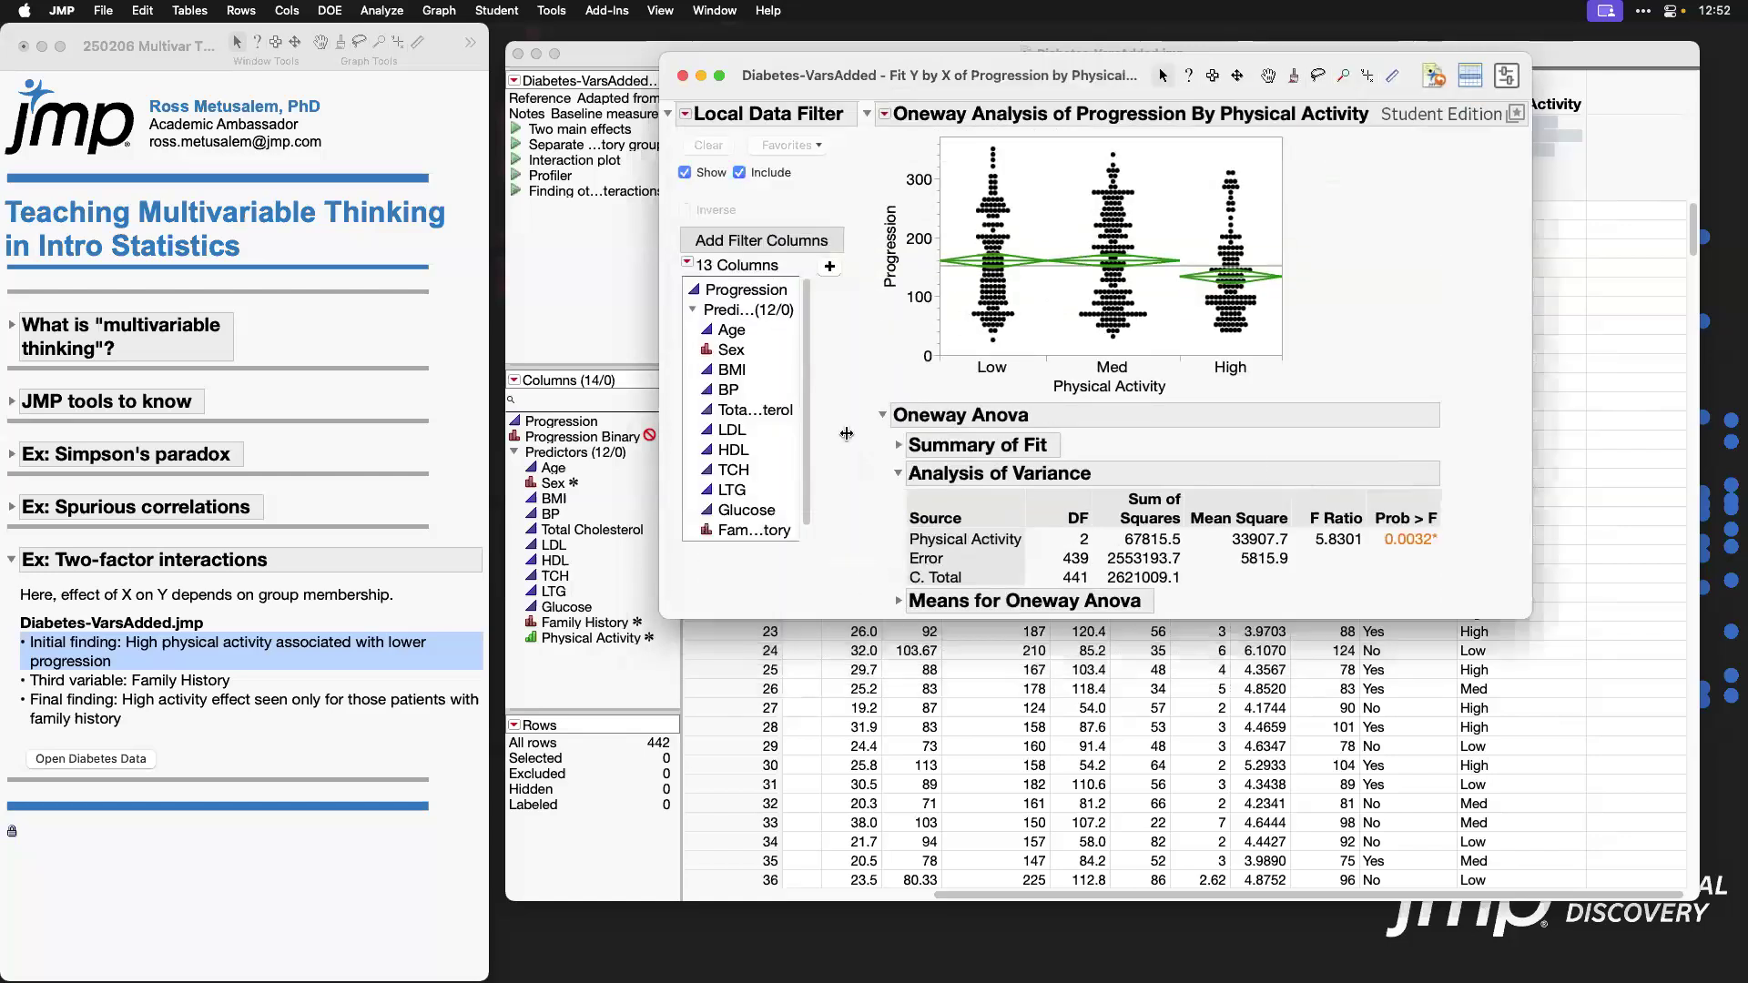
pyautogui.click(751, 510)
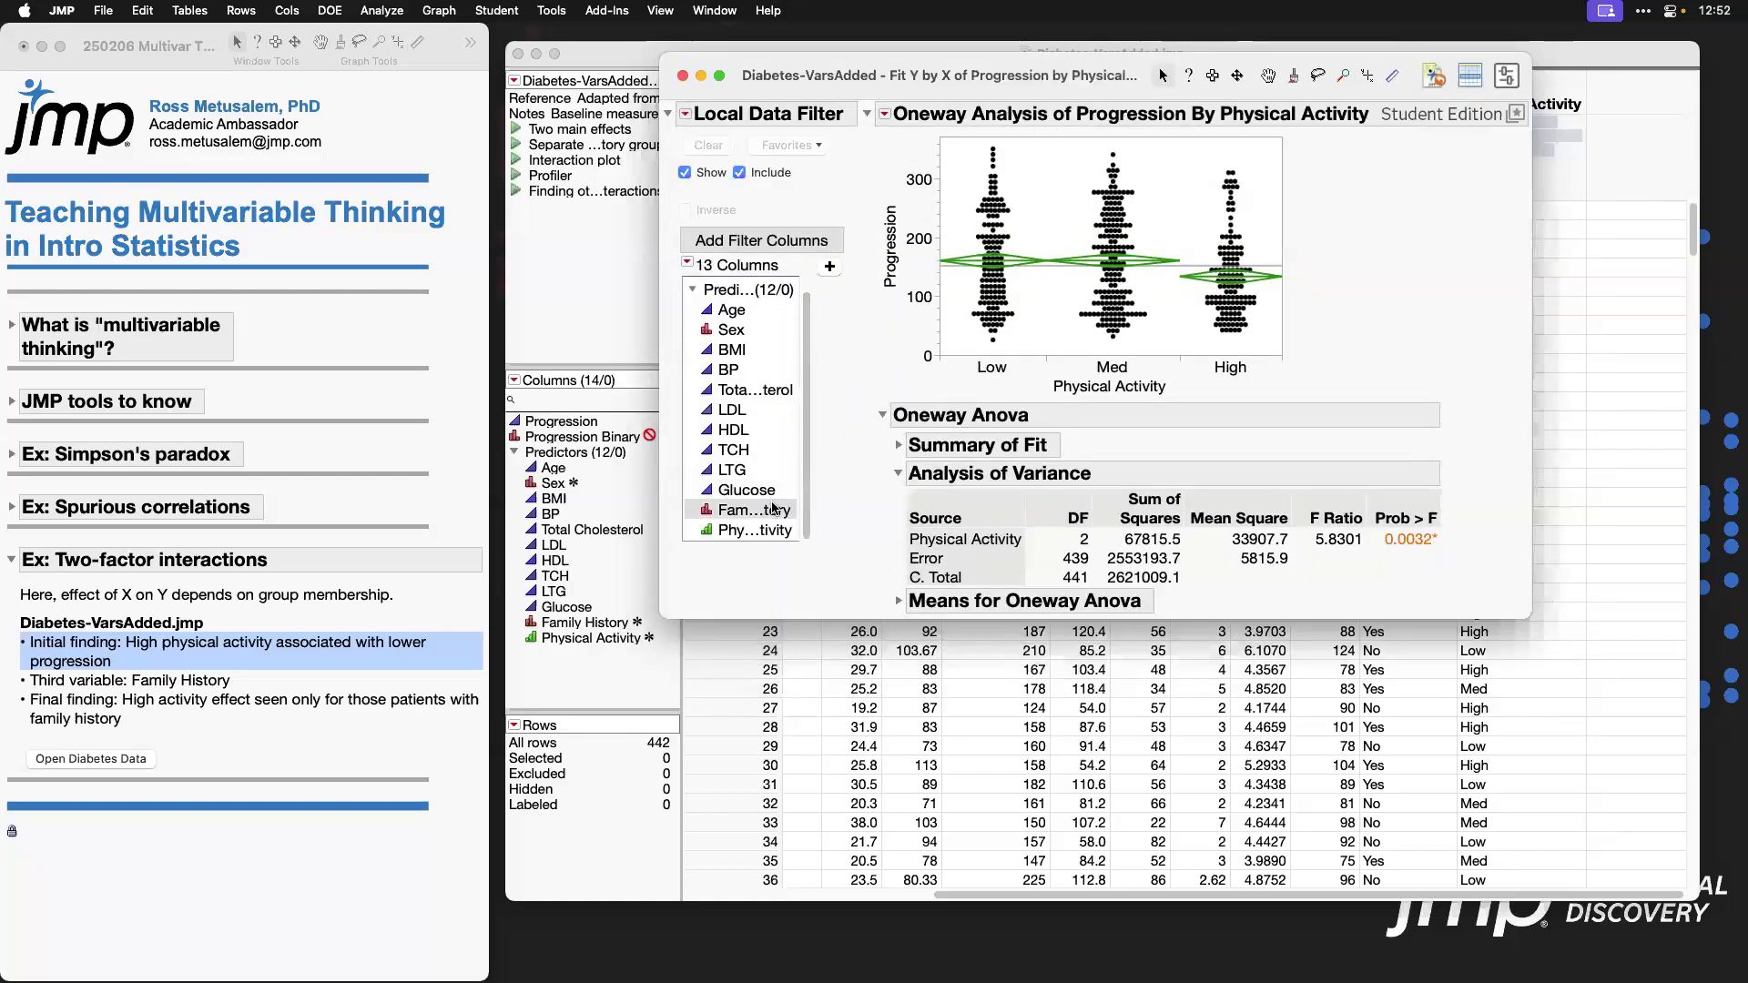
pyautogui.click(829, 266)
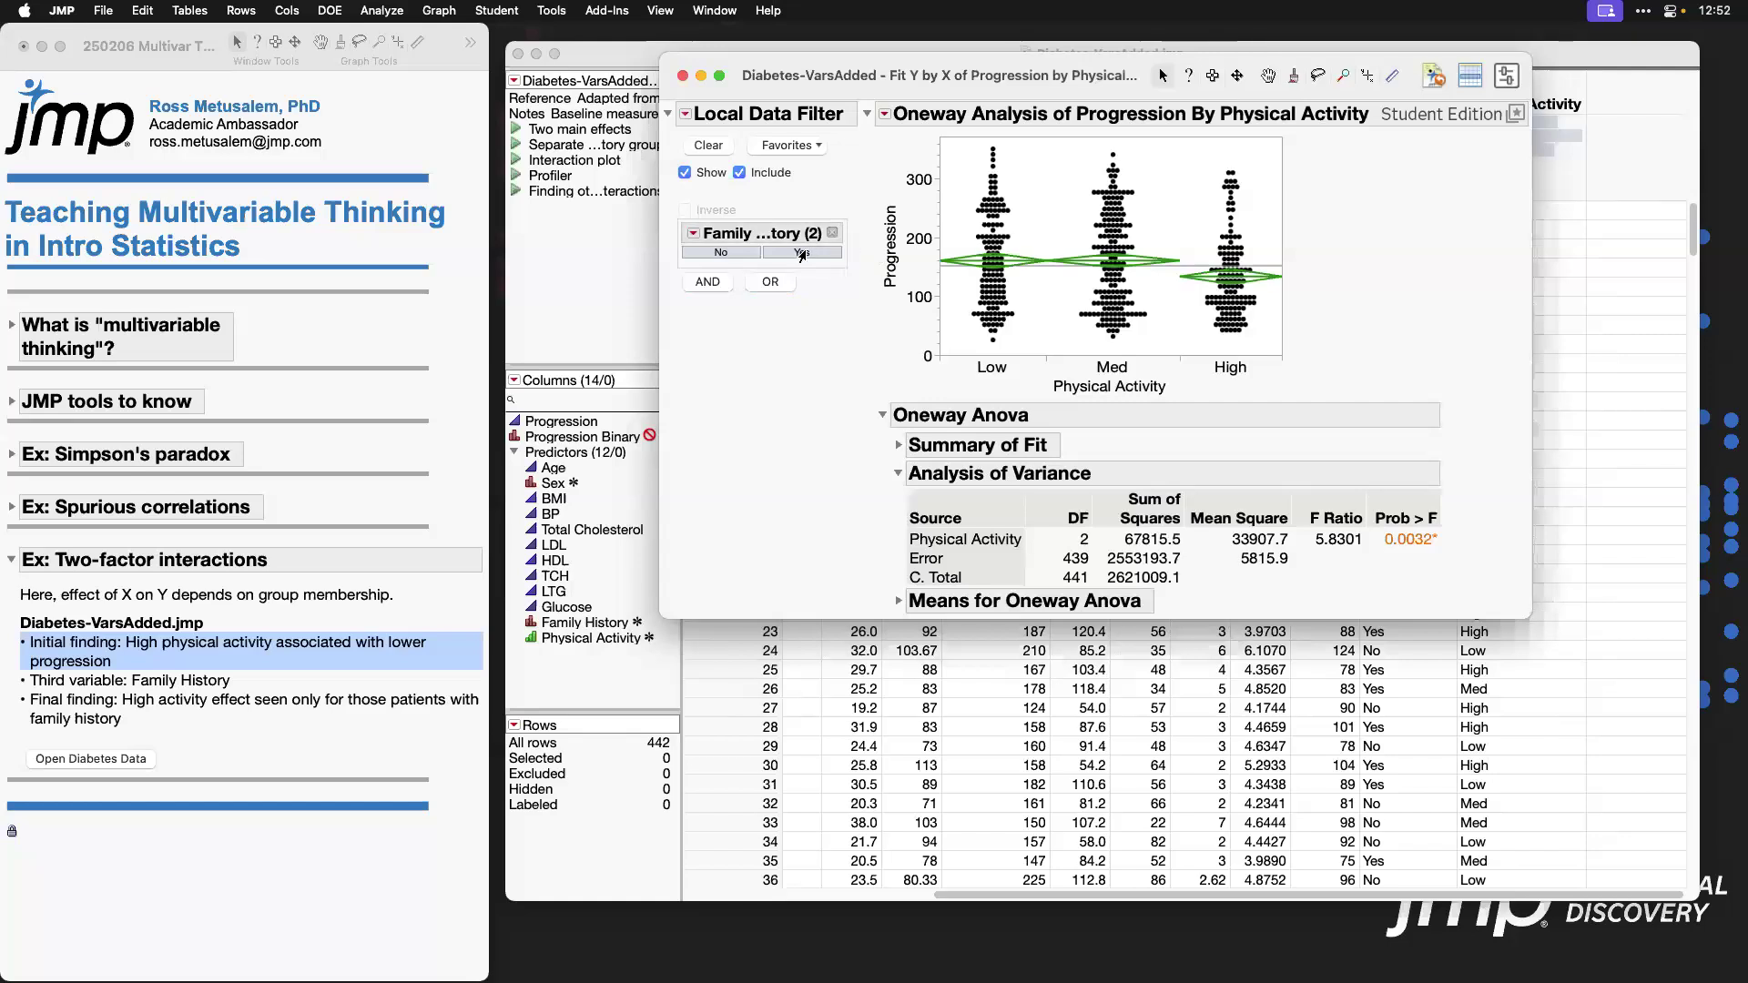
# Step: Compare the Oneway results for Family History Yes and No by alternating the filter, and close the report
pyautogui.click(802, 253)
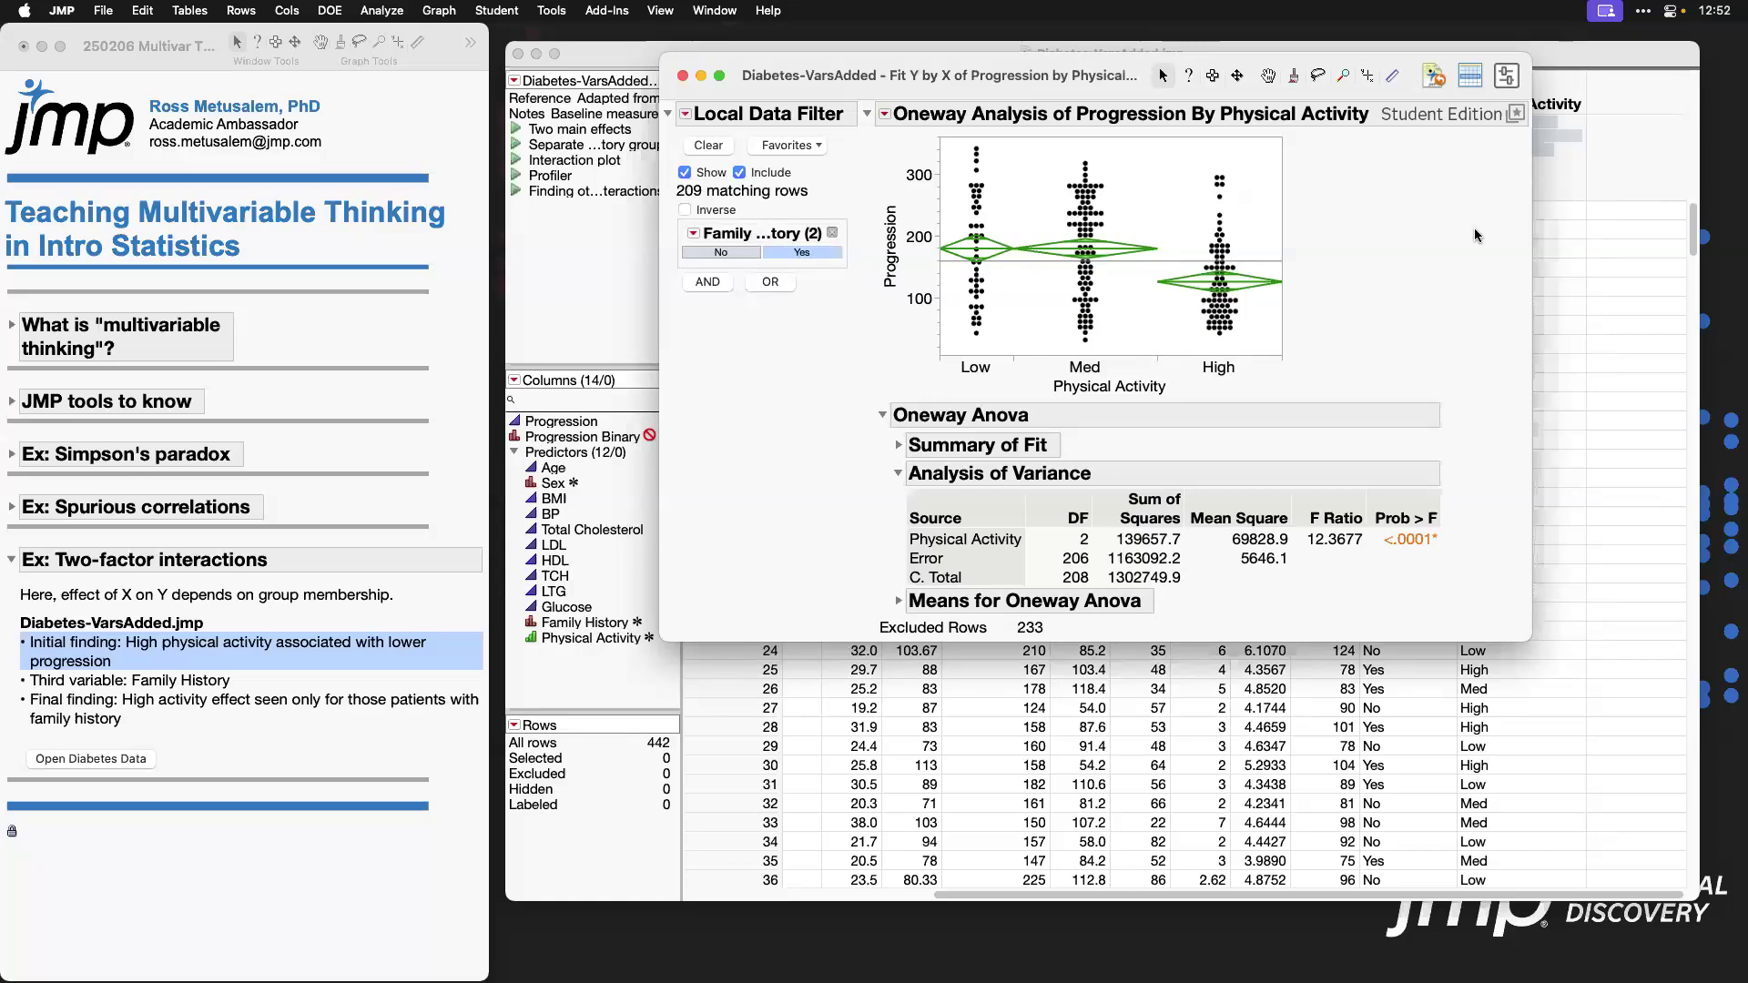
pyautogui.click(696, 258)
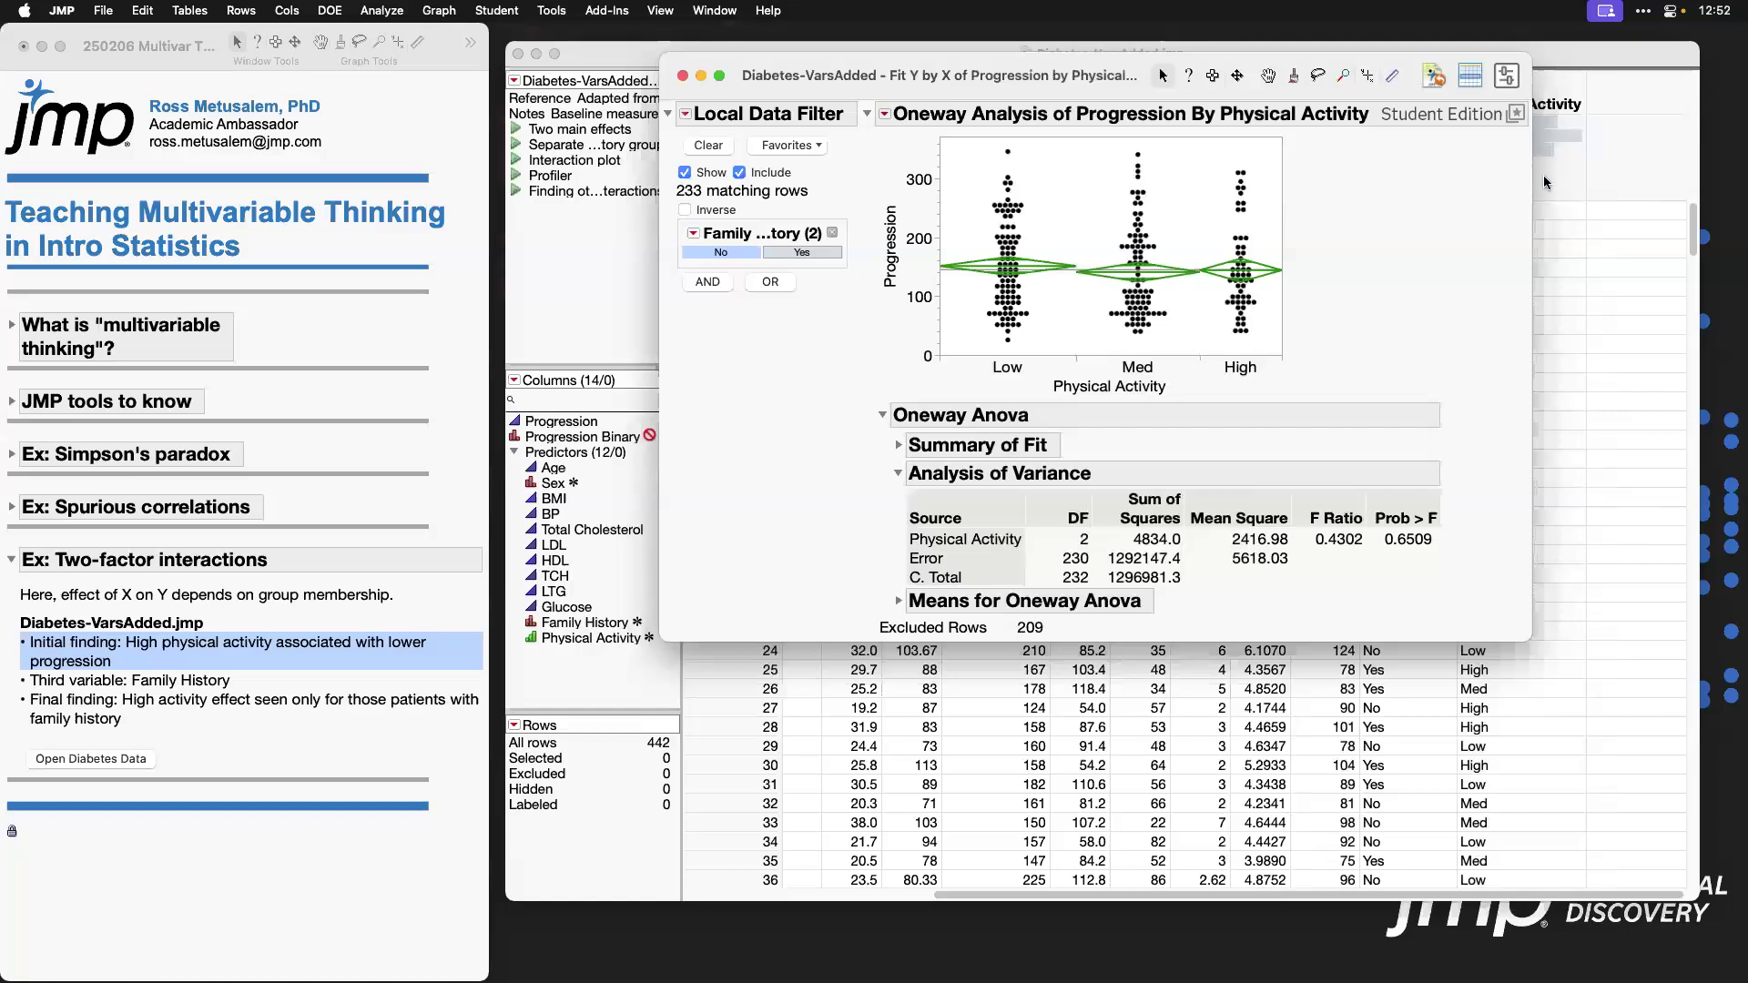
pyautogui.moveTo(1328, 565)
pyautogui.mouseDown()
pyautogui.moveTo(1385, 515)
pyautogui.moveTo(1298, 475)
pyautogui.moveTo(1316, 569)
pyautogui.moveTo(1344, 567)
pyautogui.mouseUp()
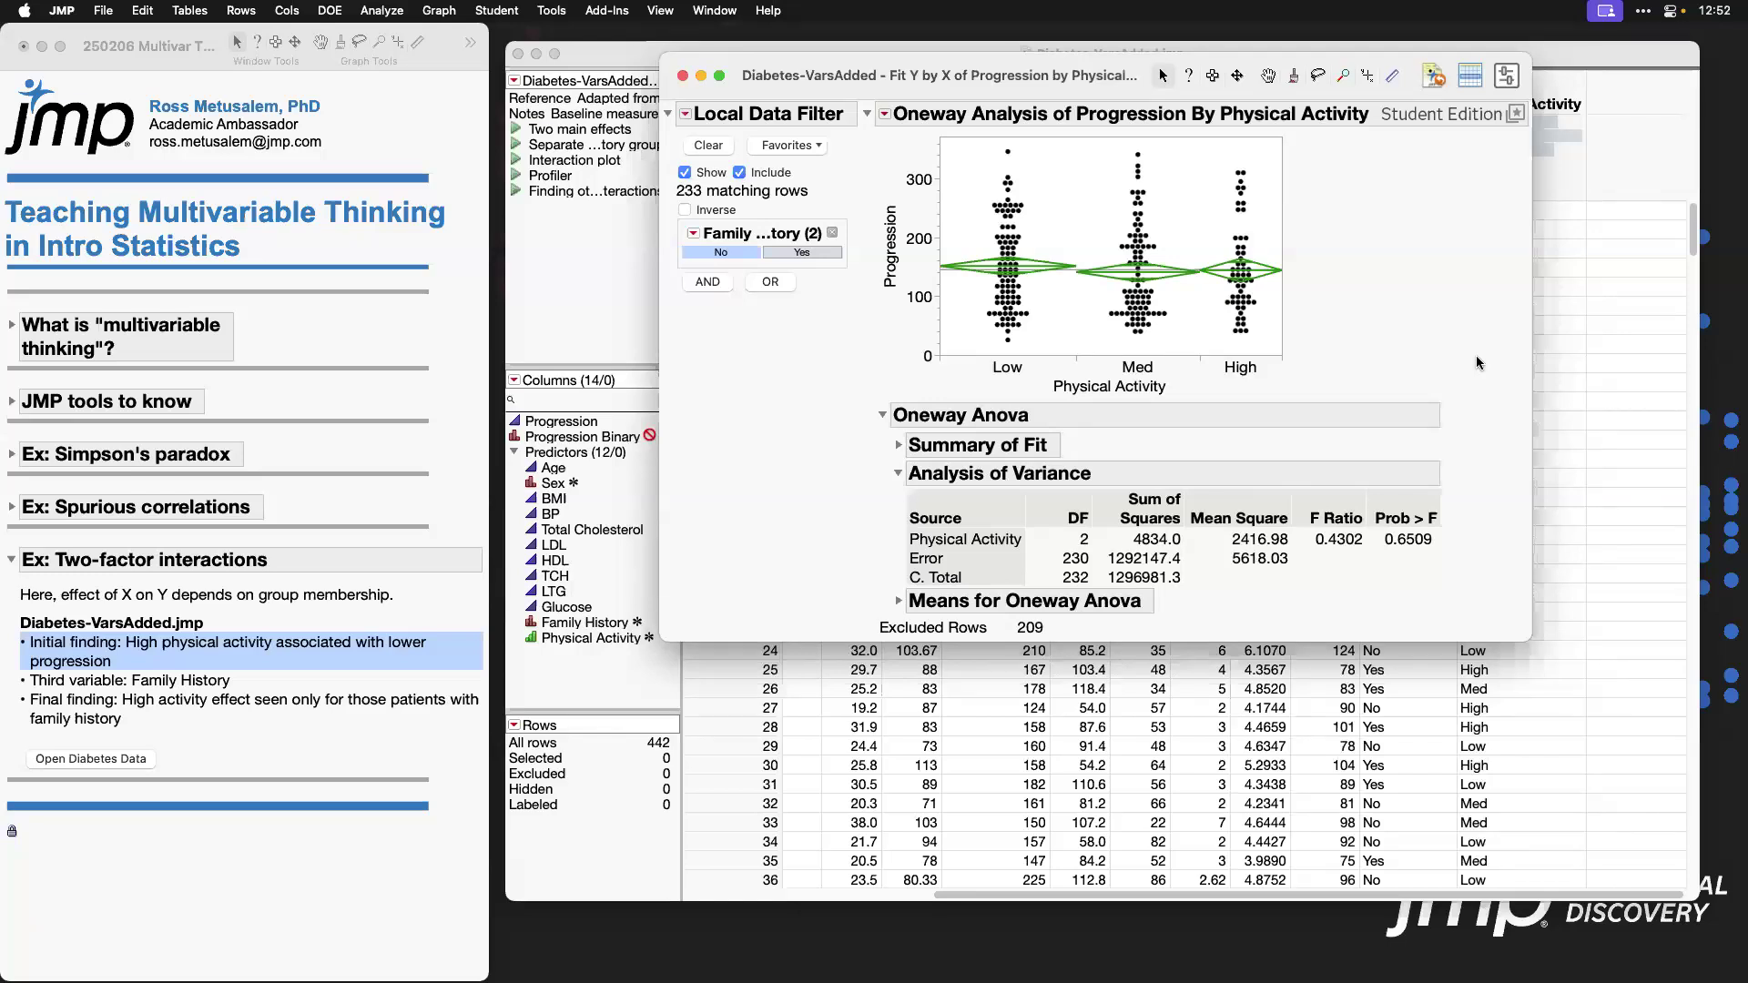
pyautogui.click(816, 254)
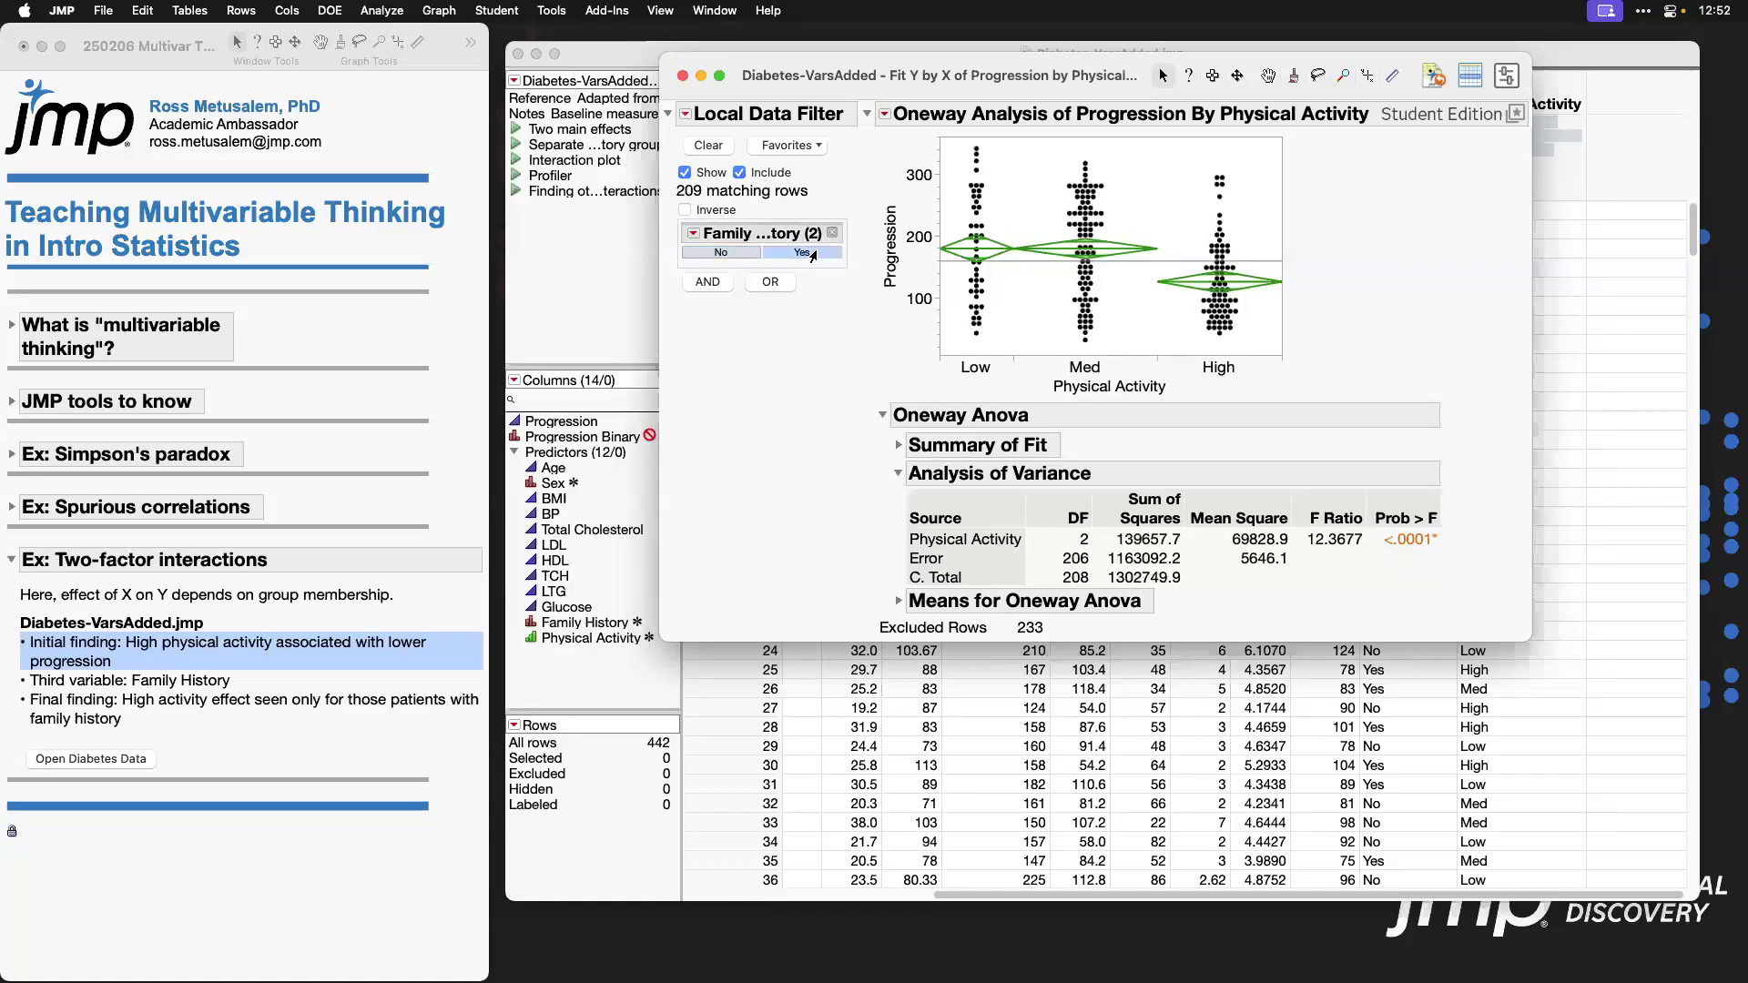
pyautogui.click(736, 253)
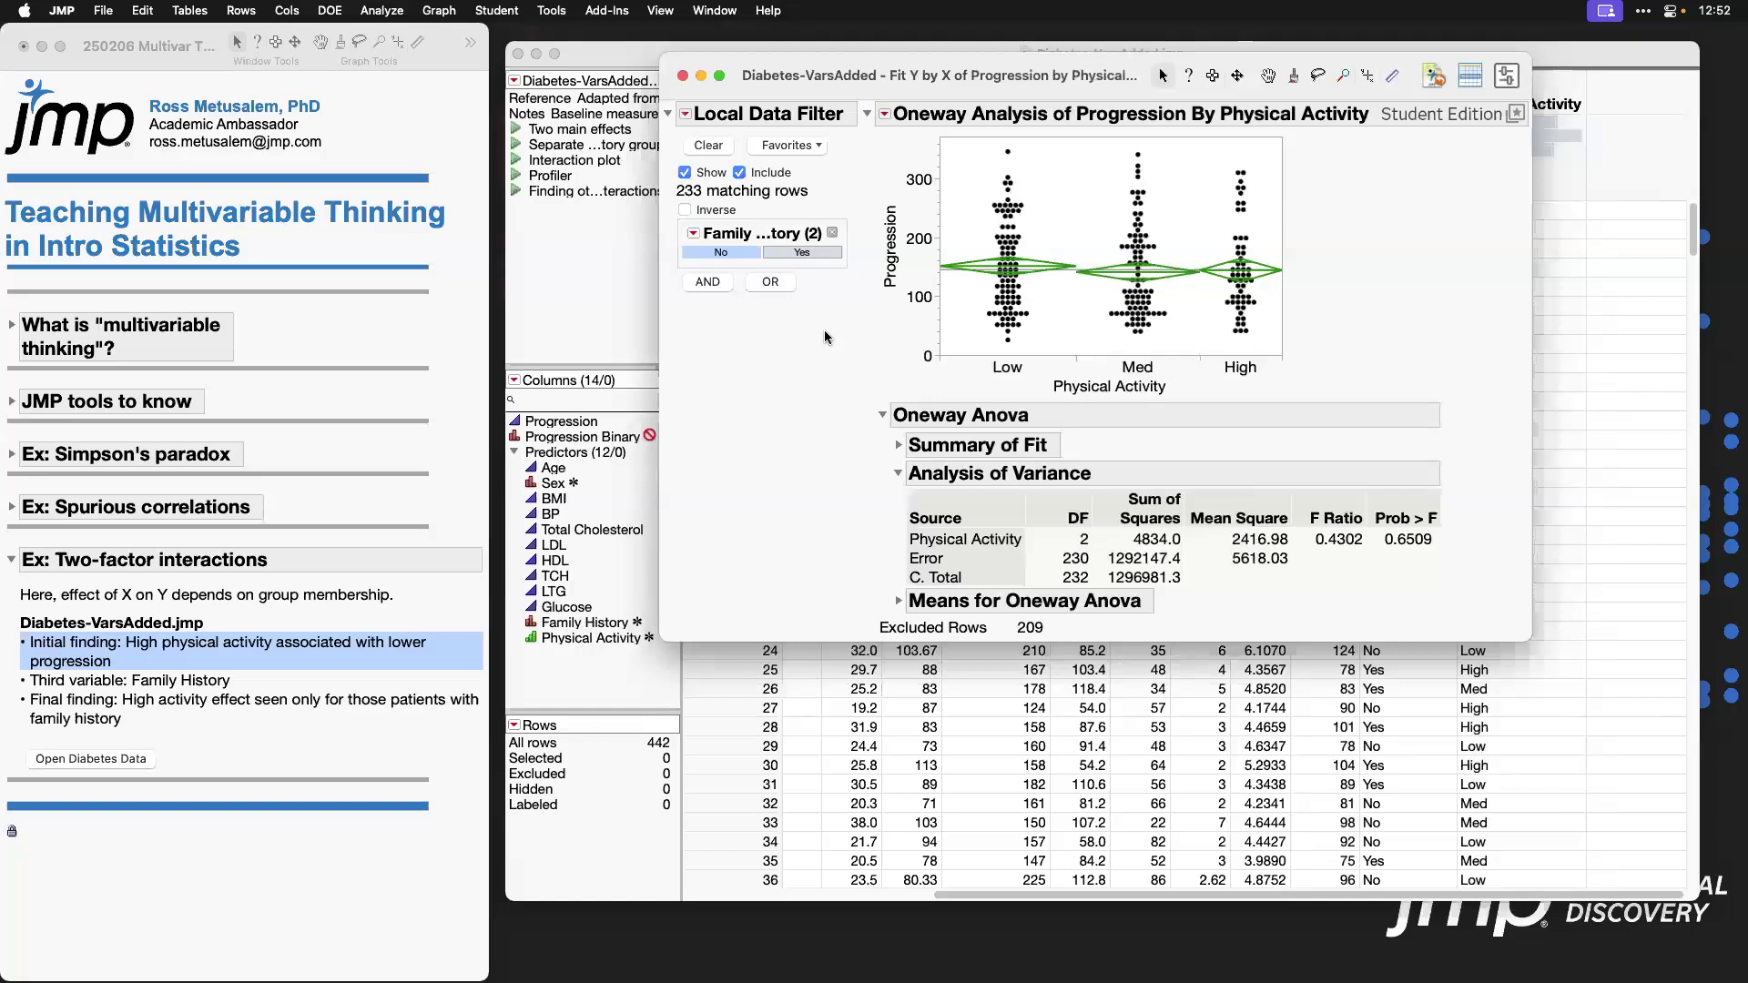
pyautogui.click(683, 76)
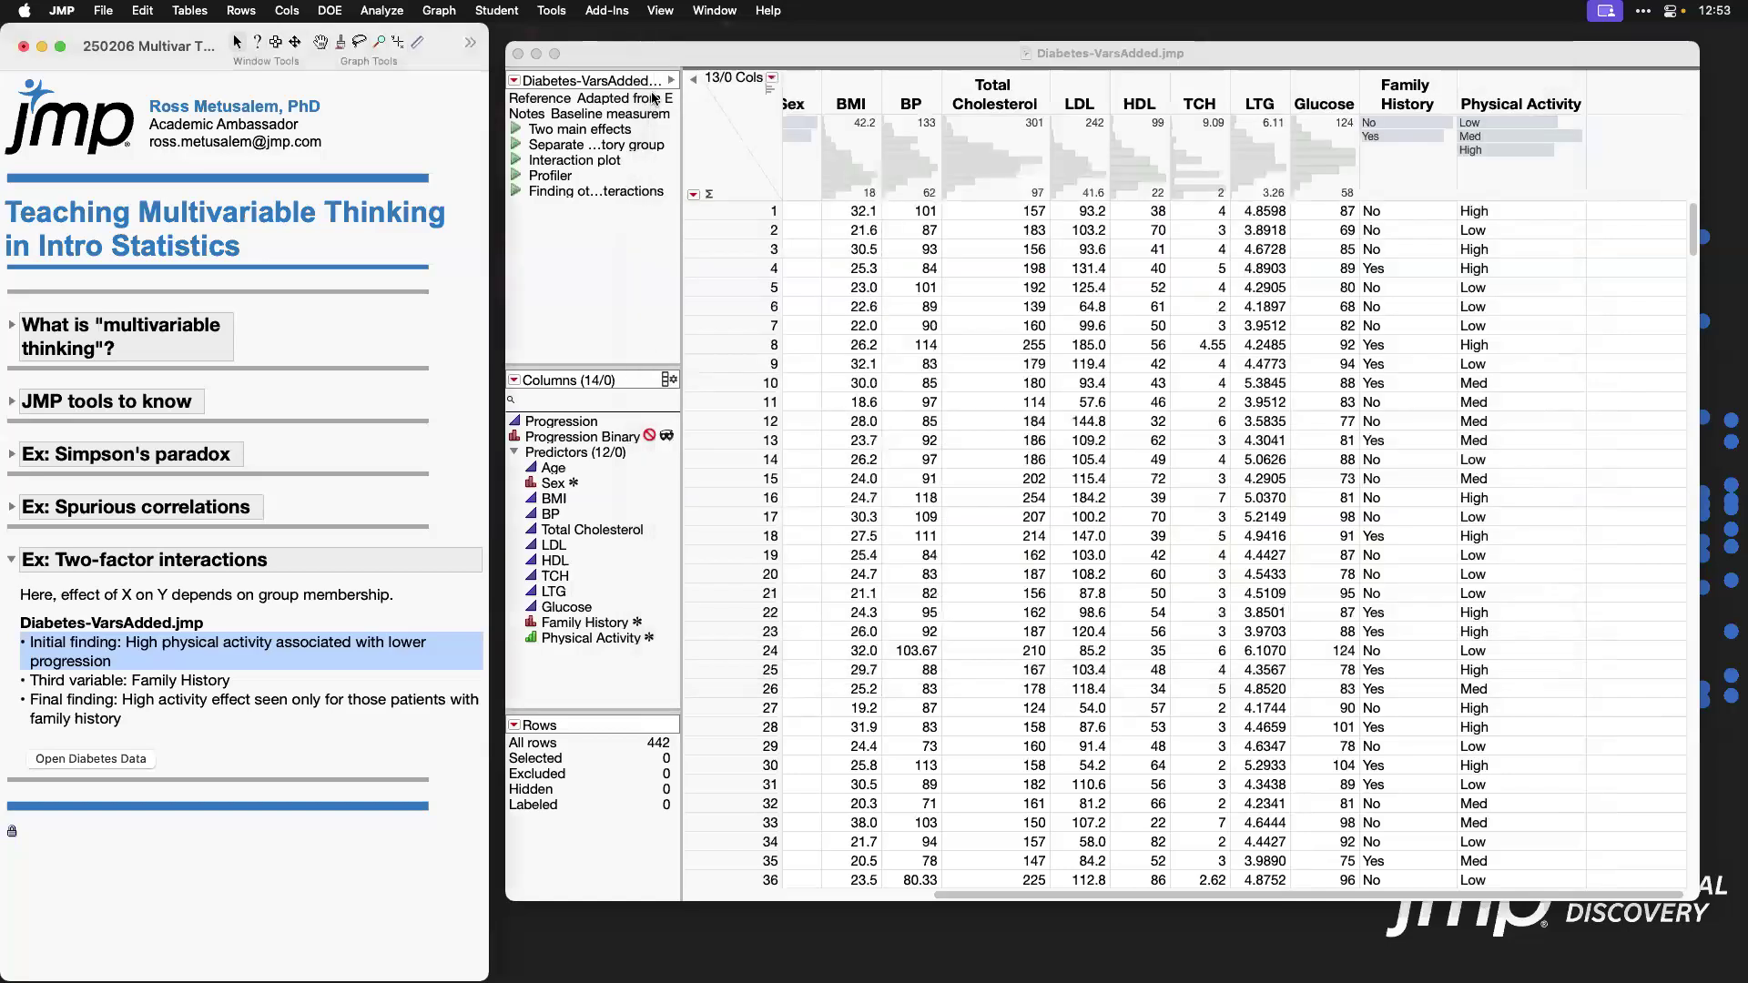
# Step: Open Graph Builder in an enlarged window and plot Progression on Y against Physical Activity on X
pyautogui.click(439, 10)
pyautogui.click(770, 82)
pyautogui.moveTo(1395, 598); pyautogui.dragTo(1663, 813)
pyautogui.moveTo(628, 190); pyautogui.dragTo(797, 351)
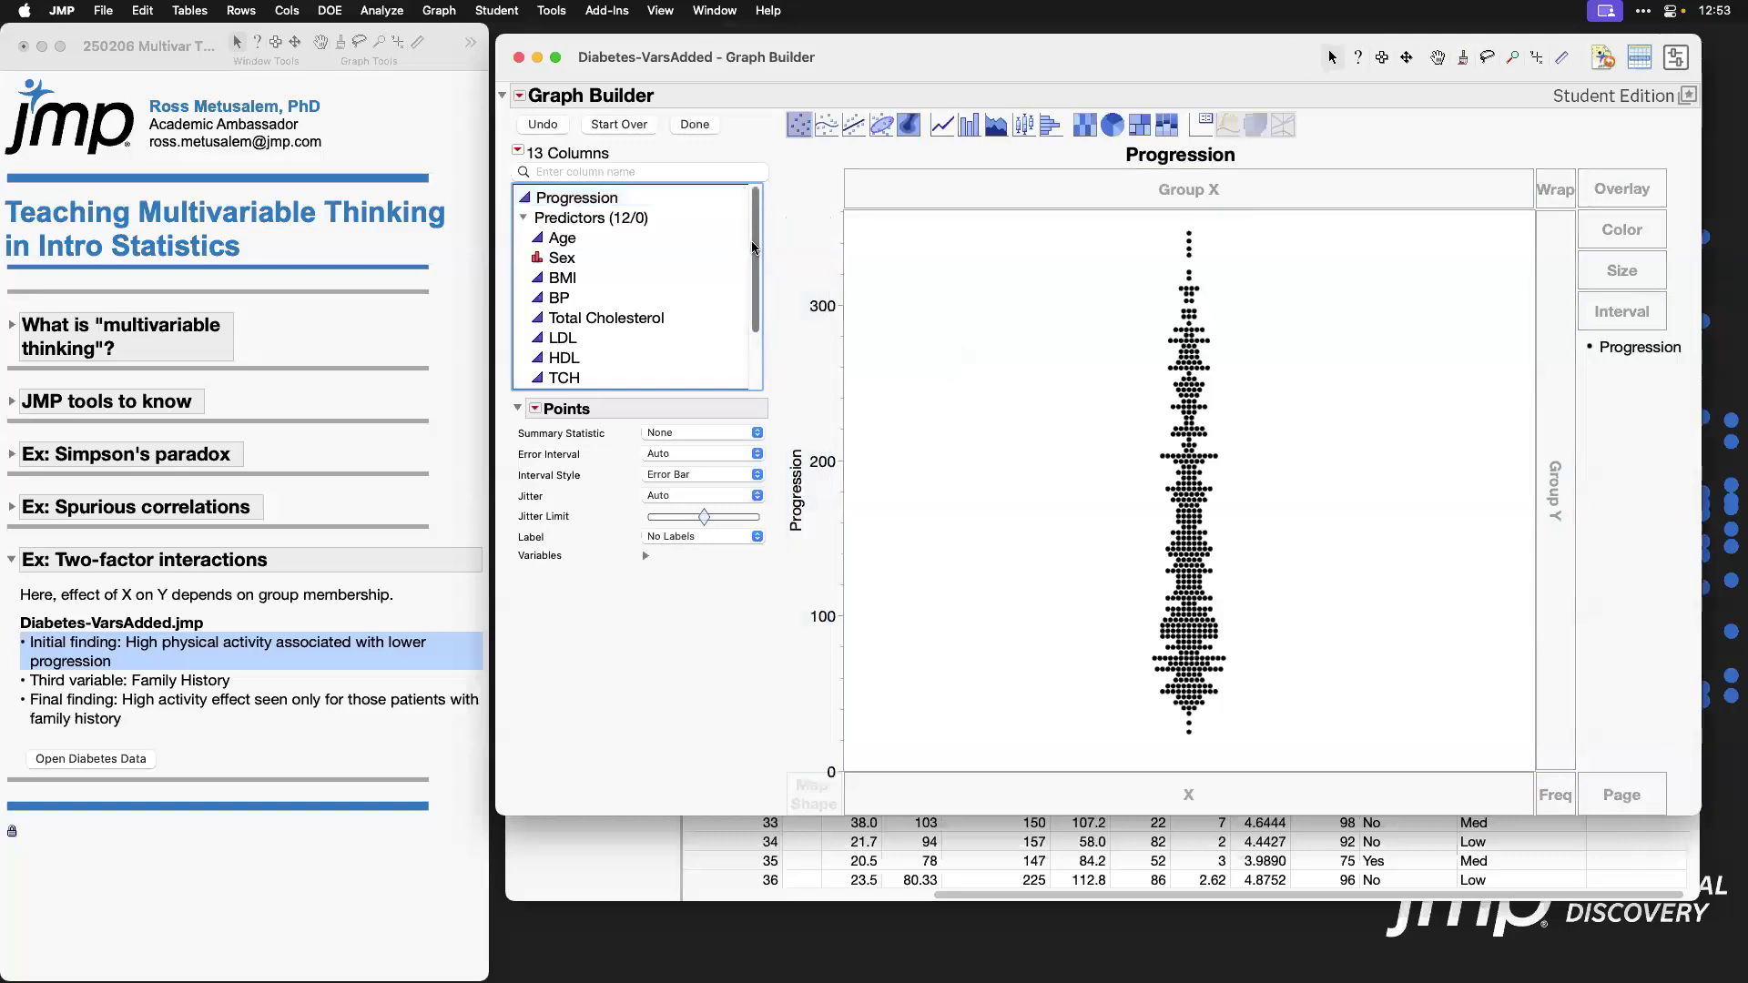
pyautogui.moveTo(753, 247); pyautogui.dragTo(757, 346)
pyautogui.click(692, 377)
pyautogui.moveTo(870, 534); pyautogui.dragTo(1074, 795)
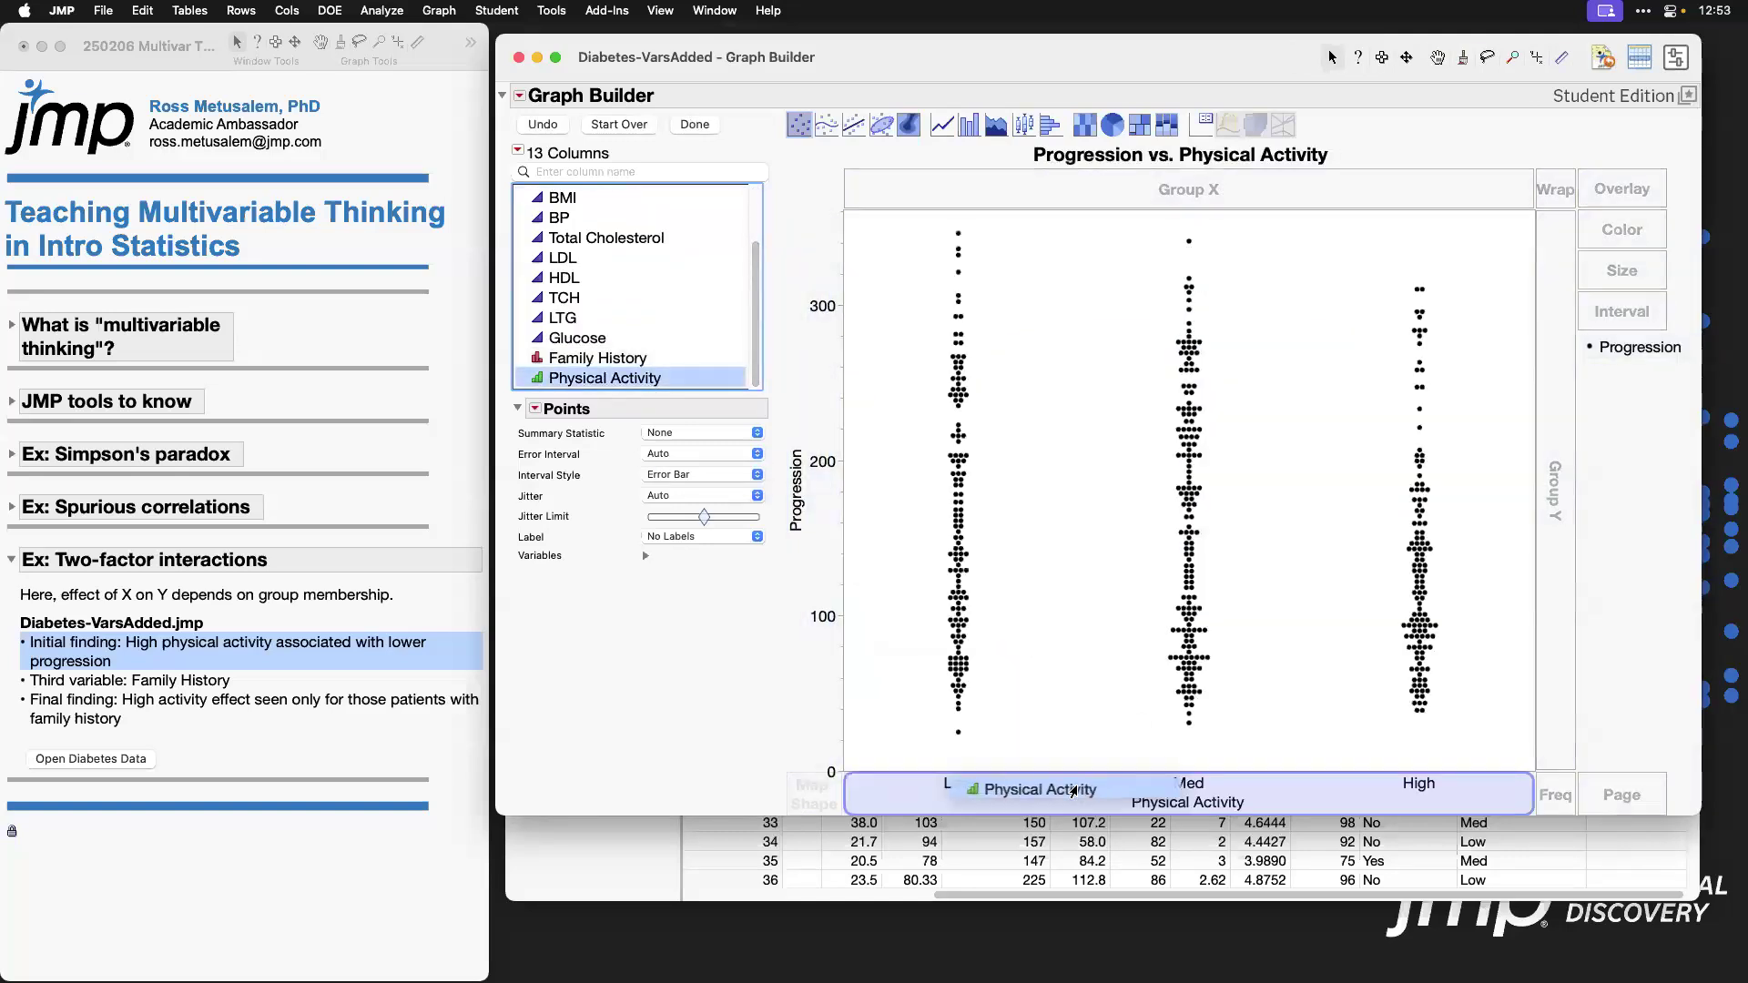
# Step: Change the graph to a line of means with Confidence Interval error bars, and overlay it by Family History
pyautogui.click(942, 129)
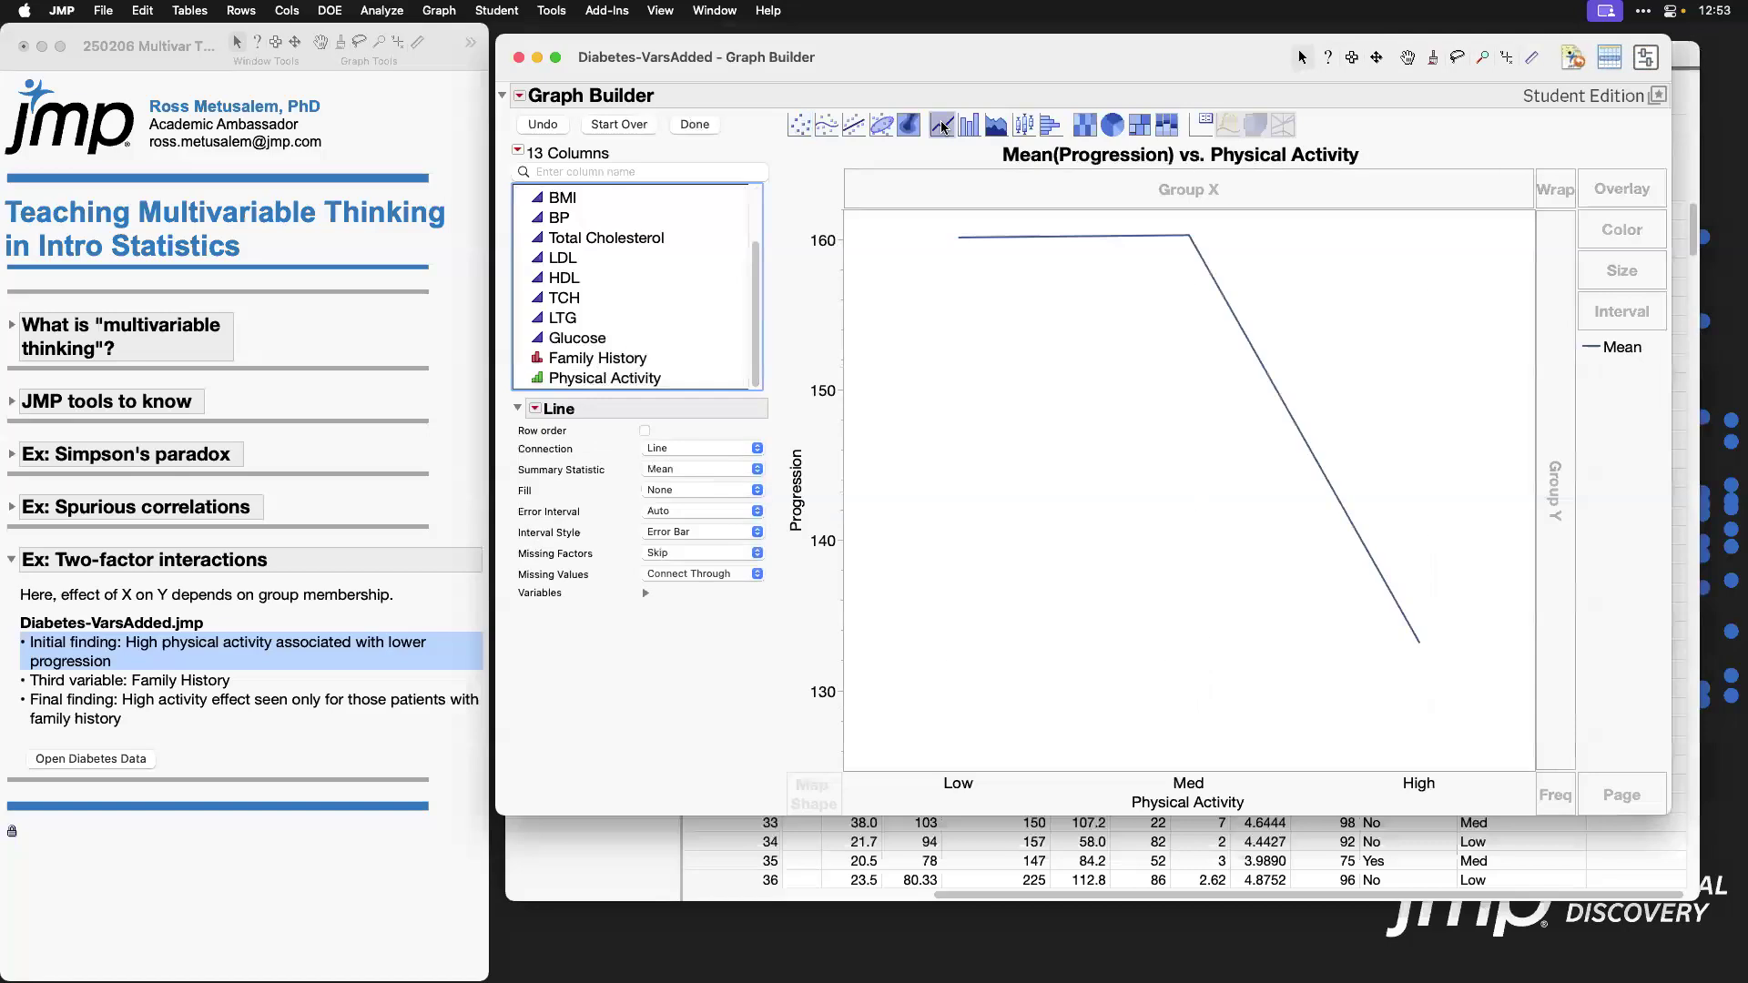
pyautogui.click(724, 512)
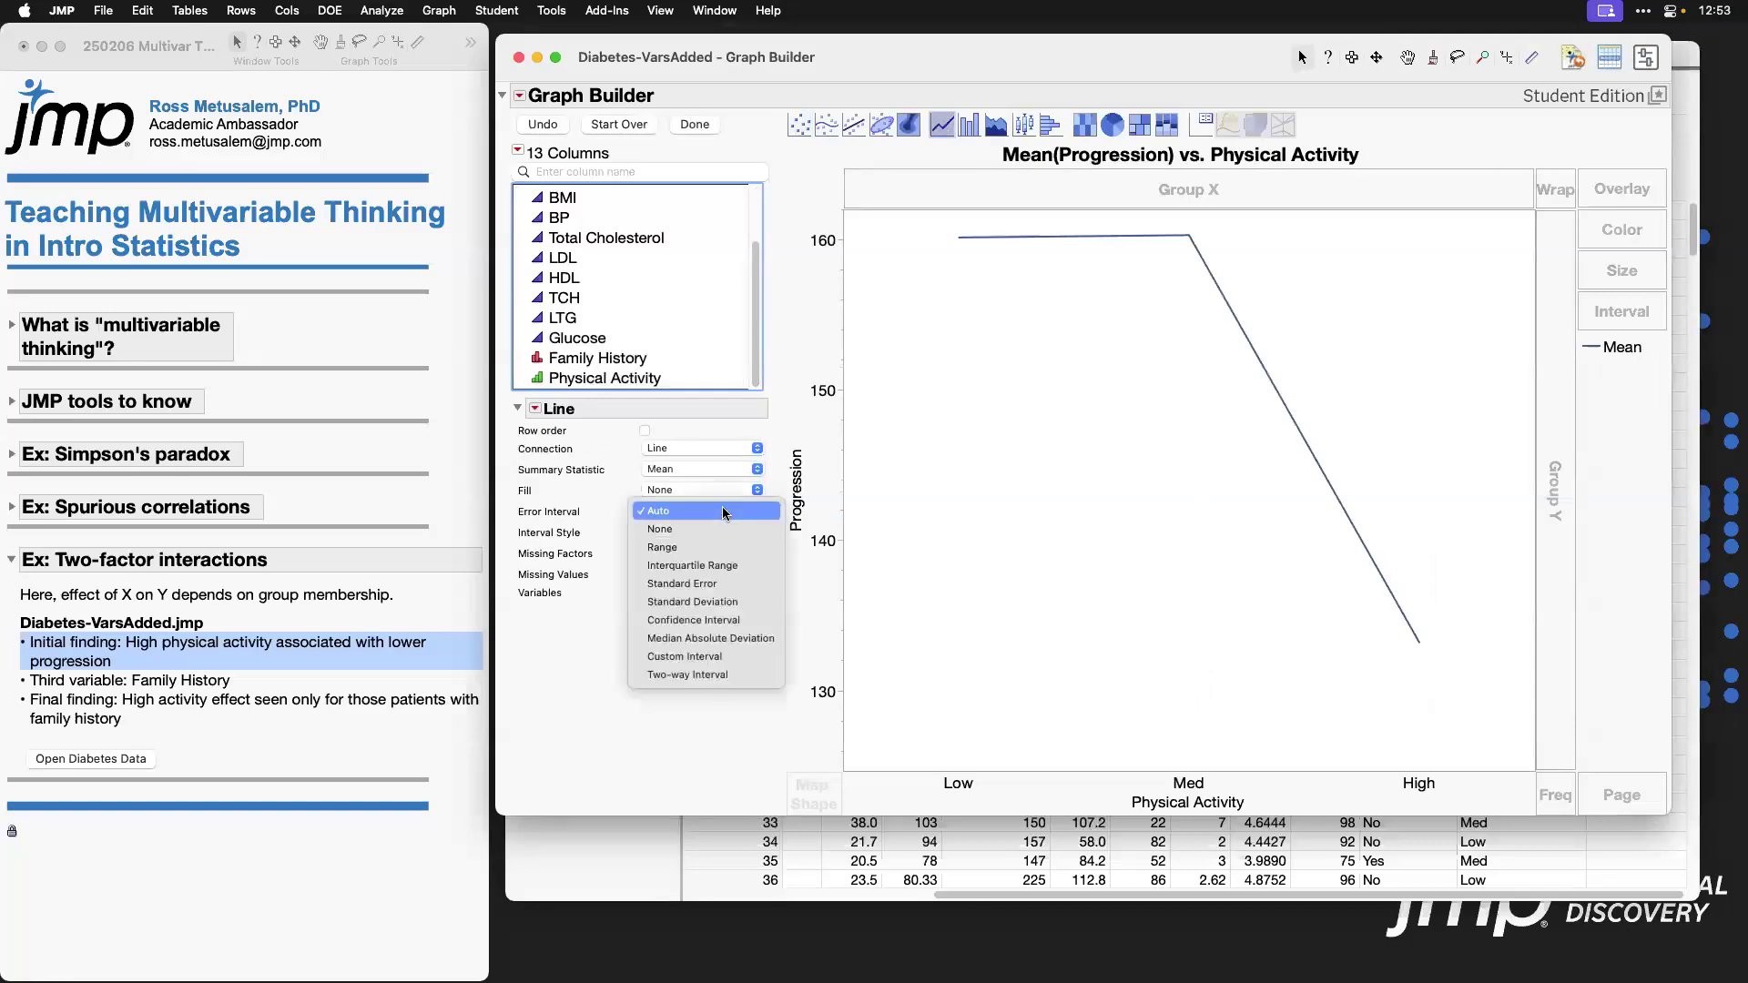
pyautogui.click(732, 624)
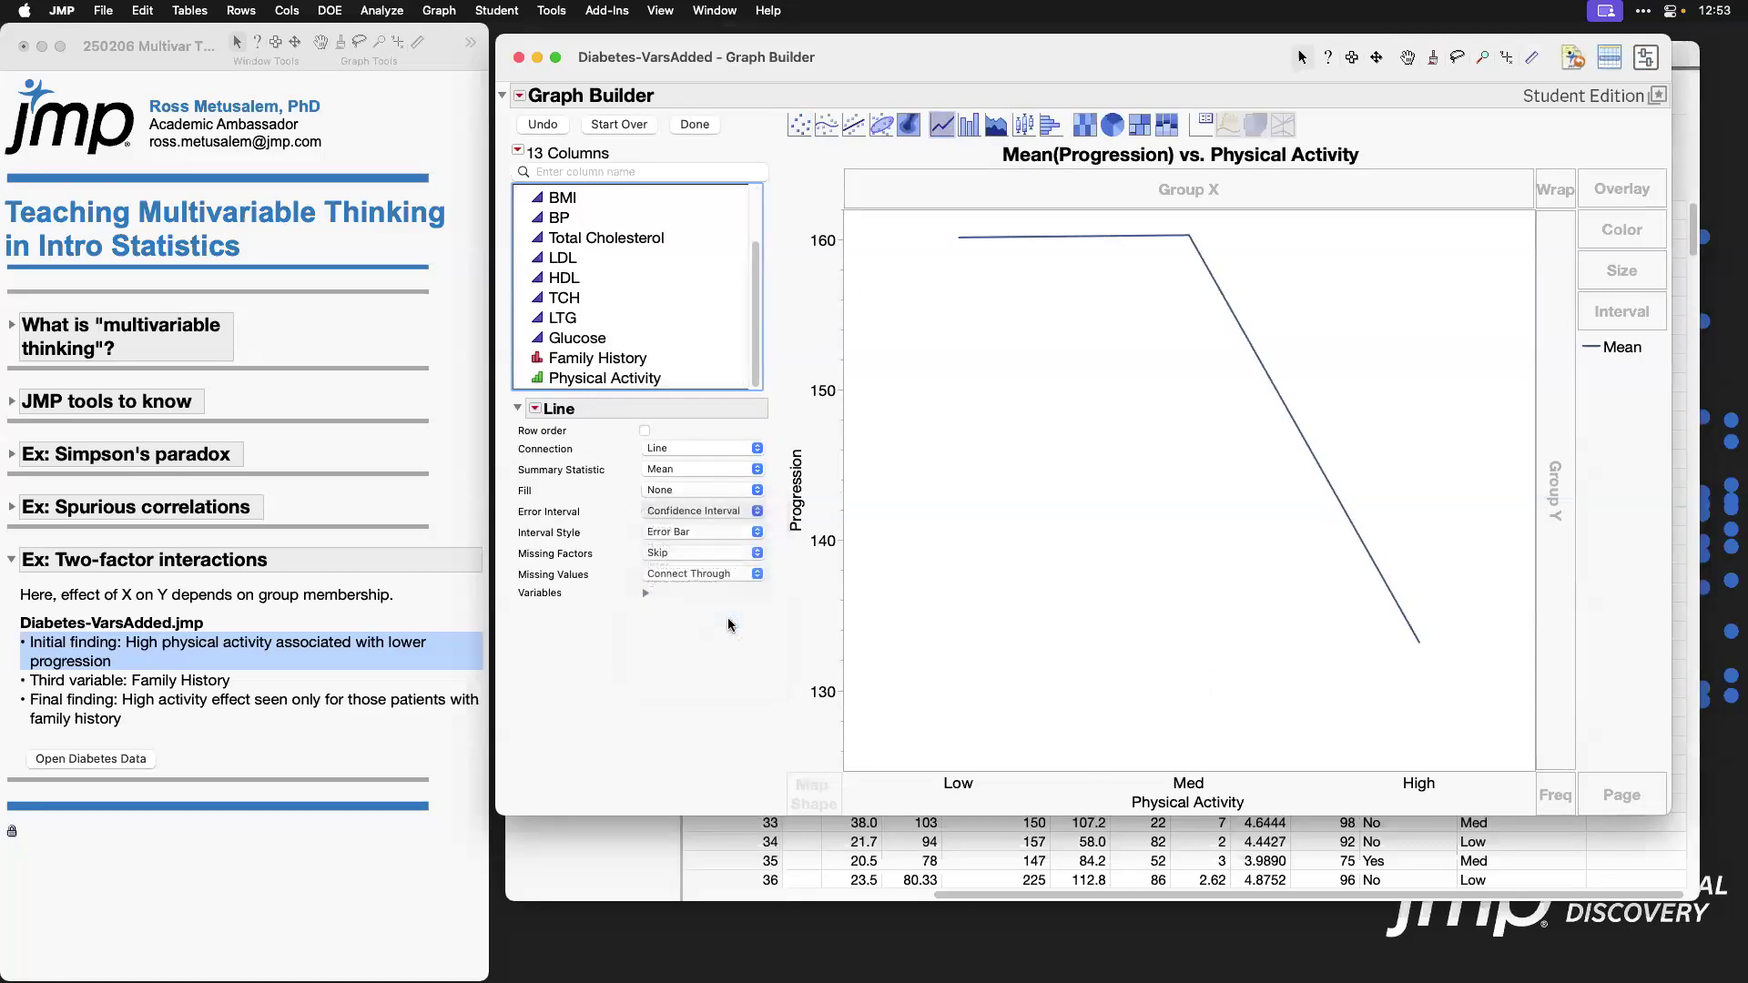
pyautogui.click(734, 358)
pyautogui.moveTo(637, 358); pyautogui.dragTo(1622, 192)
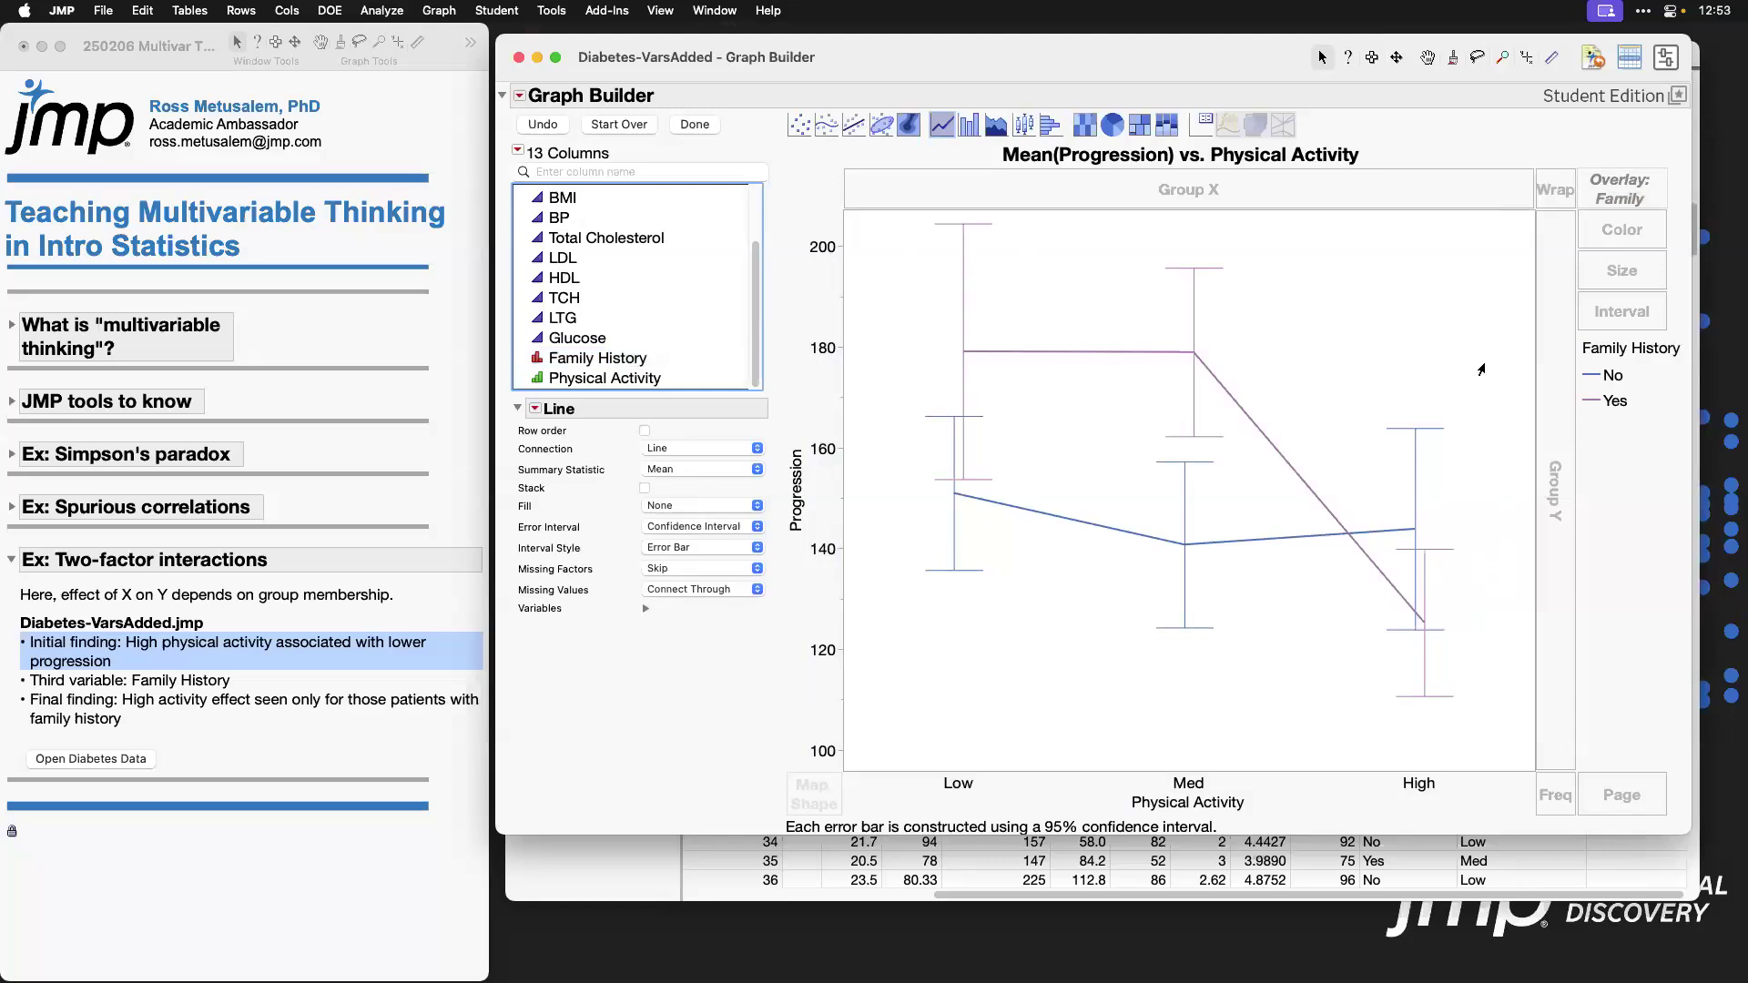
# Step: Examine the Family History No and Yes lines by highlighting each in the legend, and clear the highlight
pyautogui.click(1613, 379)
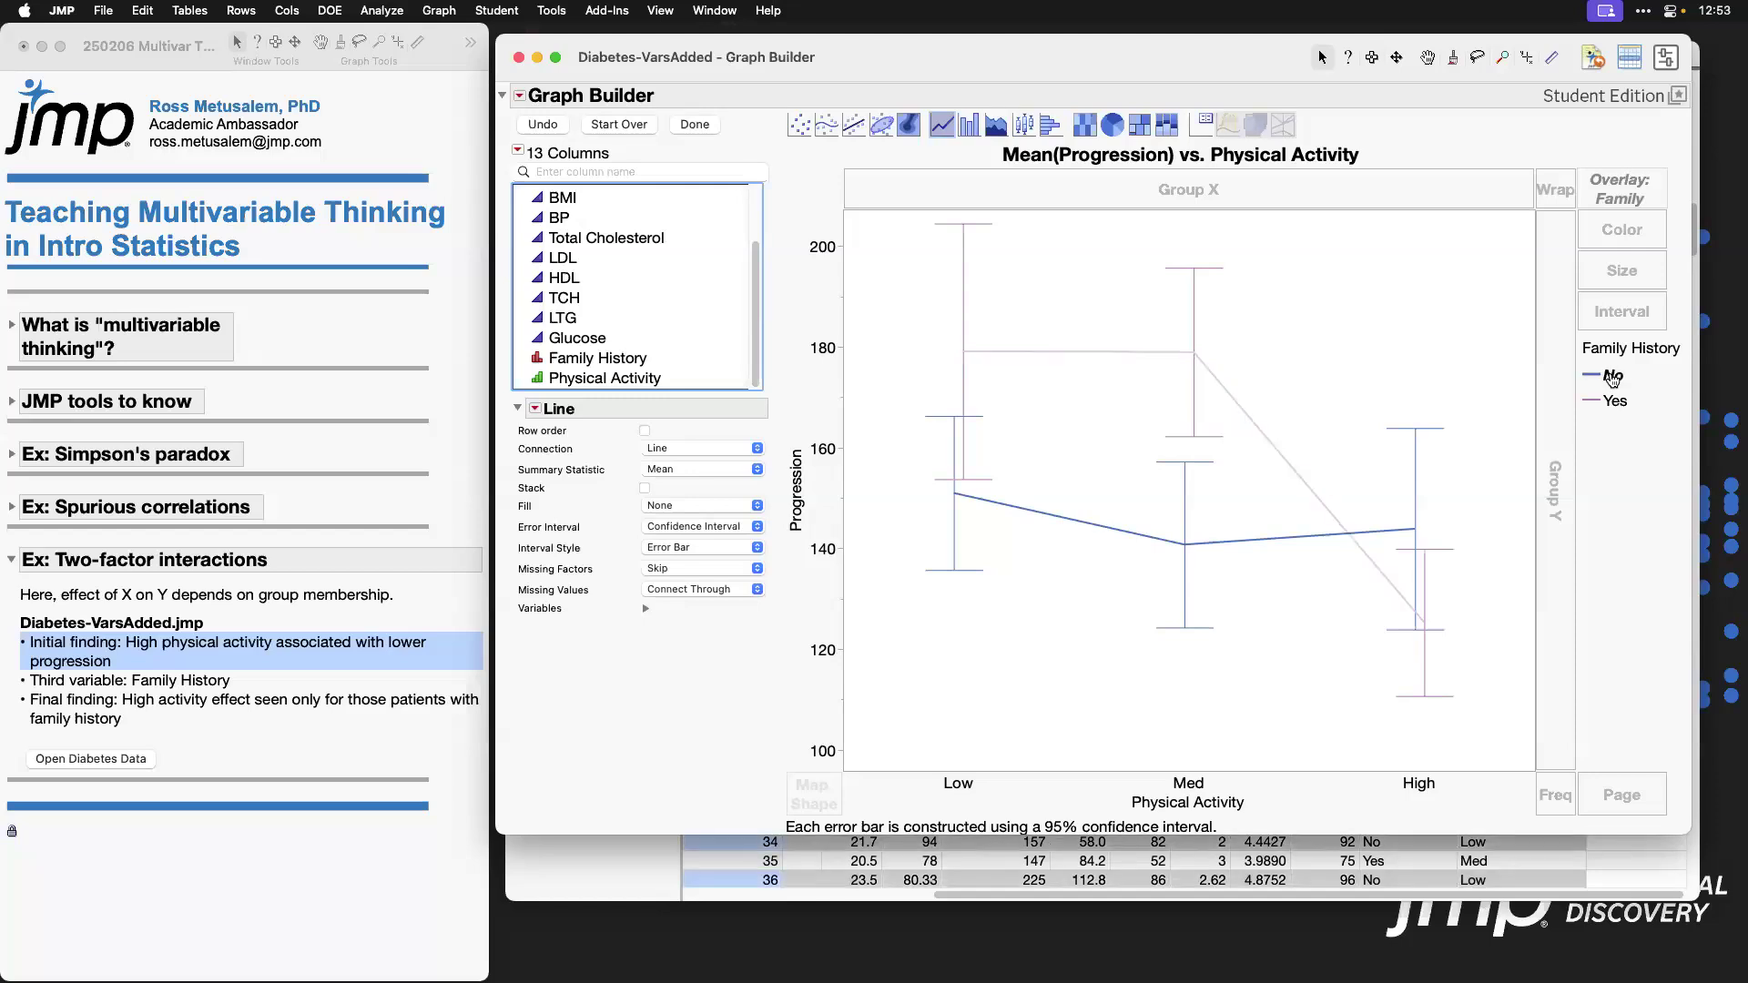
pyautogui.click(1614, 403)
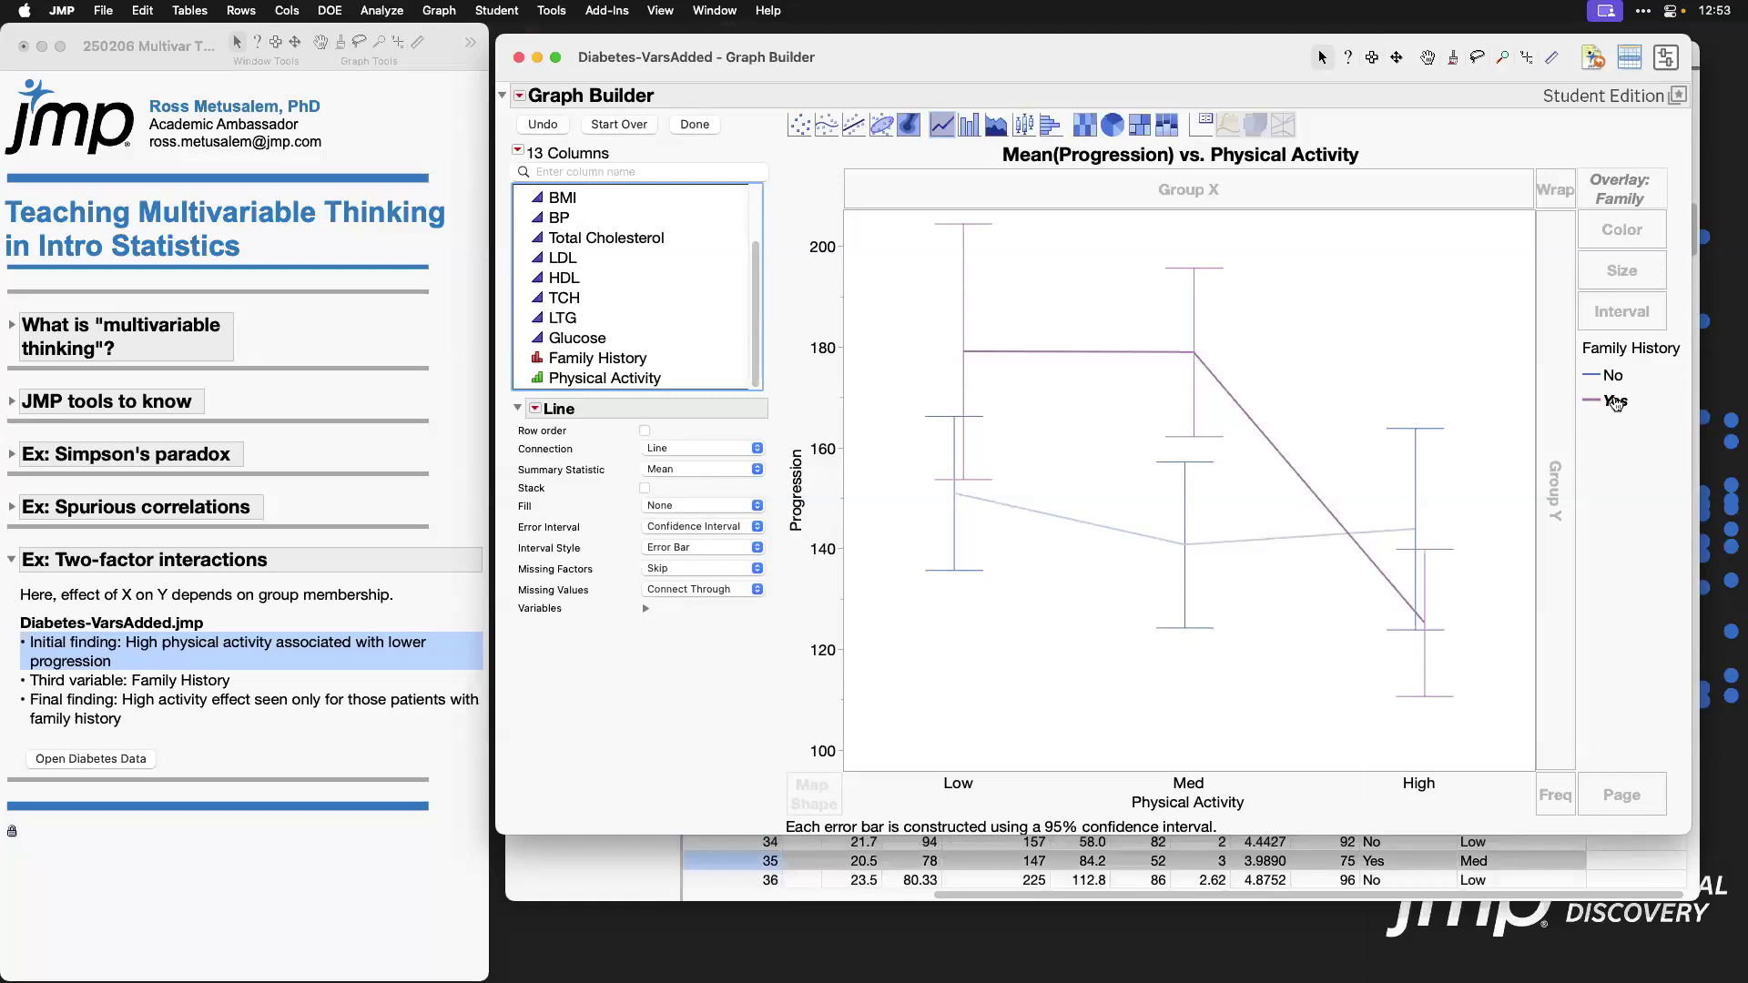
pyautogui.click(1615, 404)
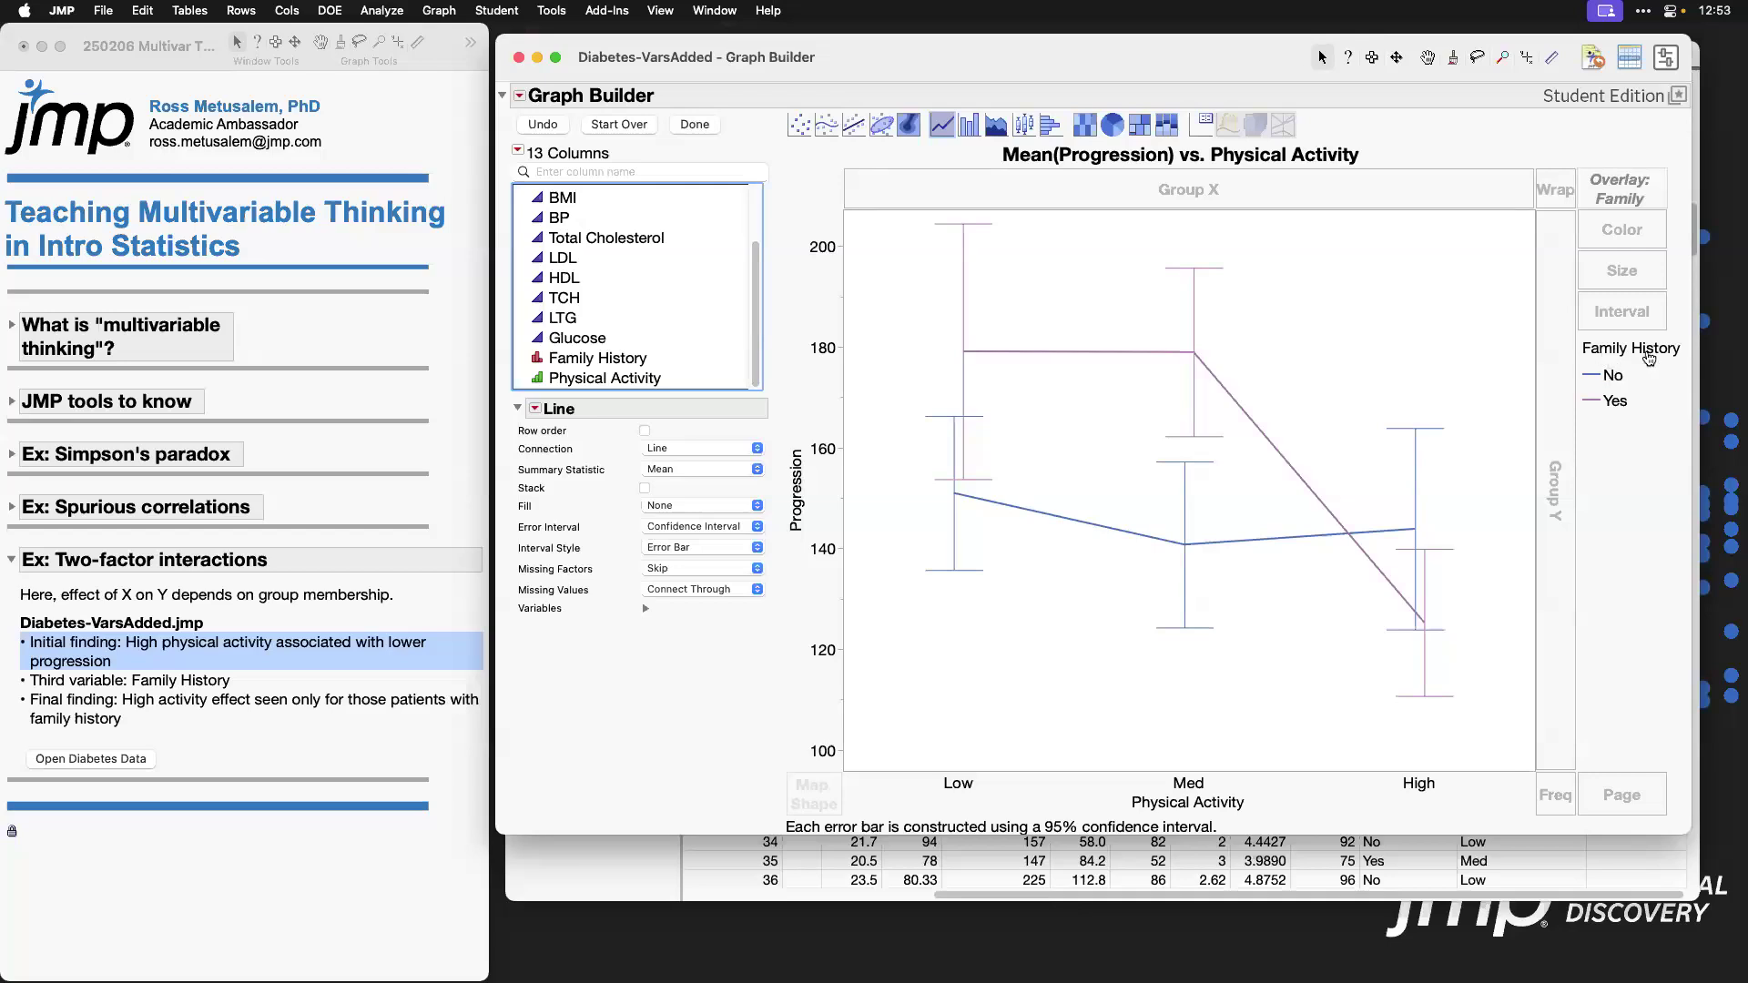
# Step: Finish the graph and add a Column Switcher for Family History, with all 11 predictors from Age to Family History as replacement columns
pyautogui.click(694, 125)
pyautogui.click(519, 95)
pyautogui.moveTo(655, 463)
pyautogui.click(781, 463)
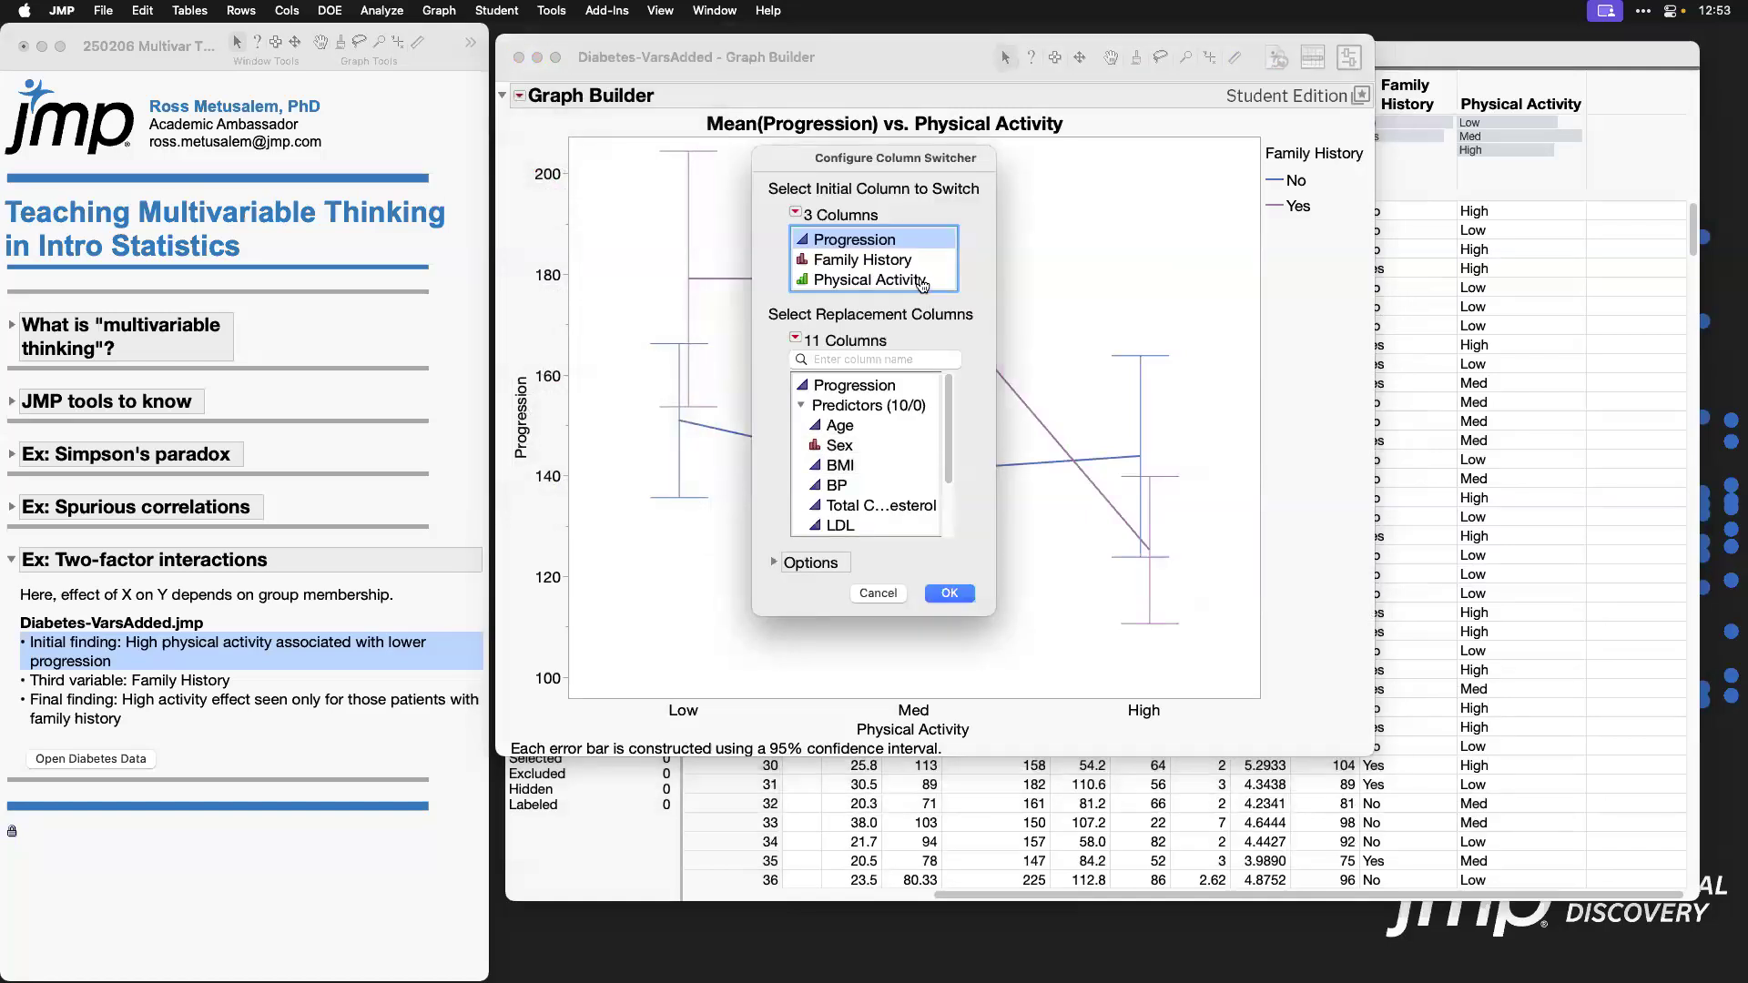
pyautogui.click(870, 259)
pyautogui.scroll(-1, 869, 437)
pyautogui.click(887, 386)
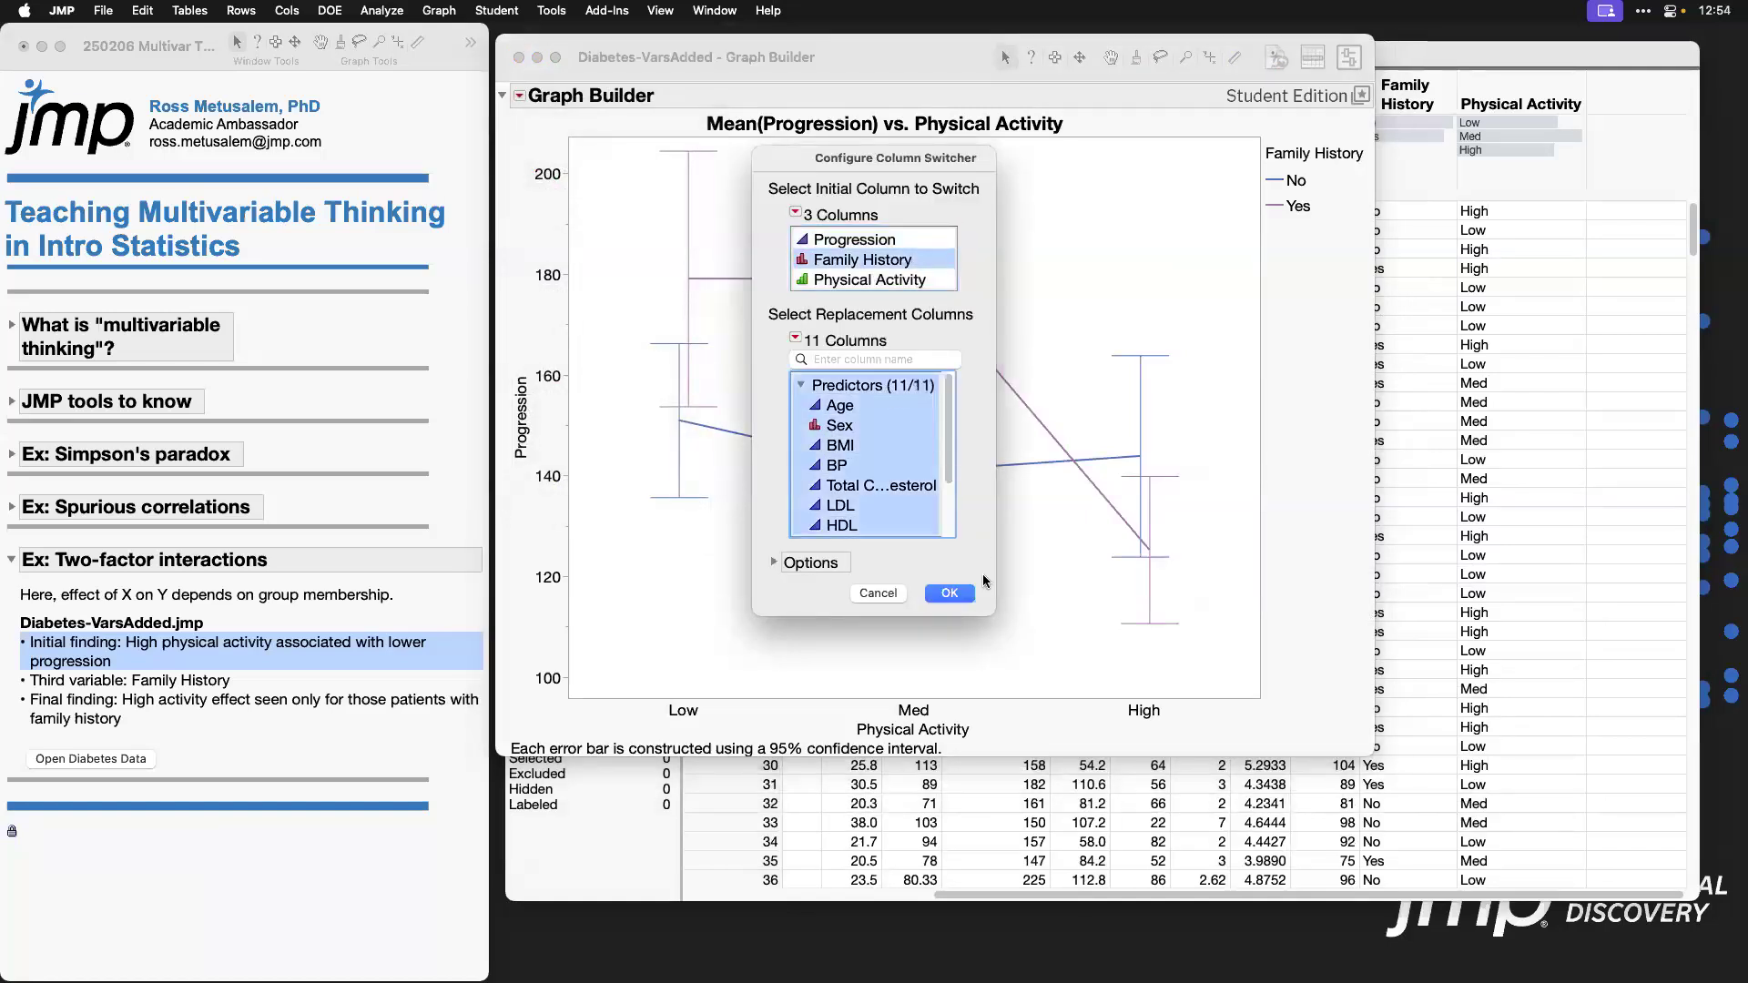
pyautogui.click(964, 594)
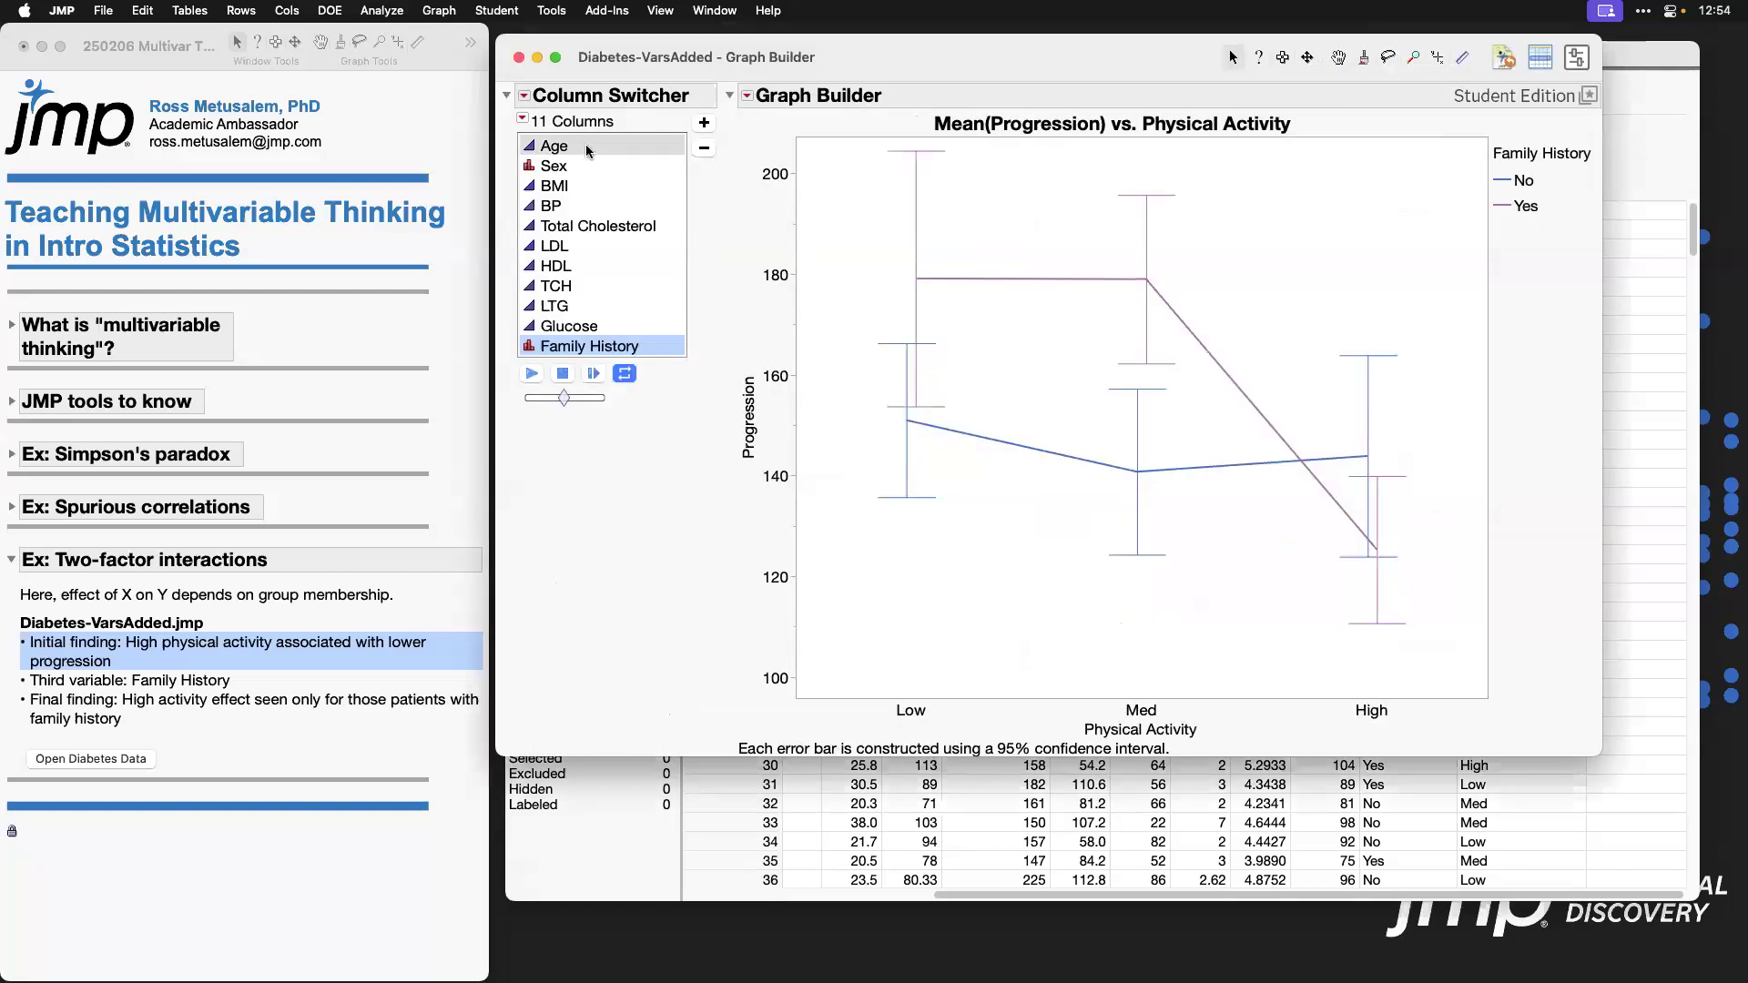
# Step: Switch the overlay column to Age and set its number of levels to 2
pyautogui.click(588, 151)
pyautogui.rightClick(1527, 205)
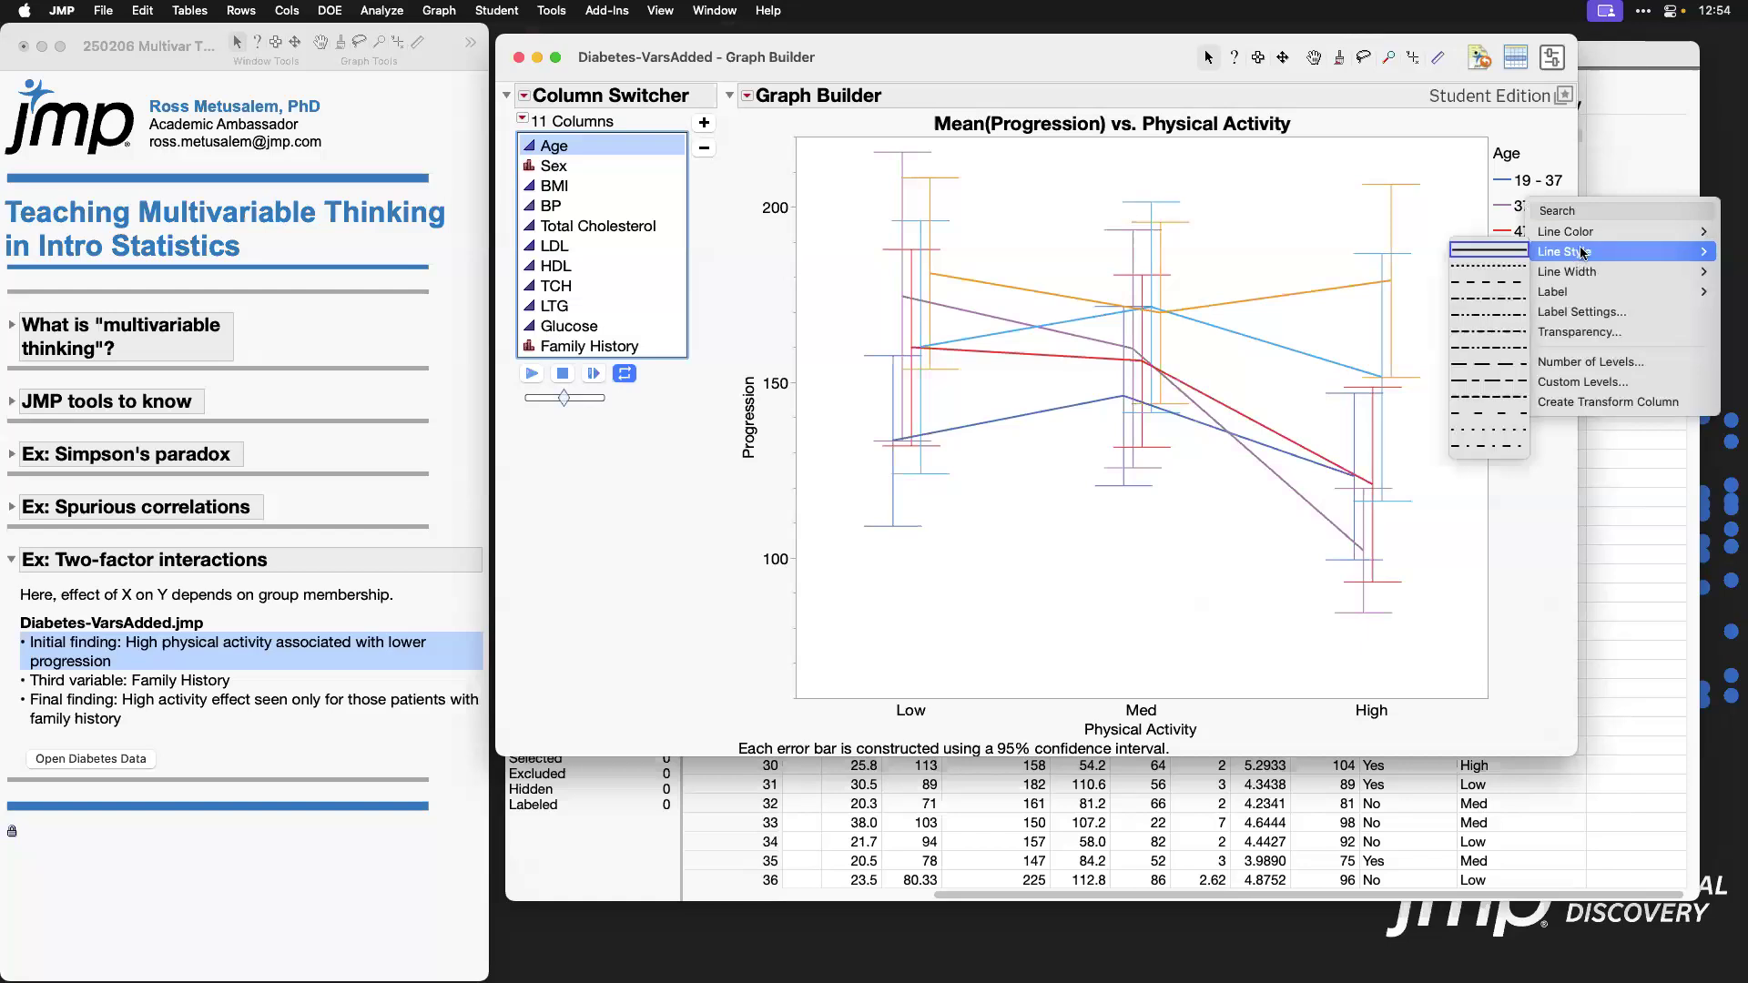
pyautogui.click(1590, 361)
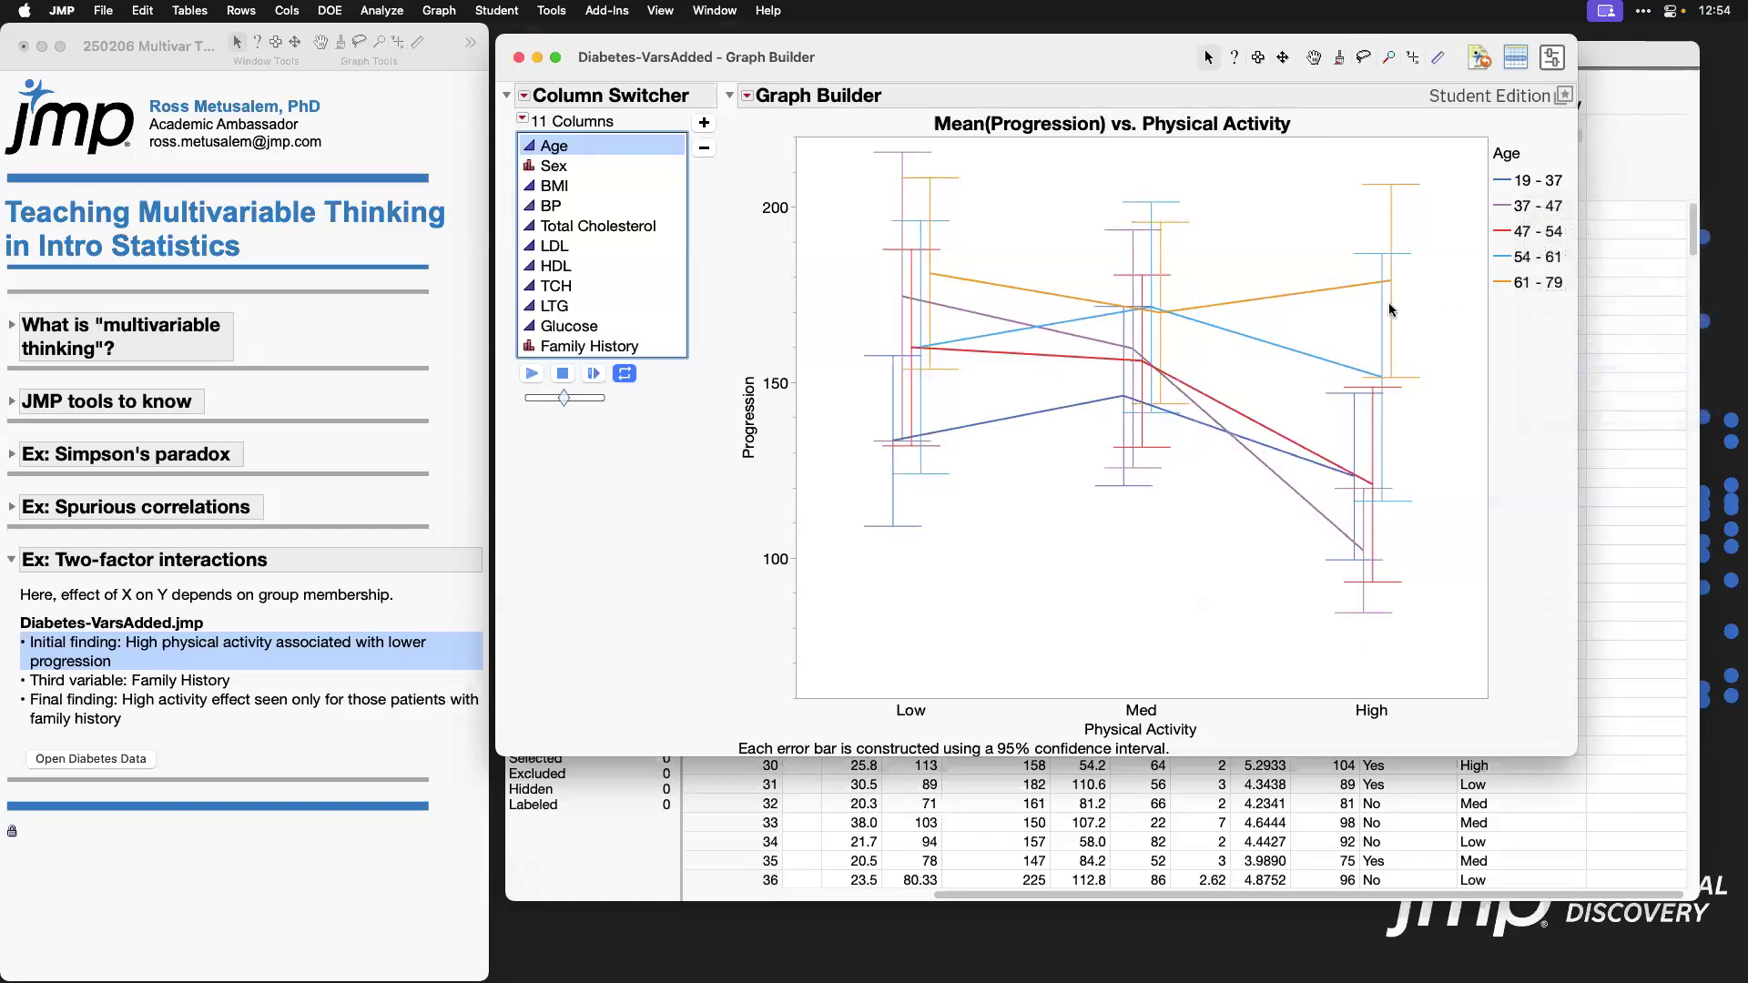
pyautogui.click(976, 311)
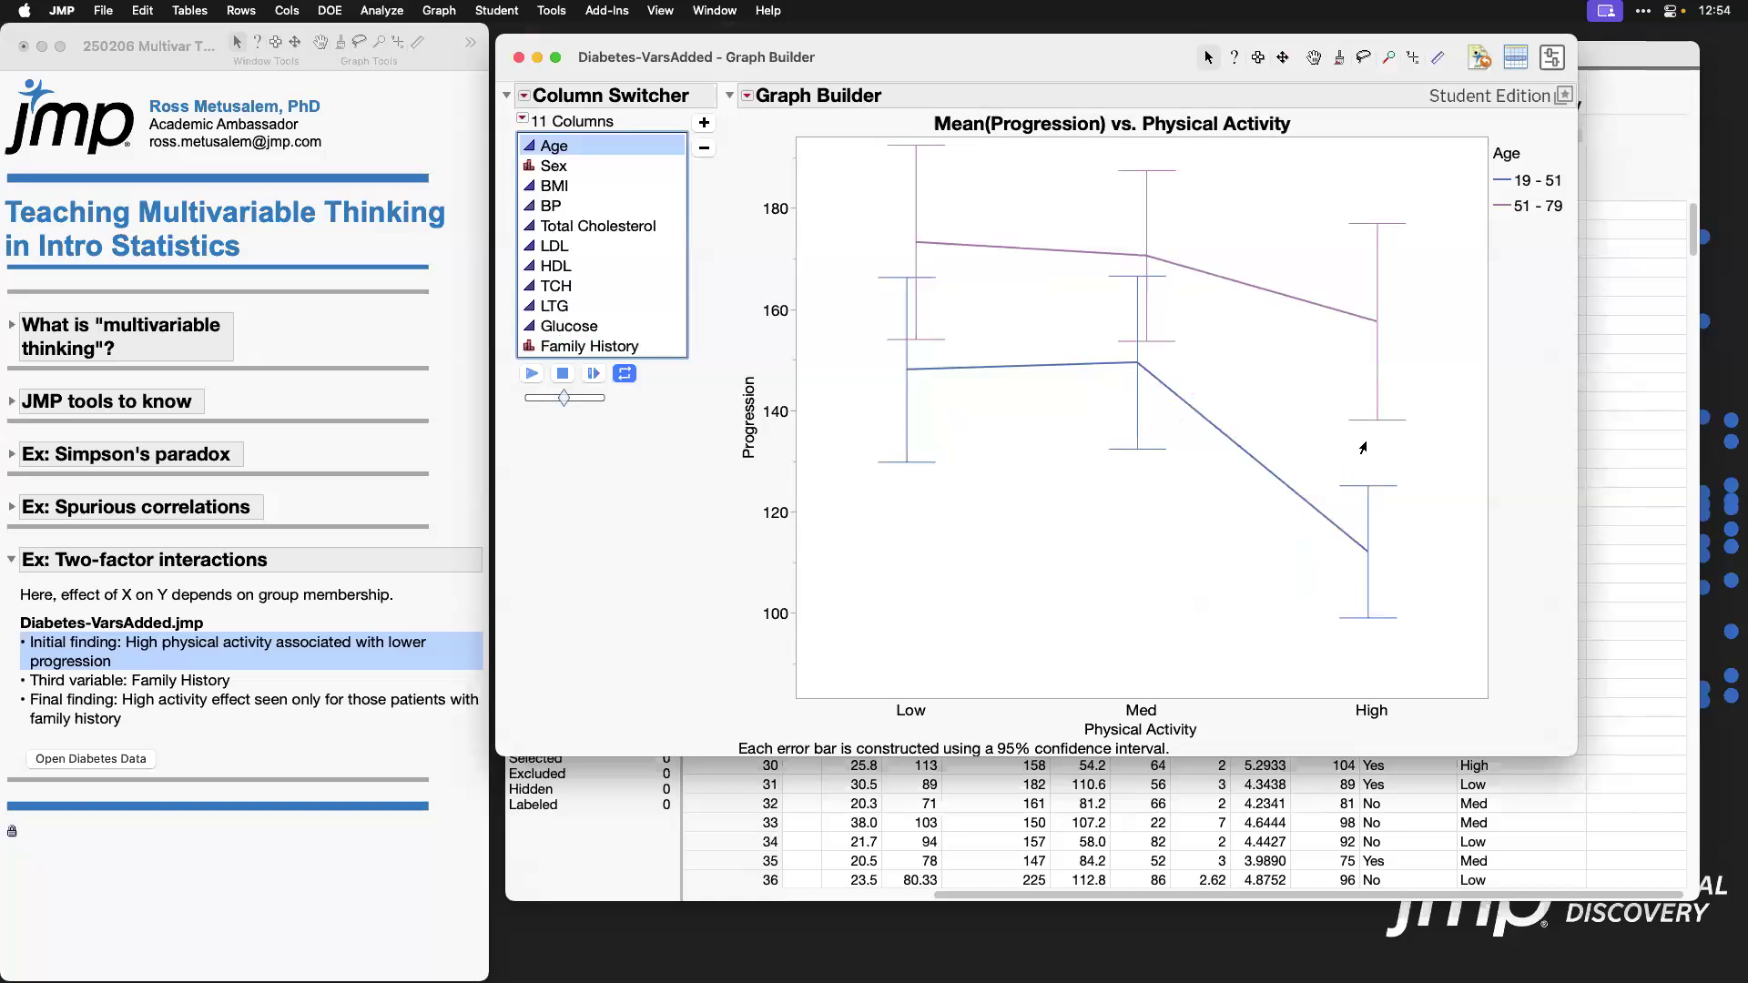
# Step: Switch the overlay column successively through Sex, BMI, BP and Total Cholesterol to compare their lines
pyautogui.click(558, 166)
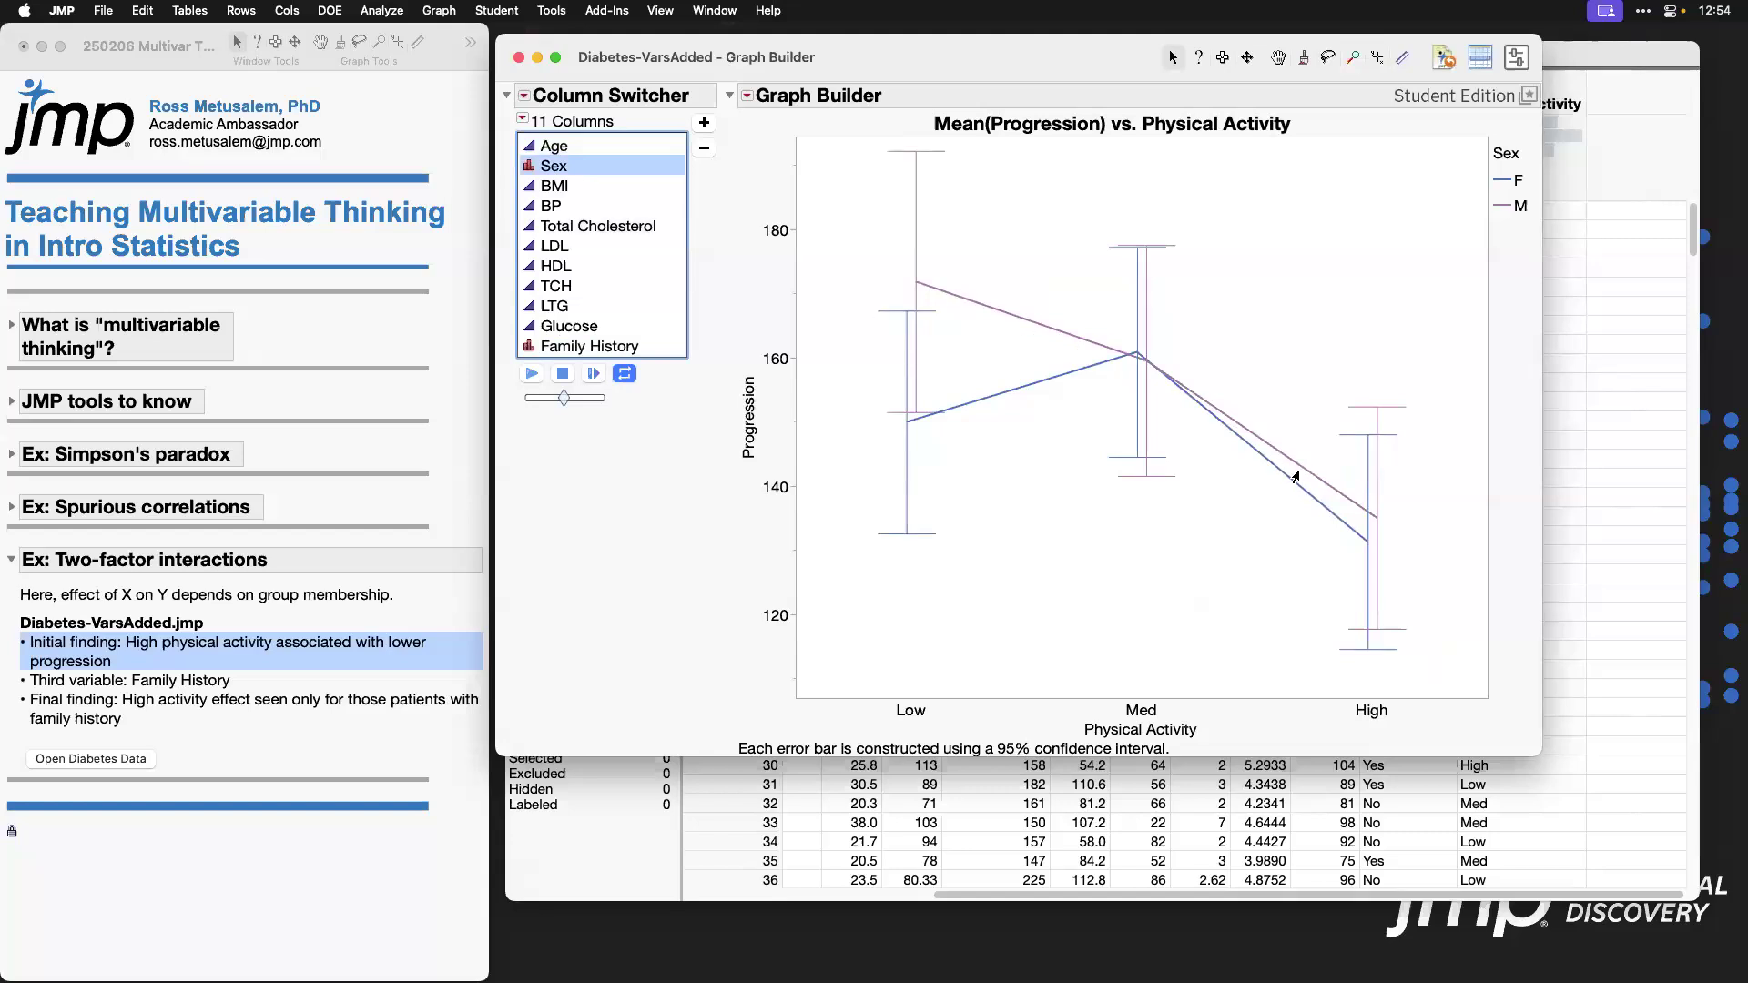
pyautogui.click(607, 187)
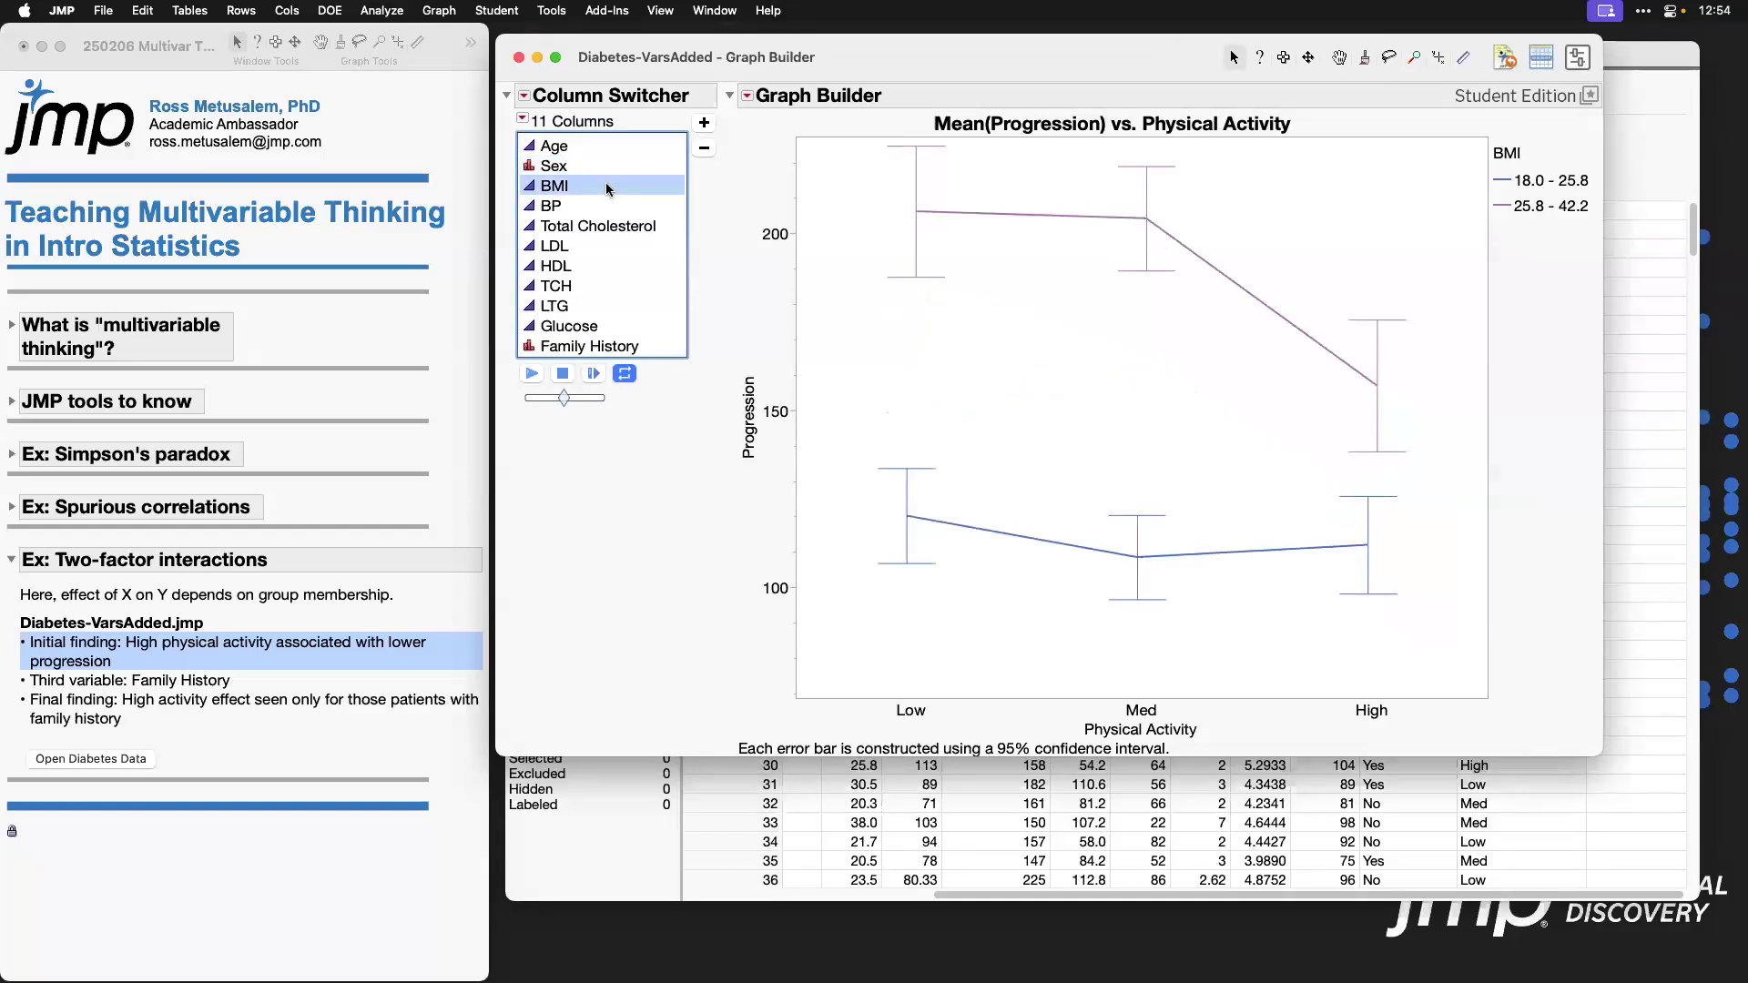
pyautogui.press('Down')
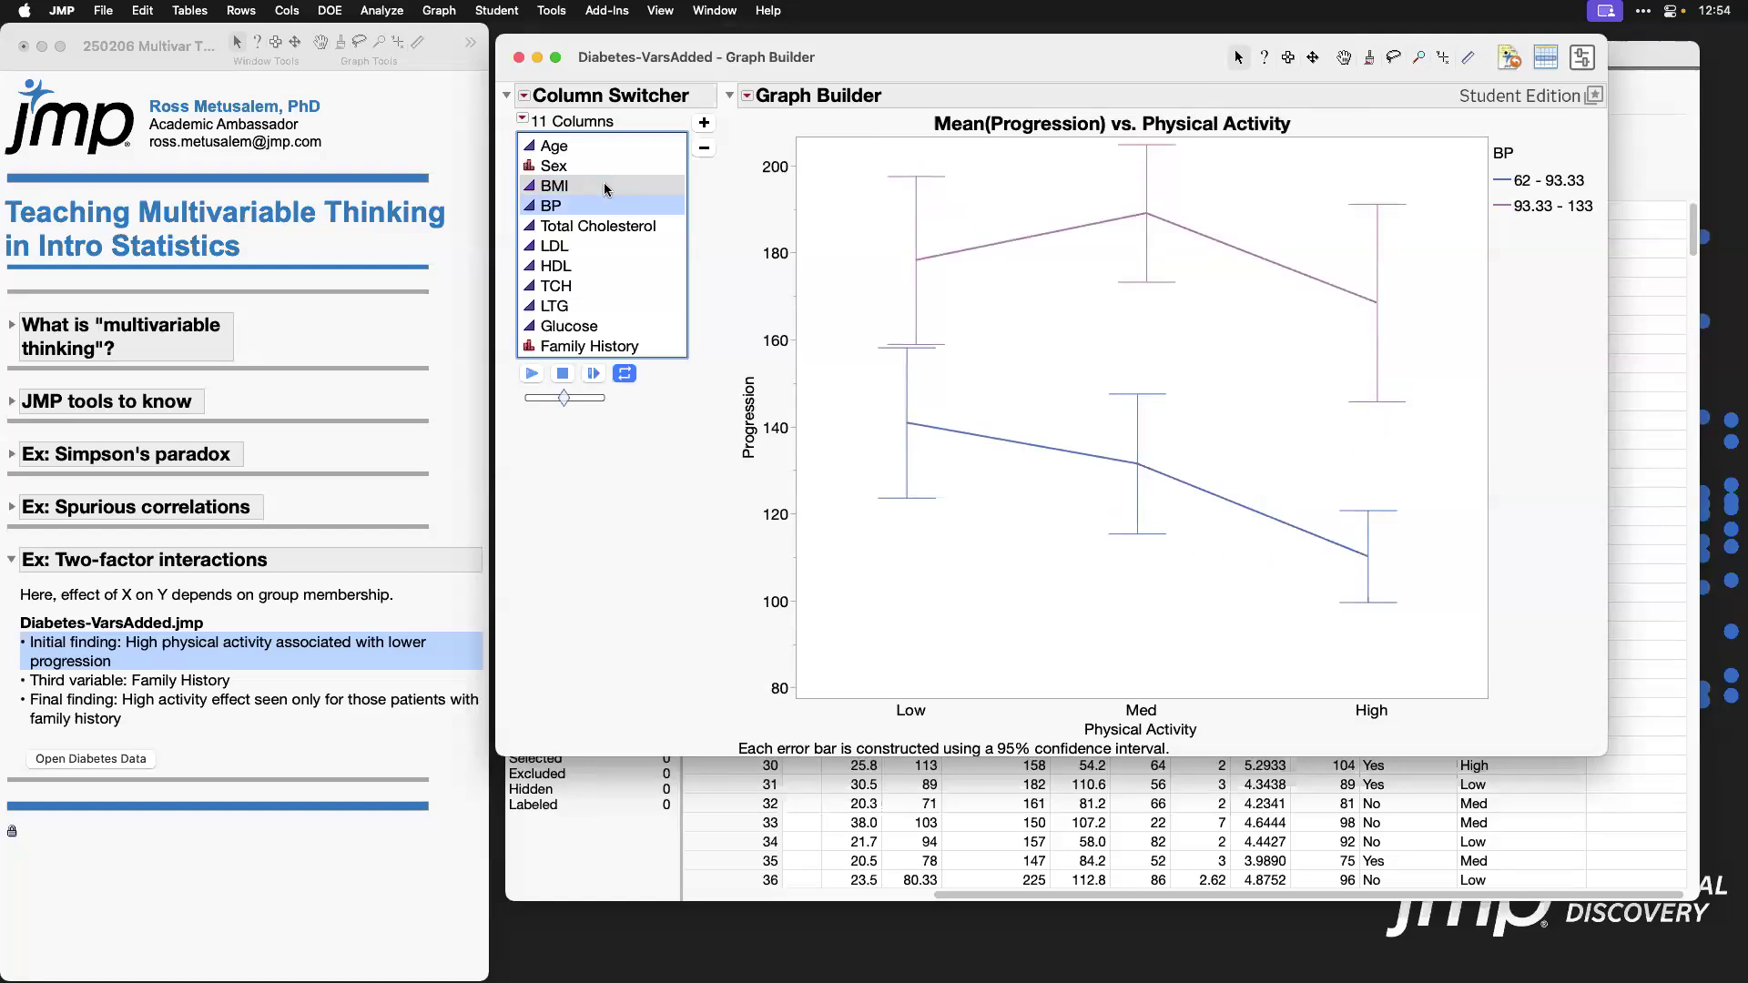
pyautogui.press('Down')
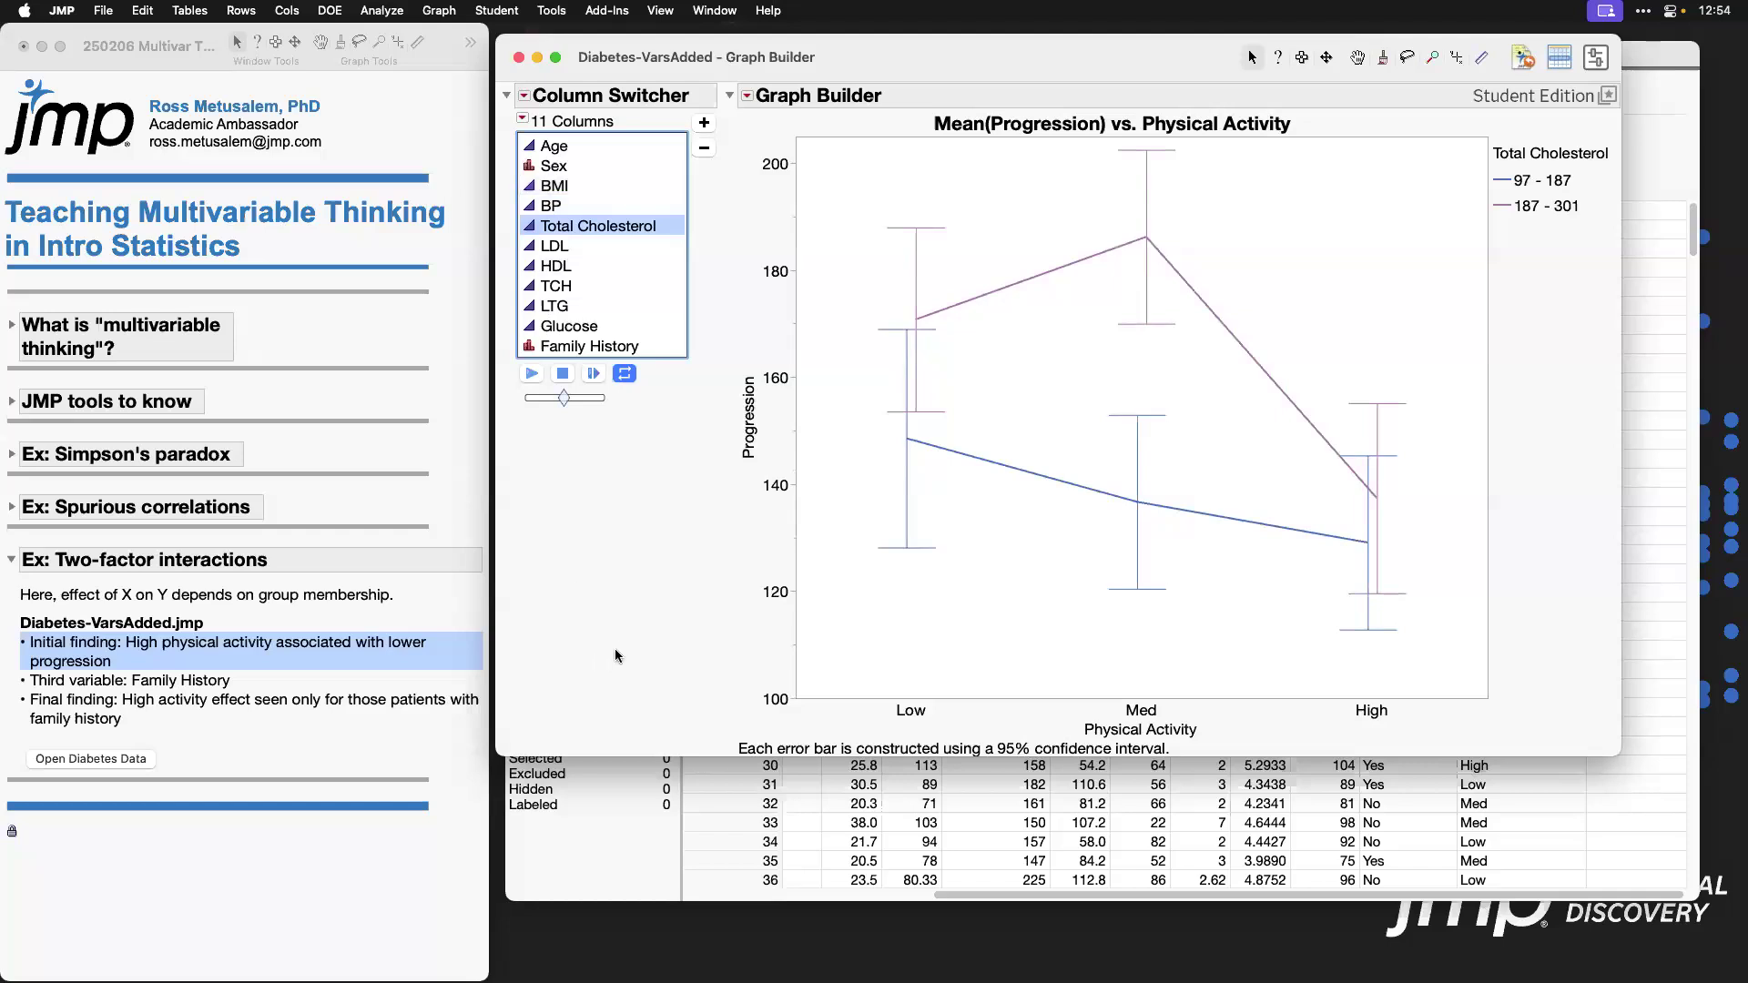
# Step: Highlight the Third variable and Final finding notes of the two-factor interactions example, and clear the highlight
pyautogui.click(204, 682)
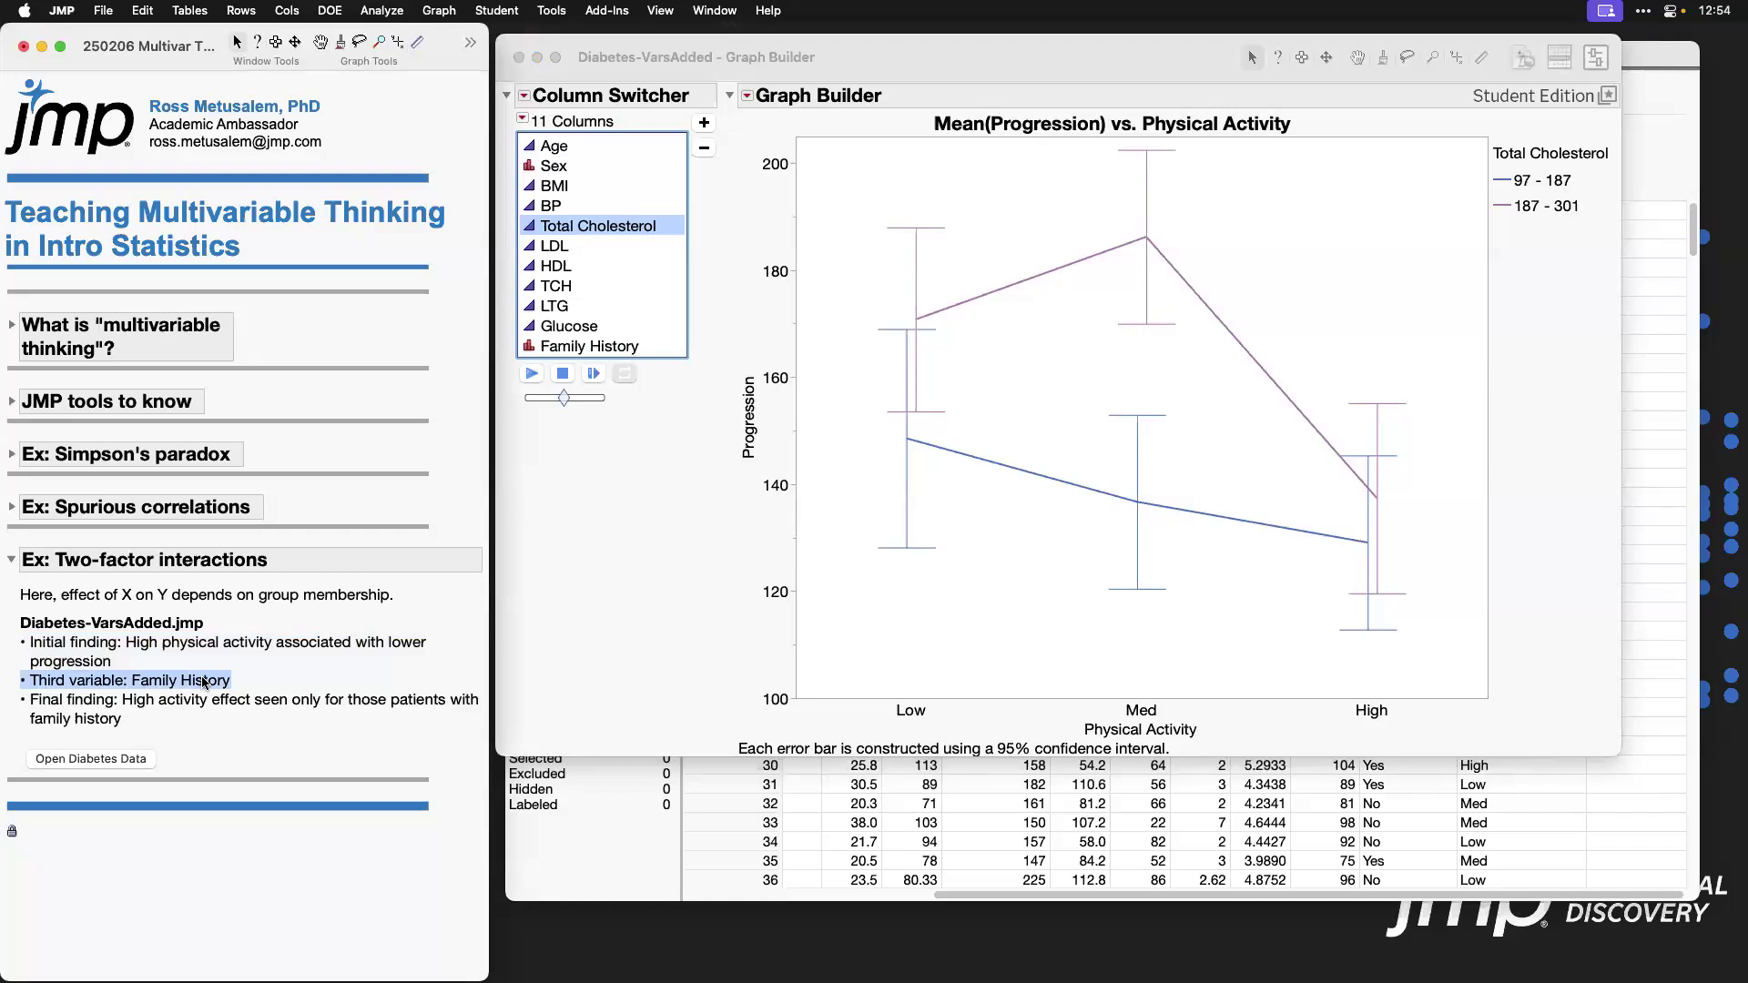
pyautogui.click(224, 720)
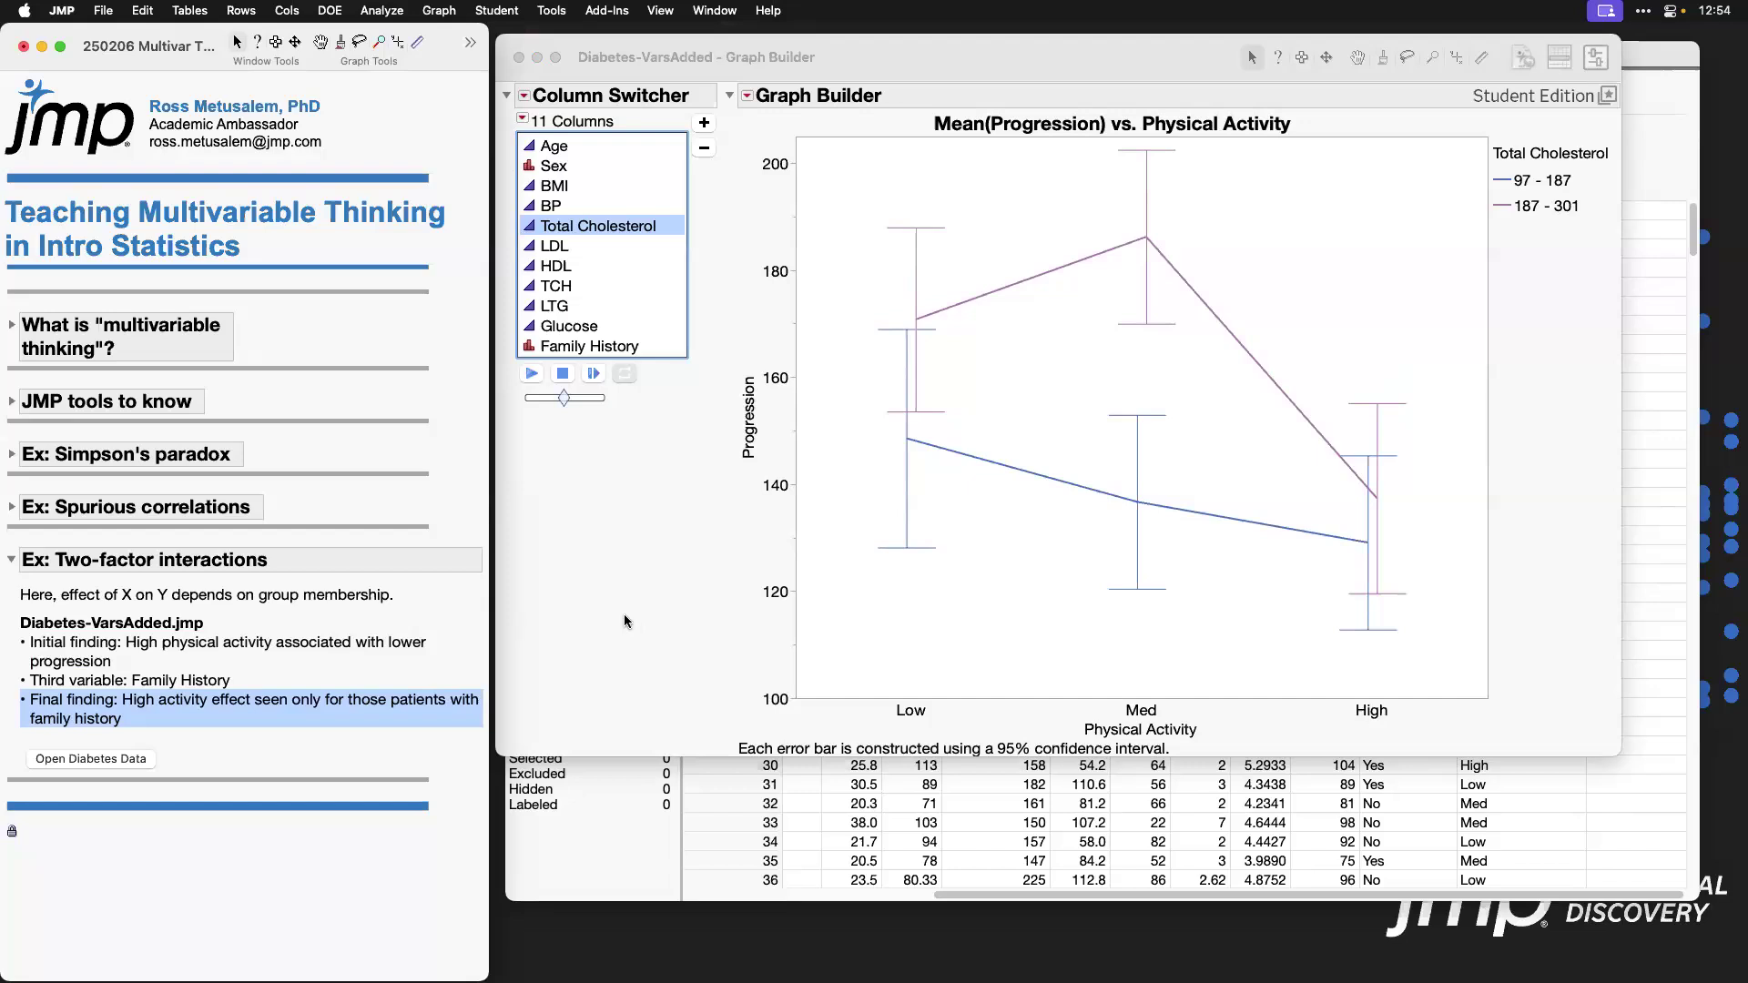
pyautogui.click(383, 699)
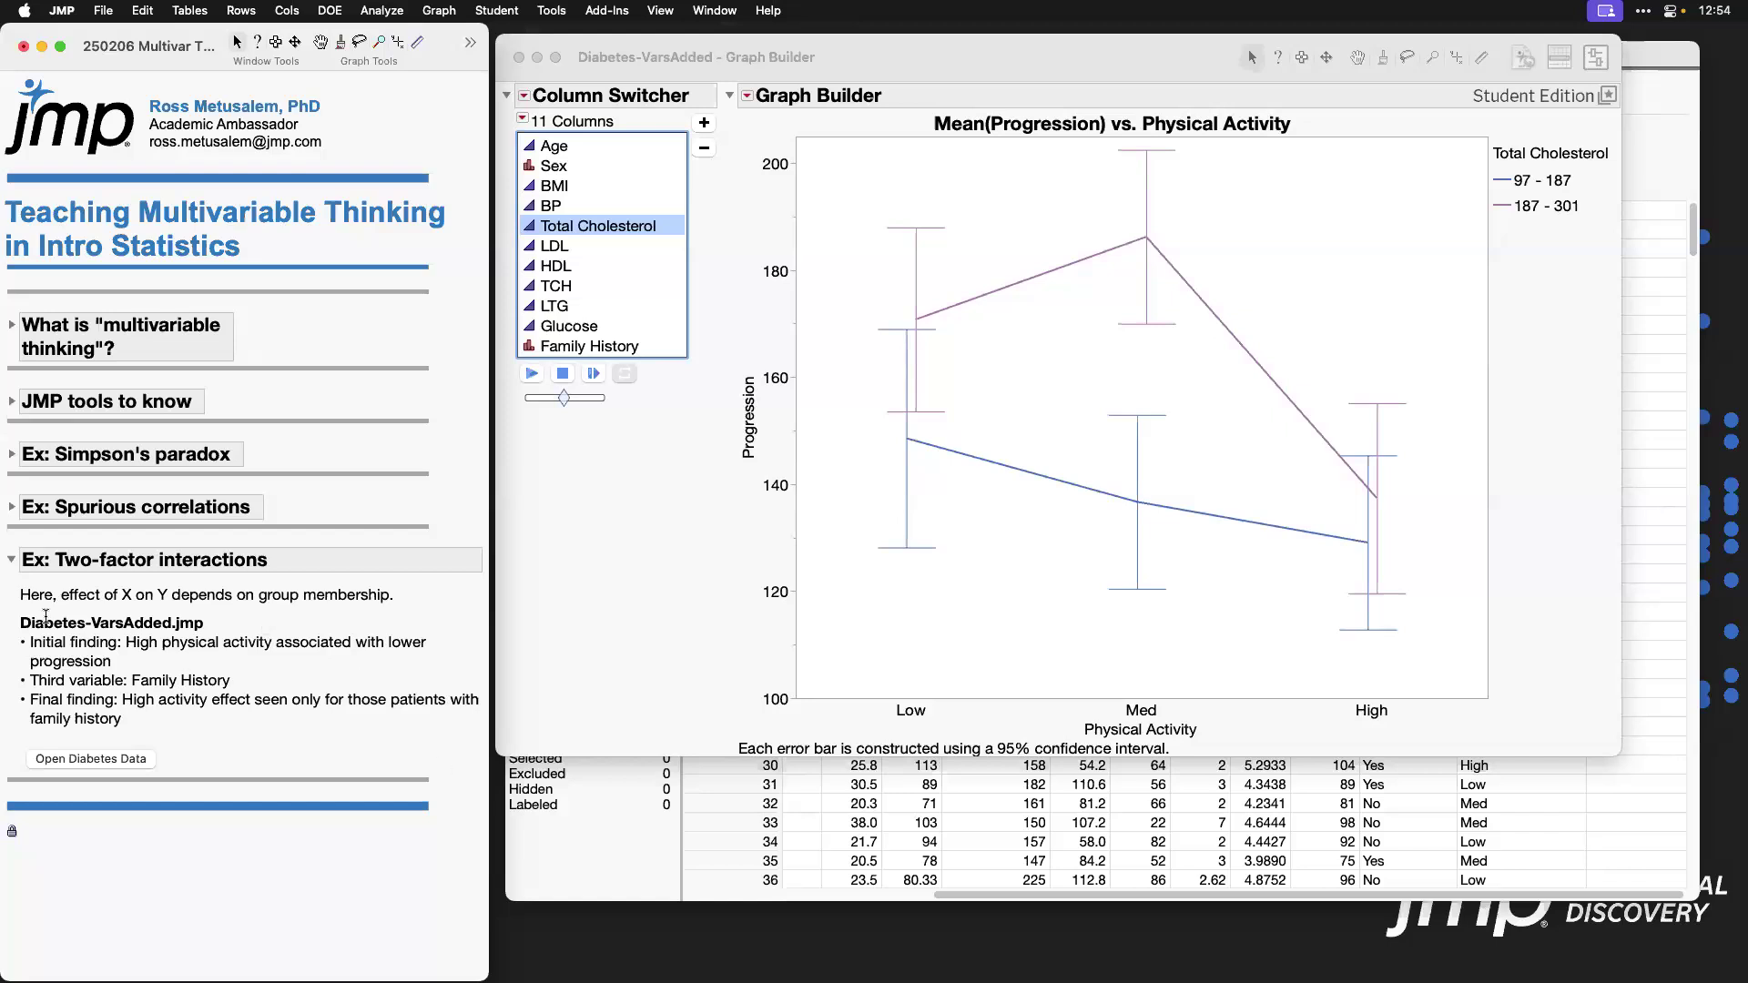
# Step: Collapse the Two-factor interactions section, and review the JMP tools to know section before collapsing it too
pyautogui.click(12, 561)
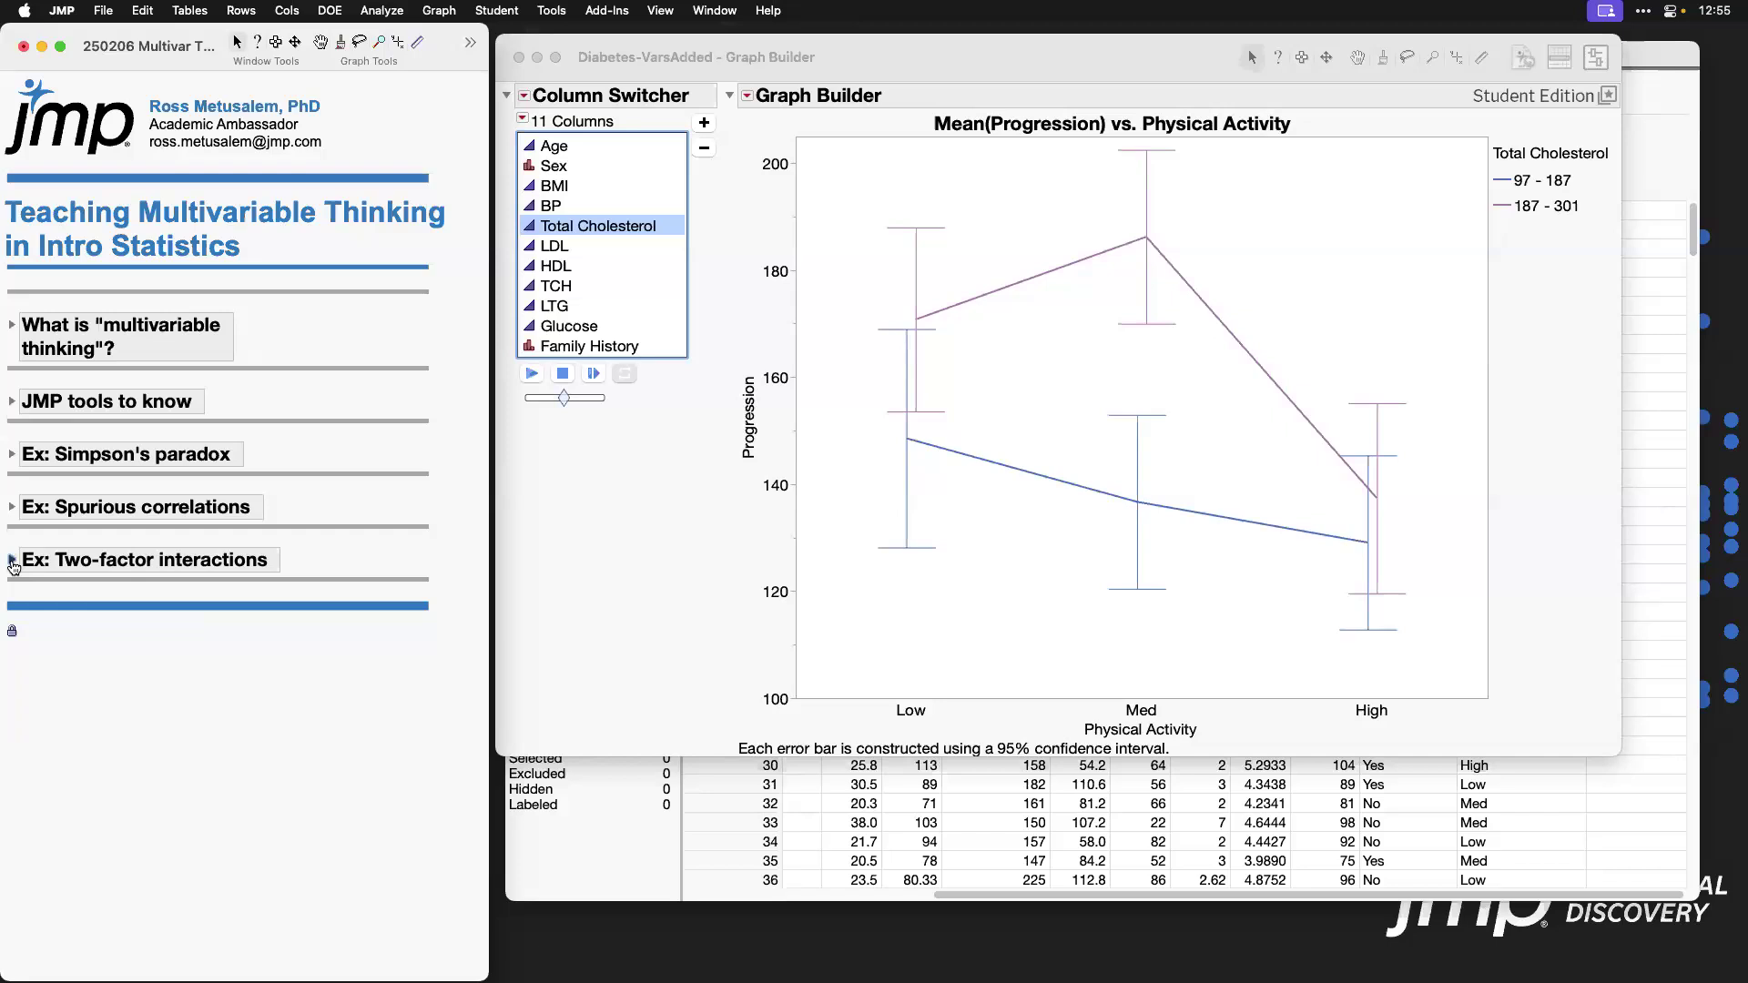
pyautogui.click(10, 402)
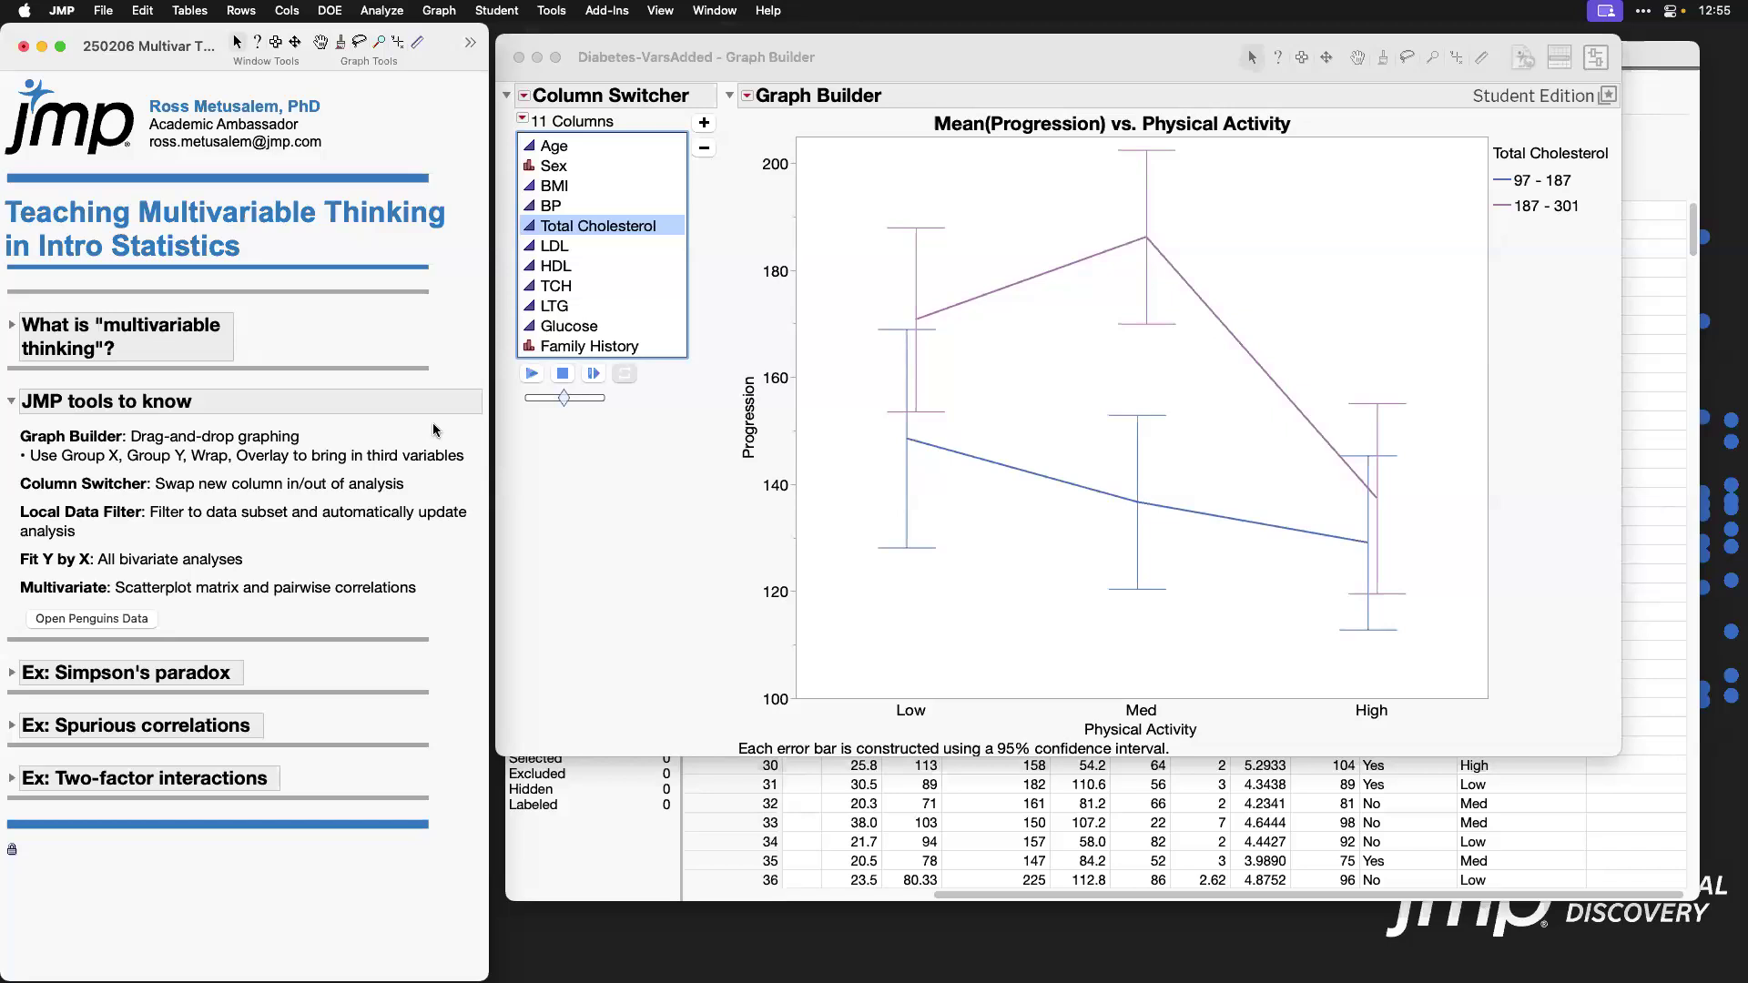
pyautogui.click(12, 401)
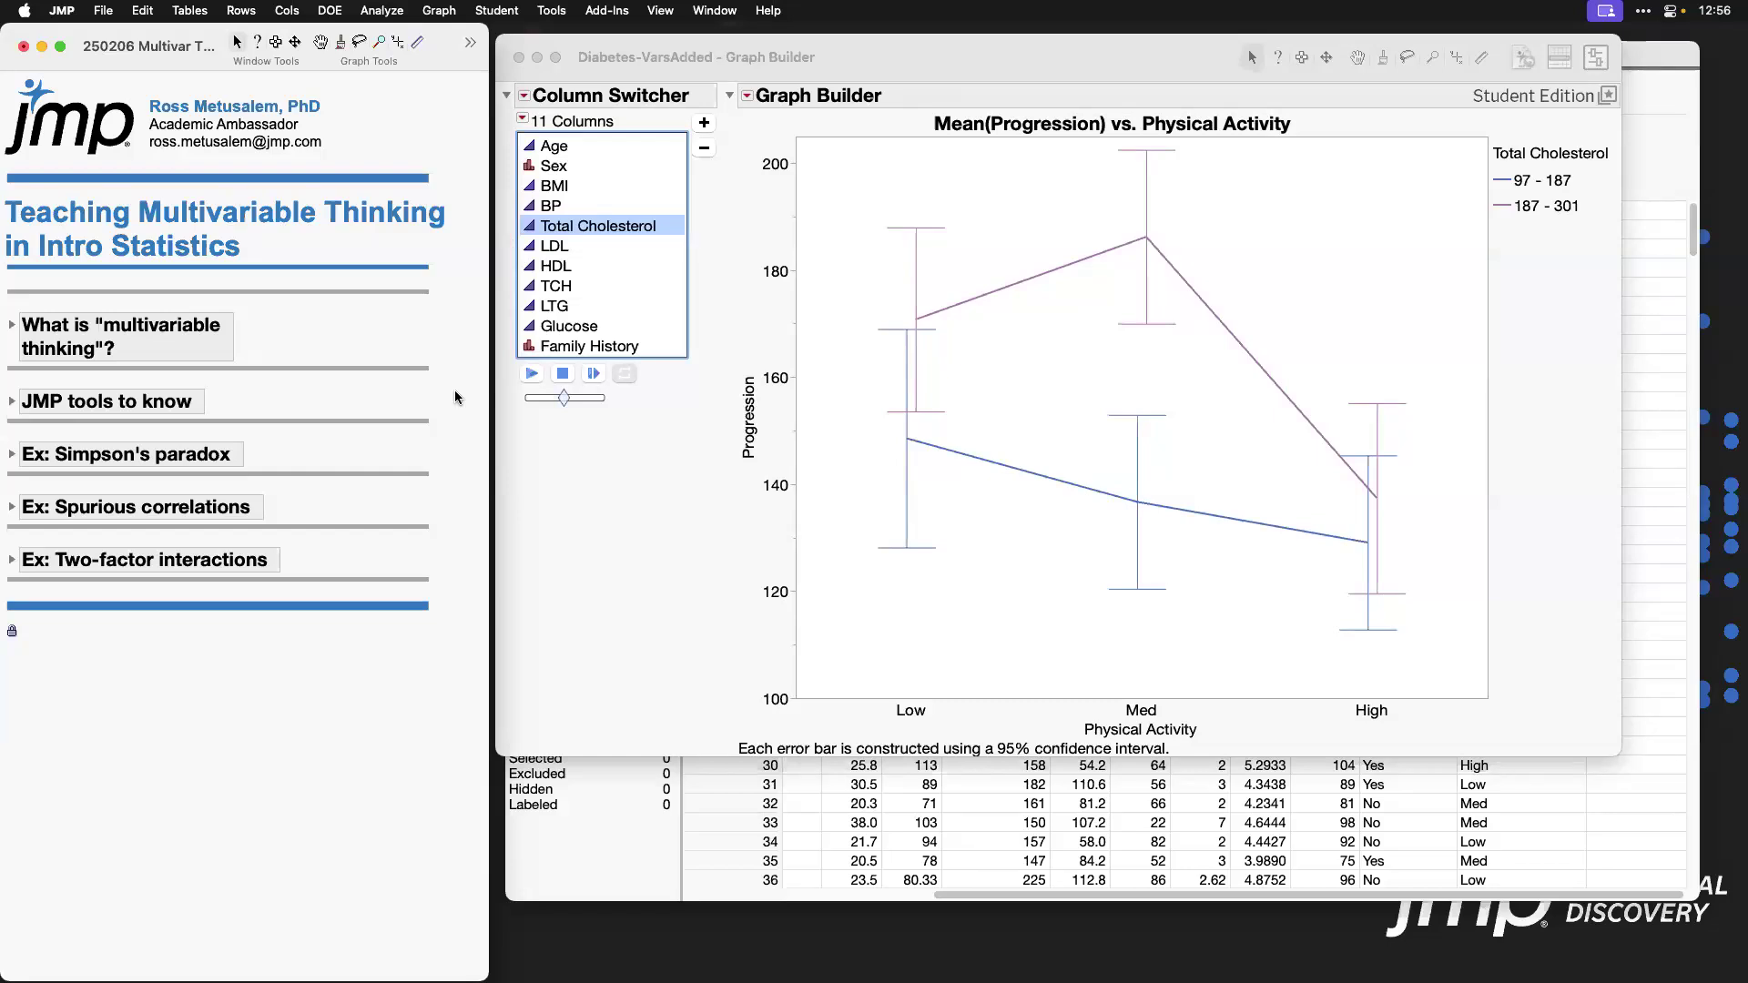
# Step: Show the Graph Builder control panel and move Total Cholesterol from the Overlay role to the Wrap role
pyautogui.click(743, 98)
pyautogui.click(746, 96)
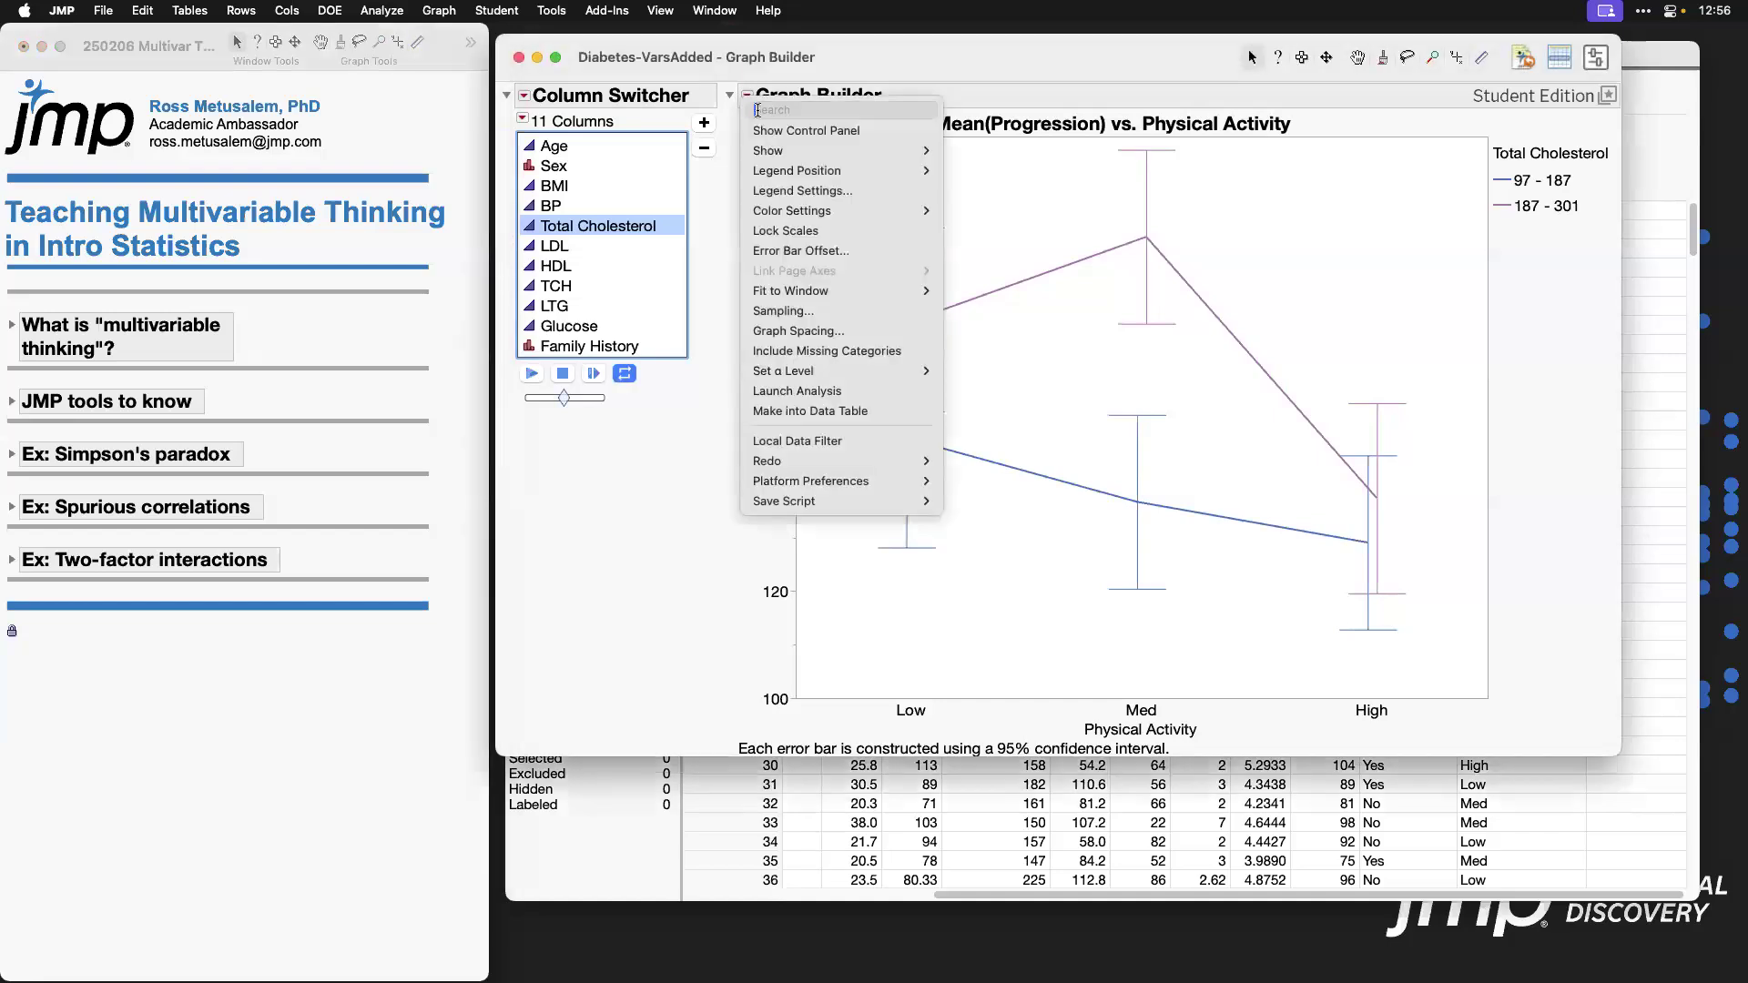
pyautogui.click(783, 130)
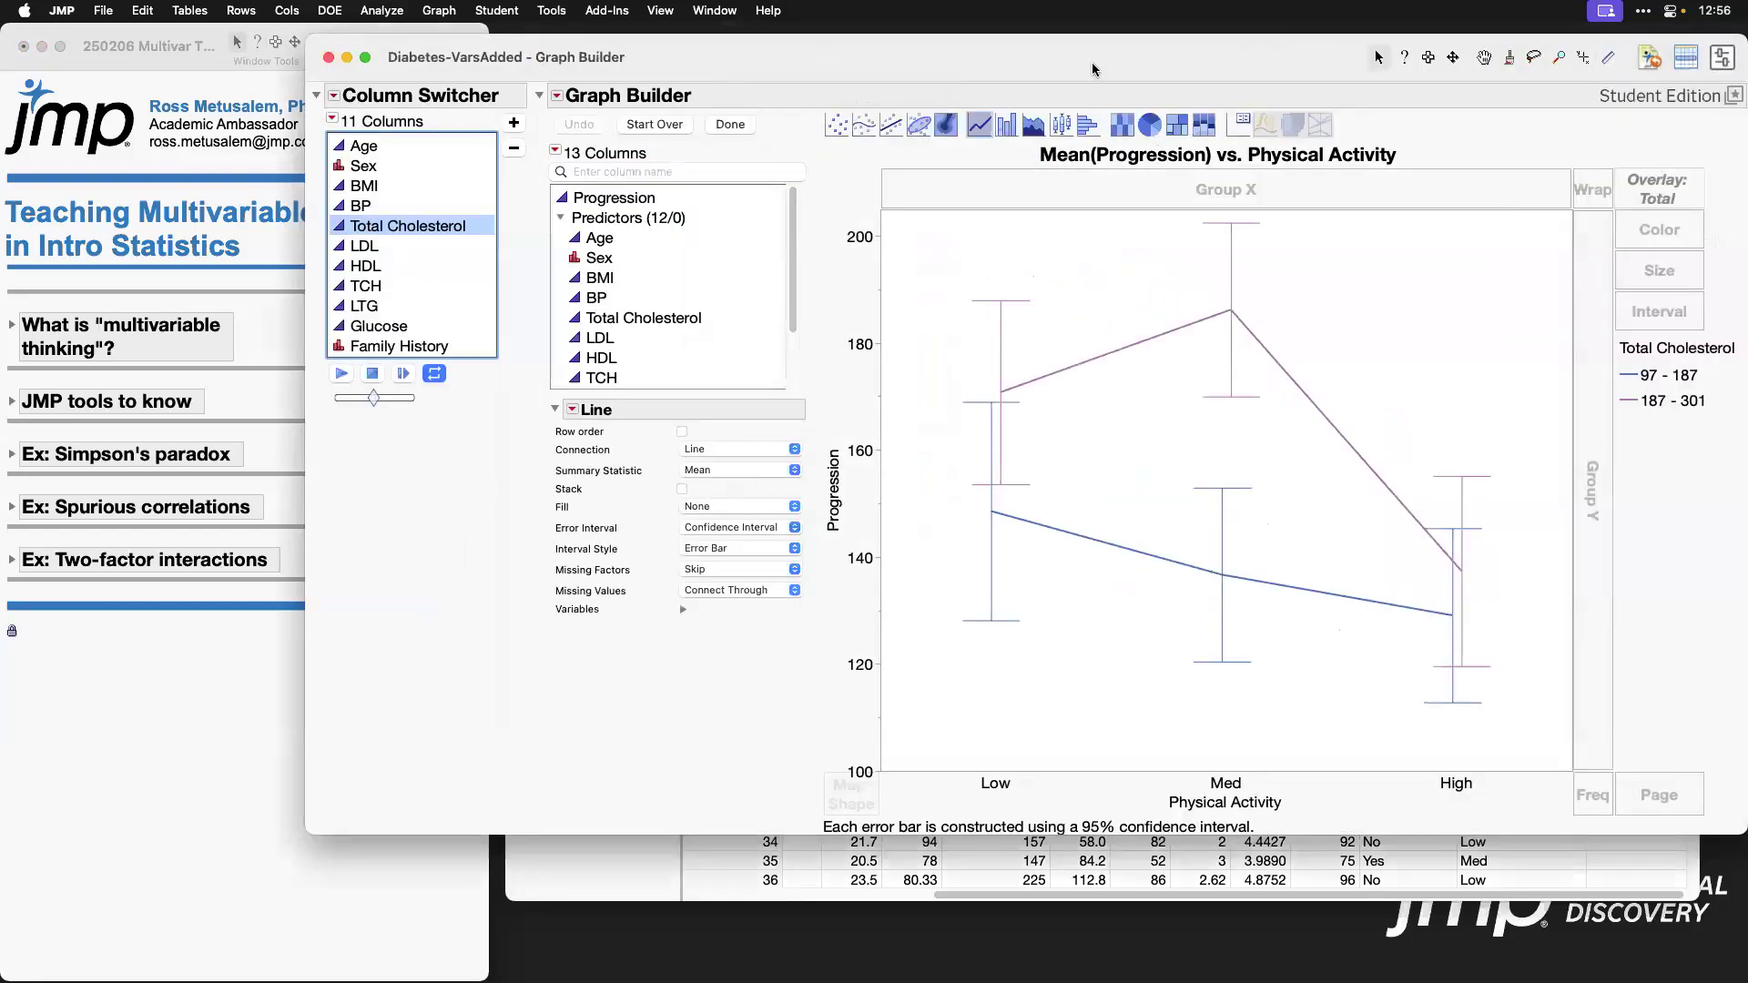
pyautogui.moveTo(1091, 62); pyautogui.dragTo(978, 54)
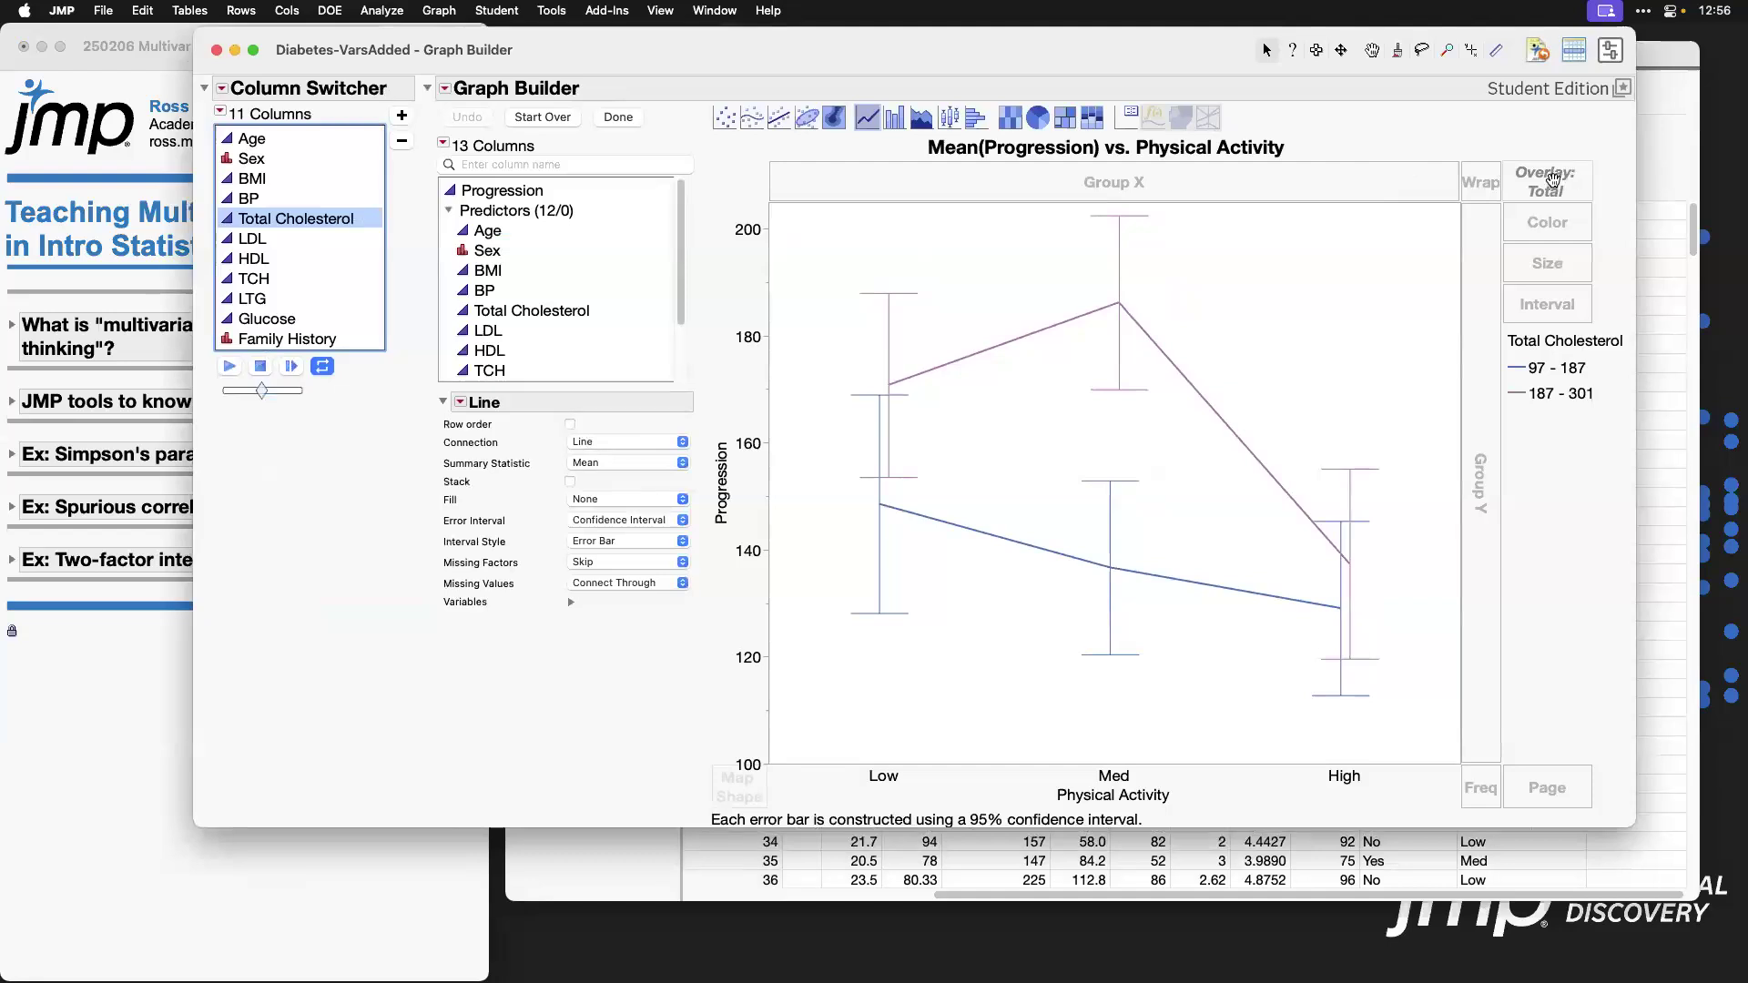
pyautogui.moveTo(1553, 179); pyautogui.dragTo(1483, 185)
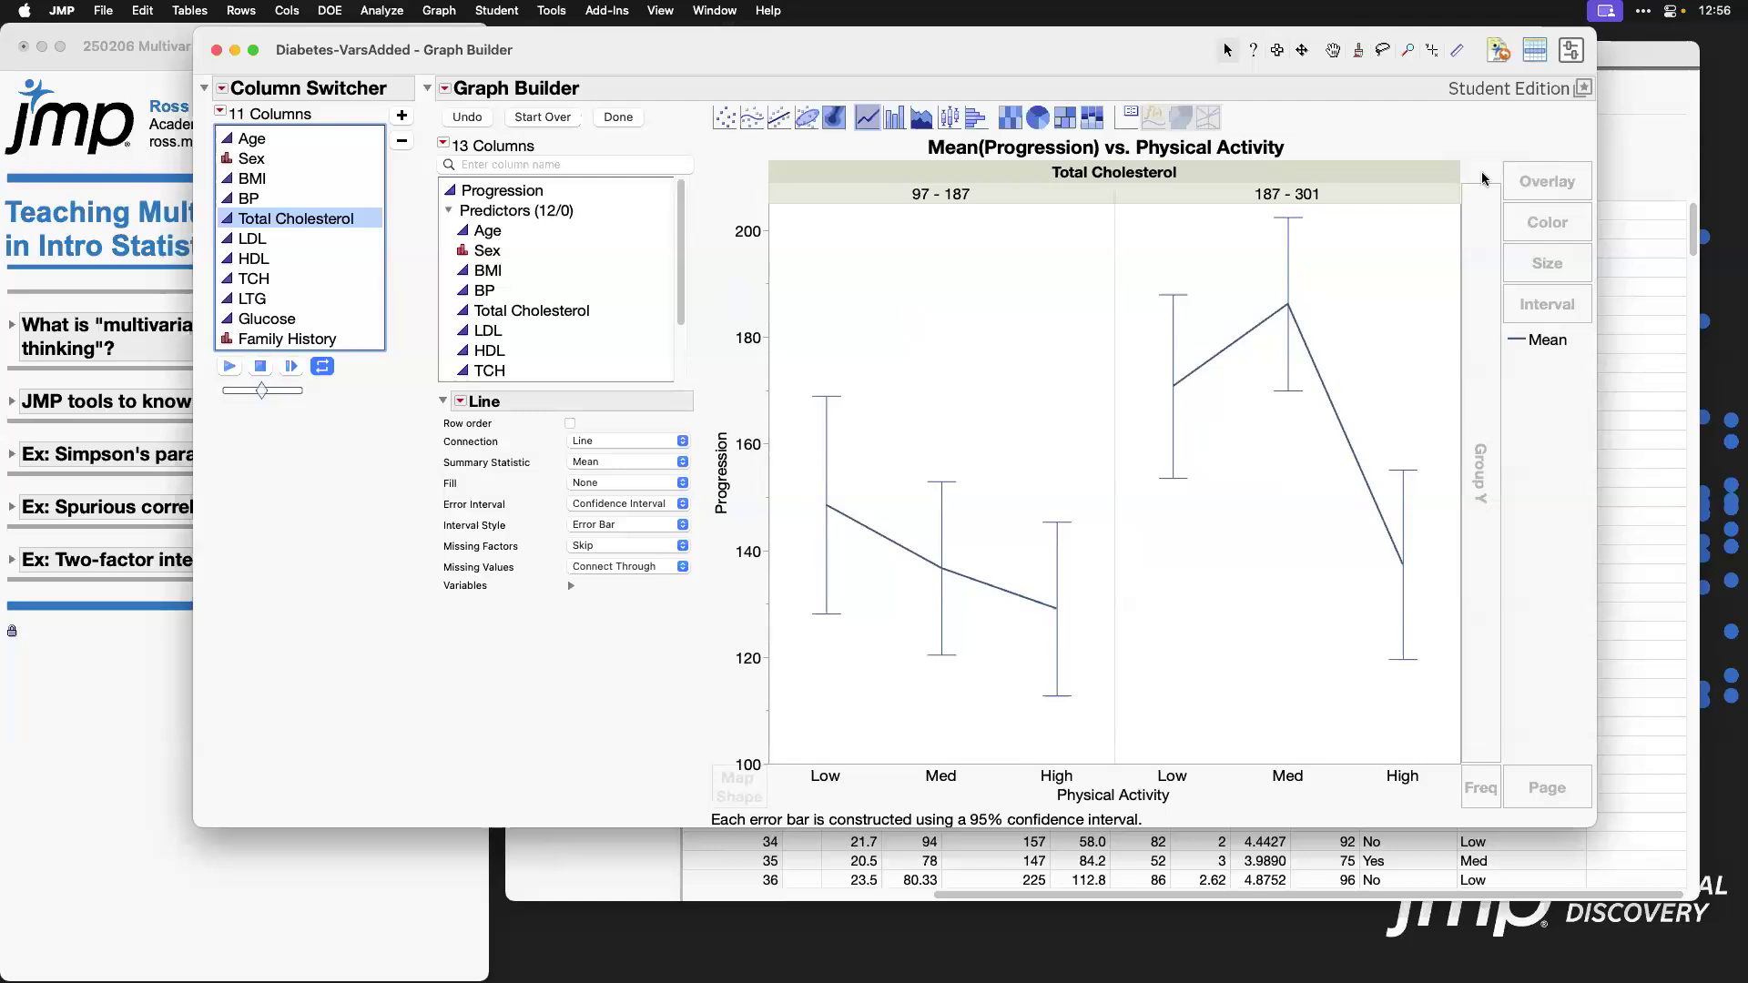
# Step: Set the number of Total Cholesterol levels in the wrapped graph to 3
pyautogui.rightClick(1126, 172)
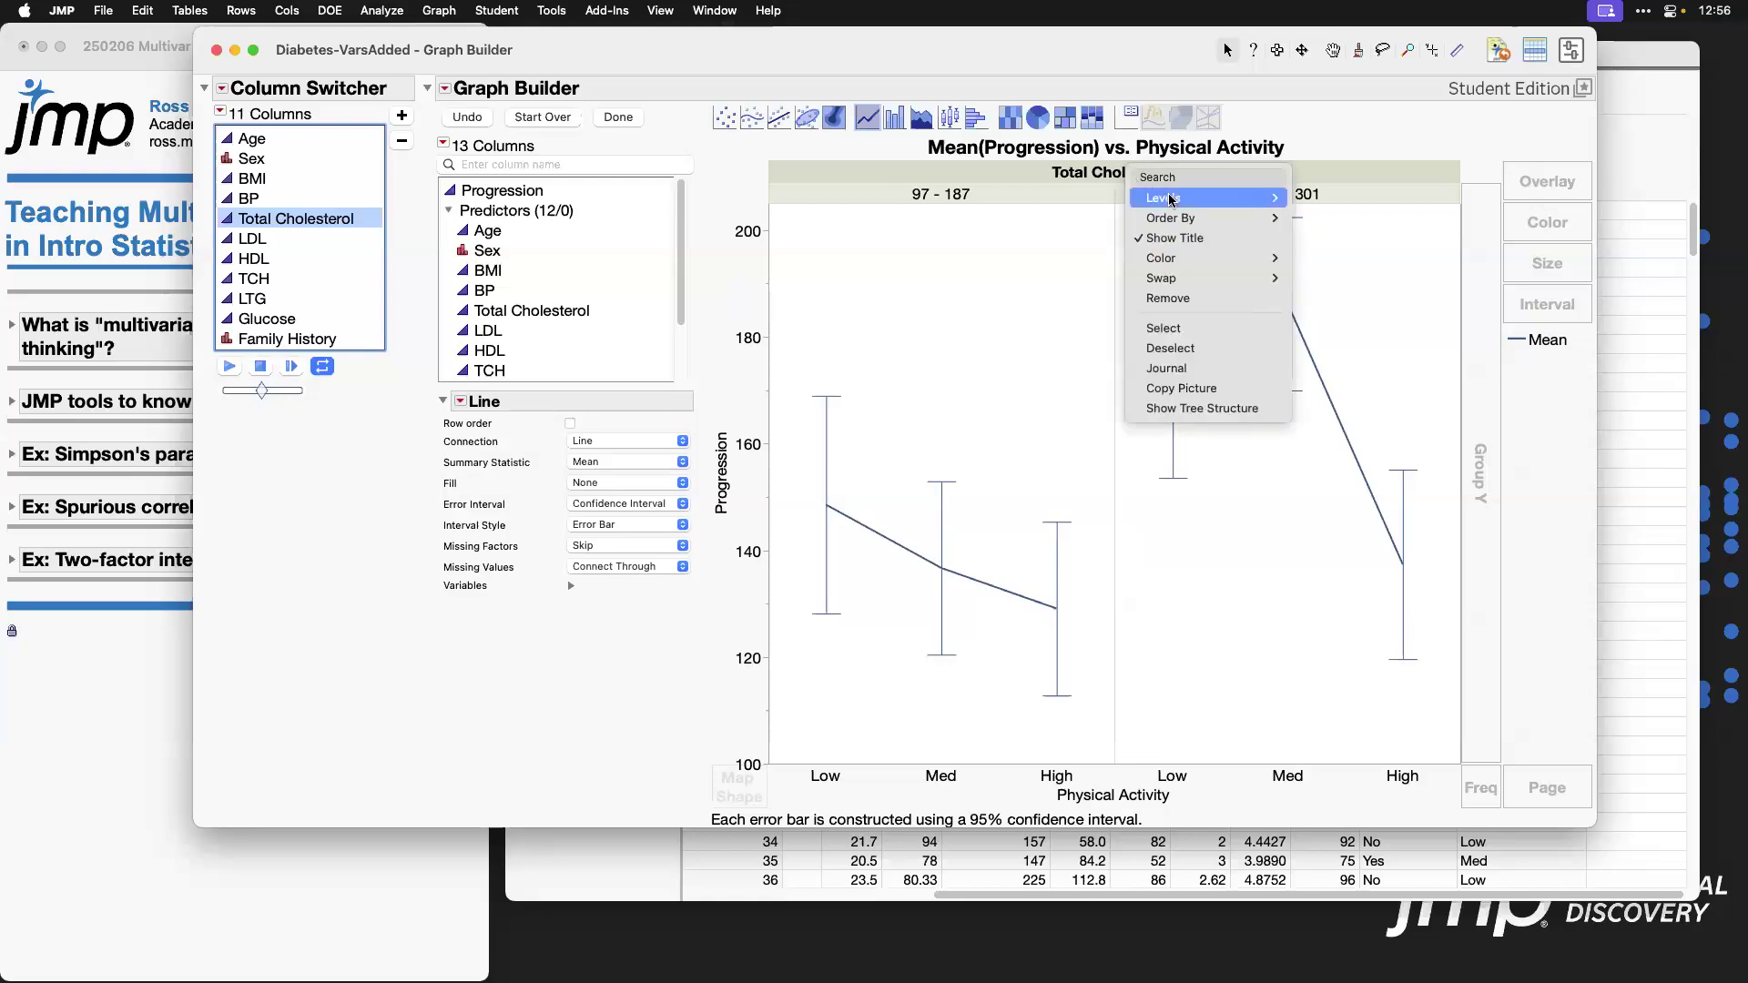
pyautogui.moveTo(1172, 199)
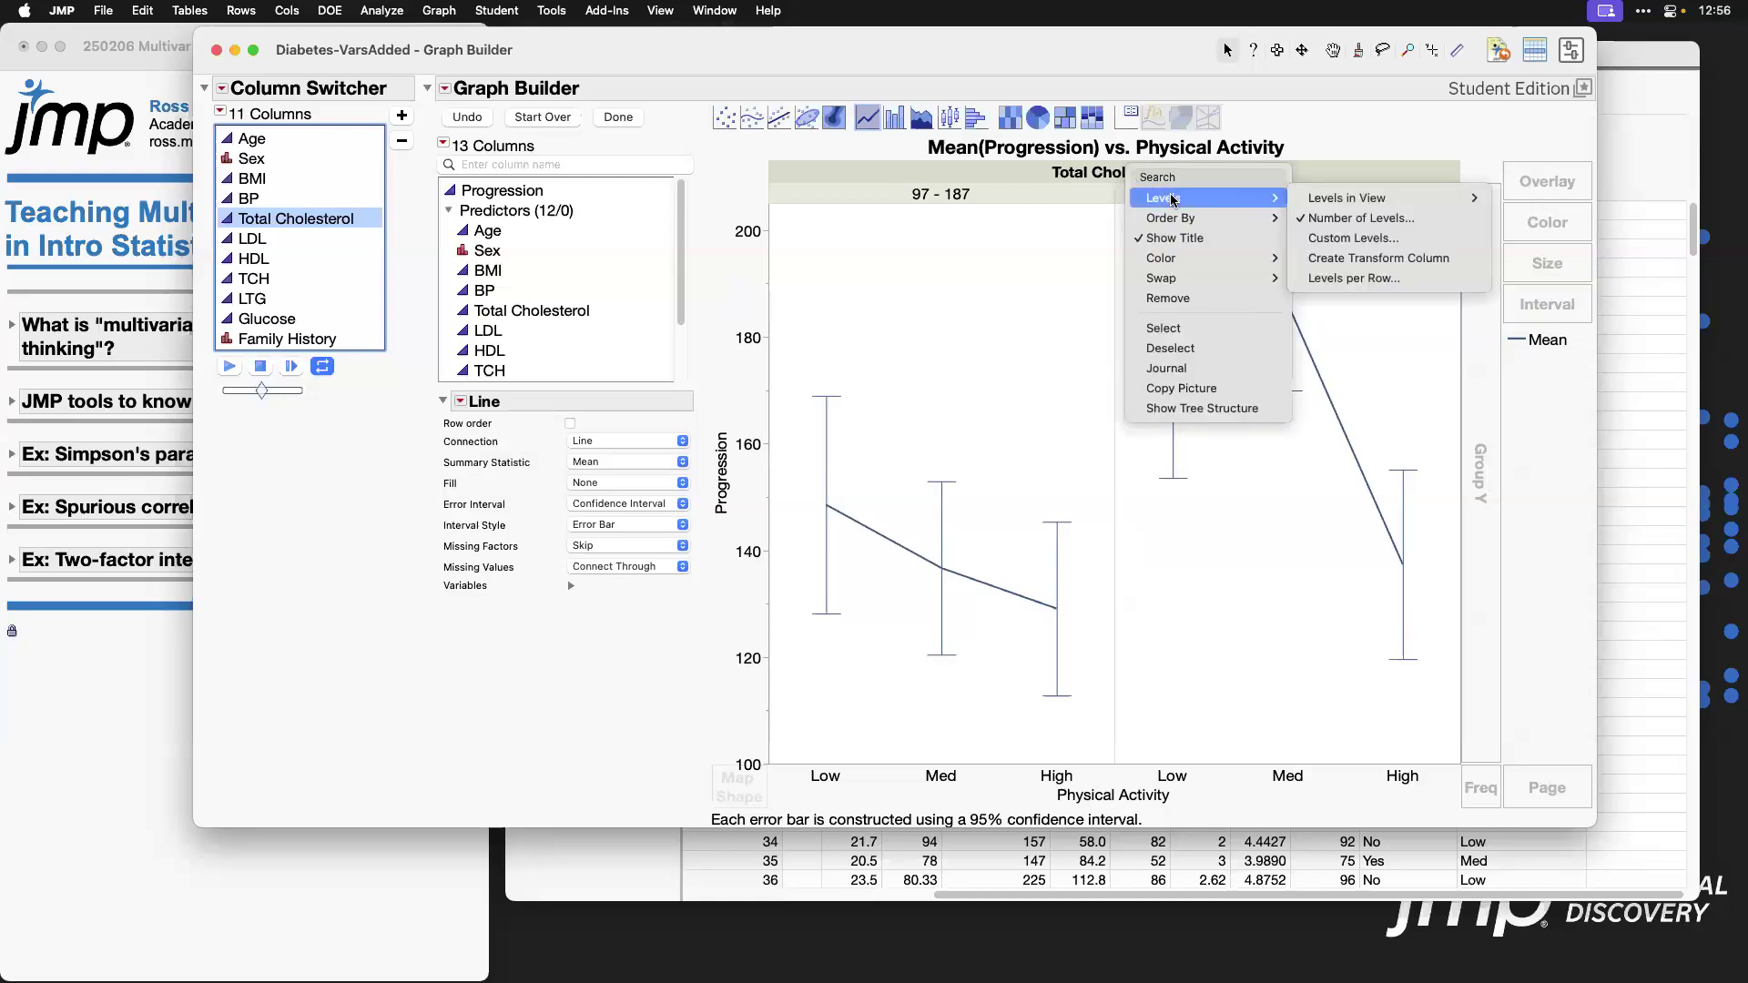
pyautogui.click(1418, 224)
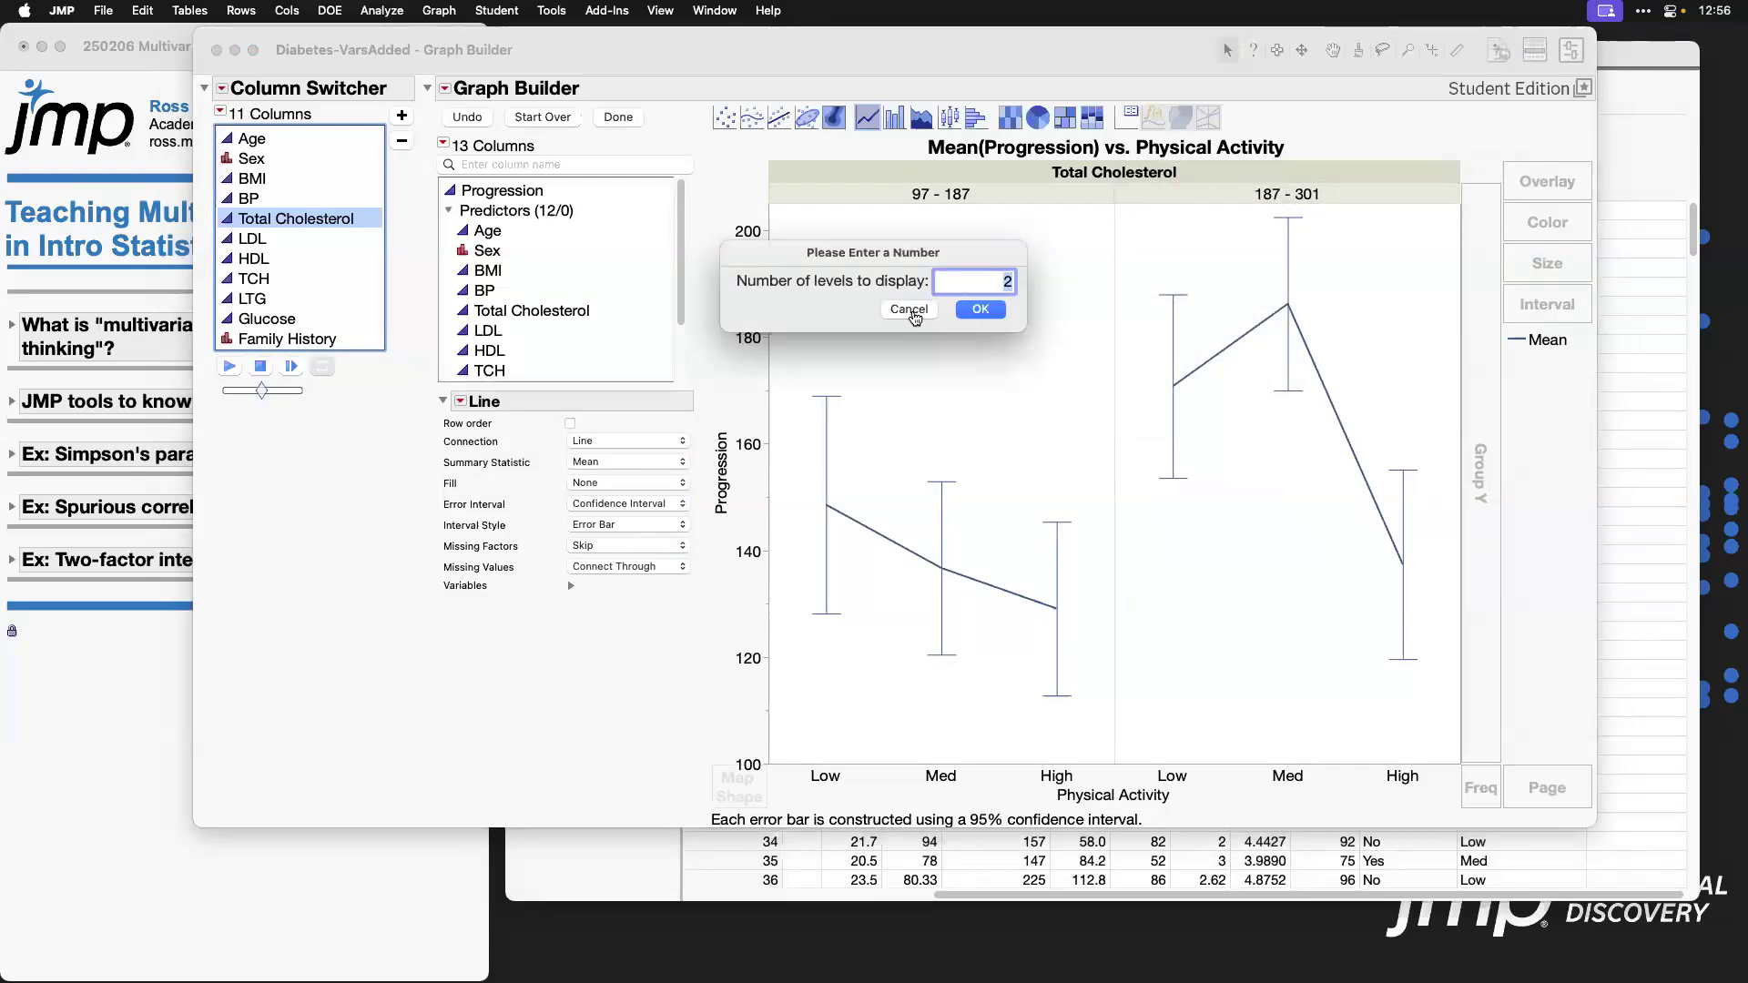
pyautogui.write('3')
pyautogui.click(980, 311)
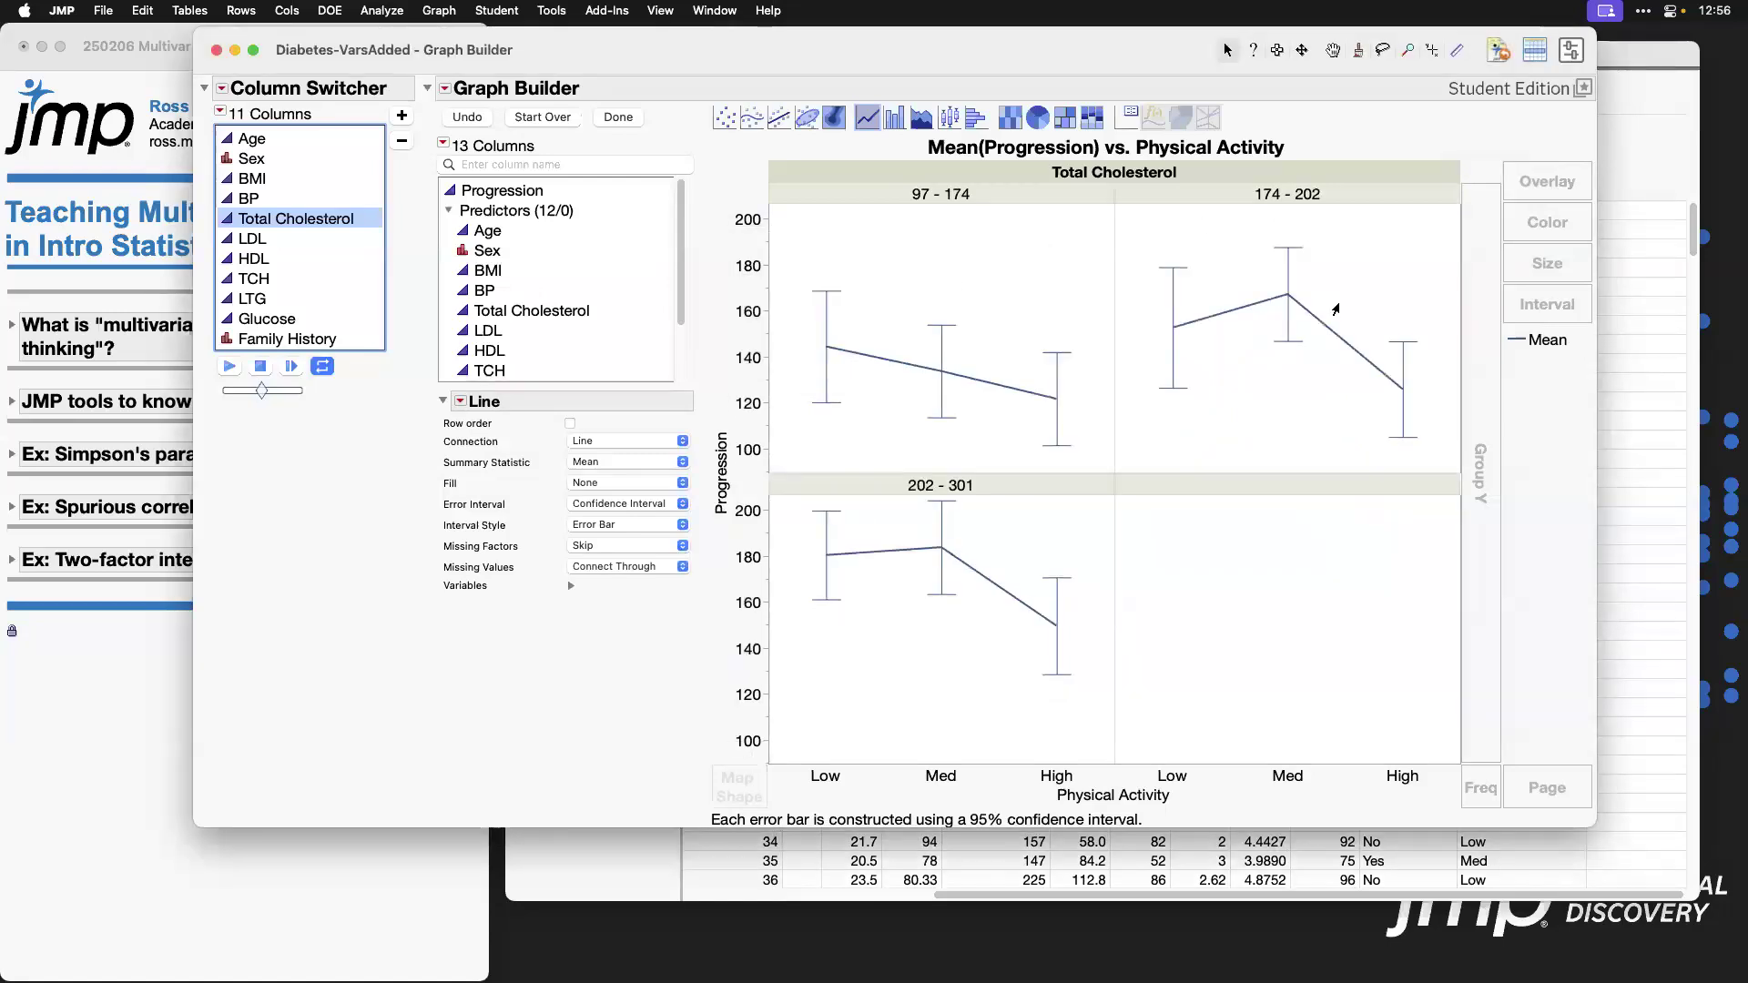
# Step: Define custom levels for Total Cholesterol by shifting the 197 cutpoint to 199.692, and apply the binning to the wrapped graph
pyautogui.rightClick(1133, 172)
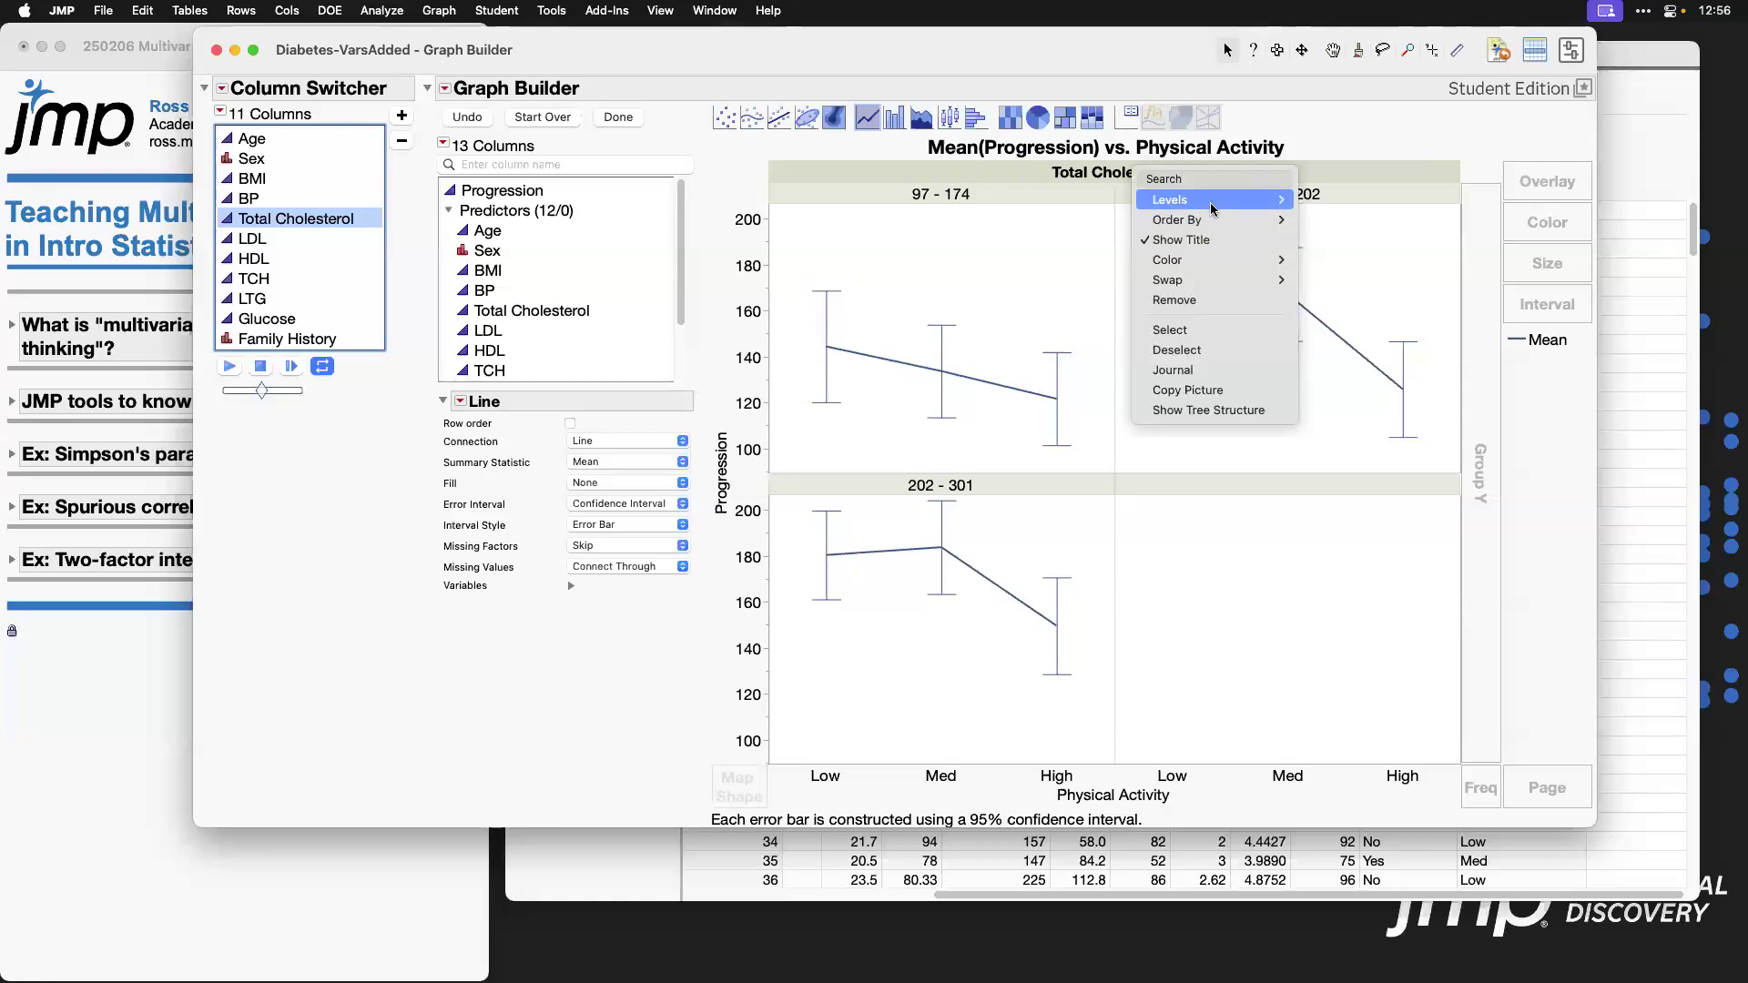
pyautogui.moveTo(1200, 200)
pyautogui.click(1408, 239)
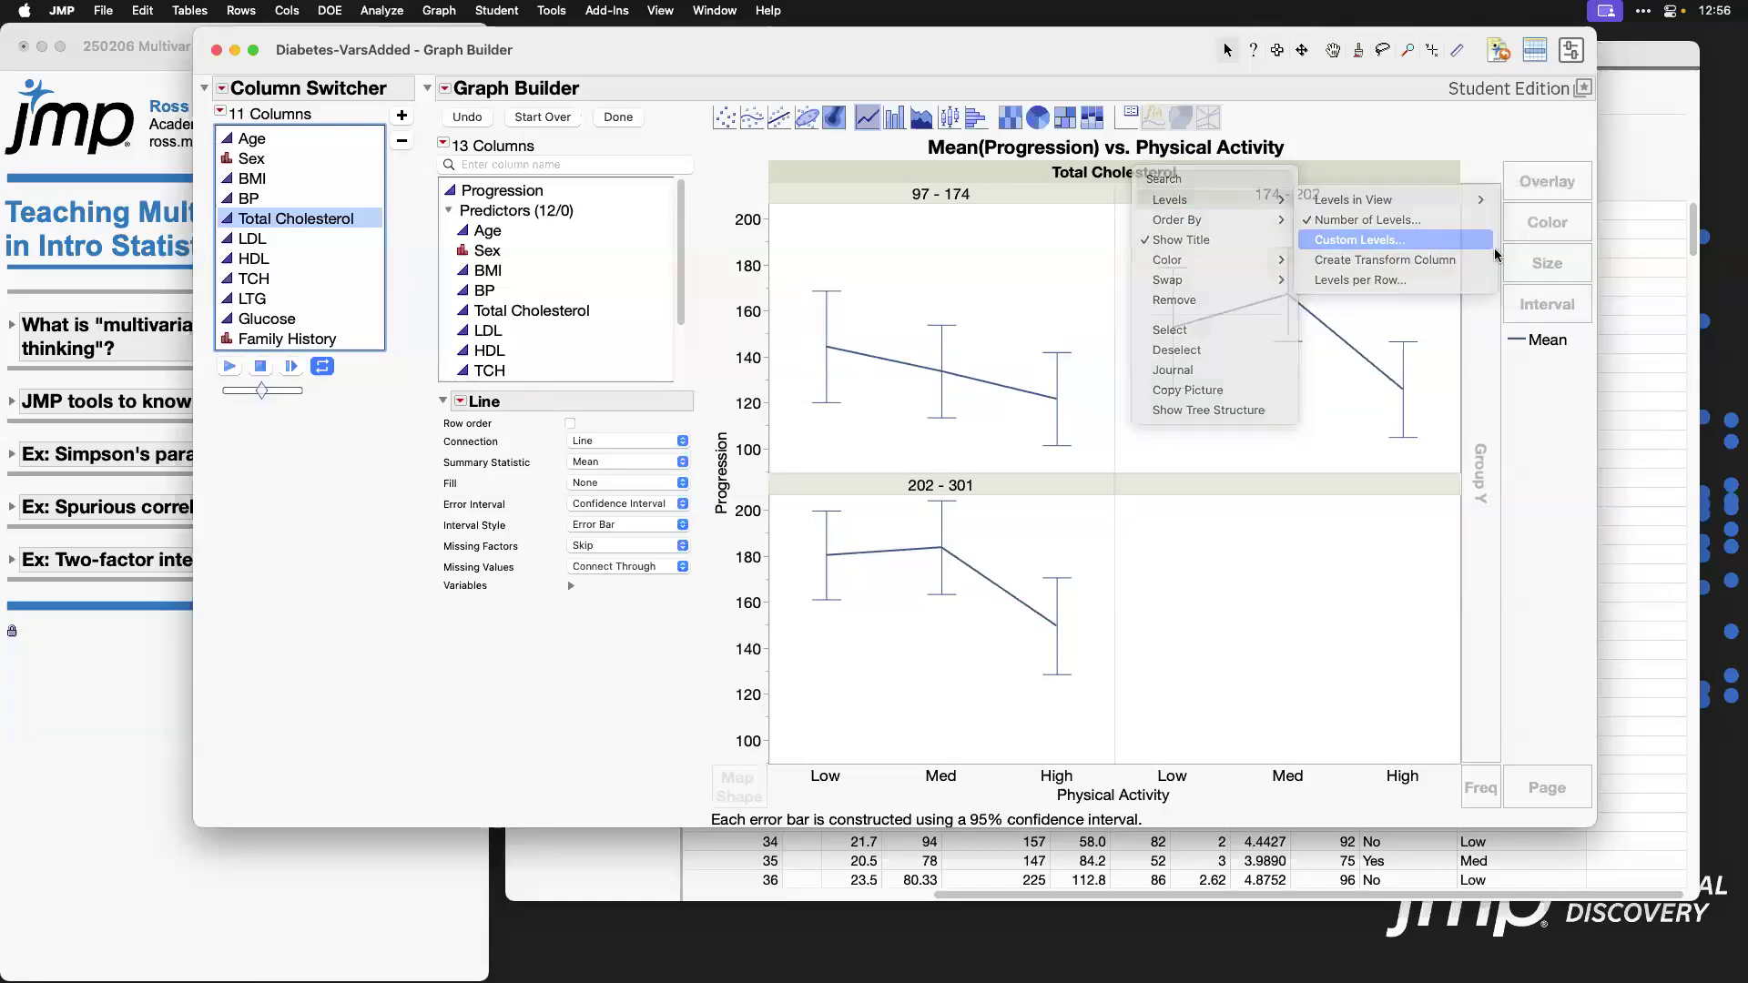
pyautogui.moveTo(1002, 156); pyautogui.dragTo(1130, 129)
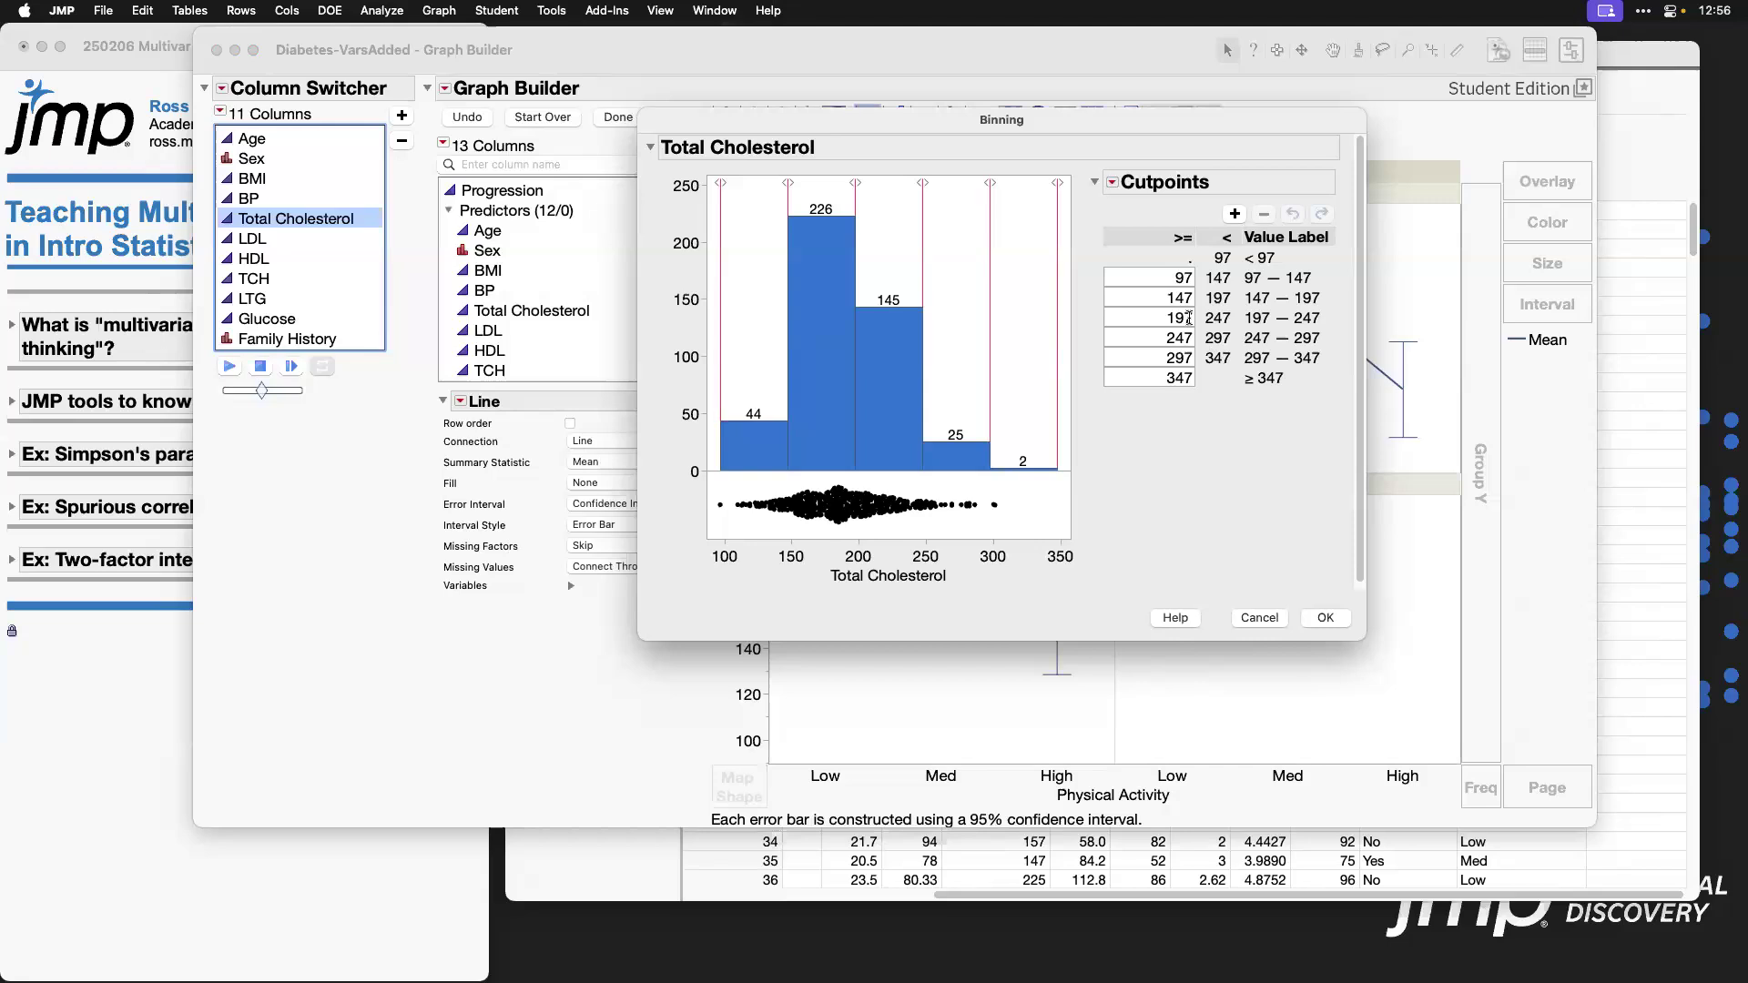
pyautogui.click(1167, 280)
pyautogui.click(1168, 318)
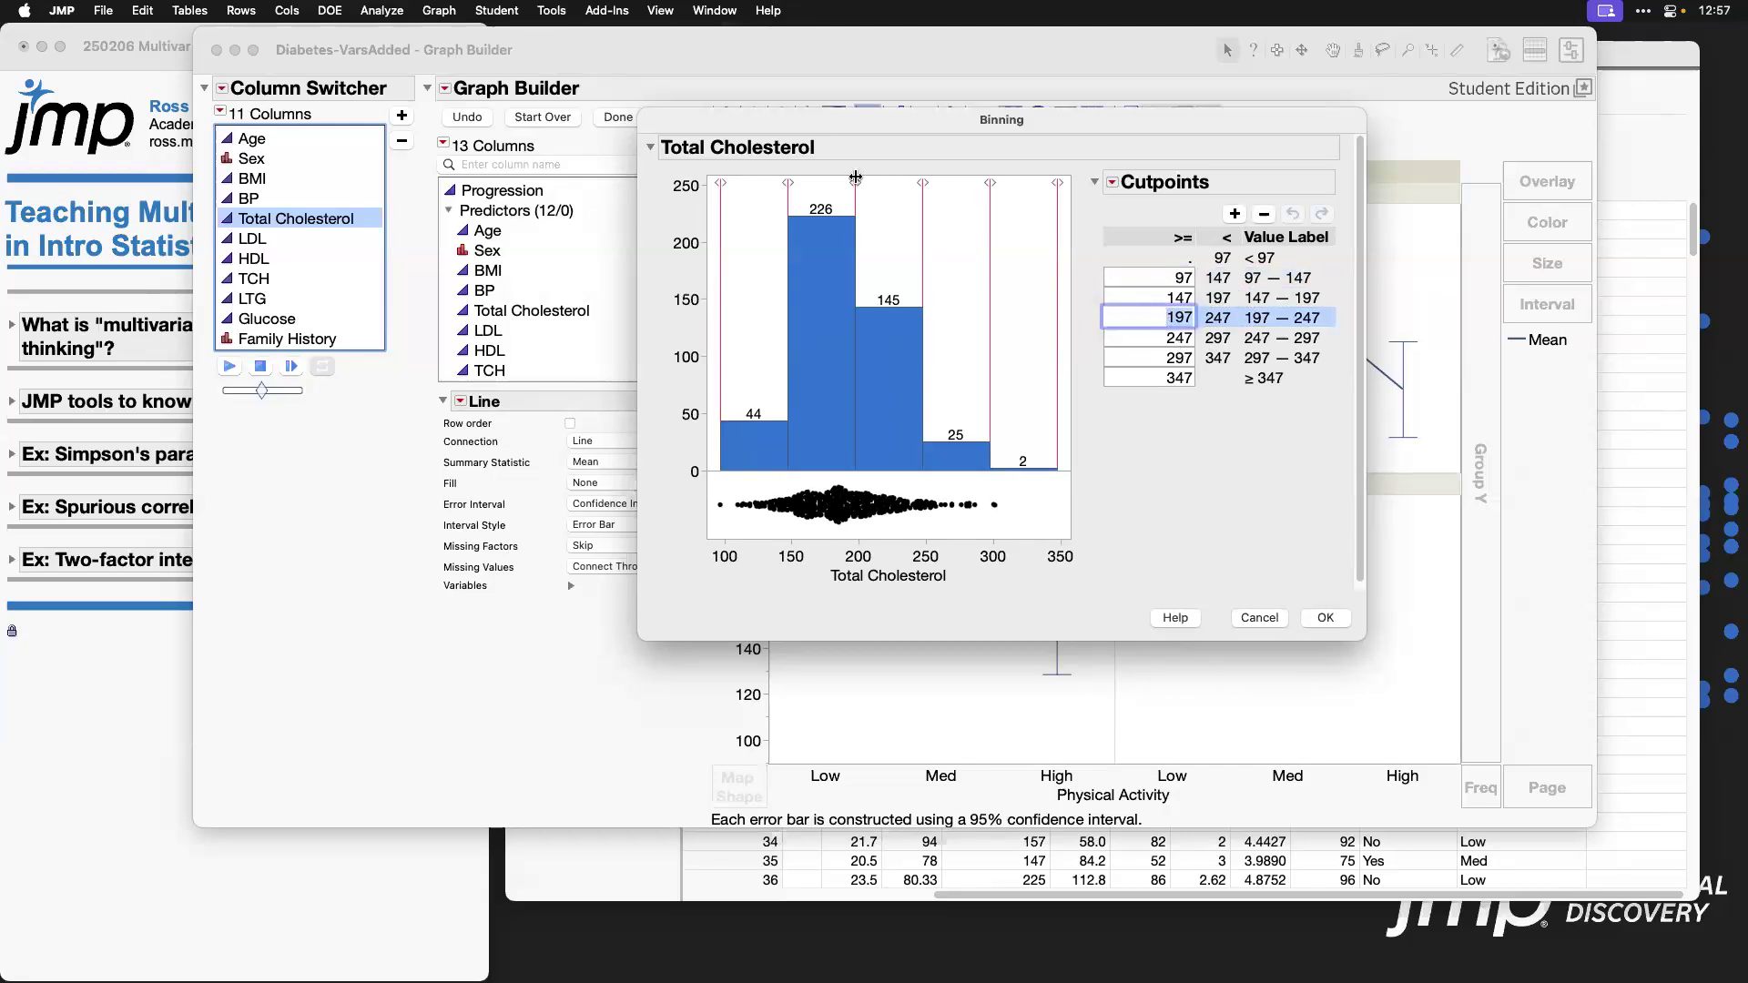
pyautogui.moveTo(859, 179)
pyautogui.mouseDown()
pyautogui.moveTo(876, 180)
pyautogui.moveTo(860, 179)
pyautogui.mouseUp()
pyautogui.click(1377, 616)
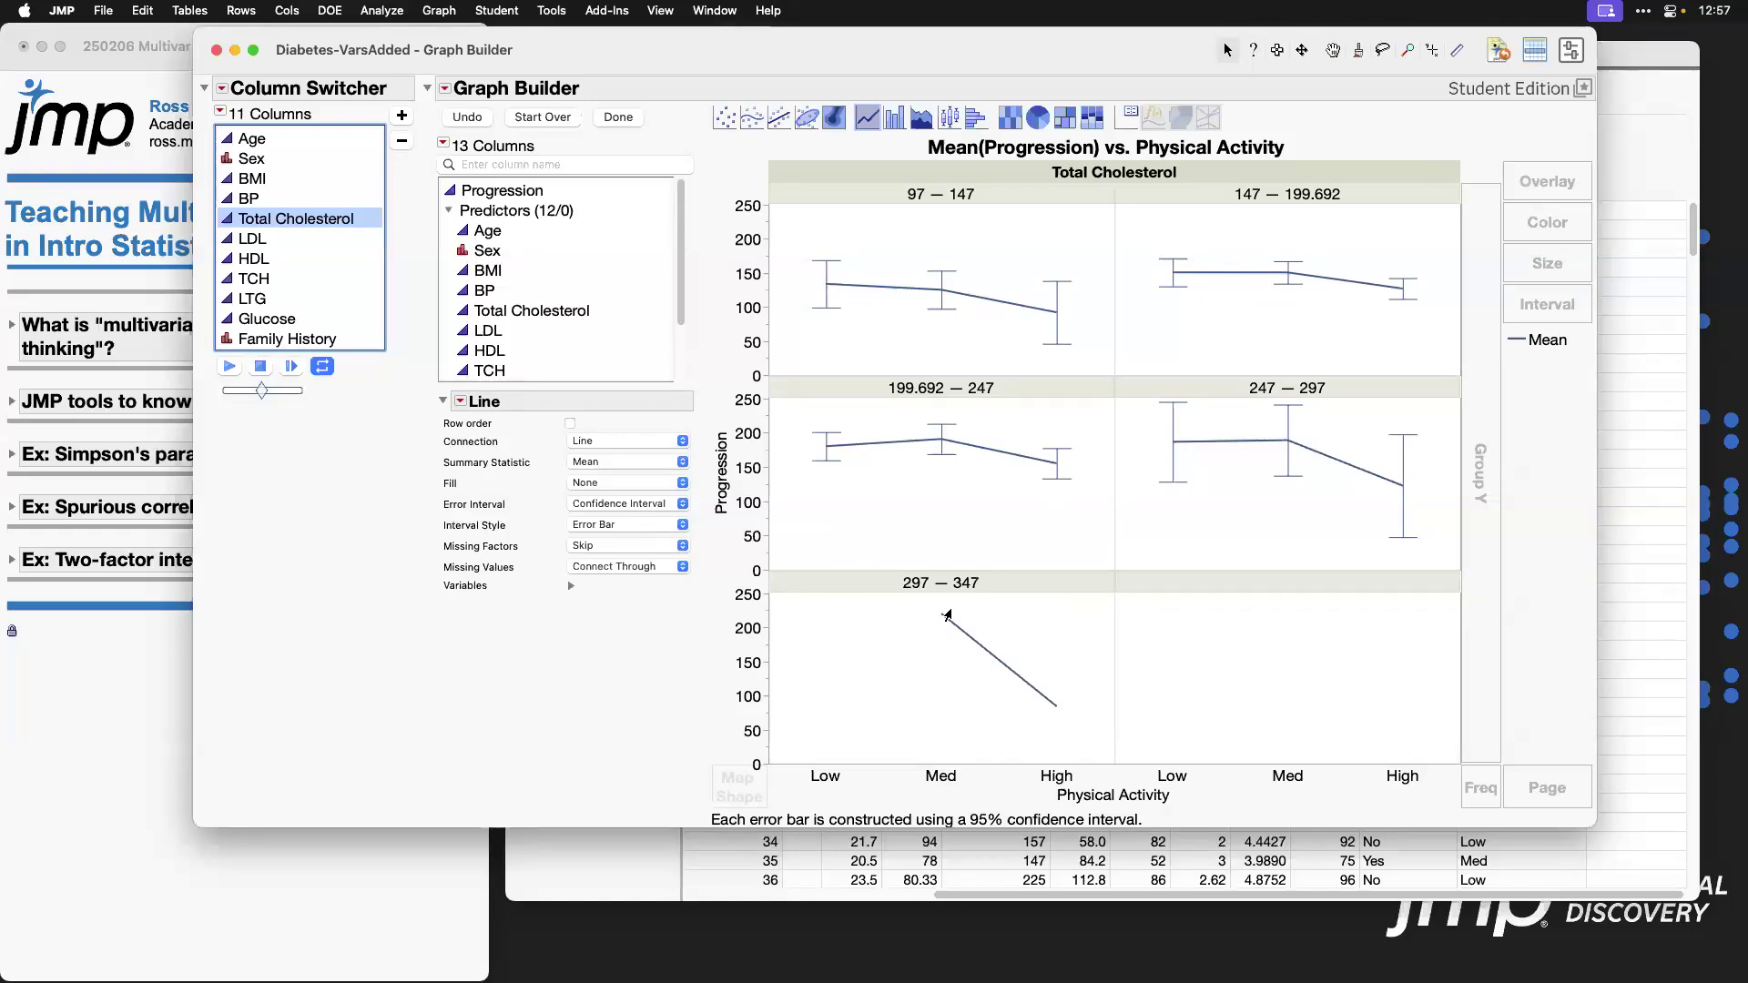
# Step: Reopen the level options of the Total Cholesterol wrap
pyautogui.moveTo(953, 596)
pyautogui.mouseDown()
pyautogui.moveTo(749, 619)
pyautogui.moveTo(760, 728)
pyautogui.moveTo(1154, 694)
pyautogui.moveTo(892, 590)
pyautogui.mouseUp()
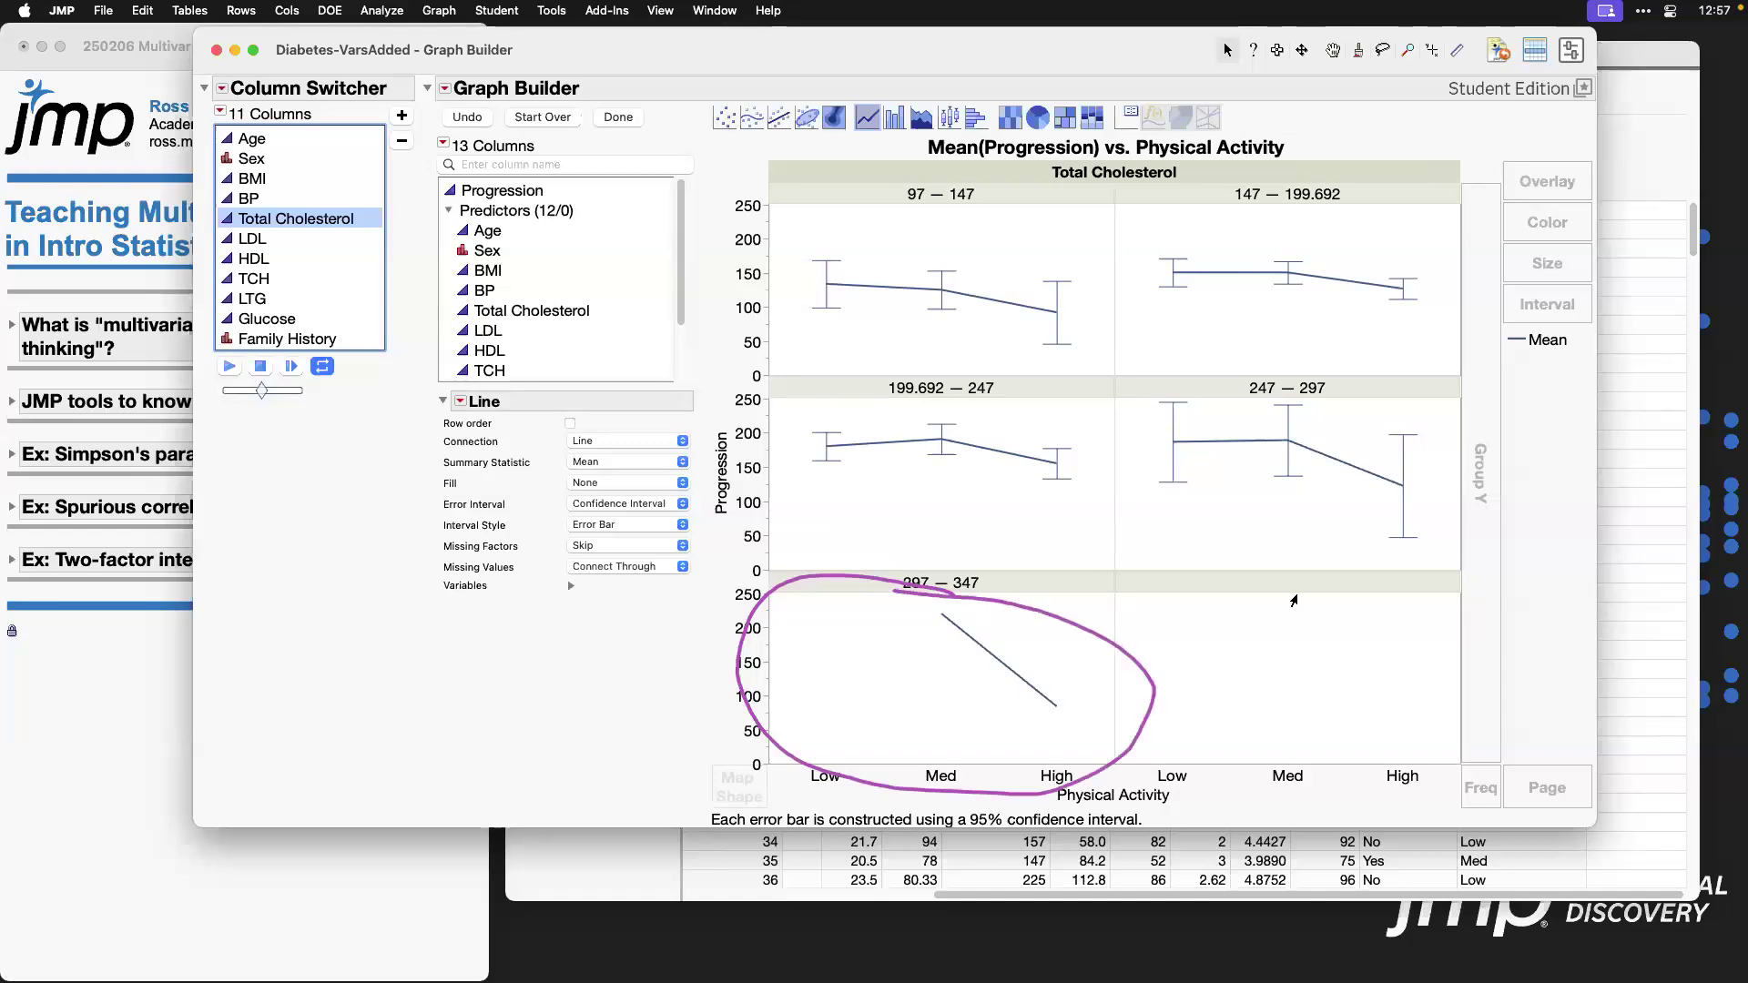
pyautogui.rightClick(1179, 187)
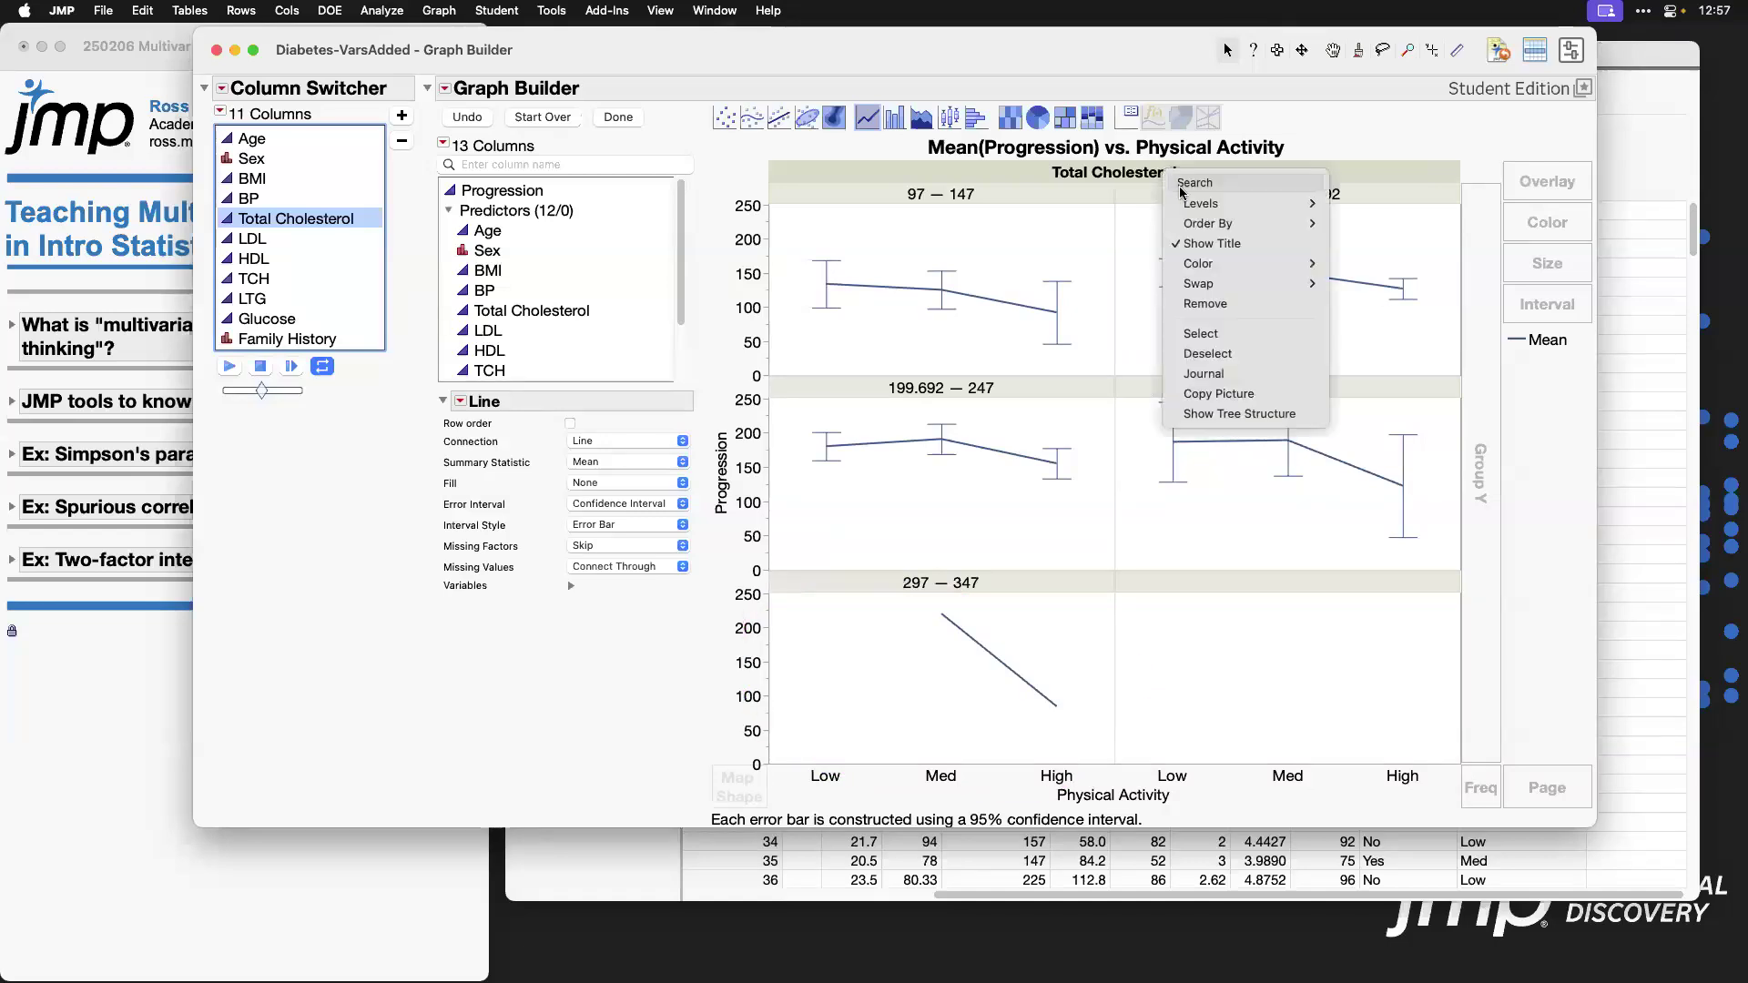
pyautogui.moveTo(1275, 204)
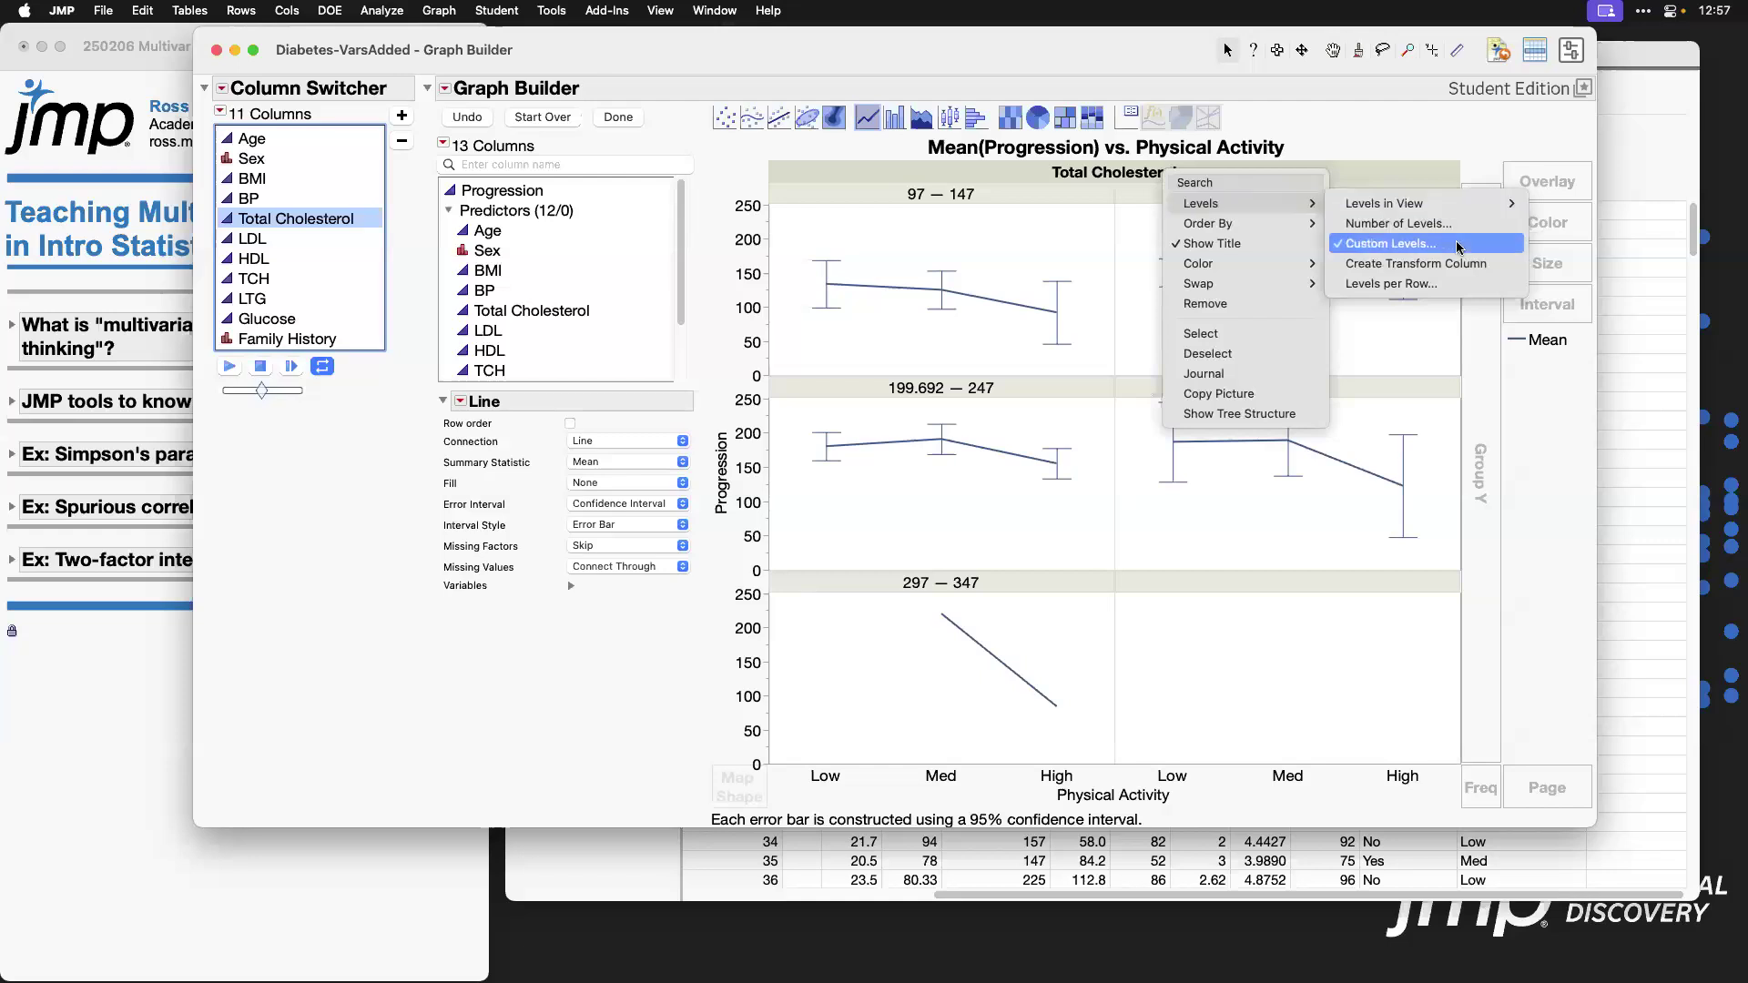